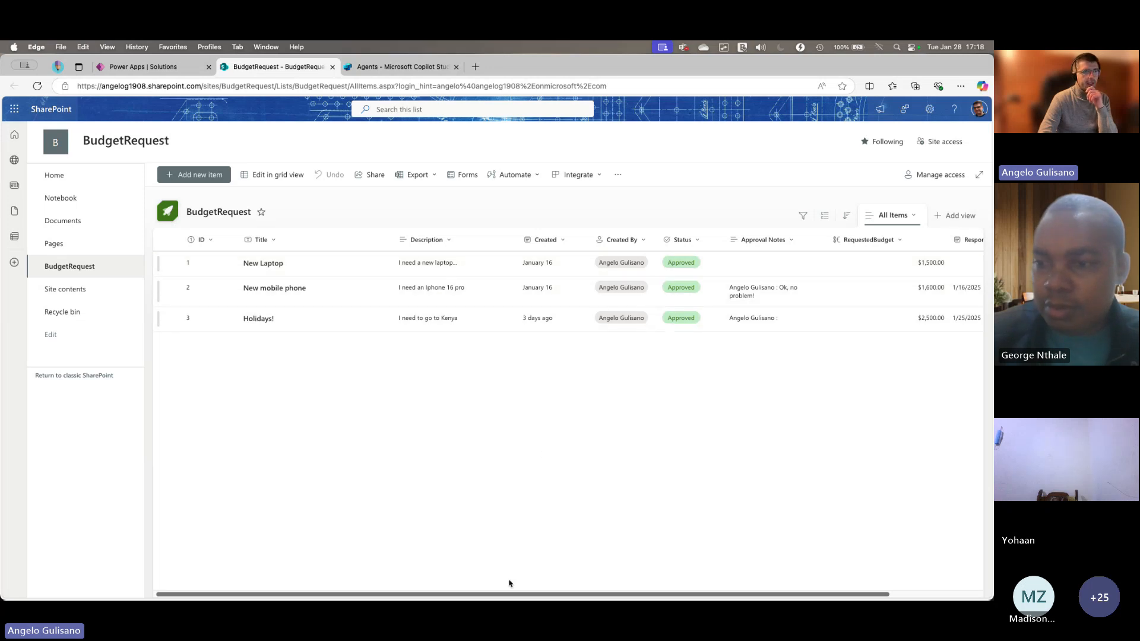
- Slightly widen the Created By and Status columns of the BudgetRequest list
drag(508, 596, 539, 595)
scroll(511, 374, right, 3)
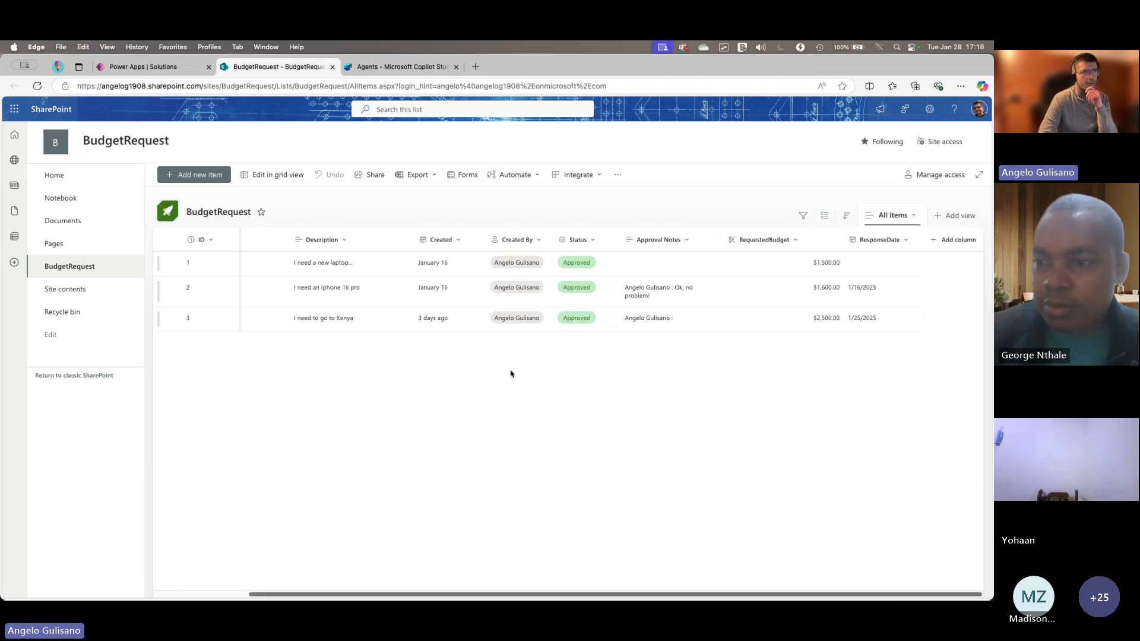
drag(553, 250, 557, 249)
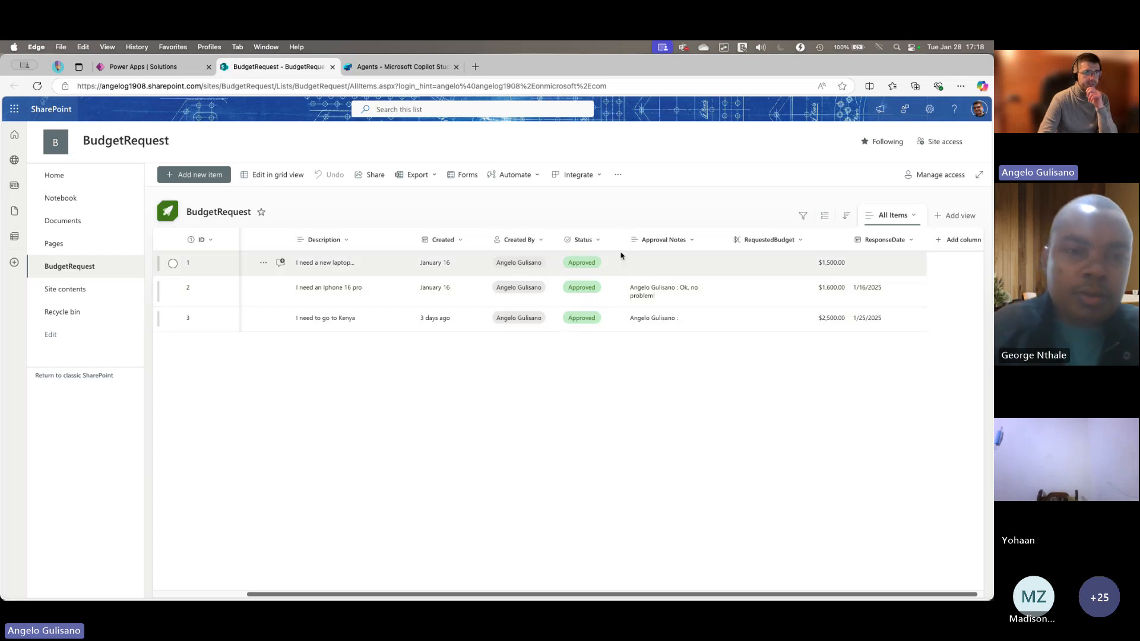
drag(626, 244, 633, 243)
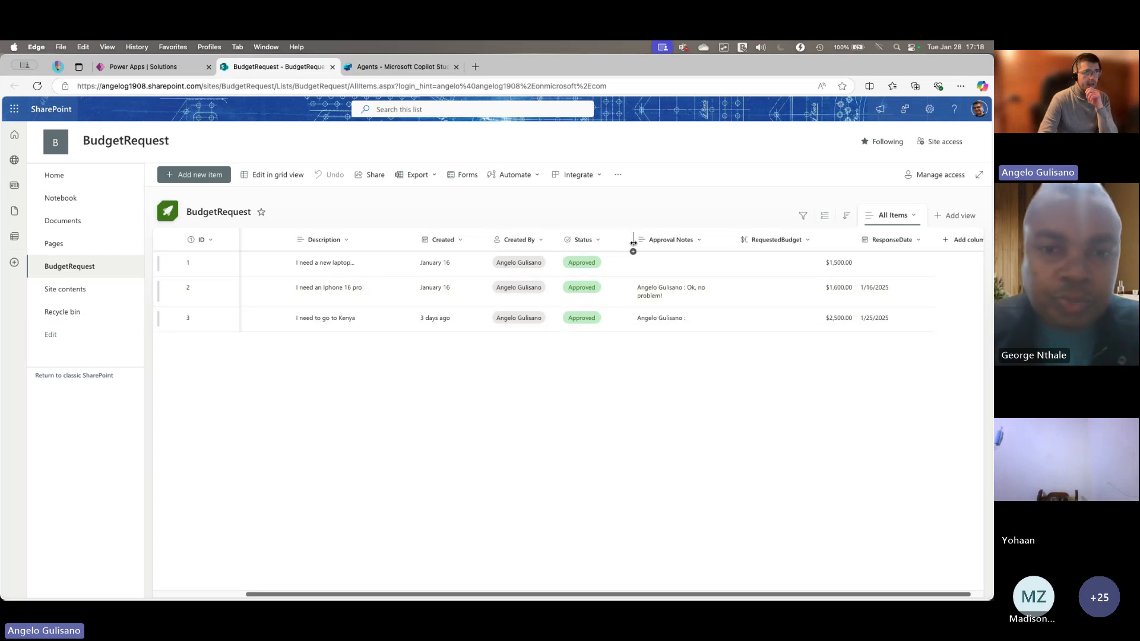
- Examine the Status column's edit settings, including its choices and default value, and leave them without saving changes
click(598, 241)
mouse_move(602, 335)
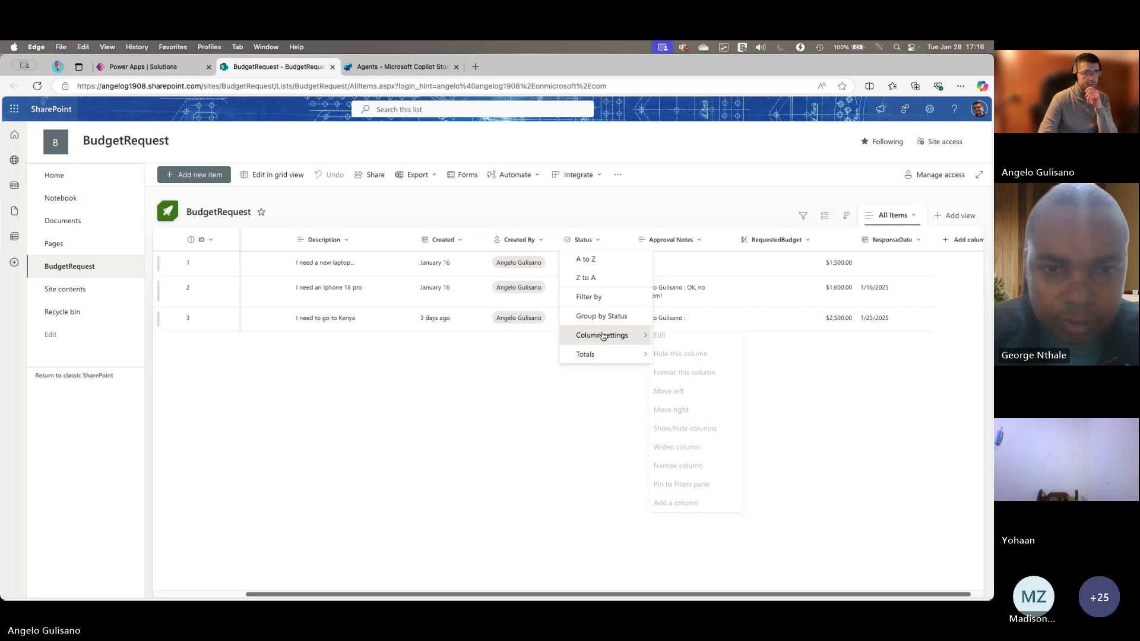
click(668, 336)
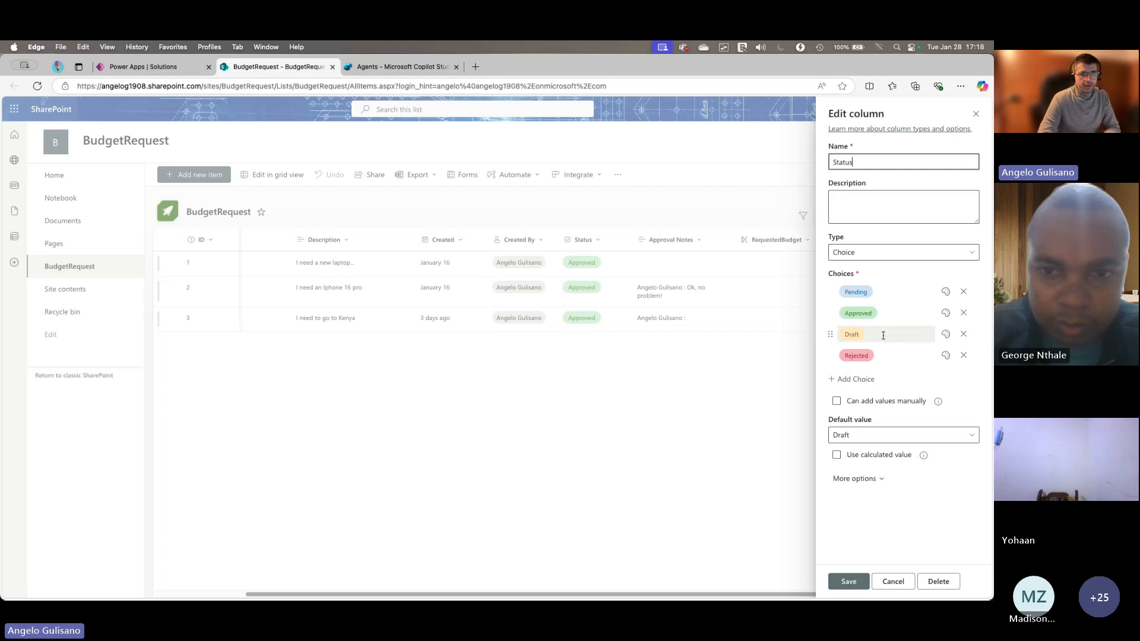
click(894, 586)
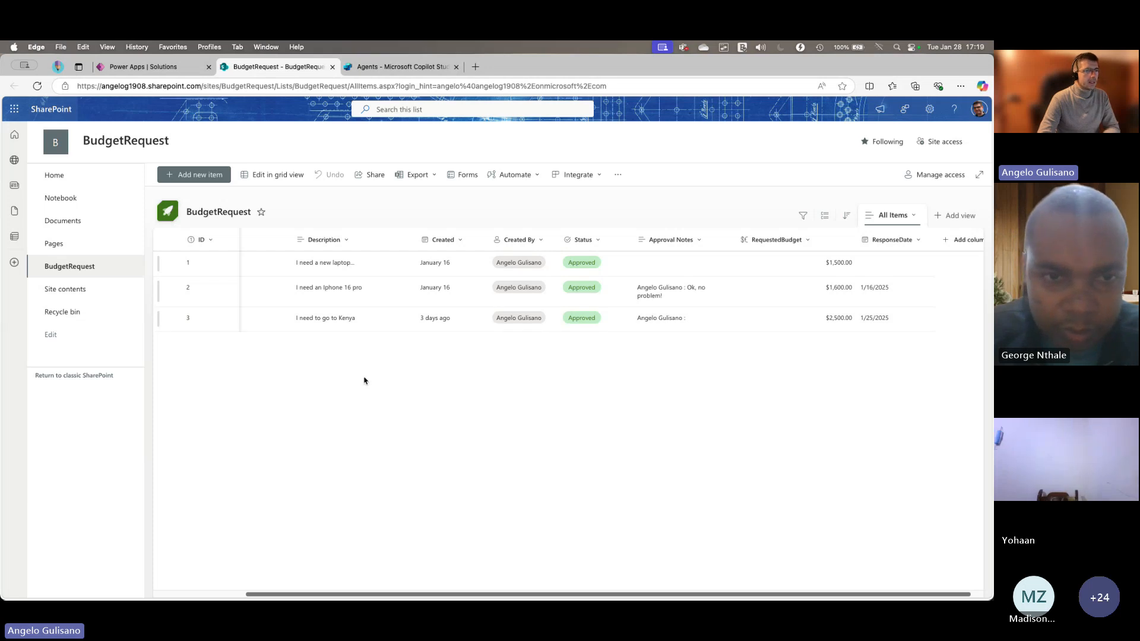
drag(435, 592, 346, 468)
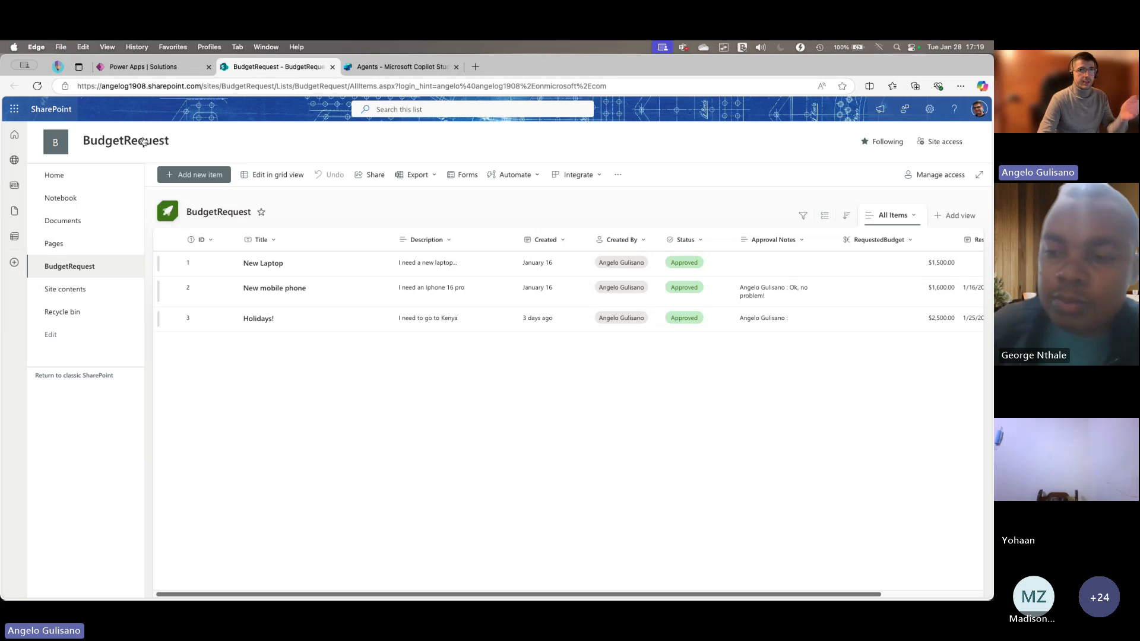
- Switch to Power Apps and create a solution named "BudgetRequest Demo" under the existing personal publisher
click(145, 70)
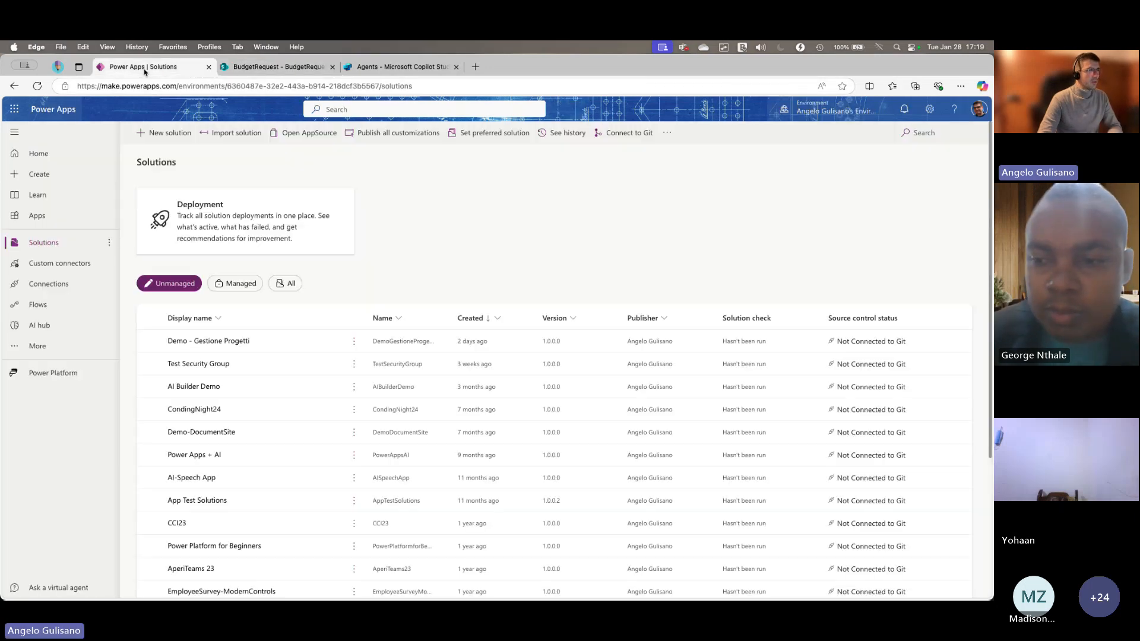
click(164, 132)
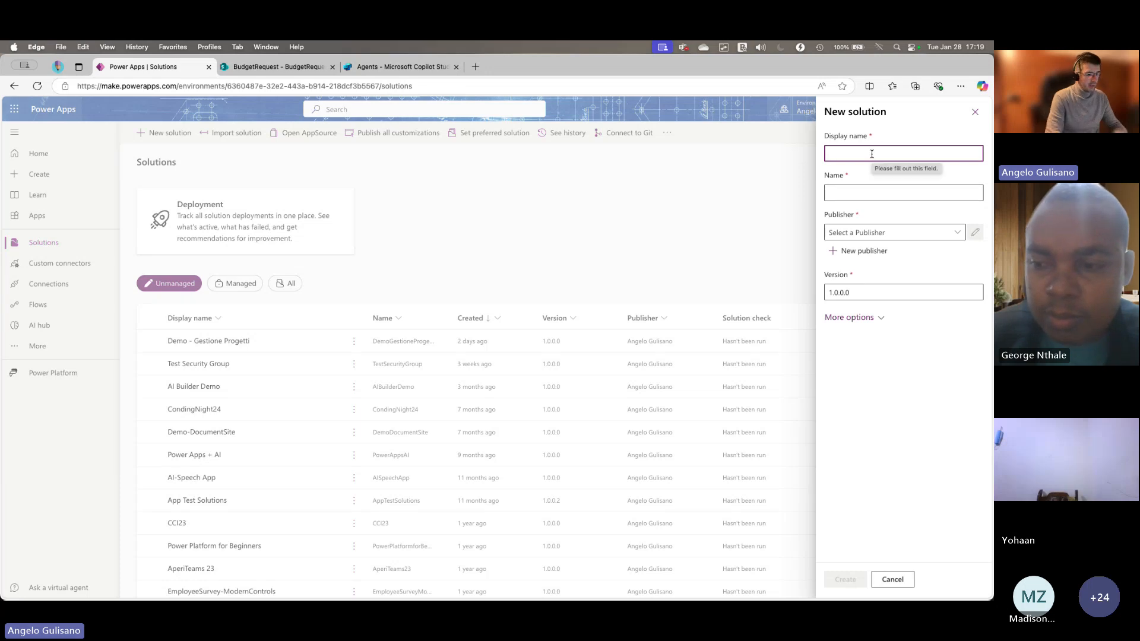
text(Budget)
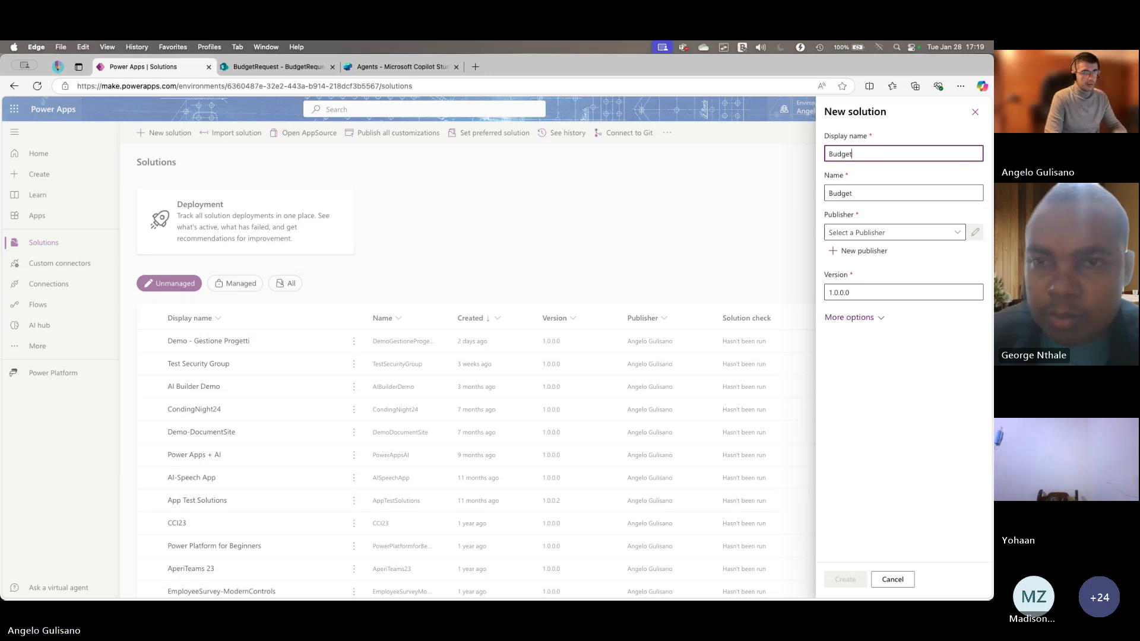
text(Request Demo)
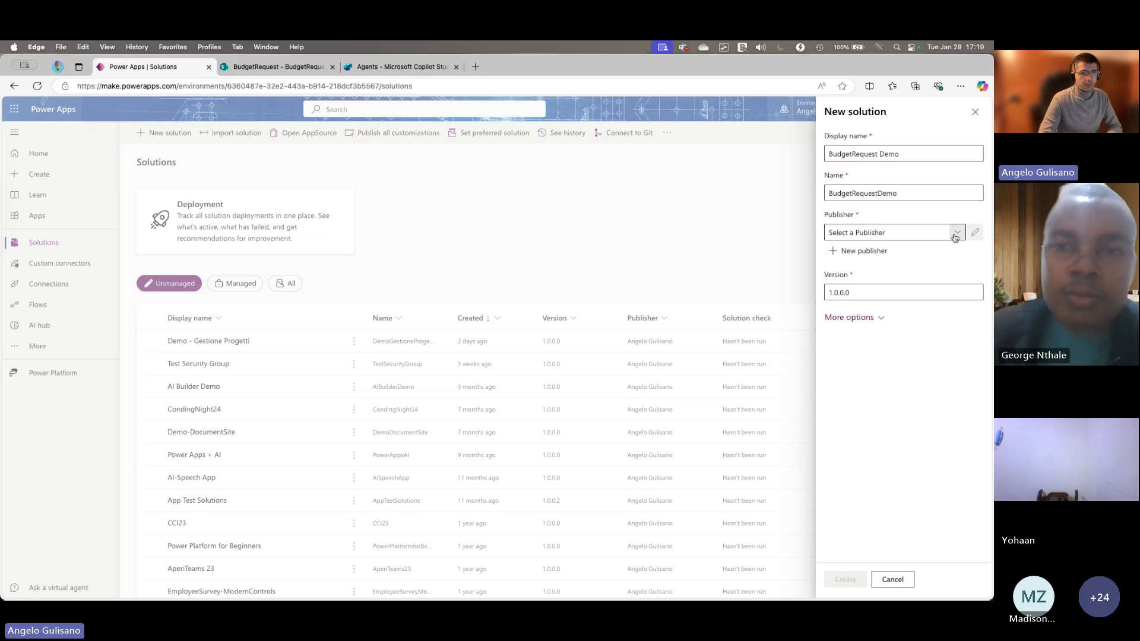
click(935, 235)
click(936, 247)
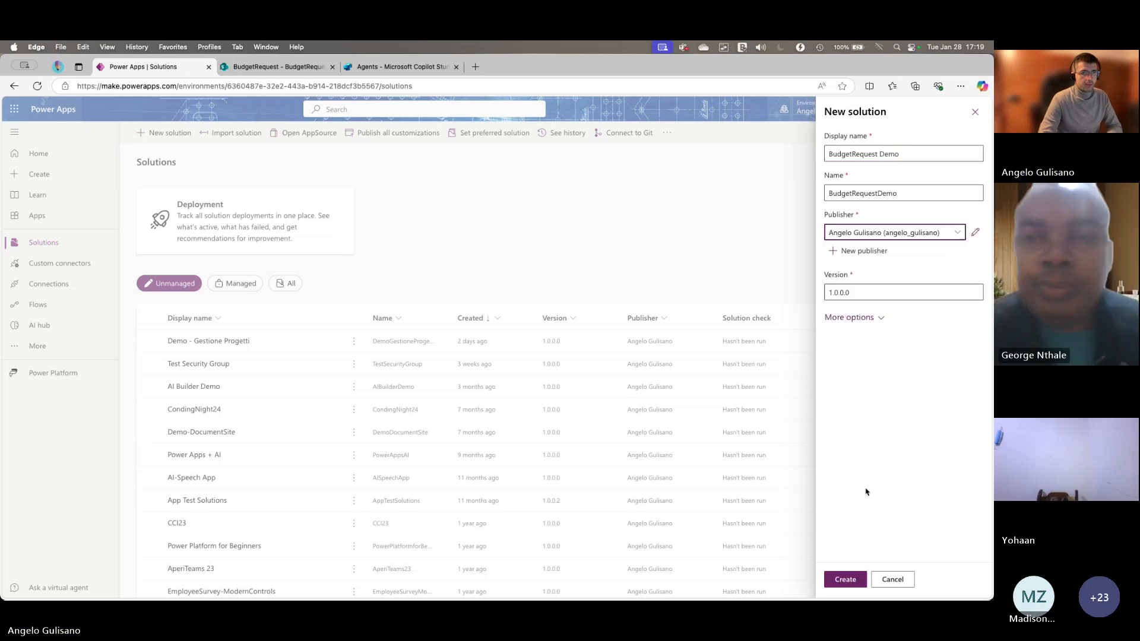
click(843, 580)
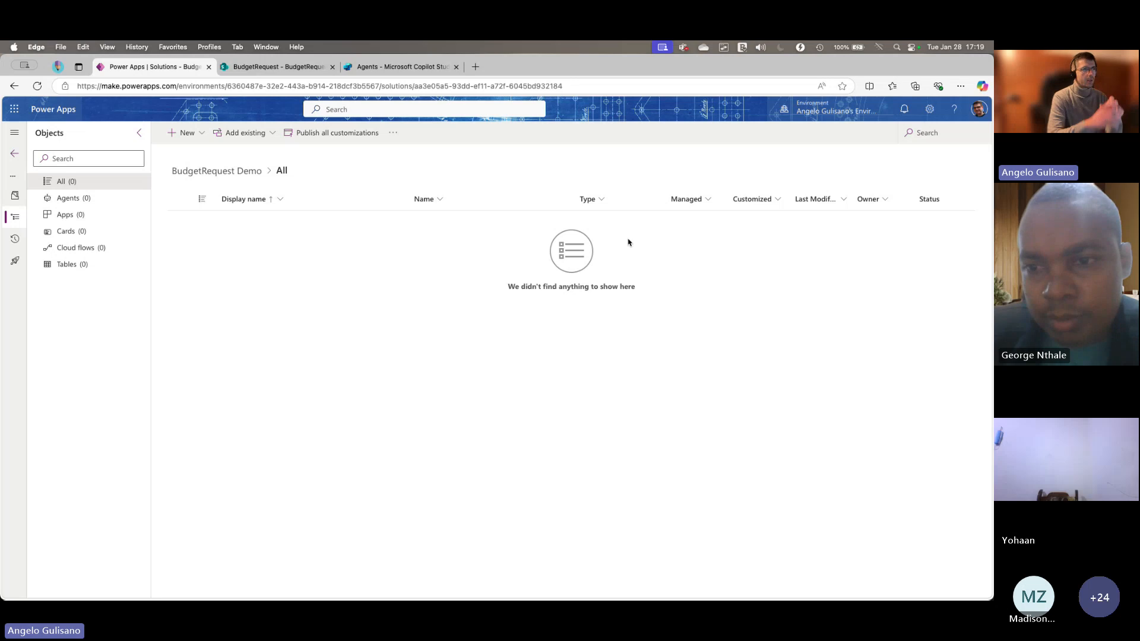
- Create a blank canvas app in Tablet format named "Budget Request App Demo" inside the solution
click(189, 136)
mouse_move(193, 172)
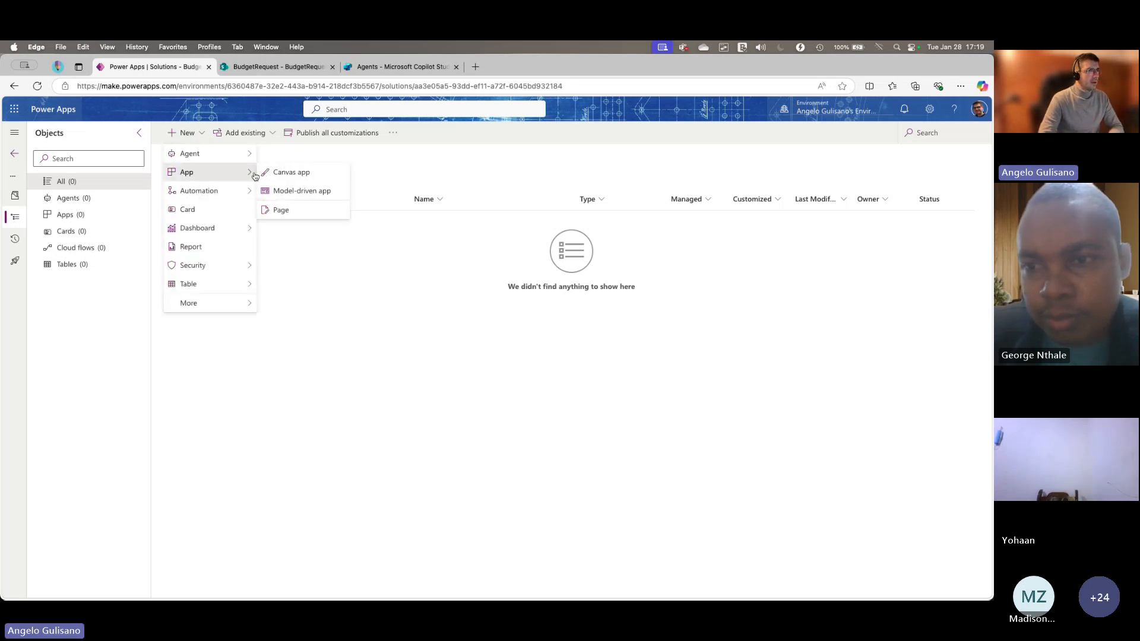
click(277, 176)
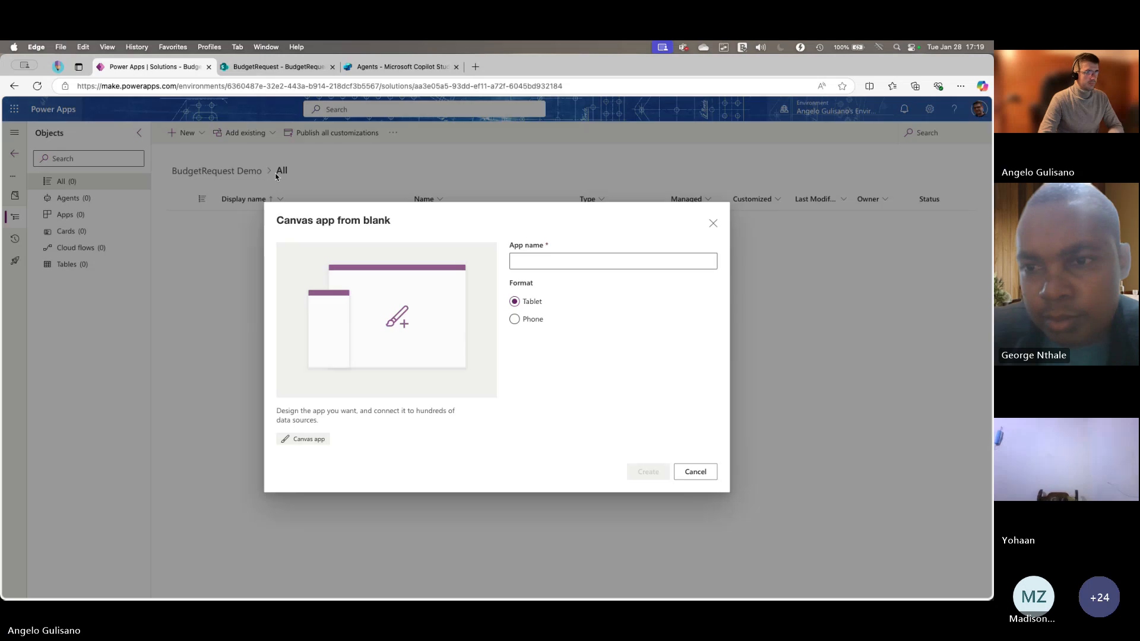
click(550, 269)
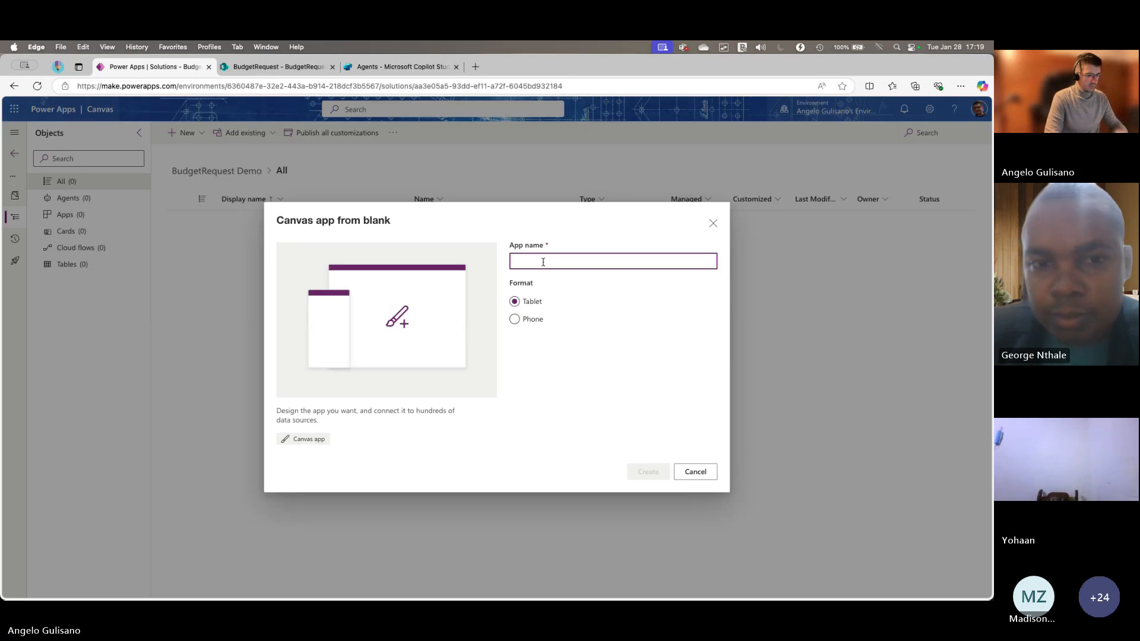
text(Budget Request App)
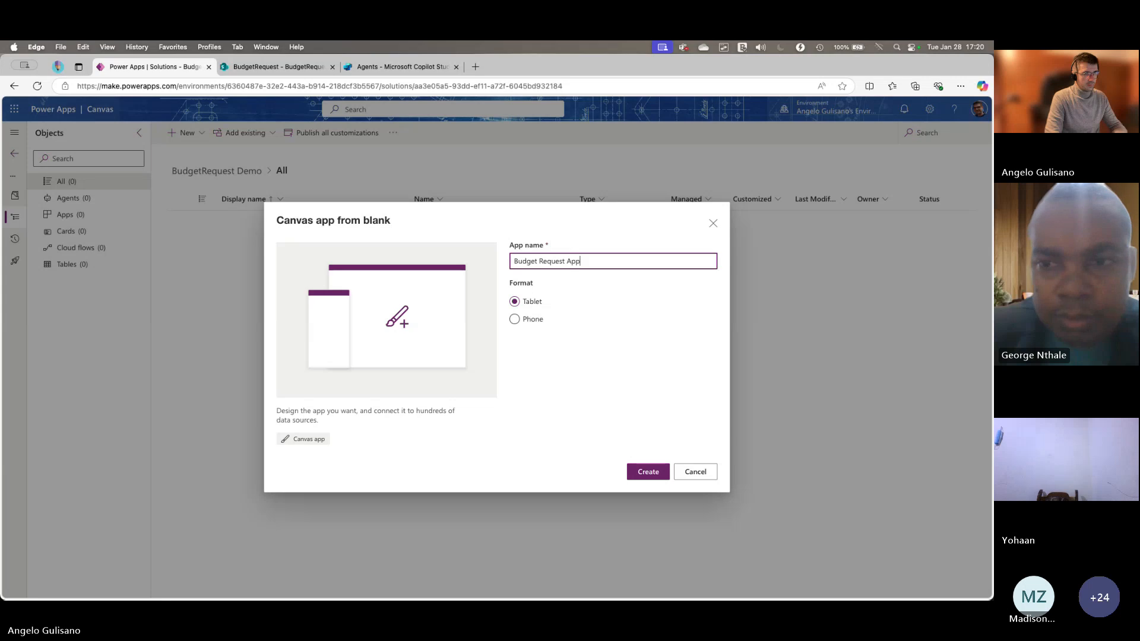
text( Demo)
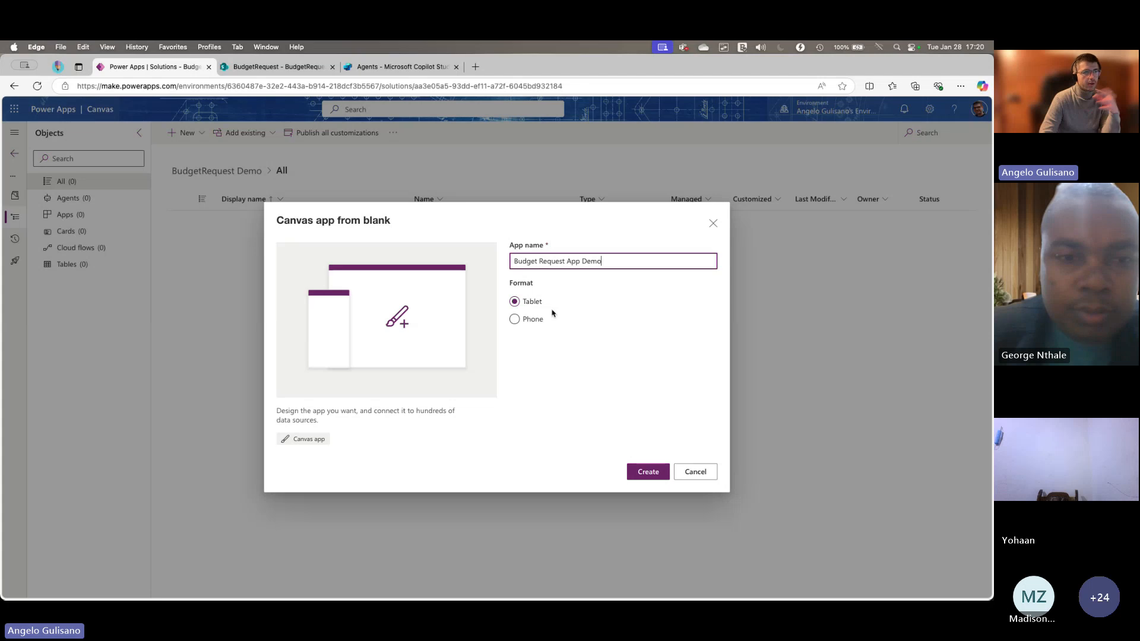
click(652, 473)
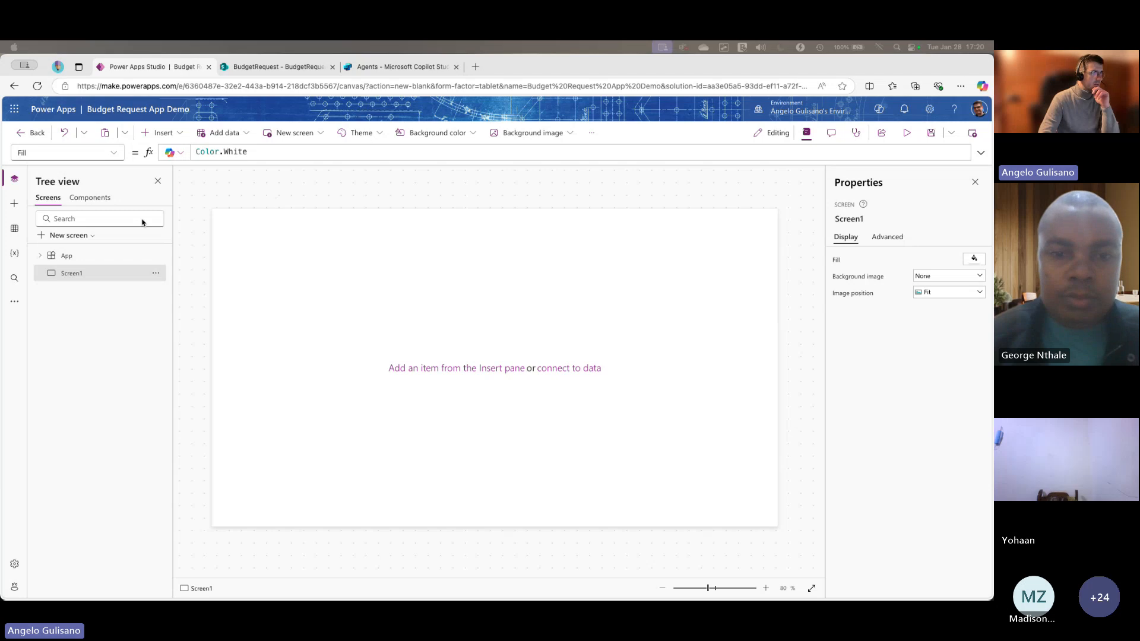
- Connect the app to the BudgetRequest list on the BudgetRequest SharePoint site using an existing SharePoint connection
click(15, 230)
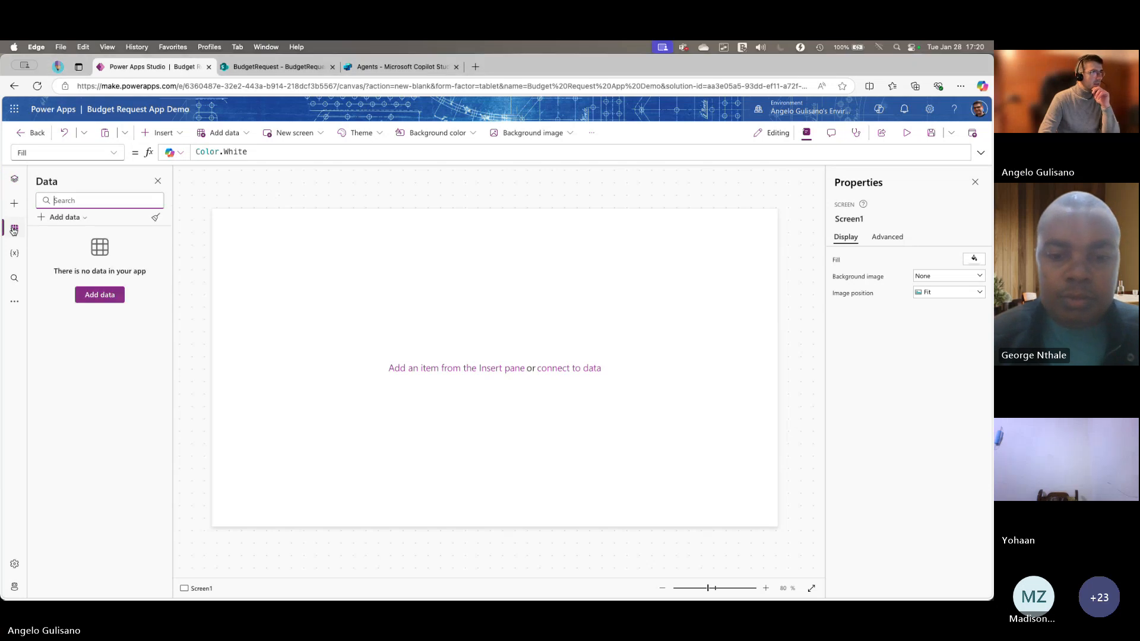
click(63, 218)
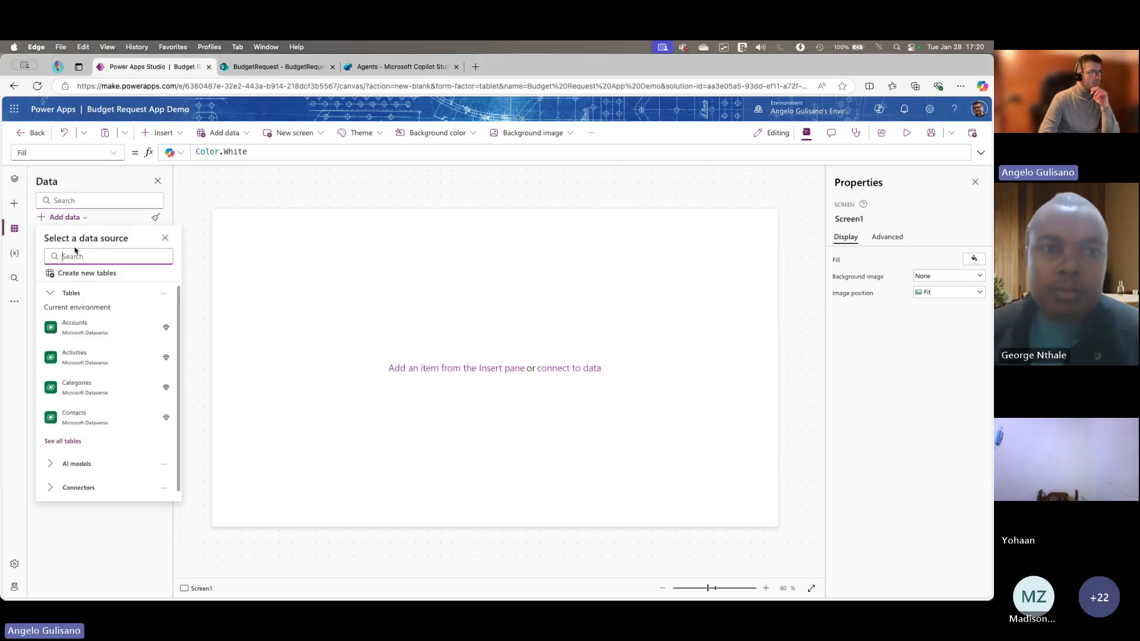
text(sharepo)
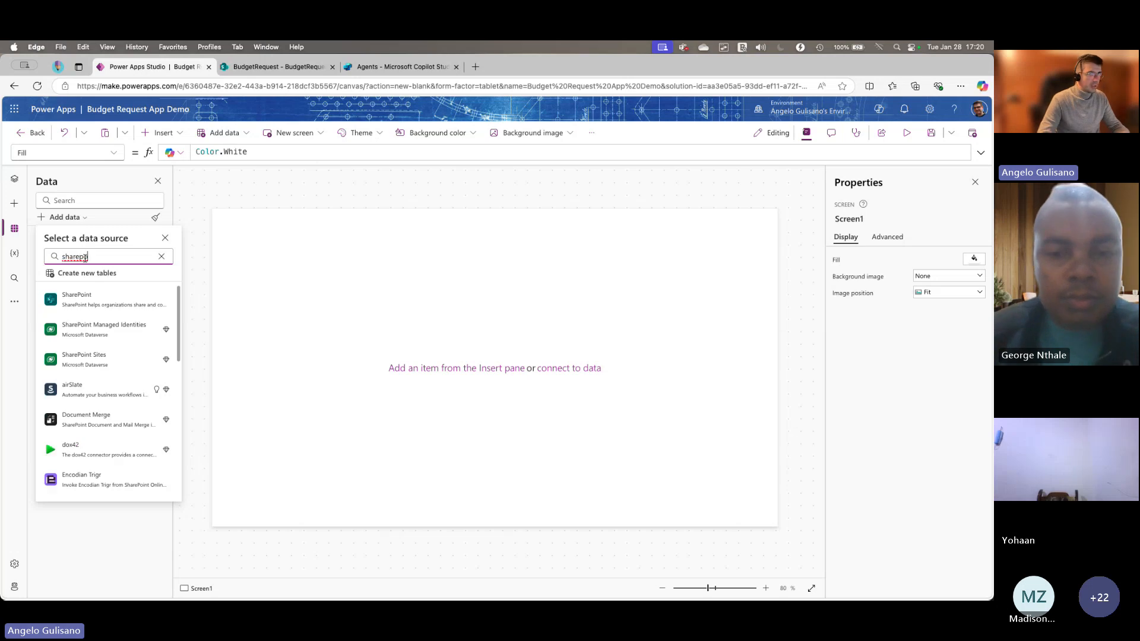
click(78, 299)
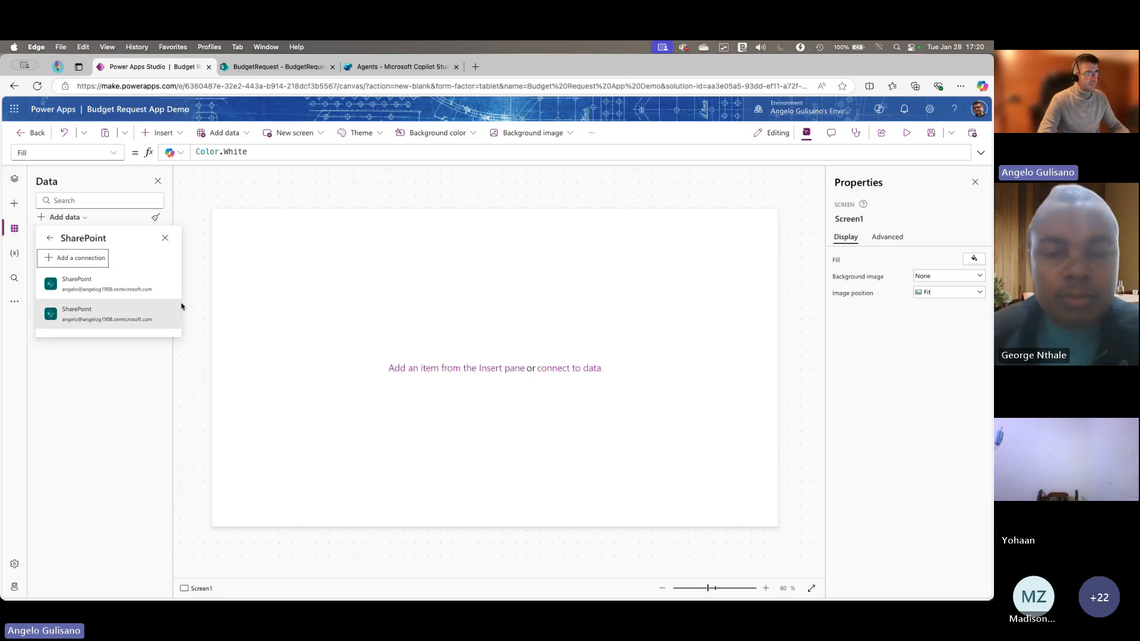
click(124, 288)
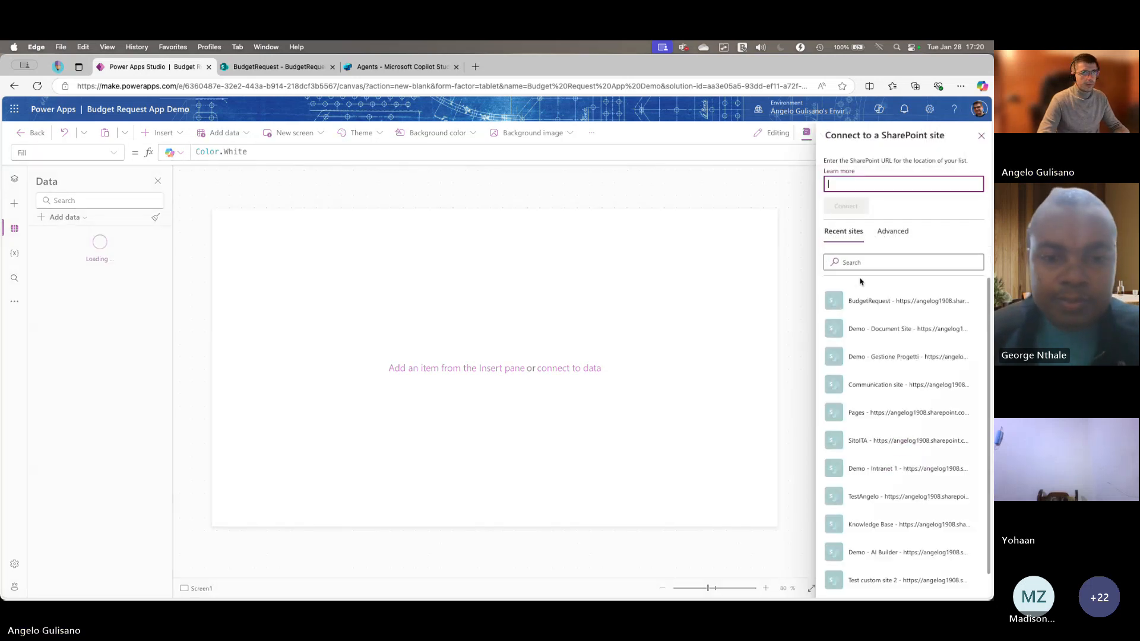
click(866, 293)
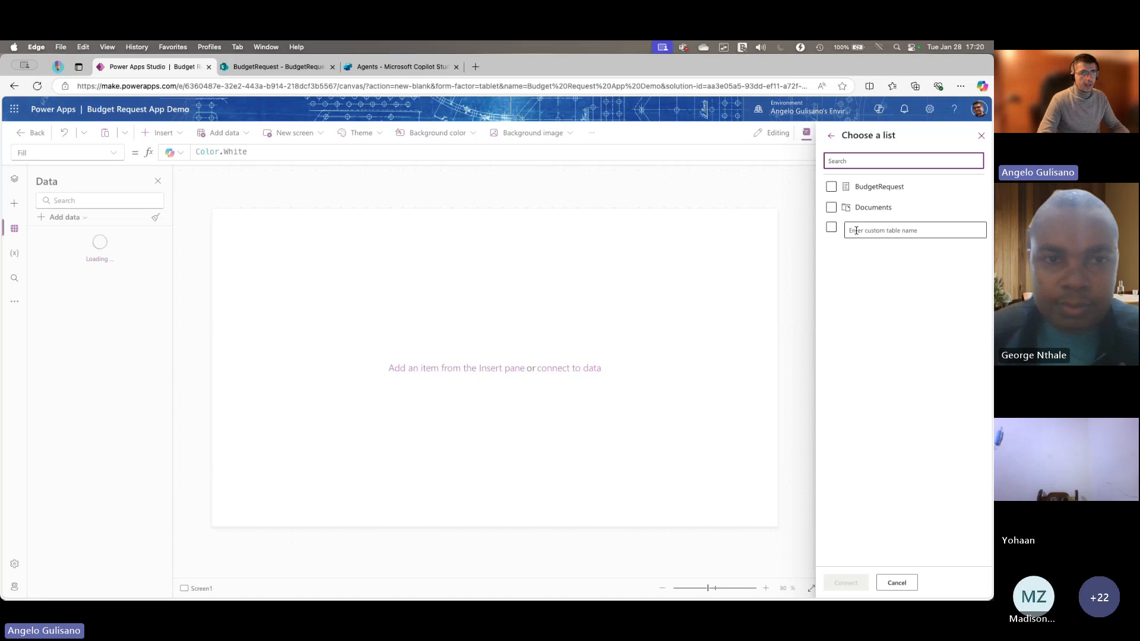
click(851, 191)
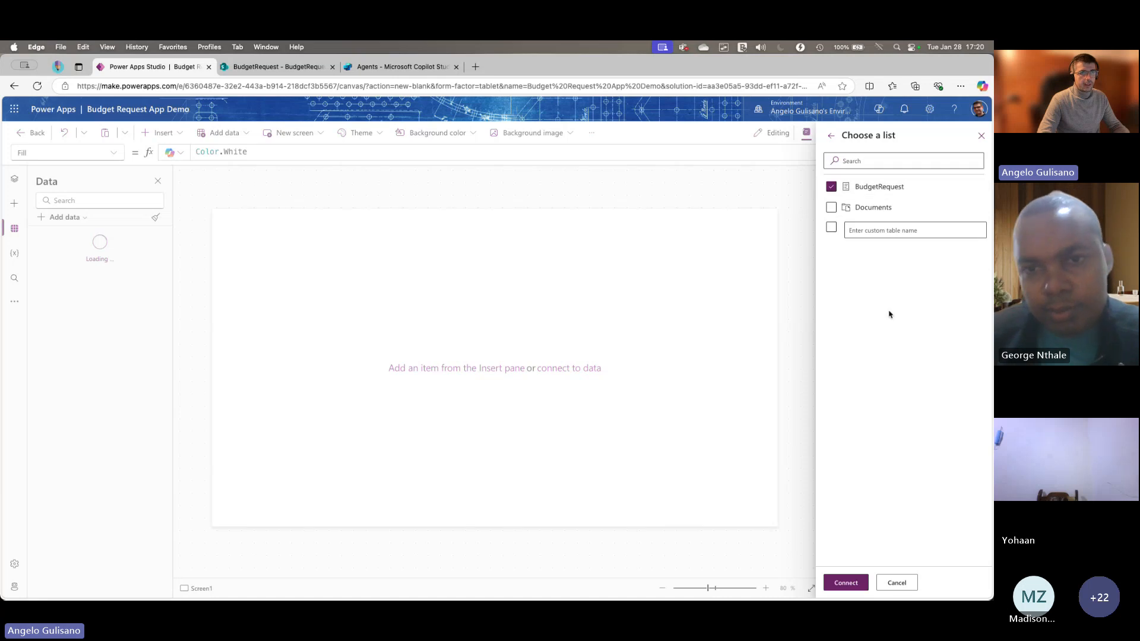
click(846, 583)
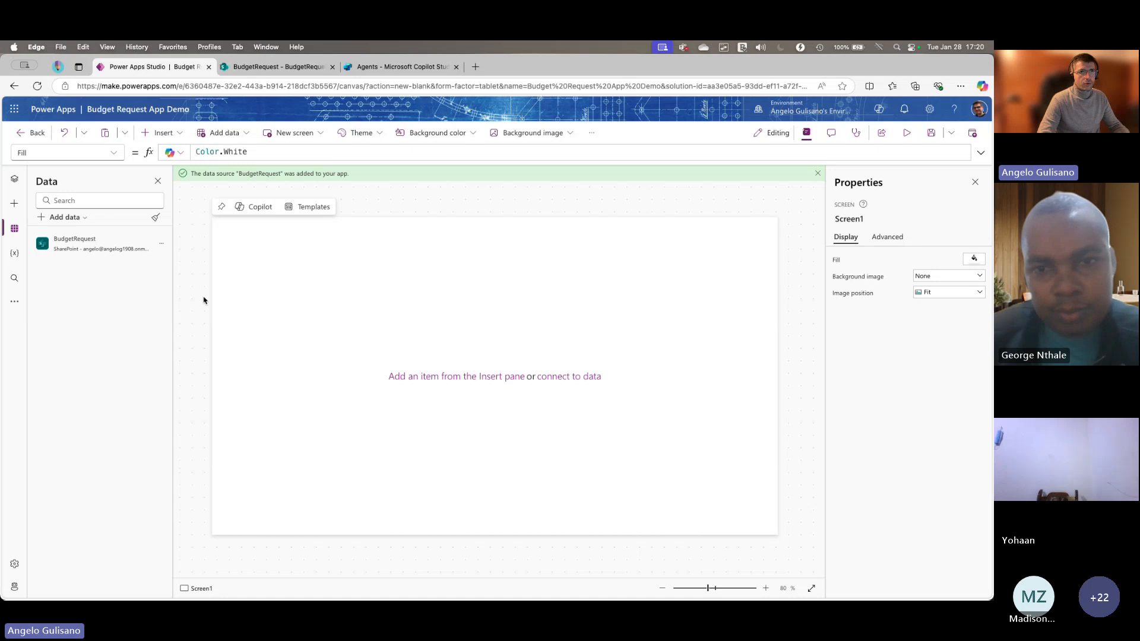
- Add a new screen with the Sidebar layout and move it above Screen1
click(14, 179)
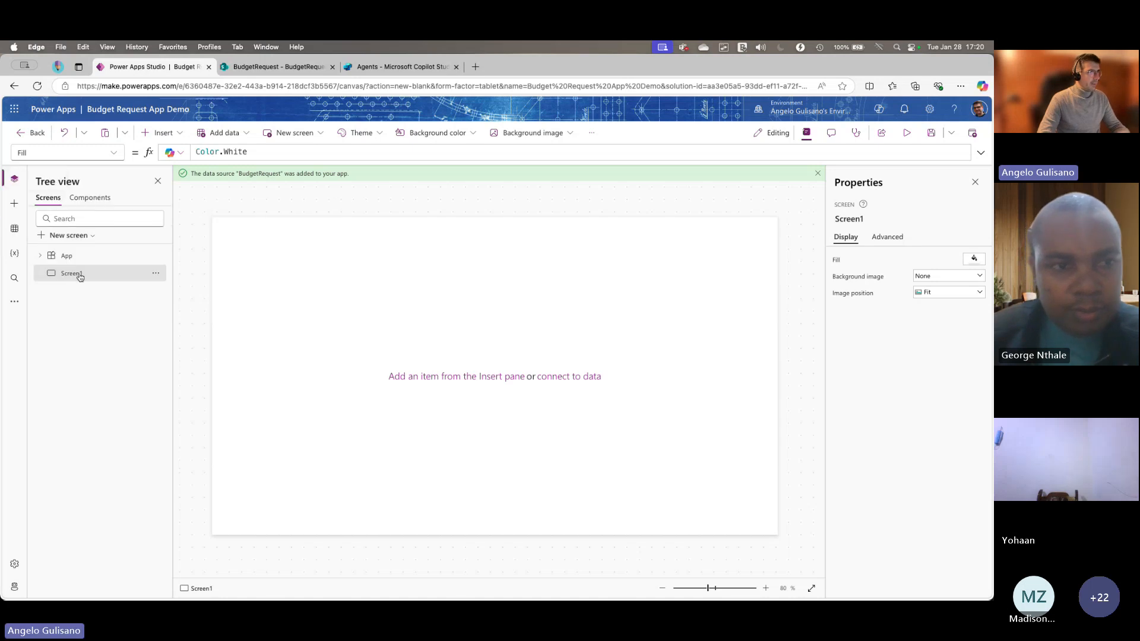
click(77, 235)
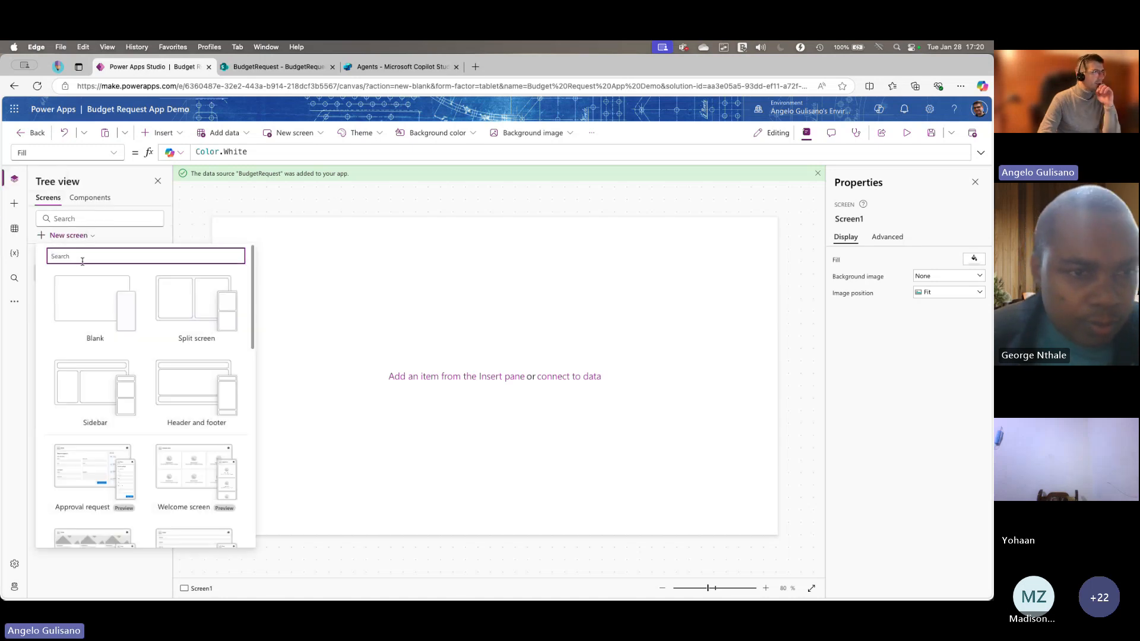
click(100, 309)
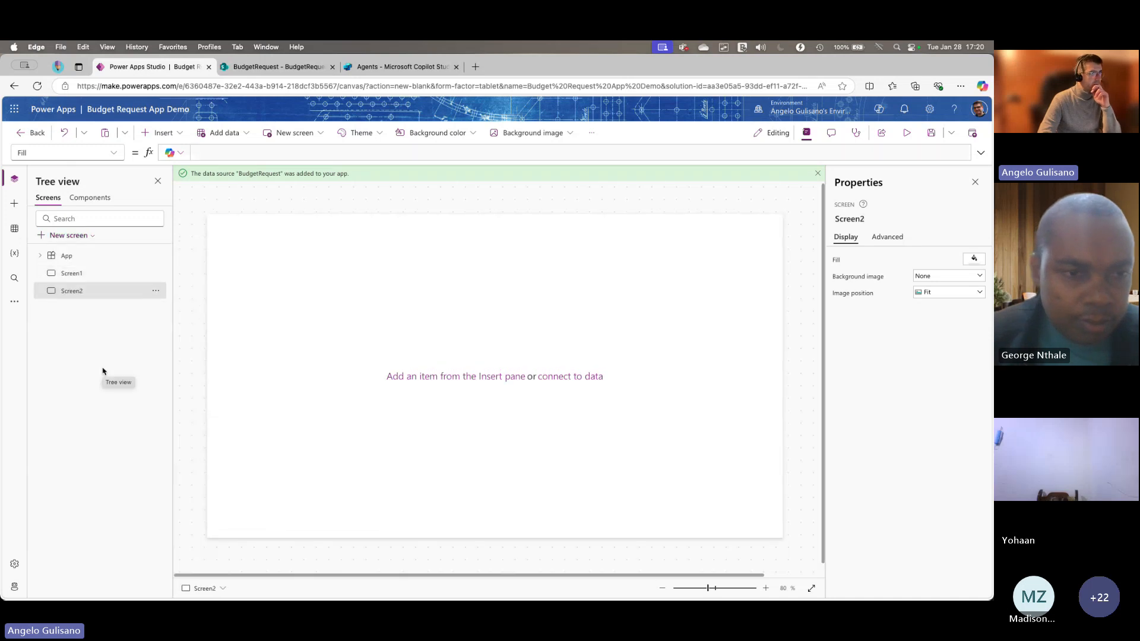
click(156, 290)
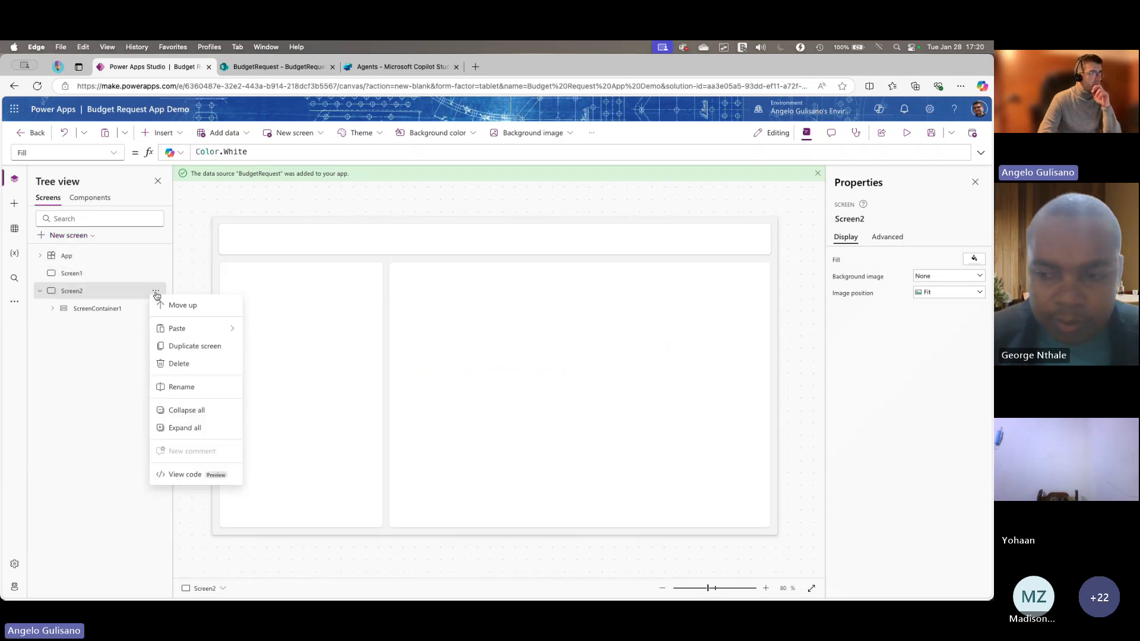
click(178, 307)
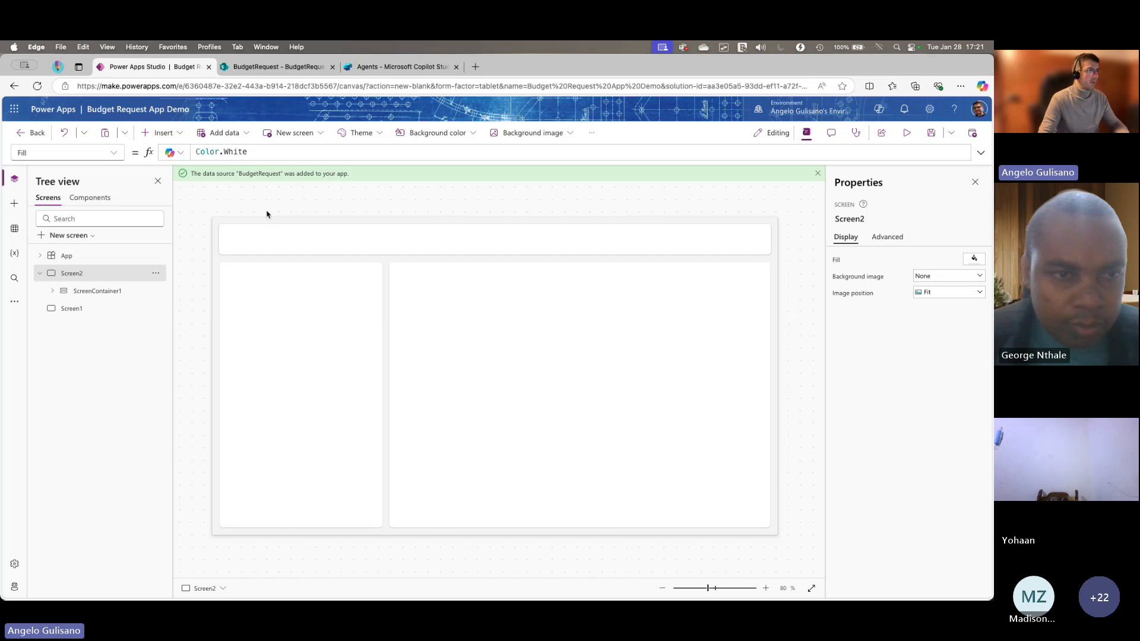
- Rename the new sidebar-layout screen as "Home Screen"
click(156, 273)
click(184, 371)
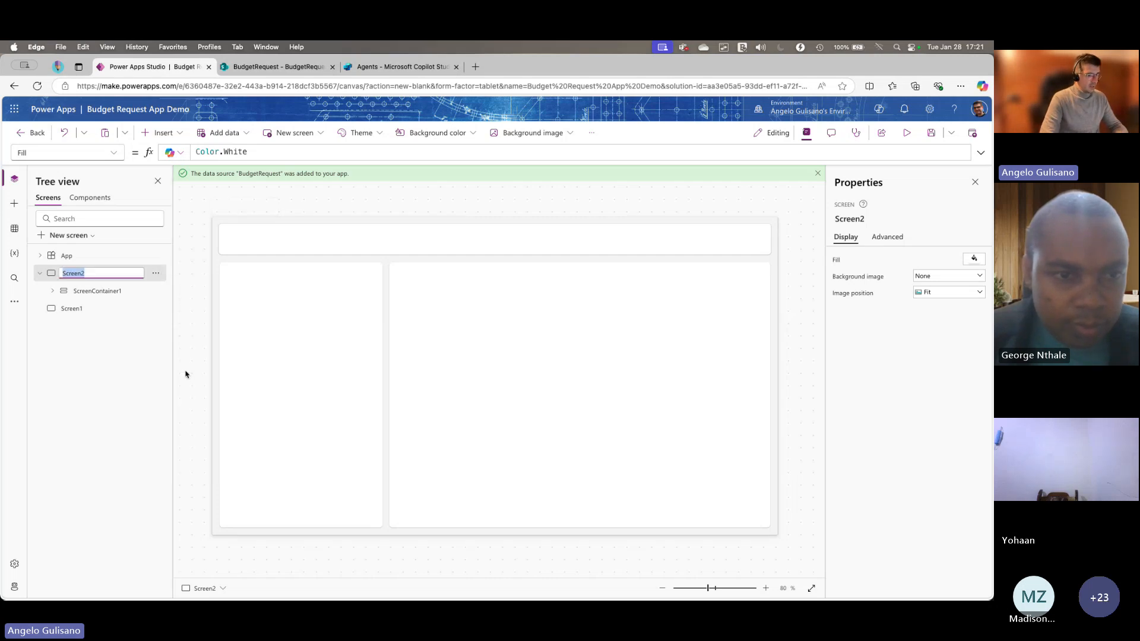
text(Home)
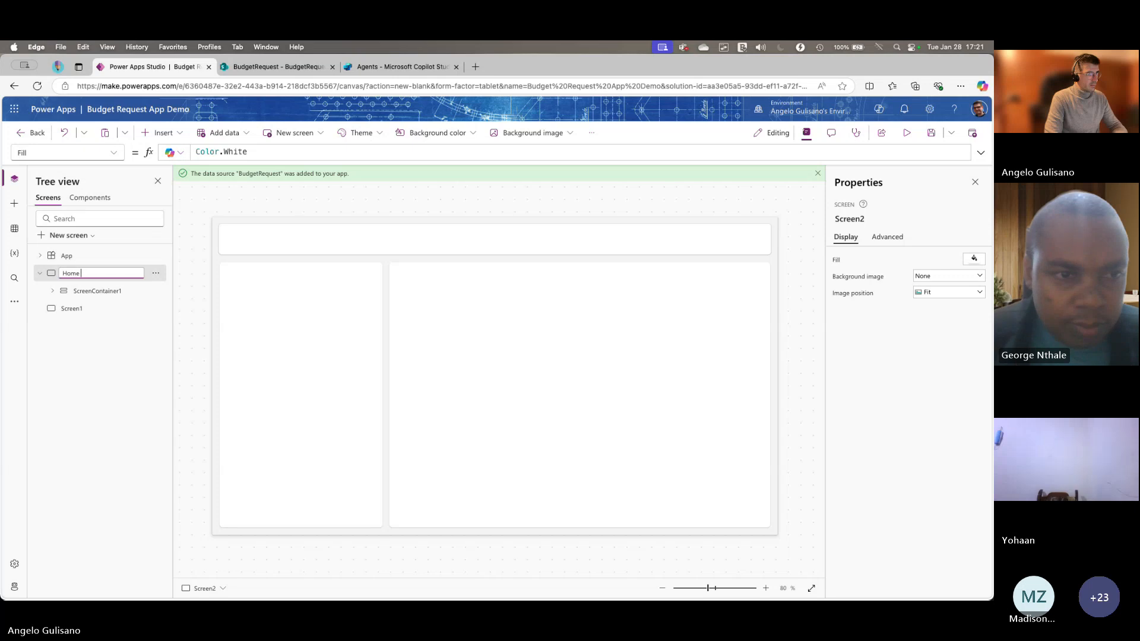
text( Screen)
key(Return)
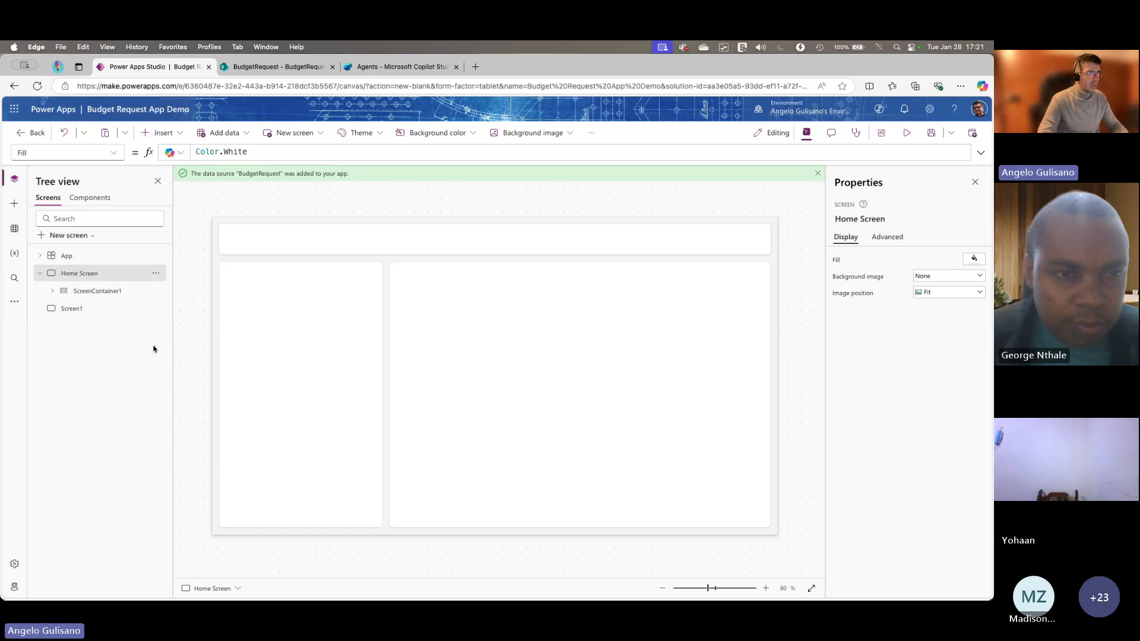
click(299, 243)
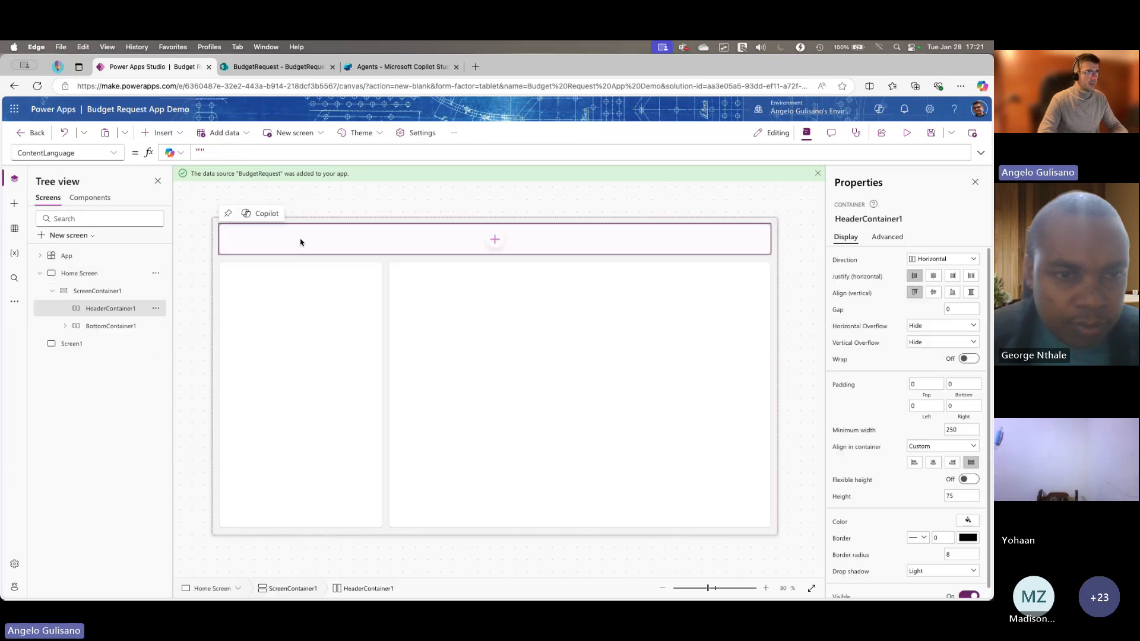
click(493, 239)
text(hea)
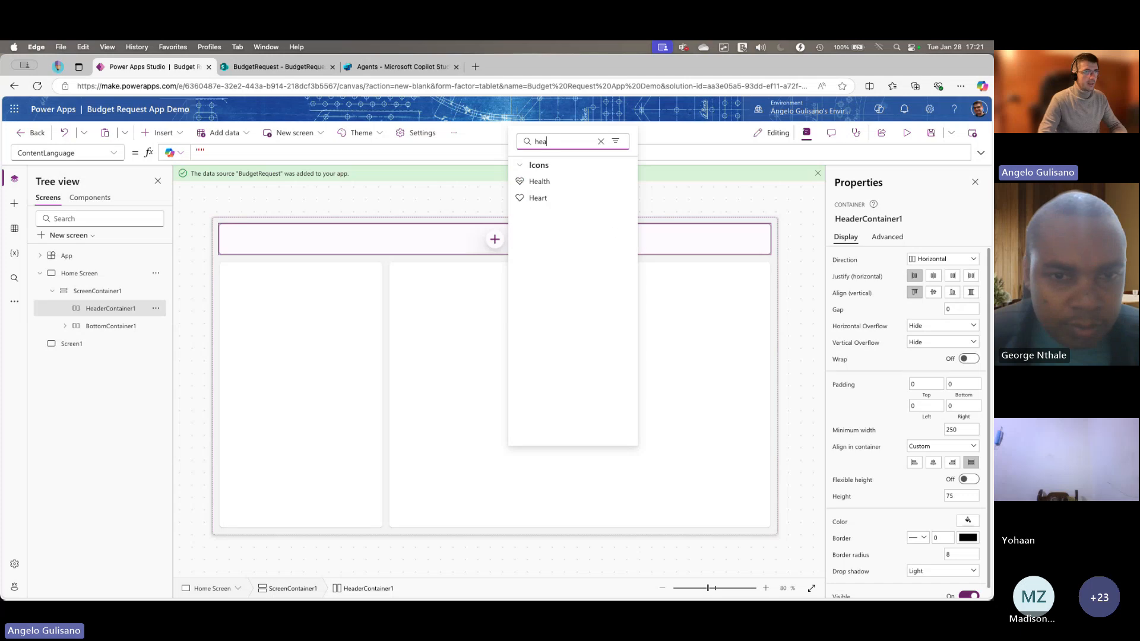
key(BackSpace)
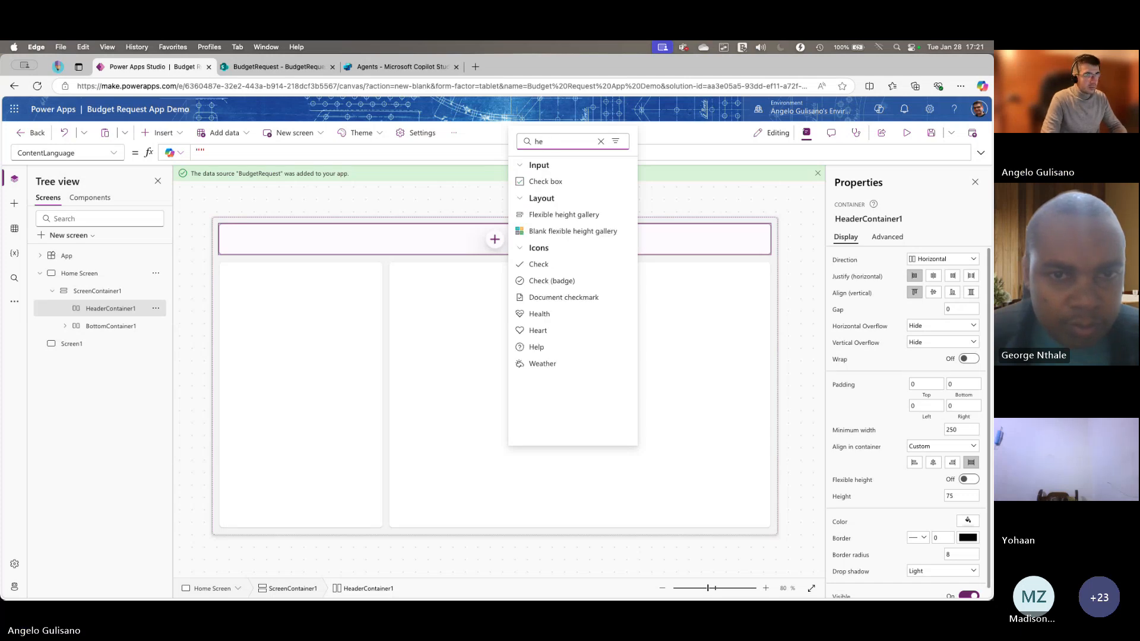
text(ad)
key(BackSpace)
key(BackSpace)
key(BackSpace)
key(BackSpace)
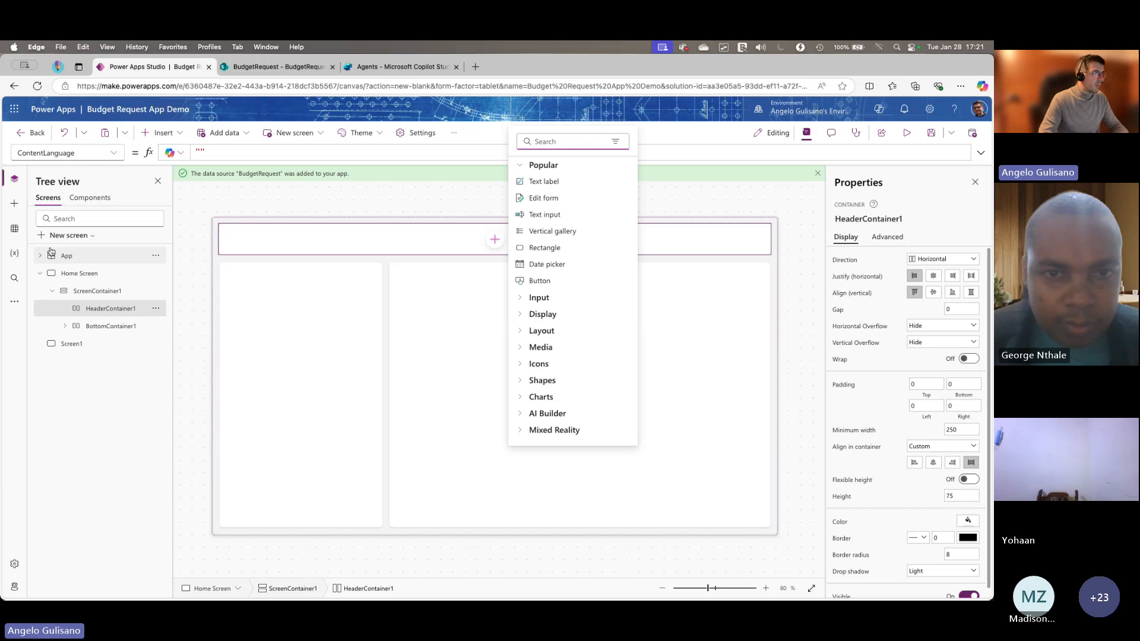
- Look through the app's General and Display settings for the option that enables modern controls
click(14, 203)
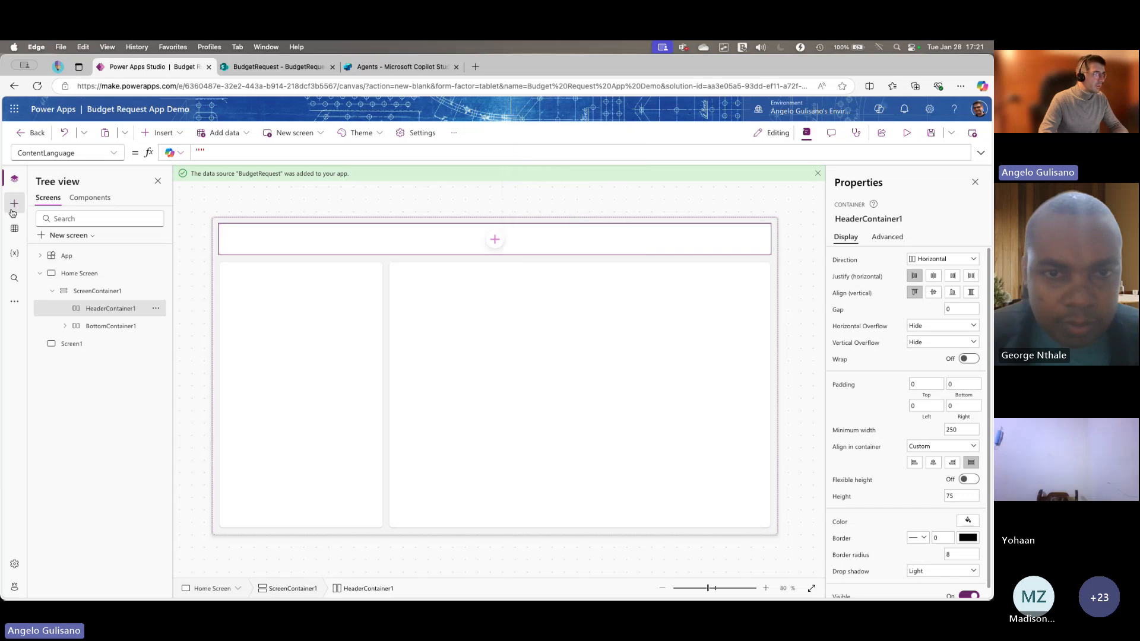
click(15, 562)
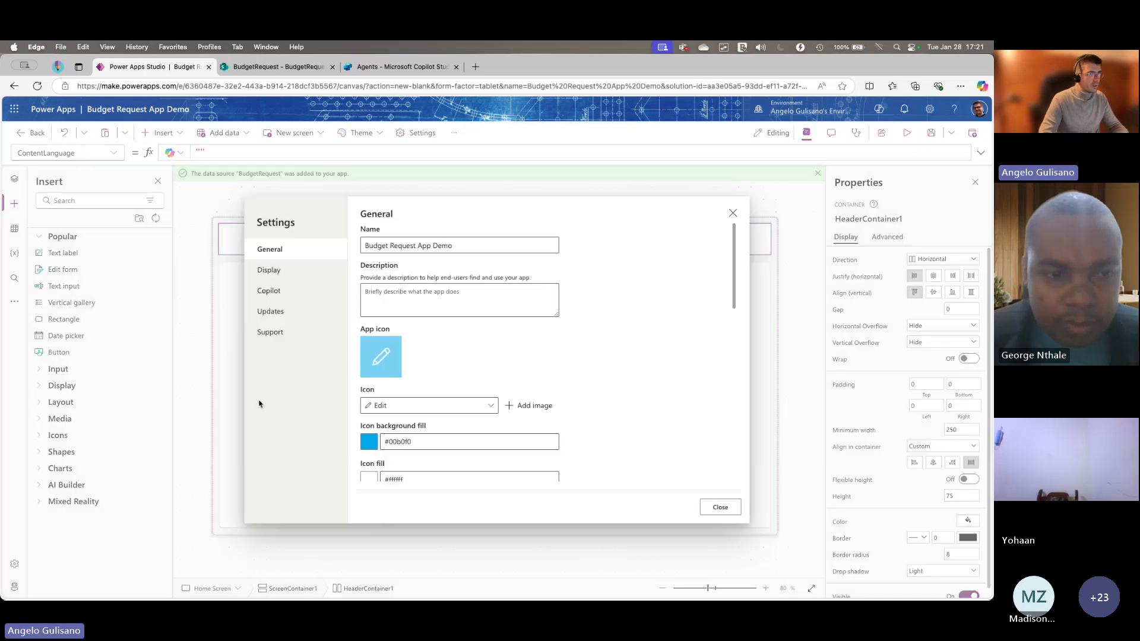
click(288, 272)
scroll(450, 341, down, 5)
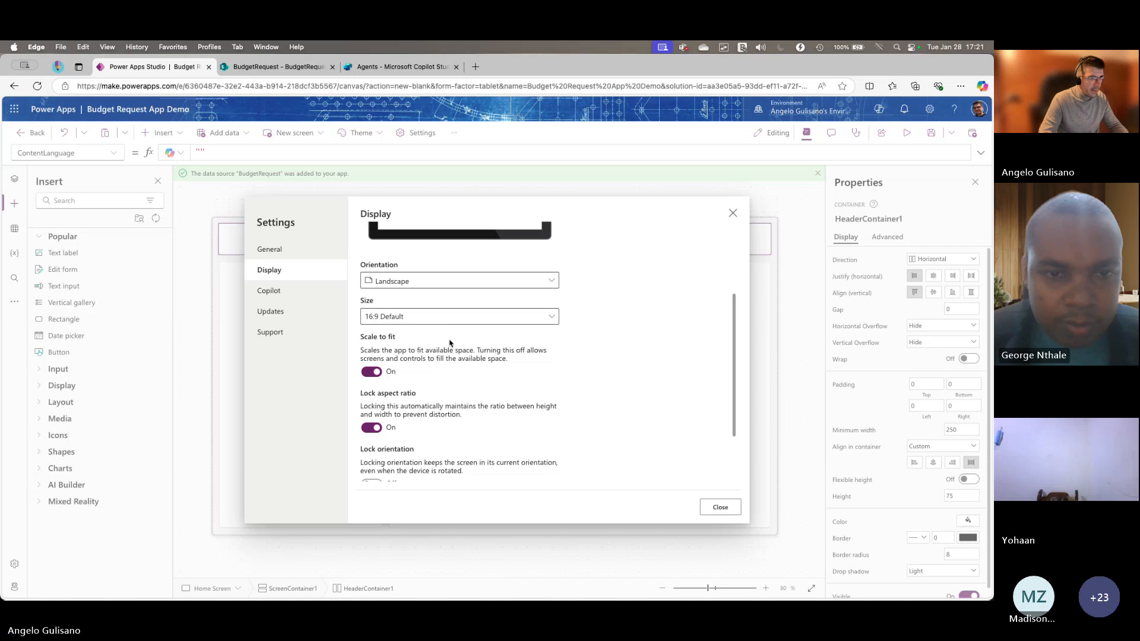
scroll(450, 343, down, 3)
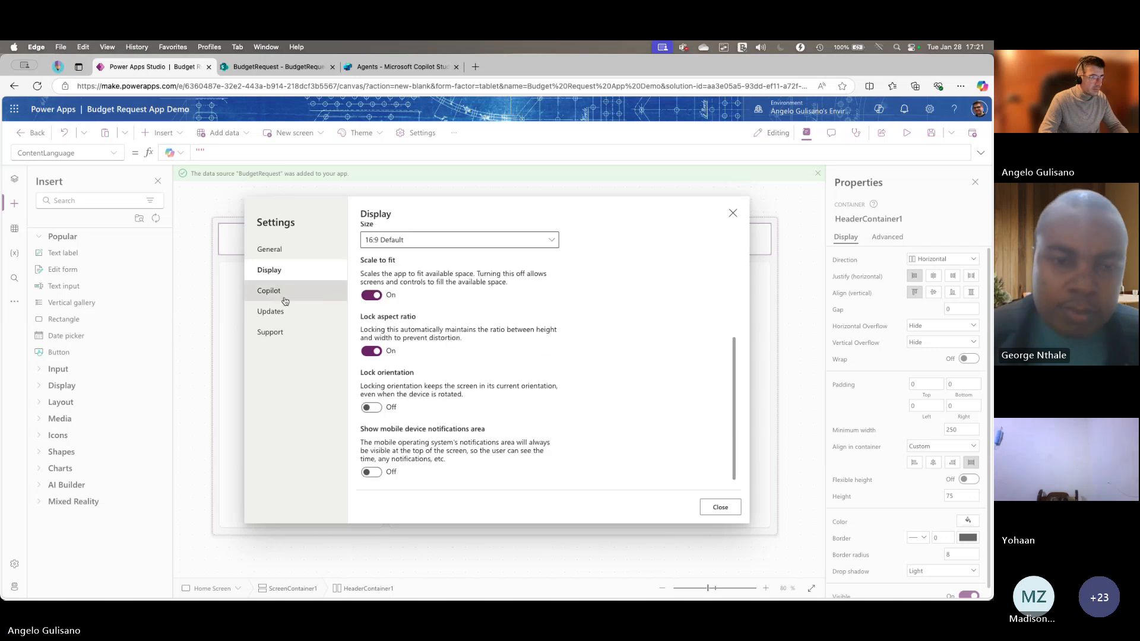
click(269, 249)
scroll(431, 348, down, 3)
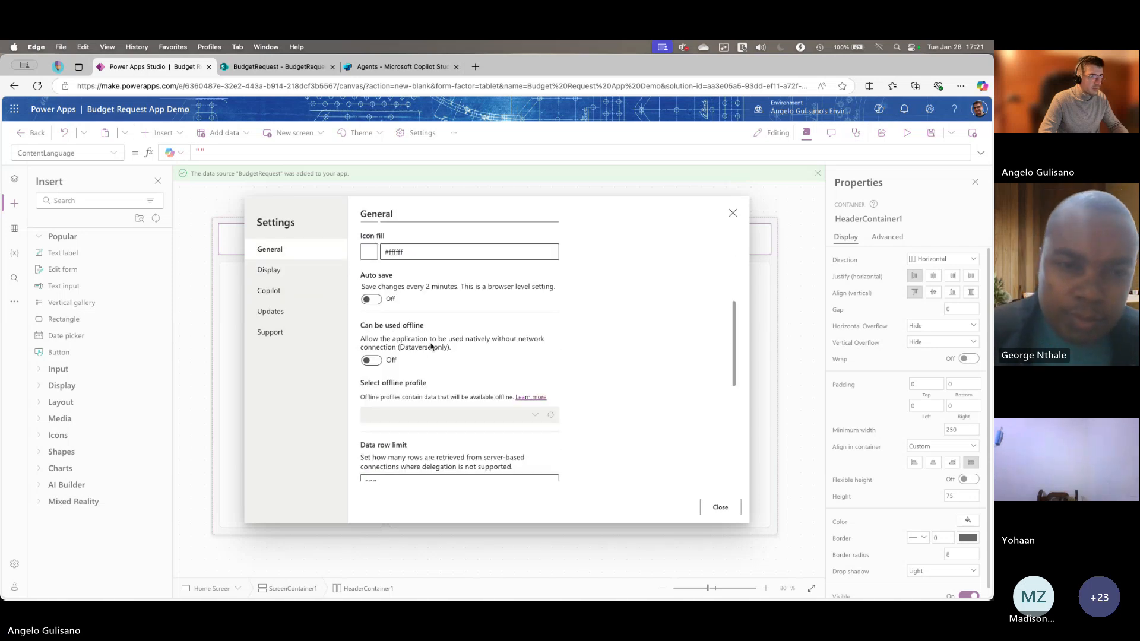
scroll(432, 347, down, 5)
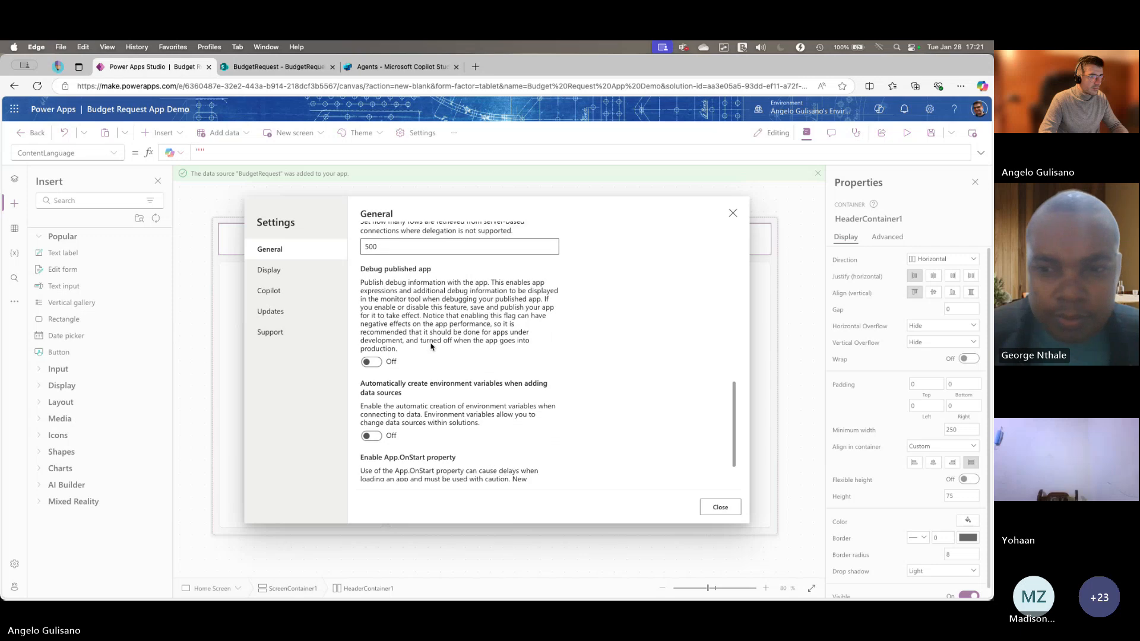
scroll(432, 348, down, 1)
scroll(432, 348, up, 4)
scroll(430, 349, up, 10)
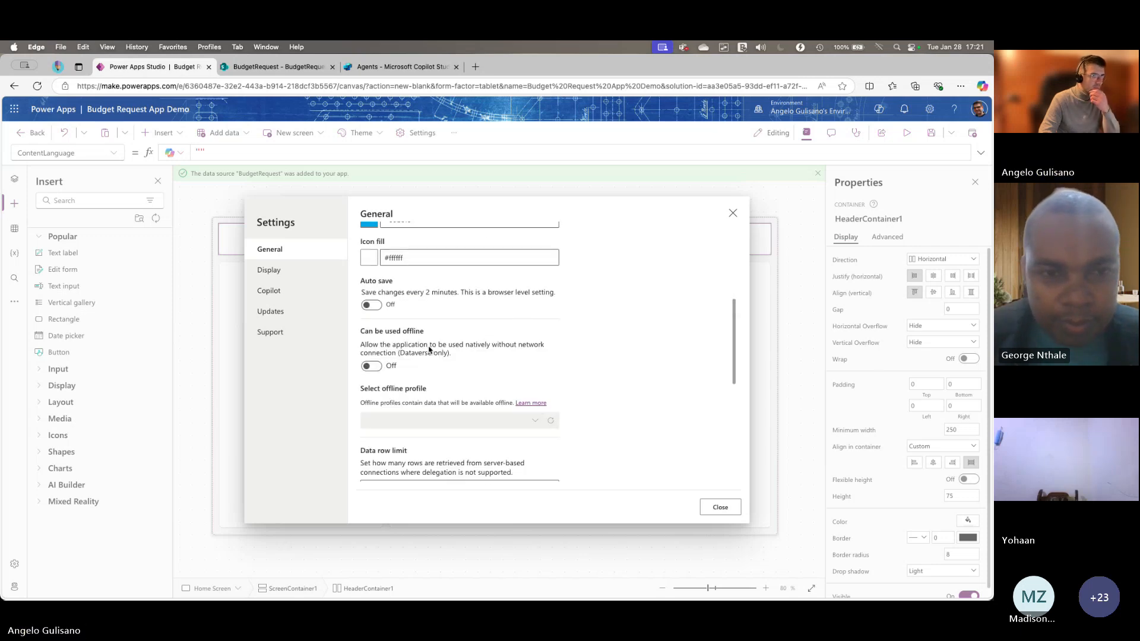
click(286, 278)
scroll(469, 344, down, 3)
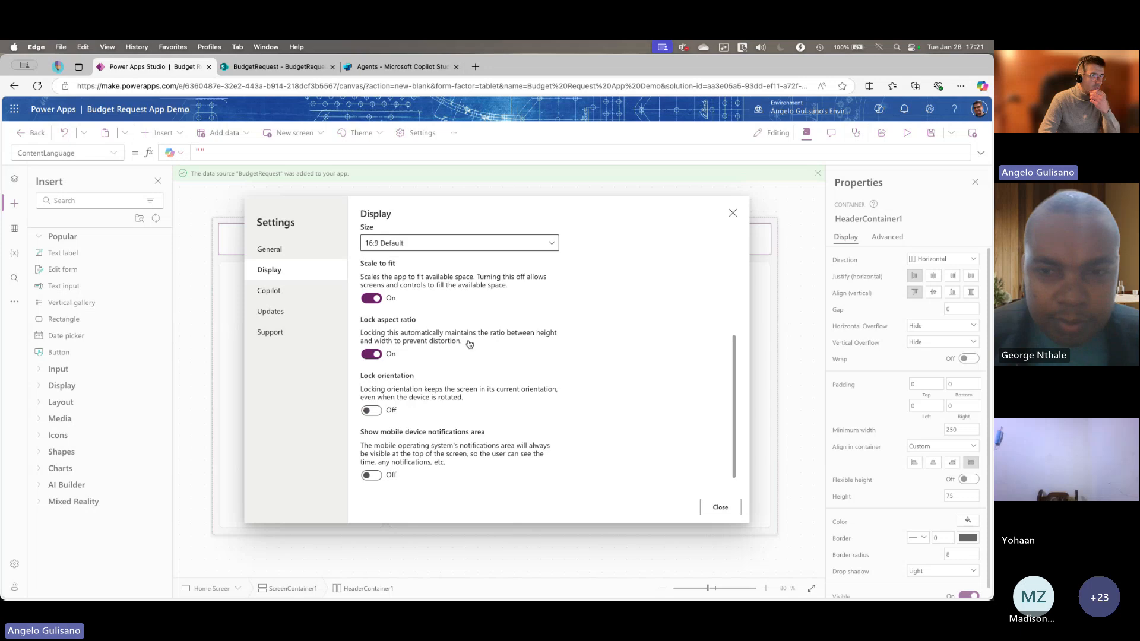
- Turn on Modern controls and themes among the new updates in the app settings and close the settings
click(297, 291)
click(293, 311)
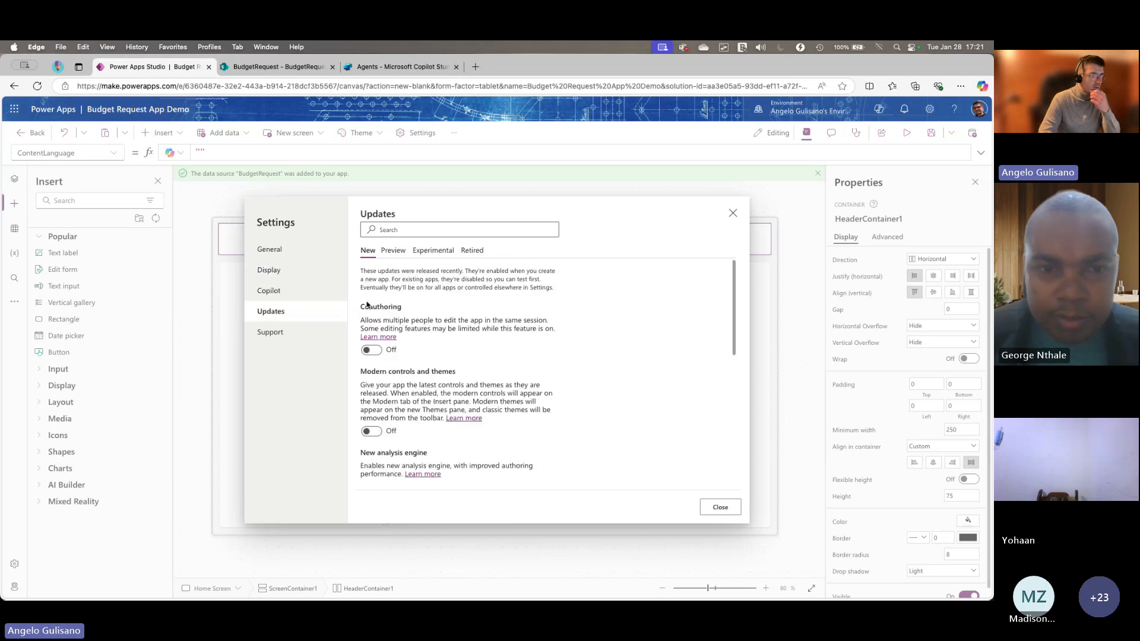
scroll(368, 356, down, 1)
click(371, 418)
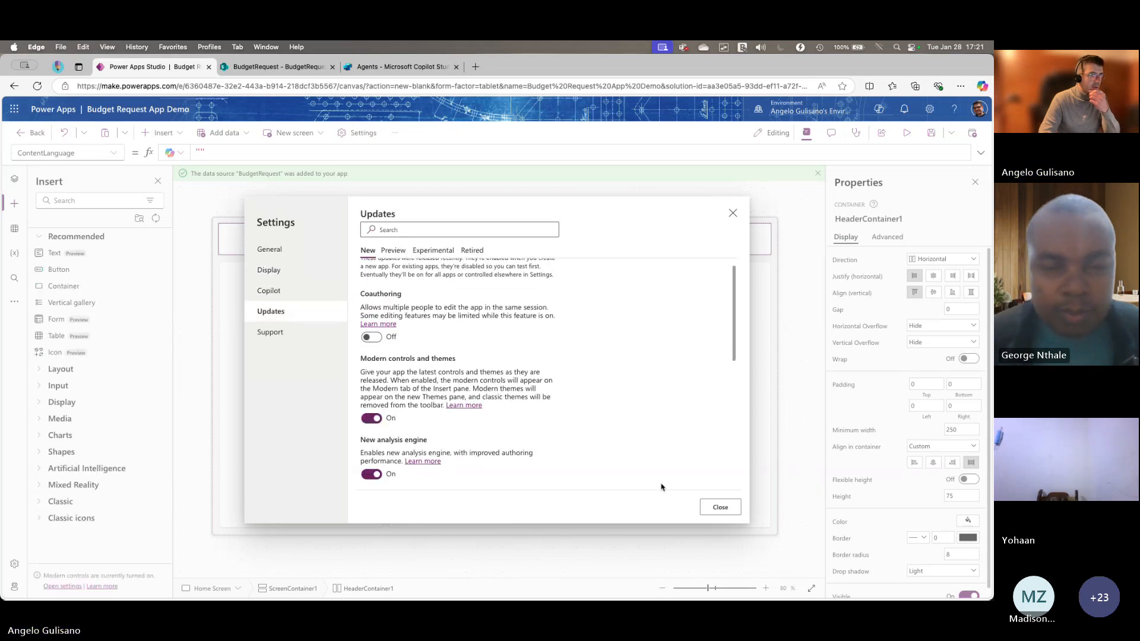
click(720, 507)
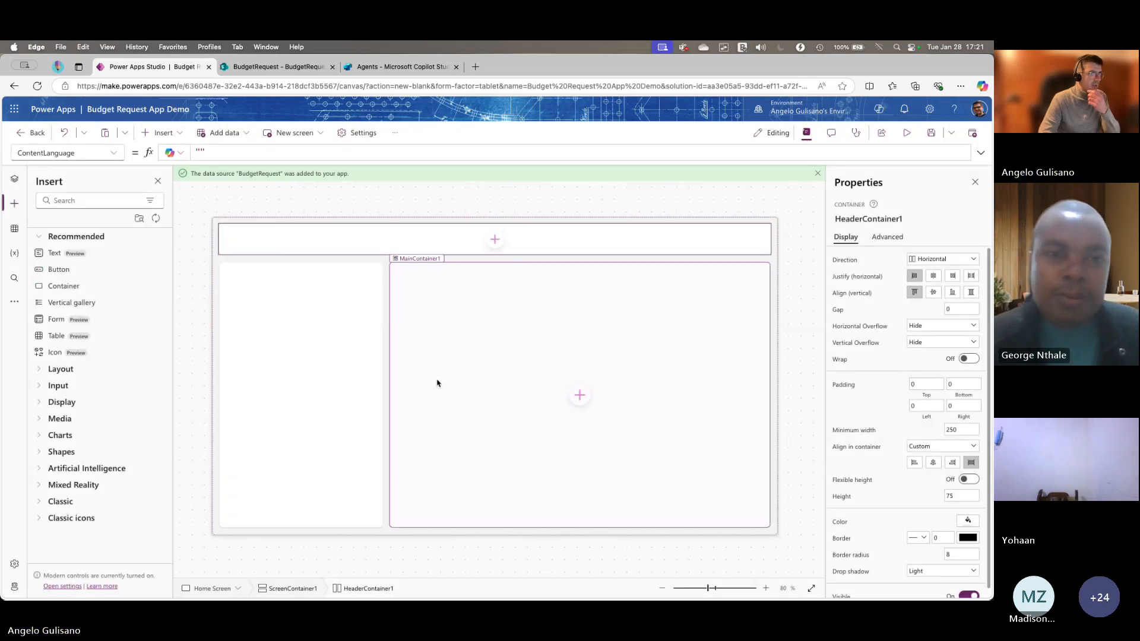
- Insert a modern Header control into the header container of the Home Screen
click(495, 241)
text(hea)
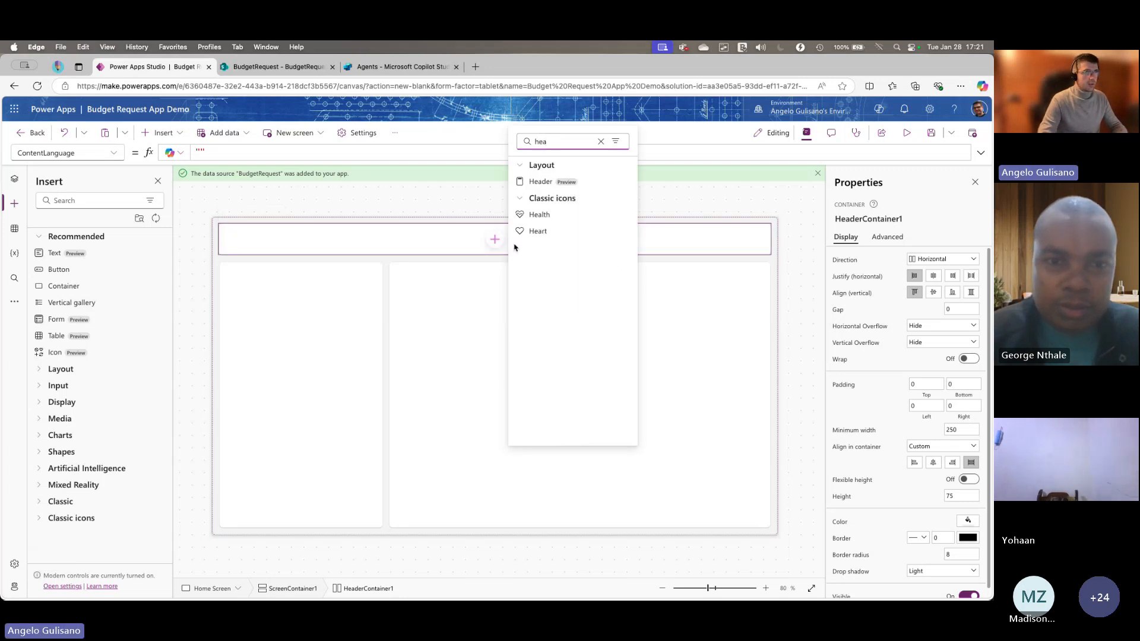
click(540, 182)
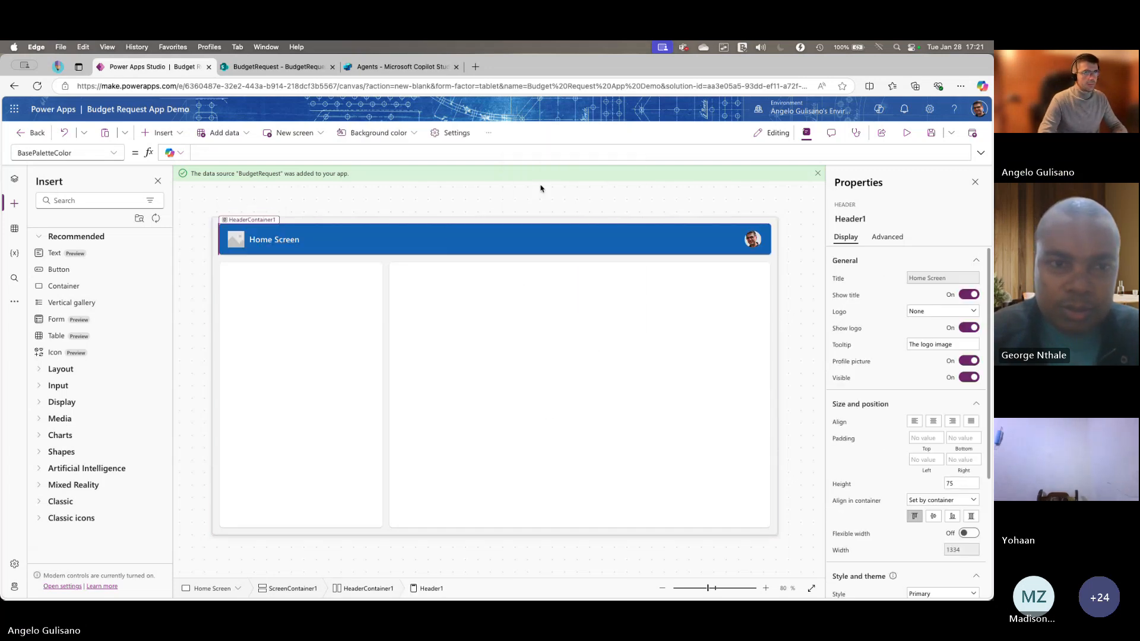
- Set the header's title to "Budget Request App" and hide its logo, keeping the title shown
click(291, 233)
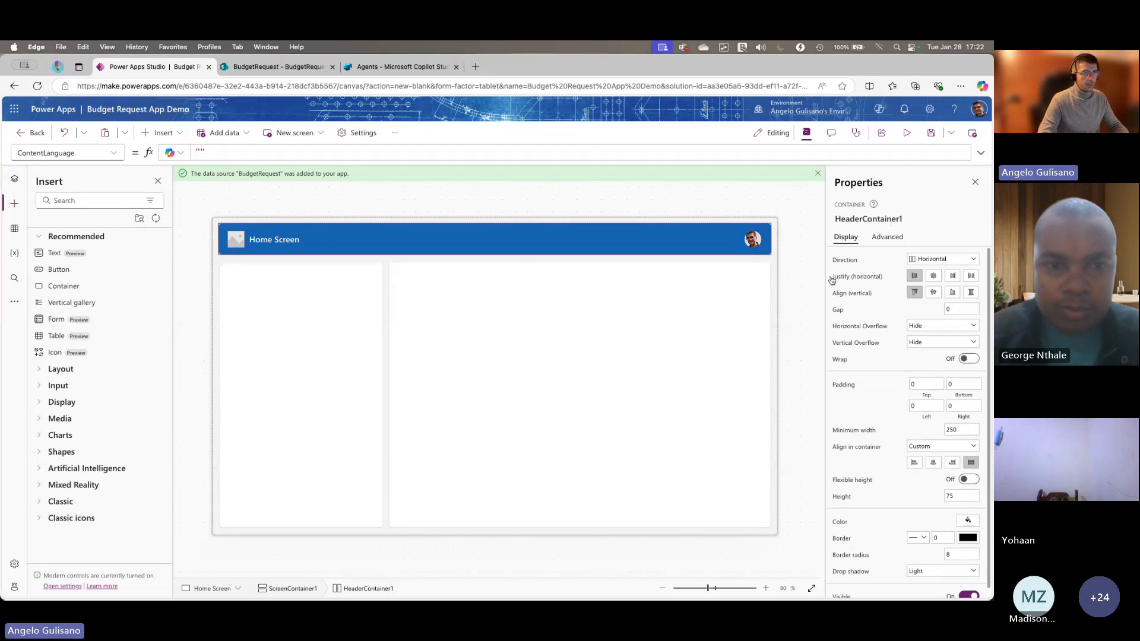
click(504, 236)
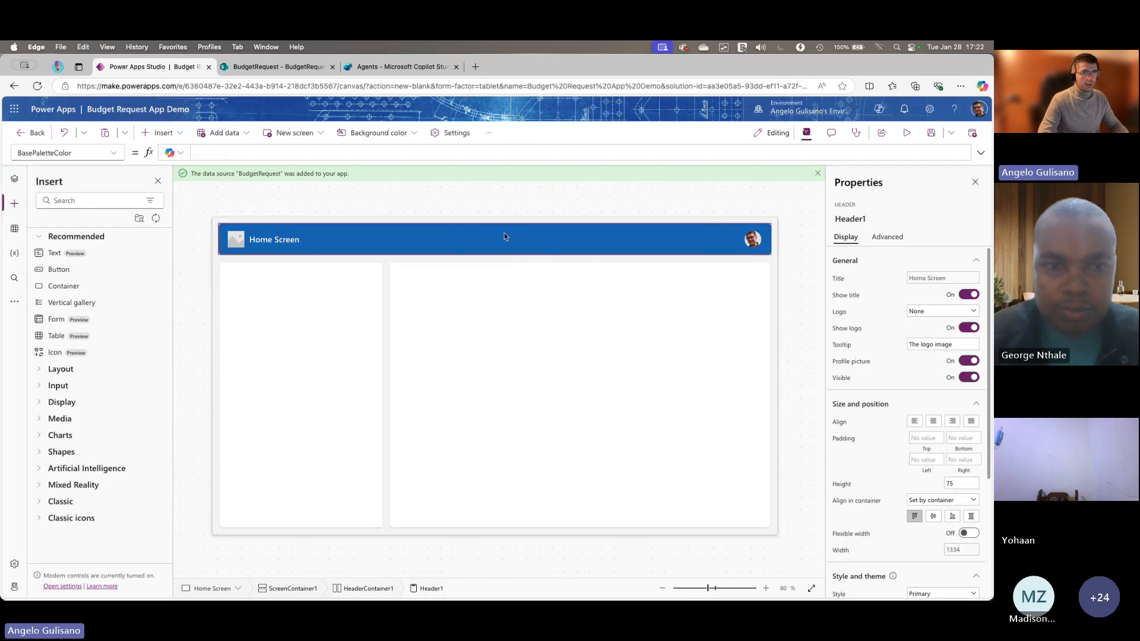
click(846, 281)
key(super+a)
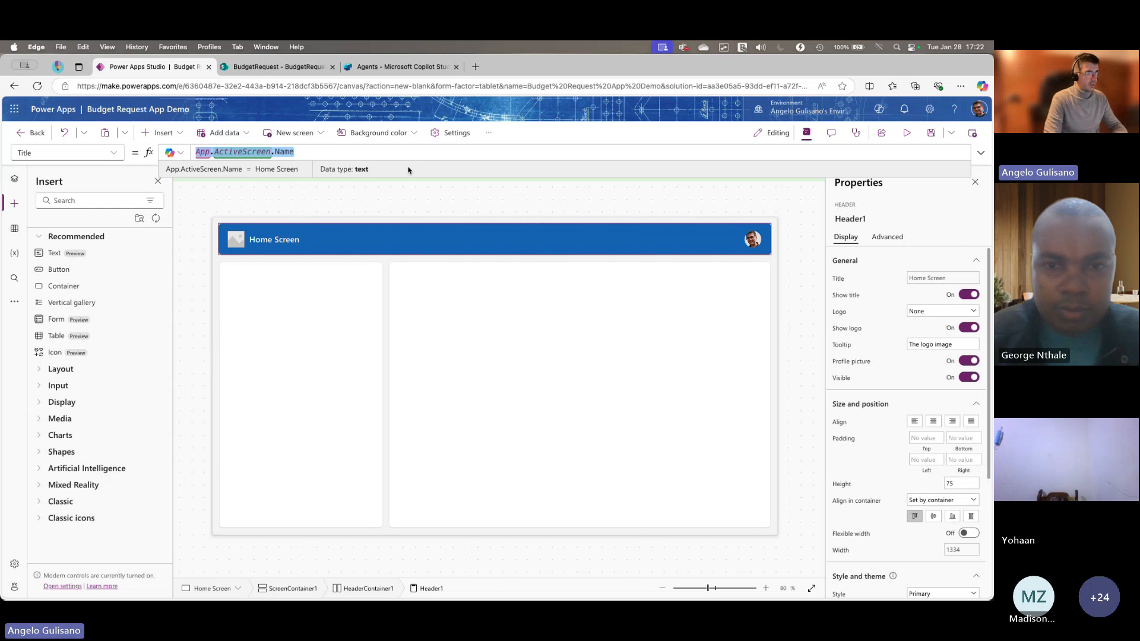
text("Budget)
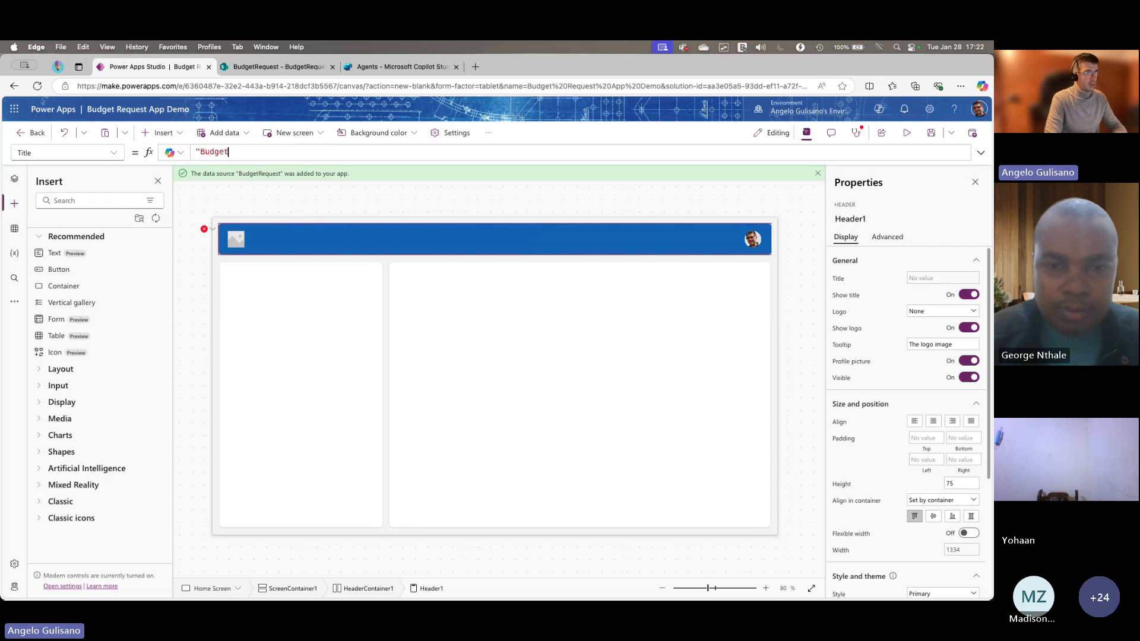
text( R)
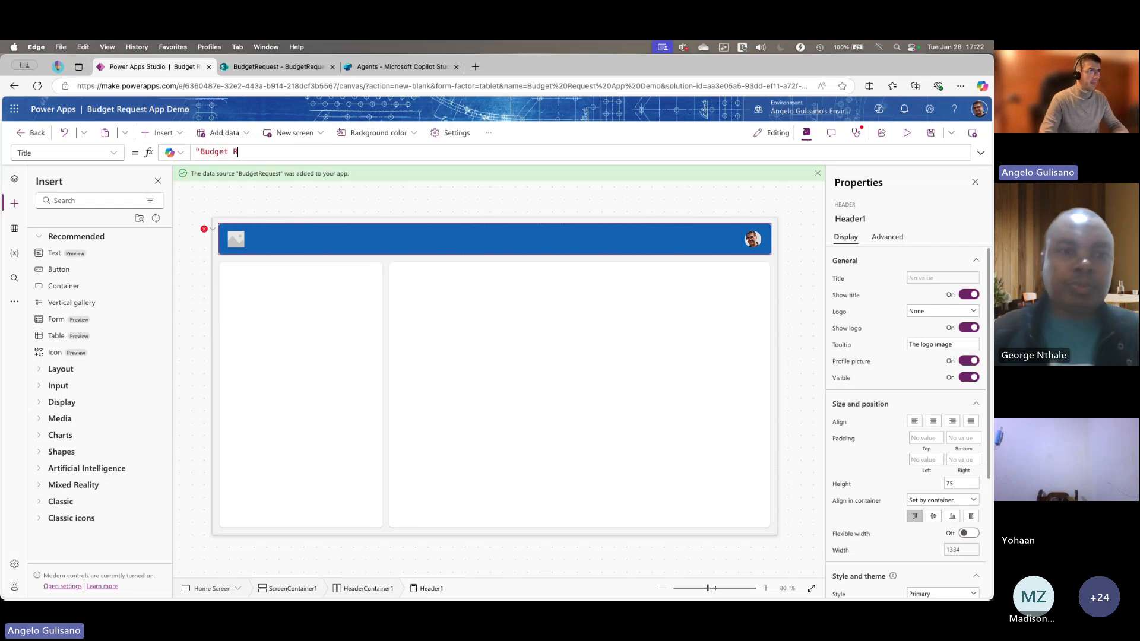
text(equest App")
click(969, 296)
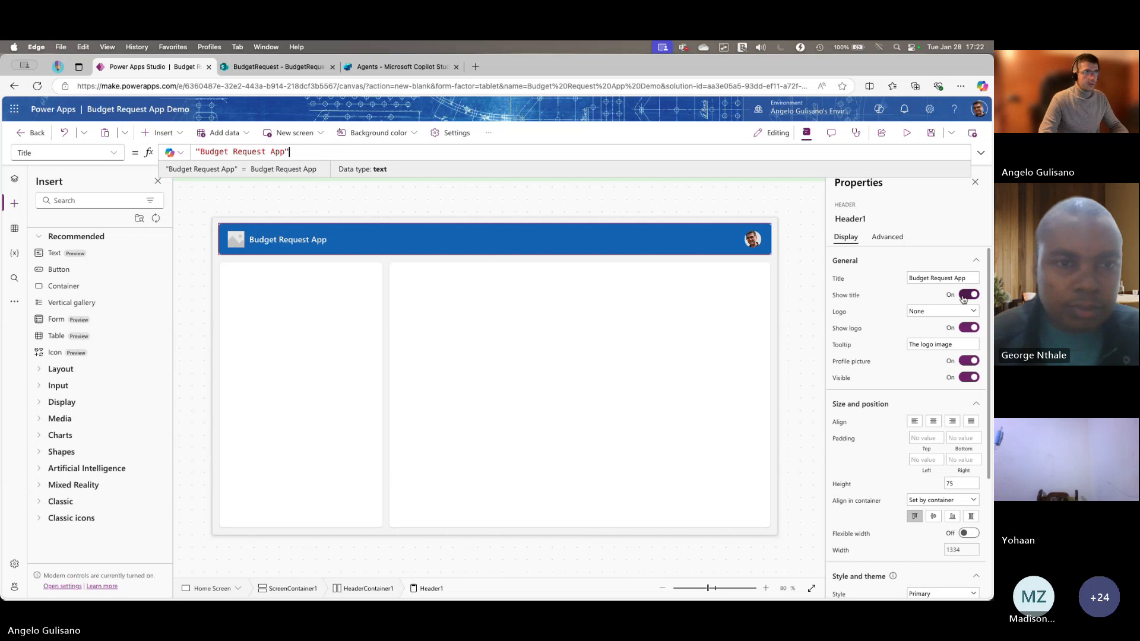
click(969, 295)
click(969, 328)
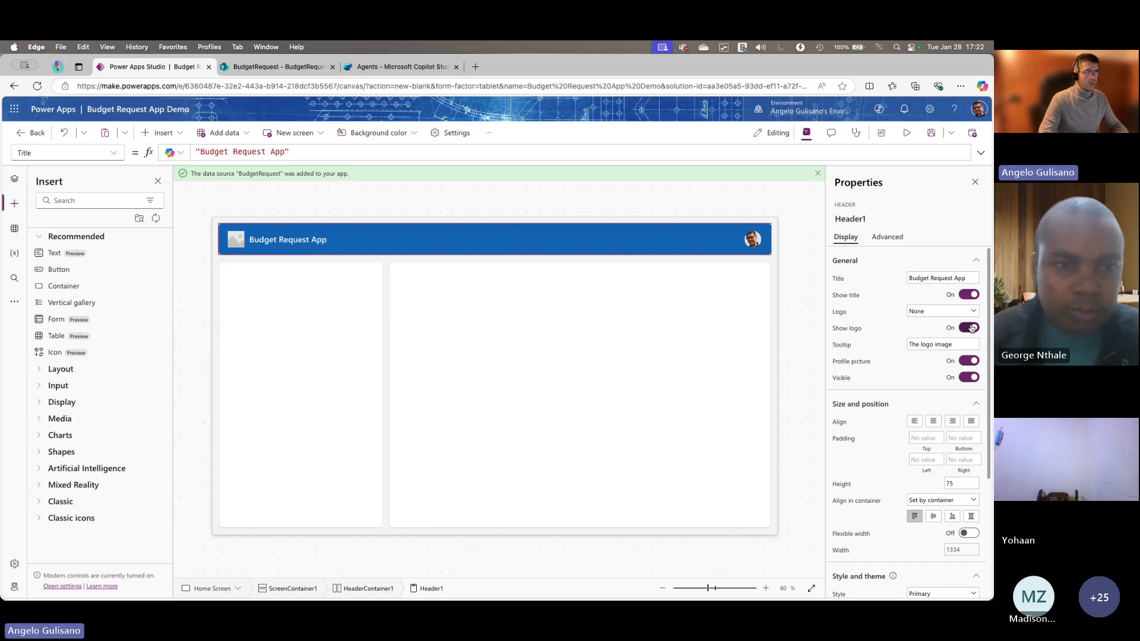
click(353, 218)
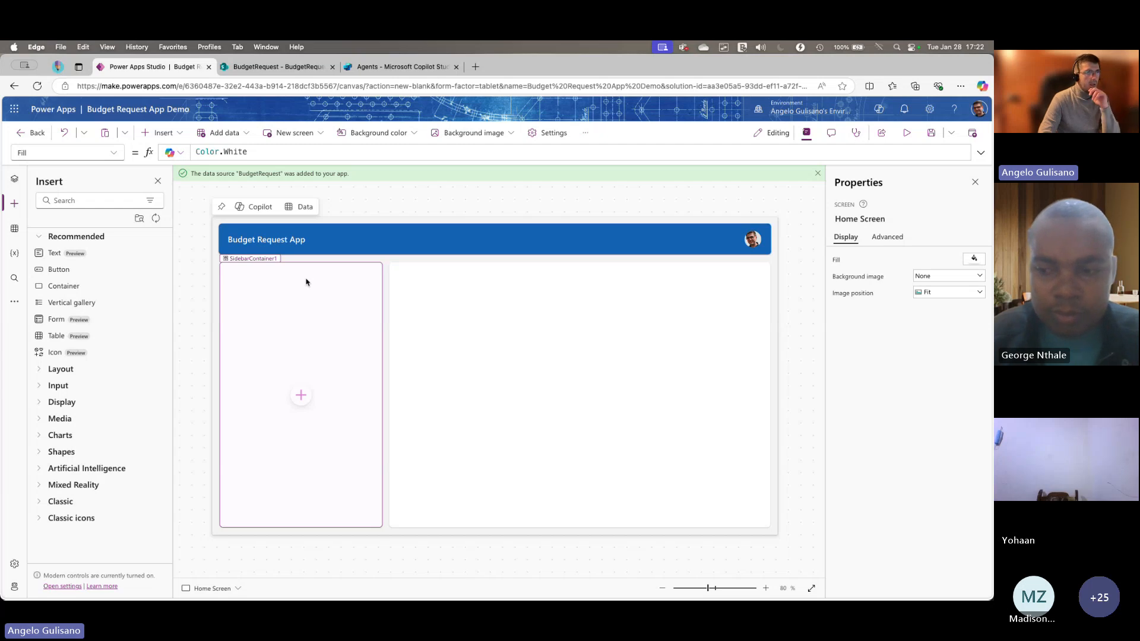
- Insert a Toolbar control into the main container and stretch it across the container's full width
click(540, 324)
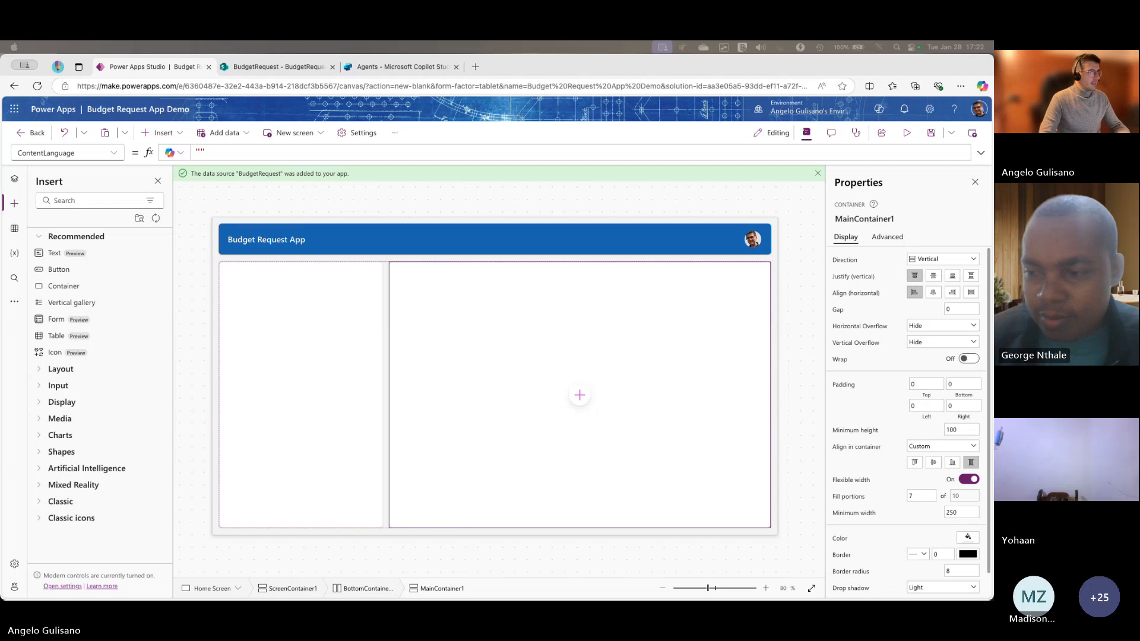
click(577, 395)
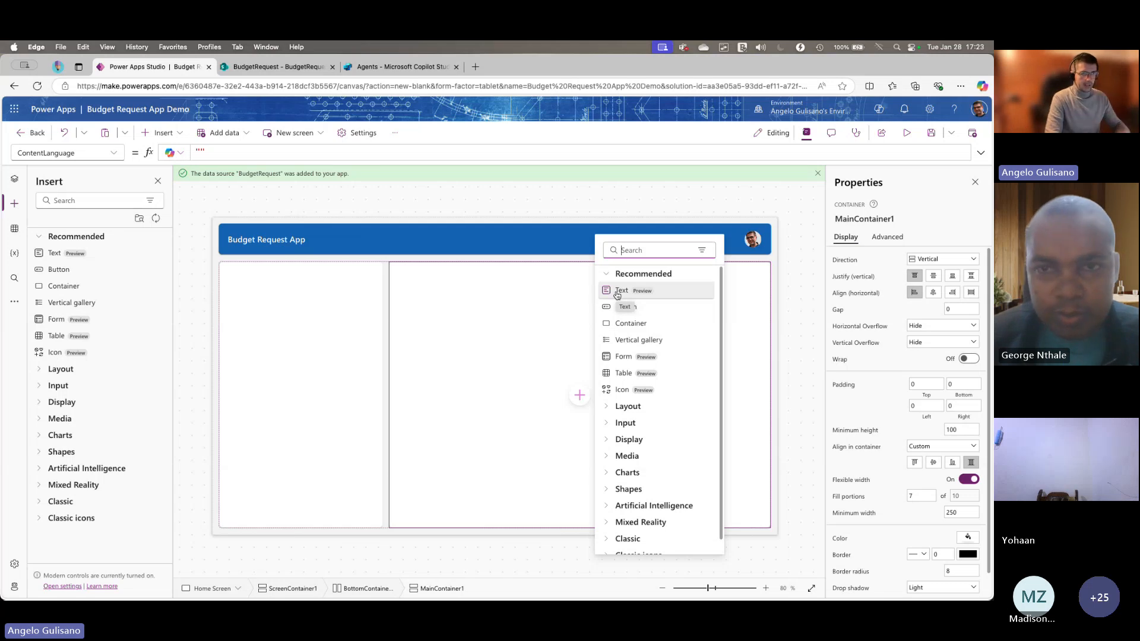
text(to)
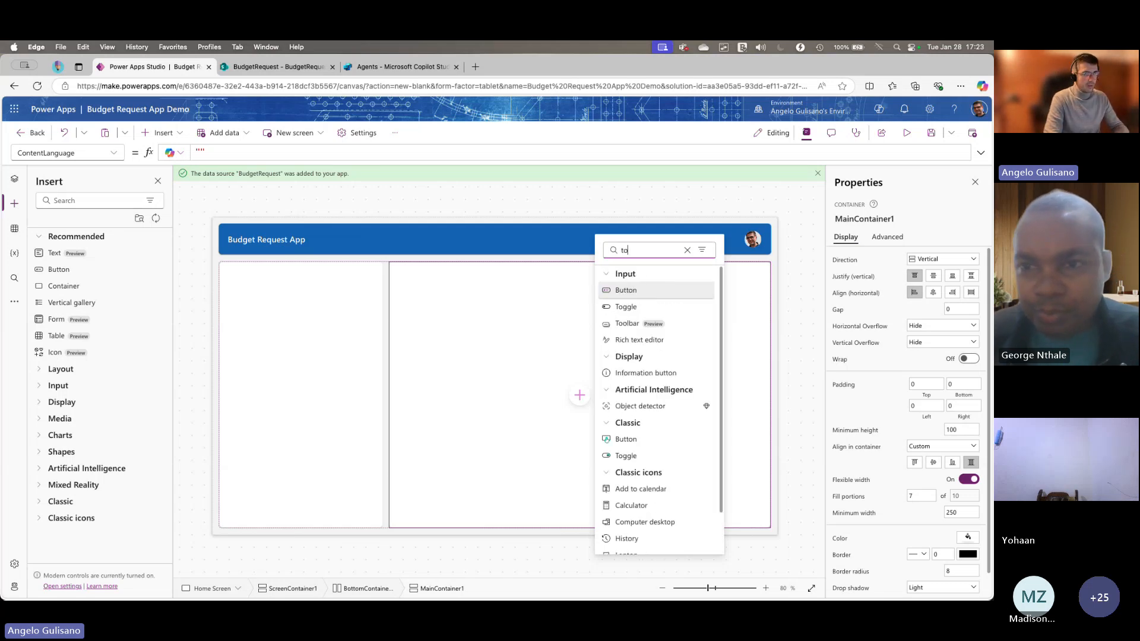
text(l)
key(BackSpace)
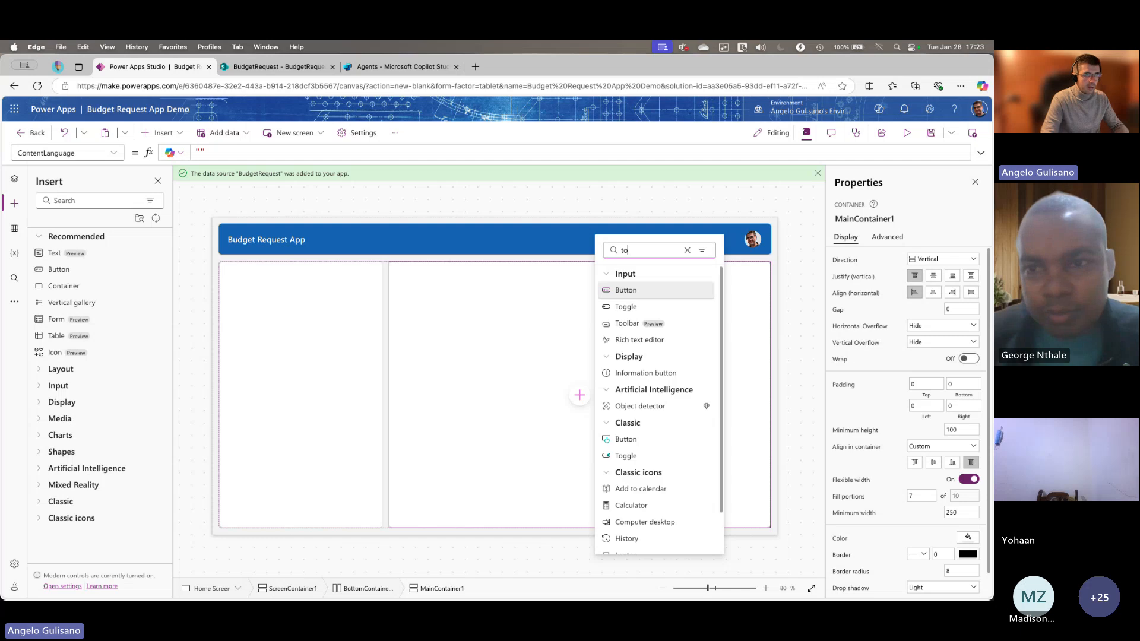
click(626, 322)
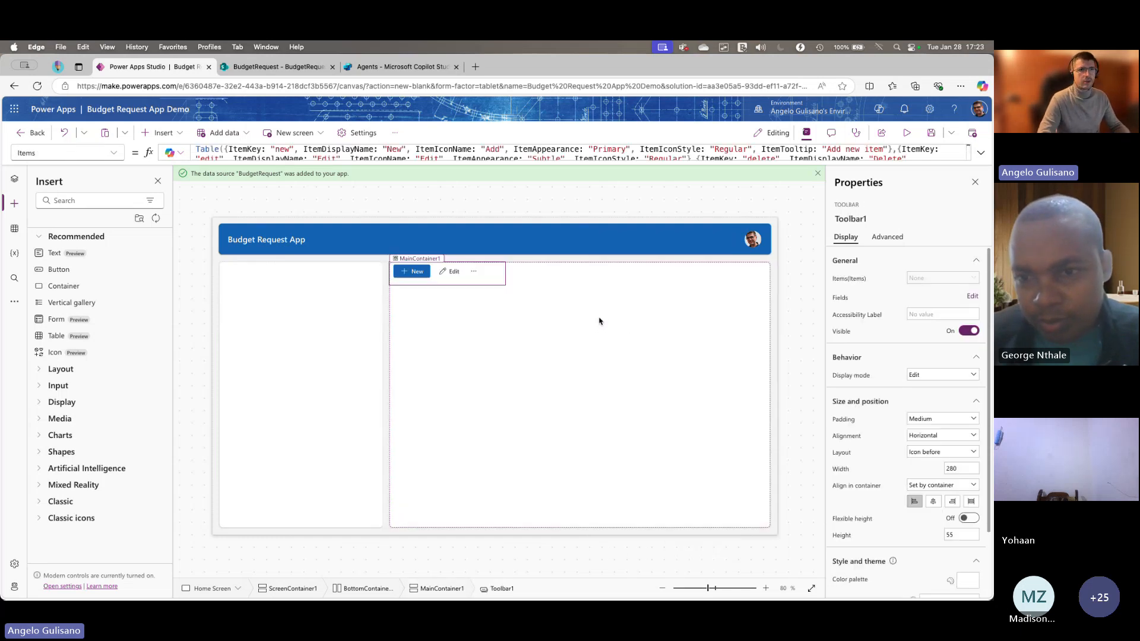
click(968, 502)
- Add a modern Table below the toolbar, using BudgetRequest as its data source, and stretch it across the main container's full width
click(621, 355)
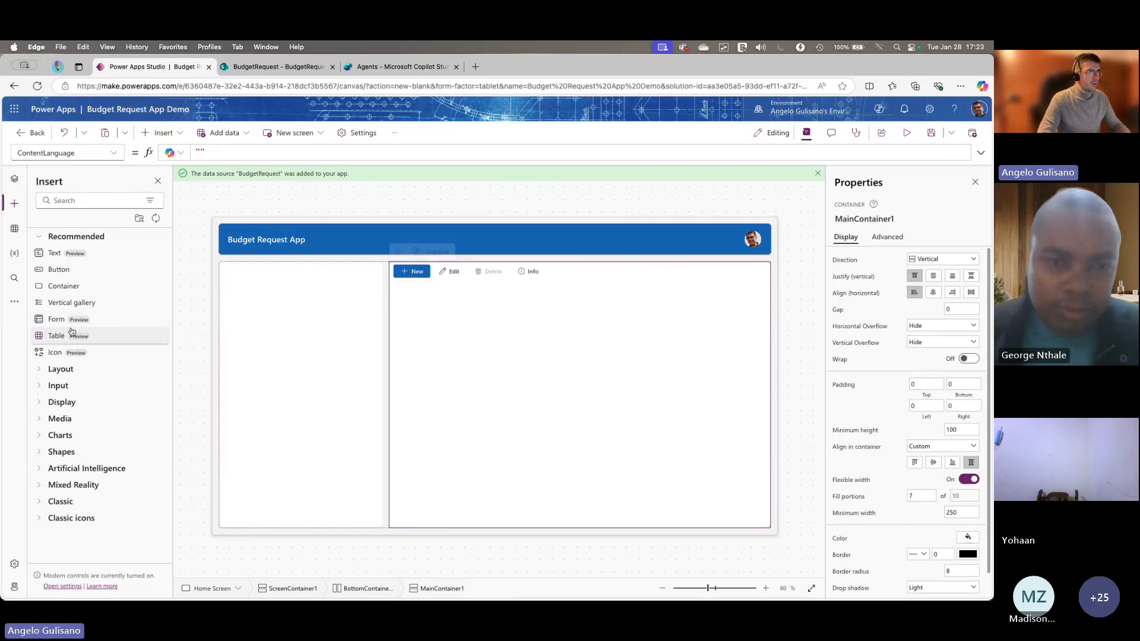
drag(282, 340, 488, 362)
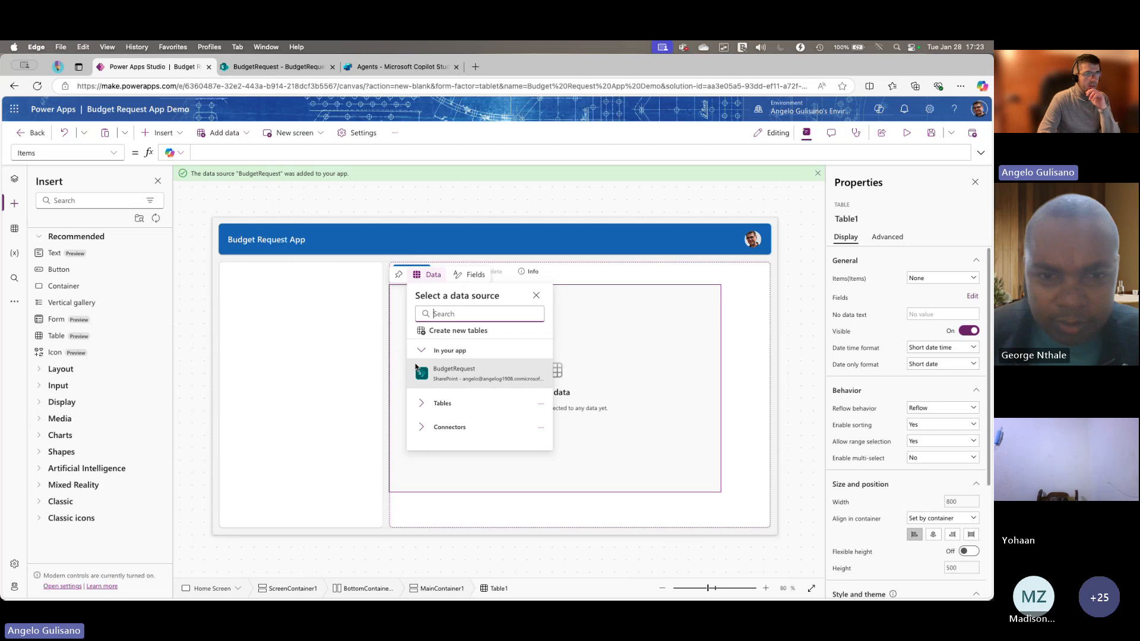
click(455, 382)
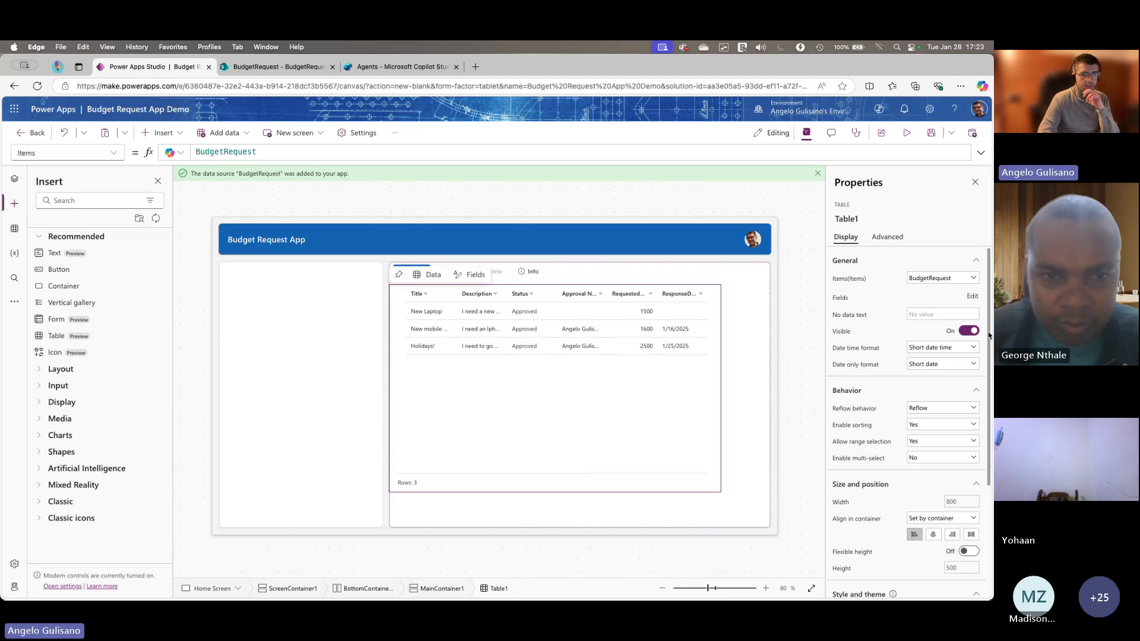
click(973, 535)
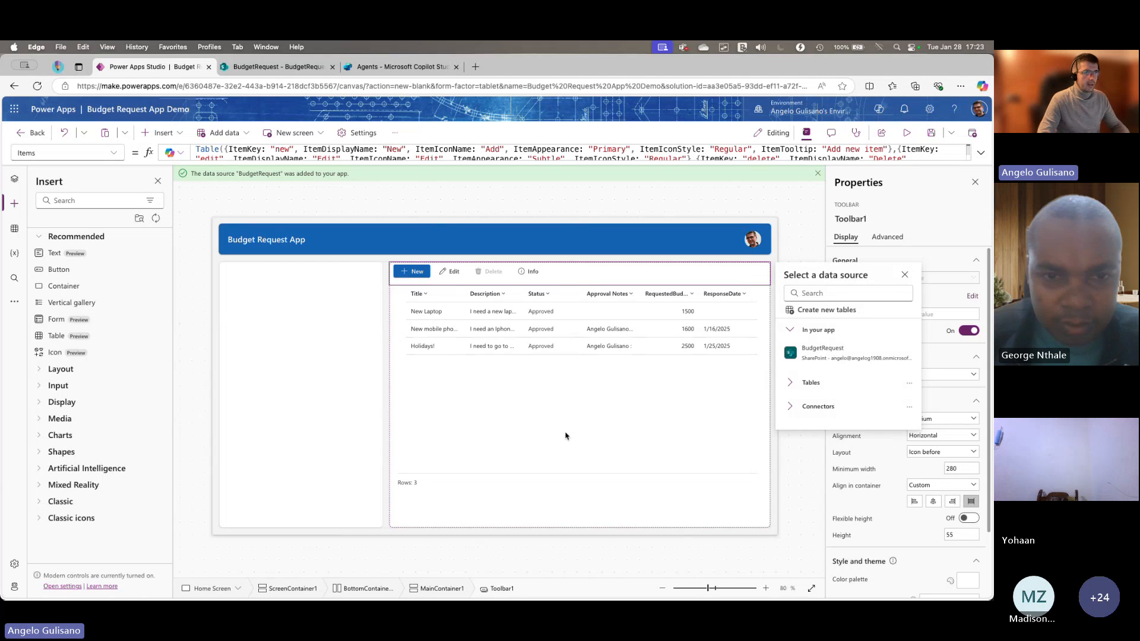
scroll(979, 562, down, 2)
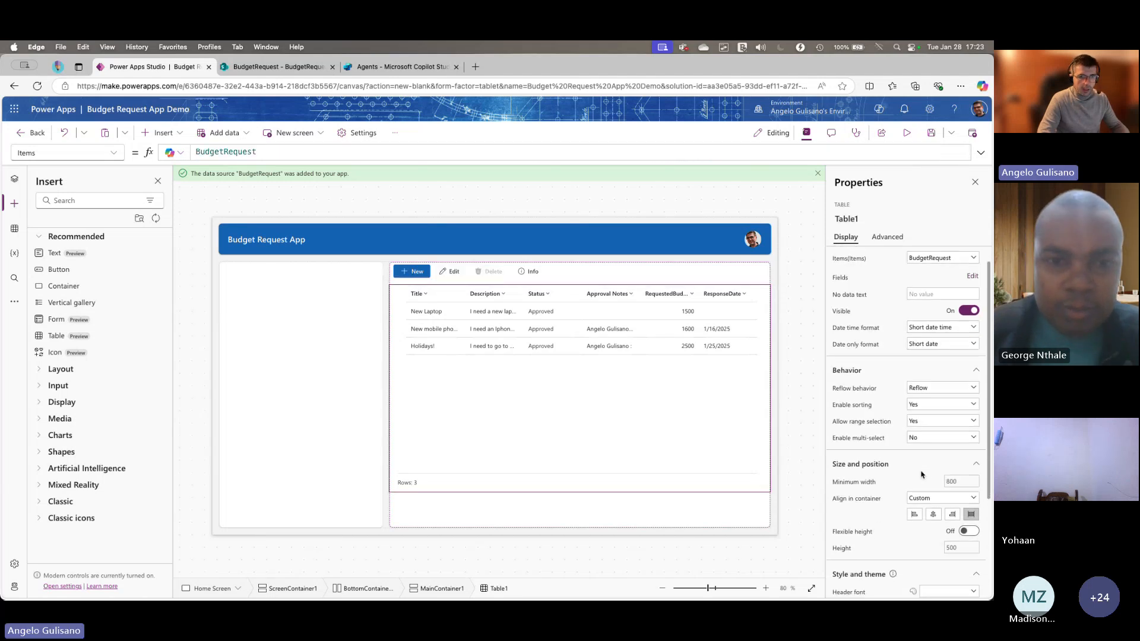
- Turn on flexible height for the table so it fills the rest of the main container
click(968, 532)
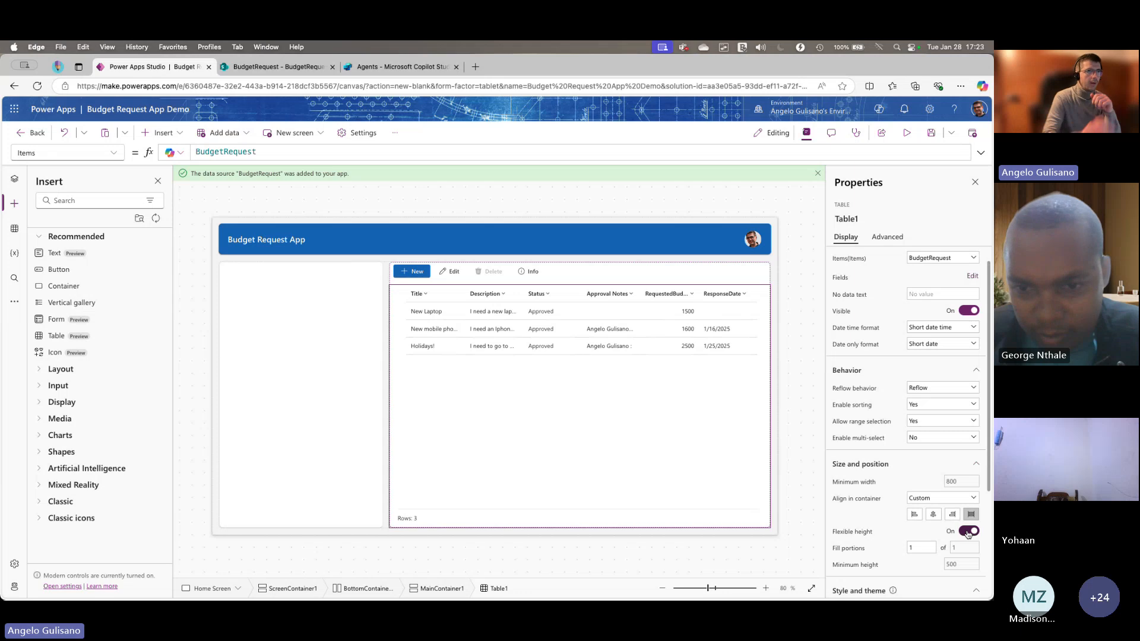
click(431, 207)
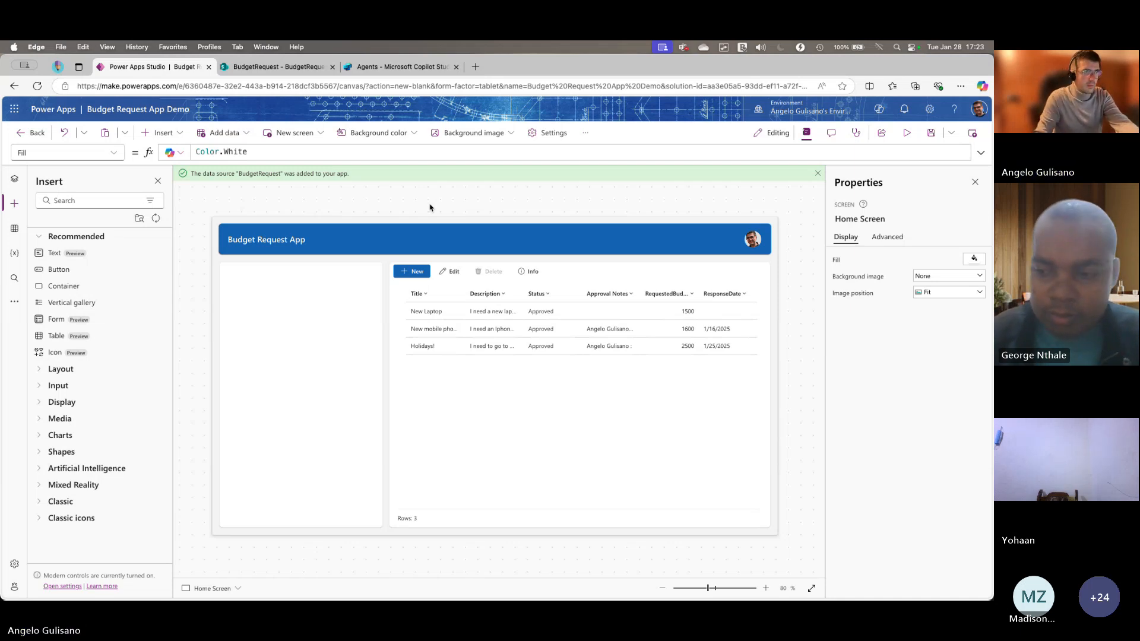
- Inspect the table's Items formula and the data sources connected to the app
click(488, 420)
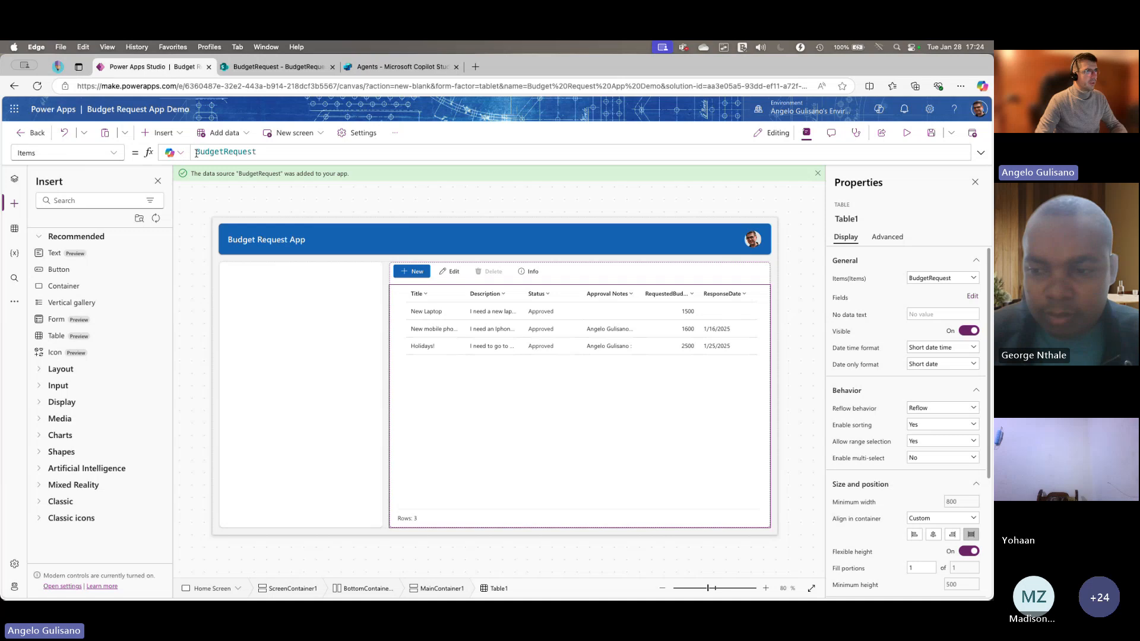
drag(276, 152, 191, 149)
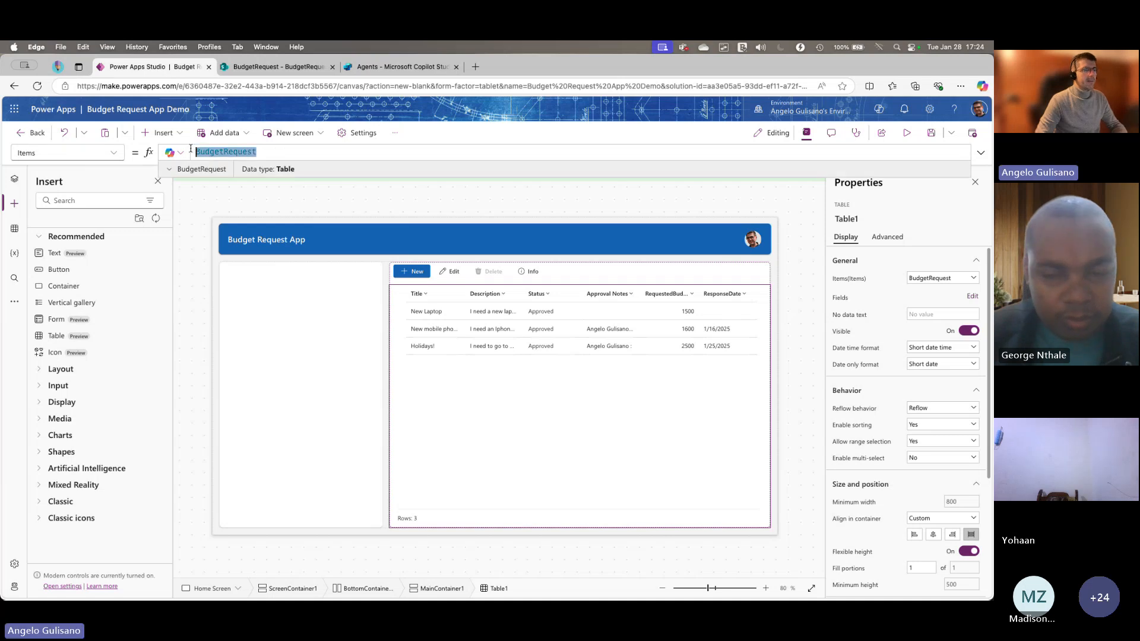
click(14, 228)
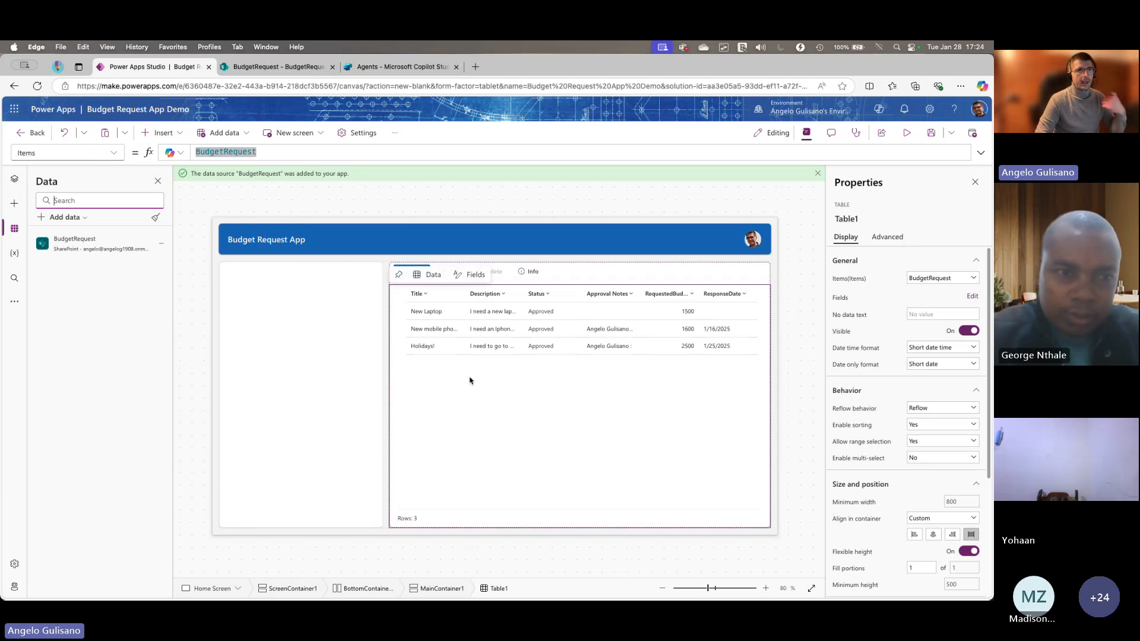
- Preview the app, compare the table's rows with the BudgetRequest list in SharePoint, and return to editing
click(907, 132)
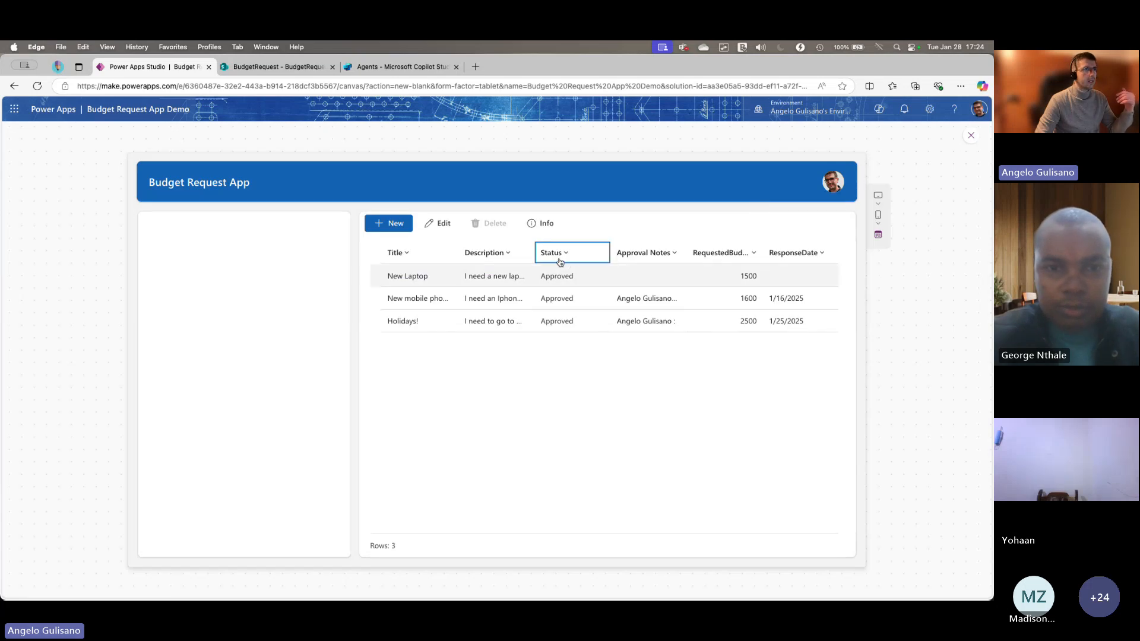
click(271, 67)
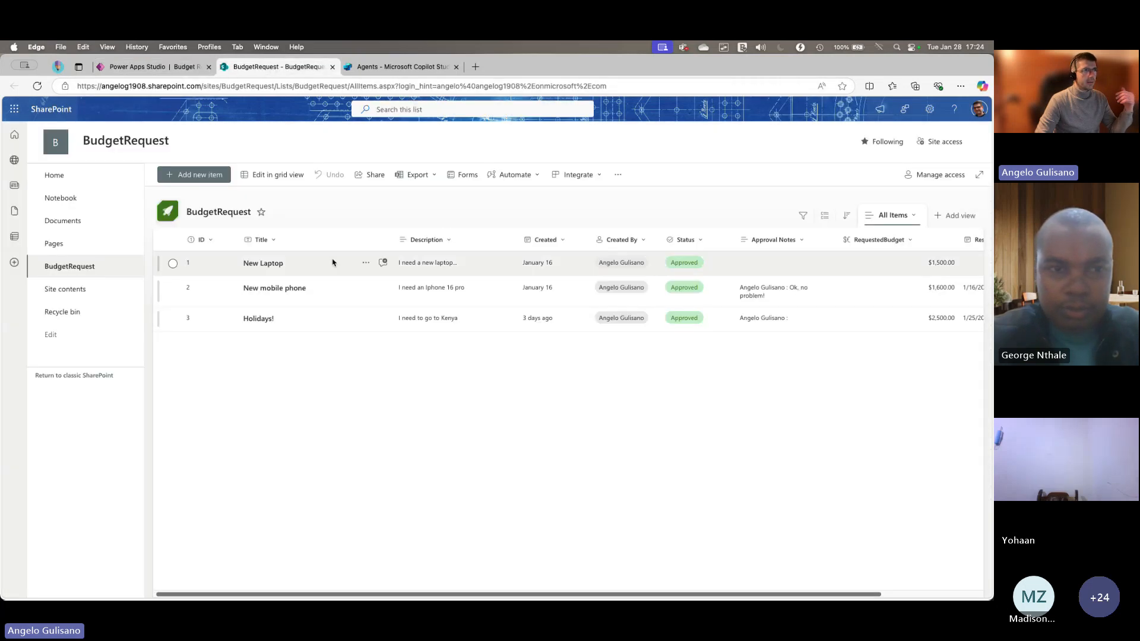
click(125, 71)
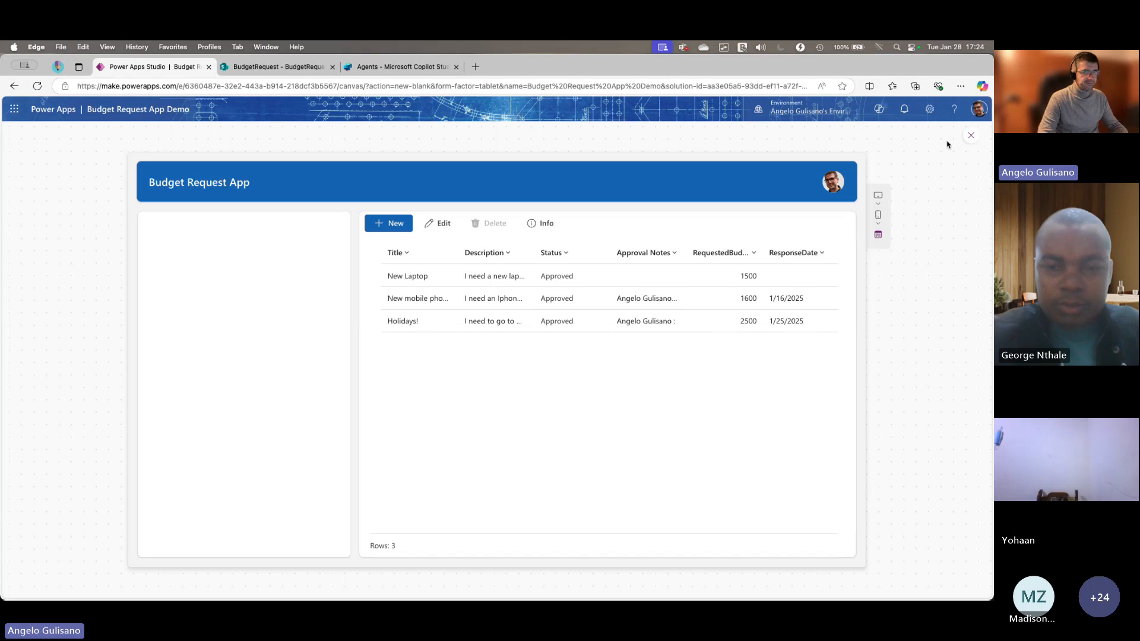
click(971, 136)
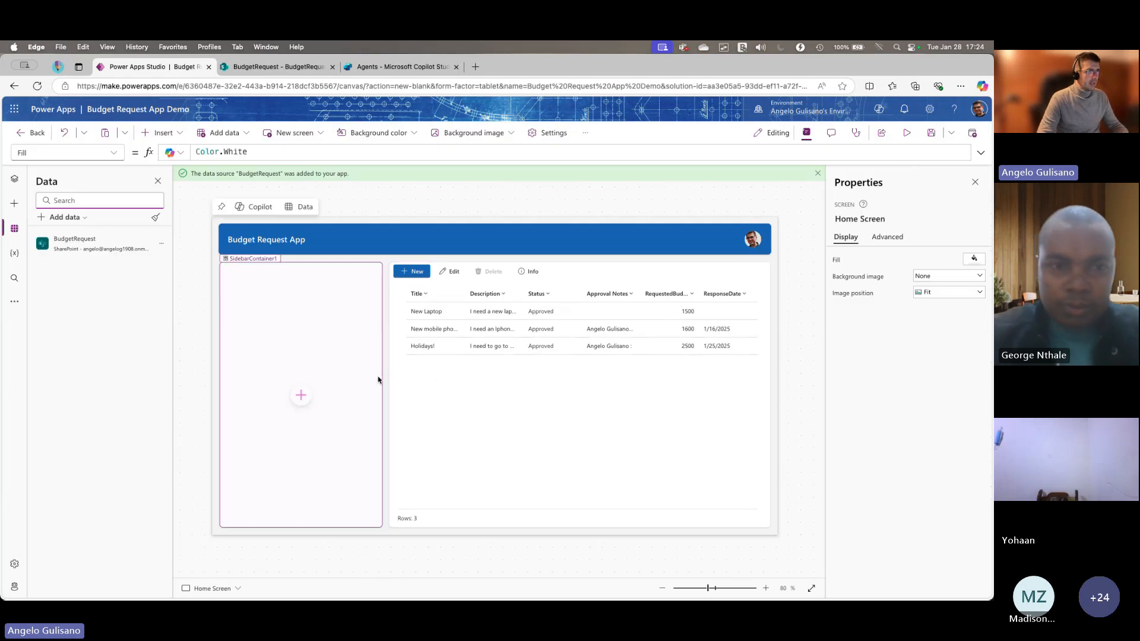
- Insert a Text control into the empty sidebar container and set its text to "Title"
click(309, 361)
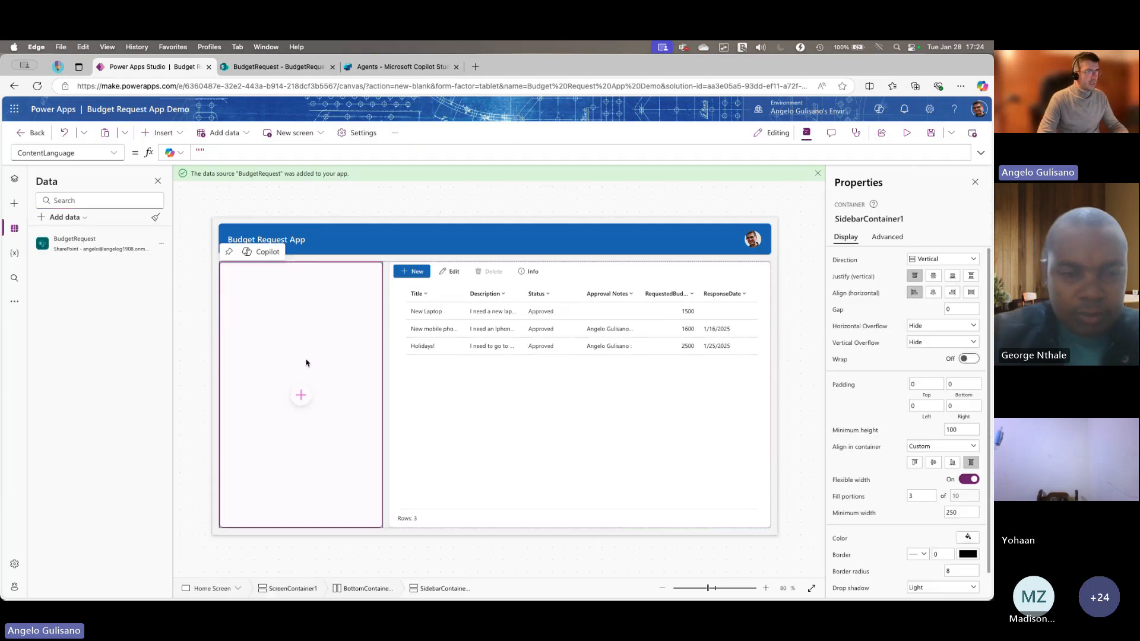
click(303, 392)
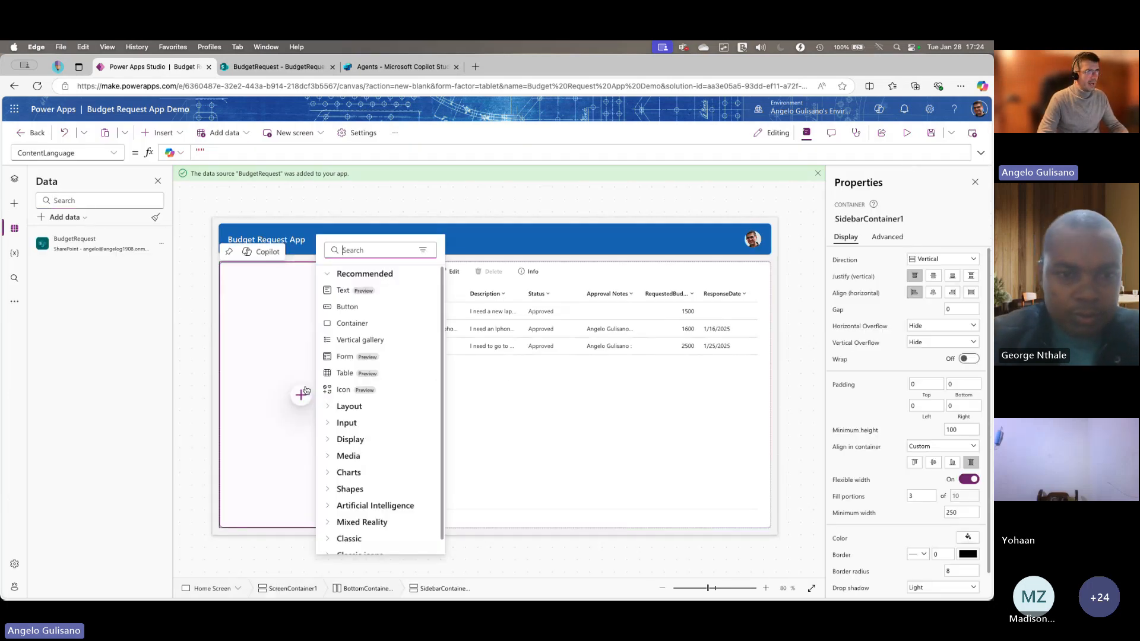
click(342, 296)
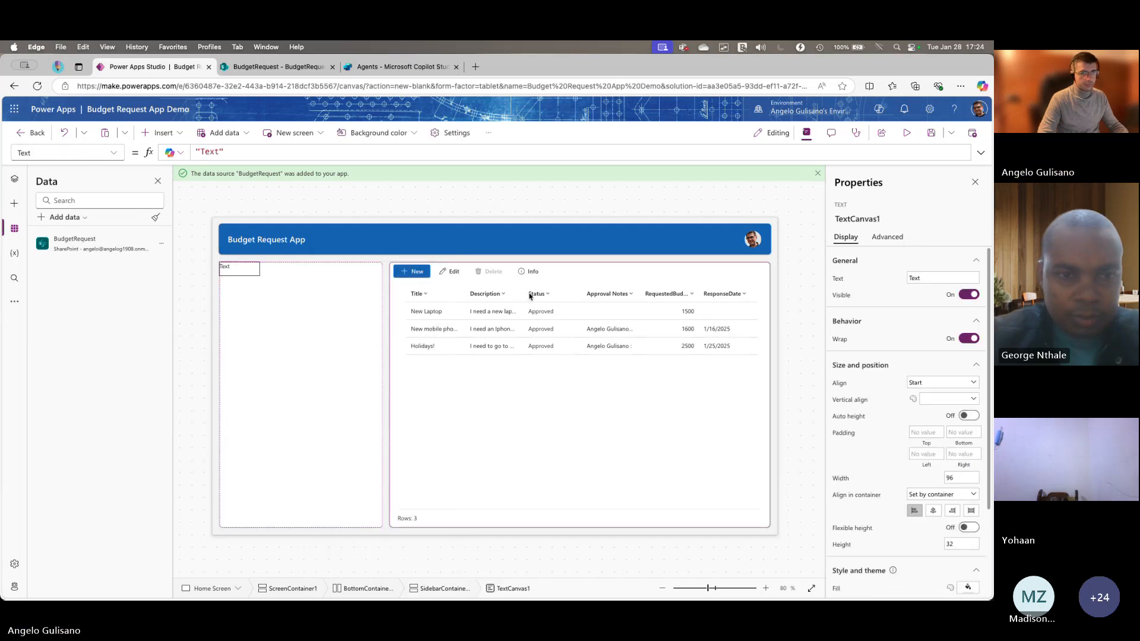
drag(936, 278, 886, 279)
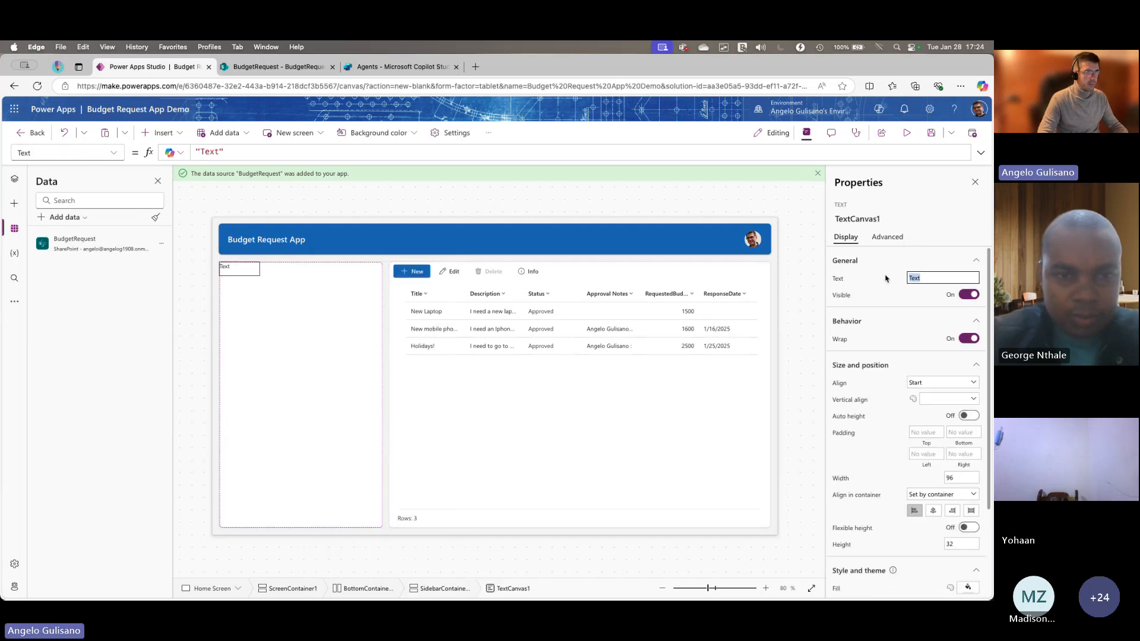
text(Title)
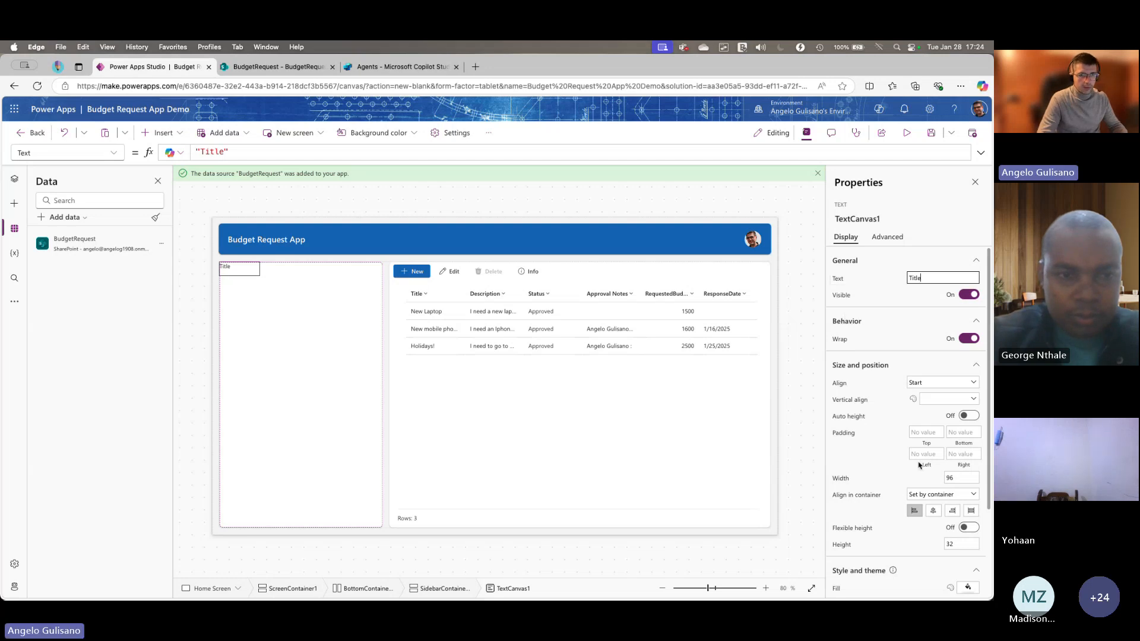
- Stretch the Title label across the sidebar container and set its text alignment to Center
click(970, 511)
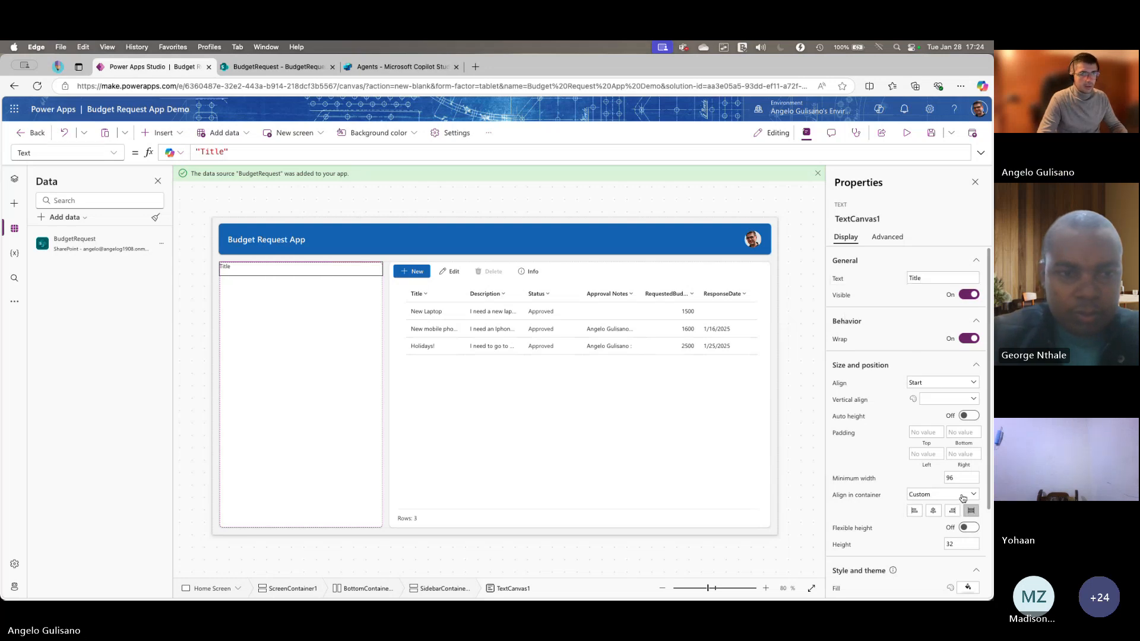
click(928, 381)
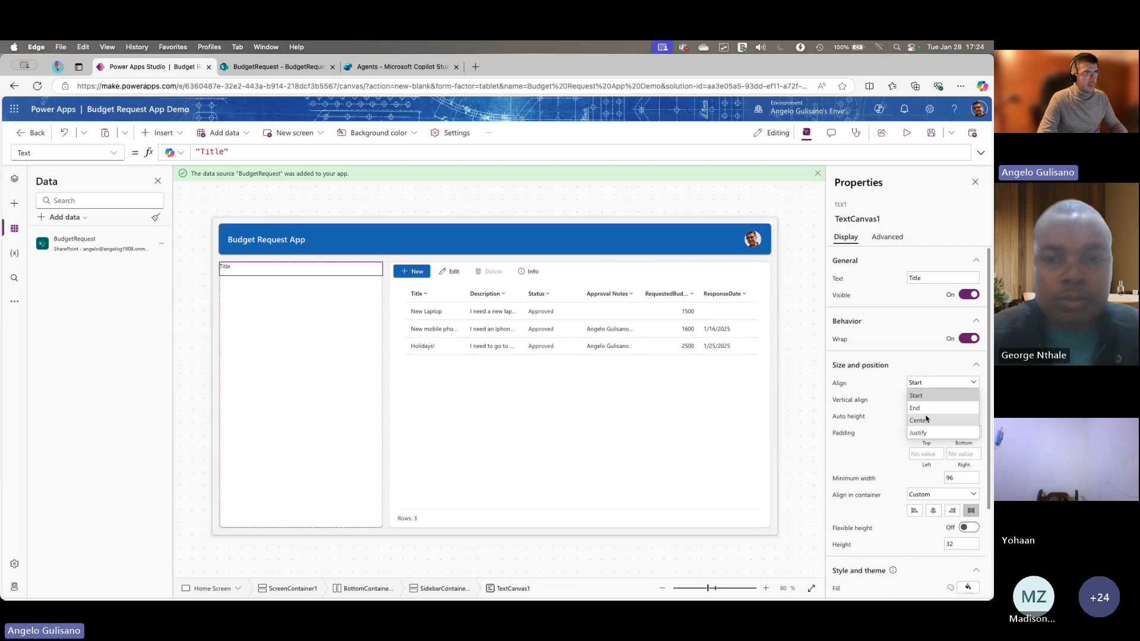
click(927, 416)
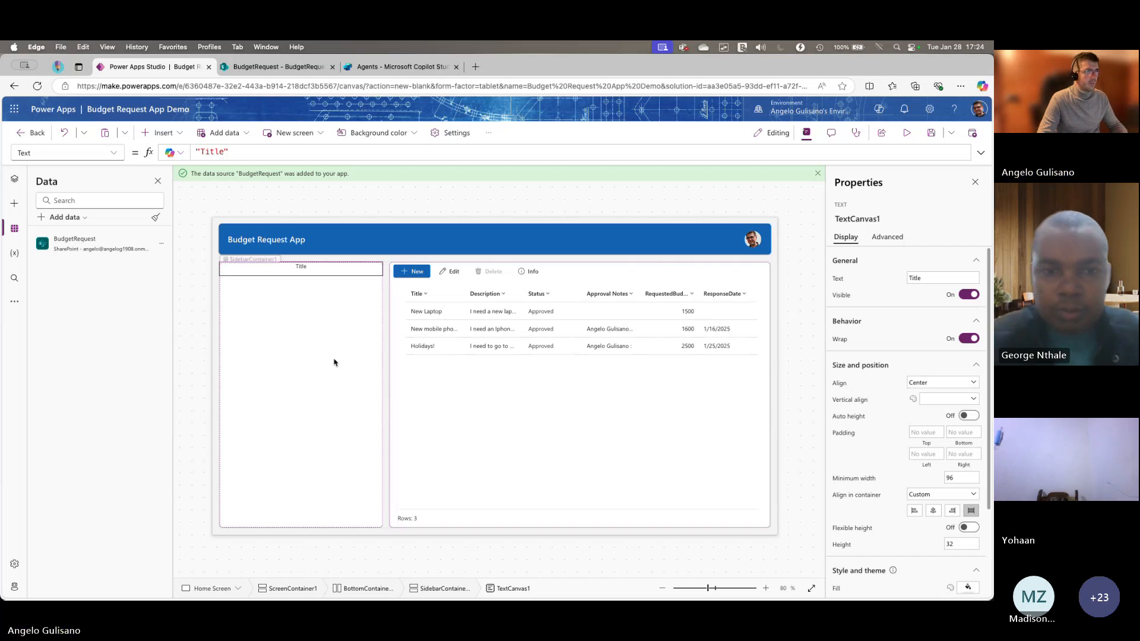
- Add a Text input below the Title label in the sidebar container and stretch it across the container's width
click(297, 325)
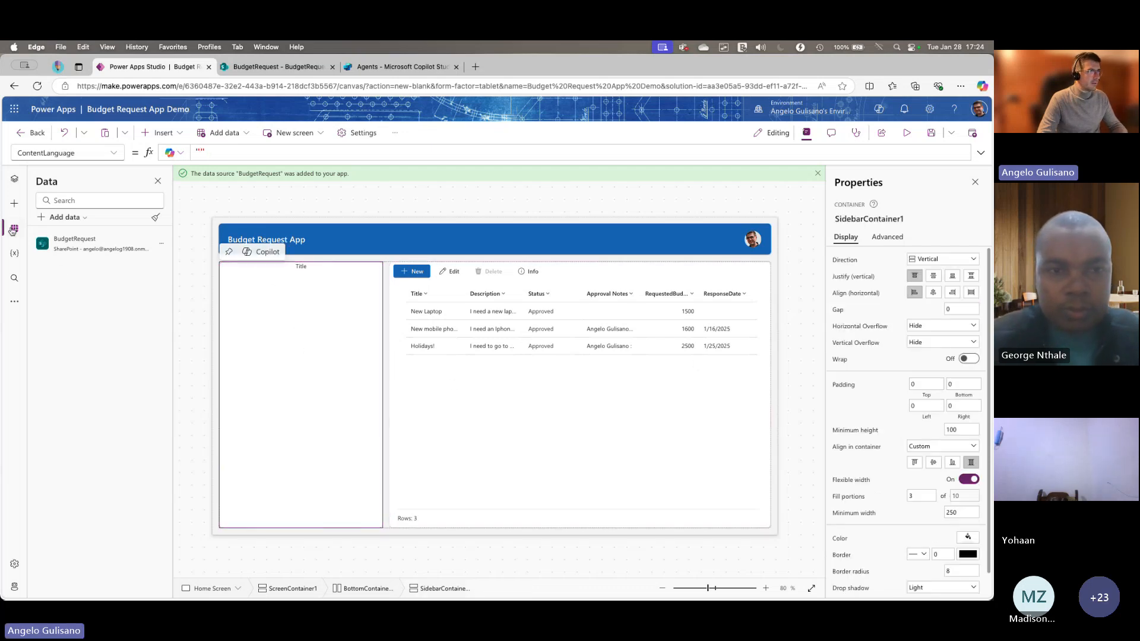
click(14, 203)
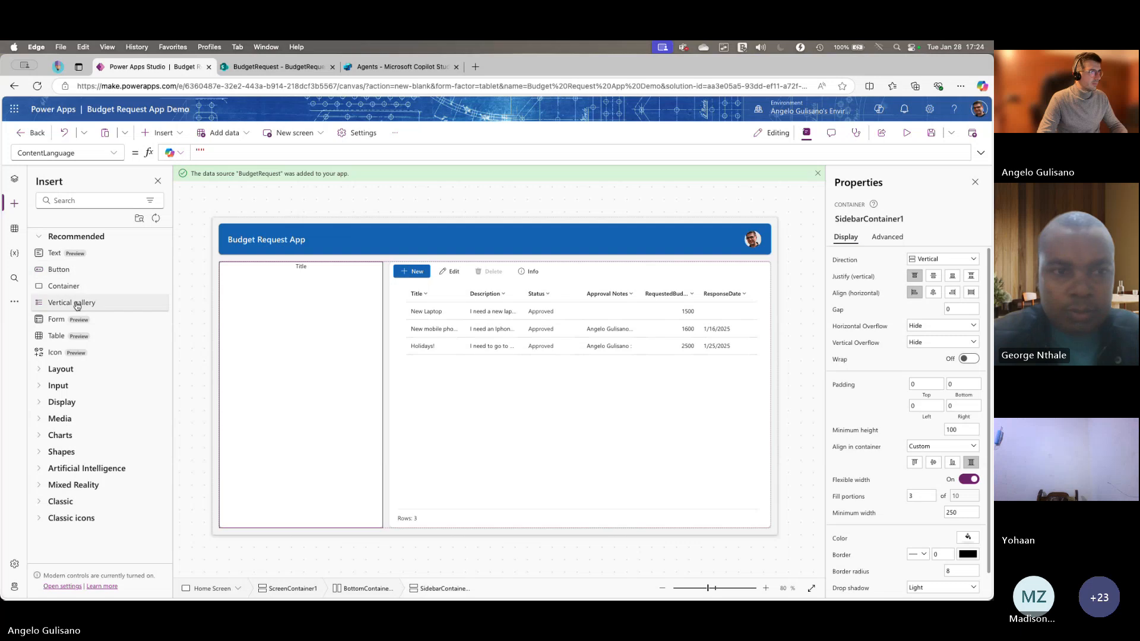
click(69, 385)
scroll(69, 385, down, 1)
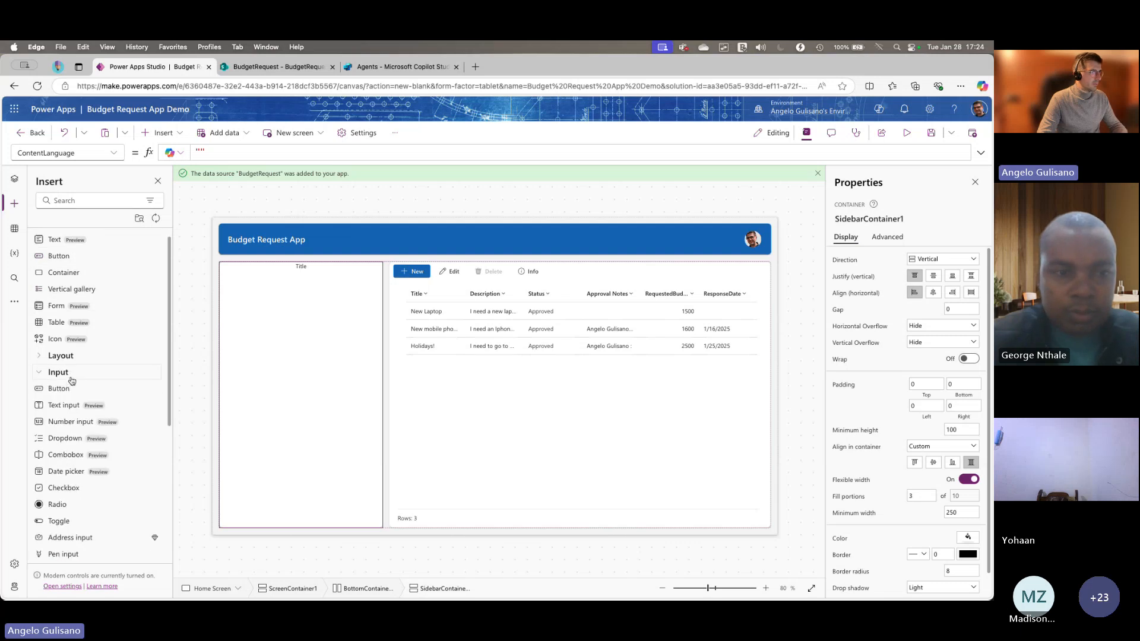
drag(69, 404, 269, 369)
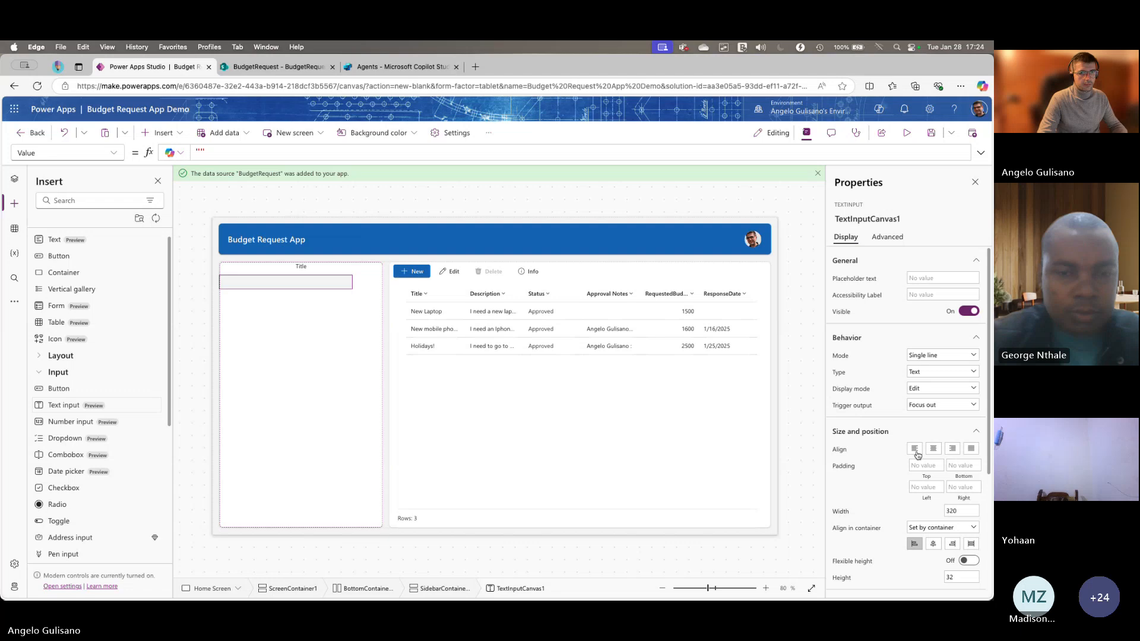
click(972, 544)
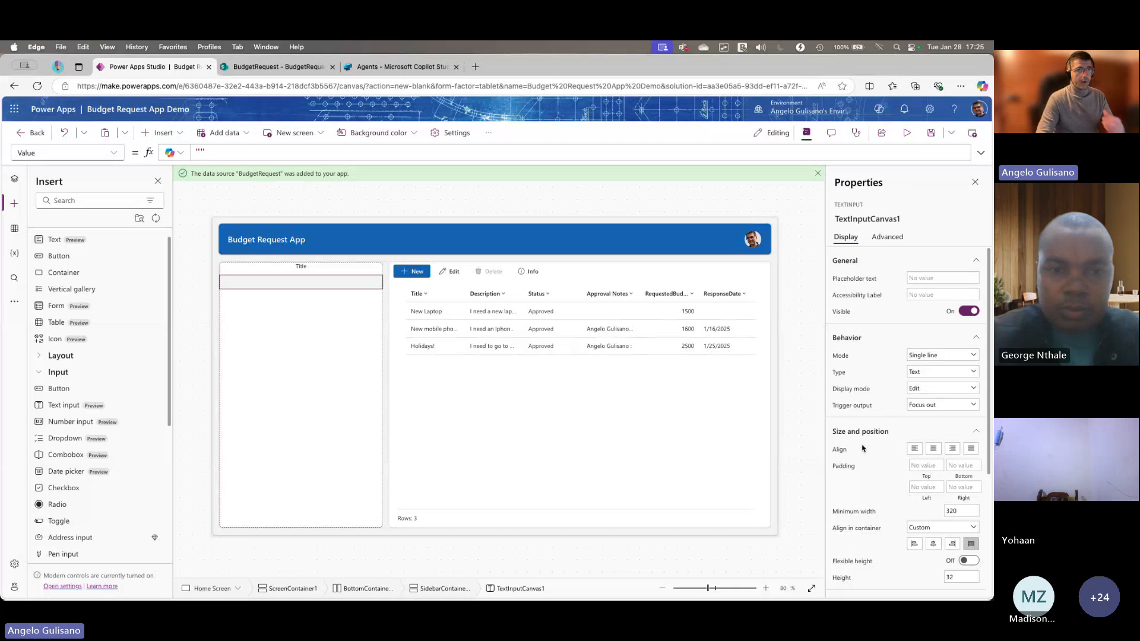
- Rename the sidebar's text input to txtFilter
click(864, 219)
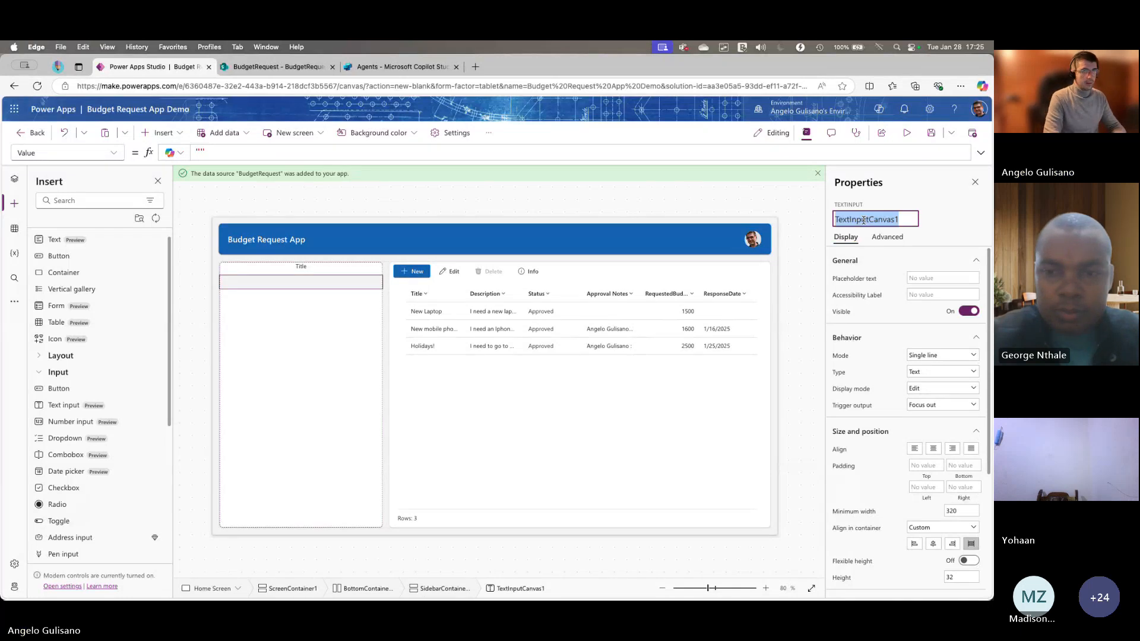
text(txtFilt)
text(er)
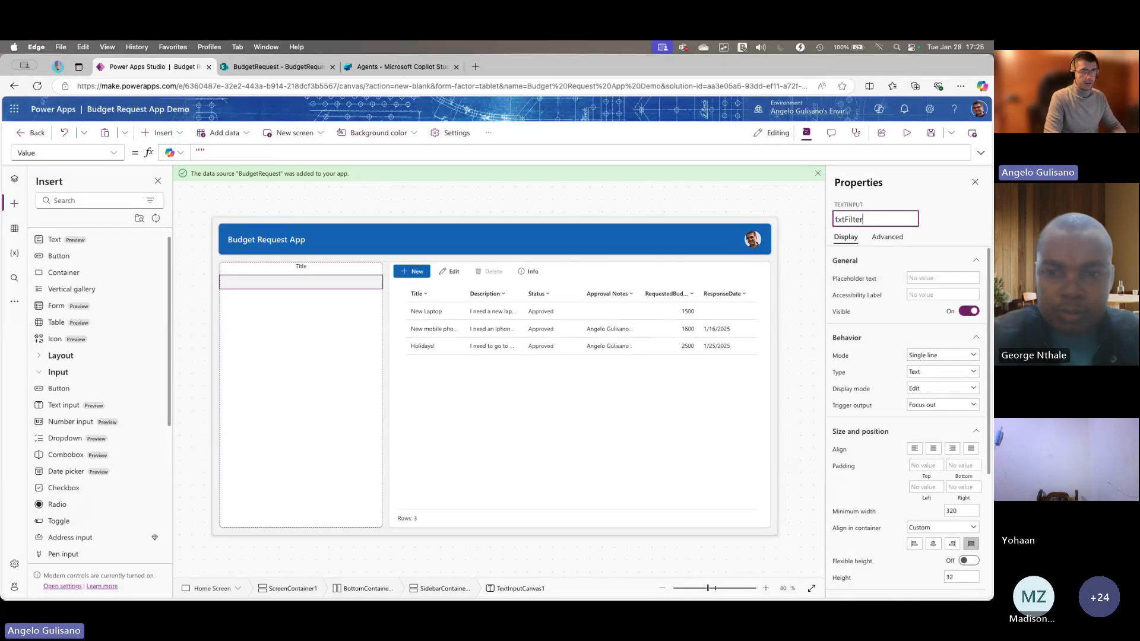
key(Return)
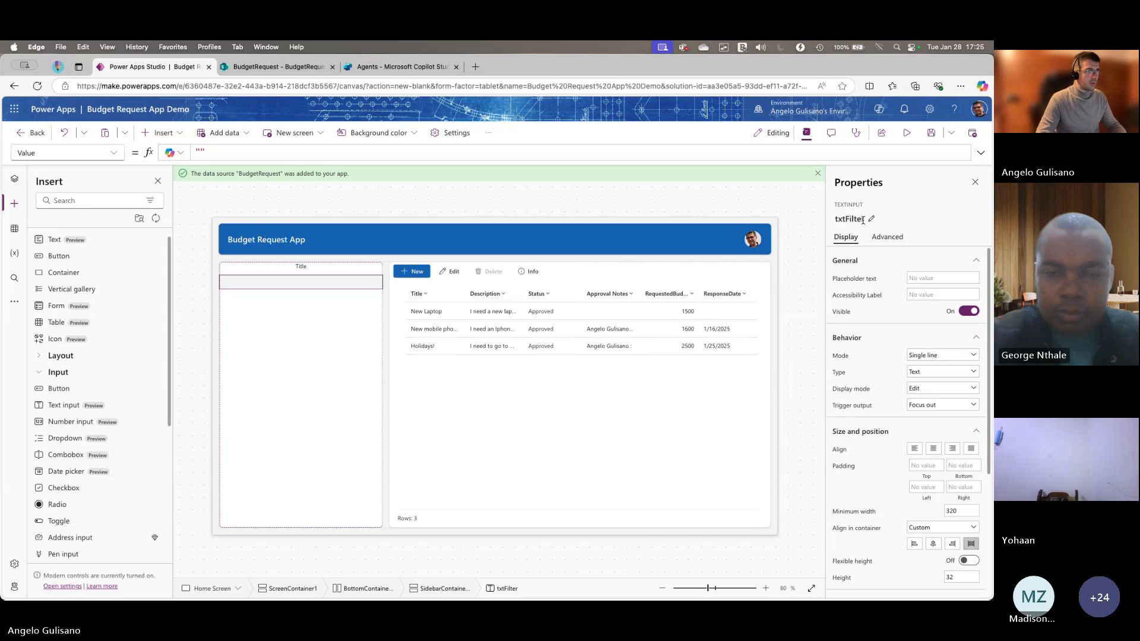
- Set the gap between the controls in the sidebar container to 5
click(324, 397)
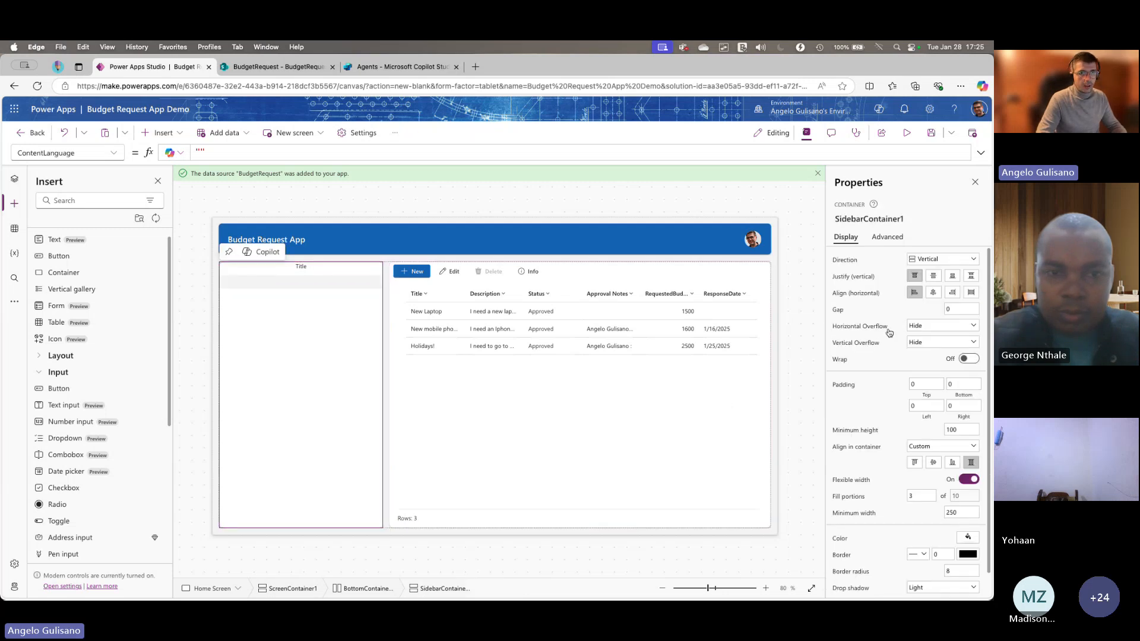
click(957, 310)
text(5)
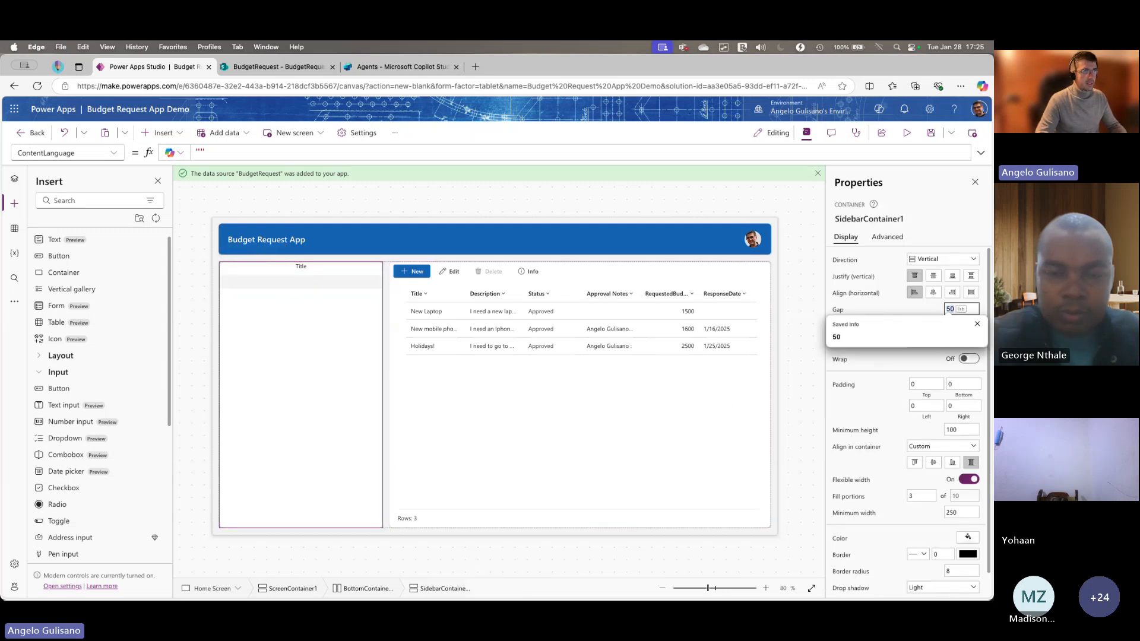
click(893, 309)
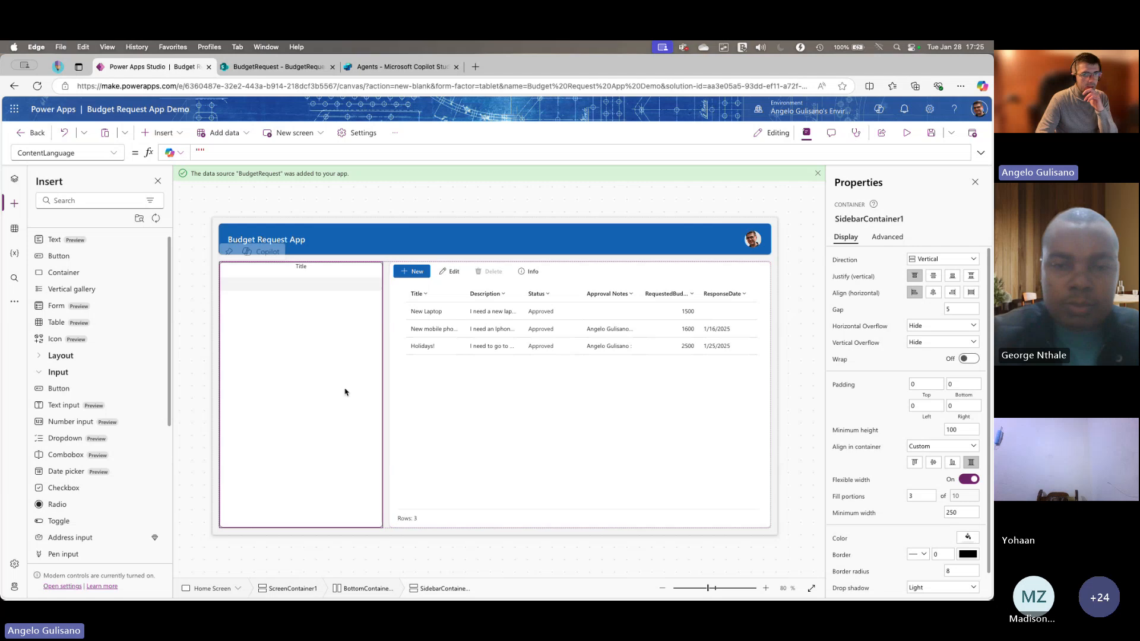
- Set the sidebar container's left, right and top padding to 15 each
scroll(879, 420, down, 1)
scroll(880, 423, down, 1)
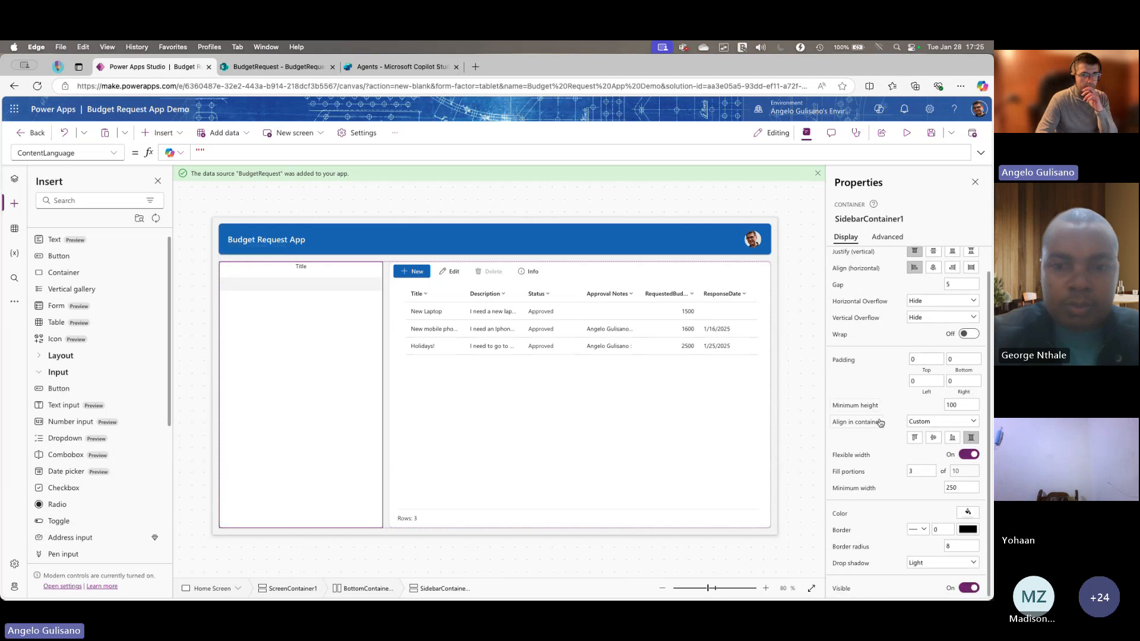
click(915, 378)
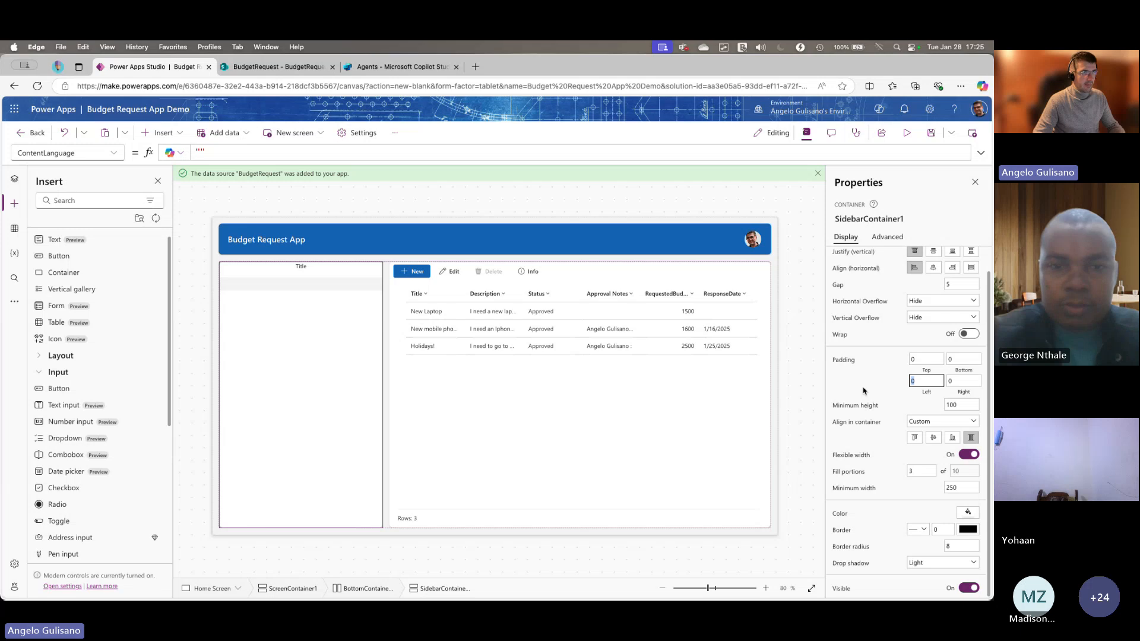
click(959, 382)
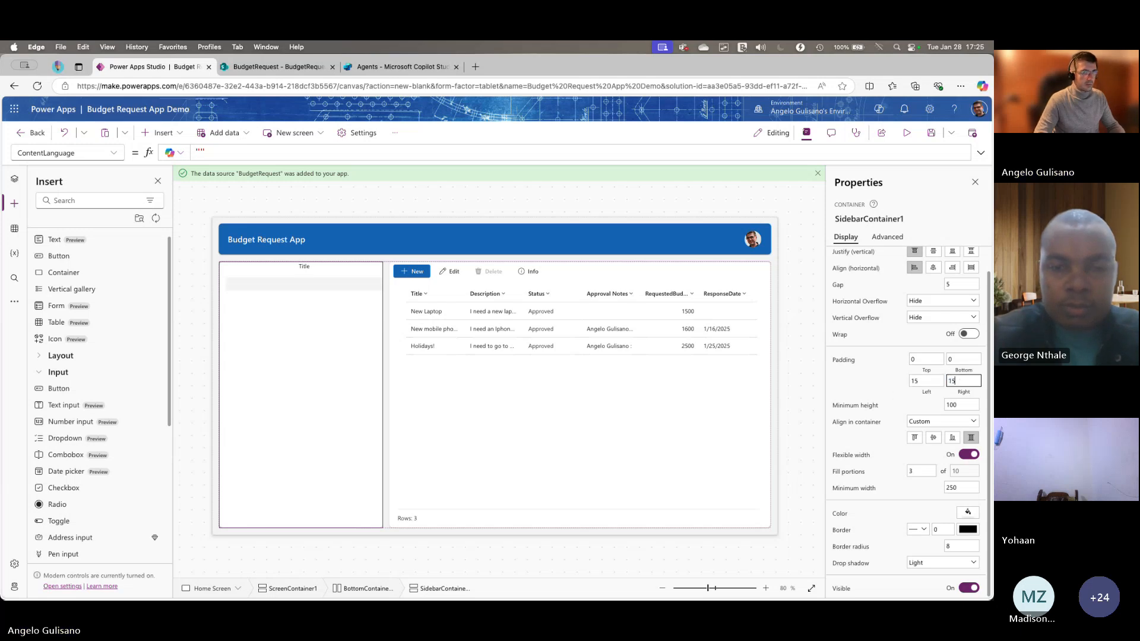
click(930, 358)
text(1)
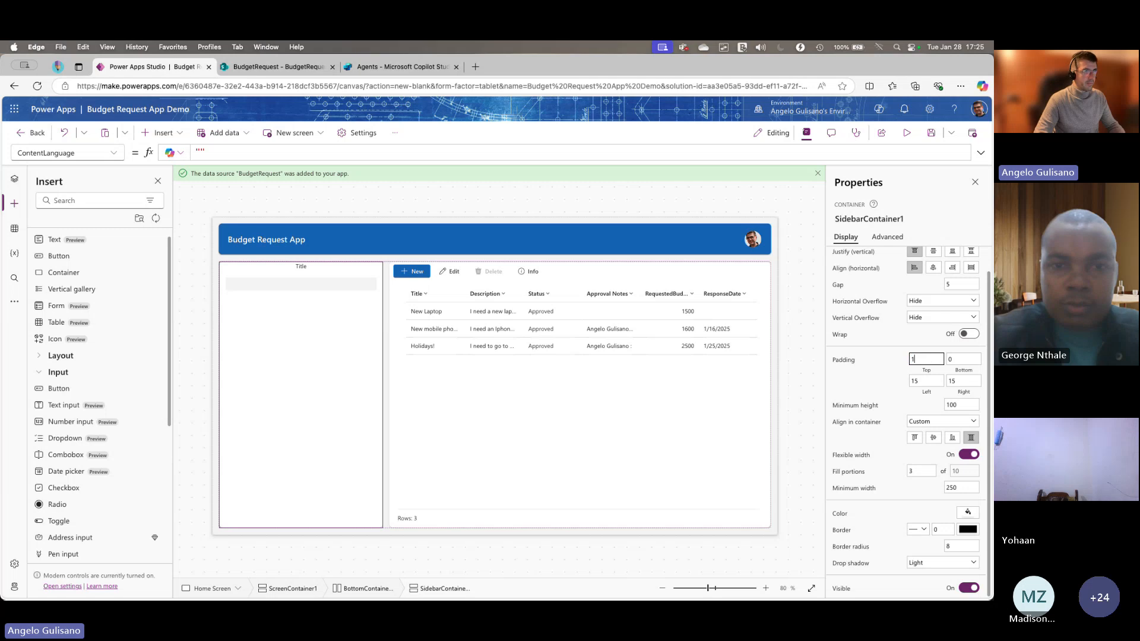
text(5)
click(520, 200)
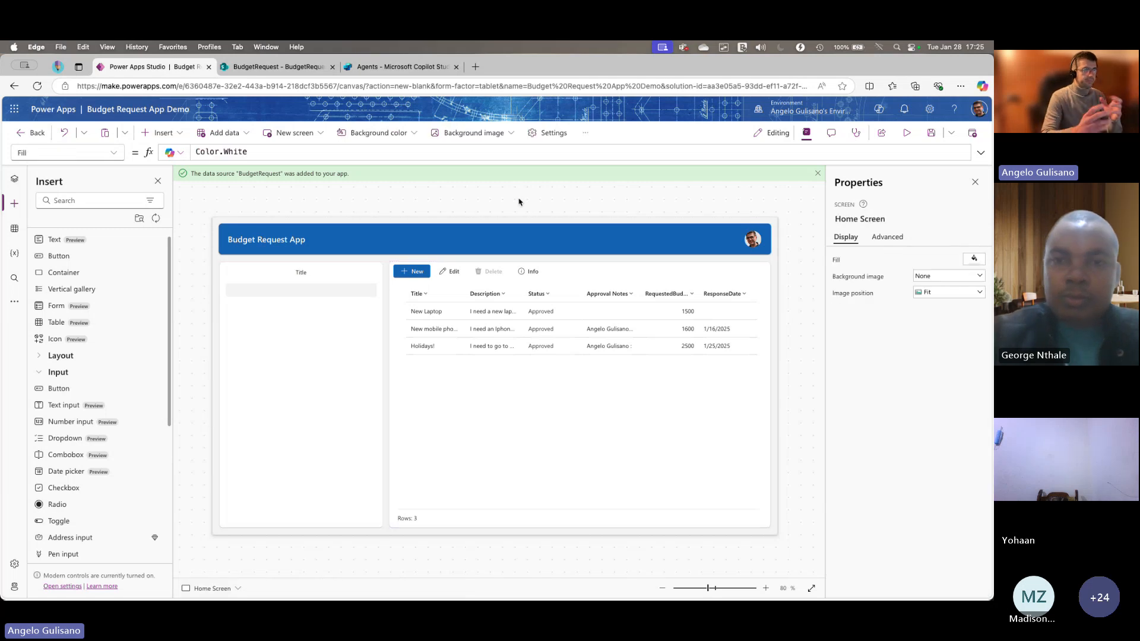
- Wrap the BudgetRequest data source in a Filter( call in the table's Items formula
click(818, 172)
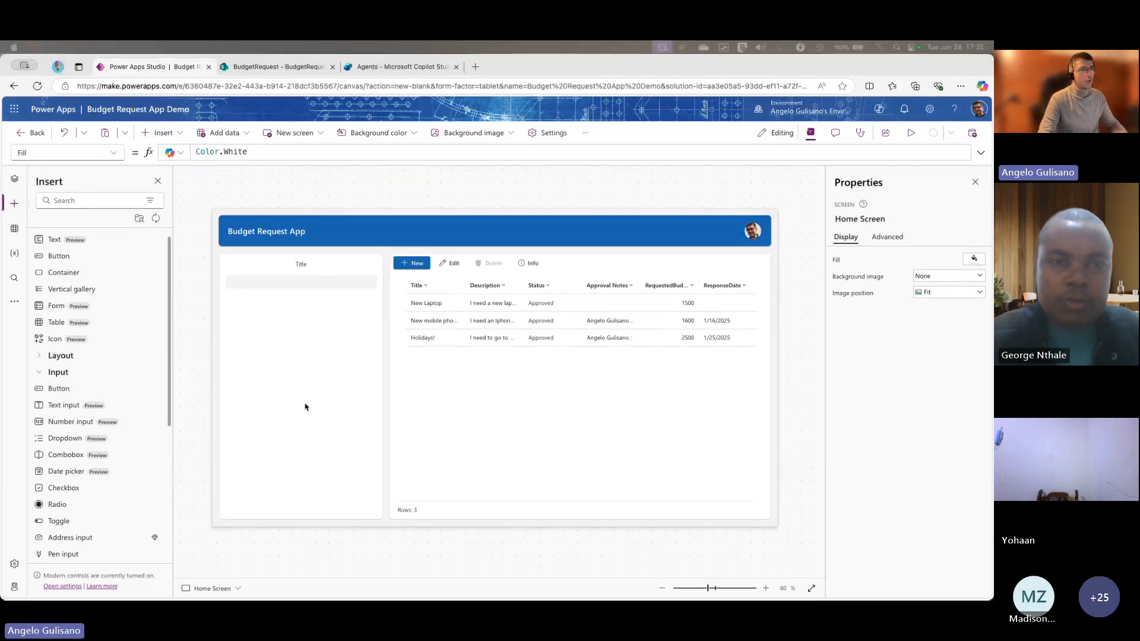
click(480, 380)
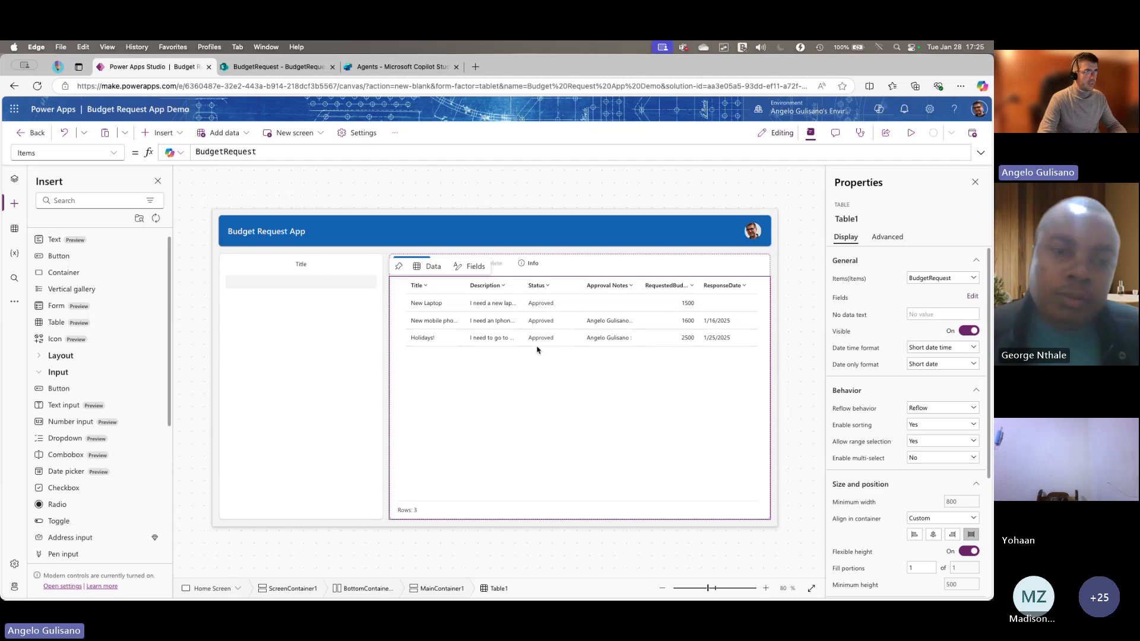
click(981, 153)
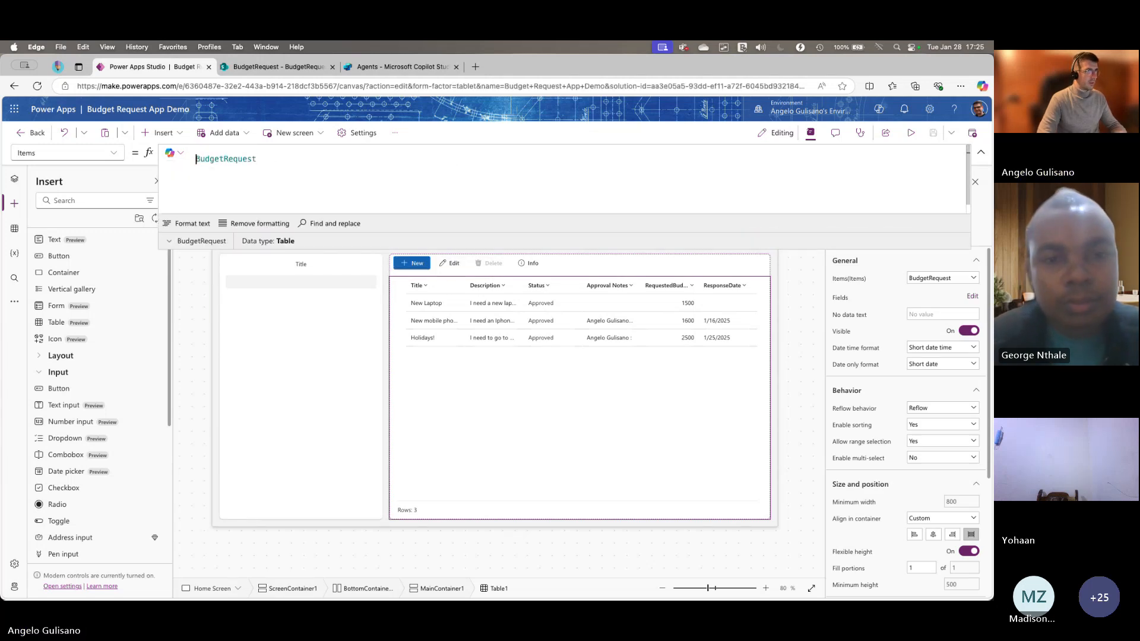
key(shift+Return)
text(Filter()
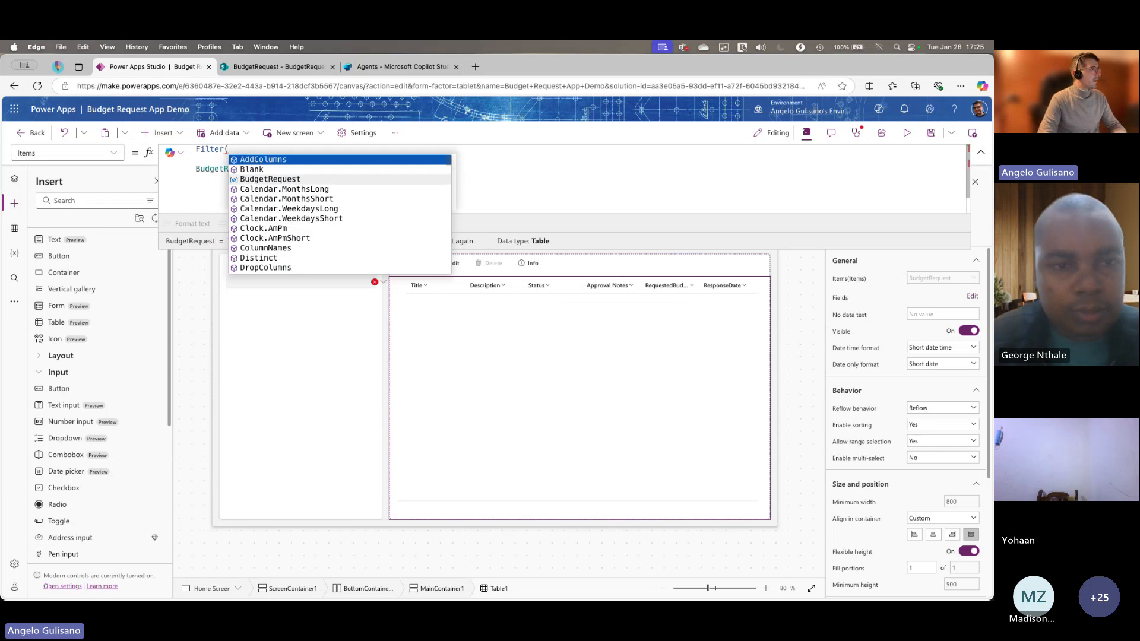
key(Delete)
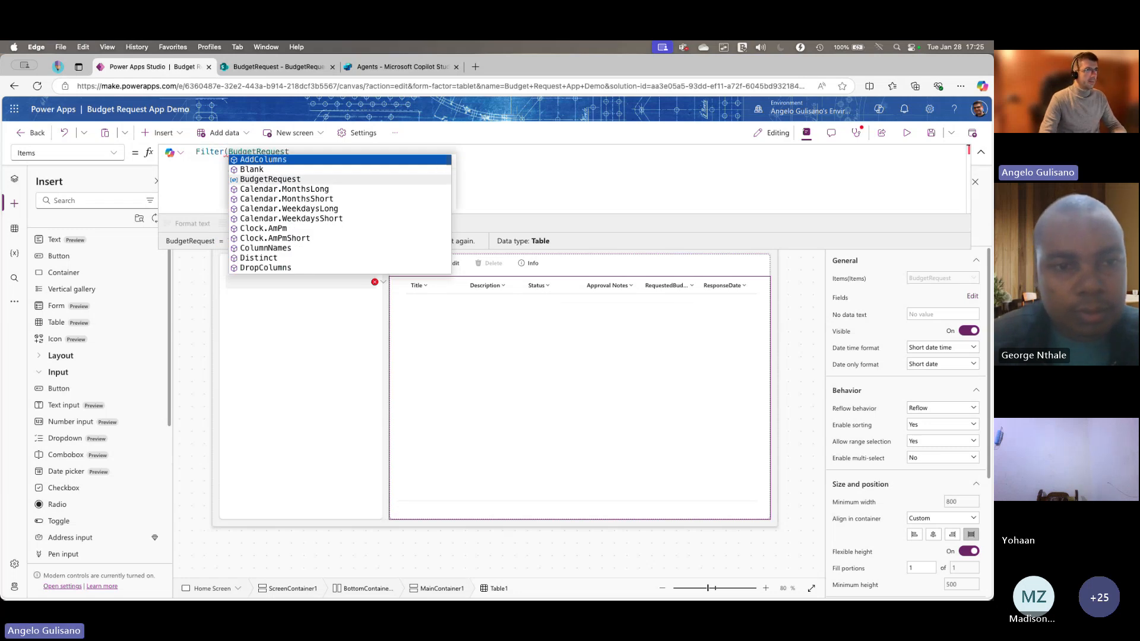
click(506, 161)
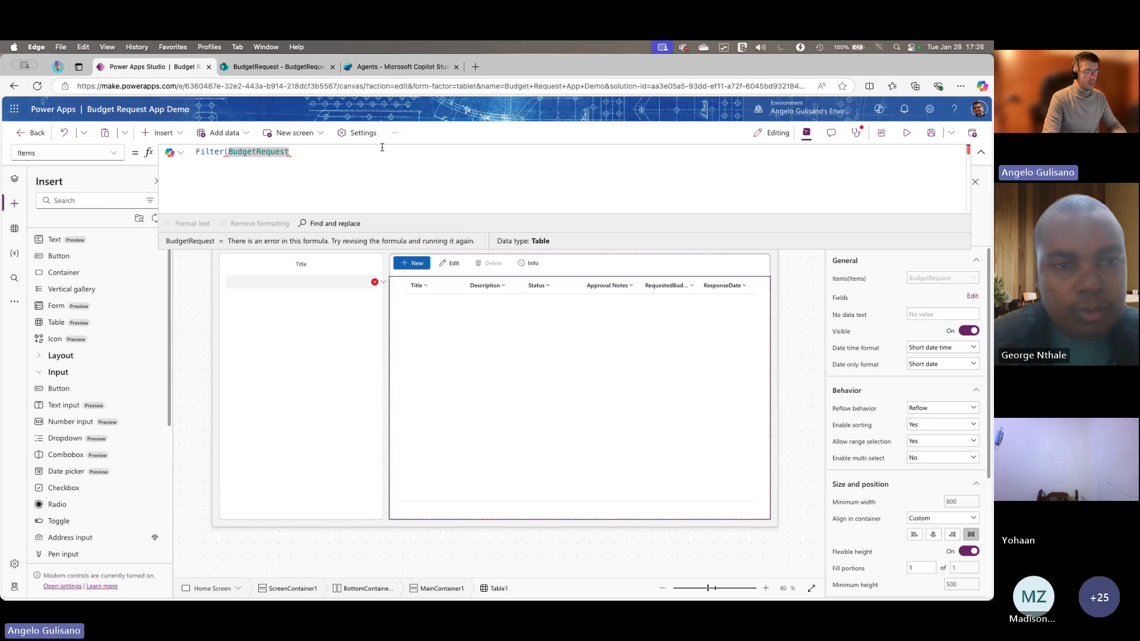
- Complete the table's Filter formula with the condition StartsWith(Title,txtFilter.Value)
text(,)
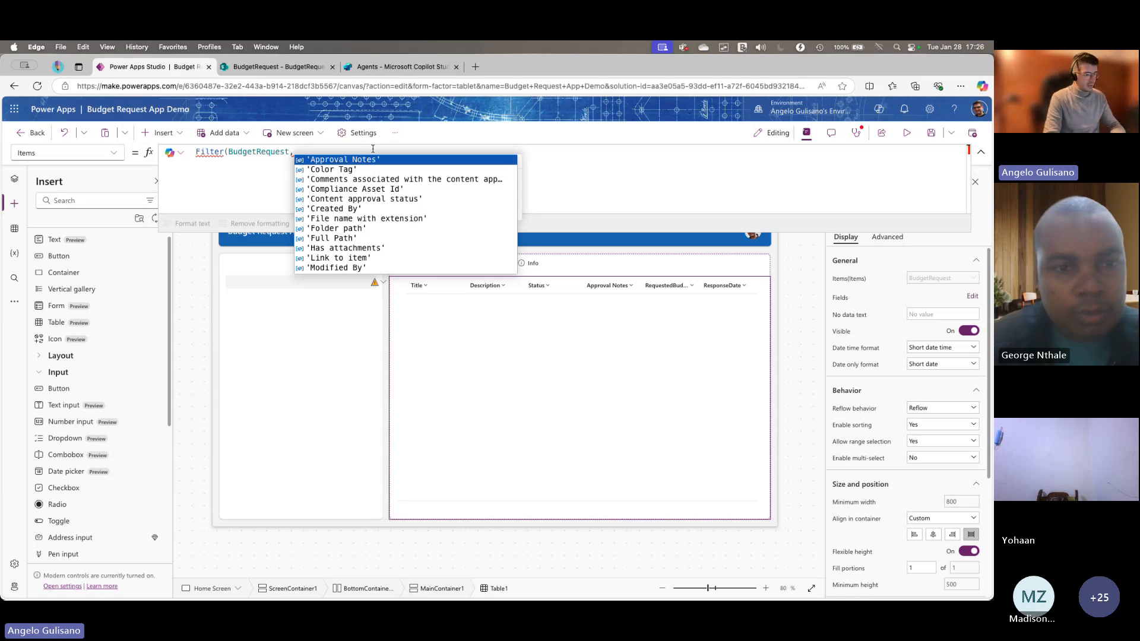
text(Start)
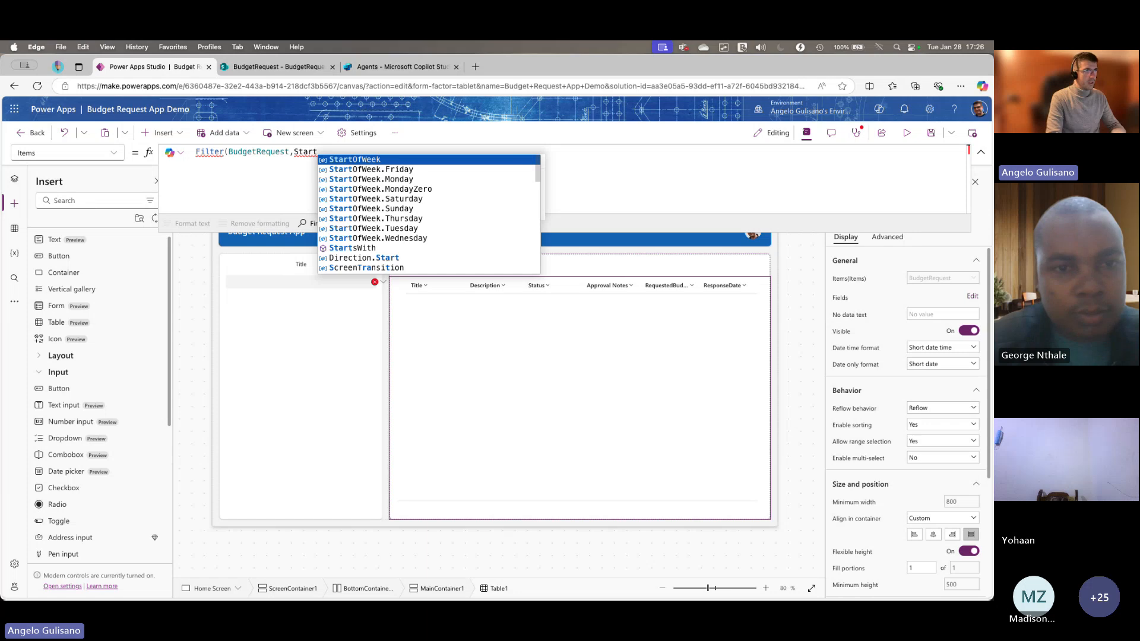
text(wi)
key(Tab)
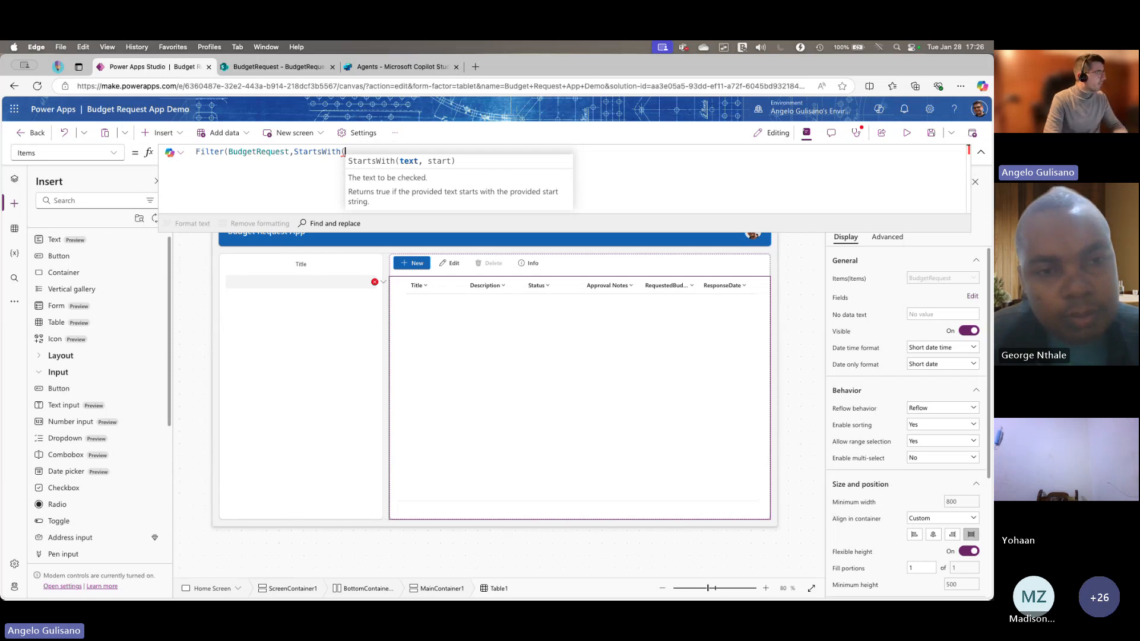
text(tit)
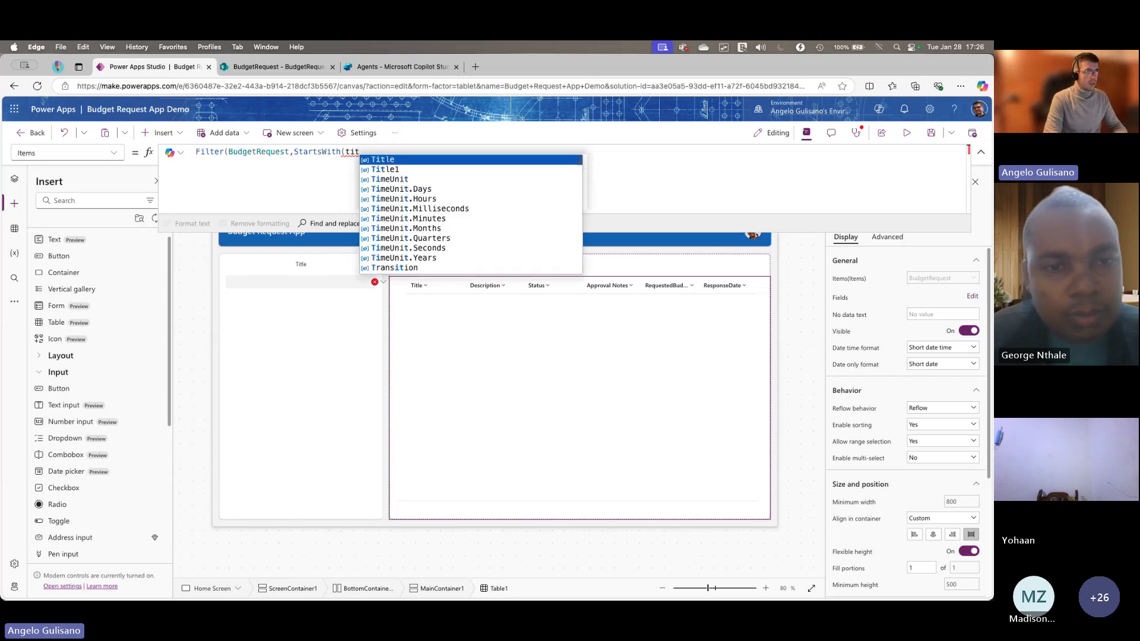
key(Tab)
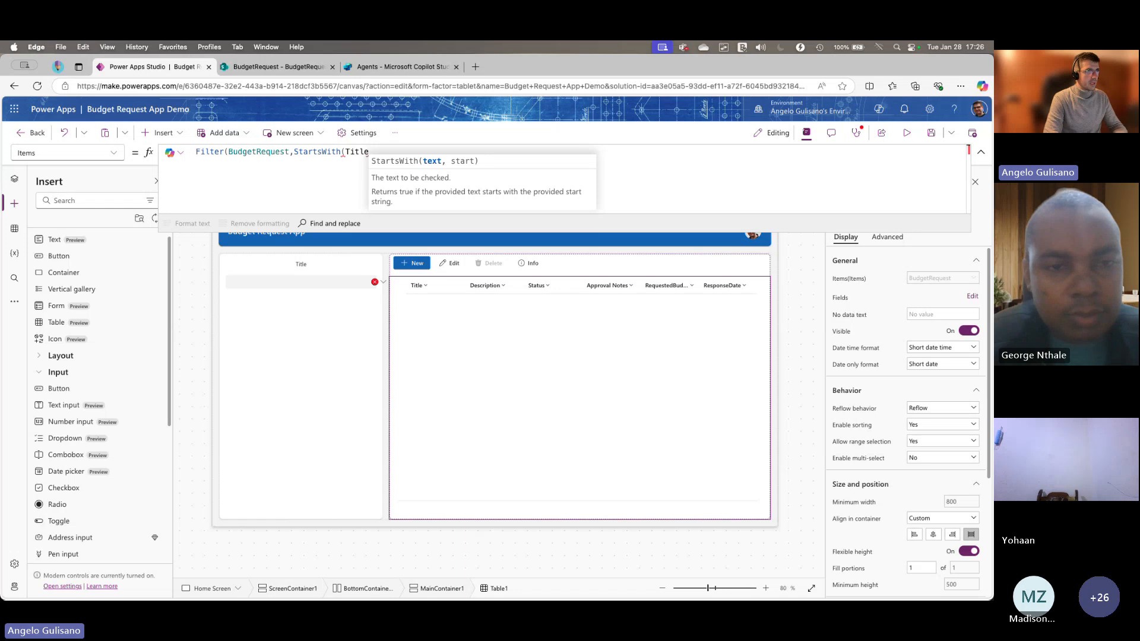
text(,)
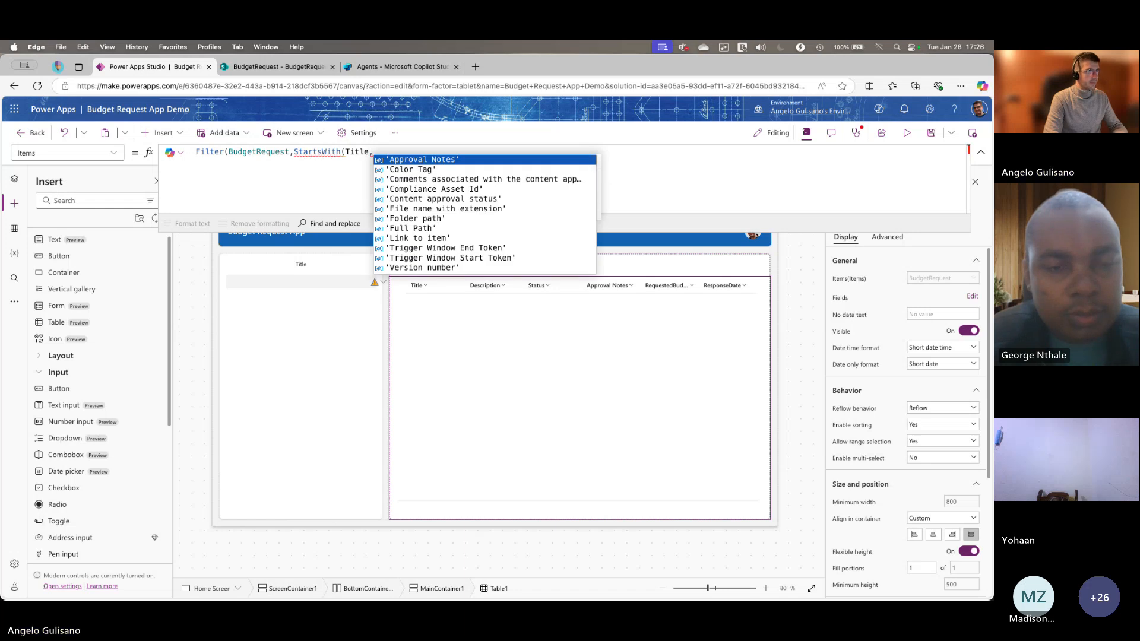
text(txtFilter.)
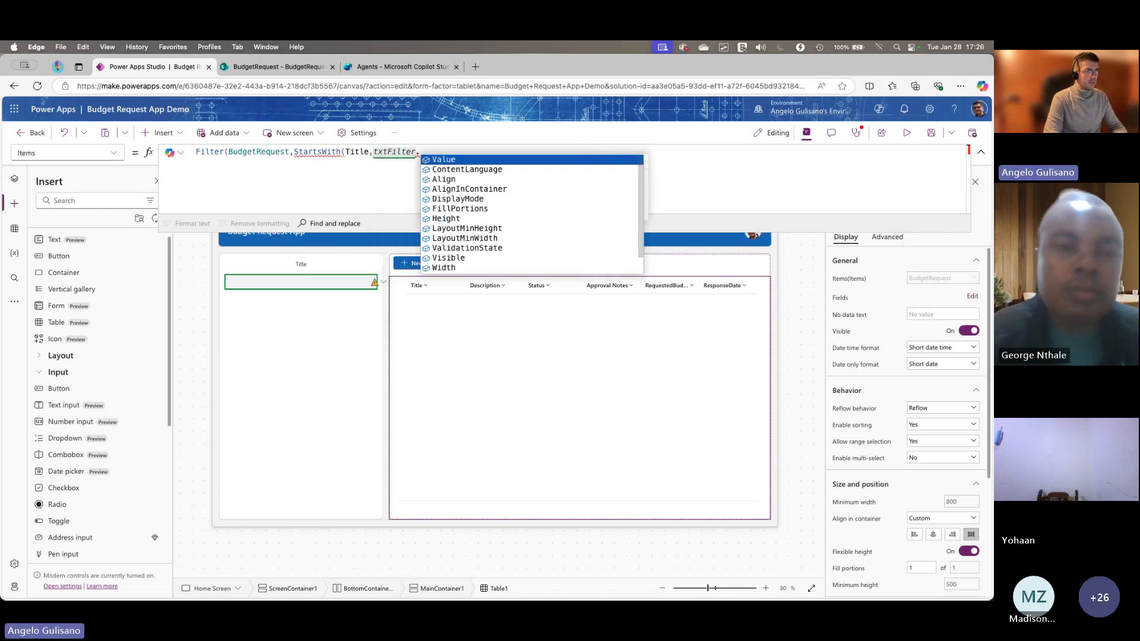
key(Tab)
text()))
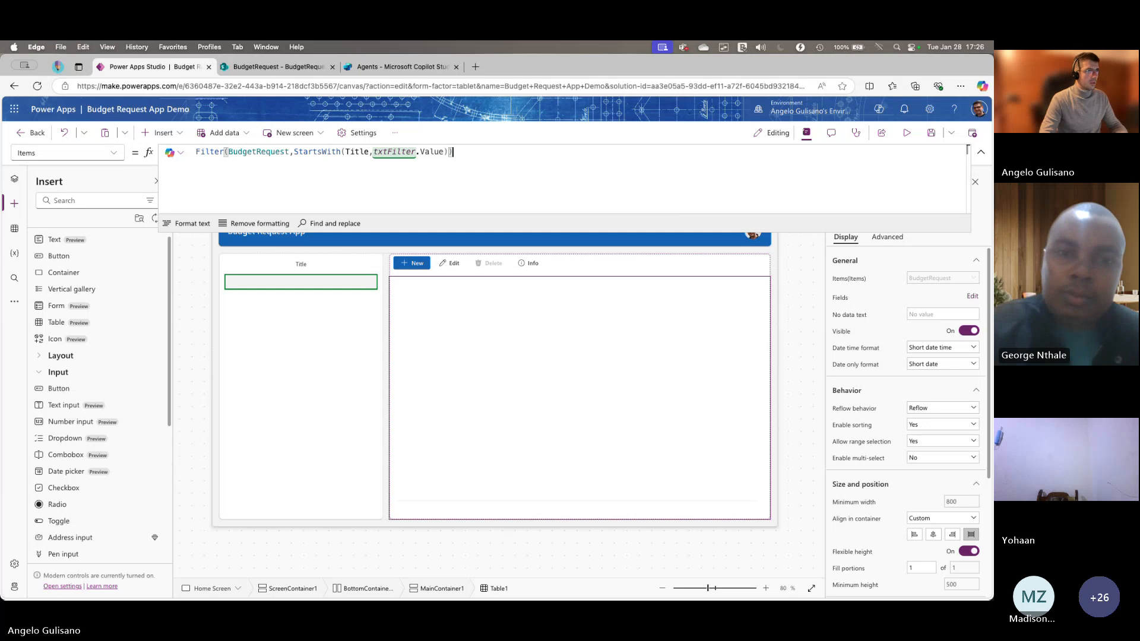
- Format the table's Items formula over several lines and enlarge the formula editor to fit it
click(208, 223)
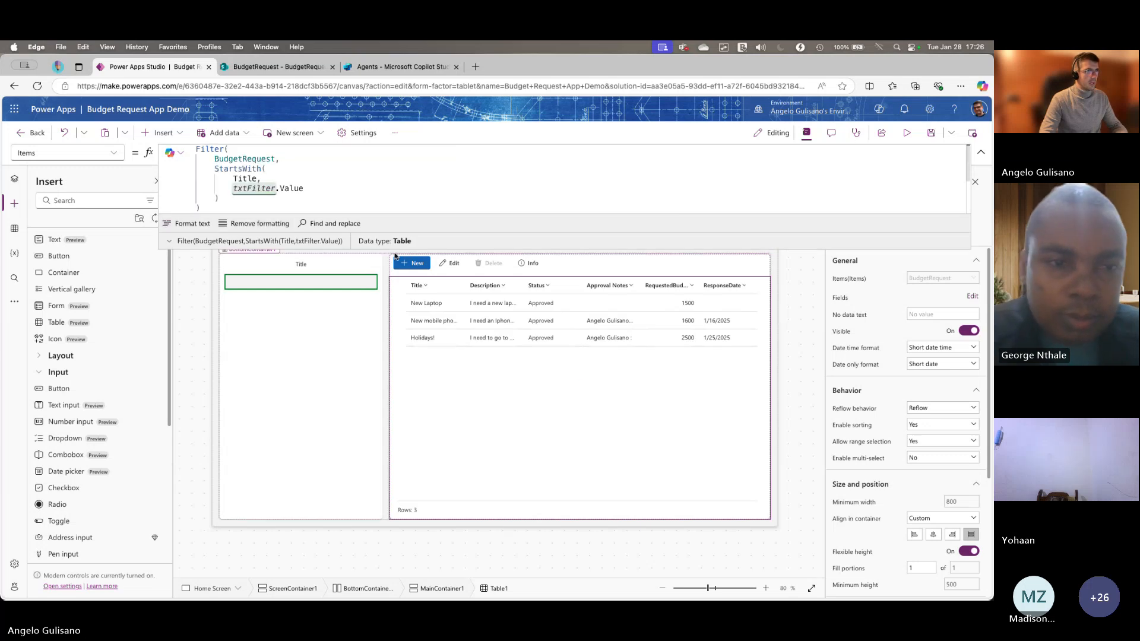
drag(392, 250, 390, 326)
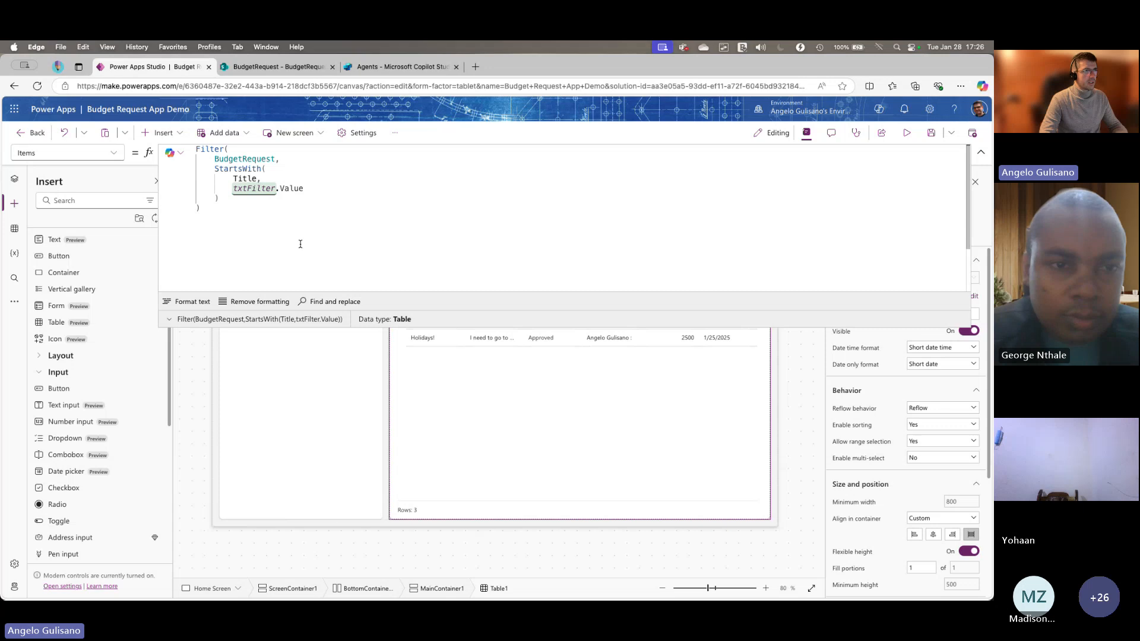
drag(300, 244, 197, 169)
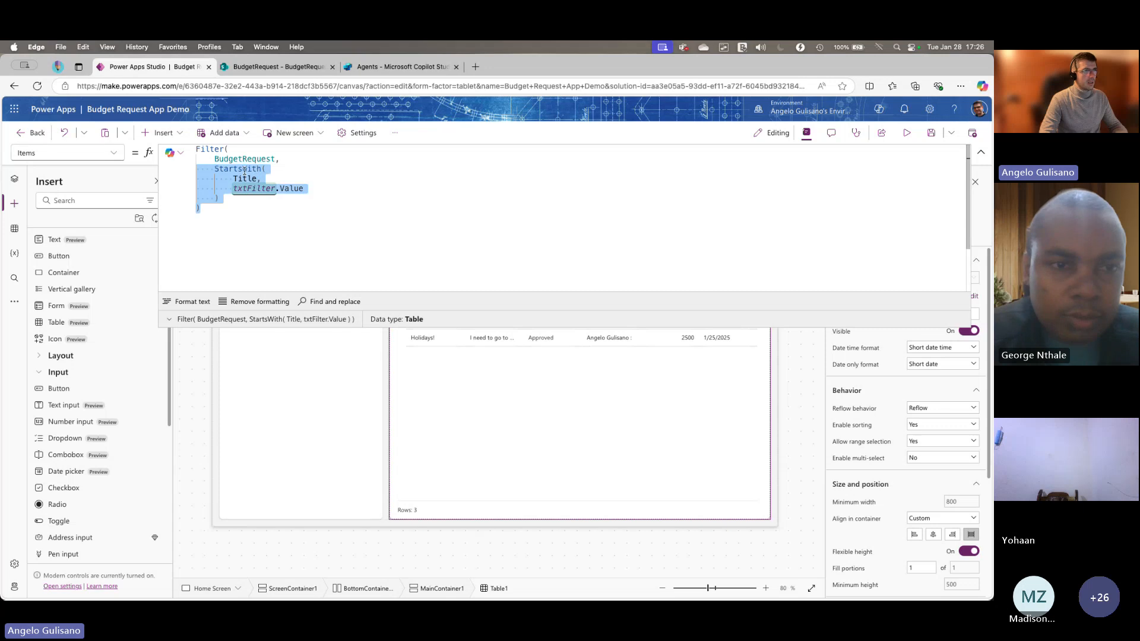
click(287, 160)
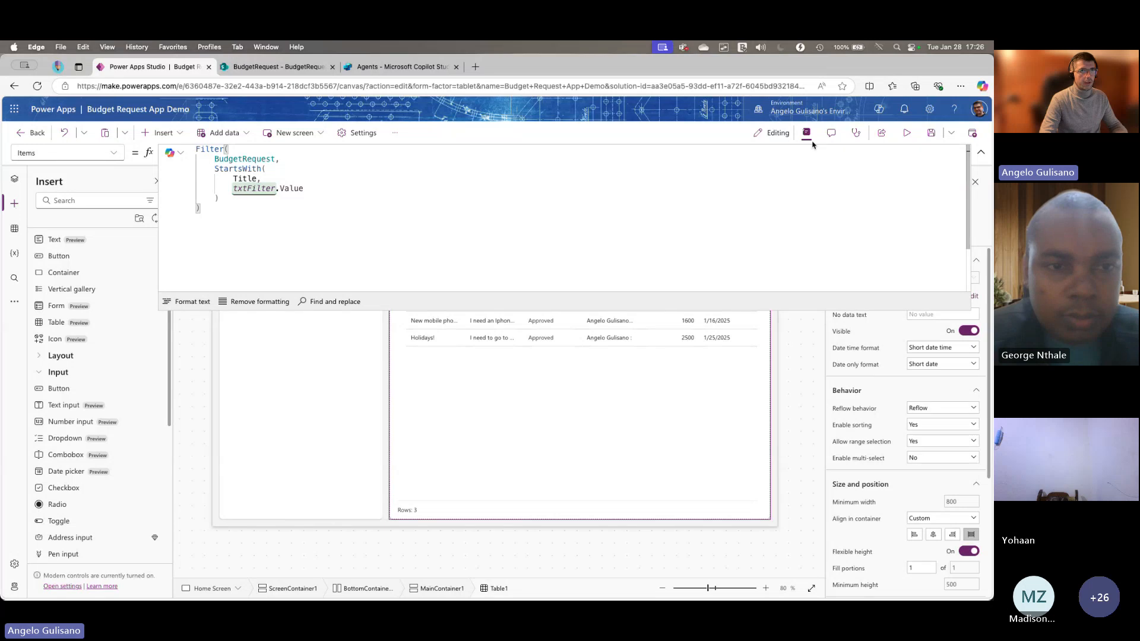
- Preview the app, test the title filter with "ho", clear it and leave the preview
click(907, 133)
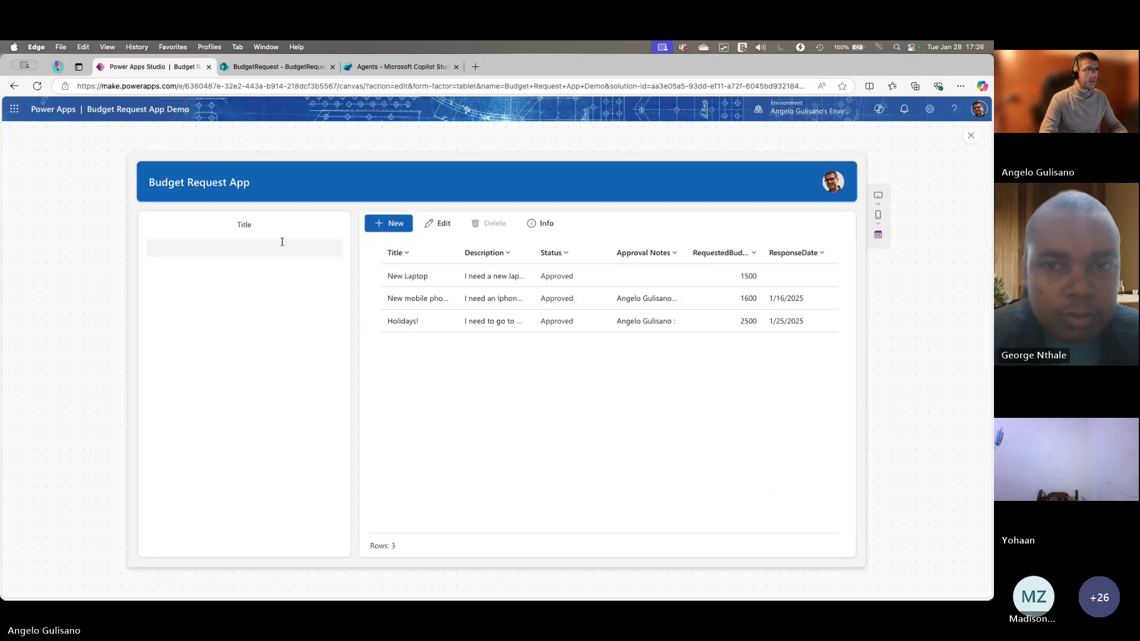
click(266, 248)
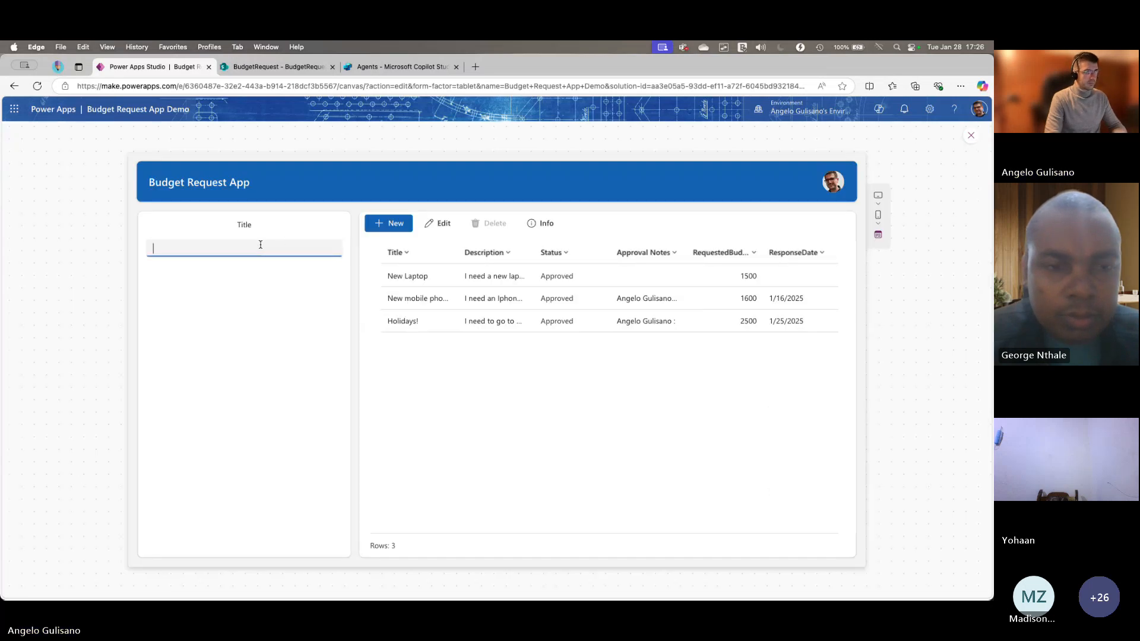
text(ho)
key(Tab)
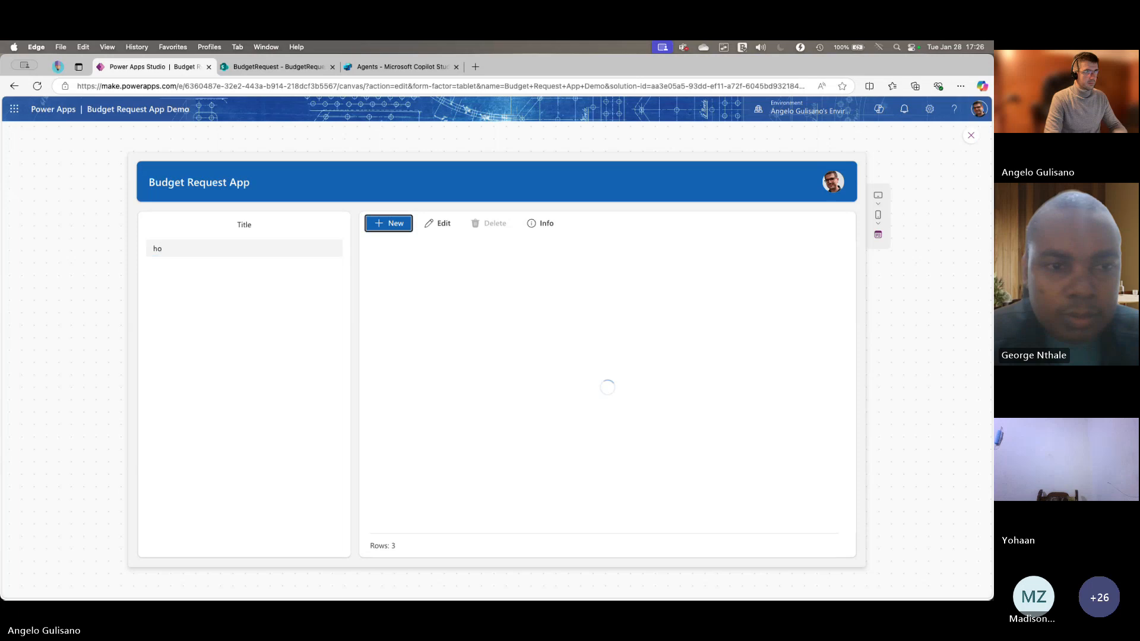
click(241, 243)
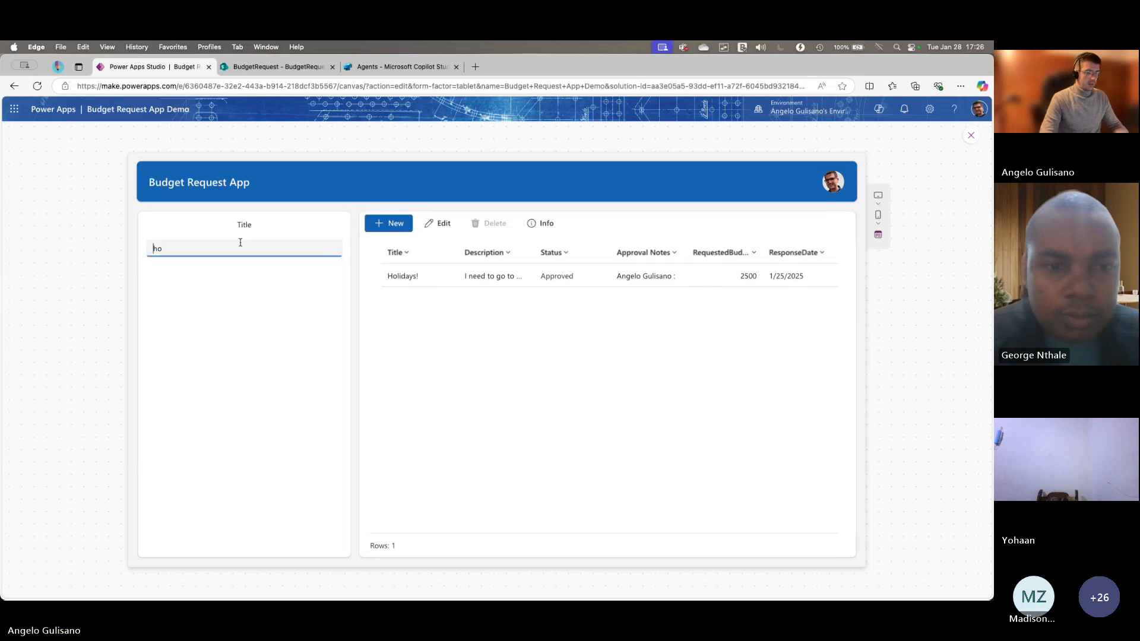
click(250, 283)
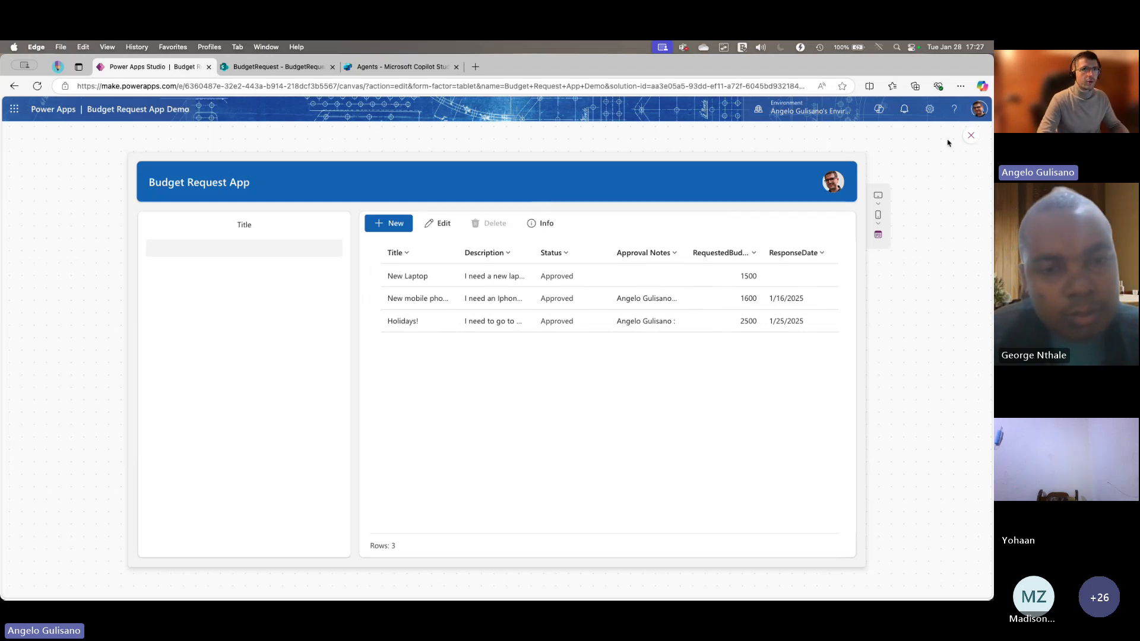
click(968, 136)
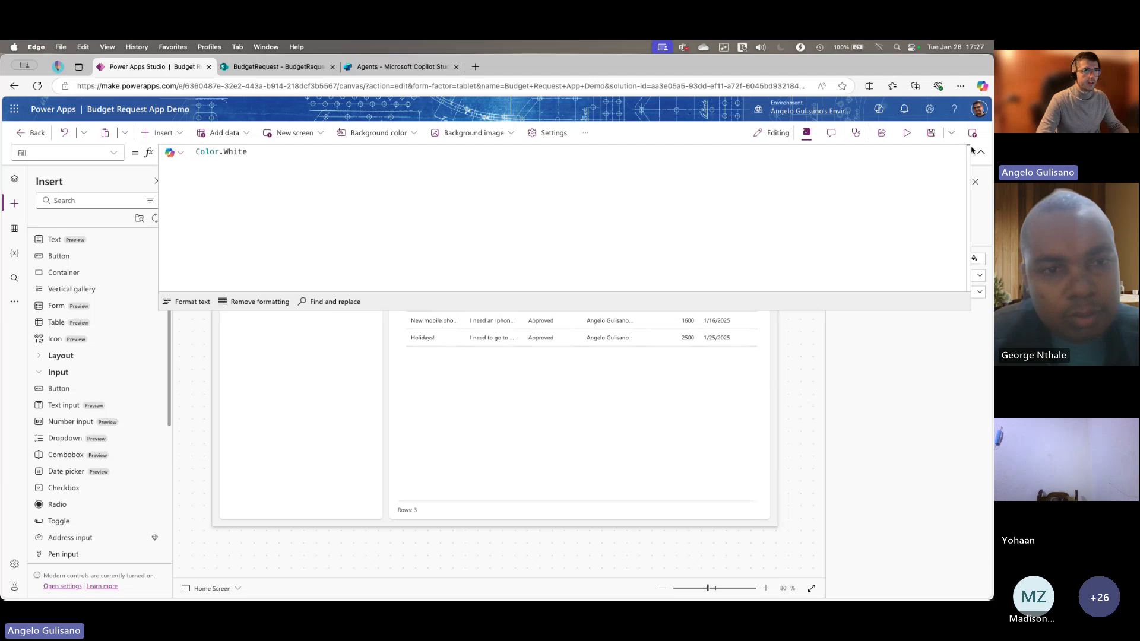
- Set the Trigger output of the txtFilter text input to Key press
click(324, 286)
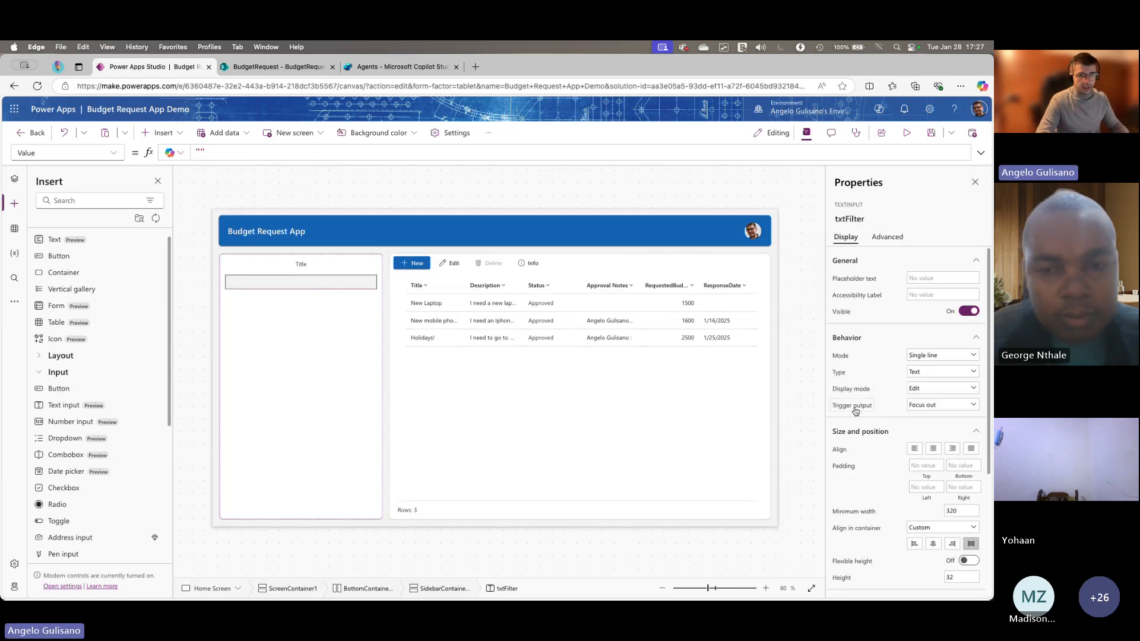
click(946, 405)
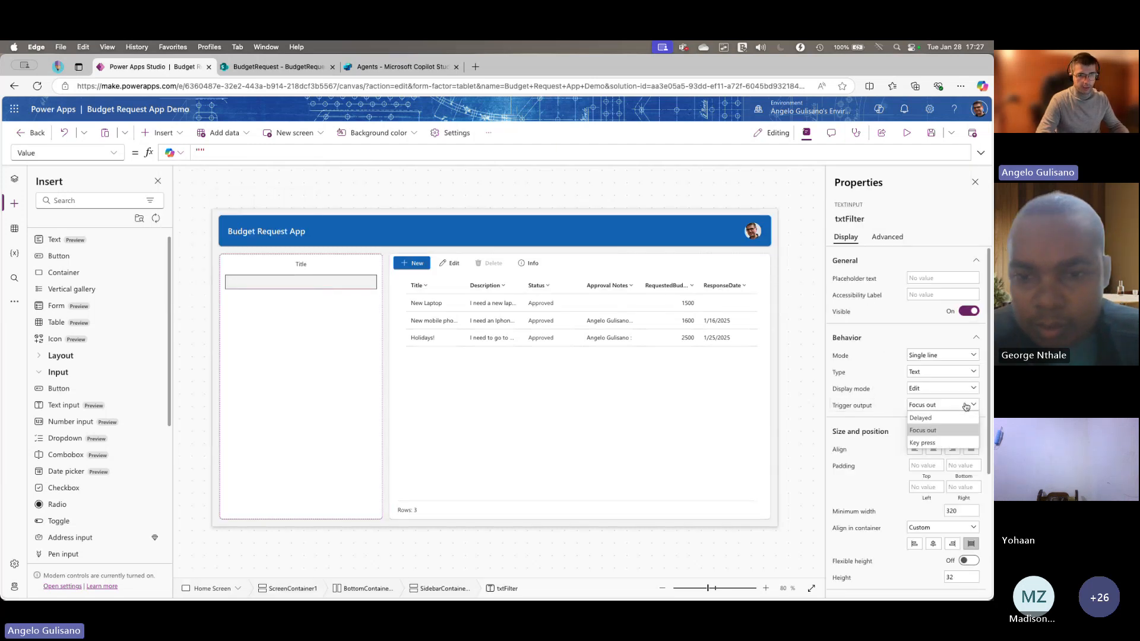
click(939, 444)
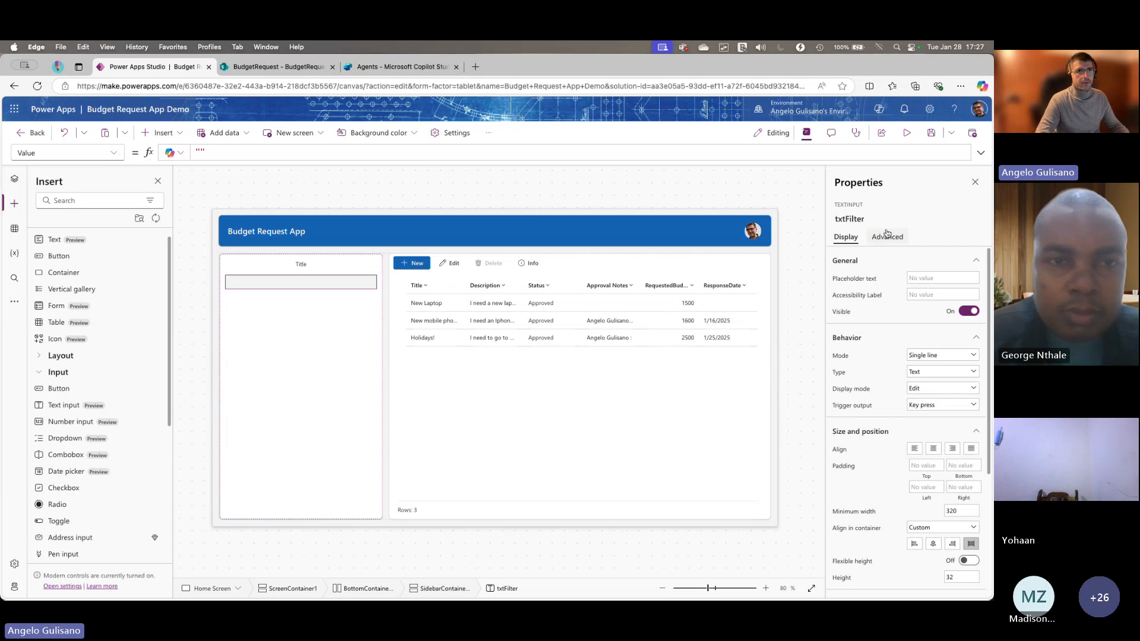
- Preview the app, test the title filter with "new" and "ho", clear it and leave the preview
click(907, 132)
click(172, 249)
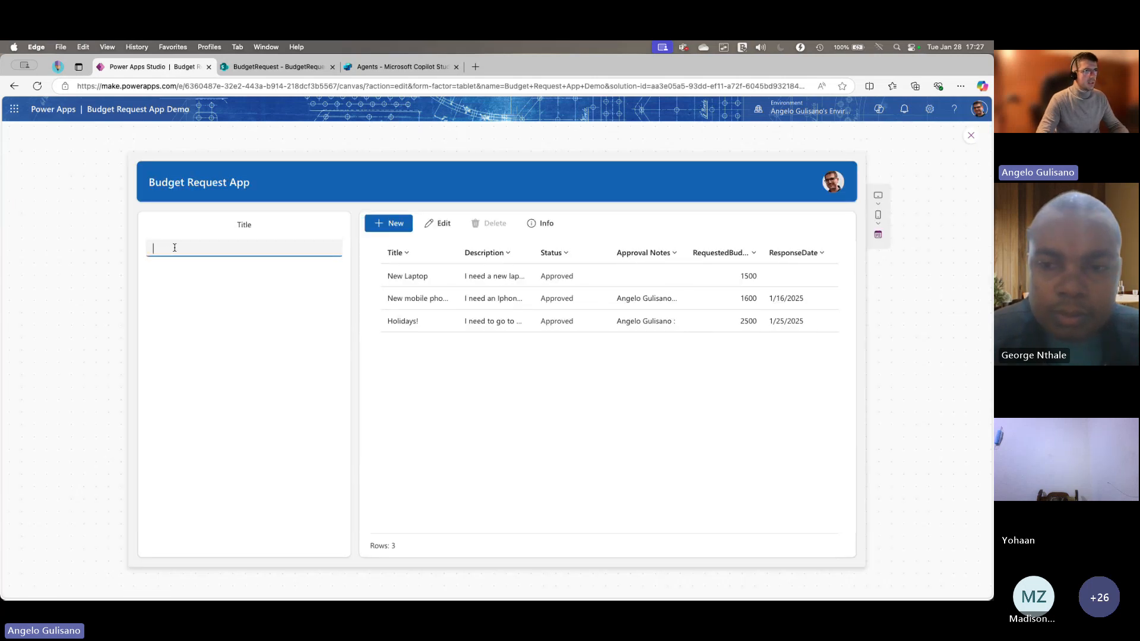
text(new)
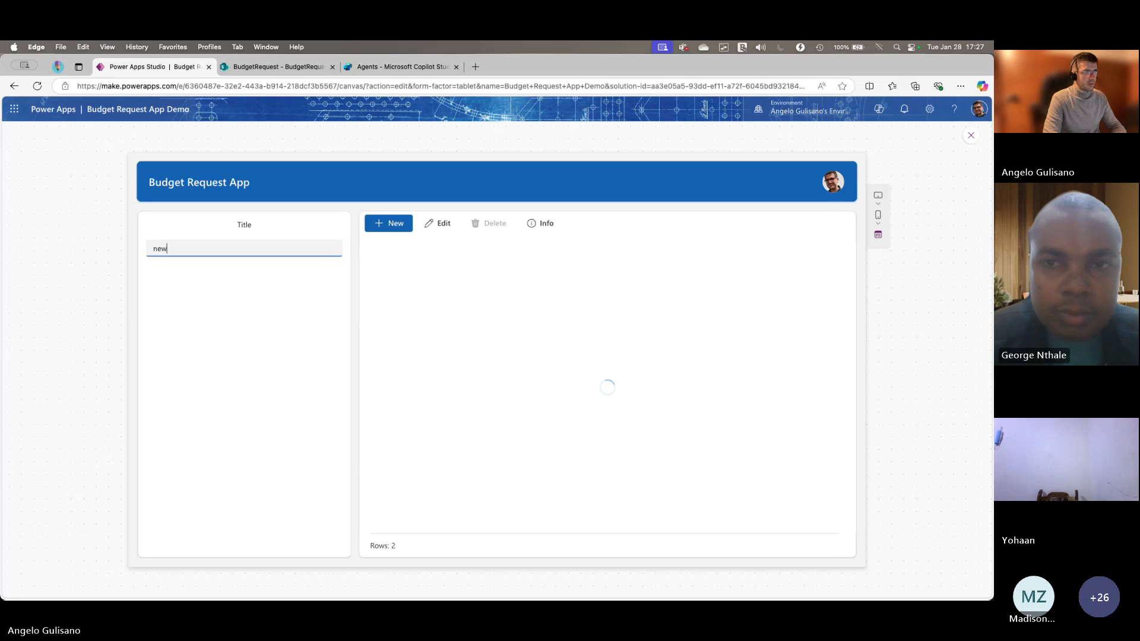
key(BackSpace)
key(BackSpace)
text(ho)
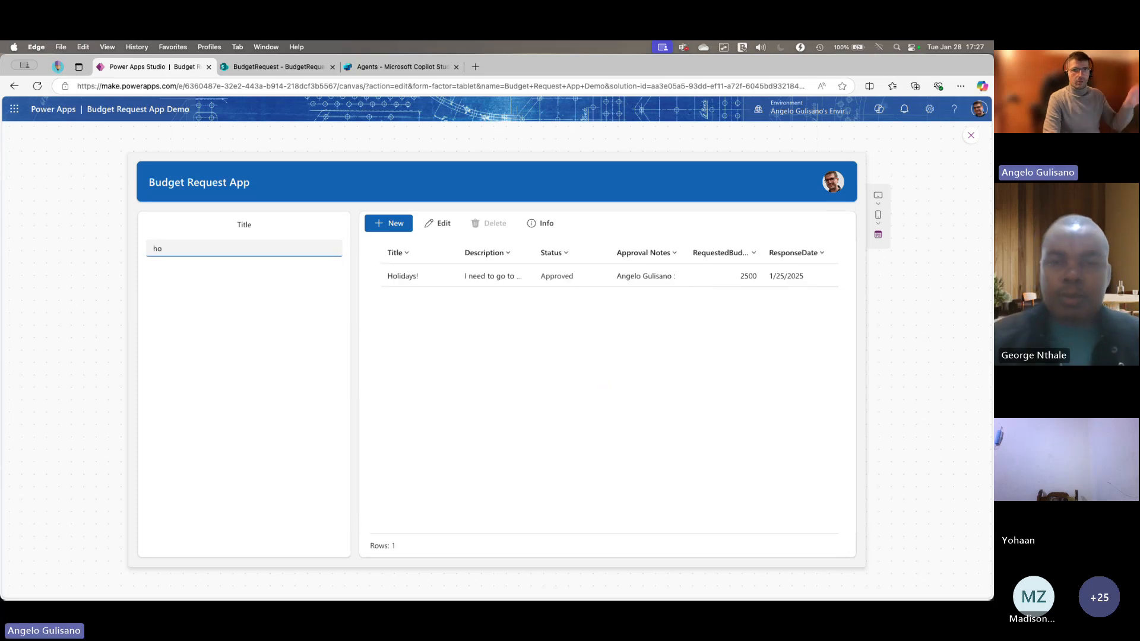
key(BackSpace)
key(BackSpace)
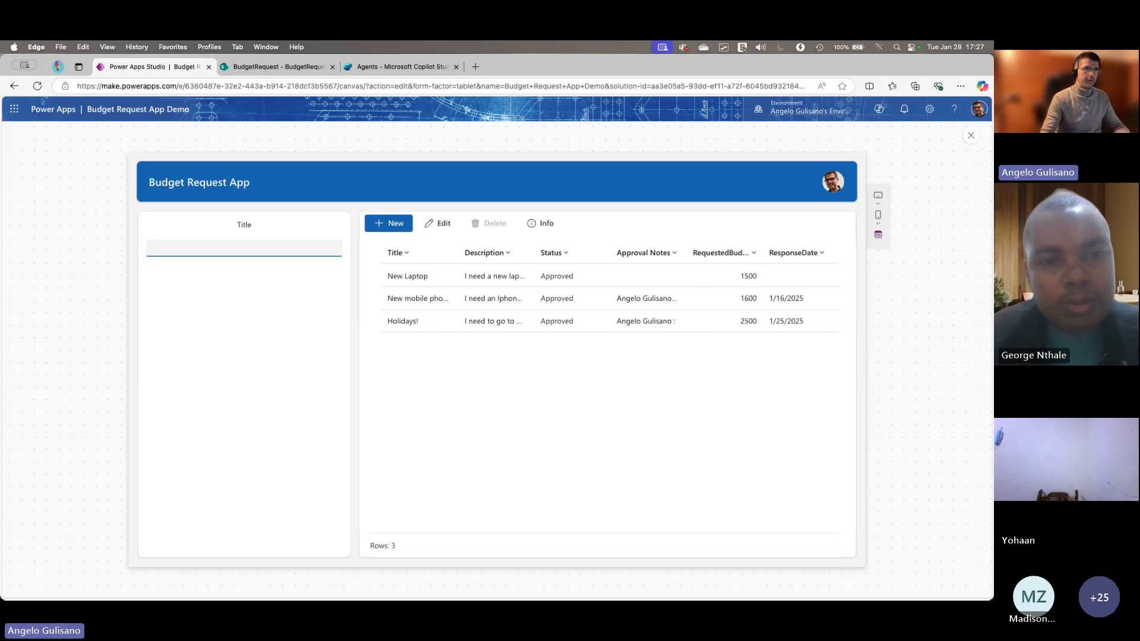
click(971, 135)
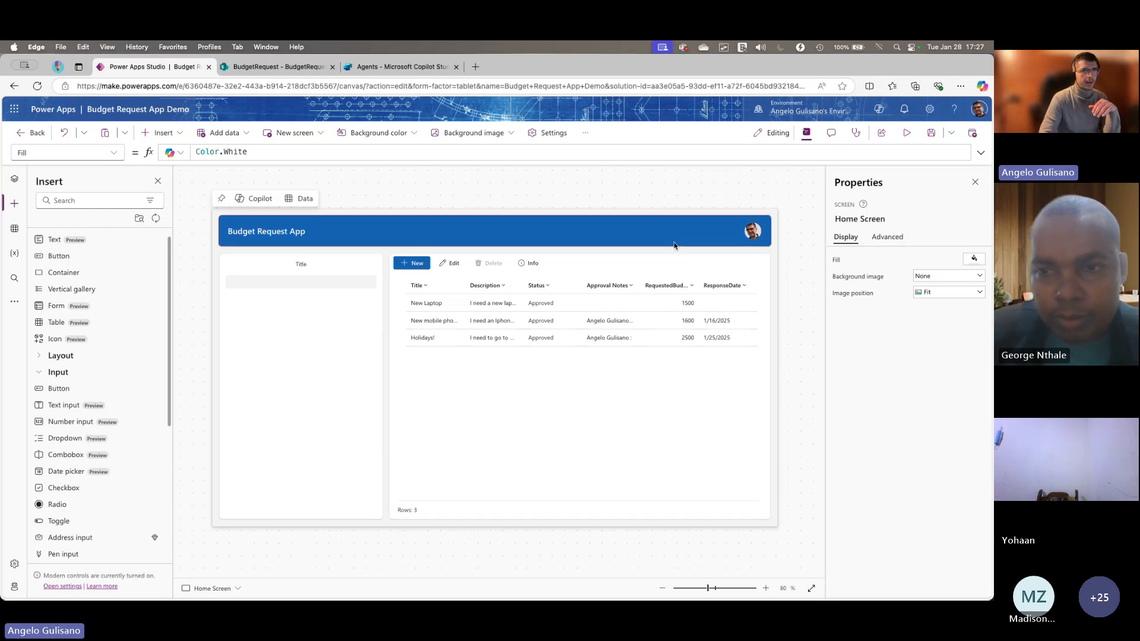
- Try the && and || operators after the StartsWith condition in the table's Items formula, remove them and collapse the formula editor
click(618, 380)
click(442, 153)
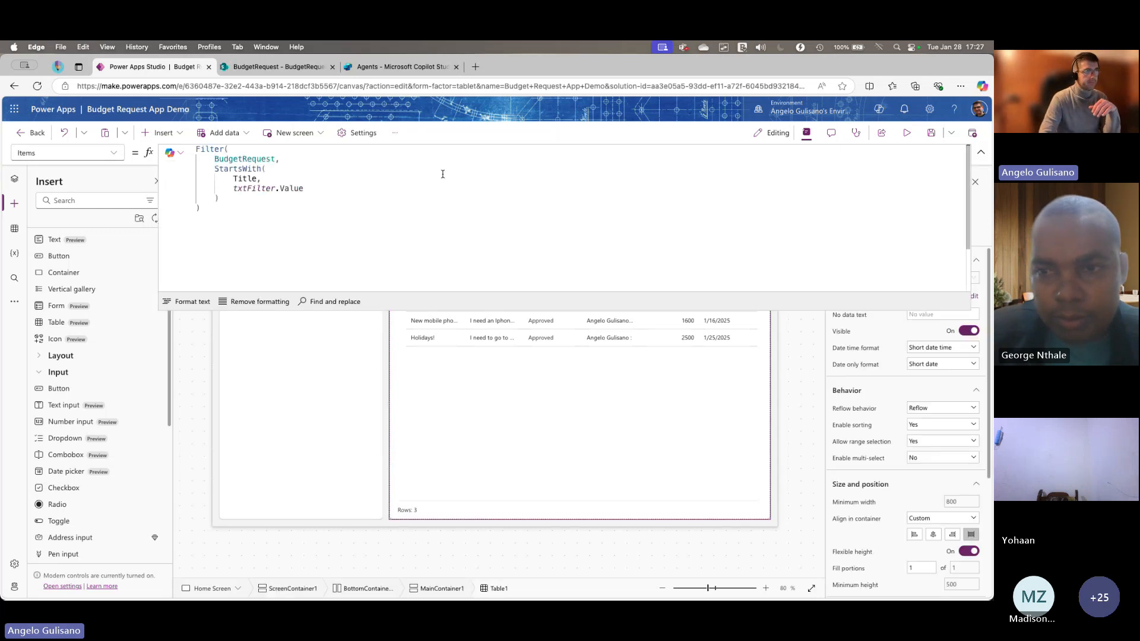
click(241, 198)
text(&&)
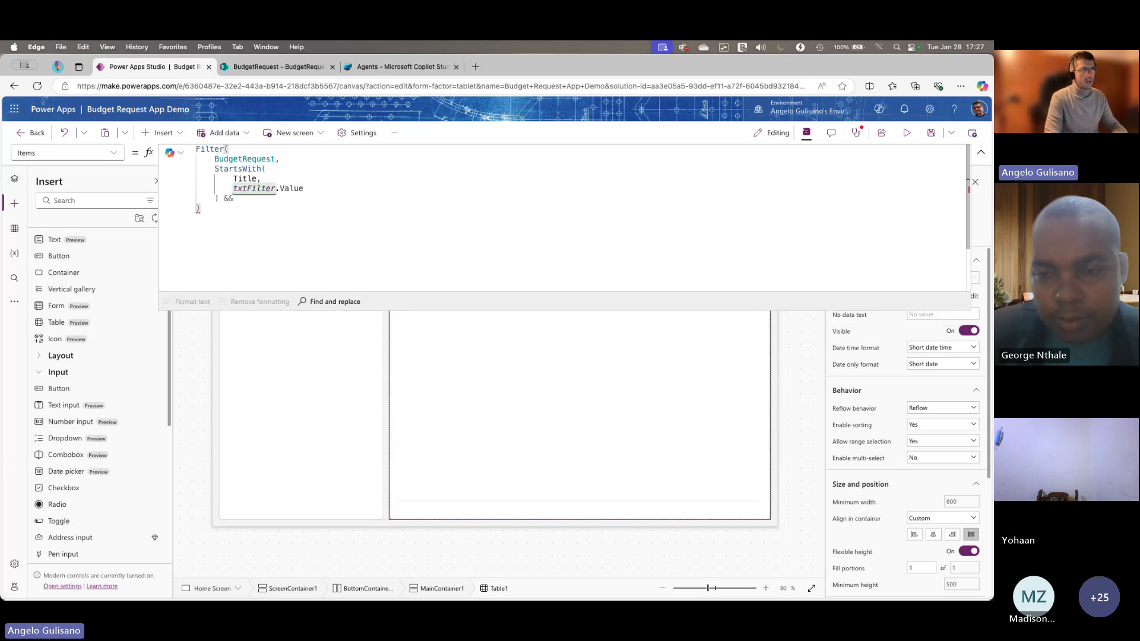
key(BackSpace)
text(||)
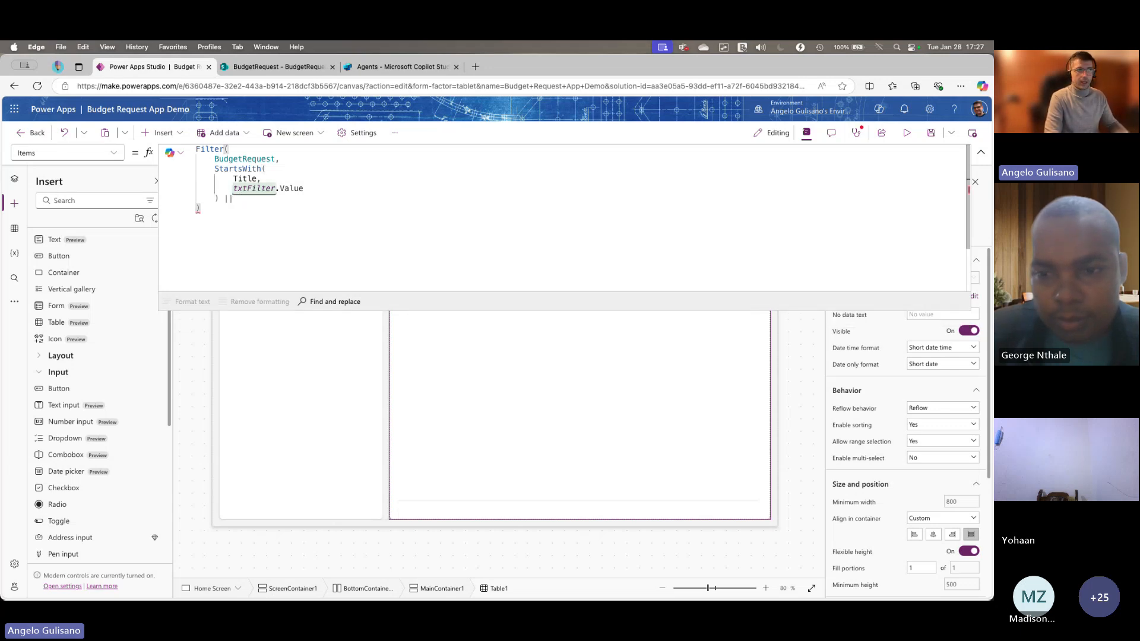
key(BackSpace)
key(BackSpace)
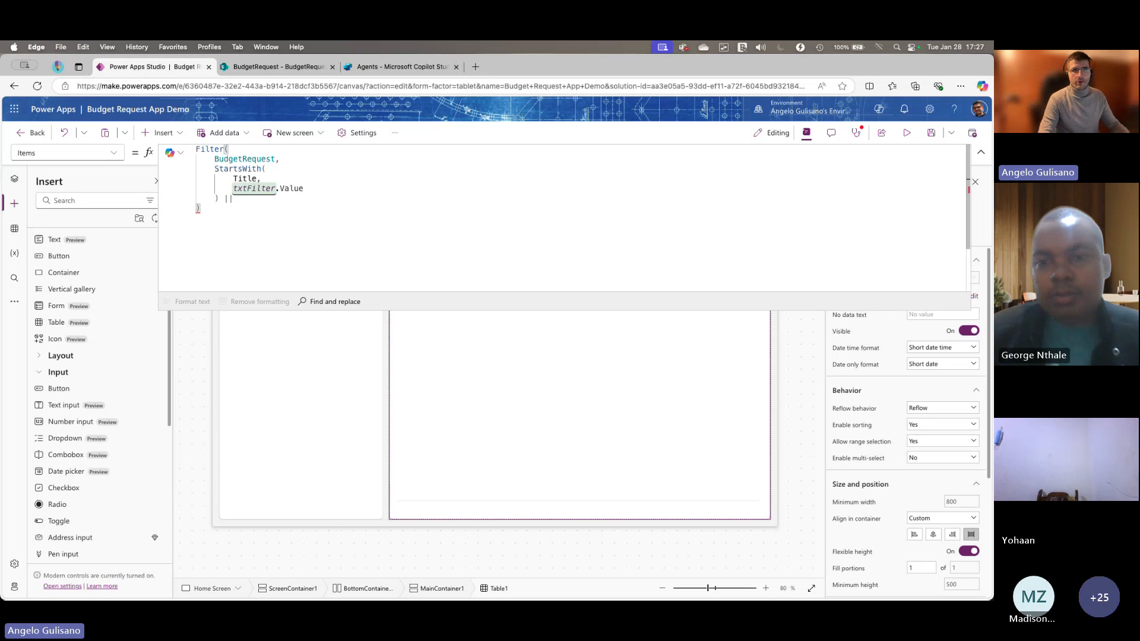
click(980, 153)
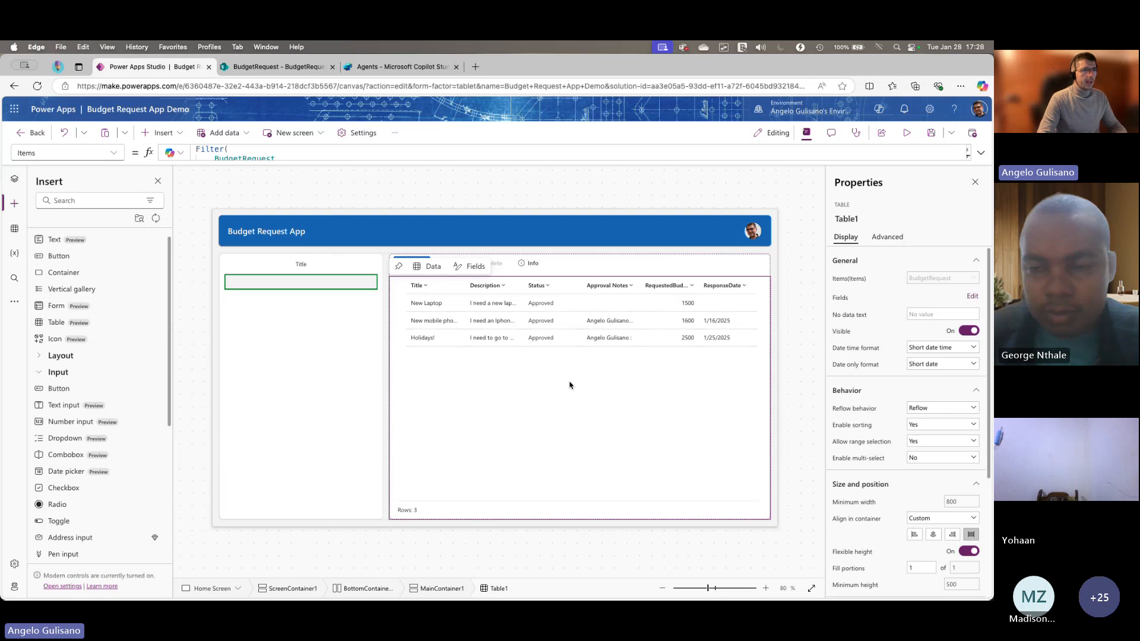
- Format the toolbar's Items formula over several lines and highlight the record that defines its "new" item
click(574, 268)
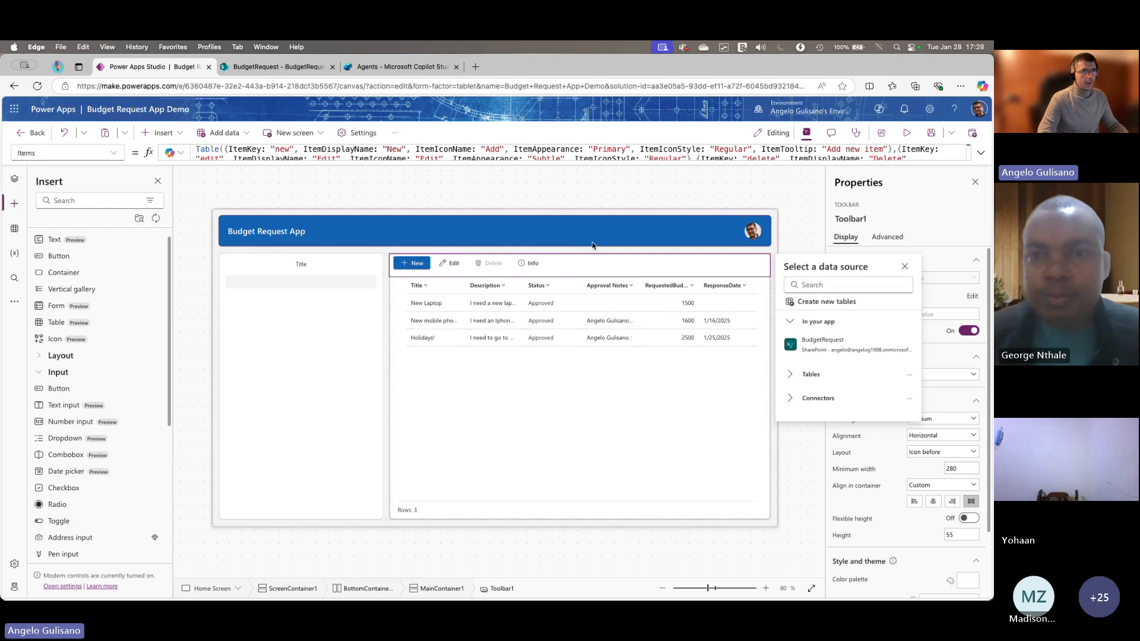
click(953, 231)
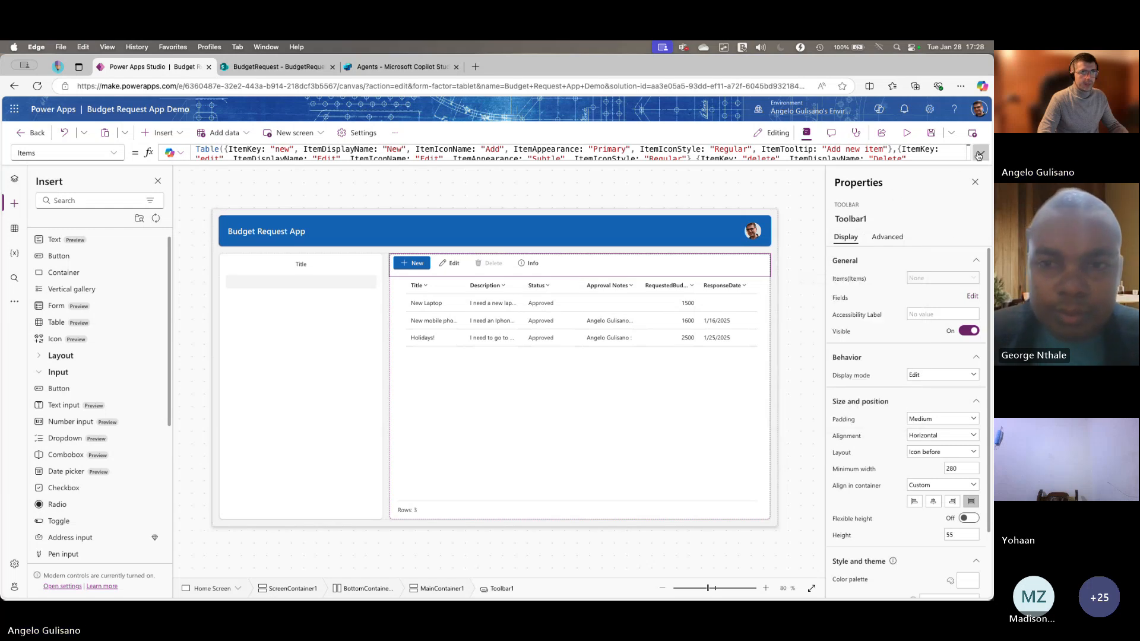
click(981, 153)
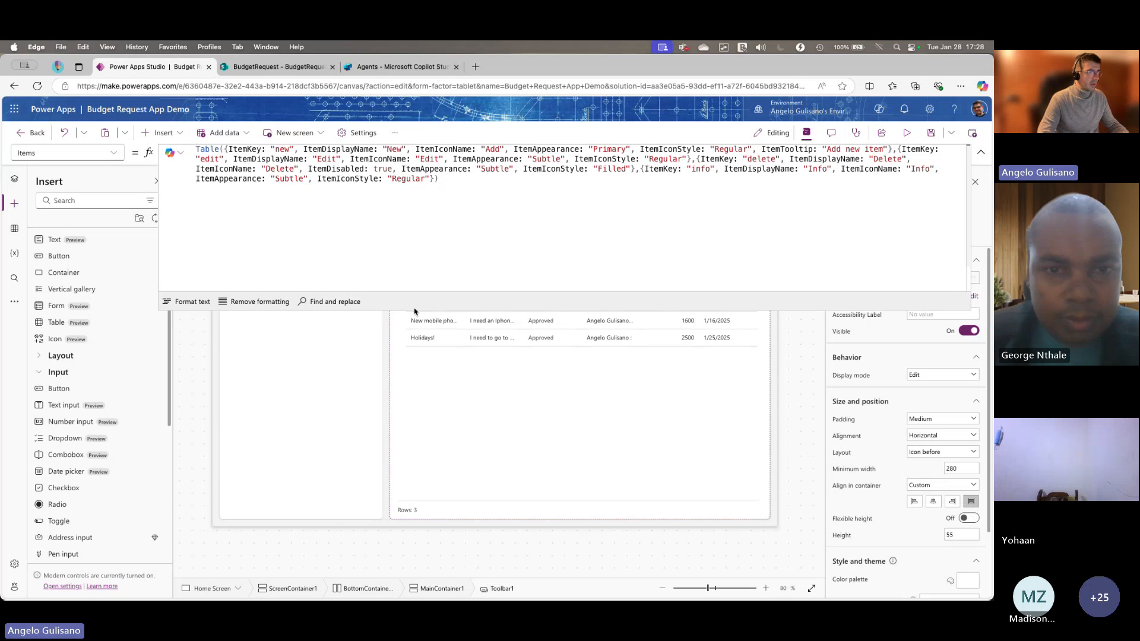
click(186, 302)
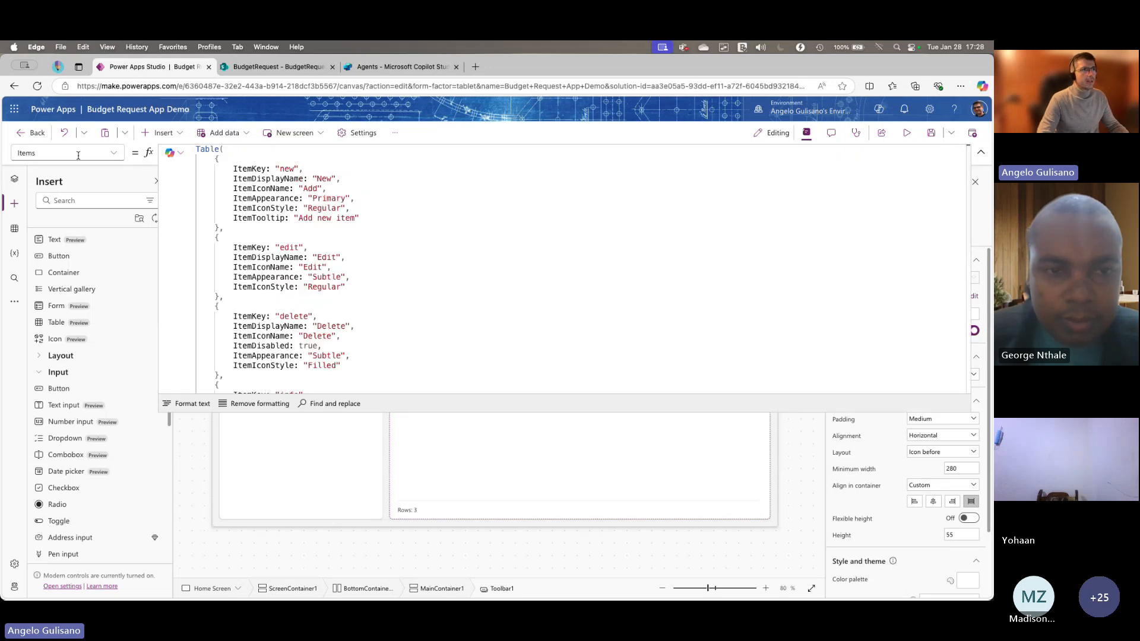
drag(196, 150, 367, 217)
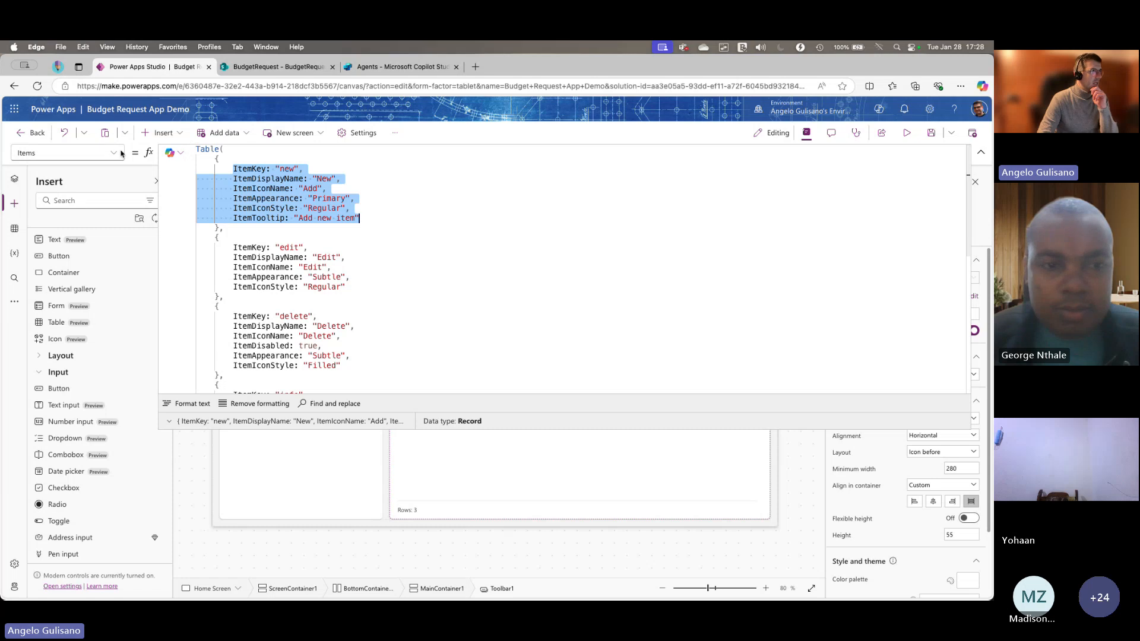
- Format the toolbar's OnSelect Switch formula over several lines and highlight Self.Selected.ItemKey and the Notify action for "new"
click(89, 153)
scroll(75, 339, down, 5)
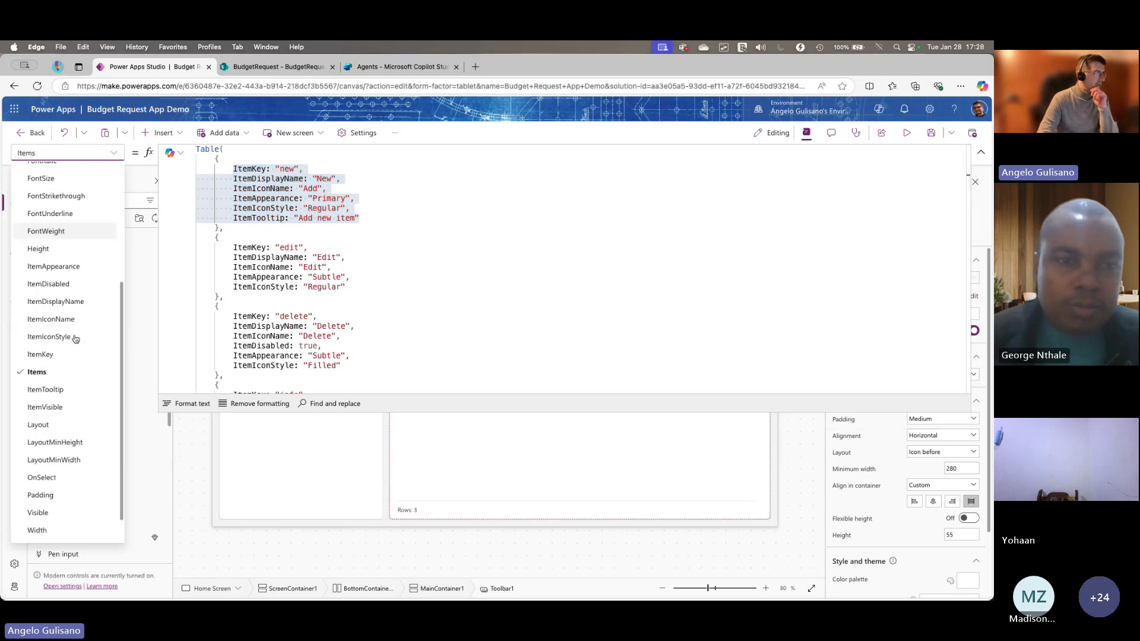
click(59, 478)
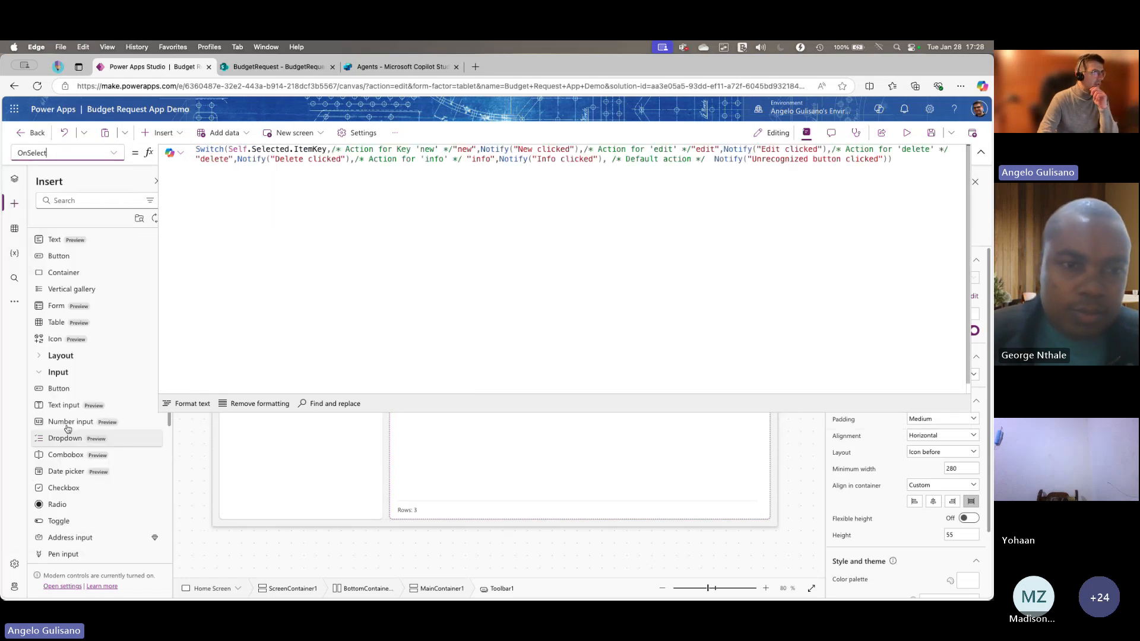
click(185, 403)
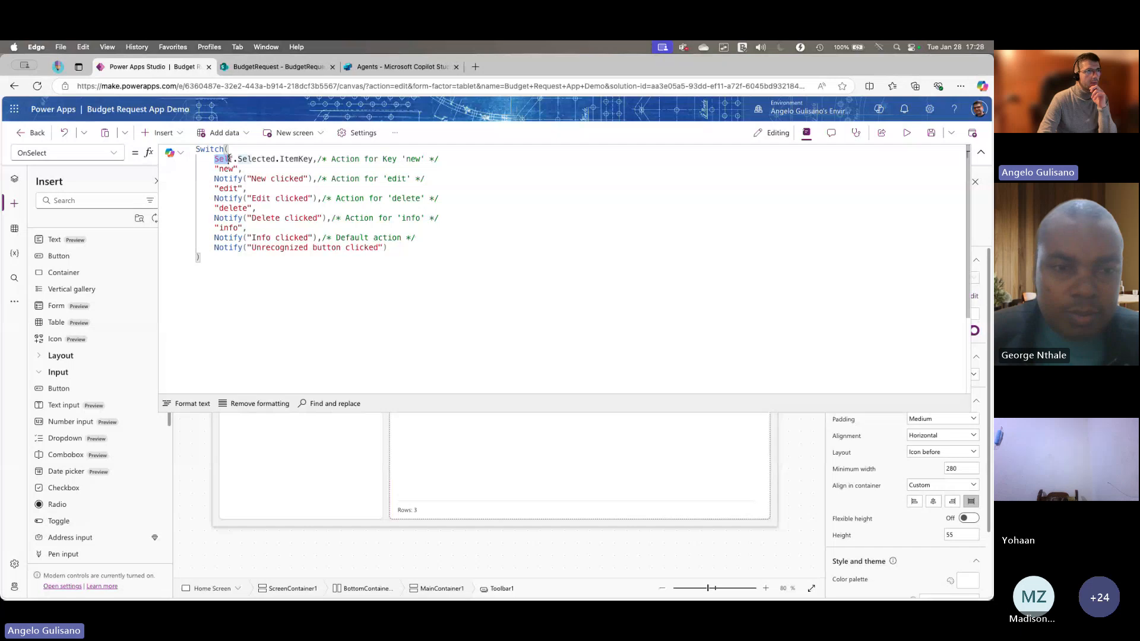
drag(229, 159, 289, 157)
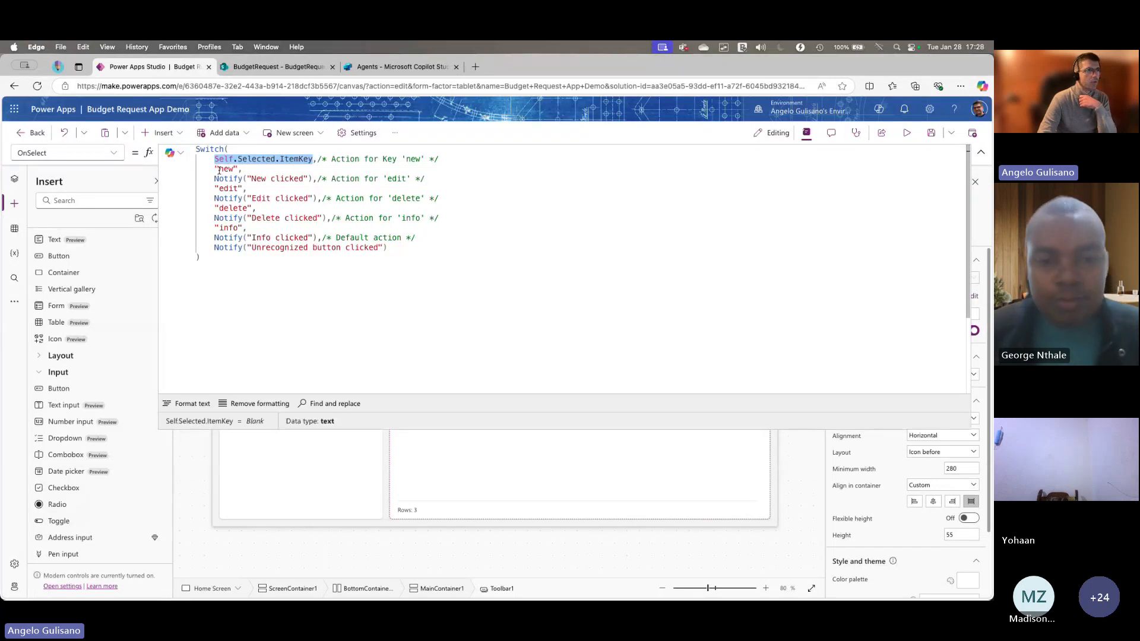
drag(215, 178, 261, 178)
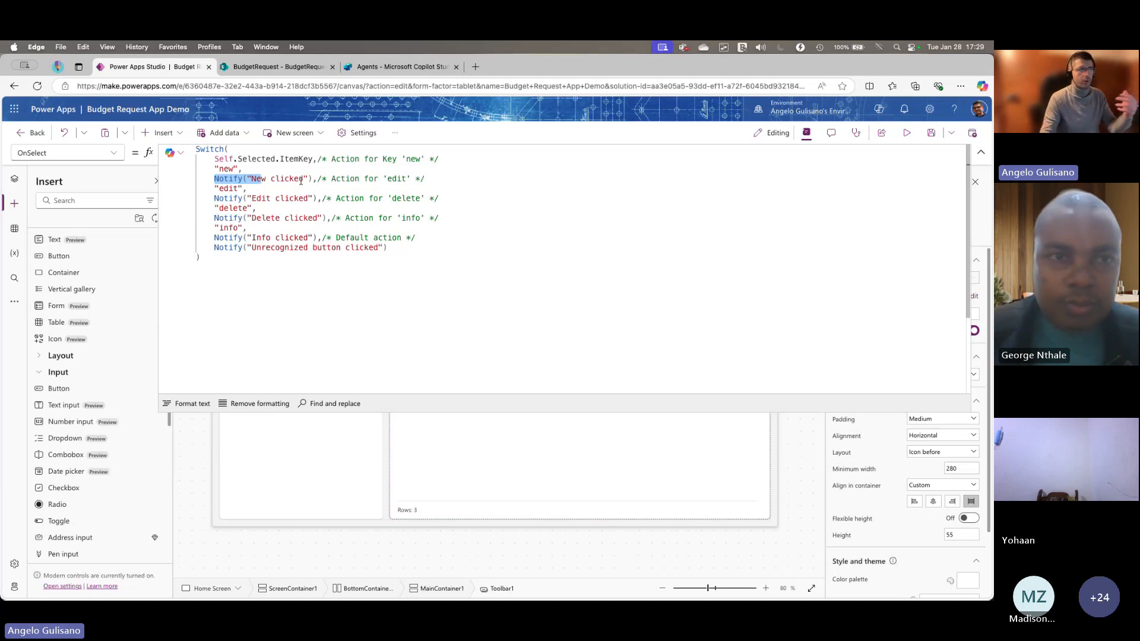
- Preview the app, test the toolbar's New, Edit and Info buttons, leave the preview and collapse the formula editor
click(908, 133)
click(393, 227)
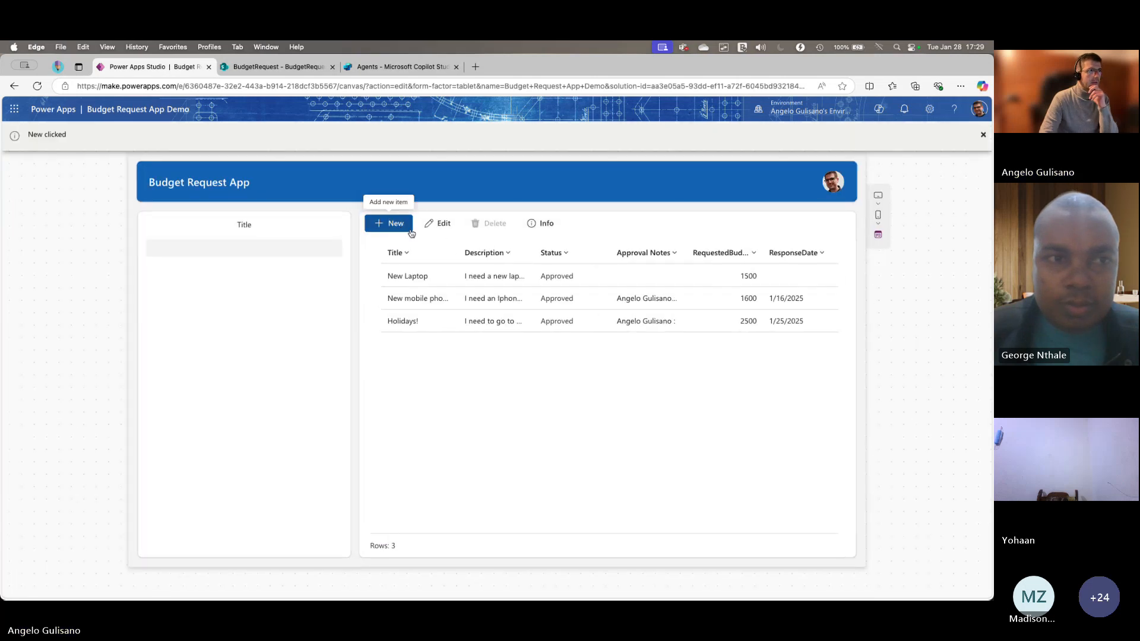
click(437, 227)
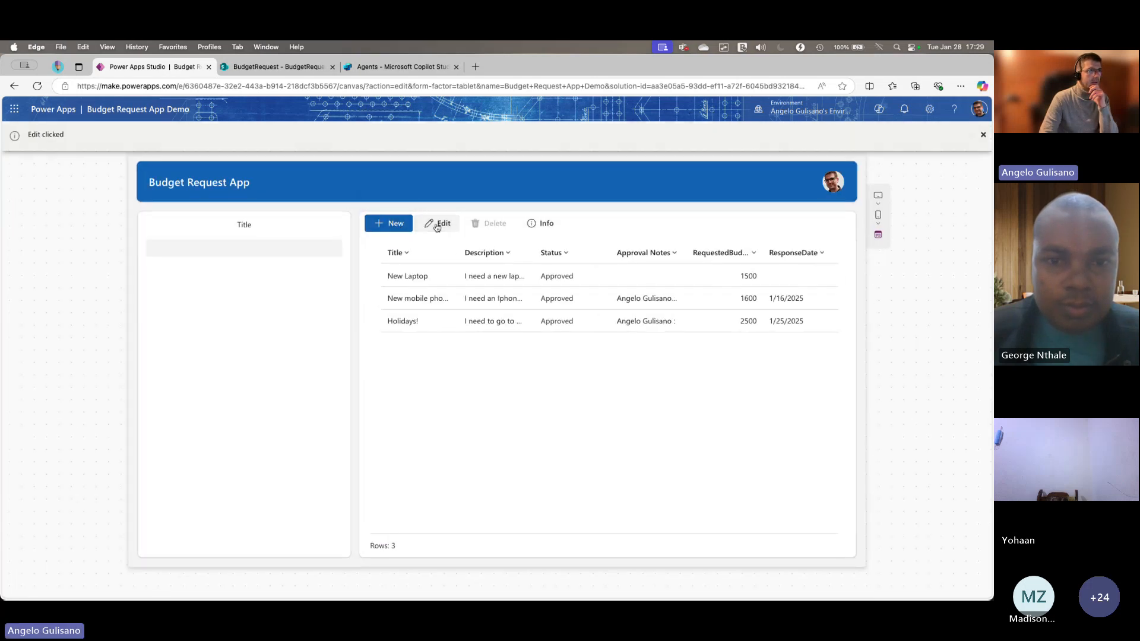
click(537, 226)
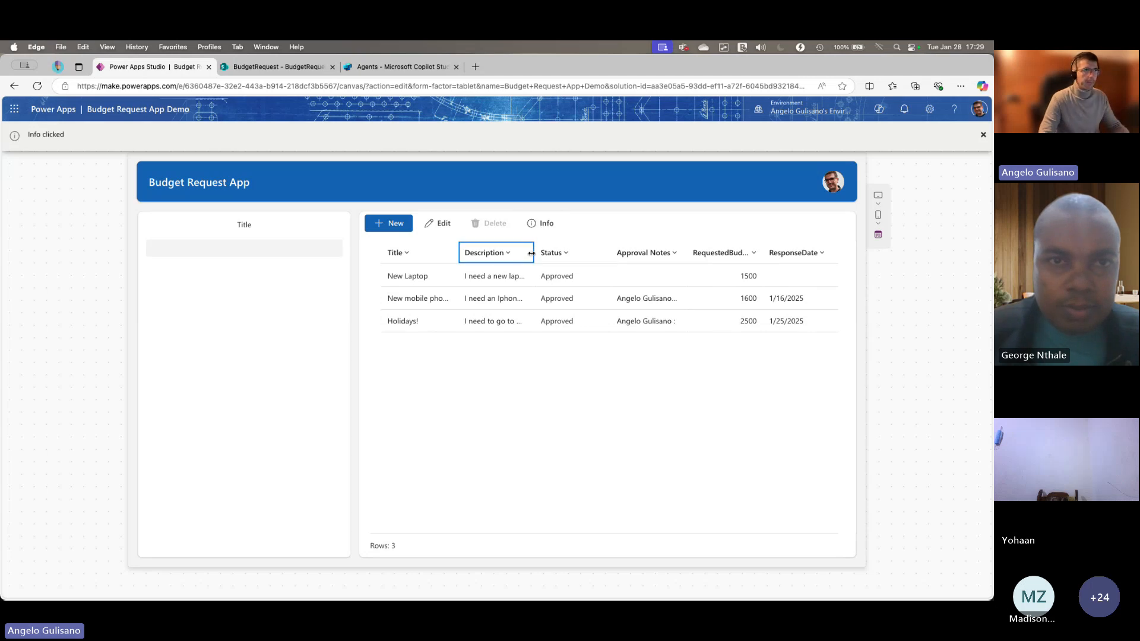
key(Escape)
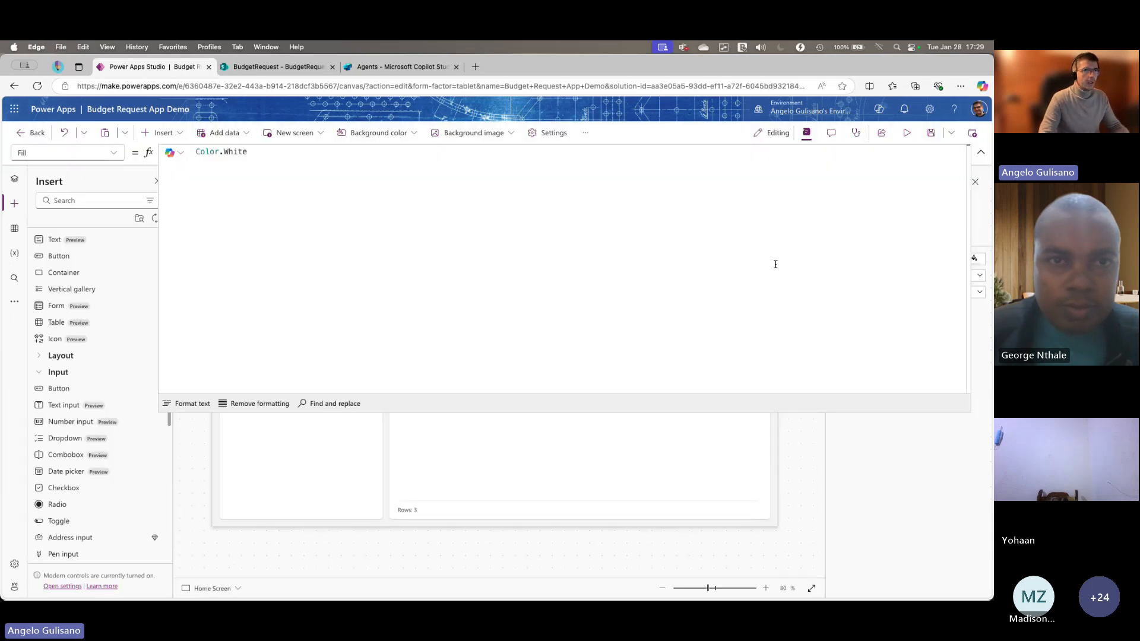
click(980, 156)
- Add a new screen with the Header and footer layout and delete the empty Screen1
click(14, 178)
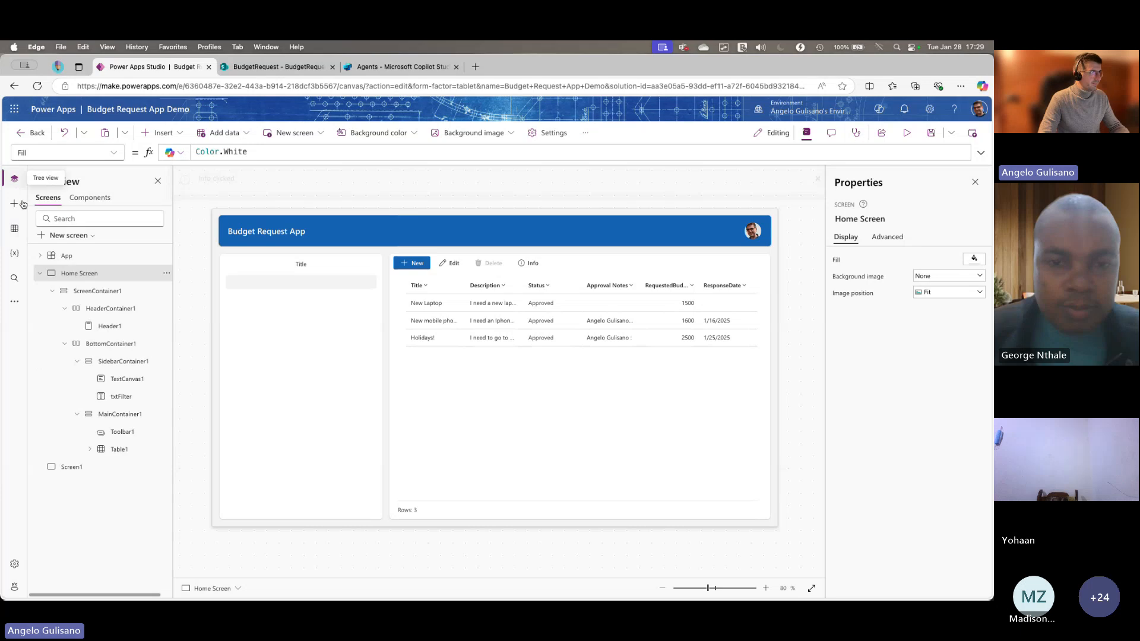
click(40, 274)
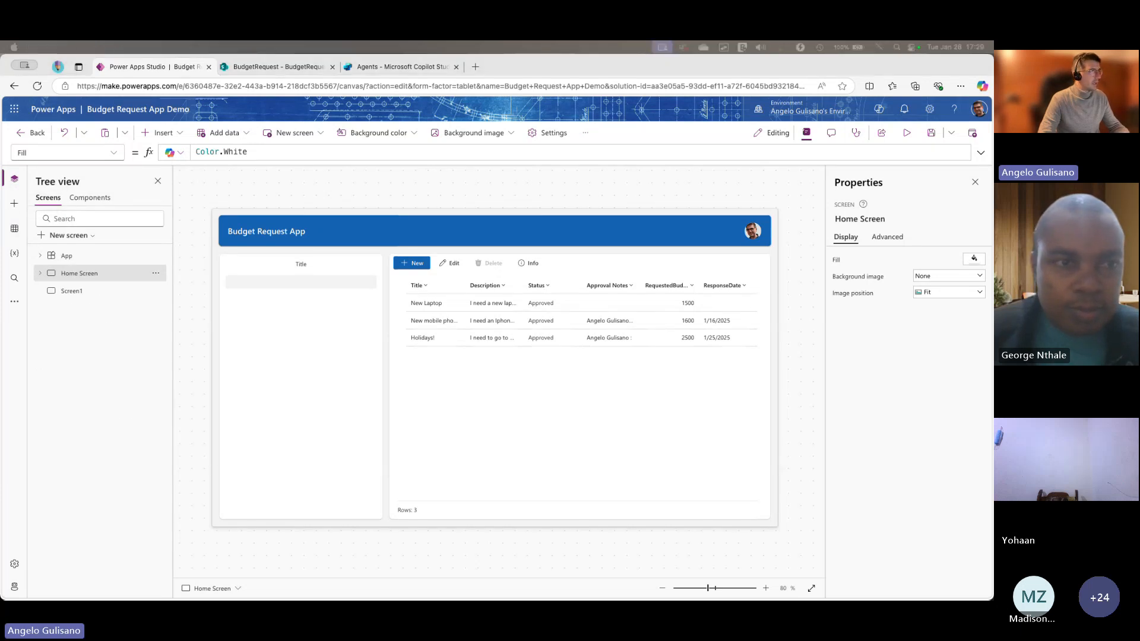
click(66, 236)
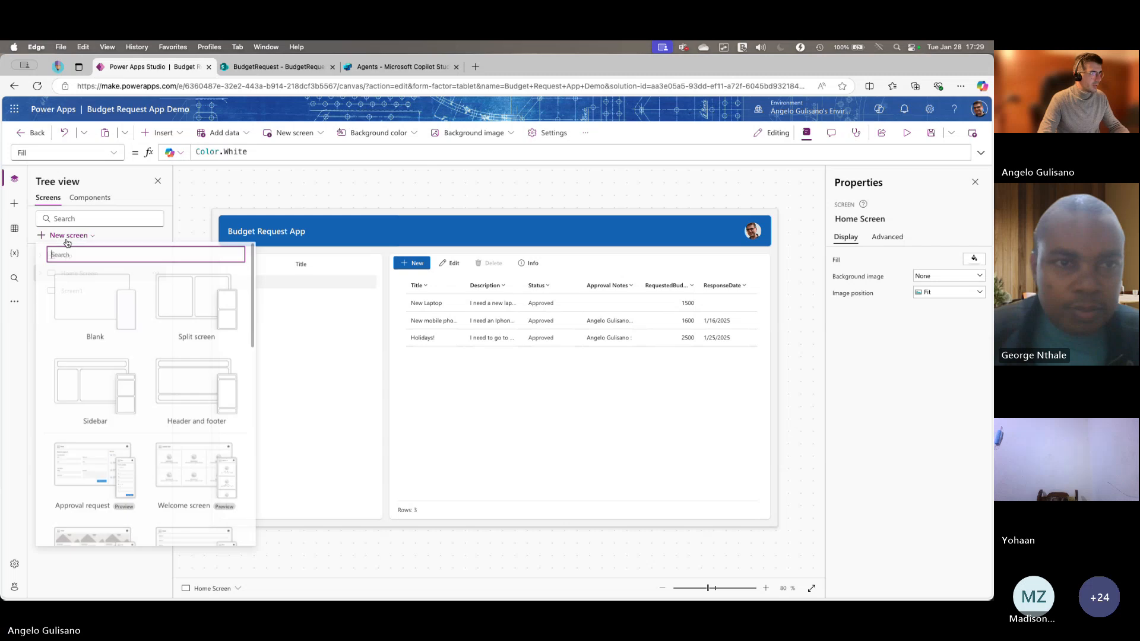
click(181, 383)
click(155, 291)
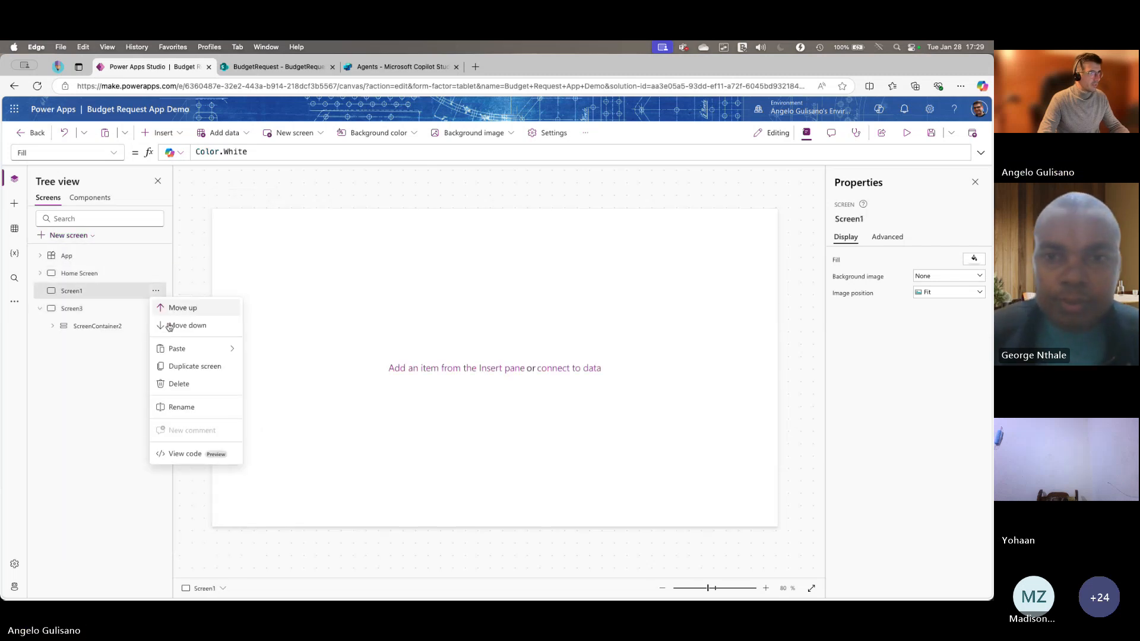
click(178, 384)
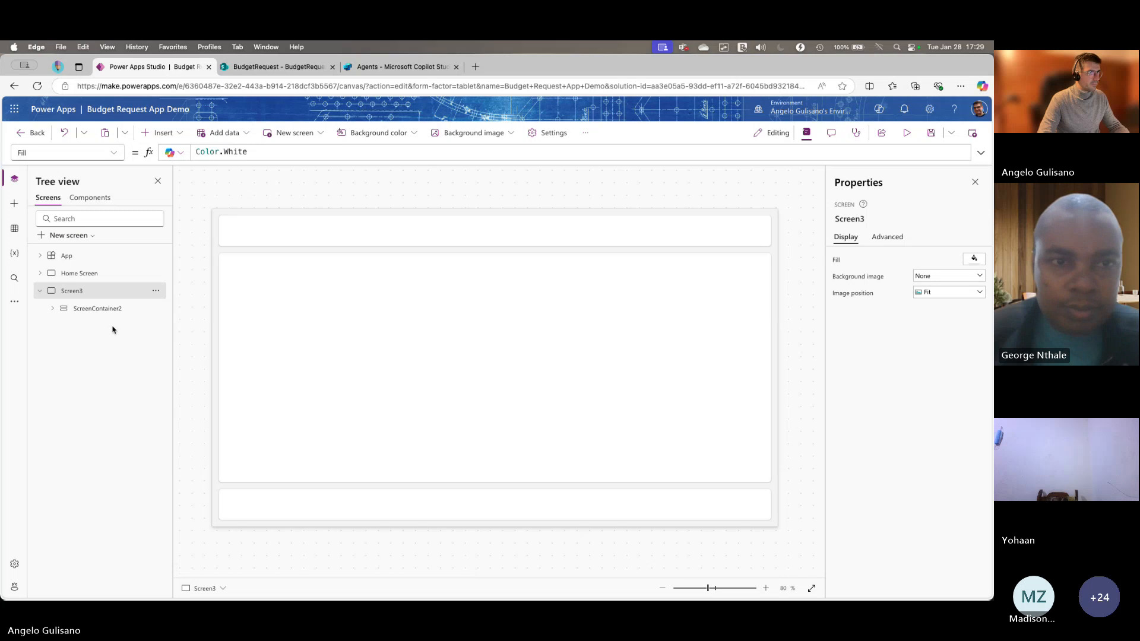
- Rename the new header-and-footer screen as Budget Request
click(840, 220)
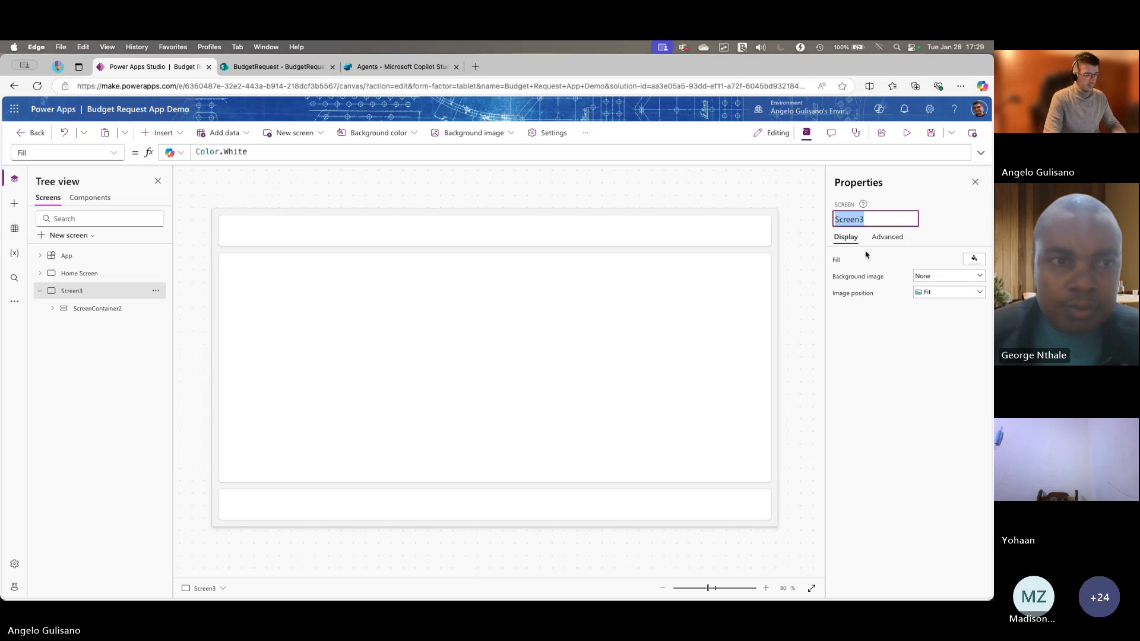
text(Budget Req)
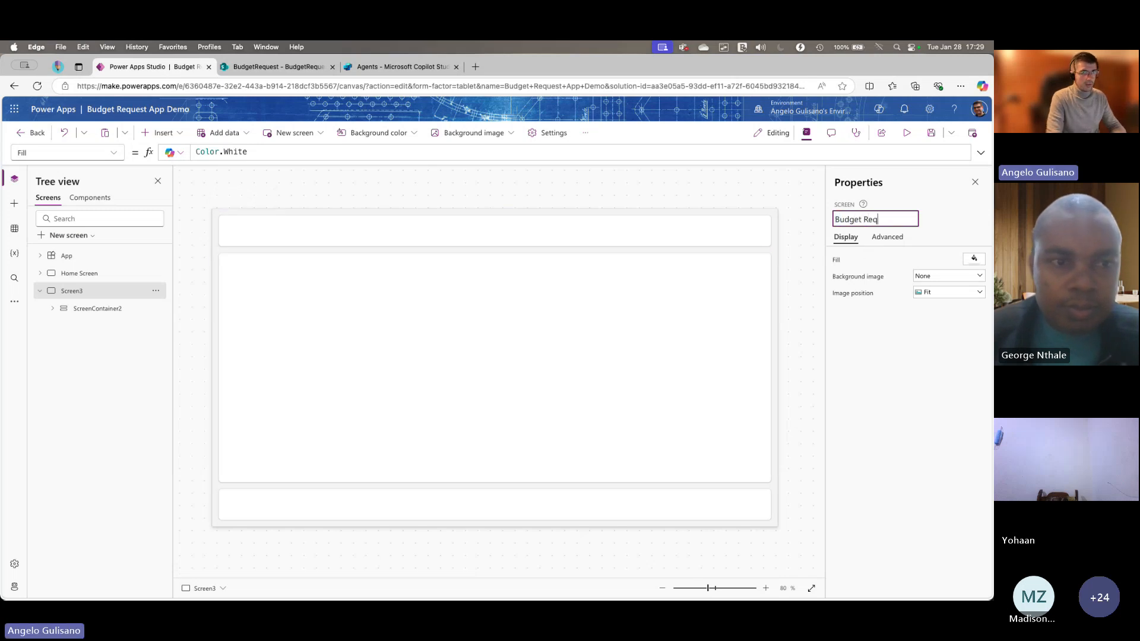
text(uest)
key(Return)
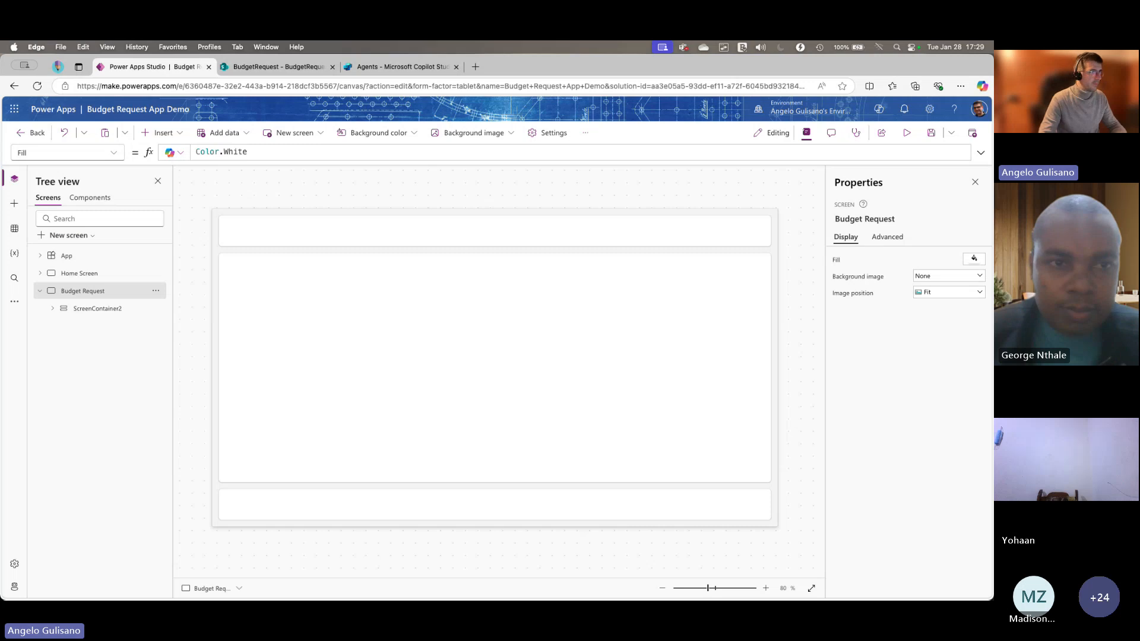
- Copy the Budget Request App header from the Home Screen into the header container of the Budget Request screen
click(130, 274)
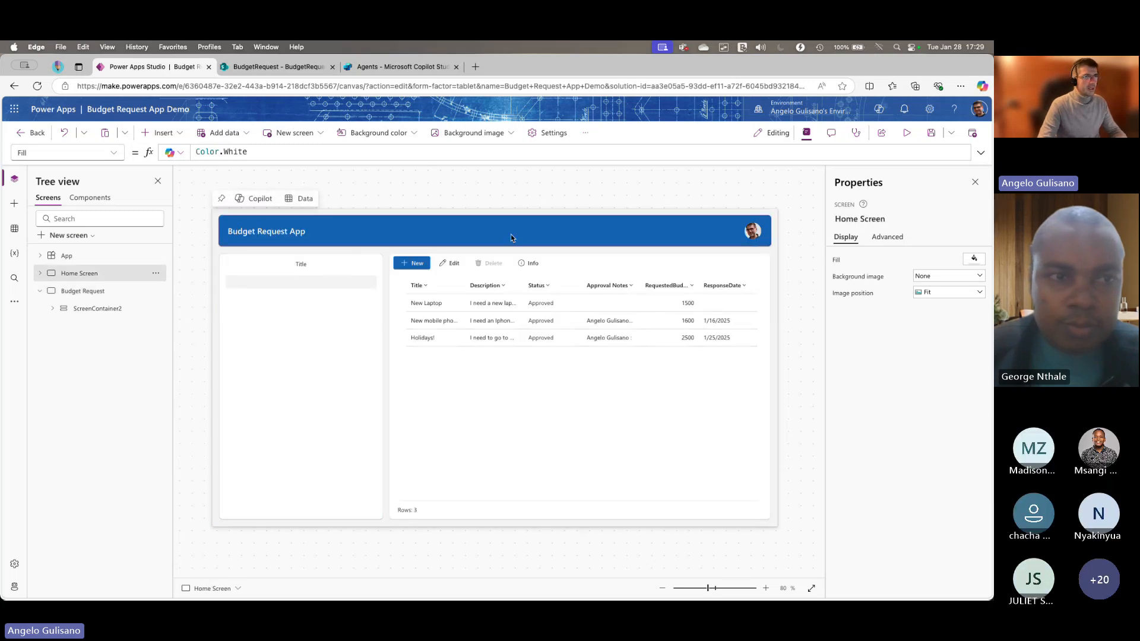
click(530, 232)
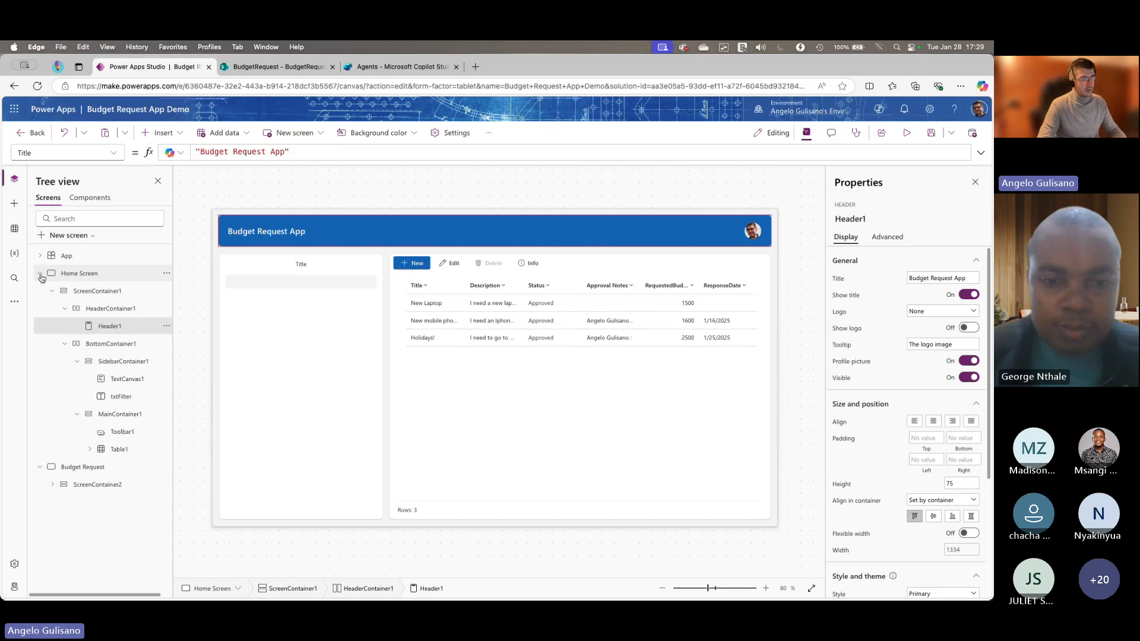
key(super+v)
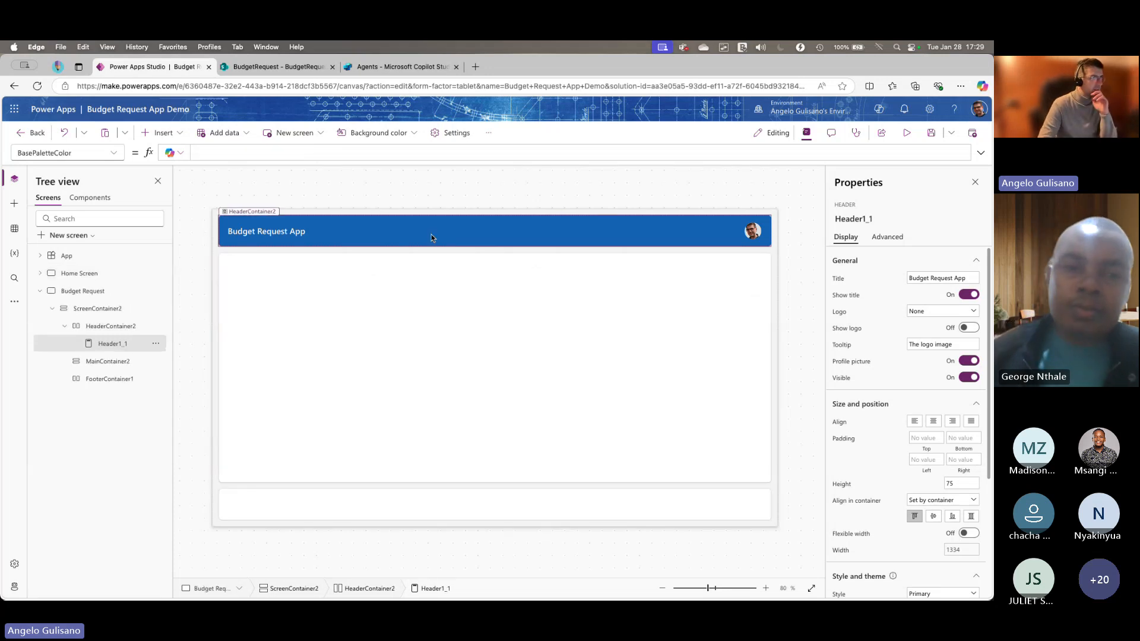
- Insert a button into the footer container of the Budget Request screen
click(70, 275)
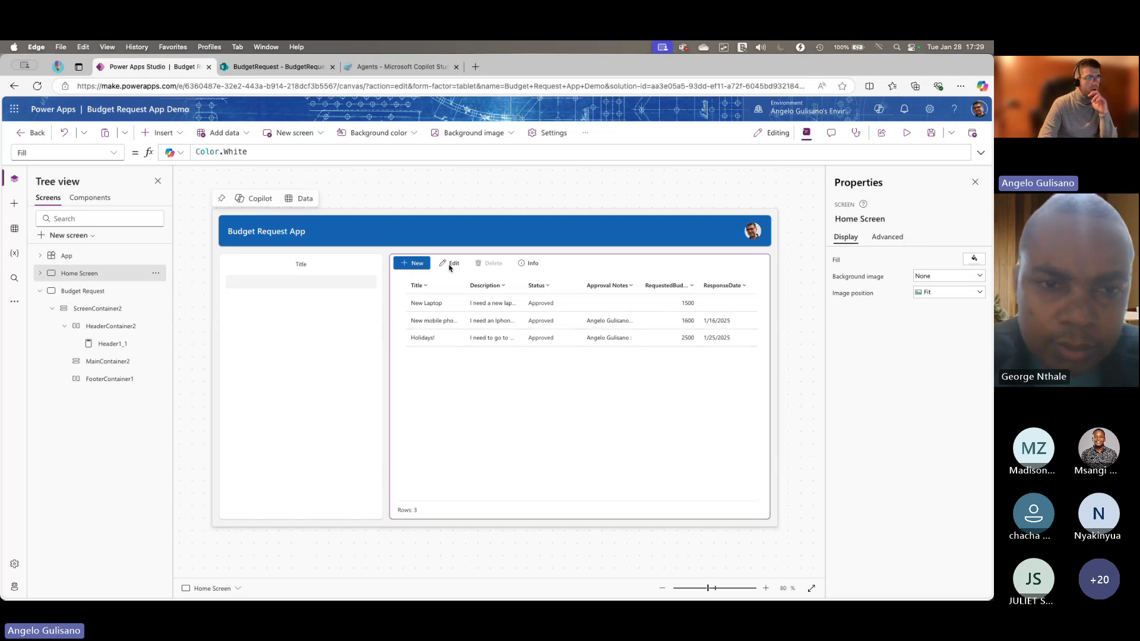
click(72, 291)
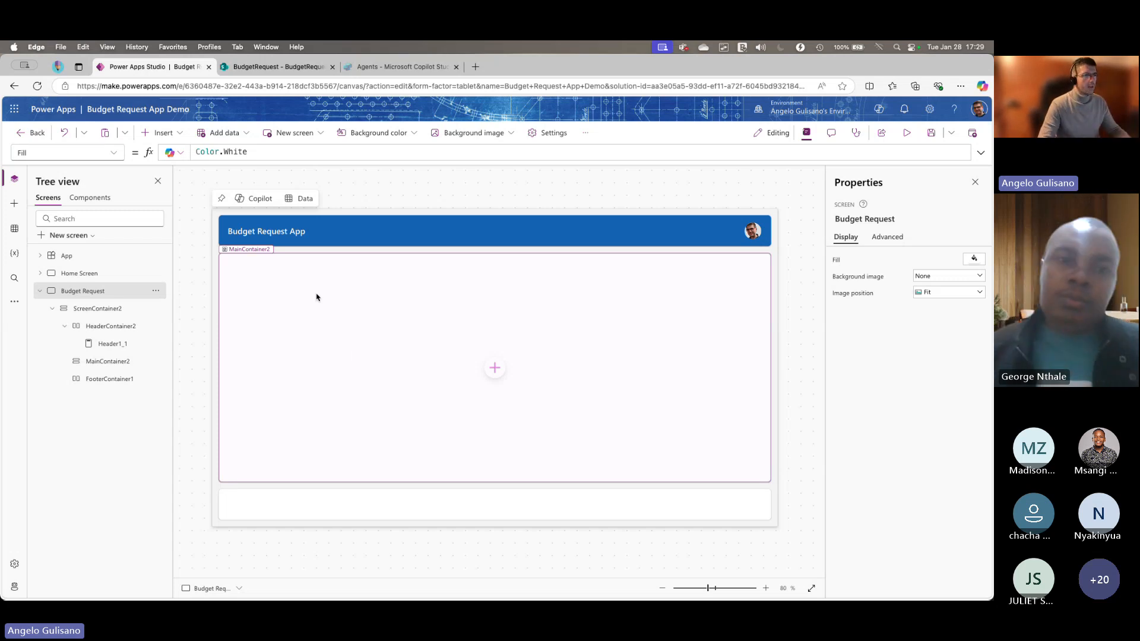
click(471, 504)
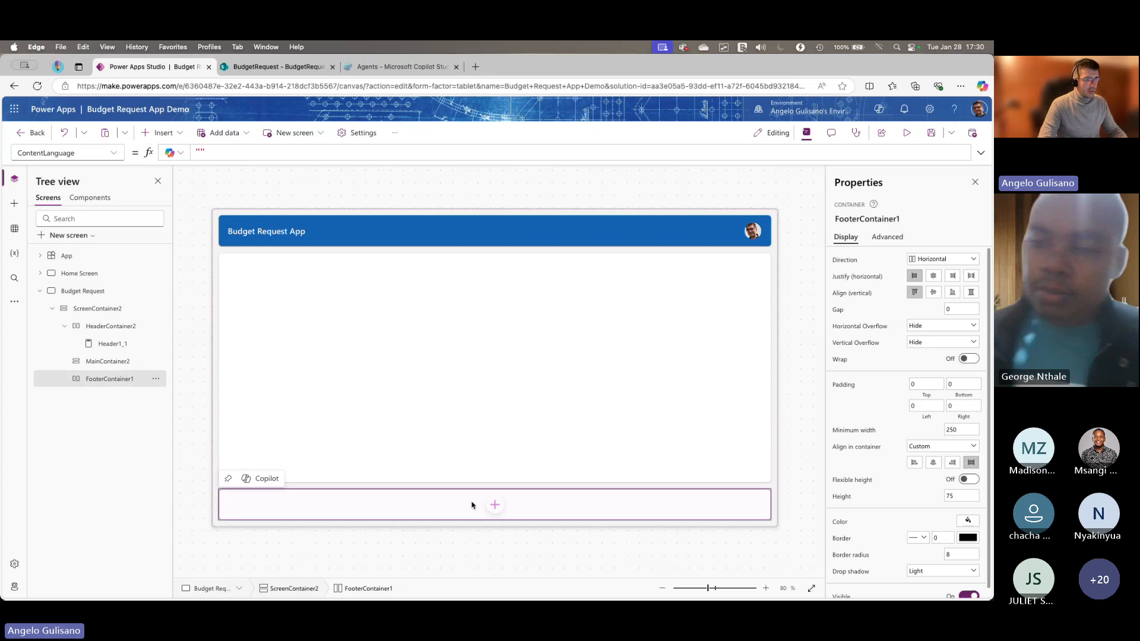
click(495, 504)
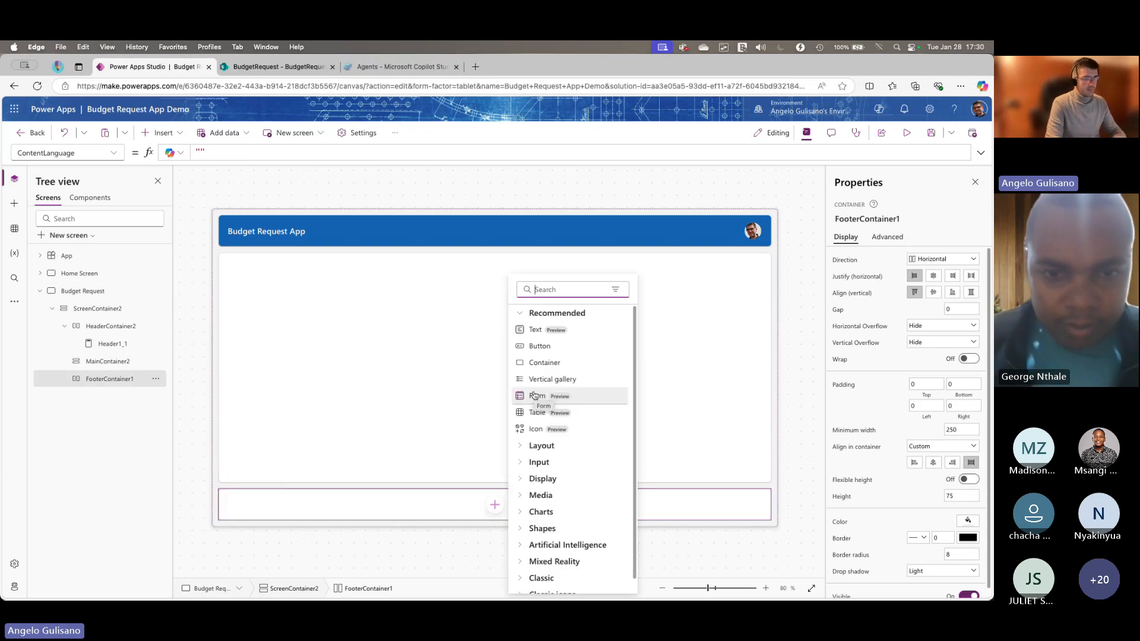
text(butt)
click(543, 331)
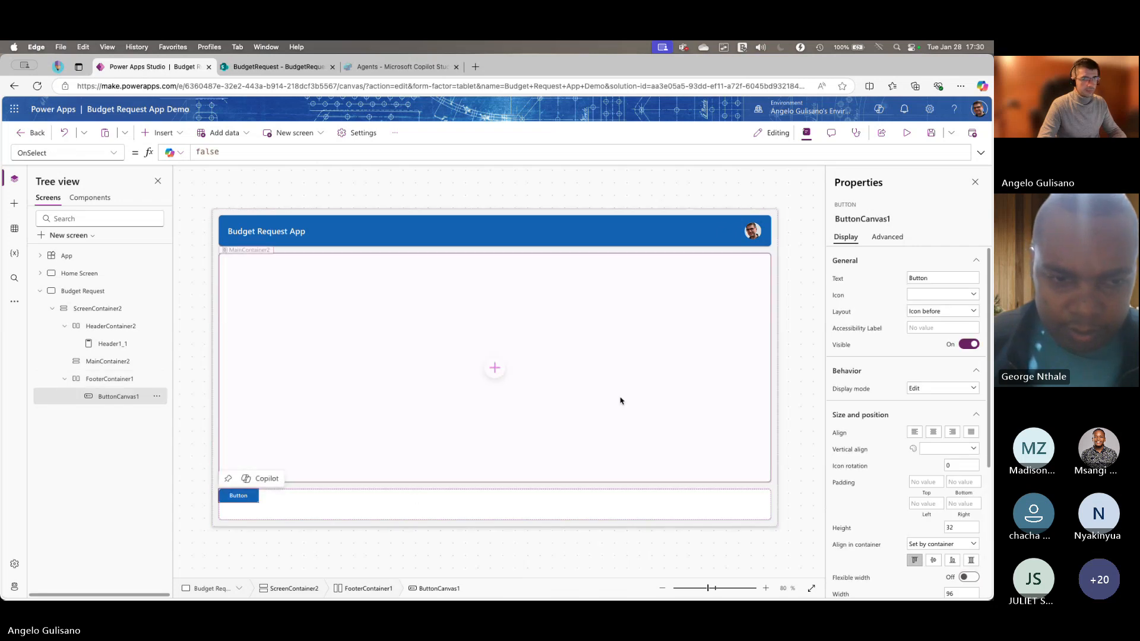
- Rename the footer button as btnSave, set its text to Save and give it the Save icon
click(870, 221)
text(btnSave)
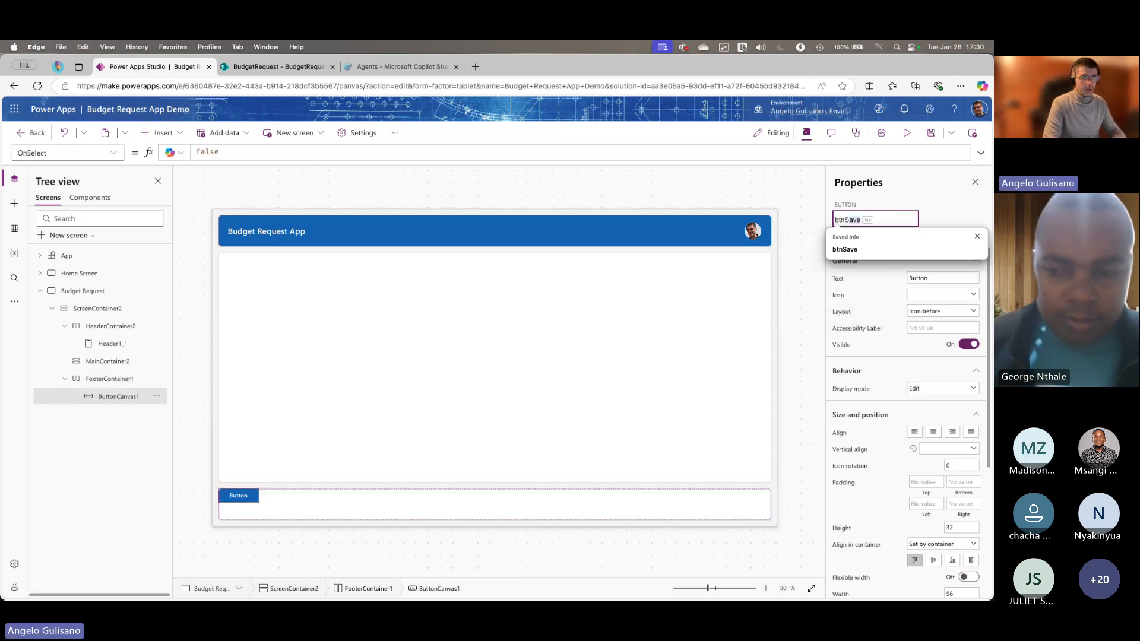
key(Return)
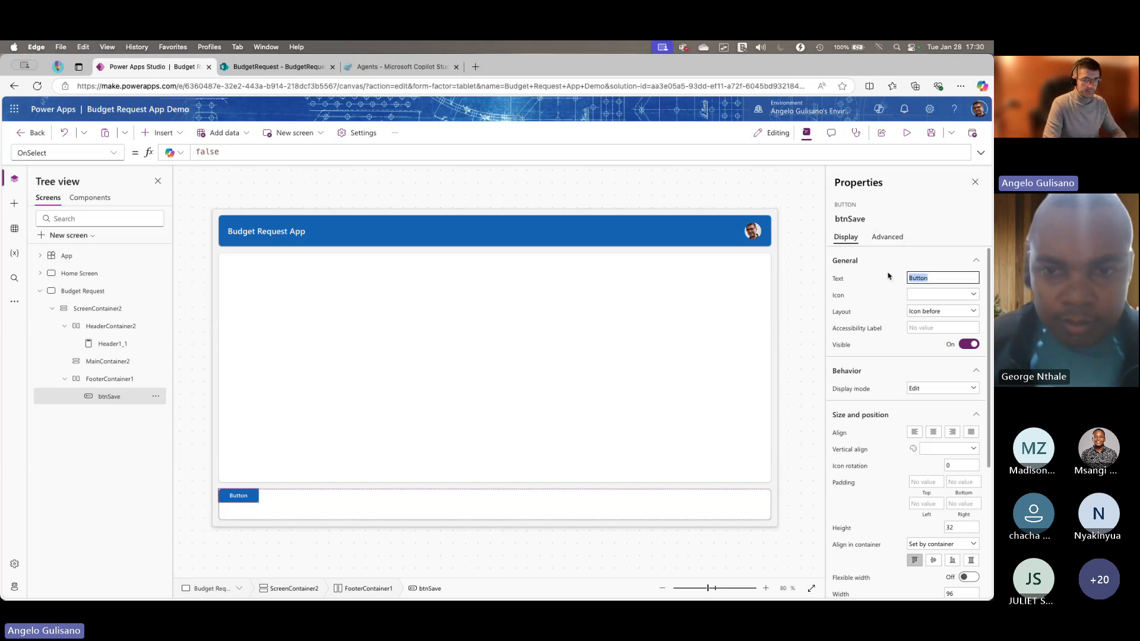
text(Save)
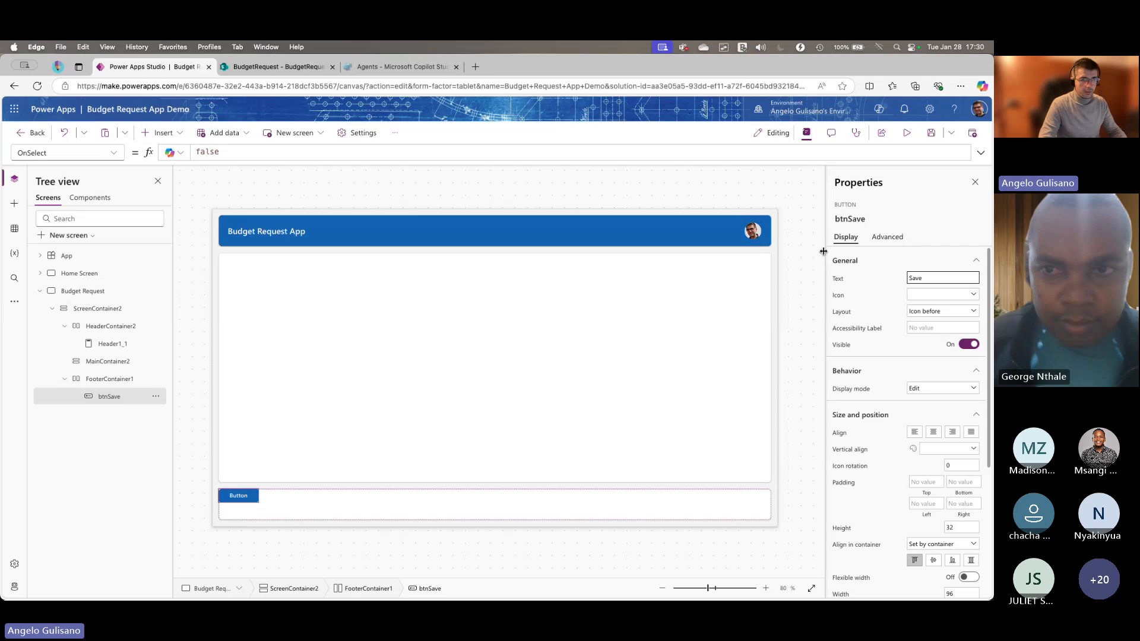
click(927, 294)
text(sa)
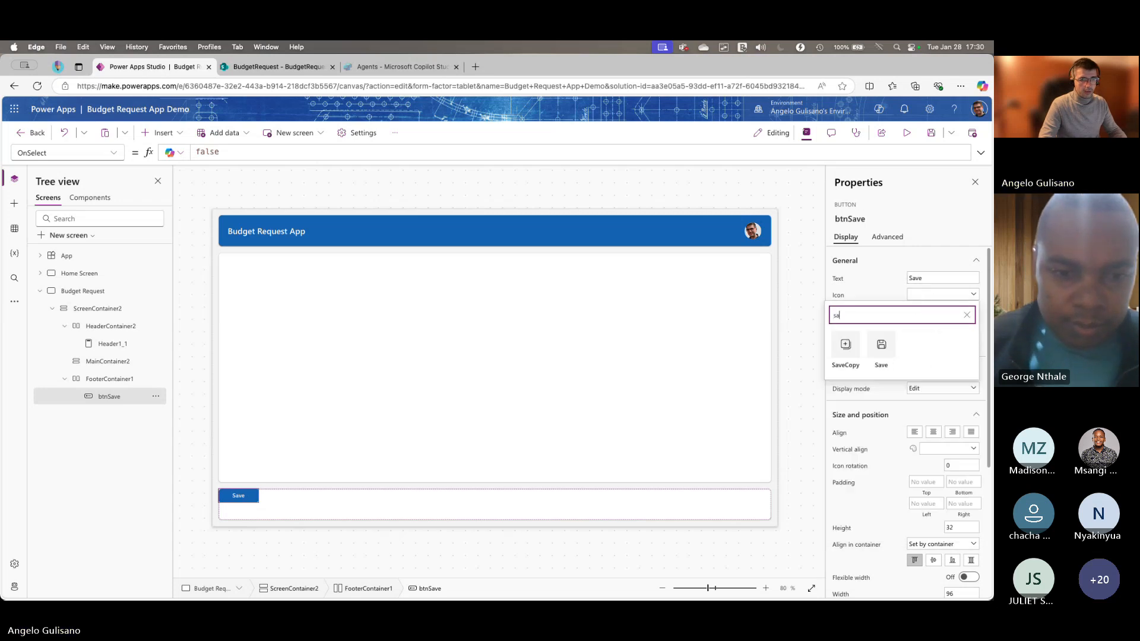
click(887, 356)
- Duplicate the Save button inside the footer container and rename the copy as btnCancel
click(269, 503)
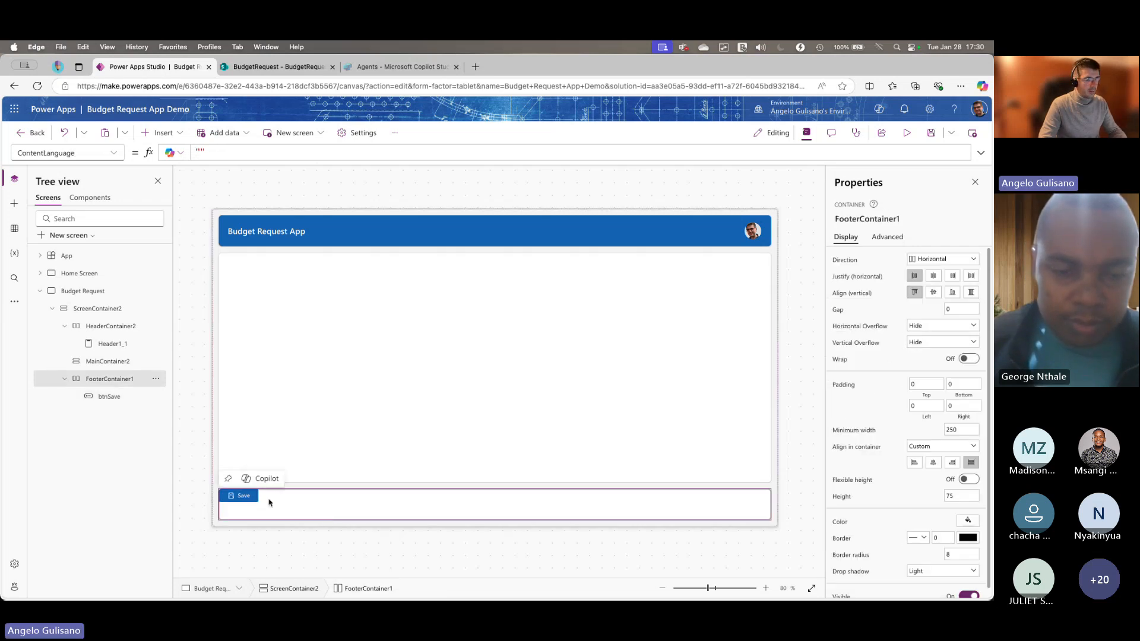
click(257, 501)
key(ctrl+c)
key(ctrl+v)
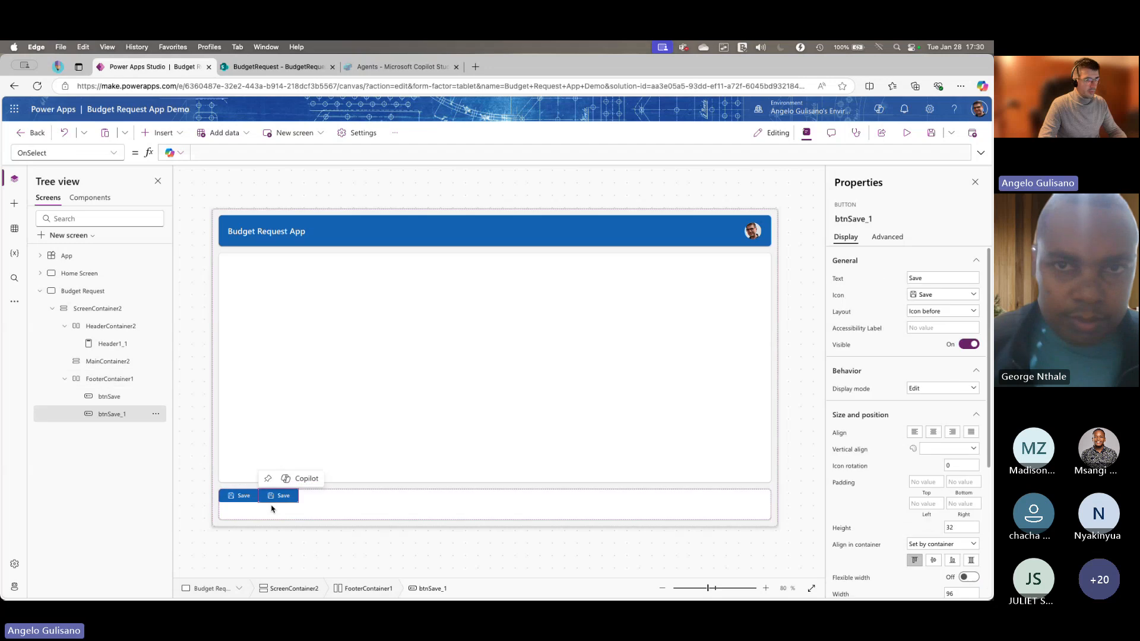
click(858, 221)
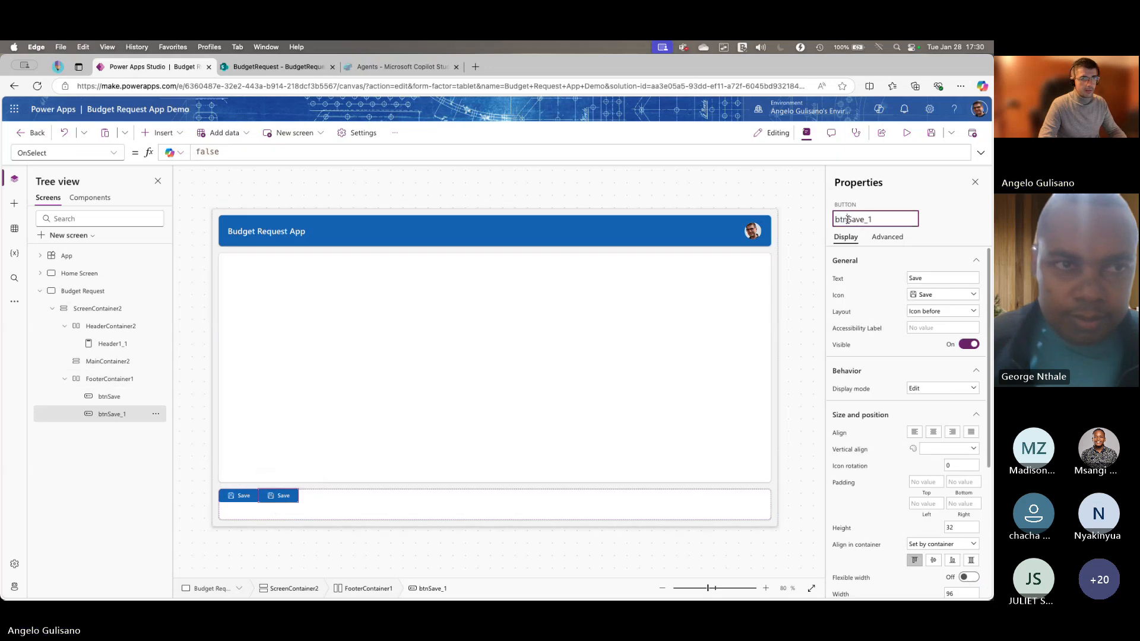
key(BackSpace)
key(BackSpace)
key(BackSpace)
key(BackSpace)
key(BackSpace)
key(BackSpace)
text(Camceo)
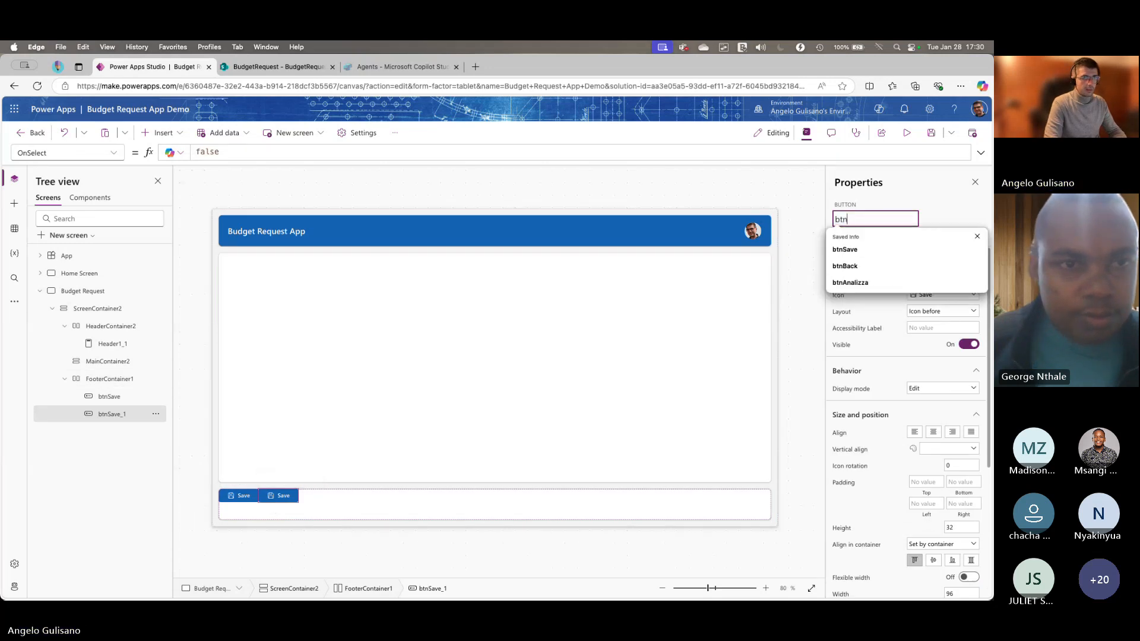
key(BackSpace)
key(BackSpace)
key(BackSpace)
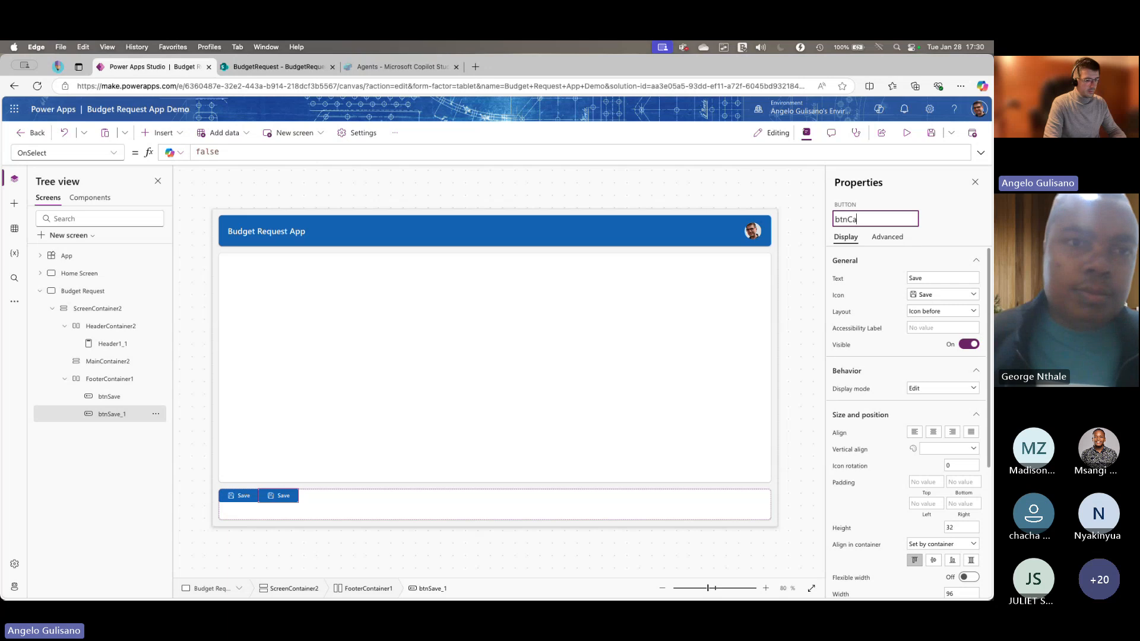
text(ncel)
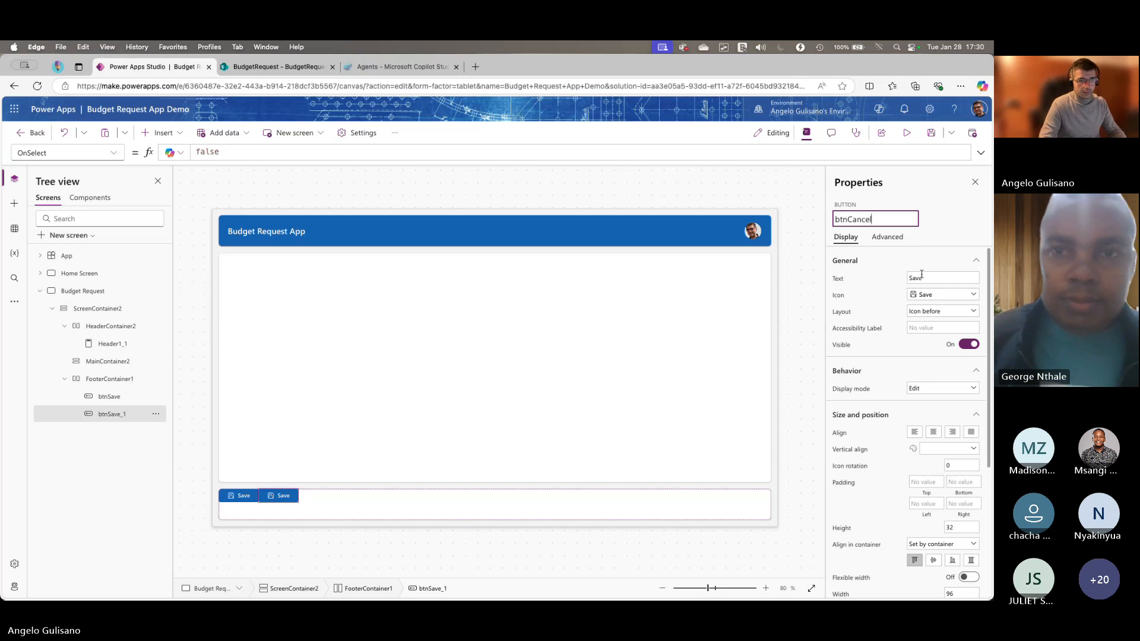
- Set the btnCancel button's text to Cancel and its icon to ArrowLeft
click(921, 278)
text(Cancel)
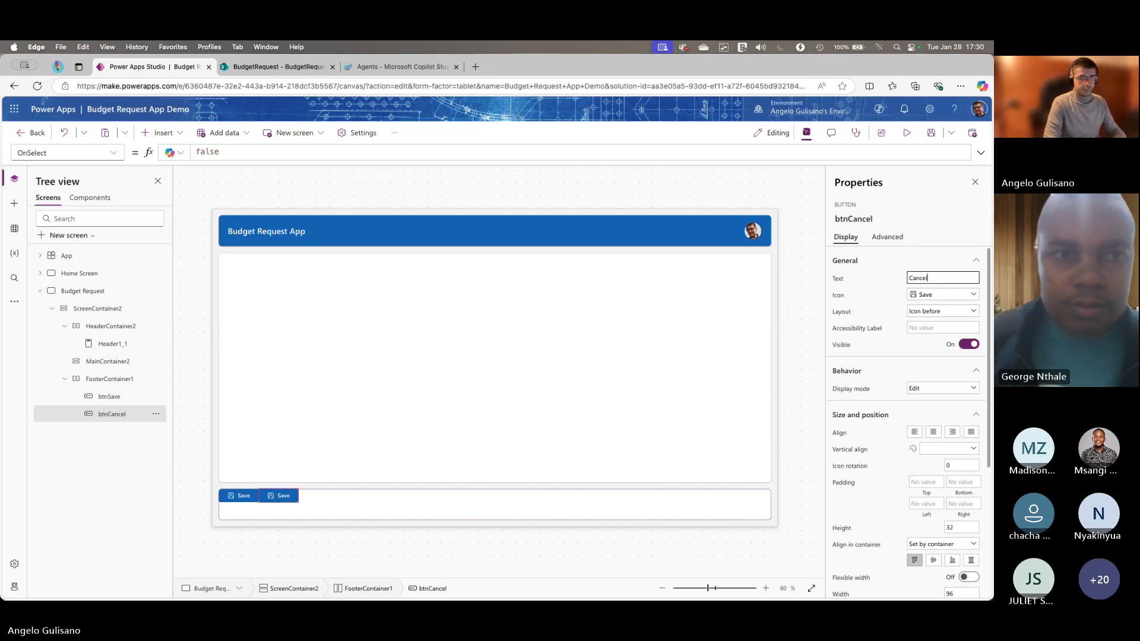
click(932, 294)
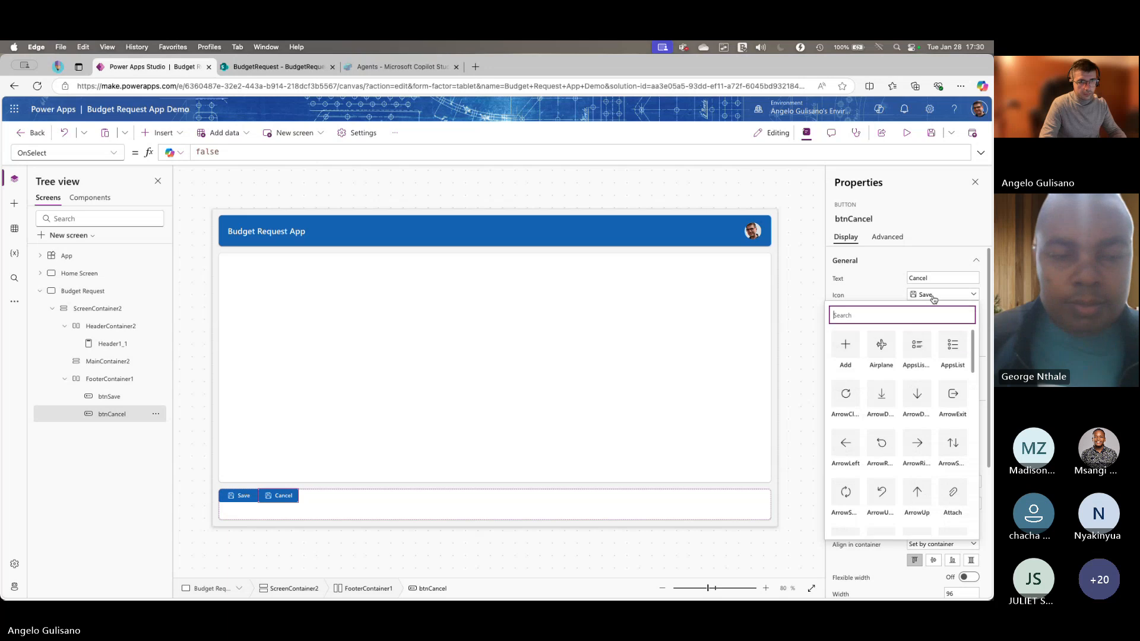
click(845, 445)
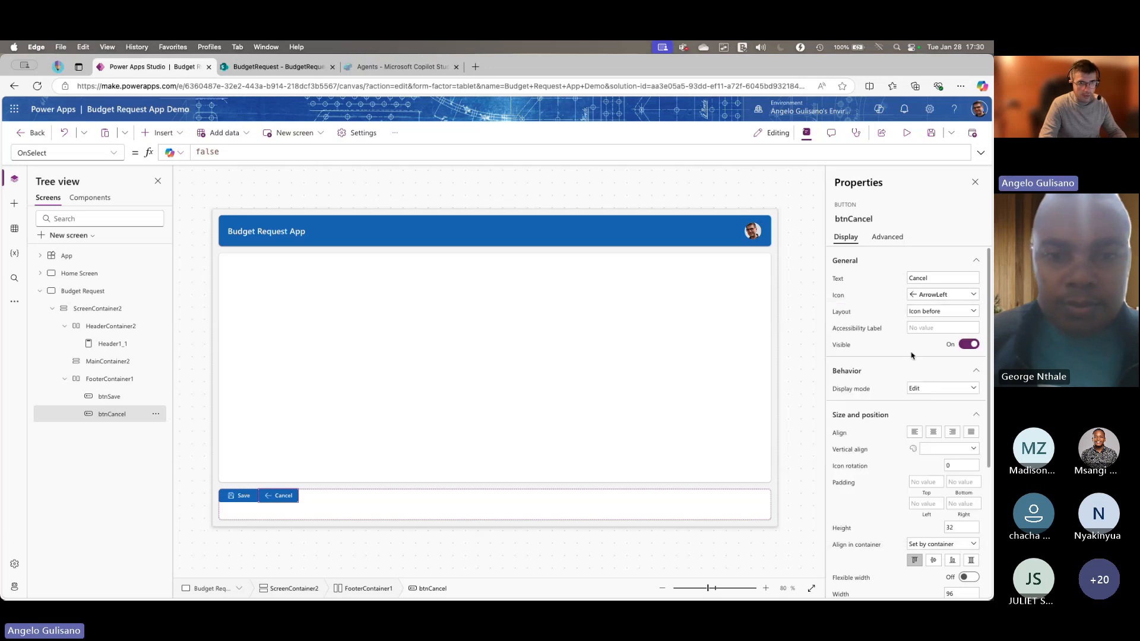
- Center the footer container's buttons horizontally and vertically and set the gap between them to 50
click(677, 501)
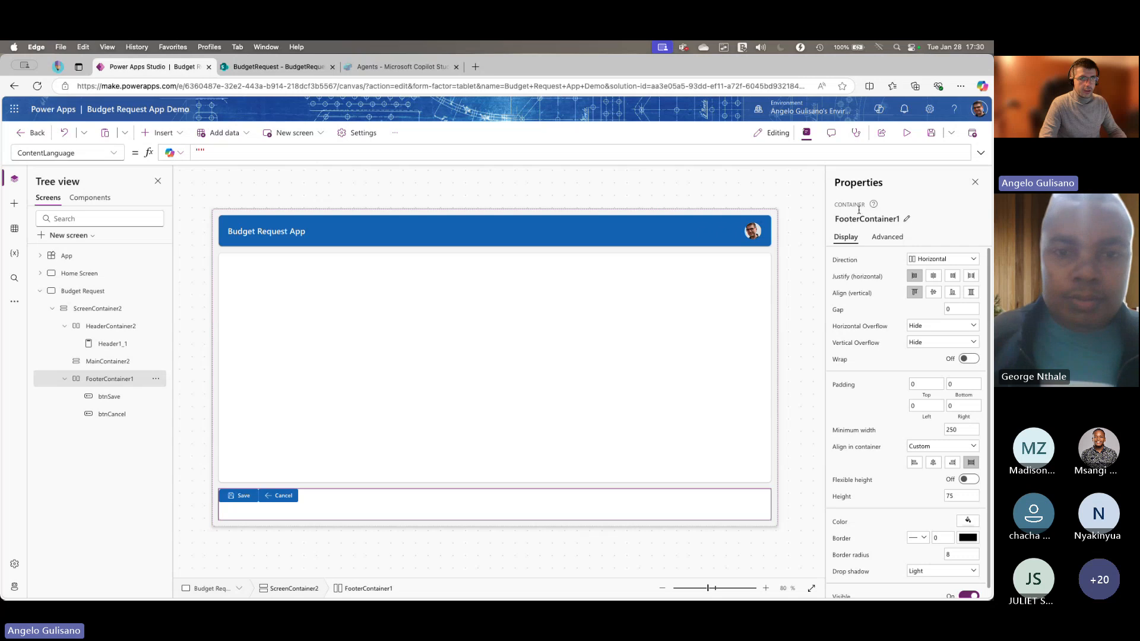
click(932, 293)
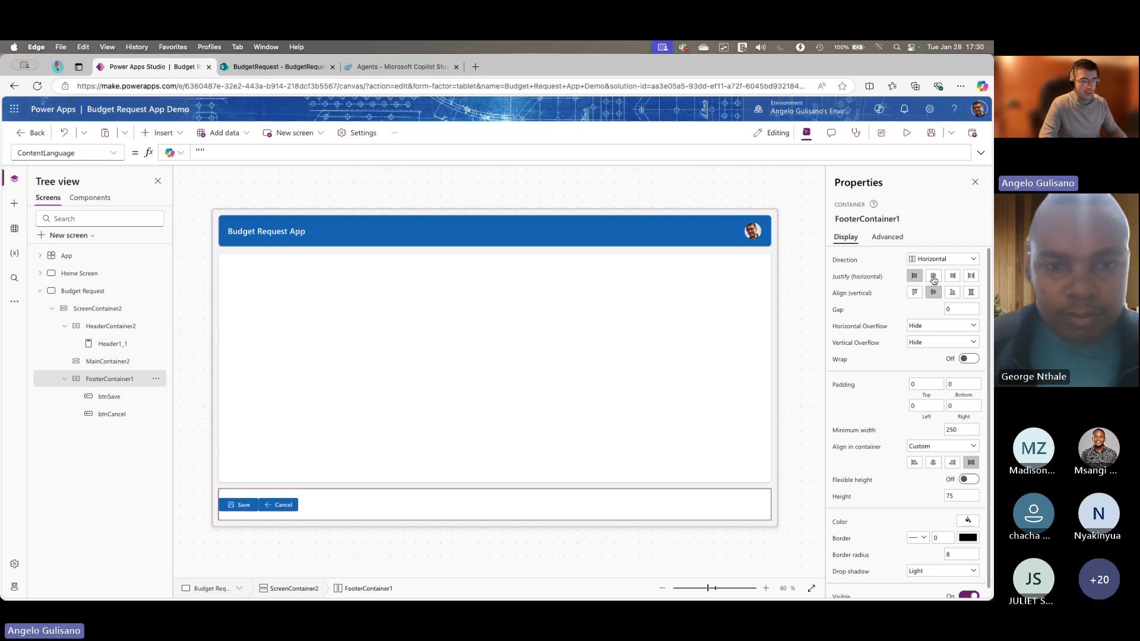
click(933, 277)
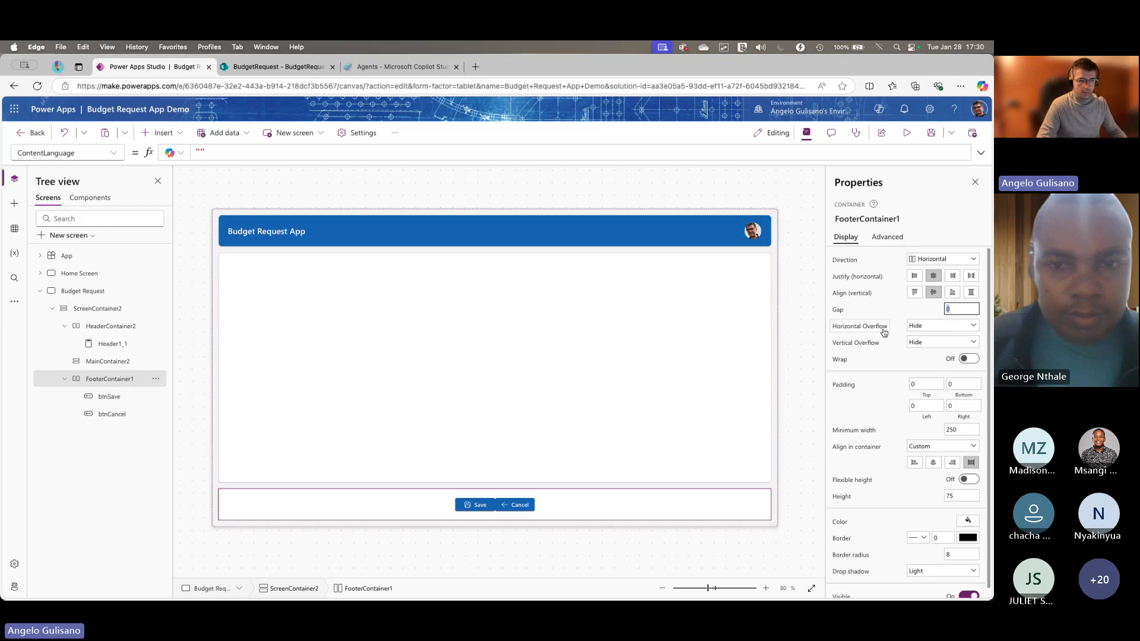
text(25)
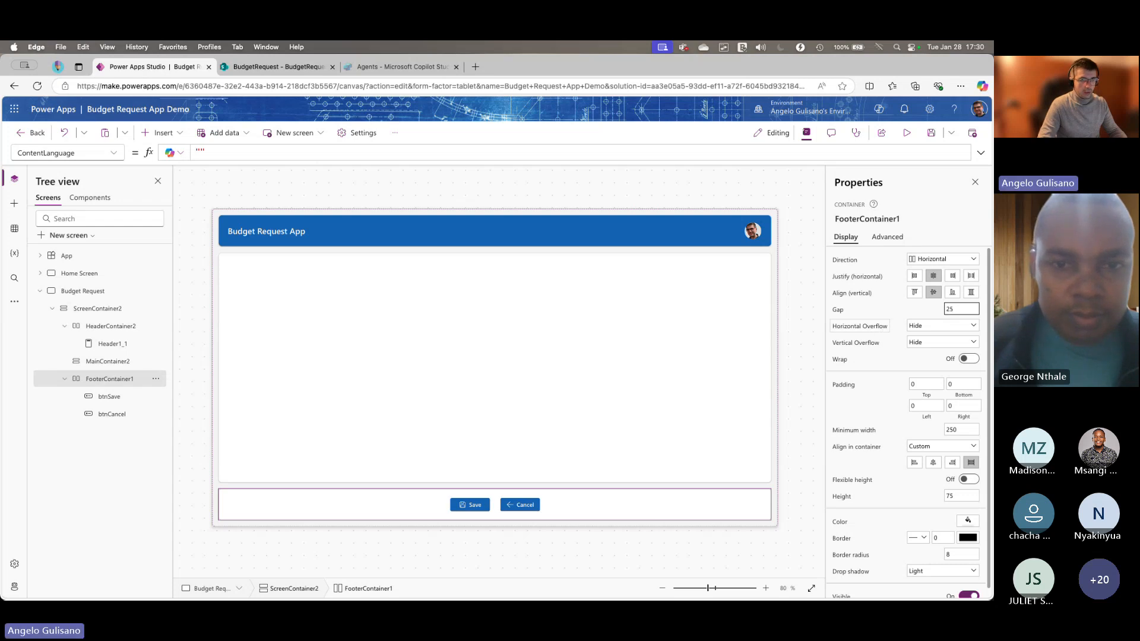
click(883, 329)
click(960, 310)
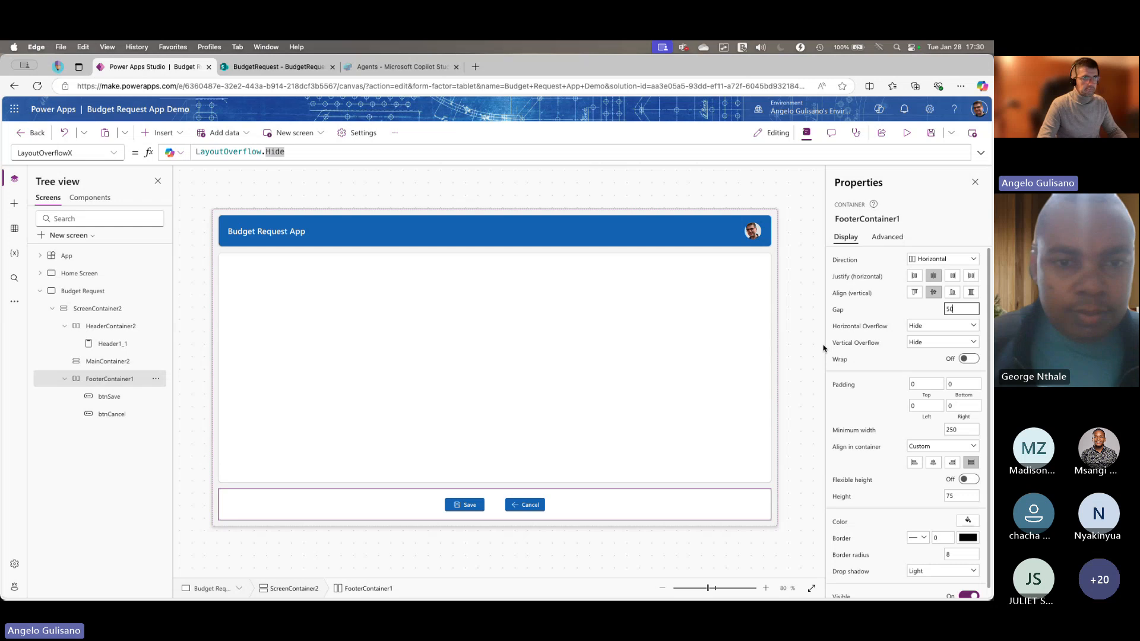
click(554, 194)
- Set the Cancel button's OnSelect formula to Back()
click(524, 507)
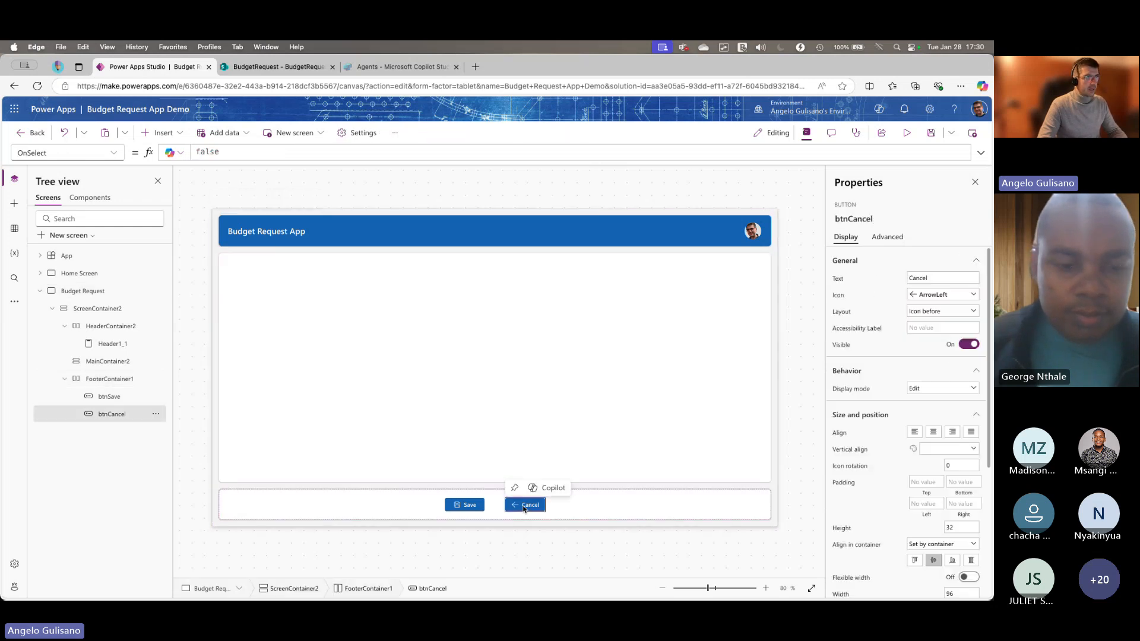
click(220, 153)
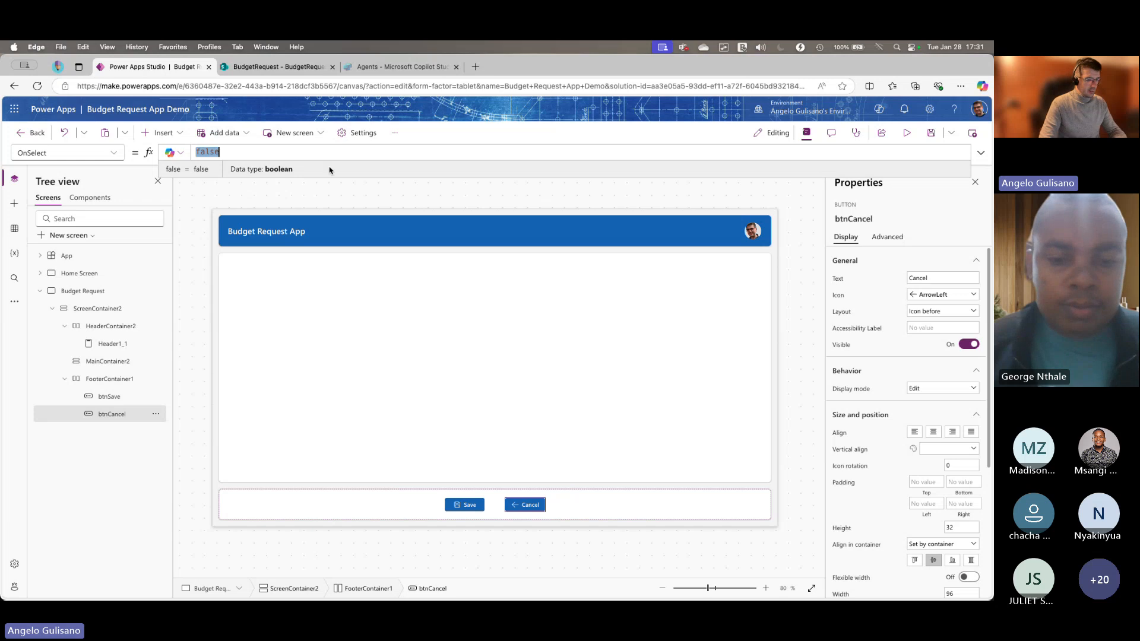
text(back())
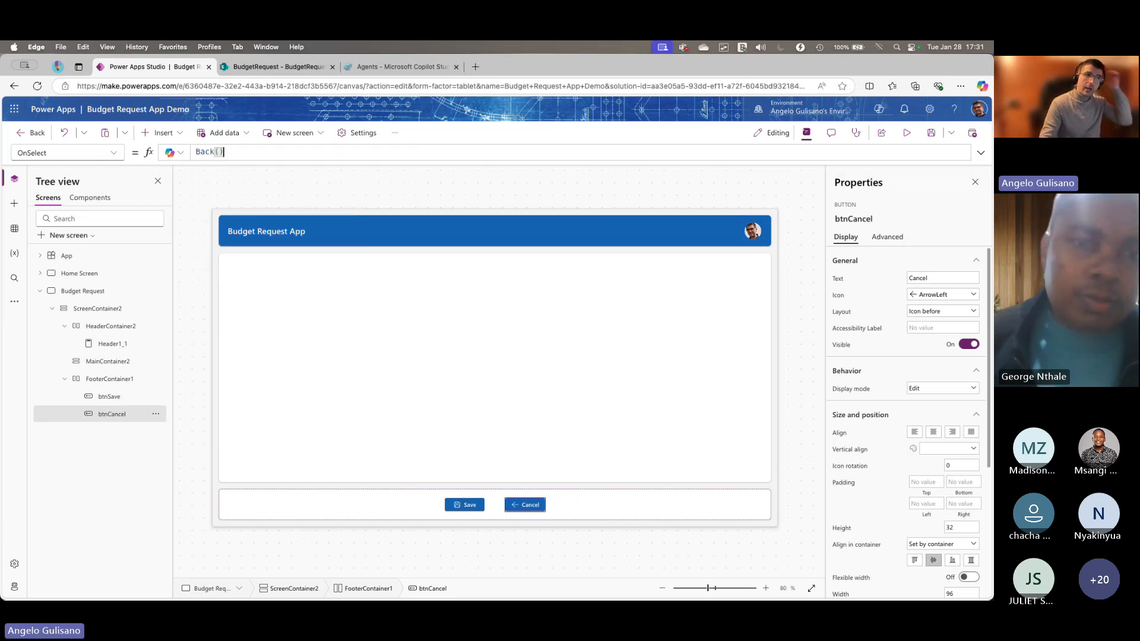
click(333, 181)
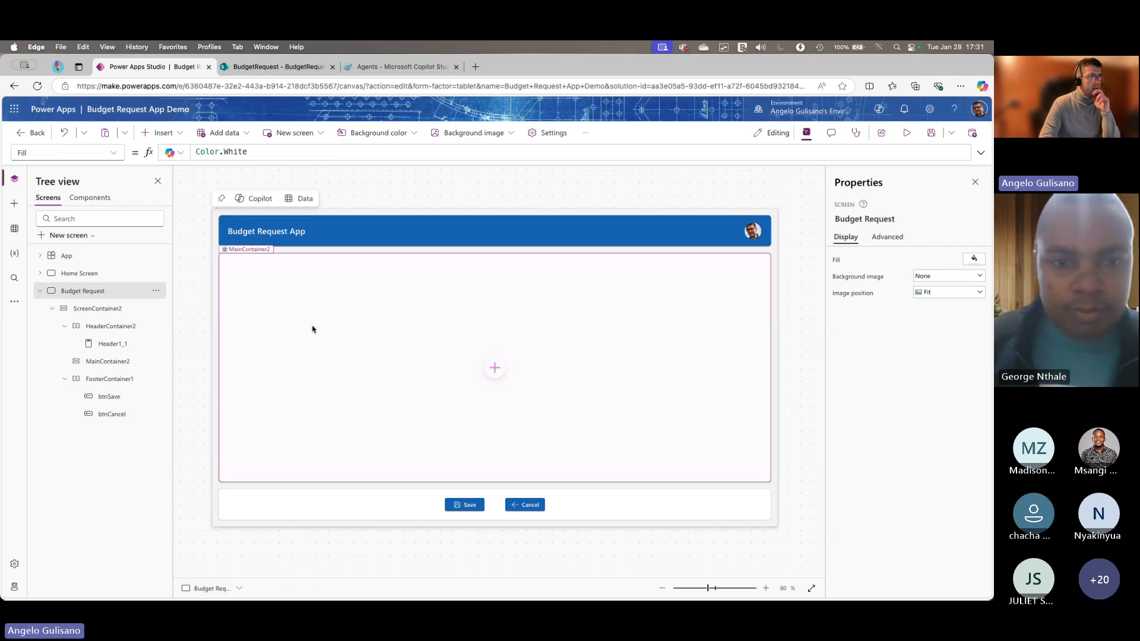
- Insert a Form into the main container of the Budget Request screen and connect it to the BudgetRequest data source
click(488, 368)
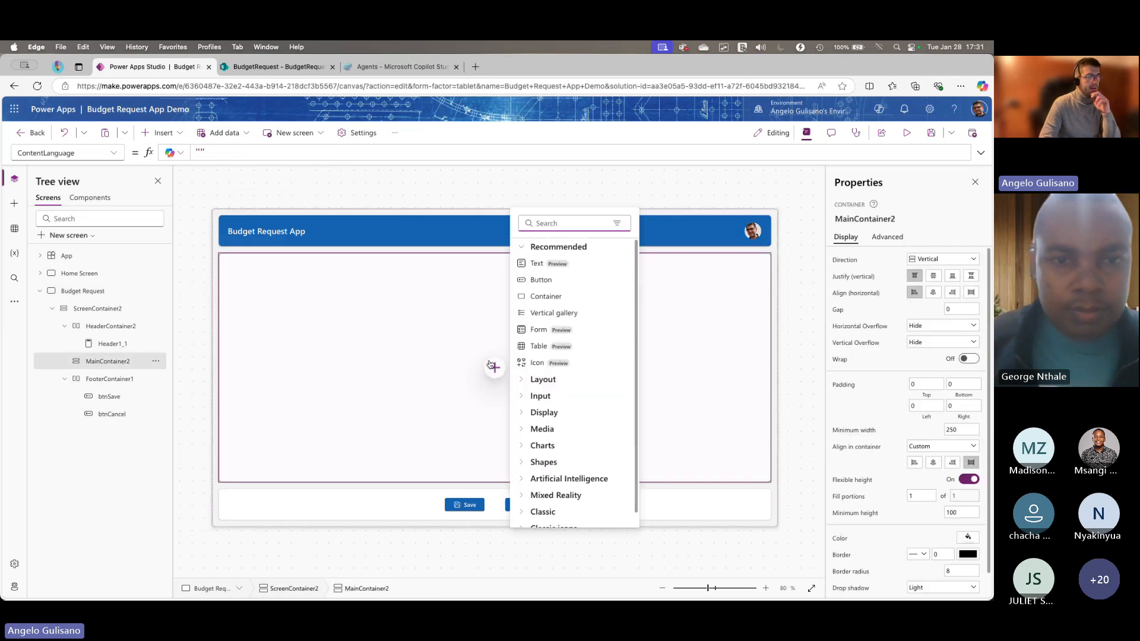
text(form)
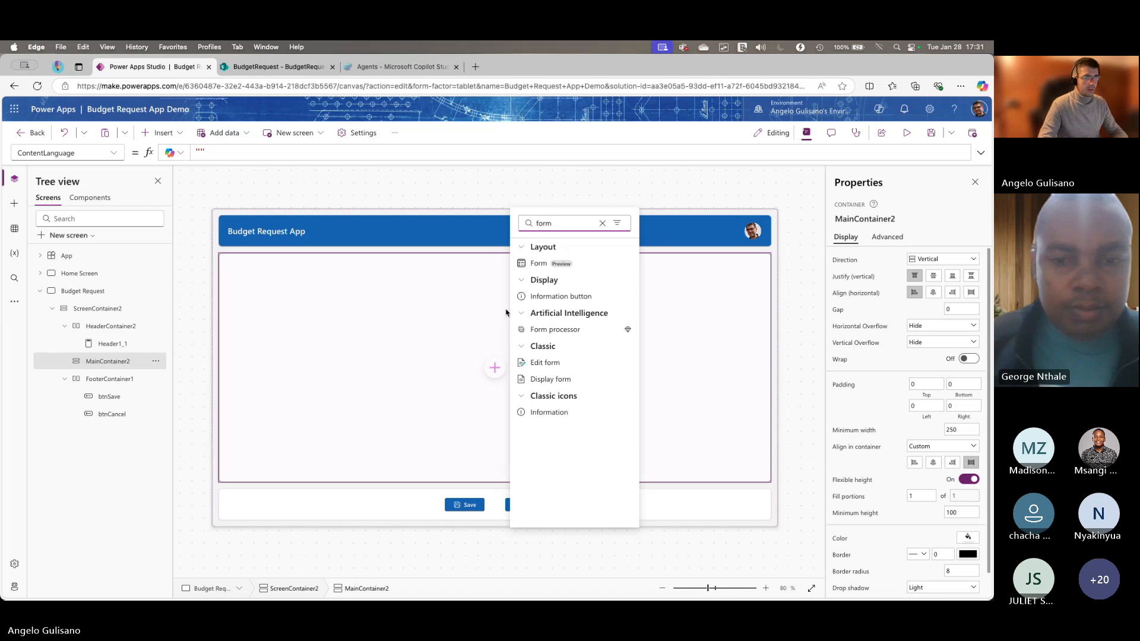
click(536, 266)
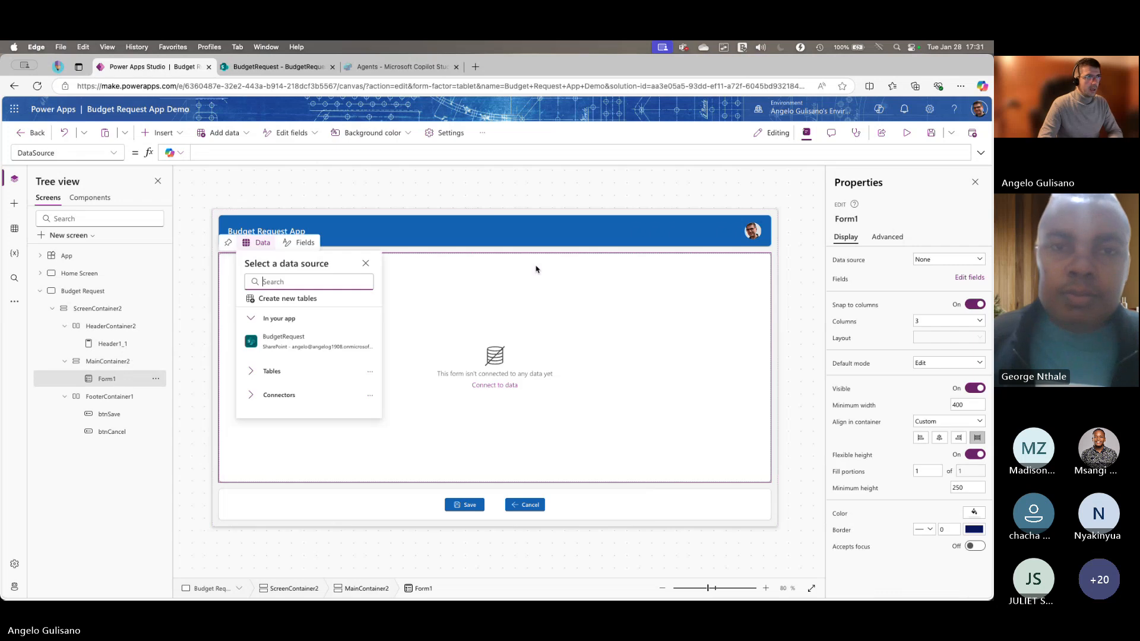
click(313, 342)
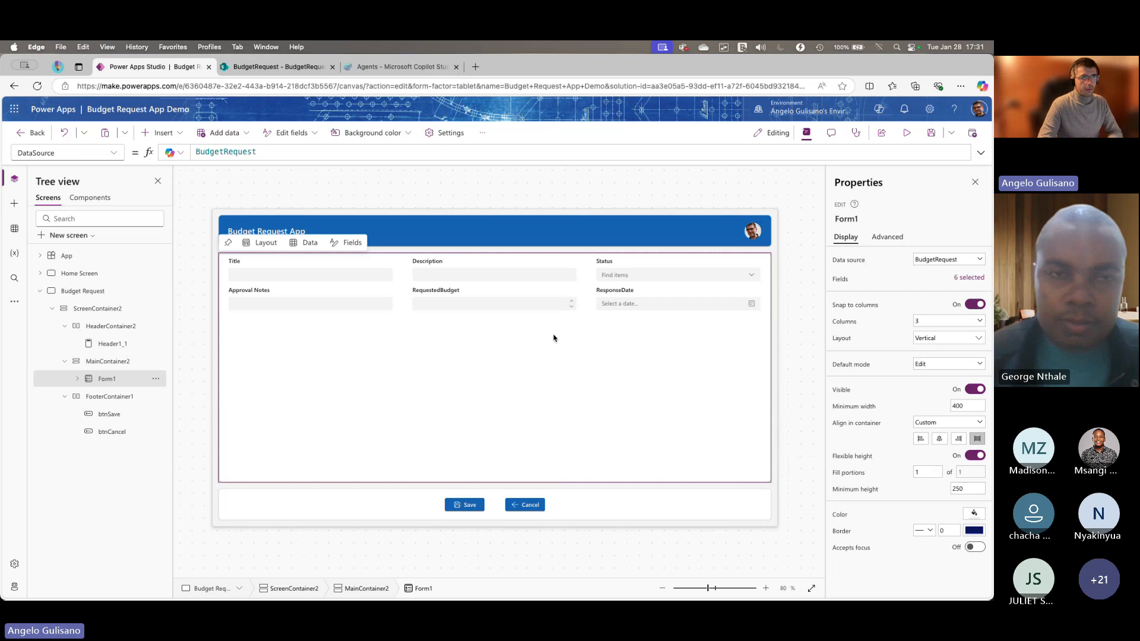
click(797, 313)
- Rename the form in the main container as frmRequest
click(672, 360)
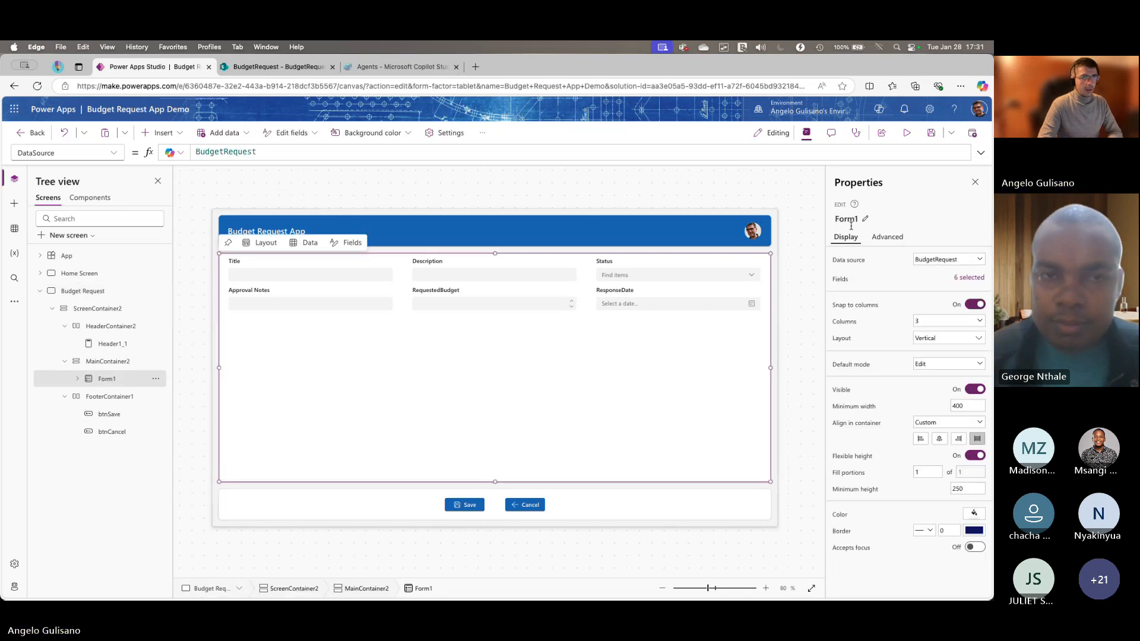
click(851, 224)
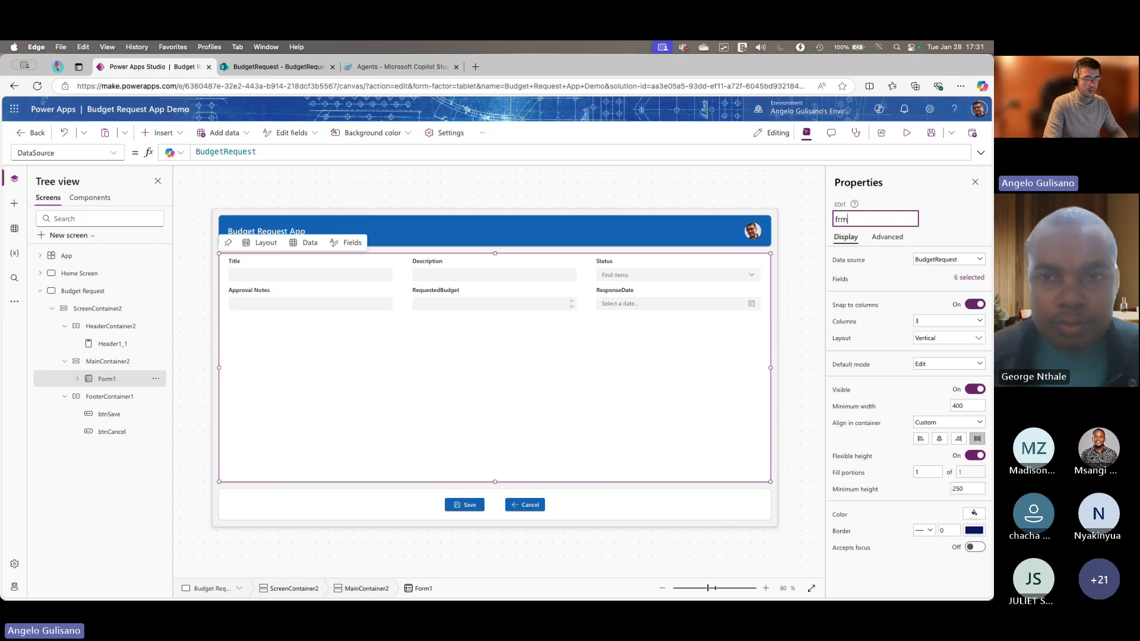
key(Return)
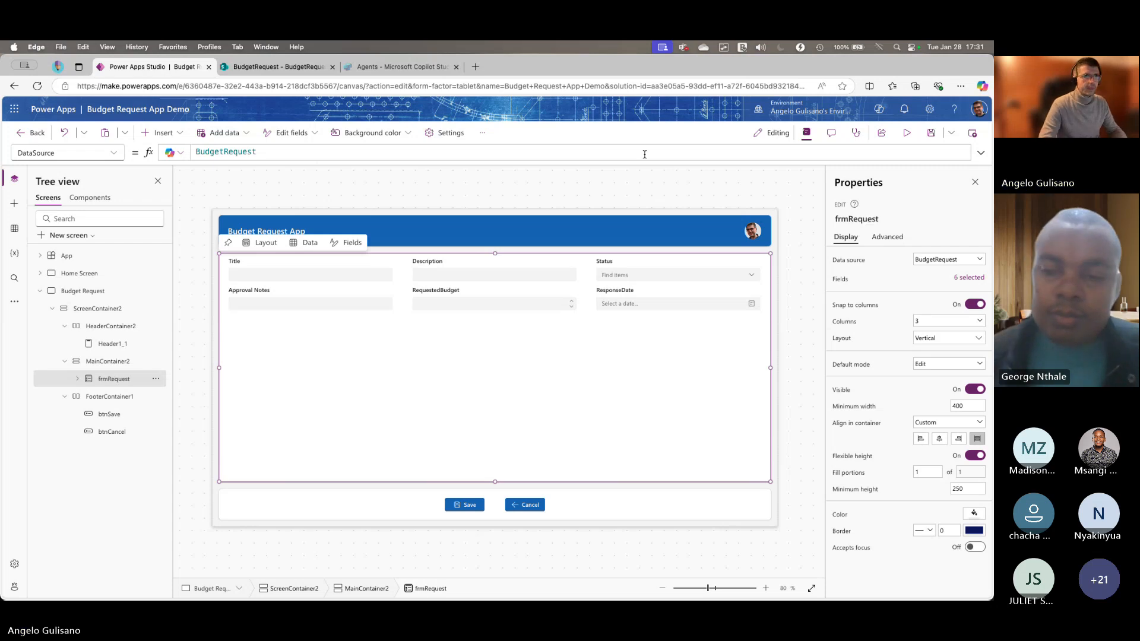
click(646, 190)
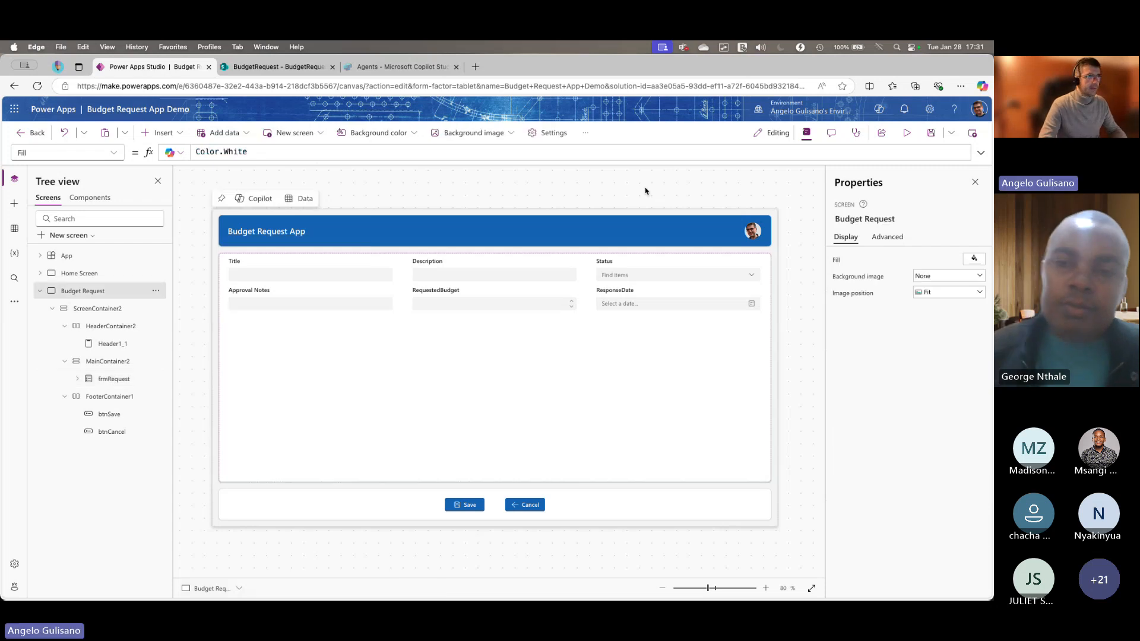
- In the OnSelect formula of the Home Screen's toolbar, replace the "new" notification with a Navigate call targeting 'Budget Request'
click(97, 275)
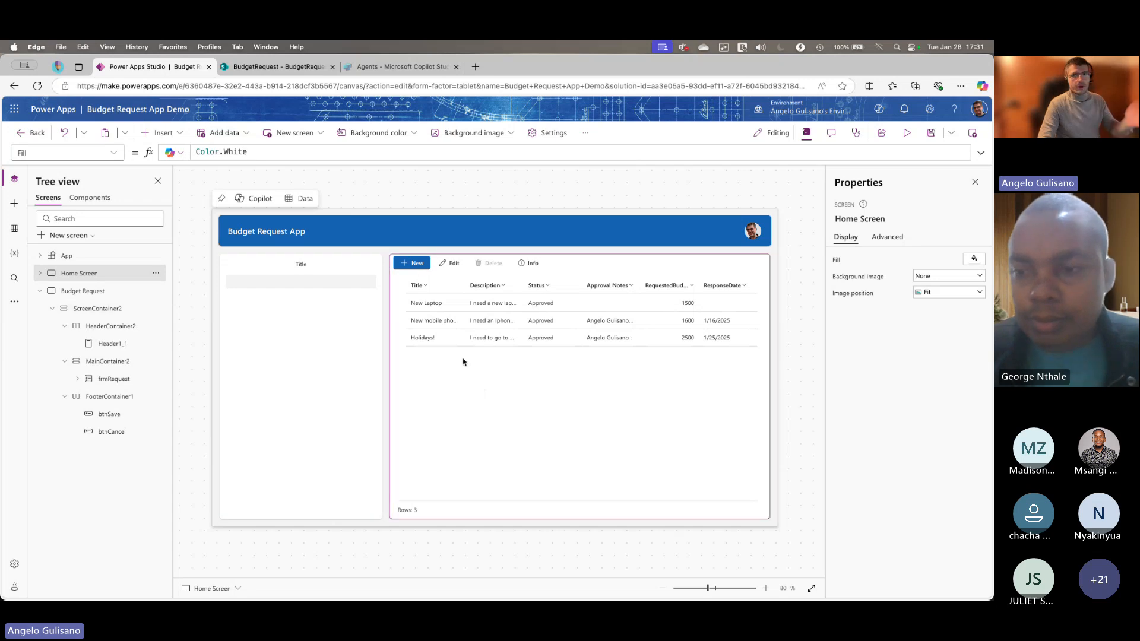
click(84, 292)
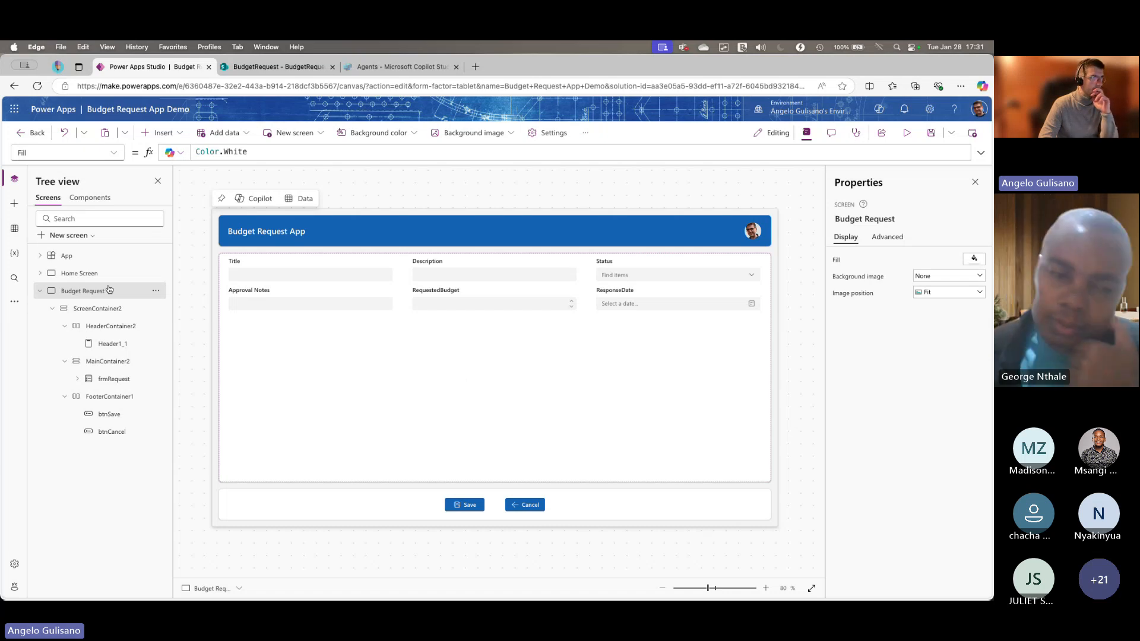
click(80, 273)
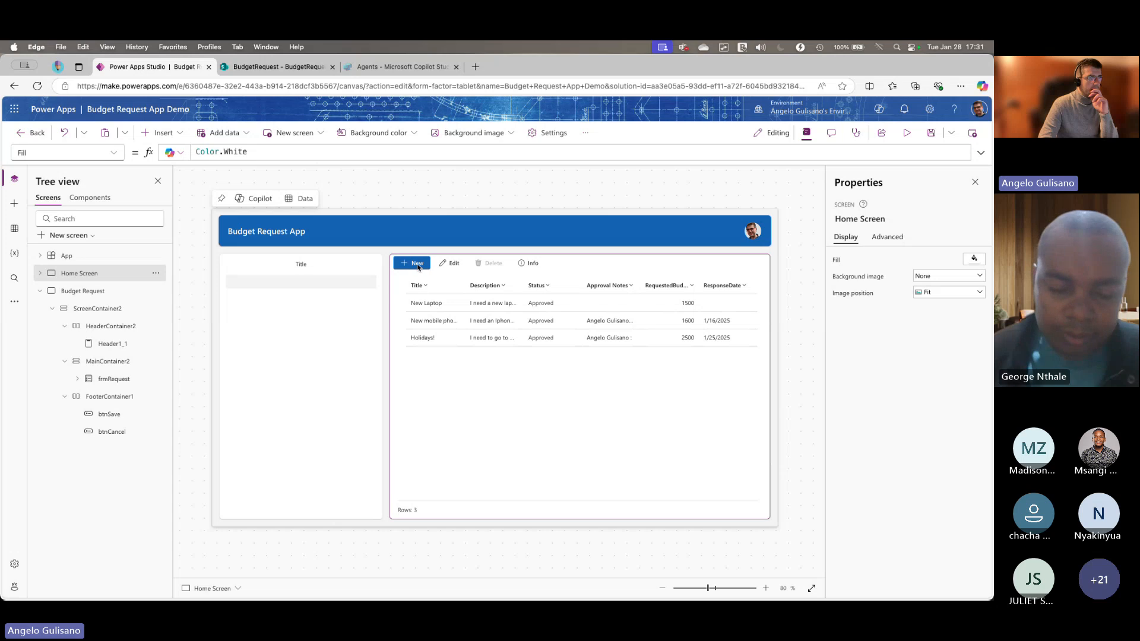
click(449, 264)
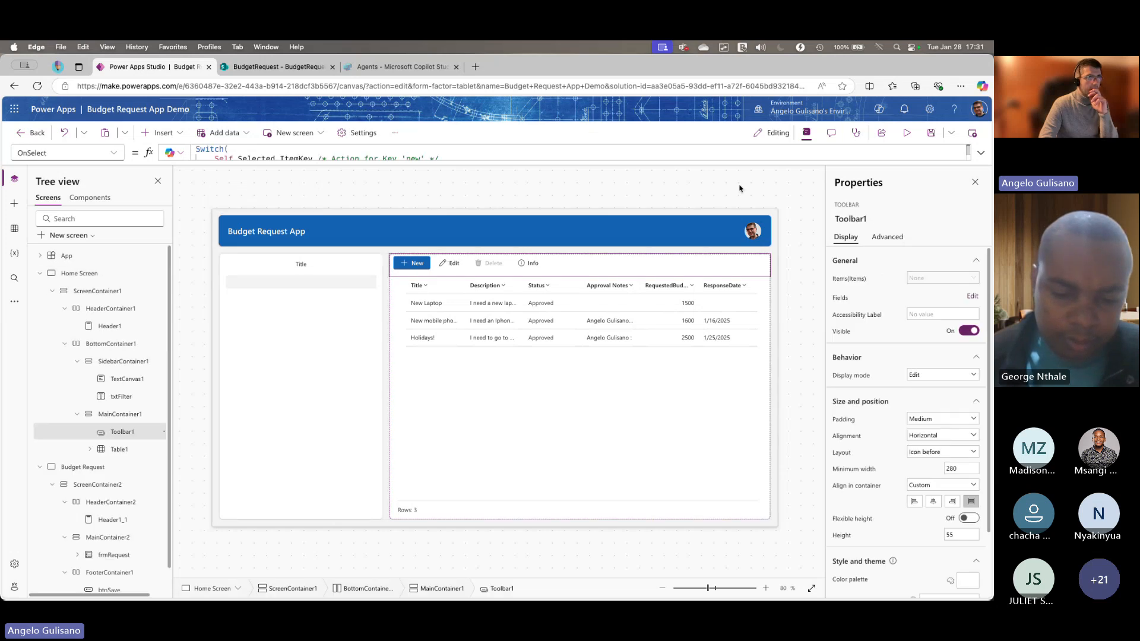
click(981, 152)
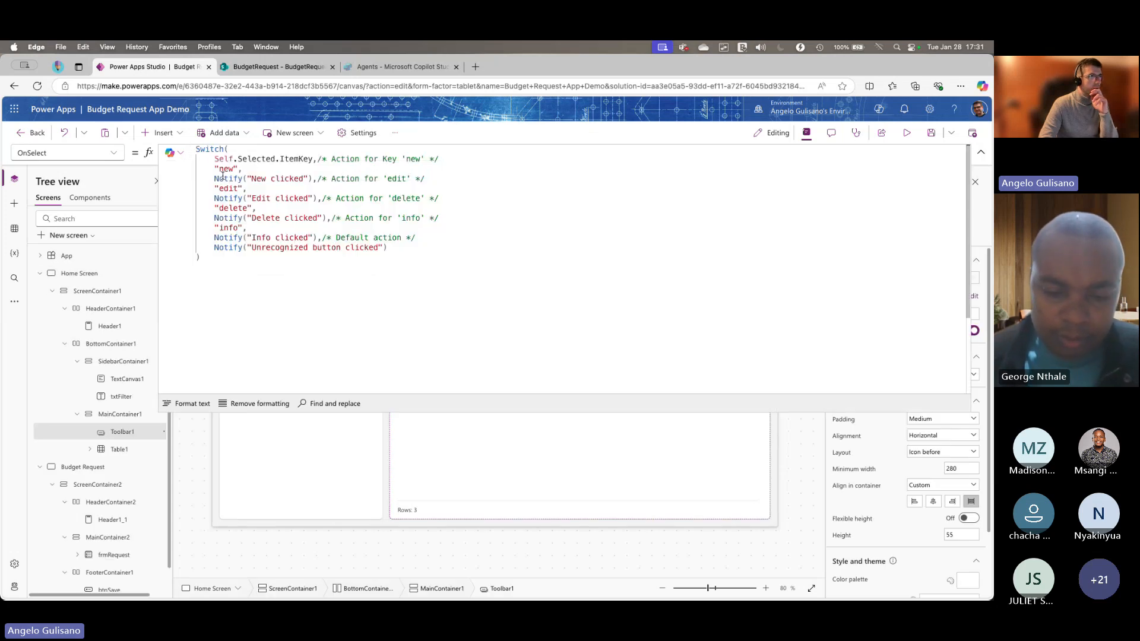
drag(214, 178, 314, 178)
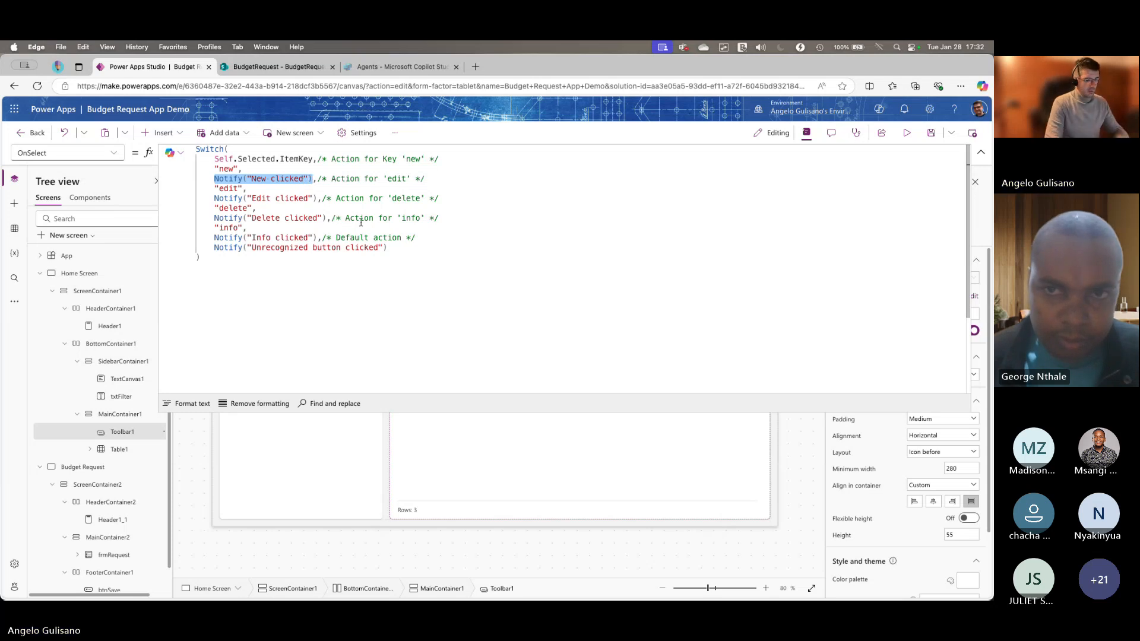
text(N)
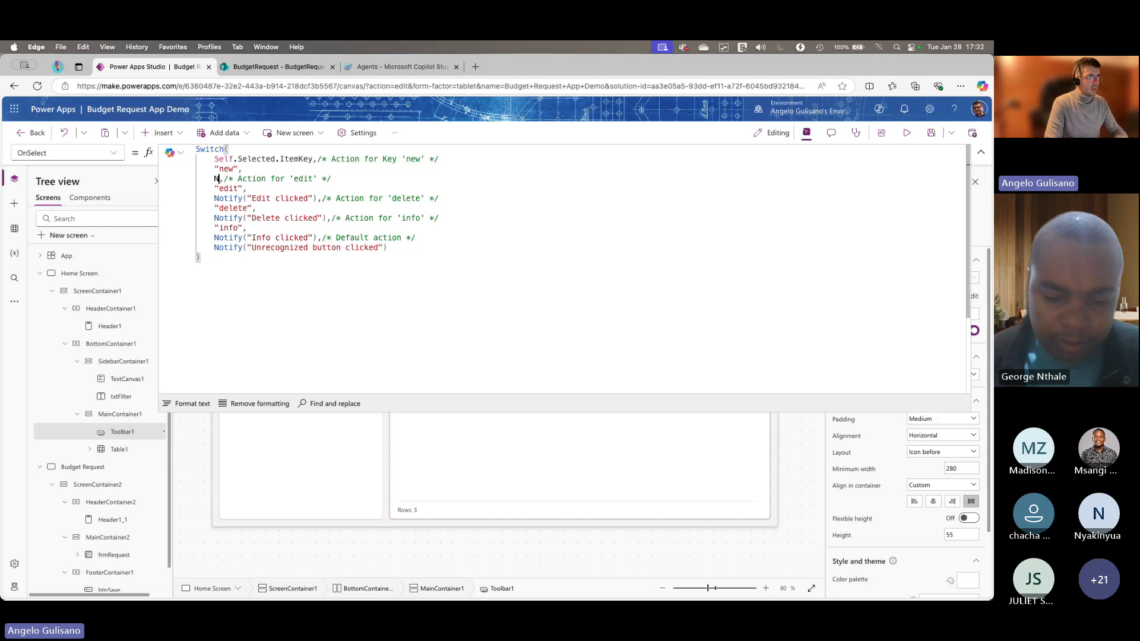
text(avigate(scree)
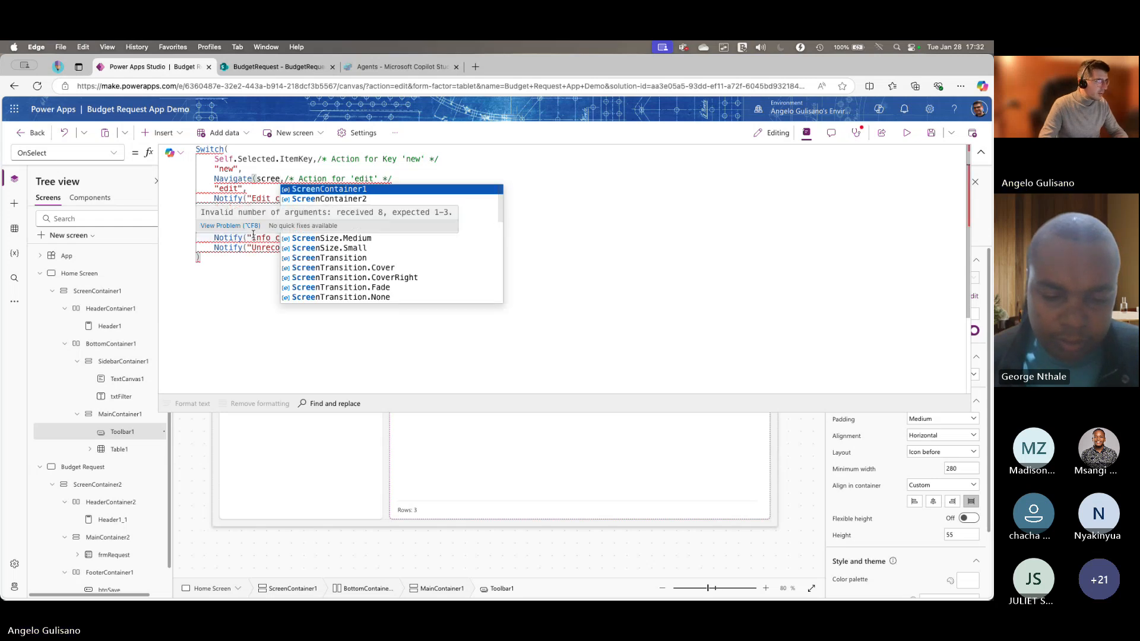
key(BackSpace)
key(BackSpace)
key(BackSpace)
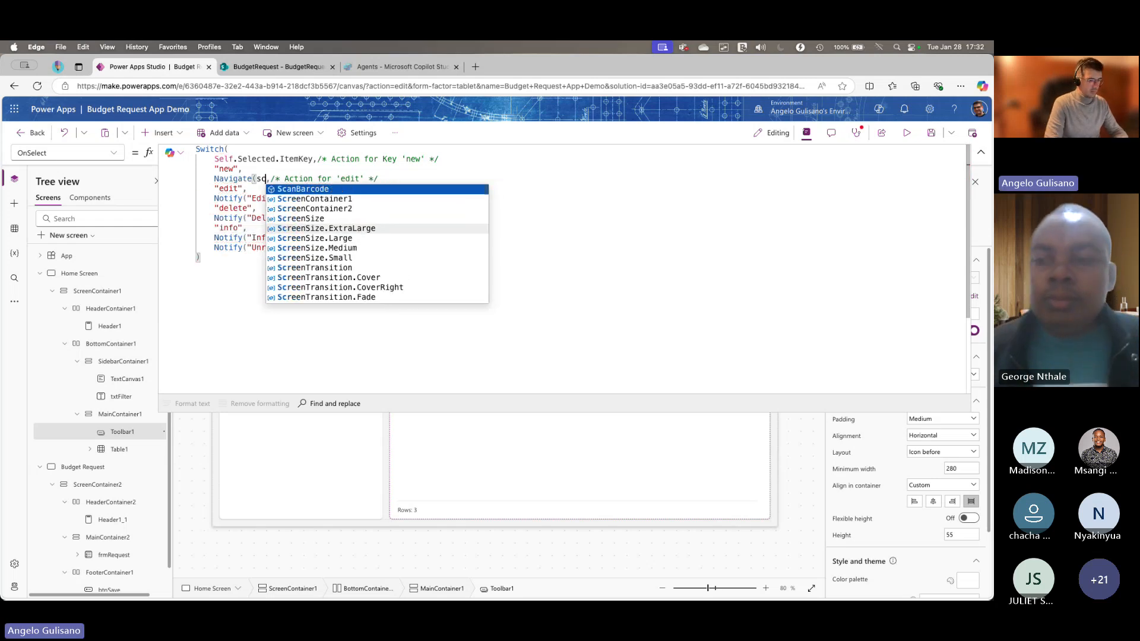
key(BackSpace)
key(BackSpace)
text(bug)
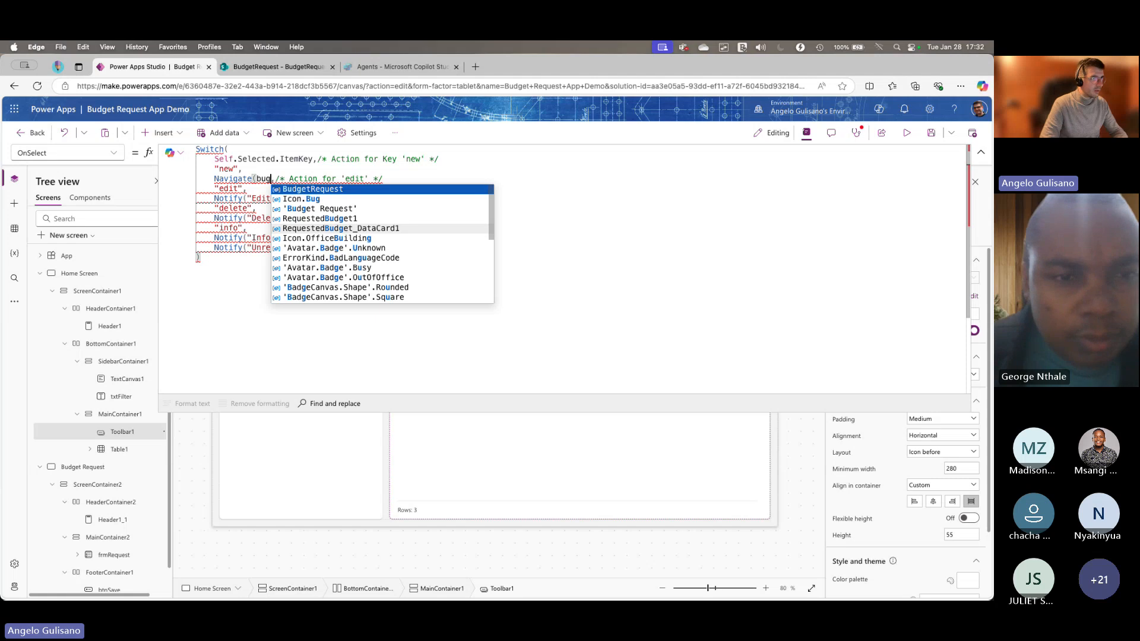
key(Down)
key(Down)
key(Tab)
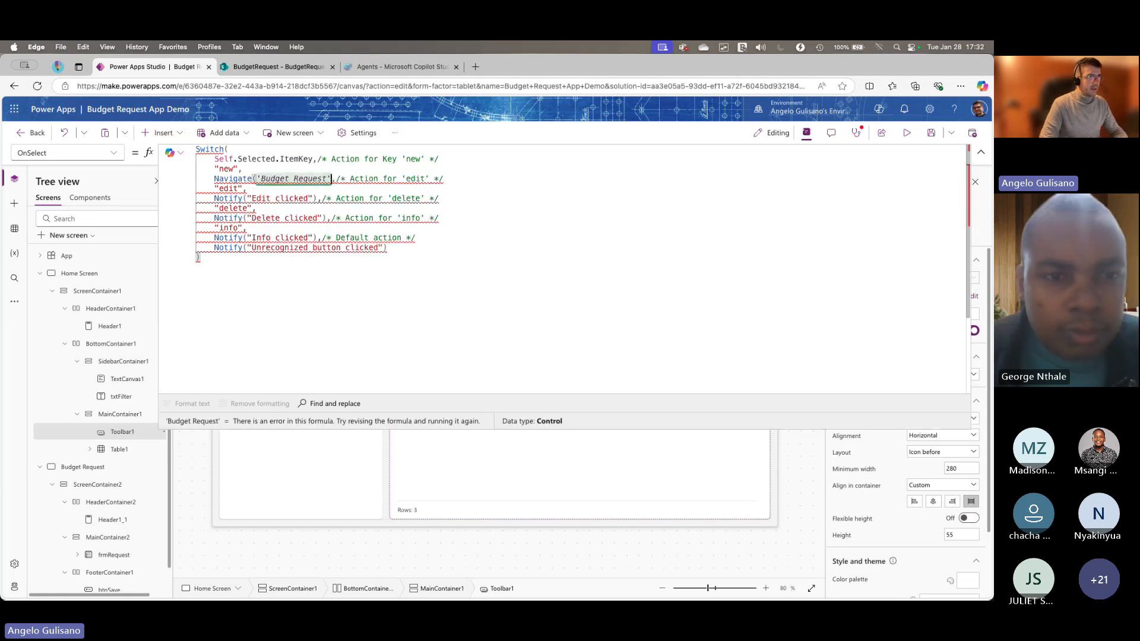
- Delete the "Action for 'edit'" comment following the Navigate call
key(Delete)
key(Delete)
key(Delete)
key(Delete)
key(Delete)
key(Delete)
key(Delete)
key(Delete)
key(Delete)
key(Delete)
key(Delete)
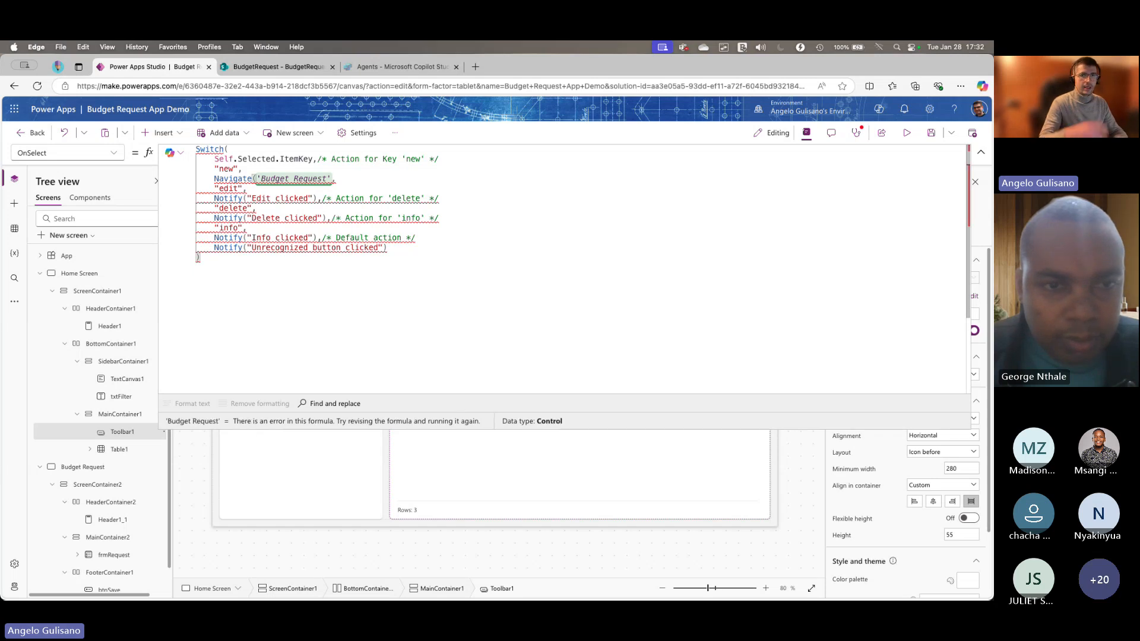
- Add ScreenTransition.Cover and an empty context record {} as the Navigate call's remaining arguments and close the call
text(,)
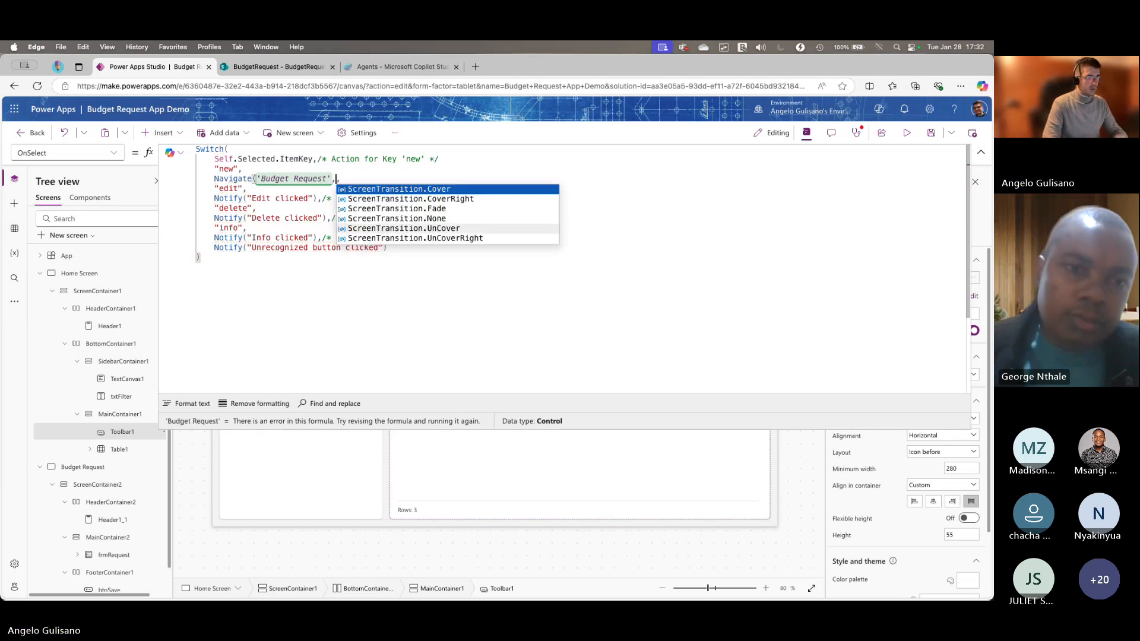
text({}),)
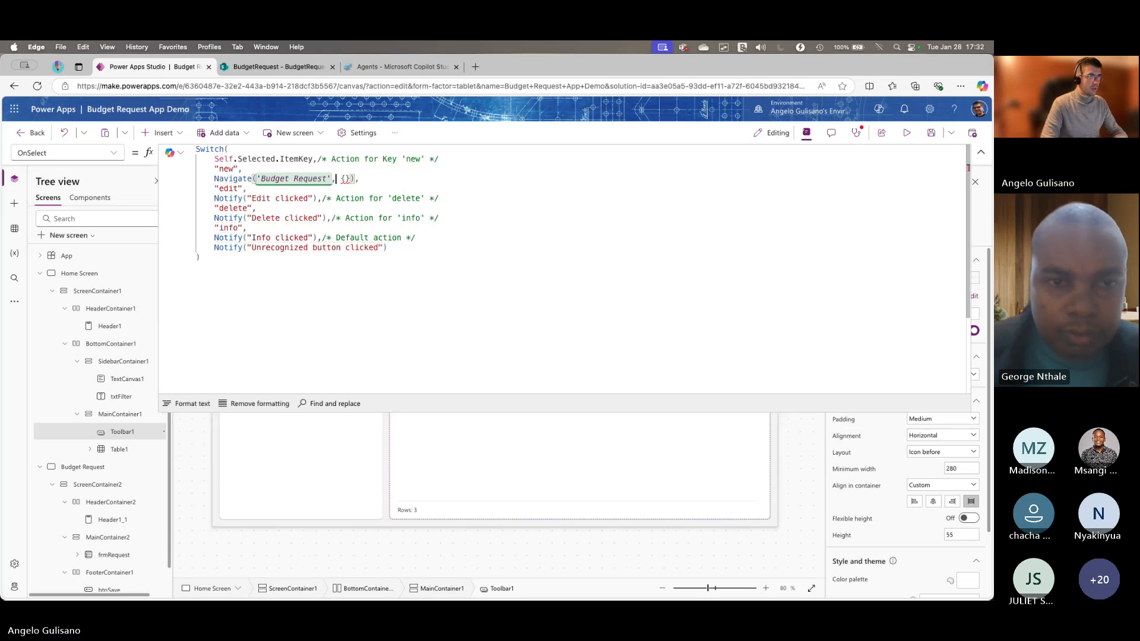
key(Left)
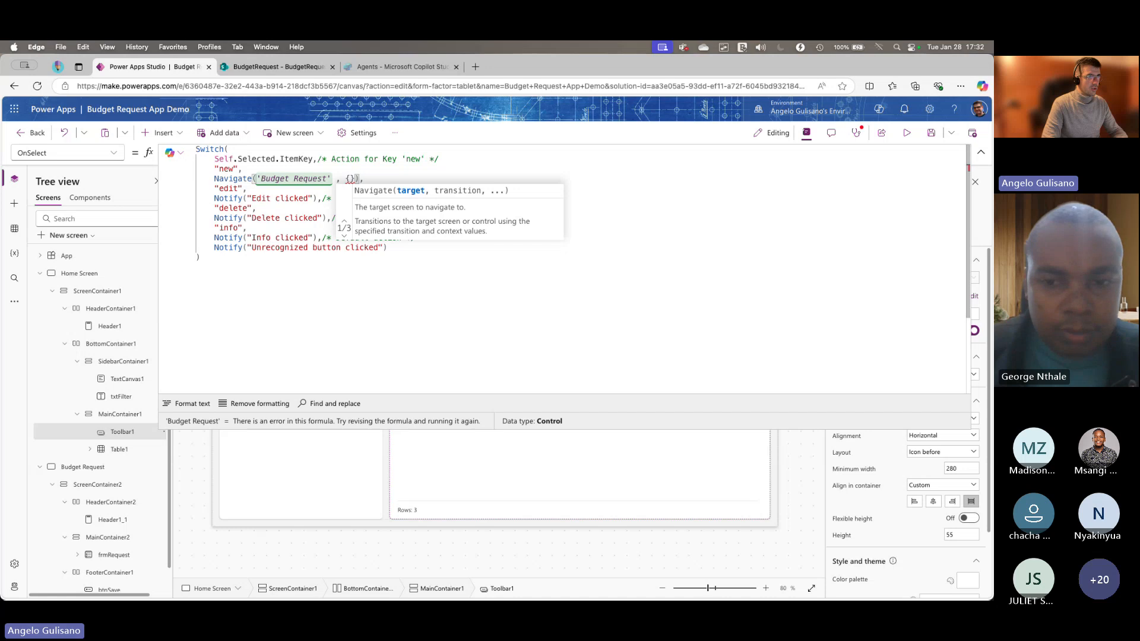
key(BackSpace)
key(Right)
text(.ScreenTransition.Cover)
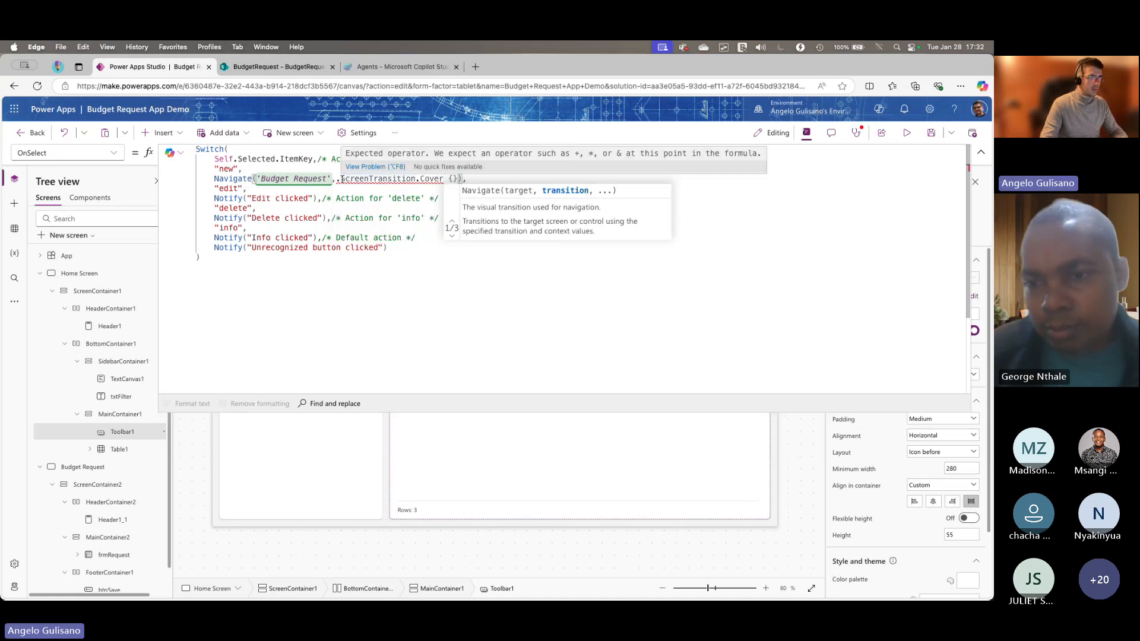
click(341, 179)
key(BackSpace)
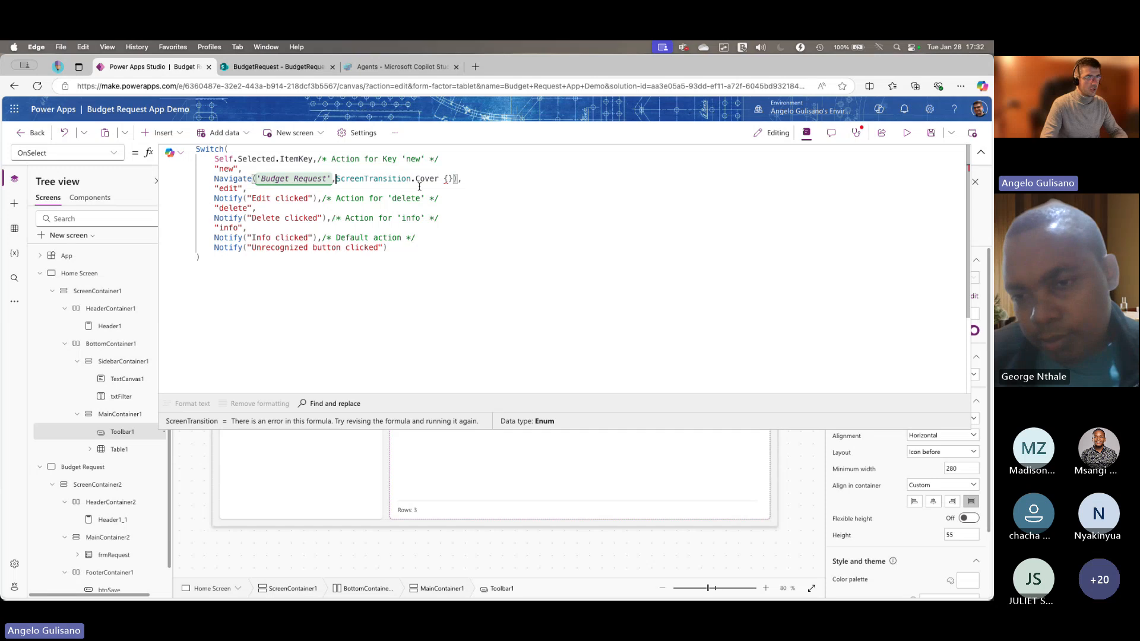
click(440, 179)
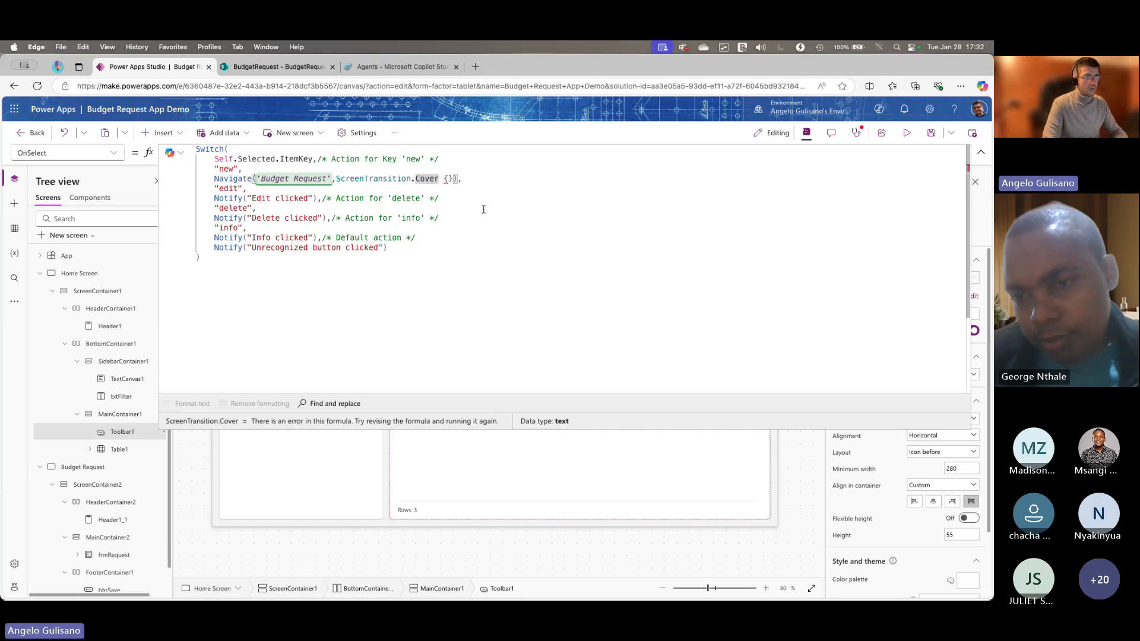
text(,)
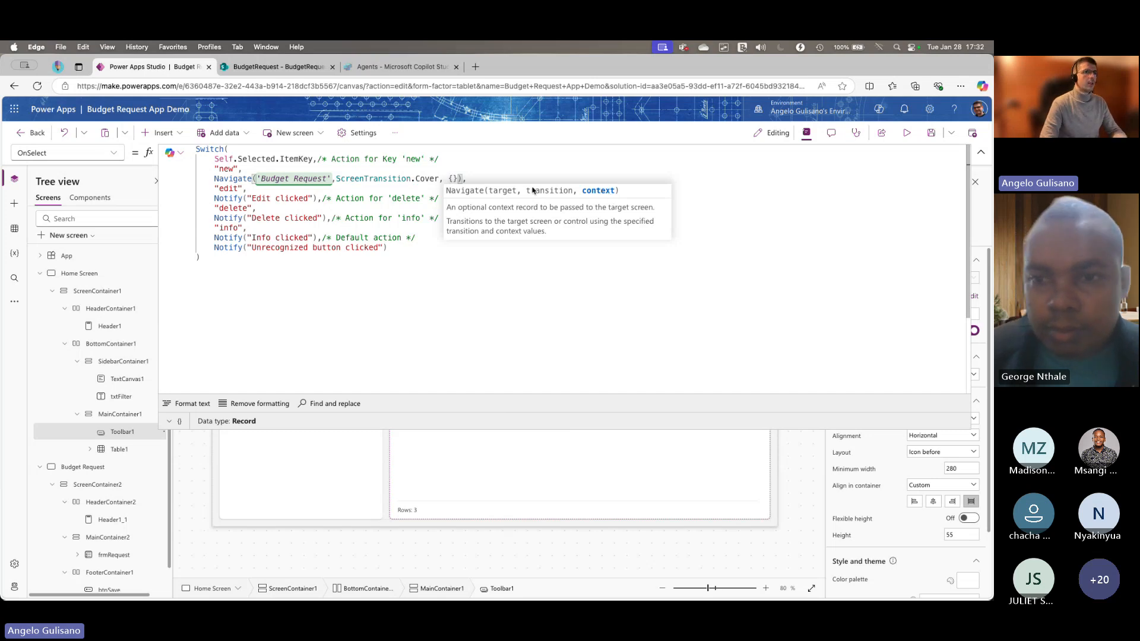
key(Delete)
key(Right)
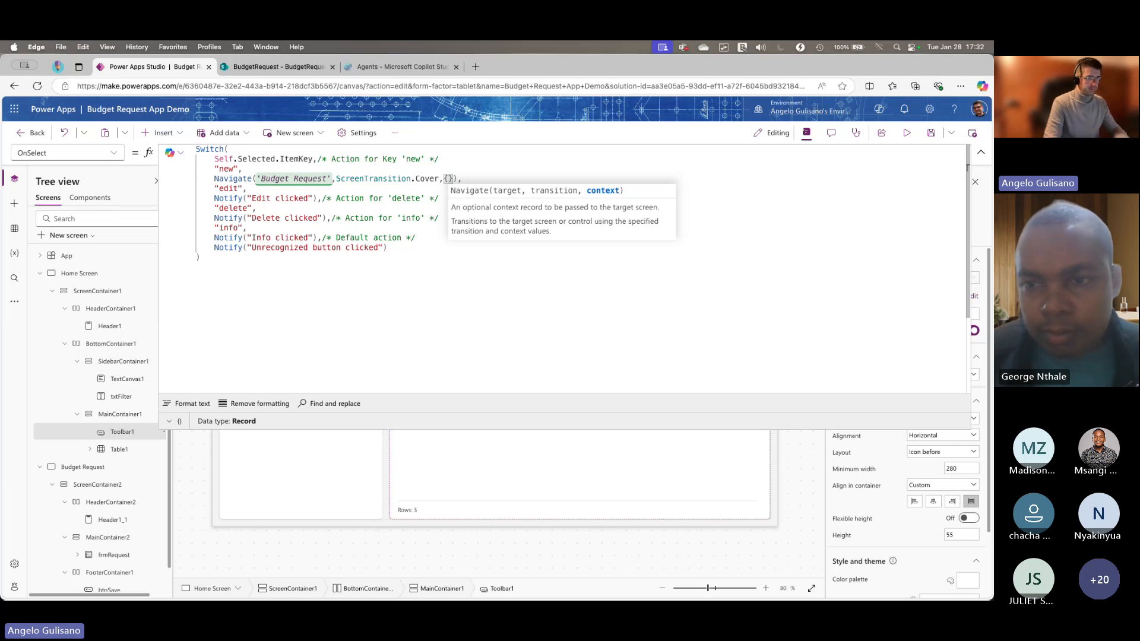
- Fill the context record with ctxRequest: Defaults(BudgetRequest) and format the formula text
text(ct)
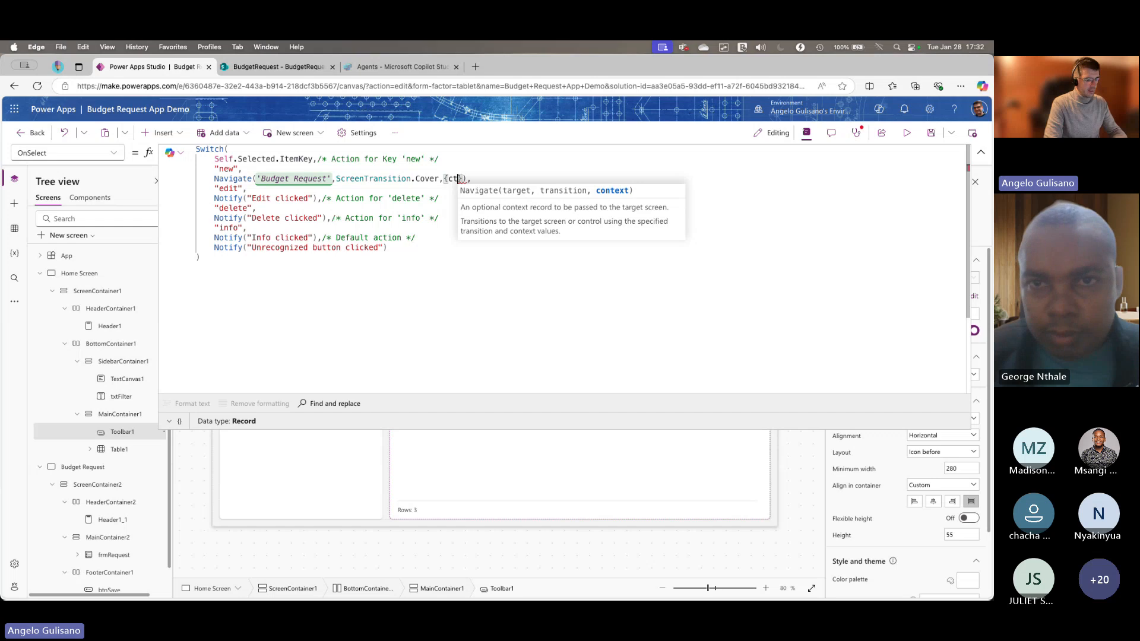
text(x)
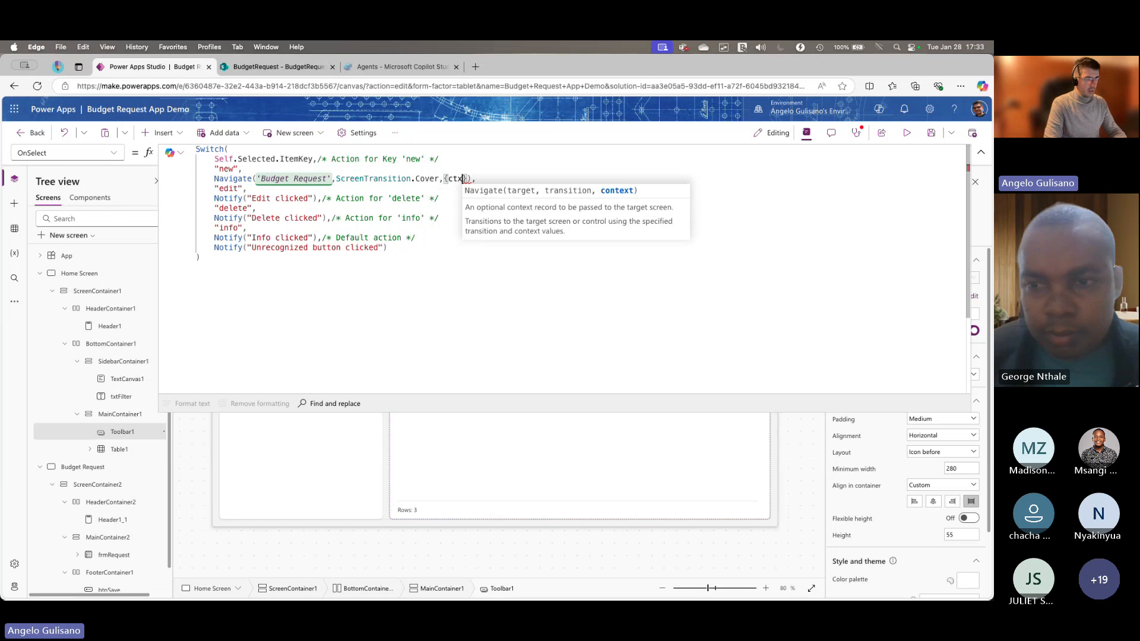
text(Request:)
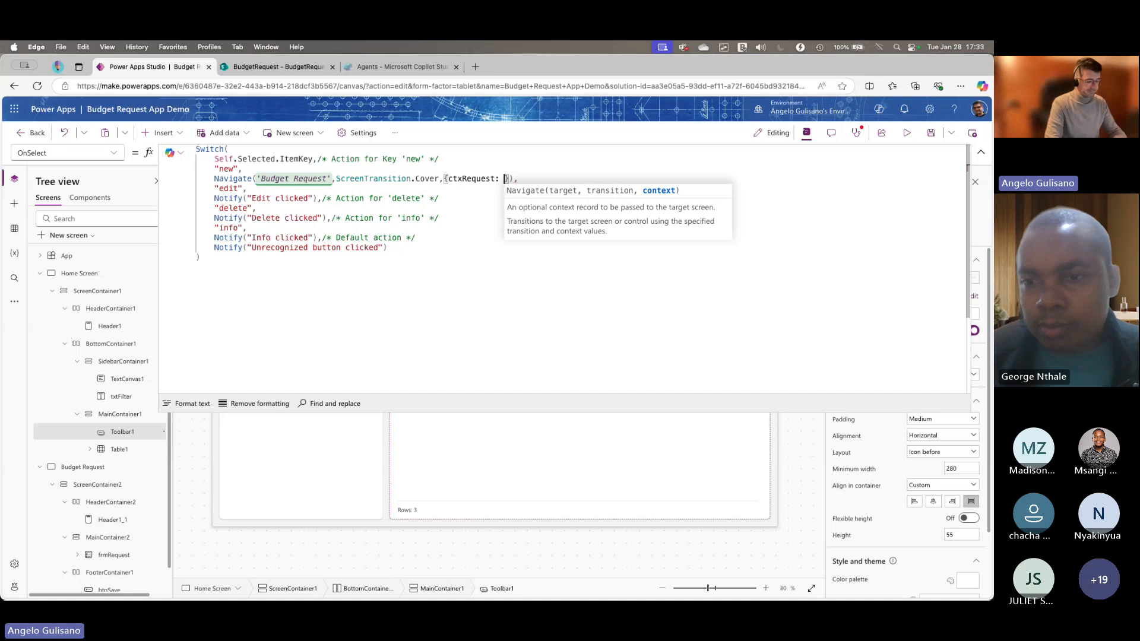
text( Defa)
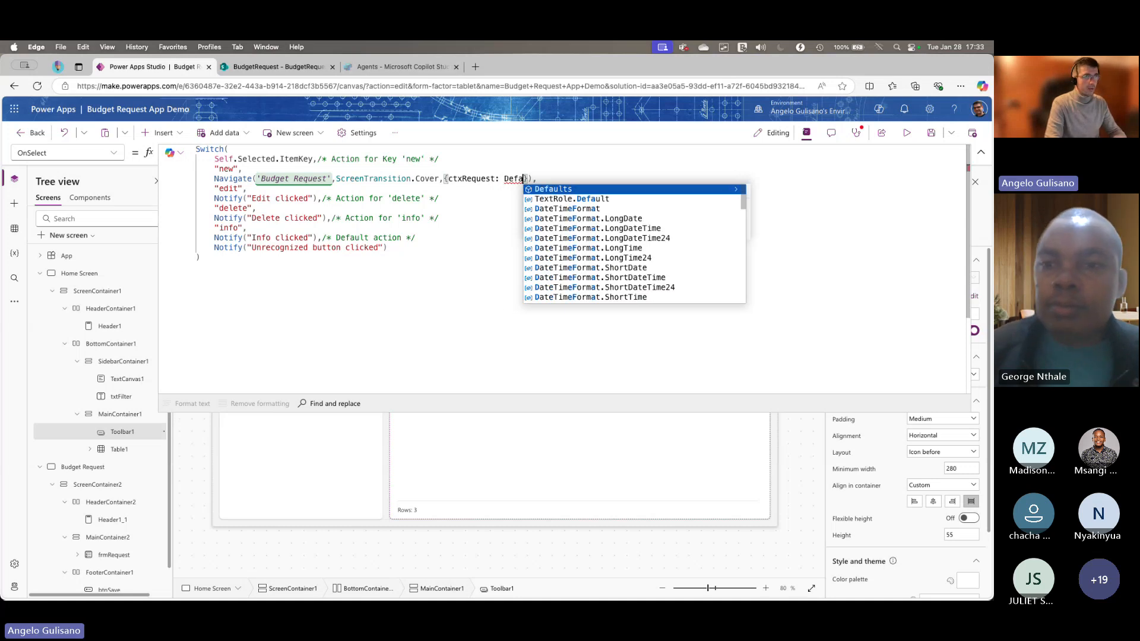
key(Tab)
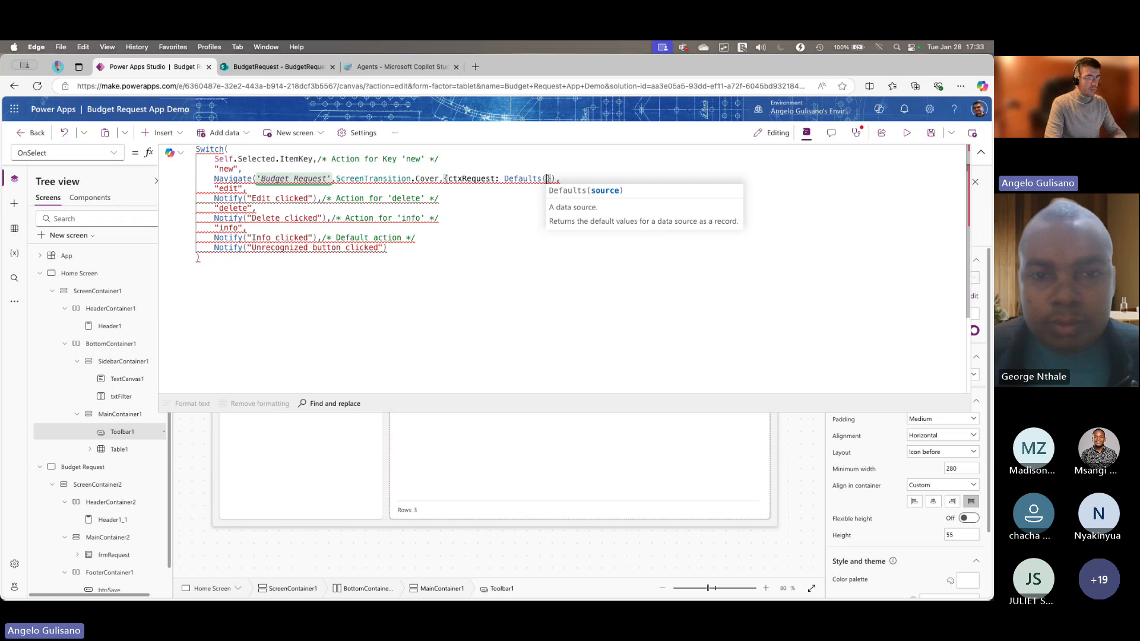
text(B)
key(Tab)
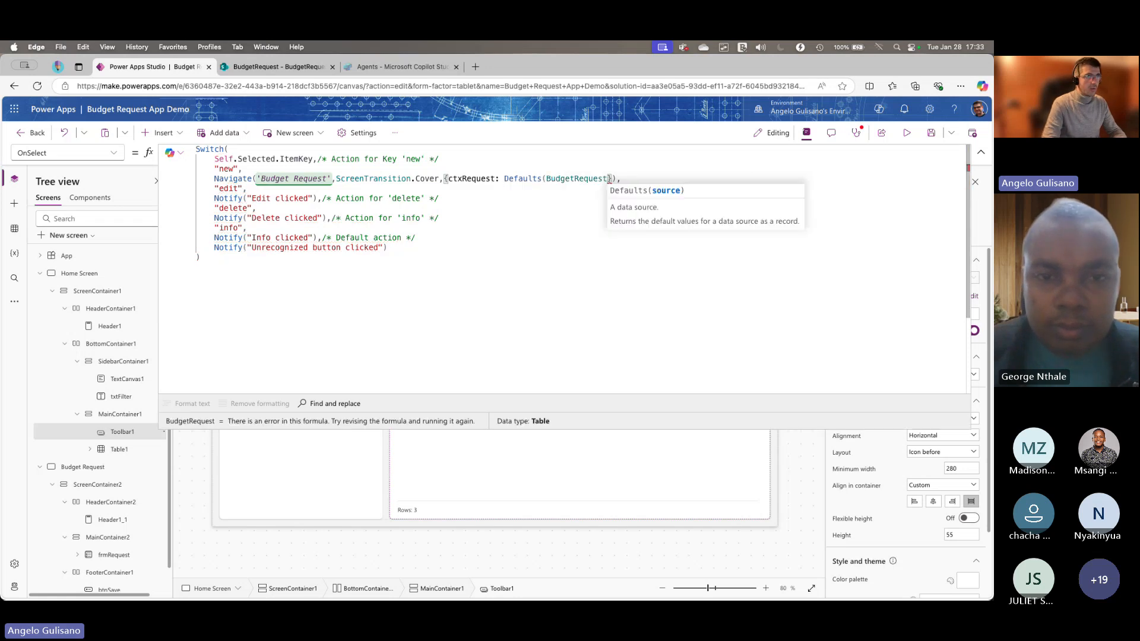
click(187, 403)
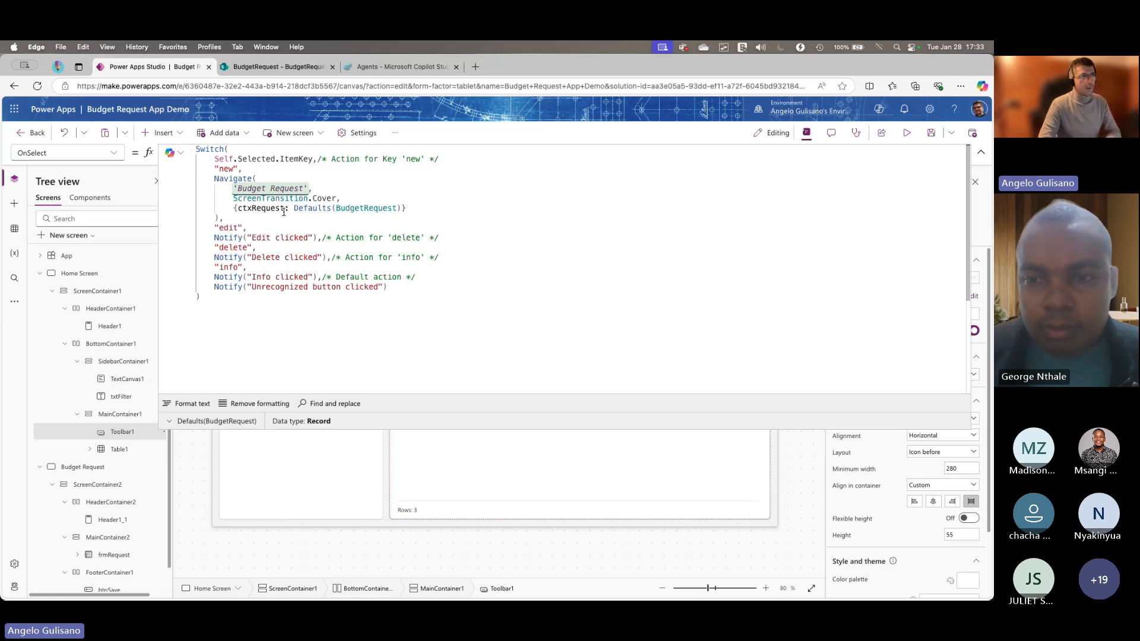
- Copy the "new" case's Navigate call and paste it over the Notify call in the "edit" case
double_click(250, 209)
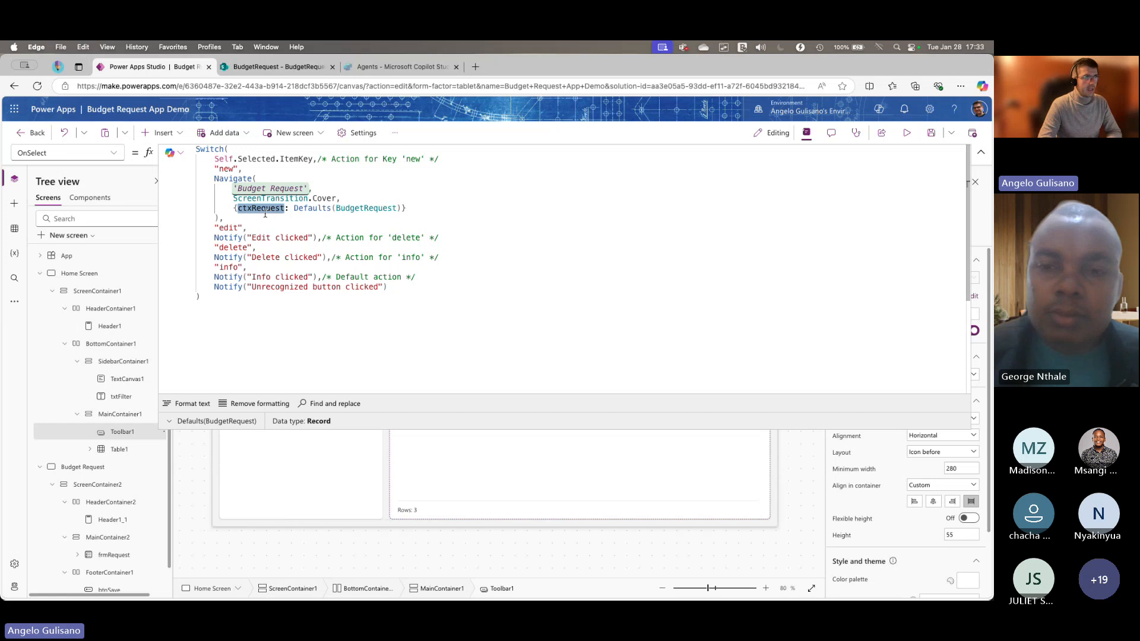
drag(295, 210, 379, 210)
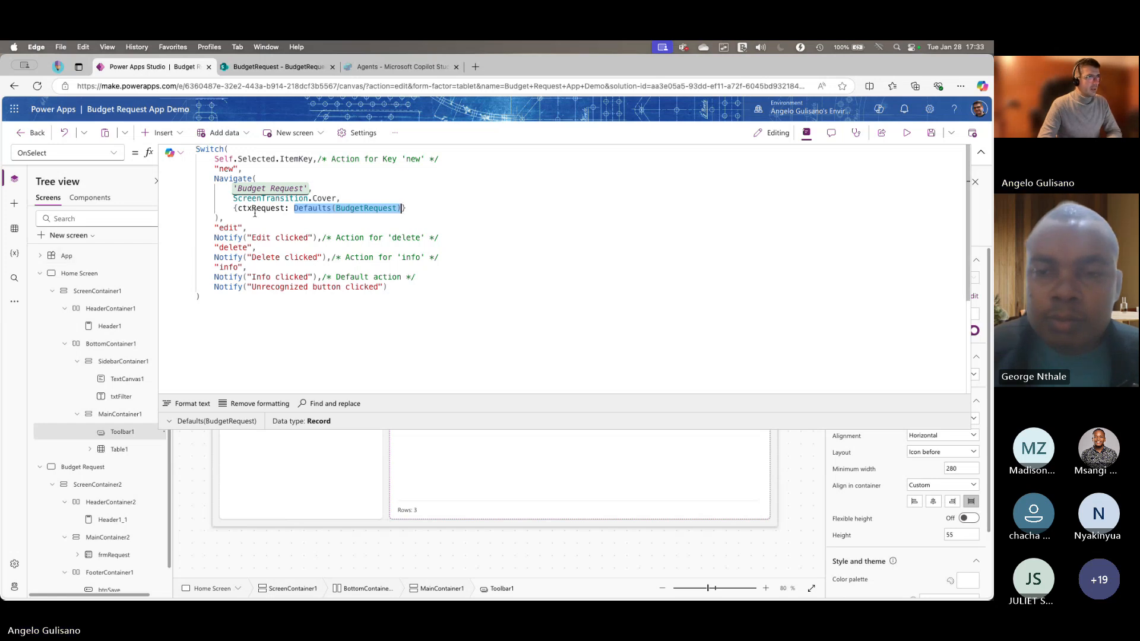
drag(214, 178, 221, 219)
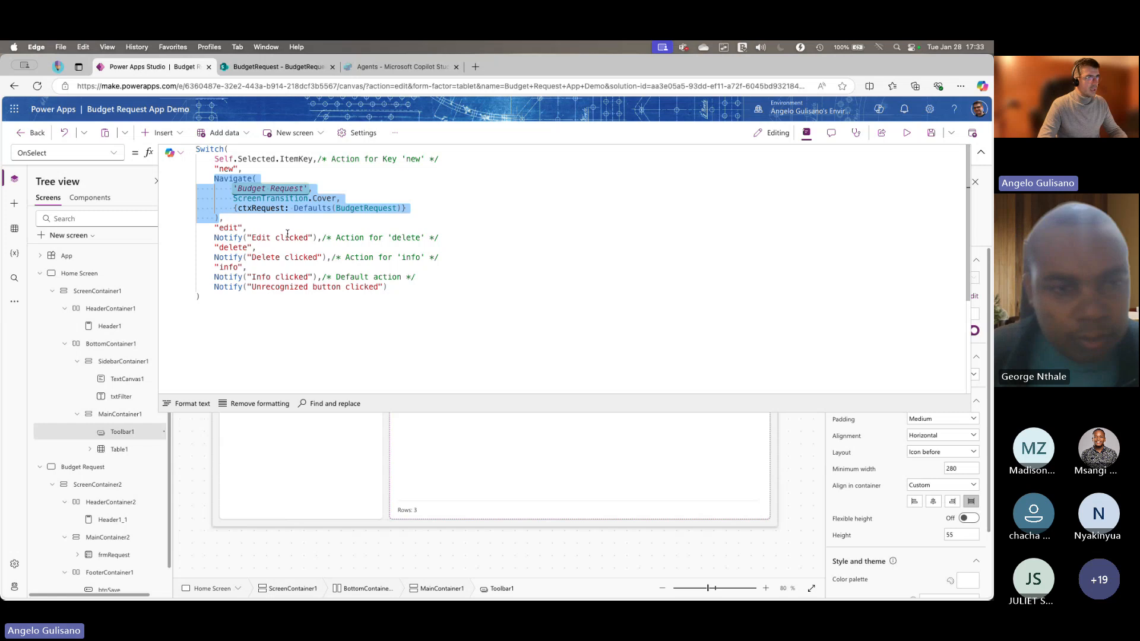
key(super+c)
drag(214, 238, 314, 238)
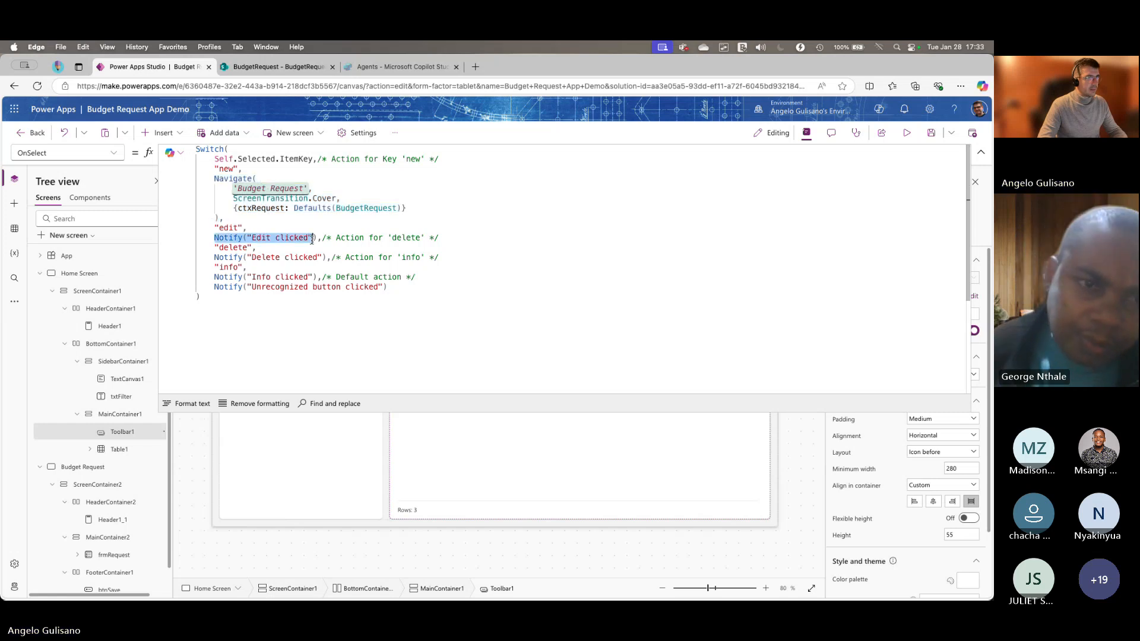
key(super+v)
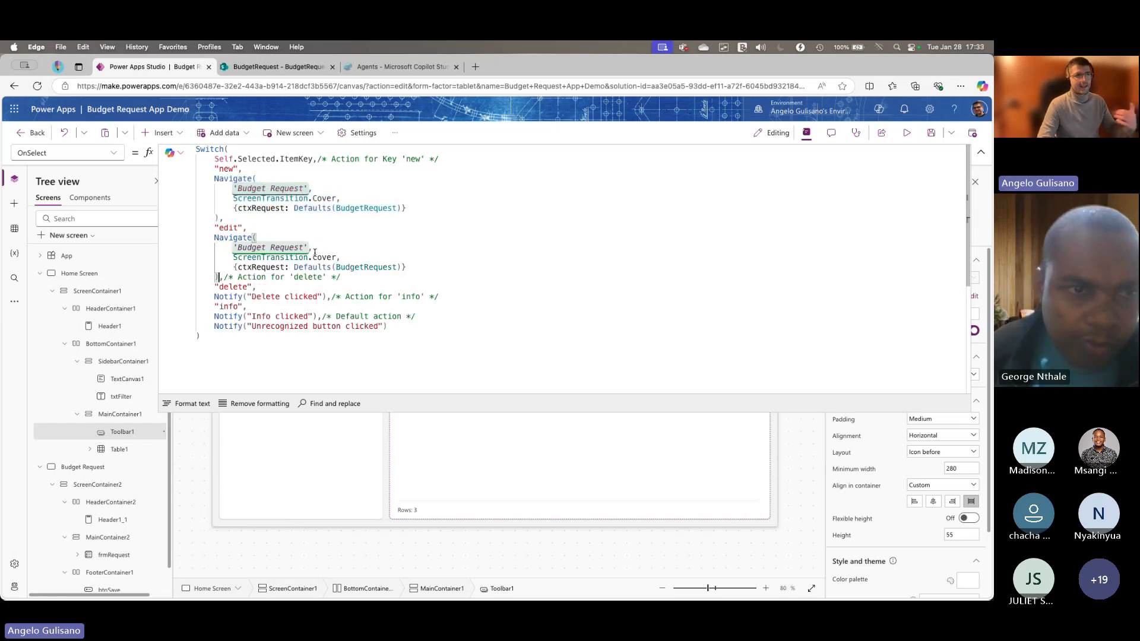
click(980, 153)
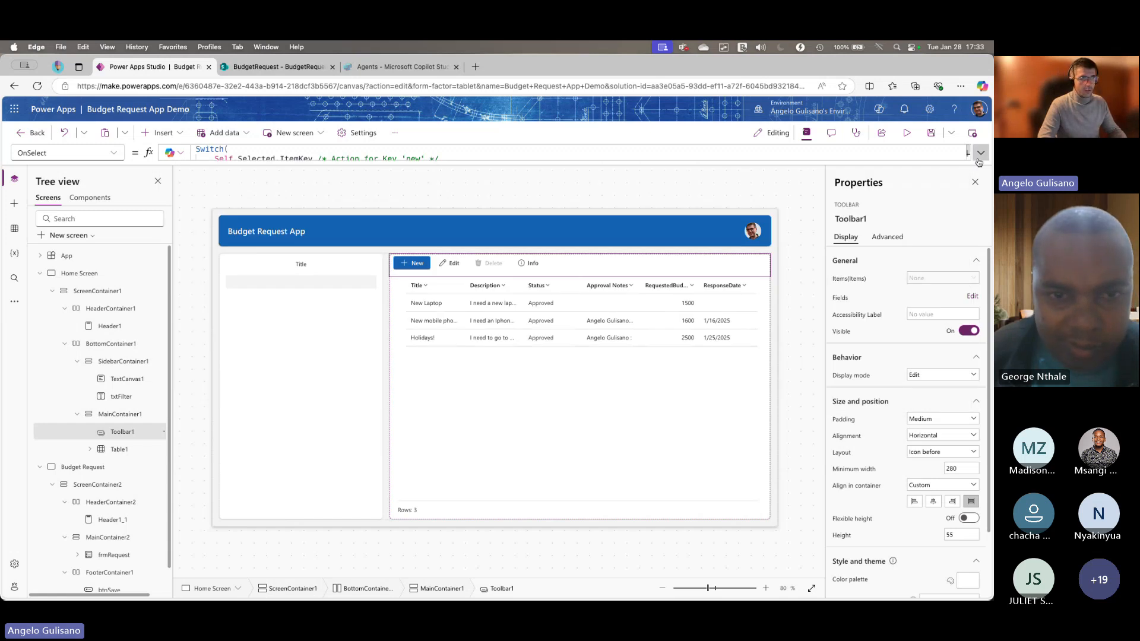
- In the "edit" case of the toolbar's OnSelect formula, replace the ctxRequest value with Table1.Selected
click(980, 153)
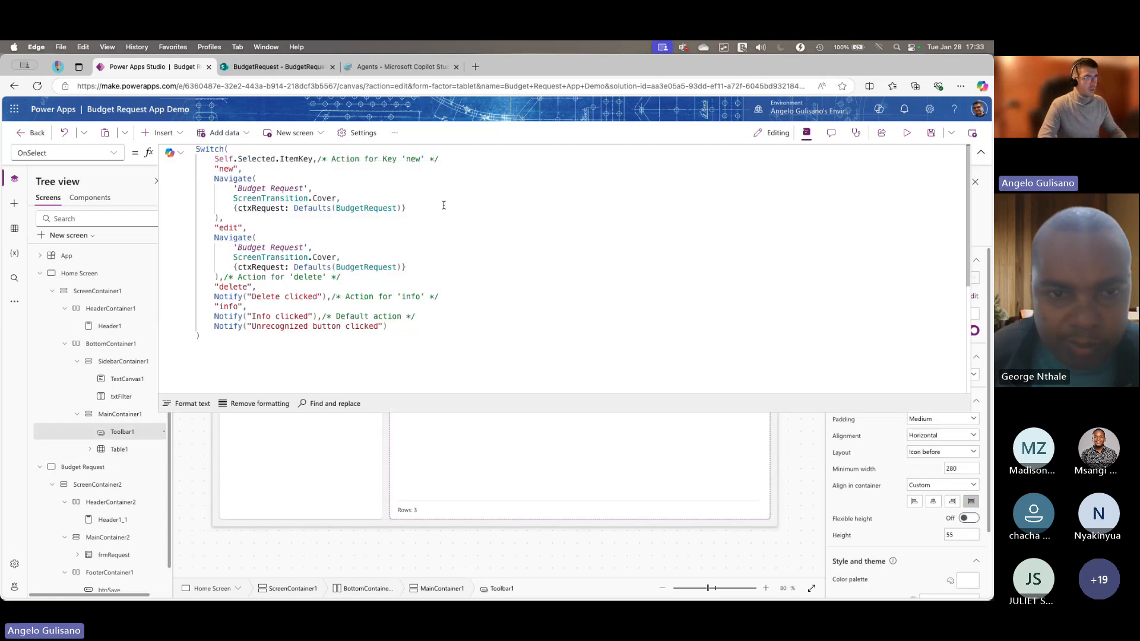
drag(293, 267, 400, 267)
text(Table1.)
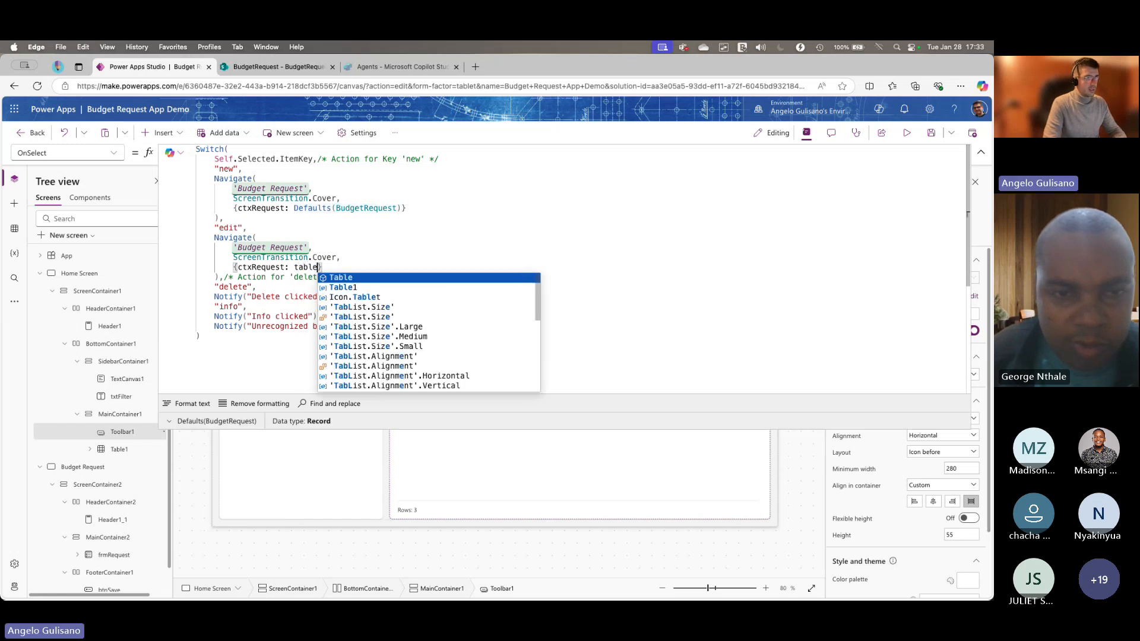
text(Selected.)
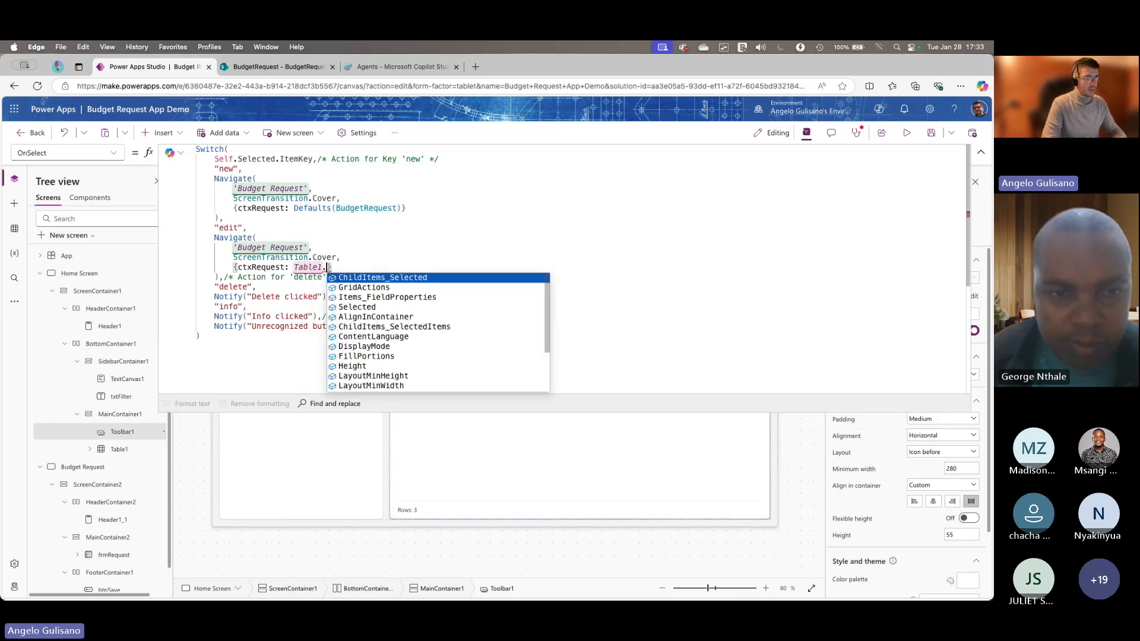
key(BackSpace)
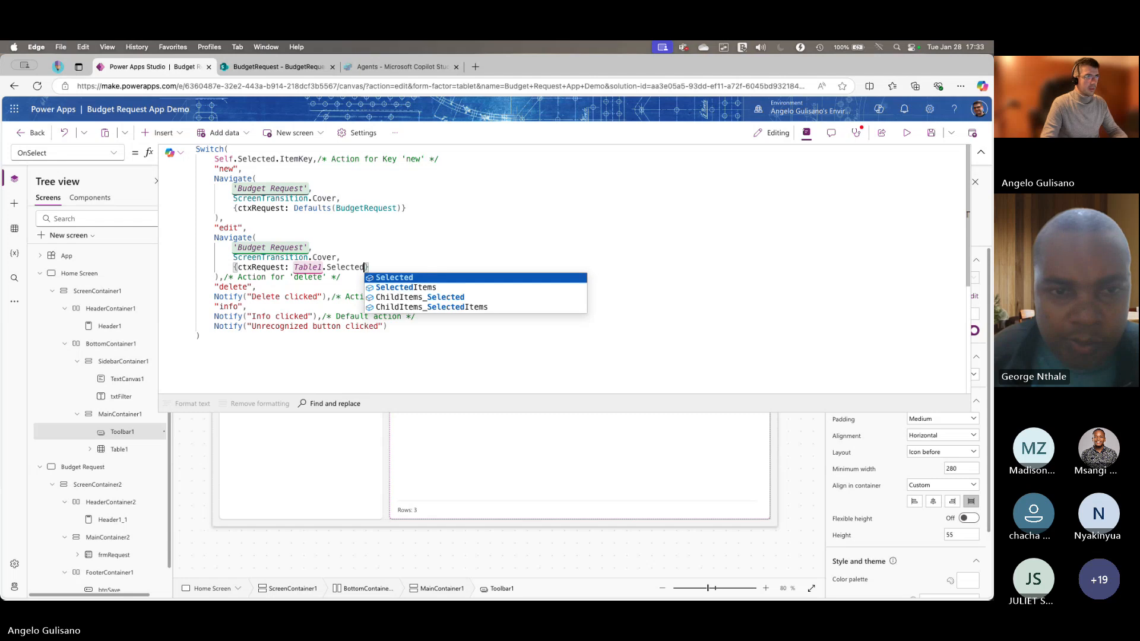
click(421, 258)
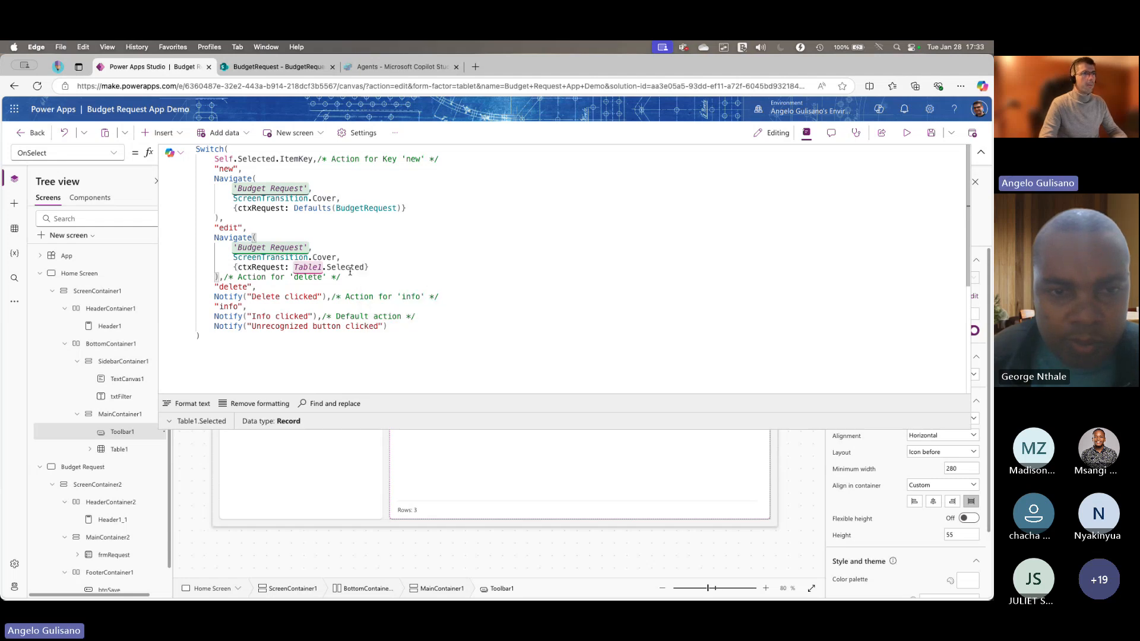
click(251, 271)
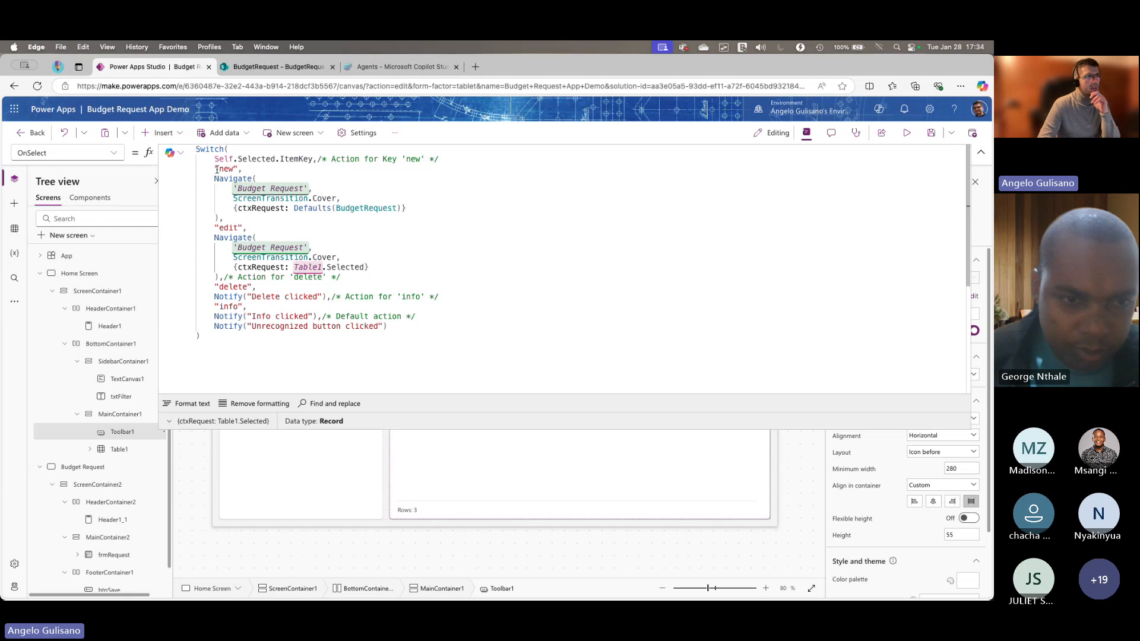
click(981, 152)
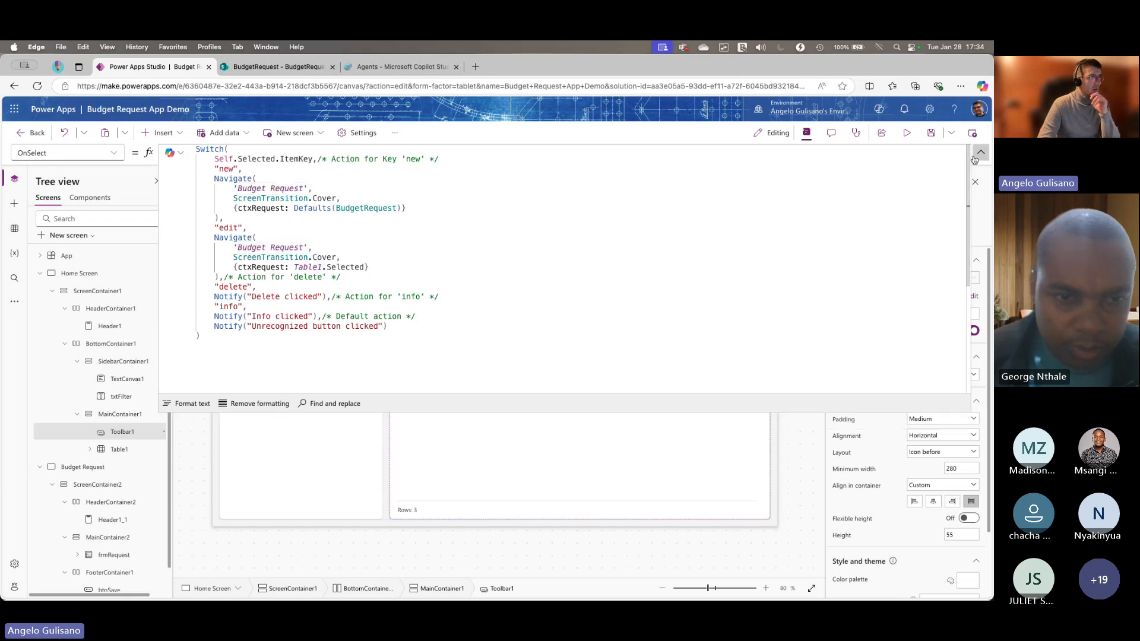
- Set the Item property of the frmRequest form on the Budget Request screen to ctxRequest
click(40, 274)
click(82, 291)
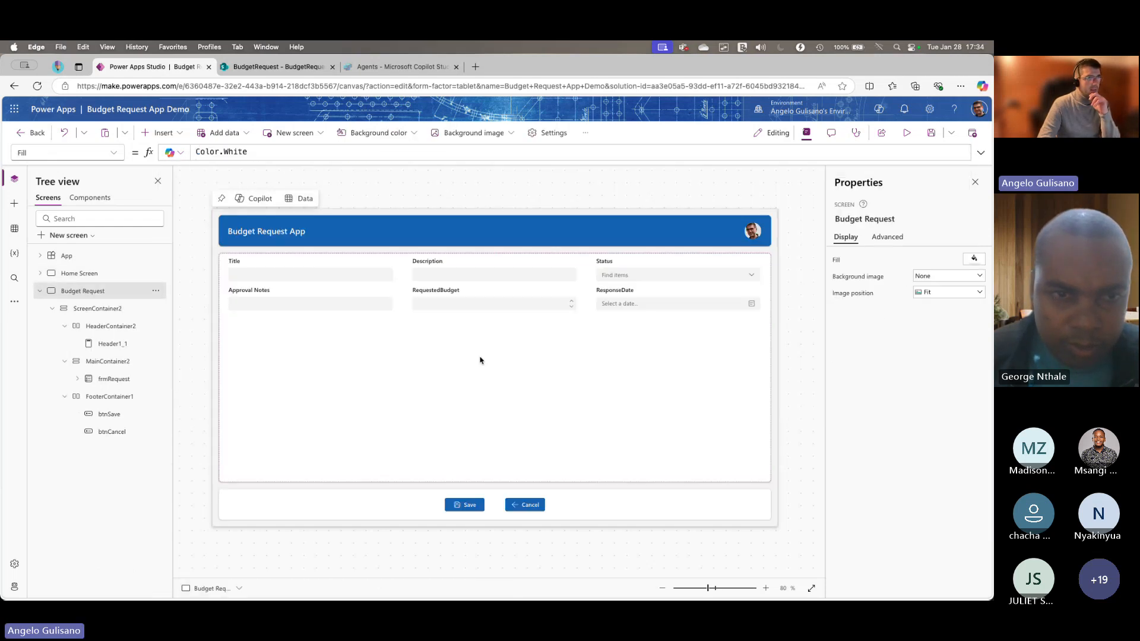
click(459, 368)
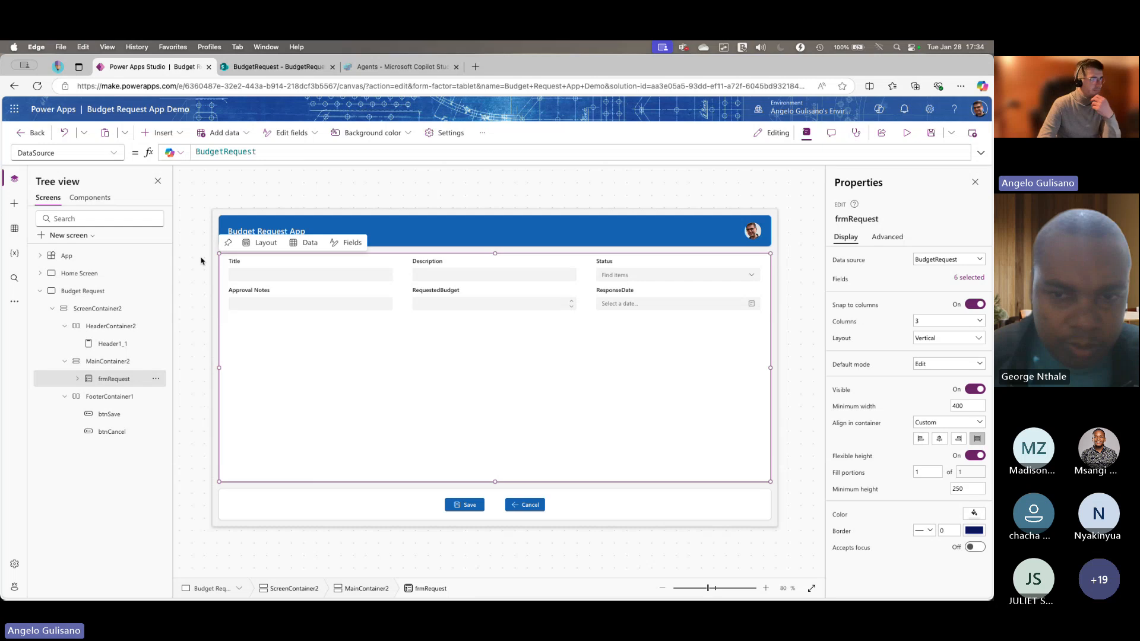
click(115, 153)
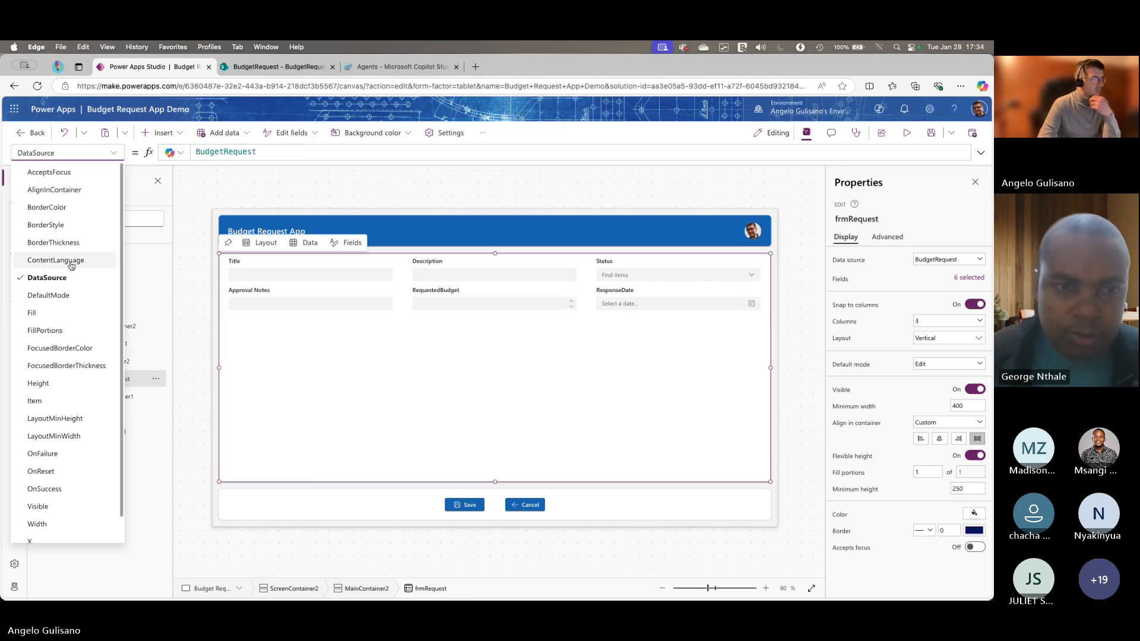
click(52, 400)
text(c)
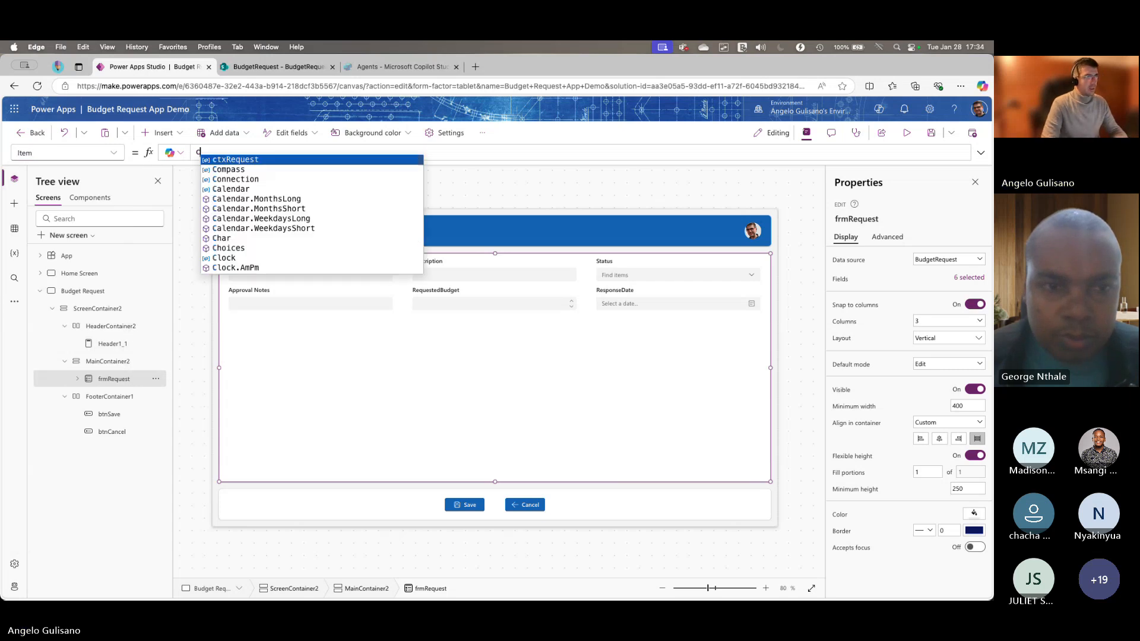
text(t)
key(Tab)
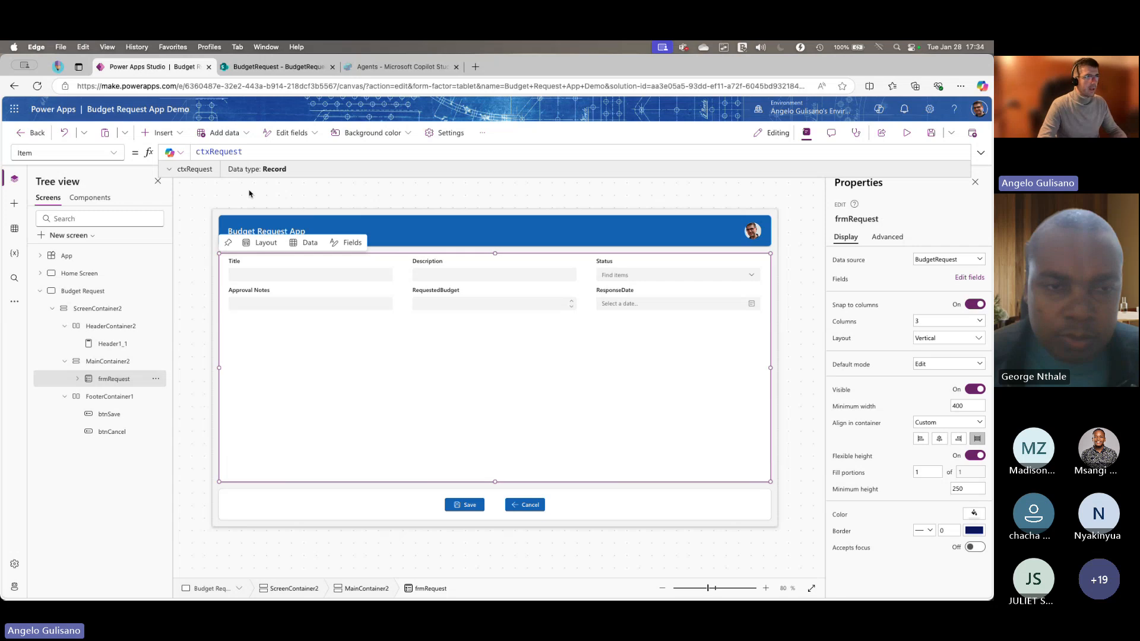
- Set the form's OnSuccess property to Notify("Ok",NotificationType.Success), replacing the default formula
click(121, 154)
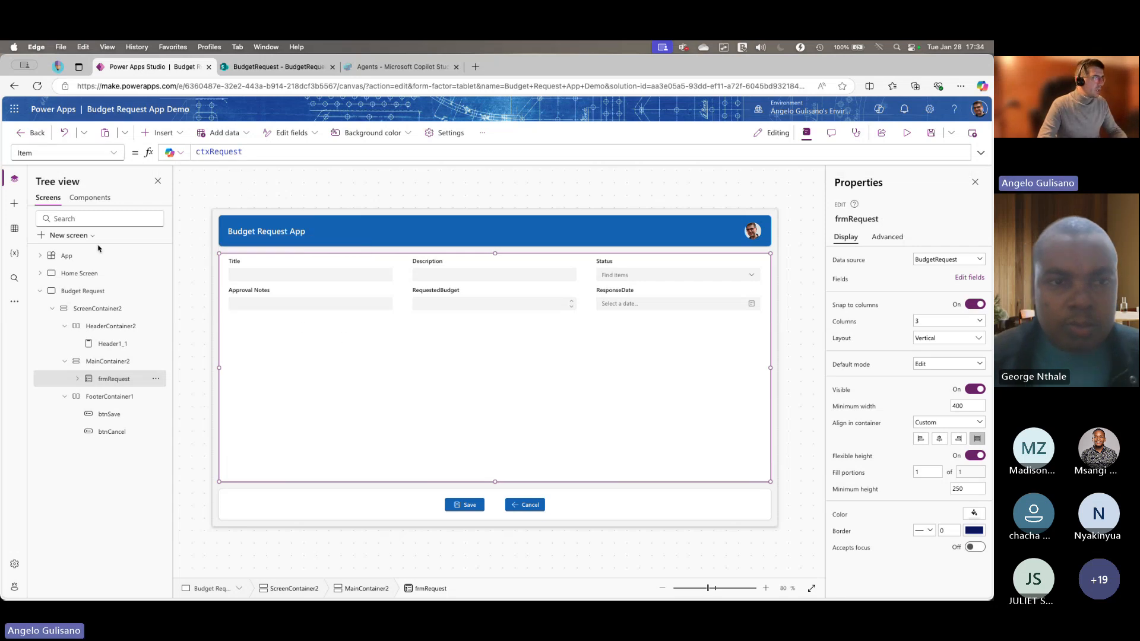
click(112, 153)
scroll(77, 362, down, 1)
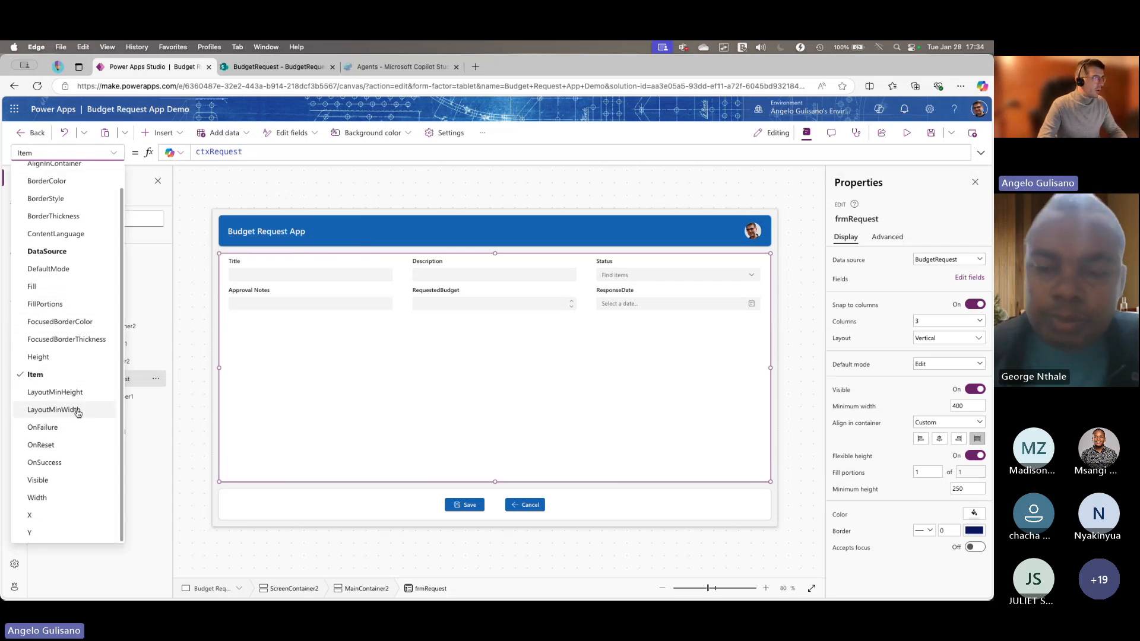
click(54, 462)
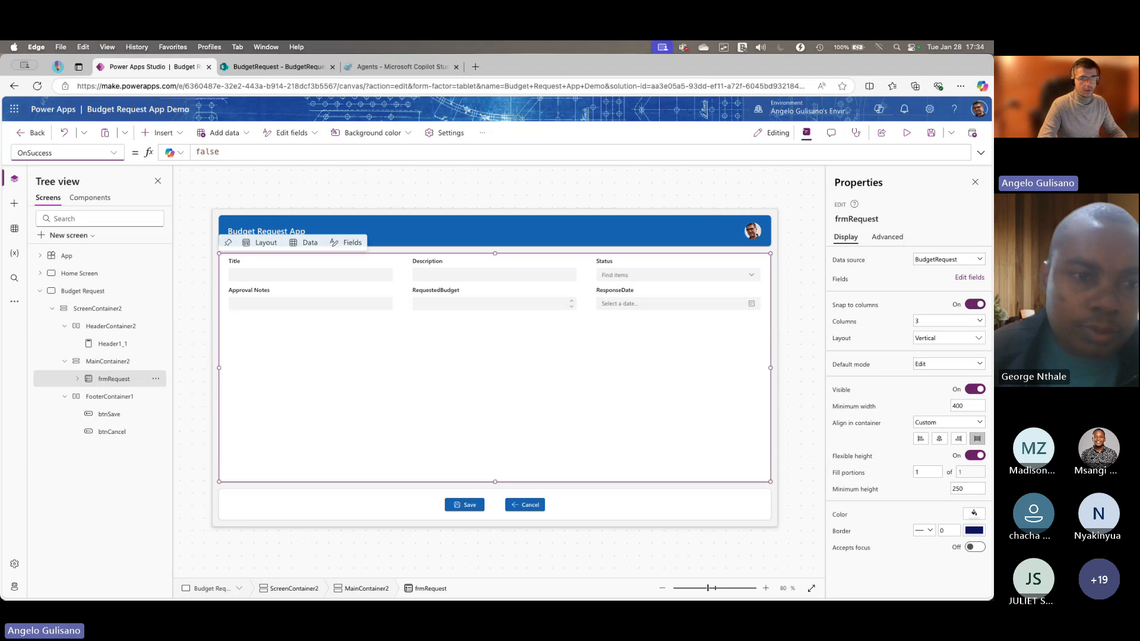
double_click(341, 148)
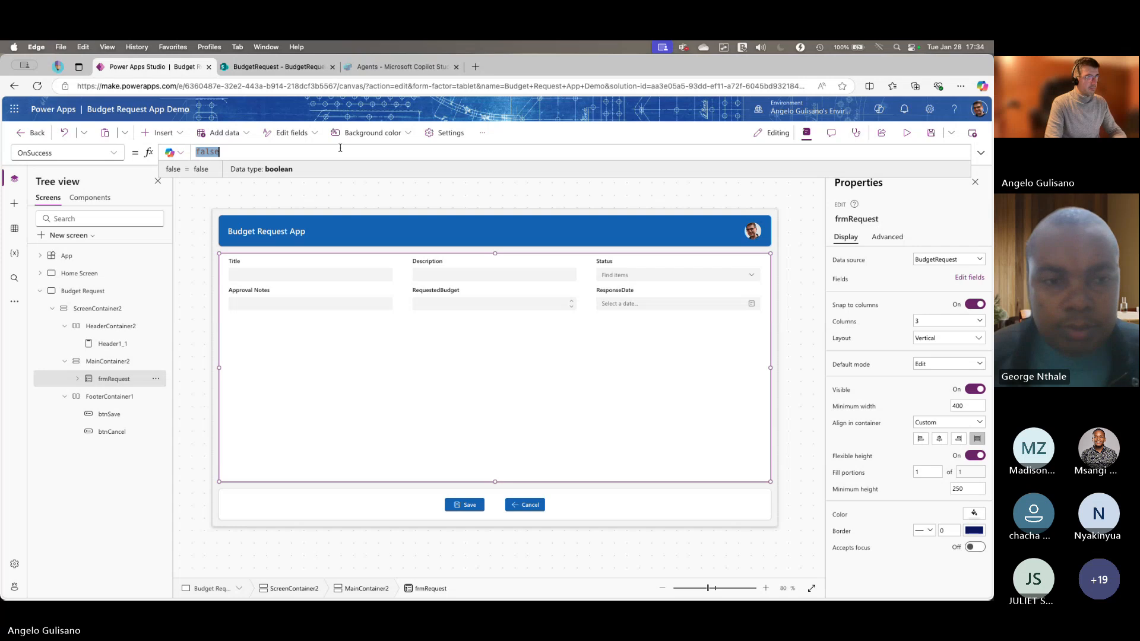
text(Notify()
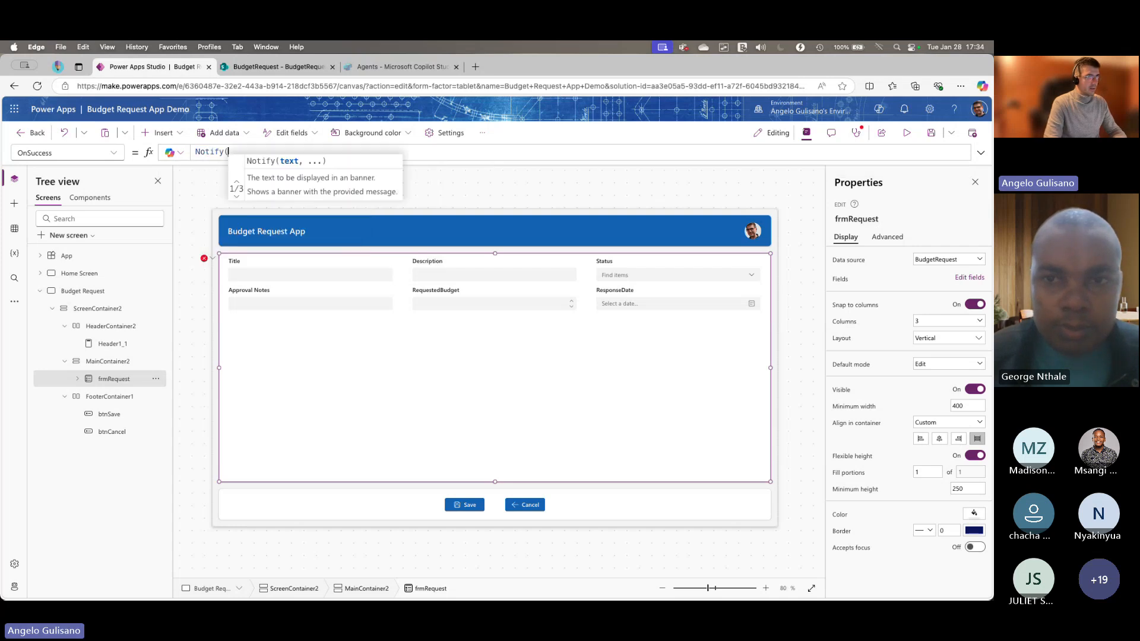
text("Ok",)
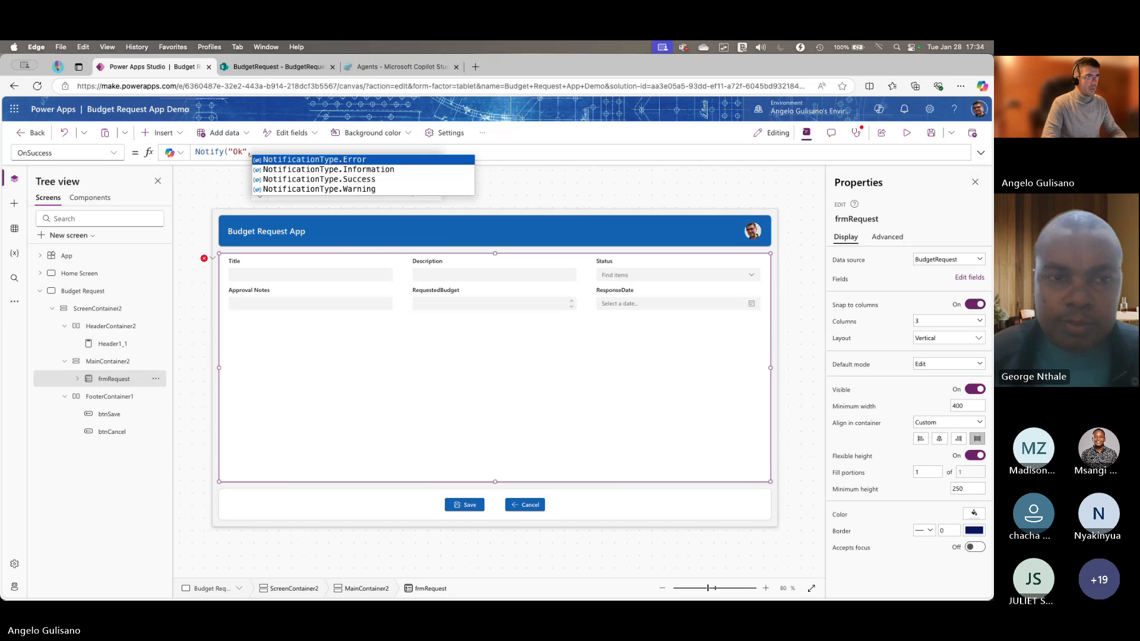
key(Down)
key(Down)
key(Tab)
text())
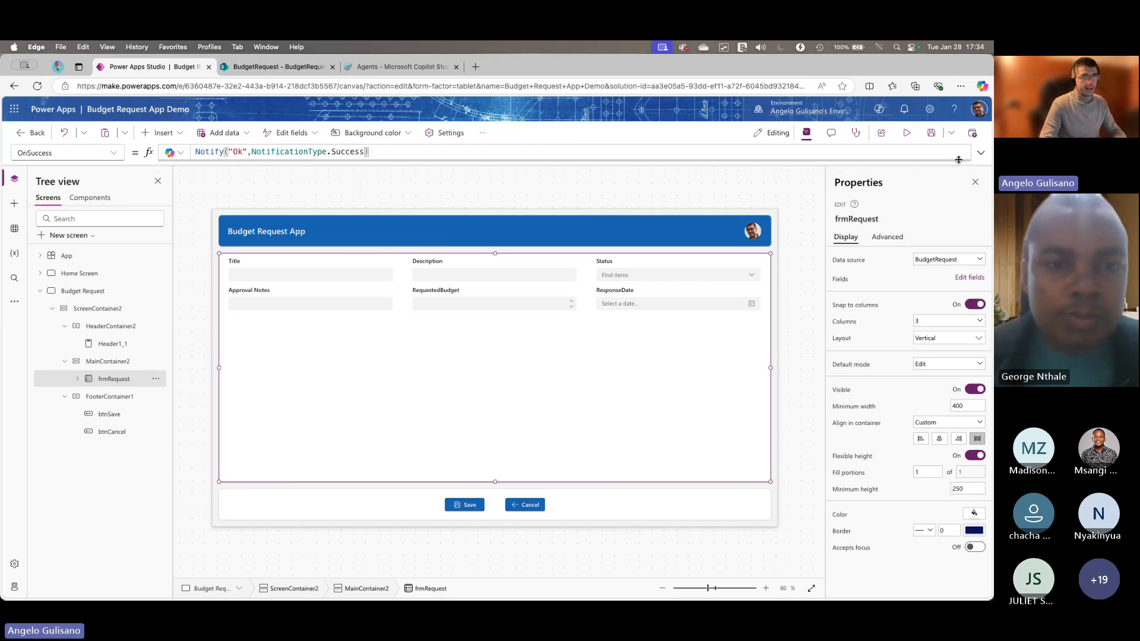
- Add a Back() call on a new line after the Notify call in OnSuccess and format the formula text
click(981, 153)
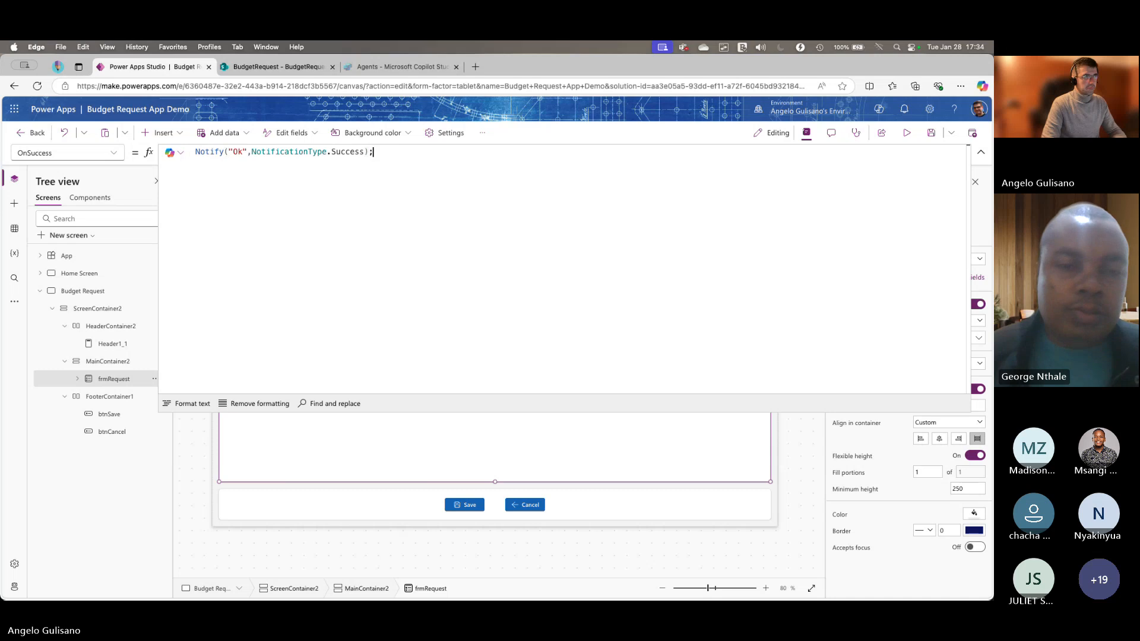
key(shift+Return)
text(B)
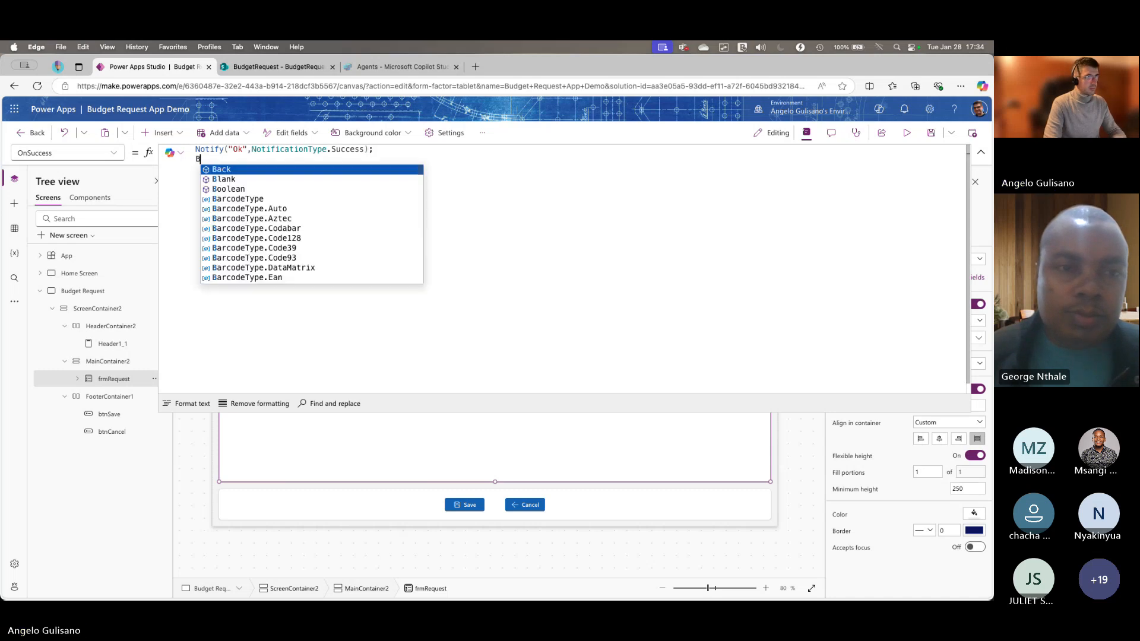
text(ack();)
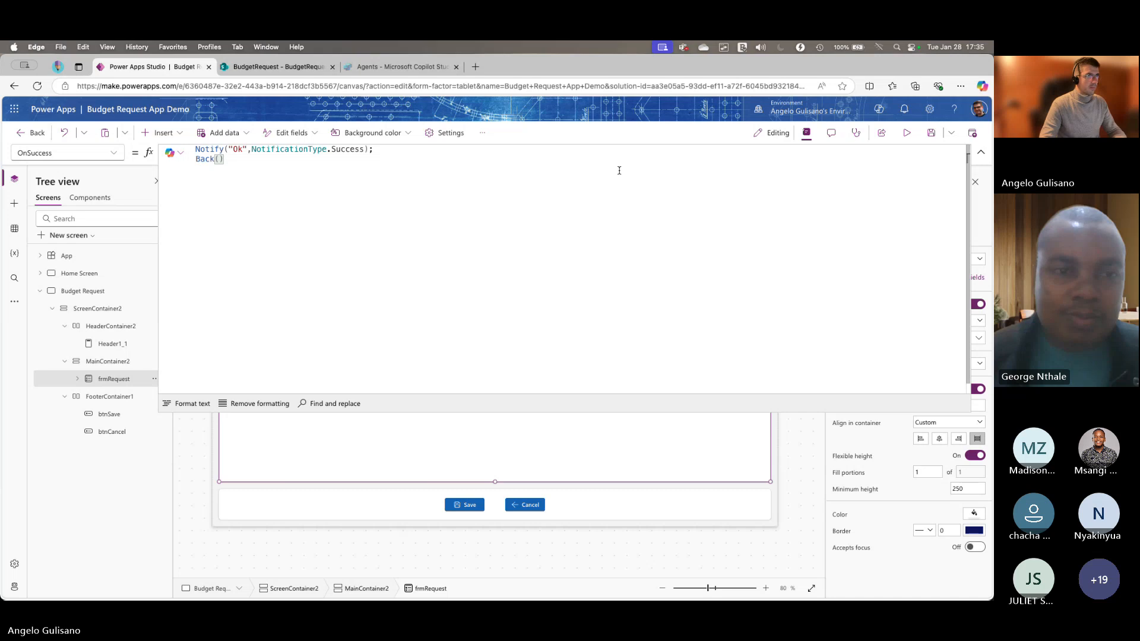
click(189, 404)
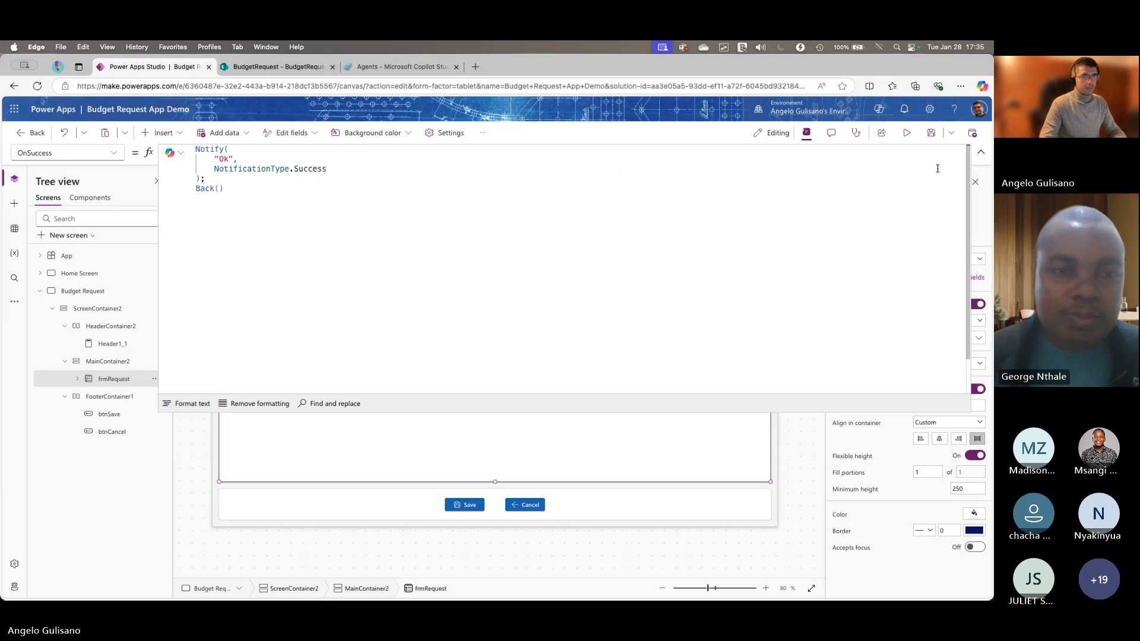
click(980, 152)
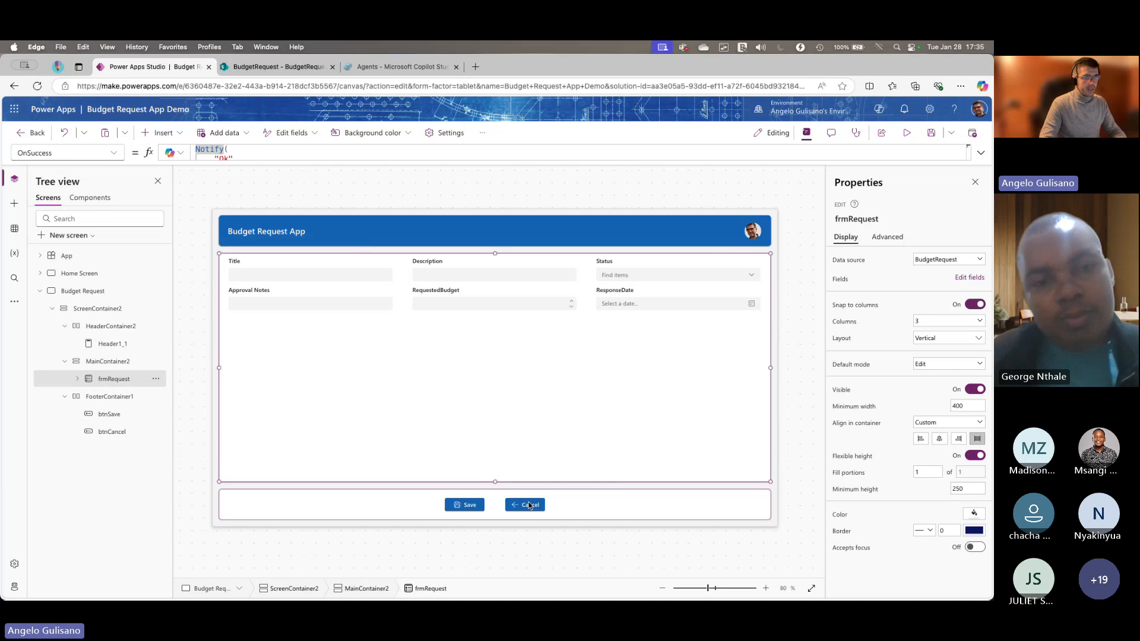
- Check the Cancel button's OnSelect formula and set the Save button's OnSelect to SubmitForm(frmRequest)
click(530, 504)
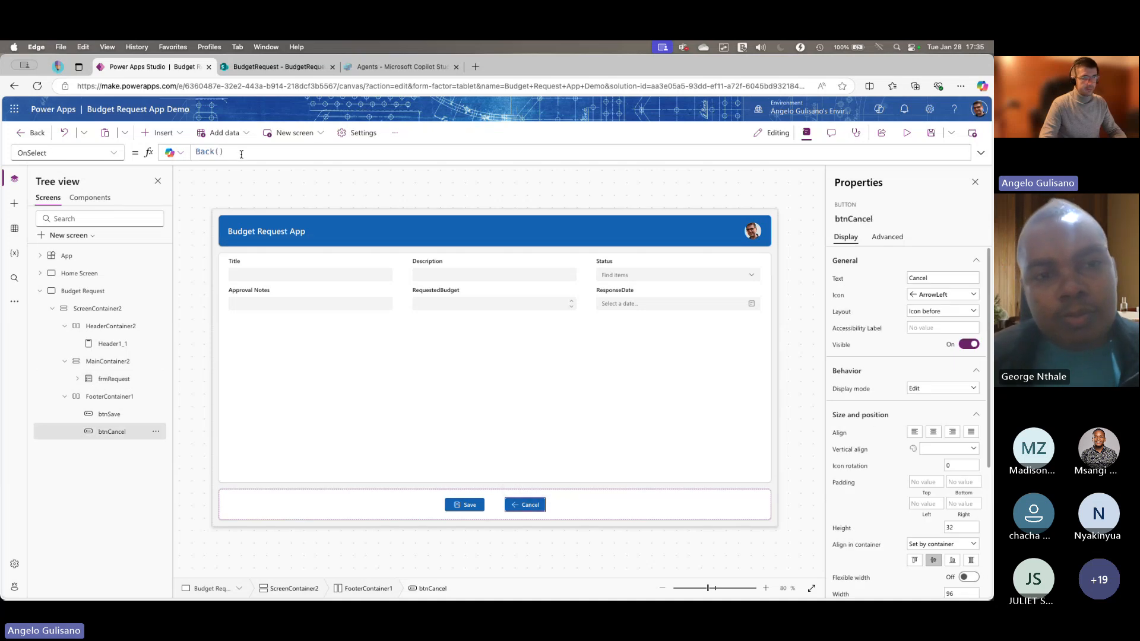
click(467, 506)
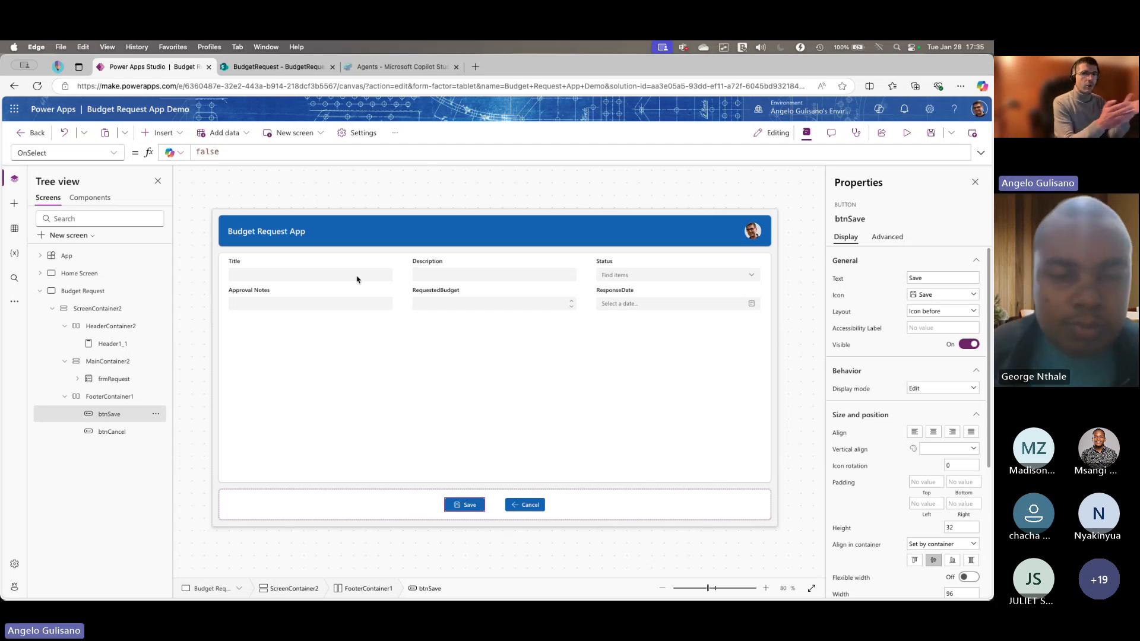
double_click(211, 151)
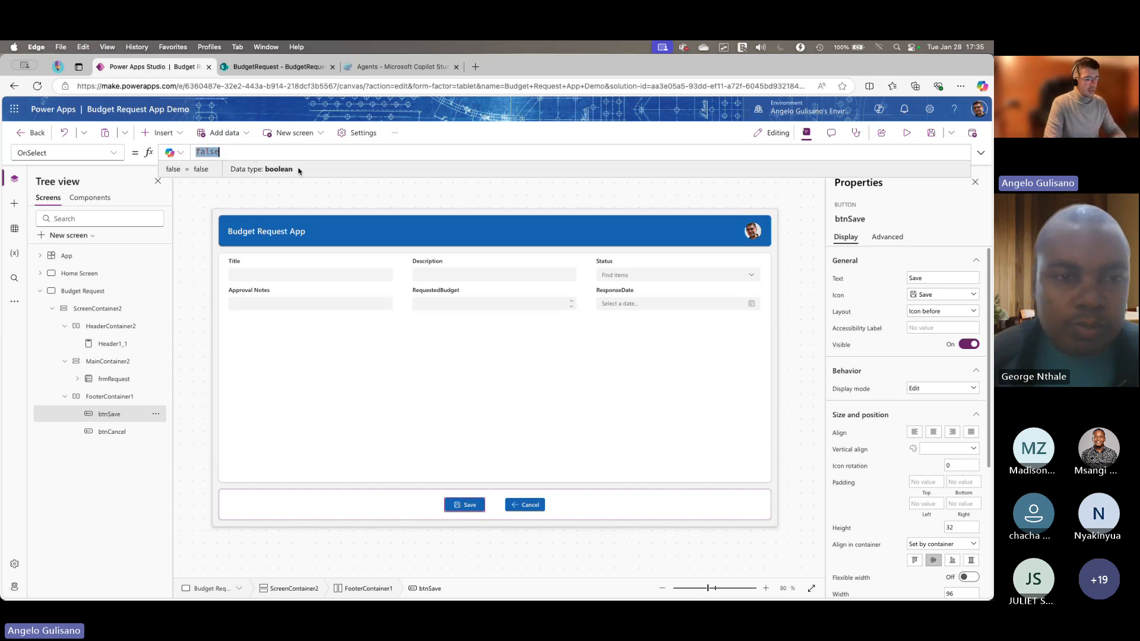
text(SubmitForm()
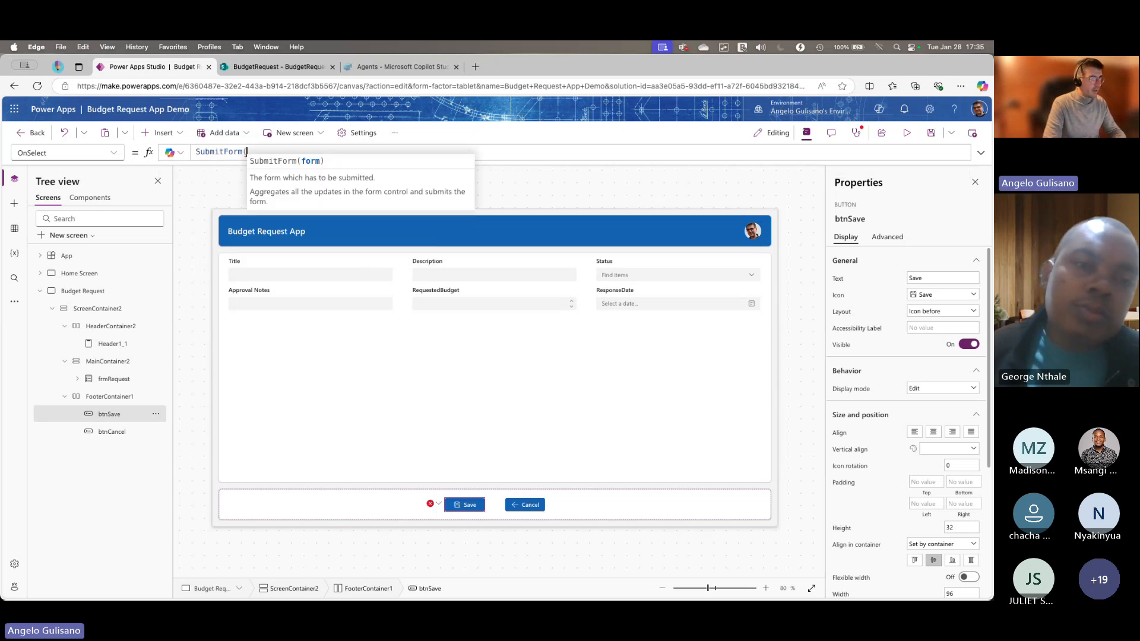
text(frmRequest))
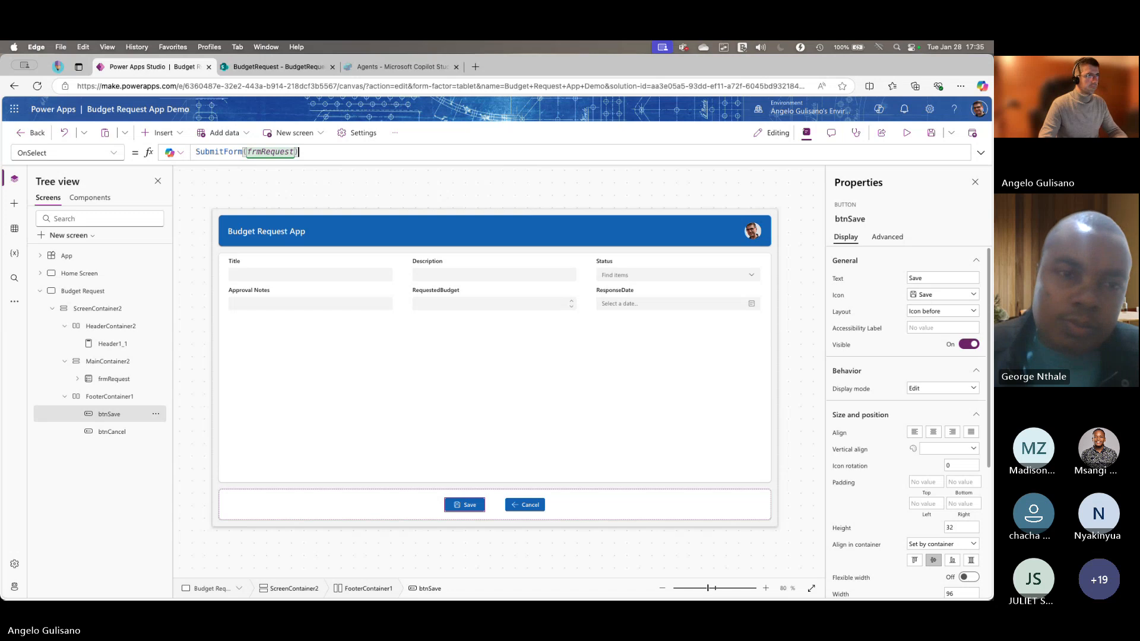
- Preview the app from the Home Screen and start a new request with the title "Test Request"
click(86, 275)
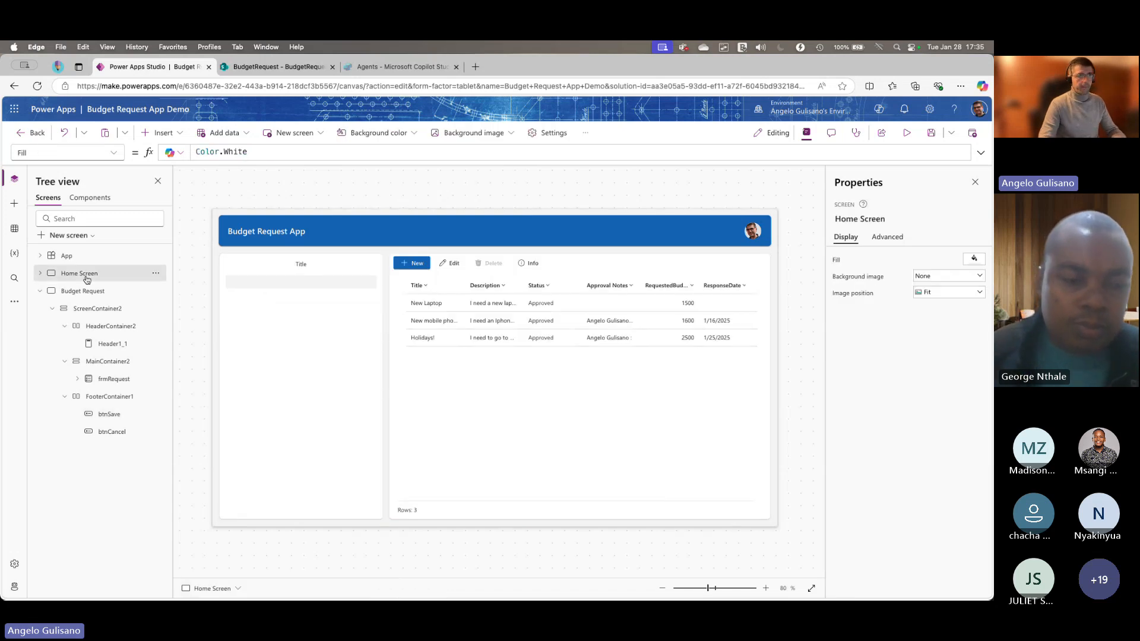
click(913, 139)
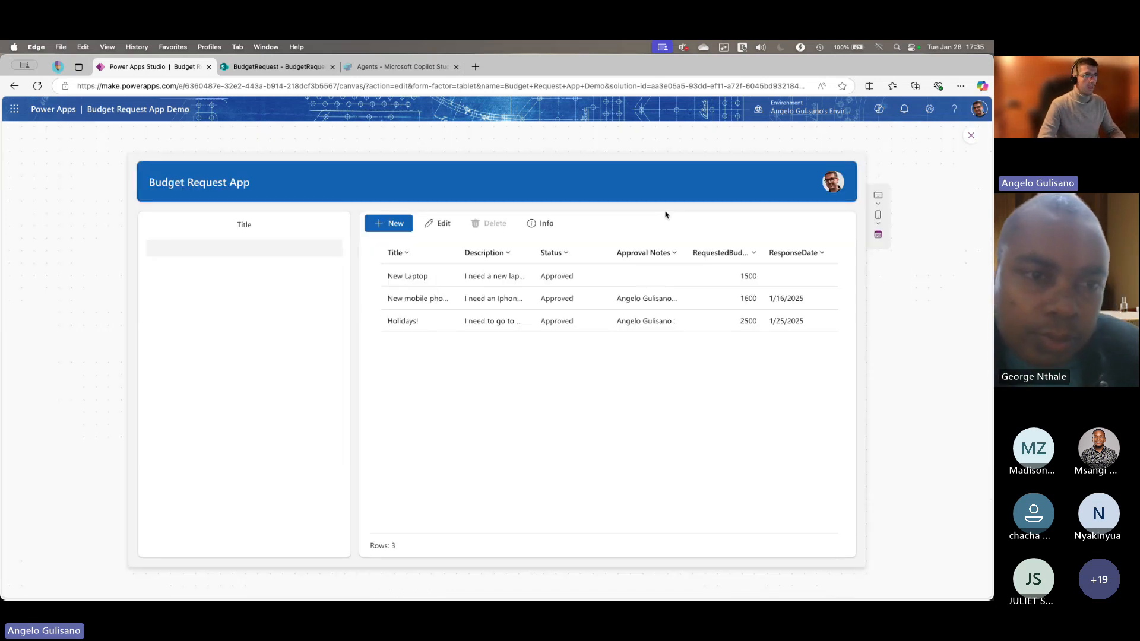
click(390, 226)
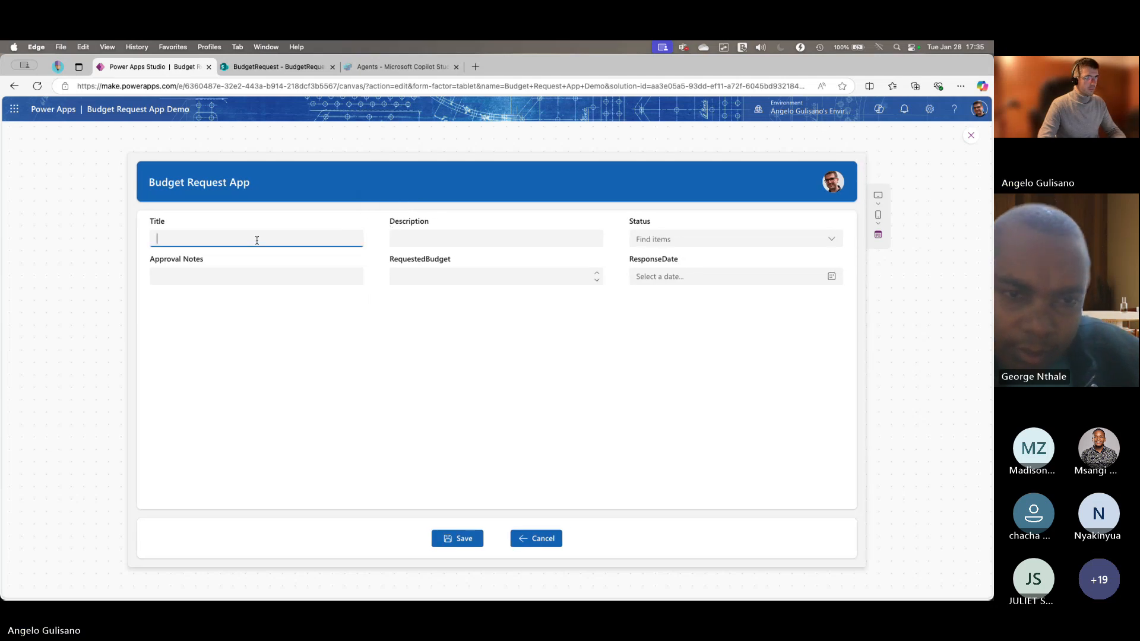
text(Te)
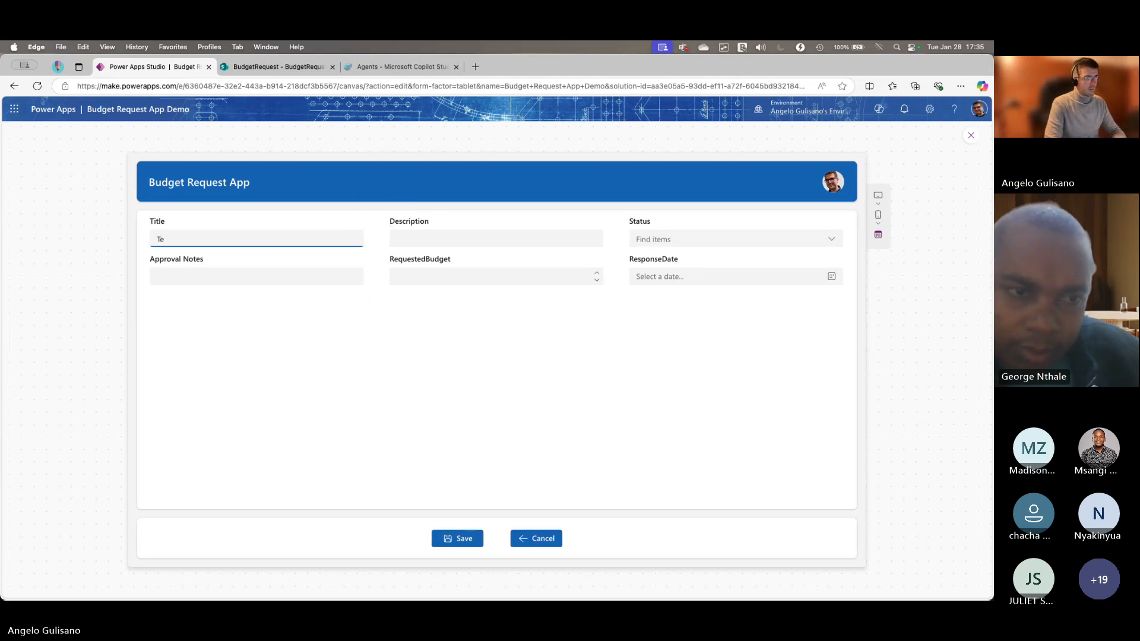
text(st Request)
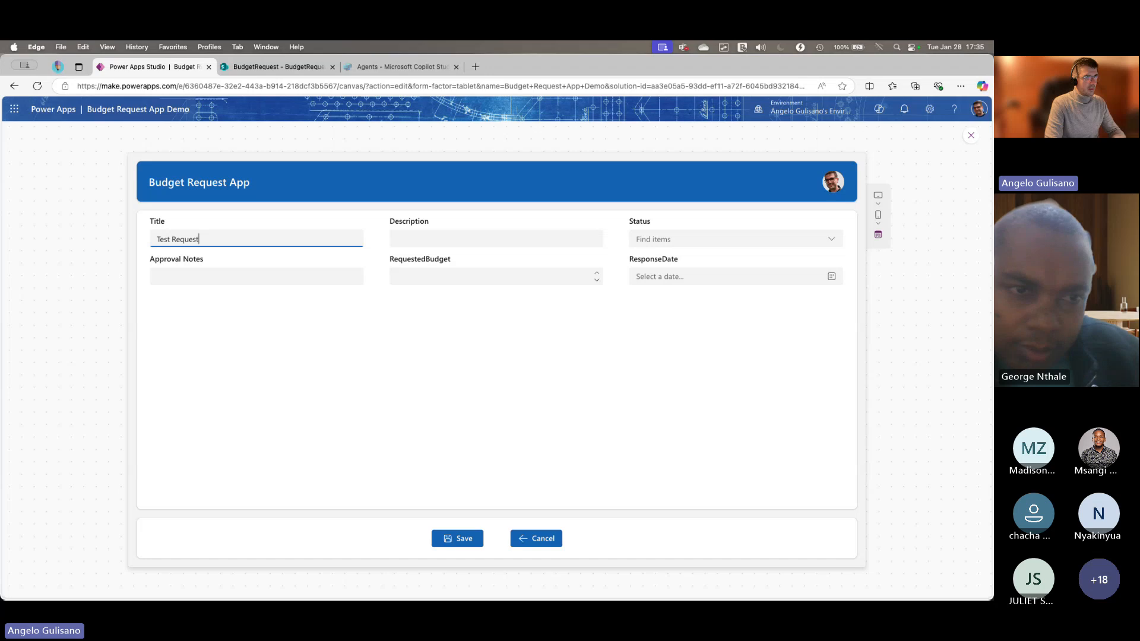
key(Tab)
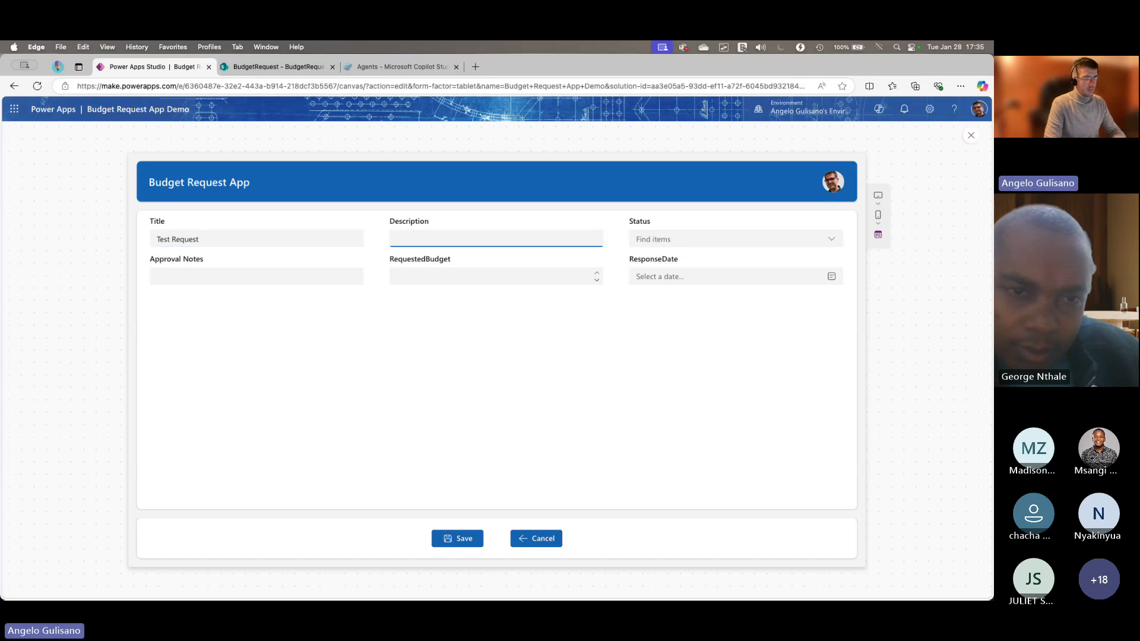
- Complete the request with description "Hello! This is from Demo Live!", status Draft and requested budget 5000, and save it
text(Hello! This is from)
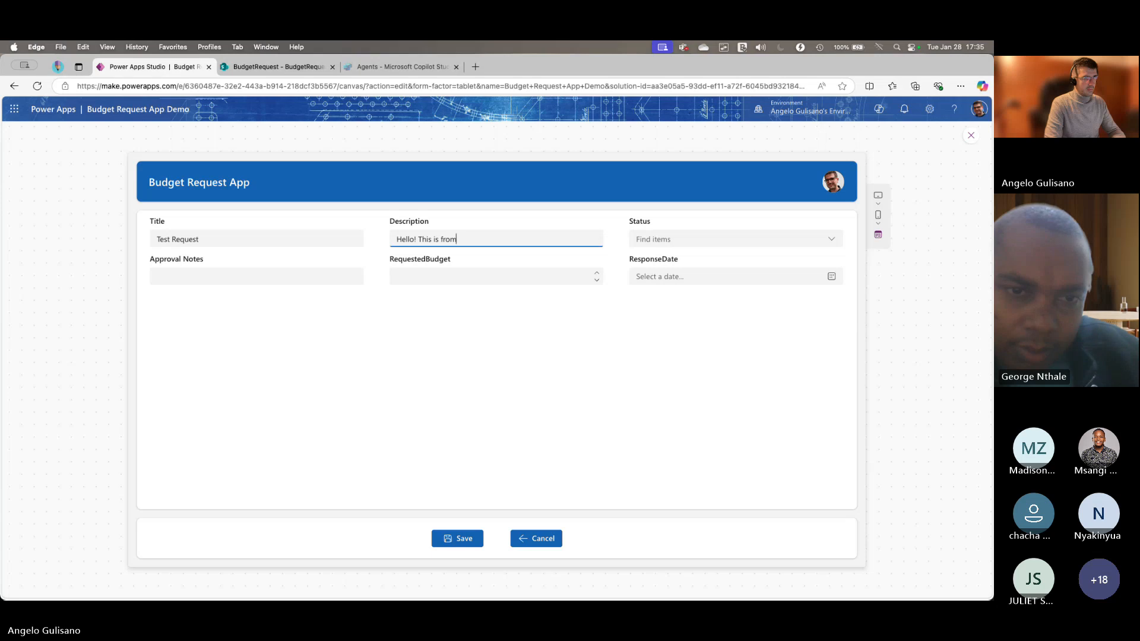
text(Demo Li)
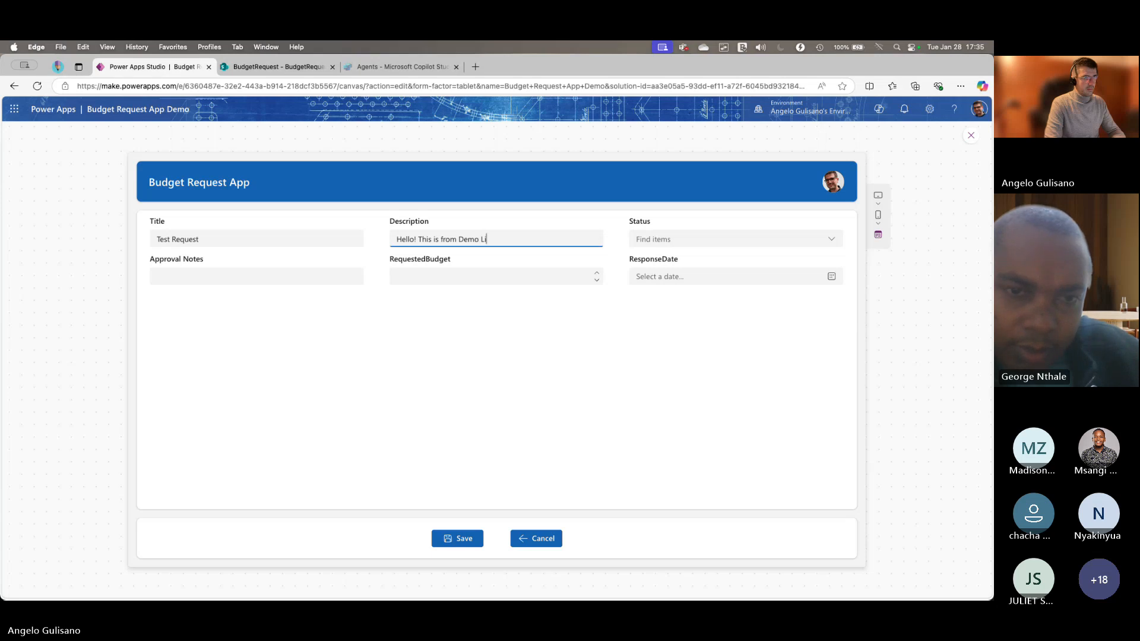
text(ve!)
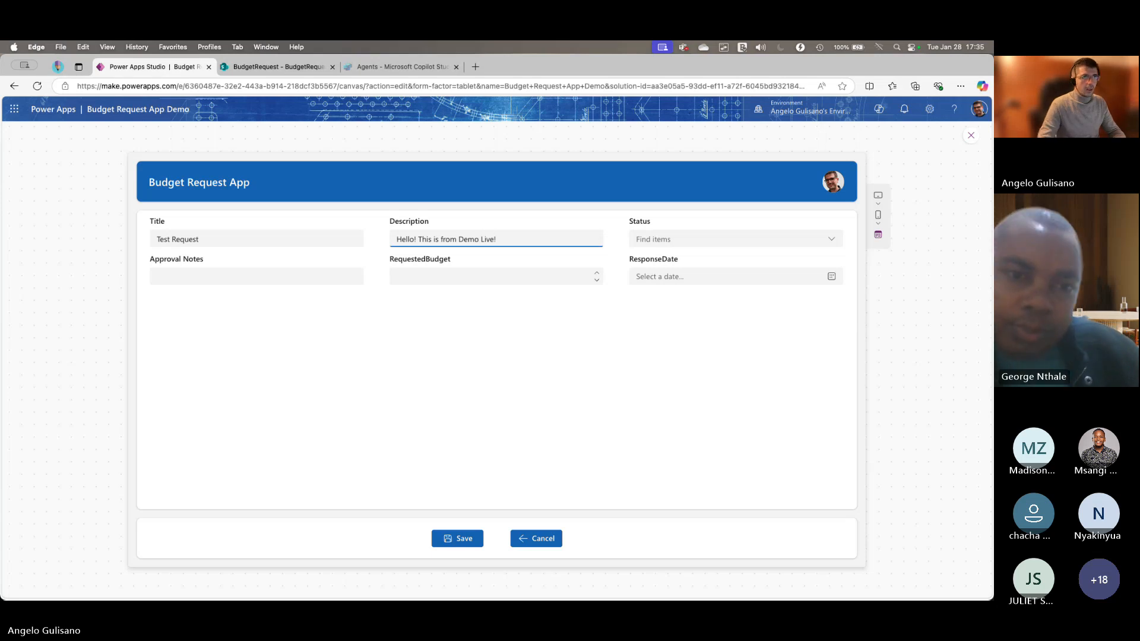
click(828, 241)
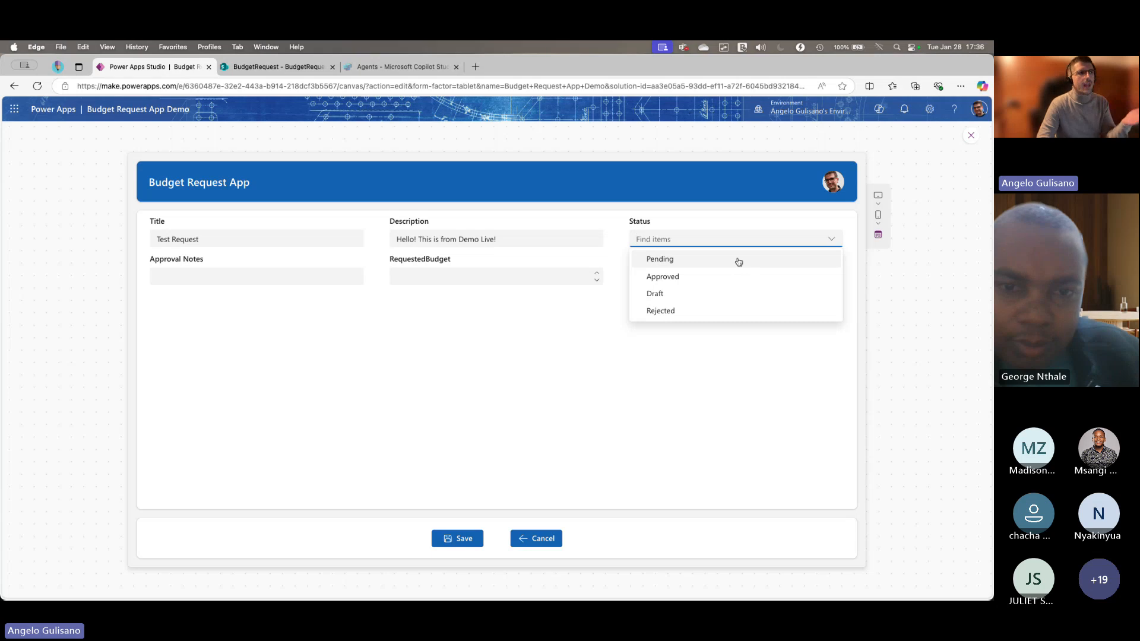
click(715, 291)
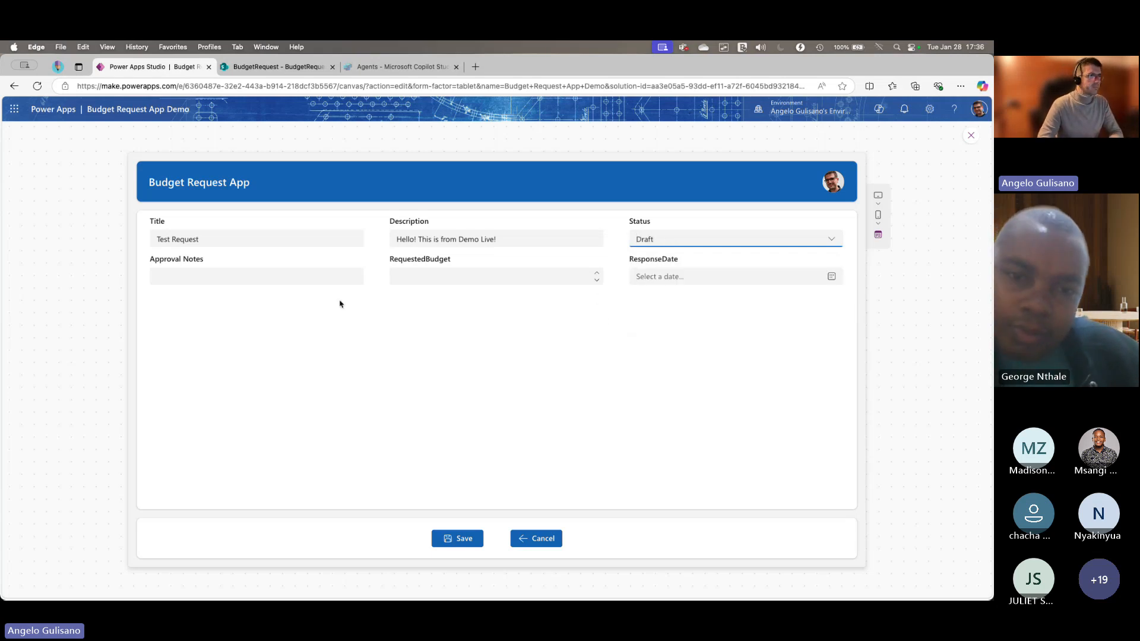
click(315, 277)
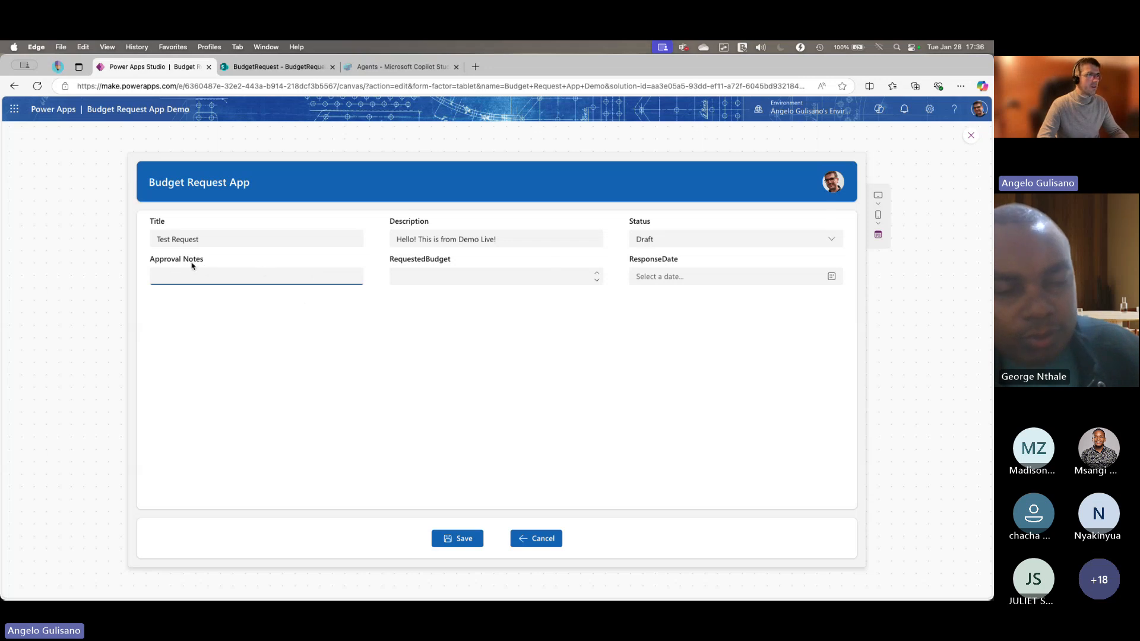
click(396, 276)
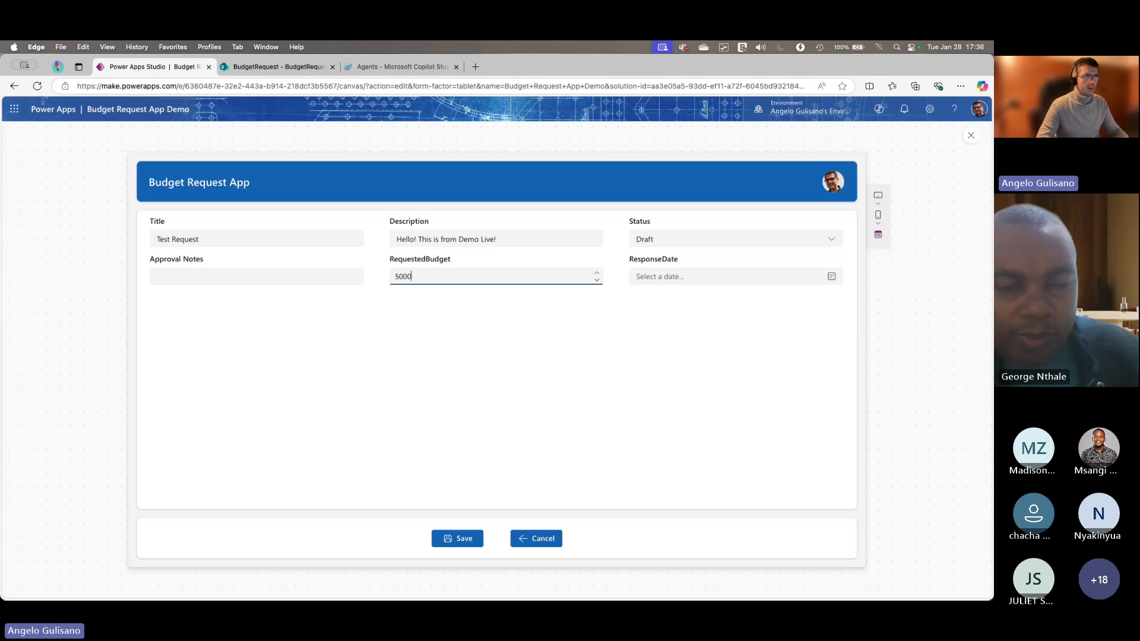
click(713, 343)
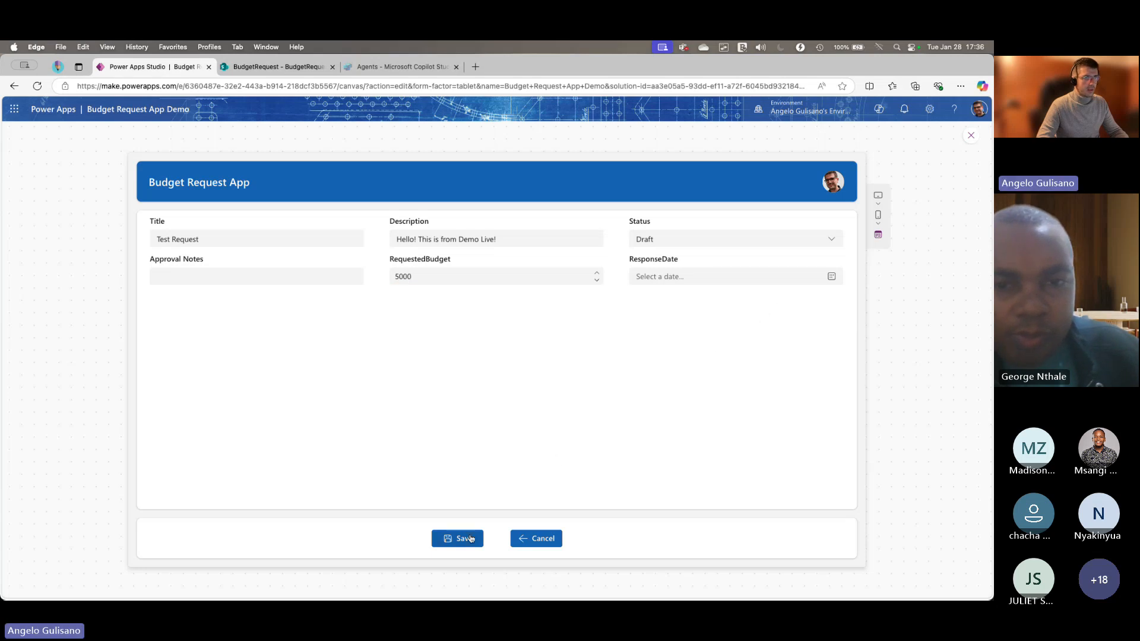
click(470, 540)
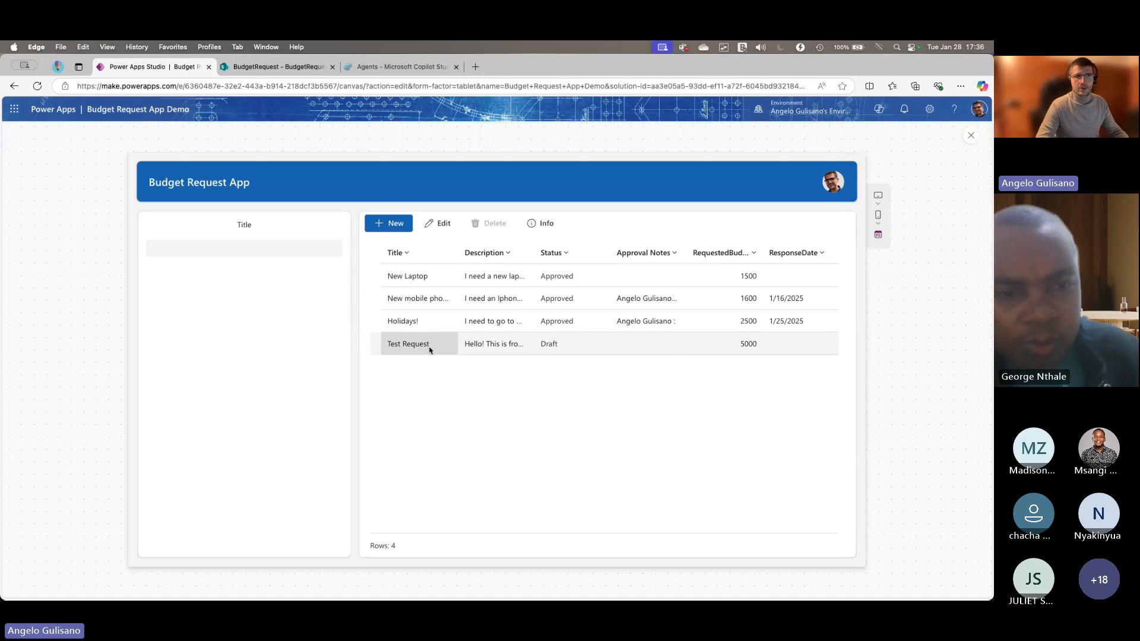
- Edit the Test Request record, set its requested budget to 3500 and save it
click(629, 343)
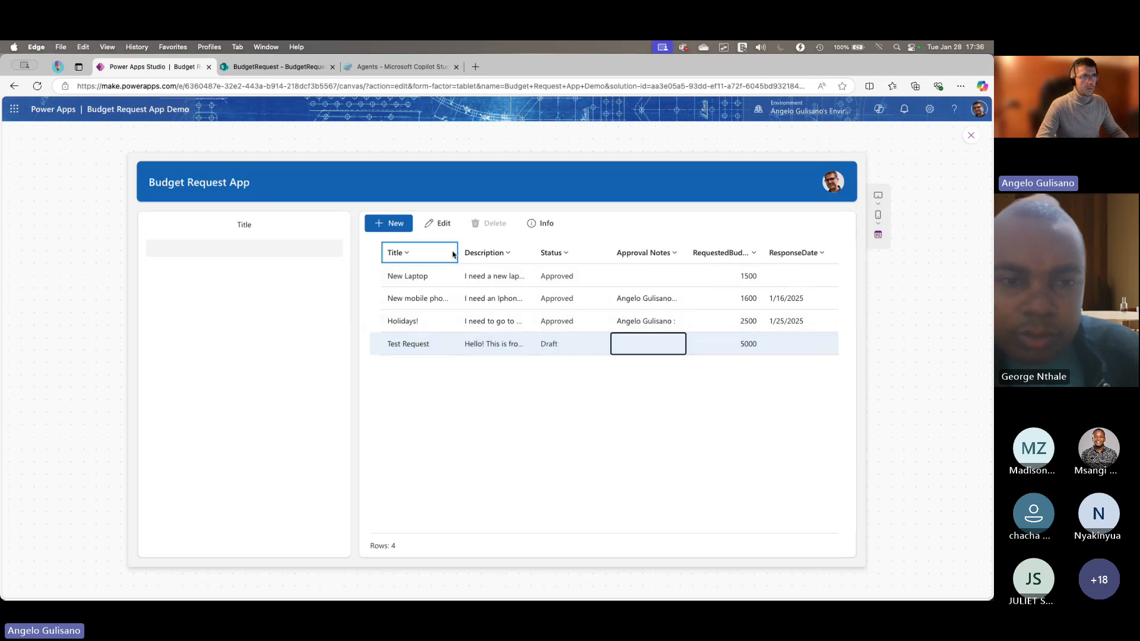
click(442, 224)
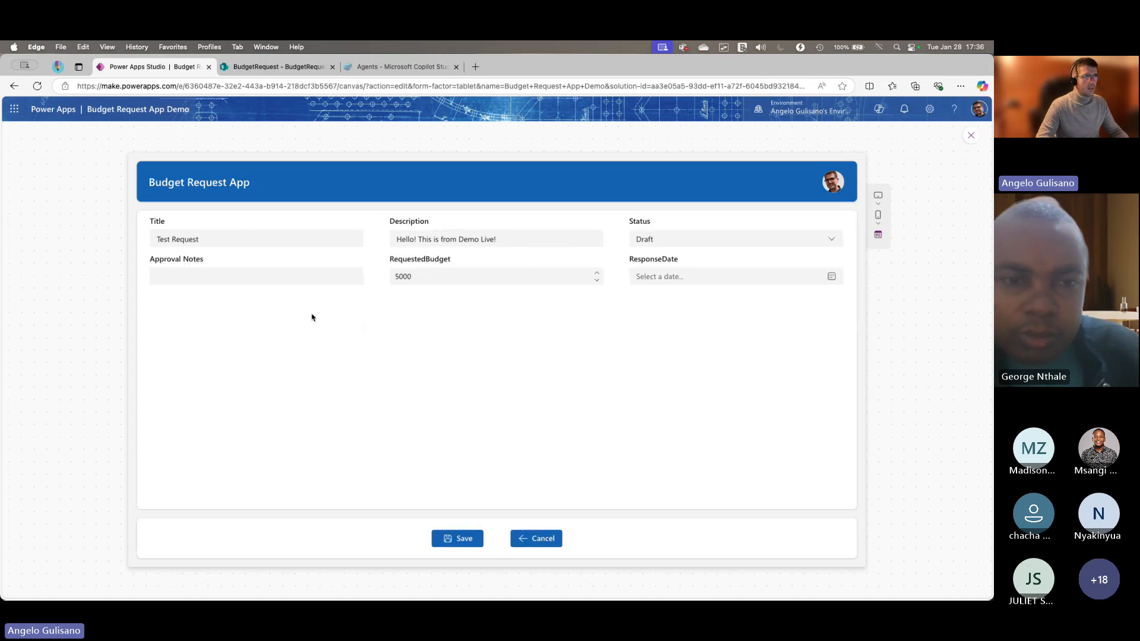
double_click(423, 275)
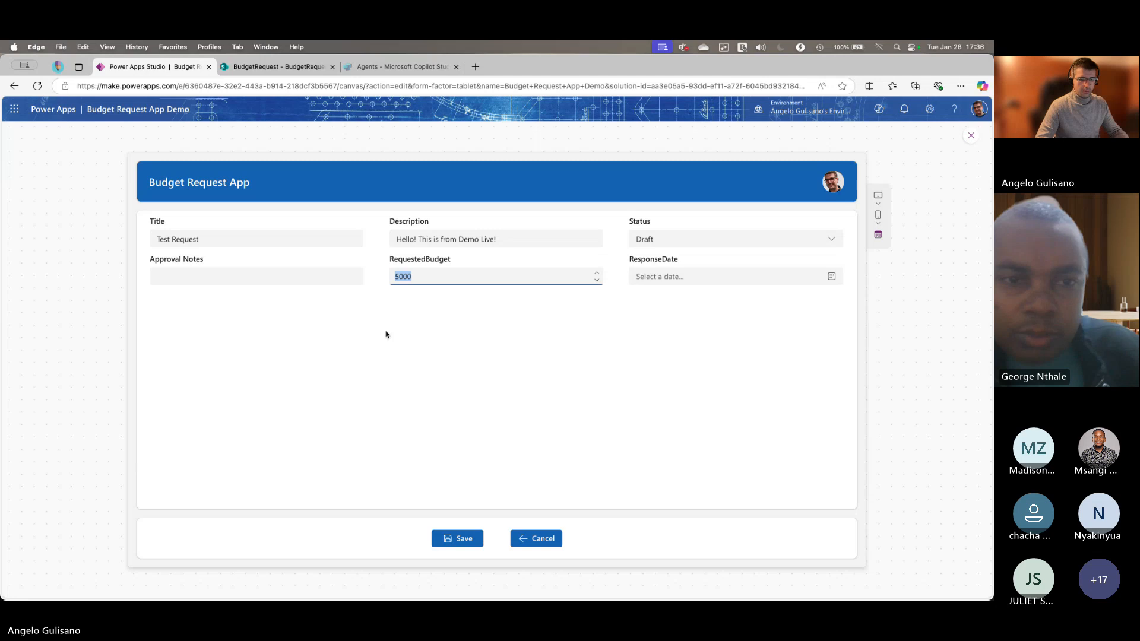
text(3500)
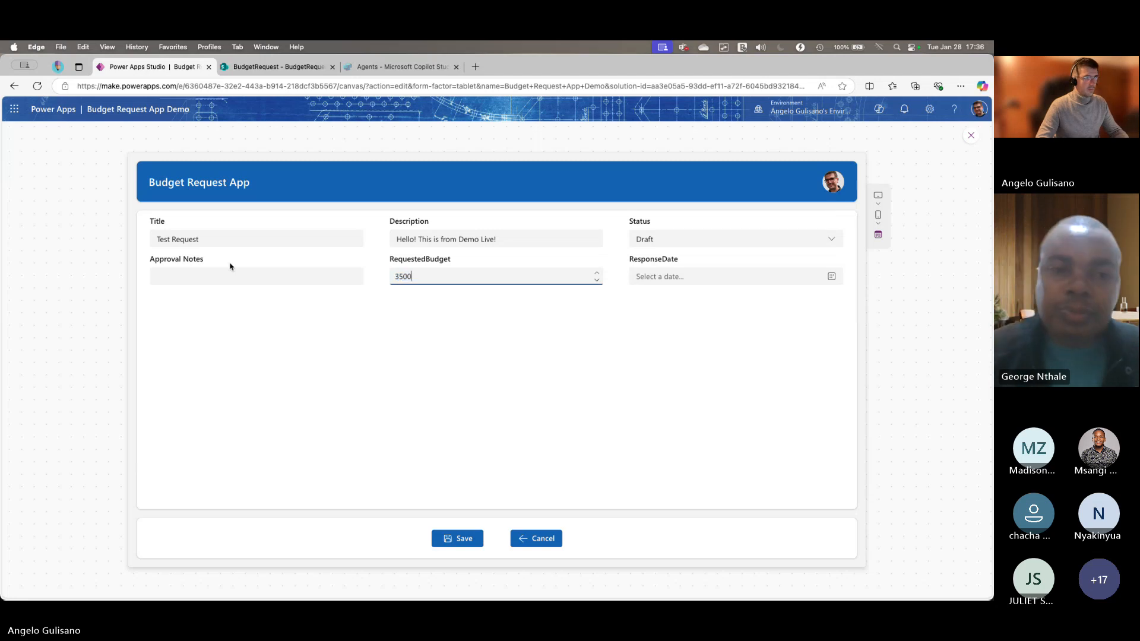
click(415, 440)
click(457, 538)
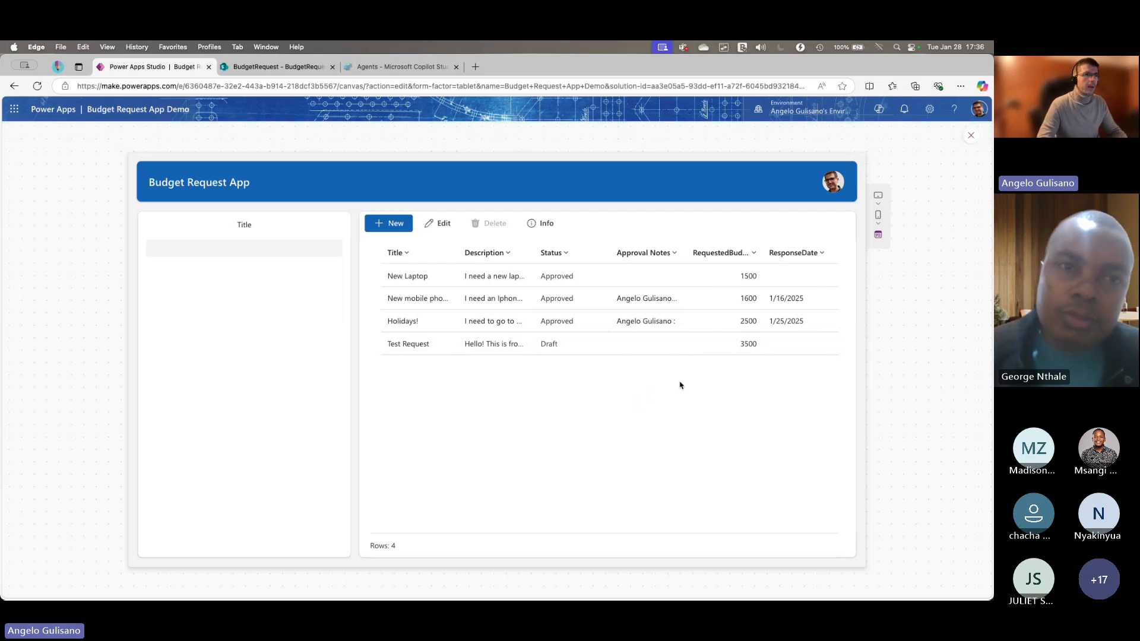
- Close the app preview and publish this version of the Budget Request App Demo
click(972, 136)
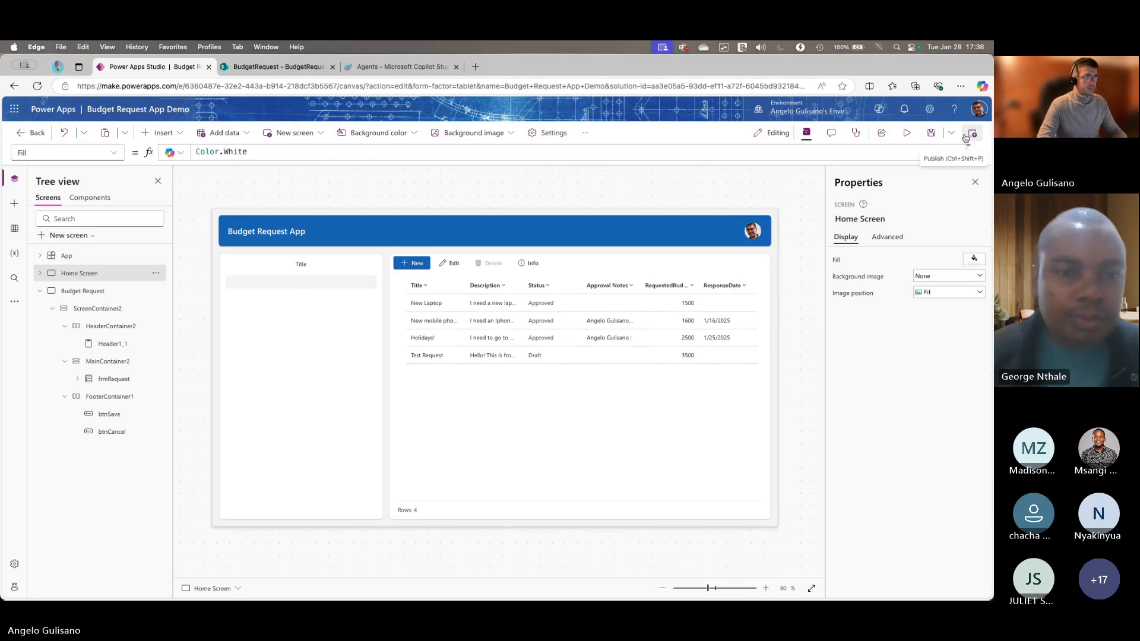
click(966, 136)
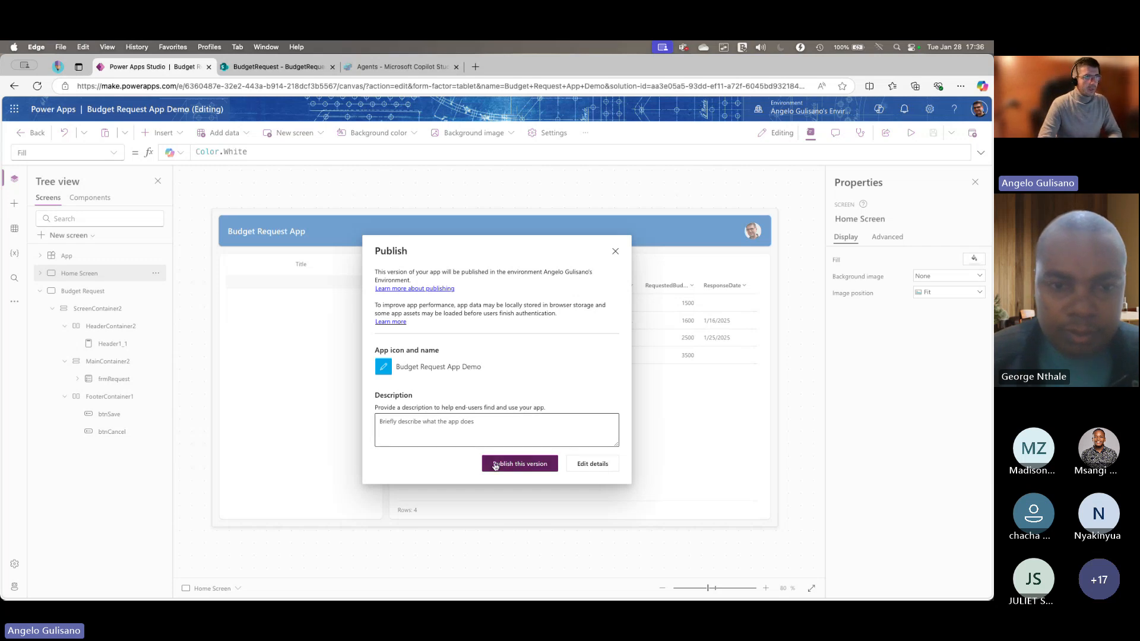
click(518, 463)
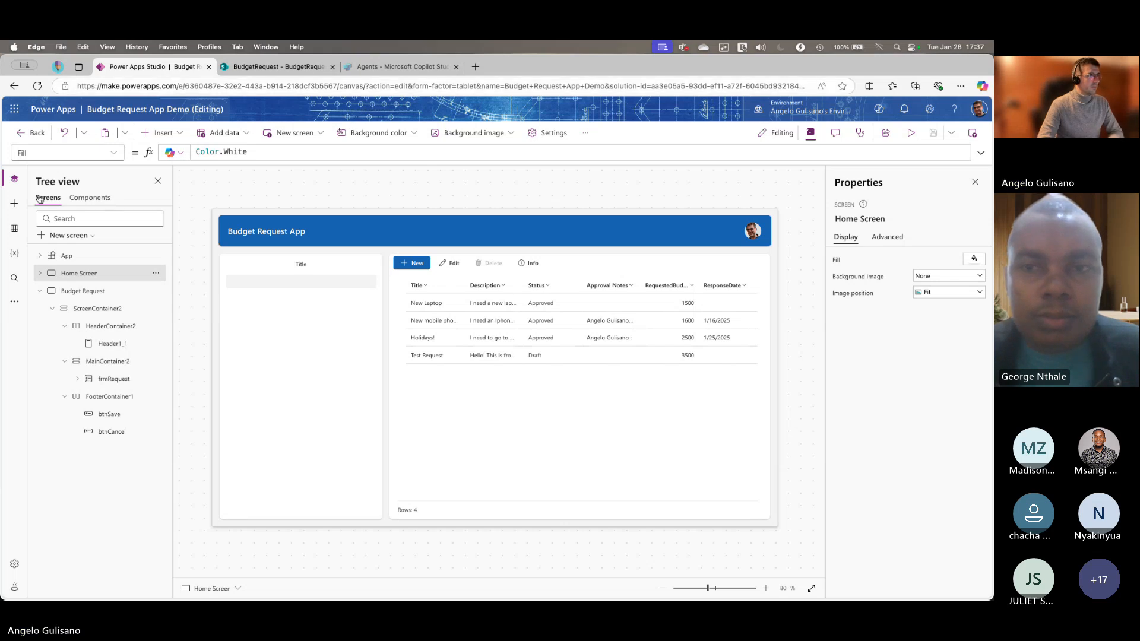
- Leave the app editor for the BudgetRequest Demo solution's cloud flows and start a new automated cloud flow
click(30, 133)
click(561, 379)
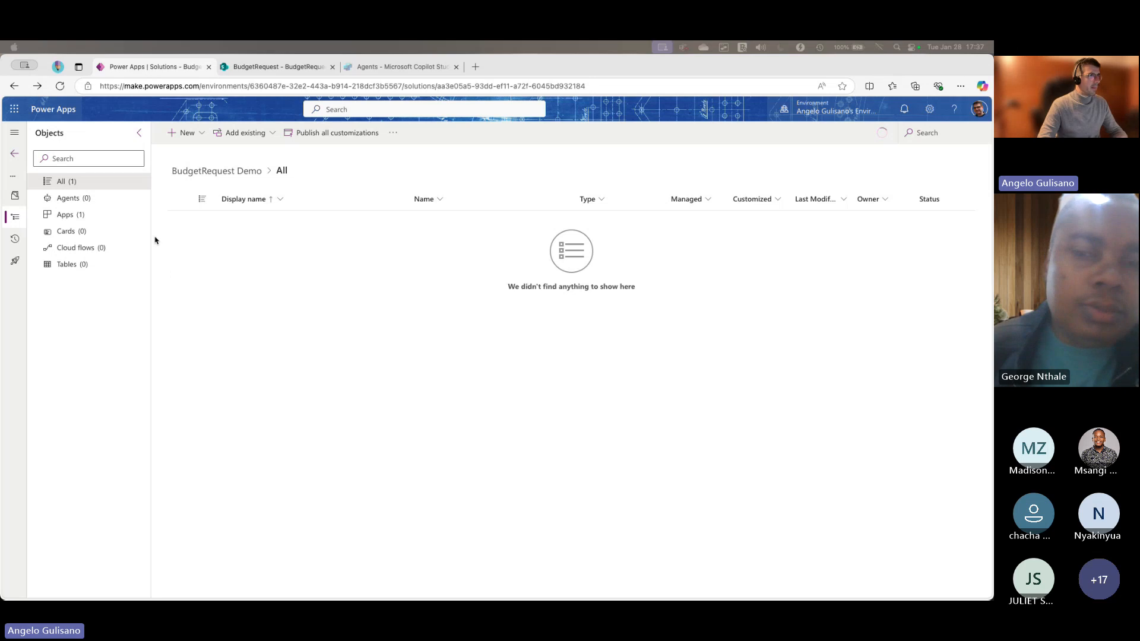
click(73, 249)
click(73, 249)
click(184, 133)
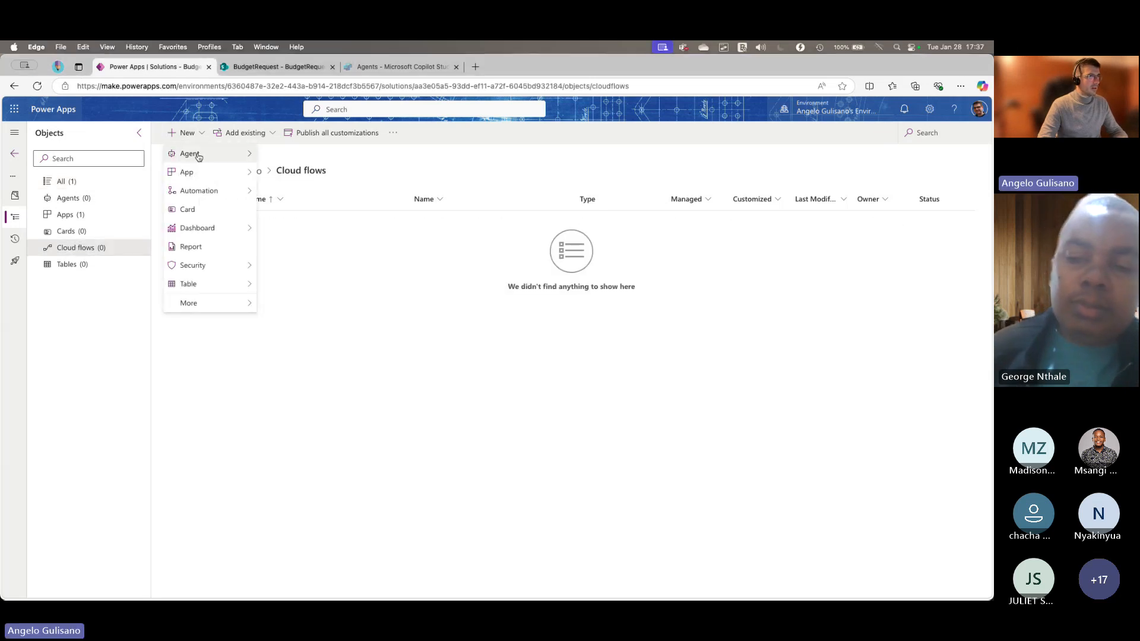
mouse_move(203, 189)
mouse_move(300, 195)
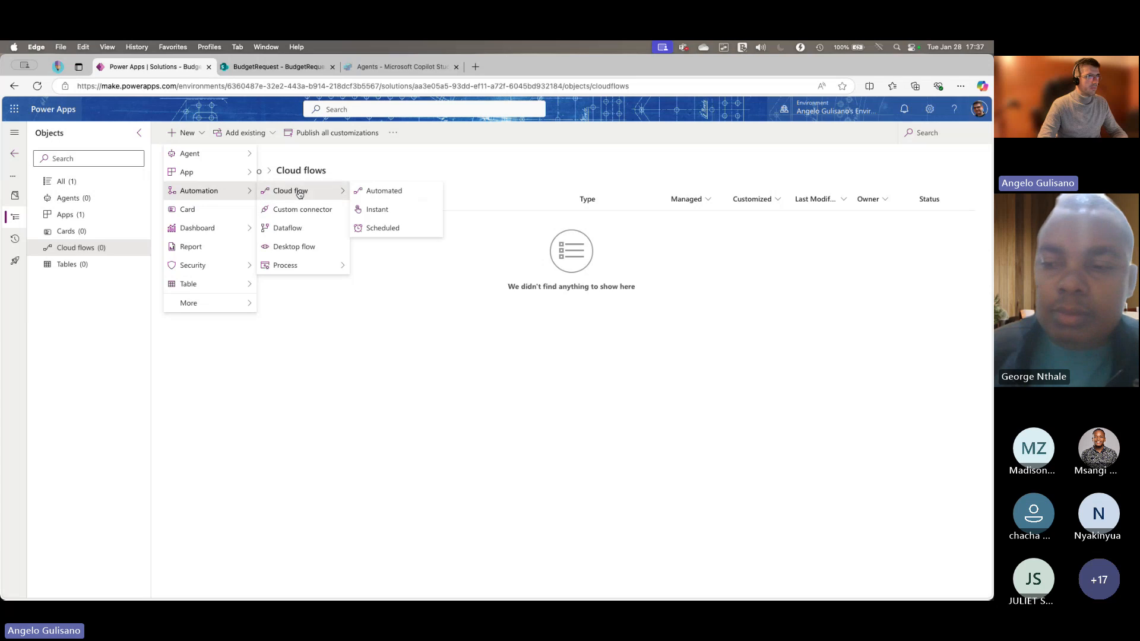
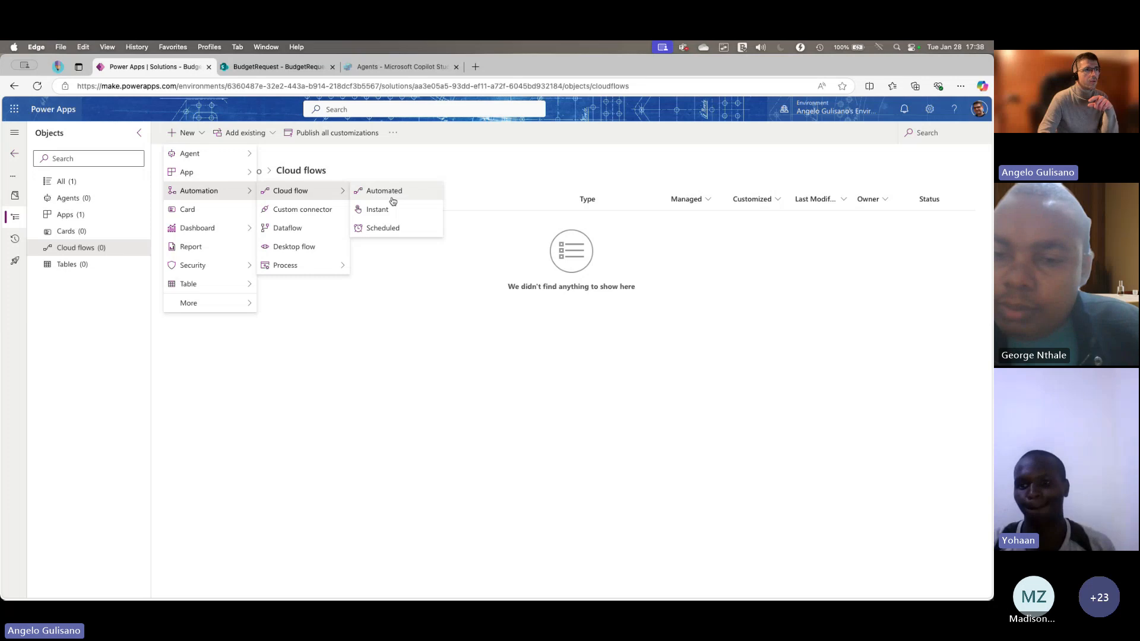
click(391, 193)
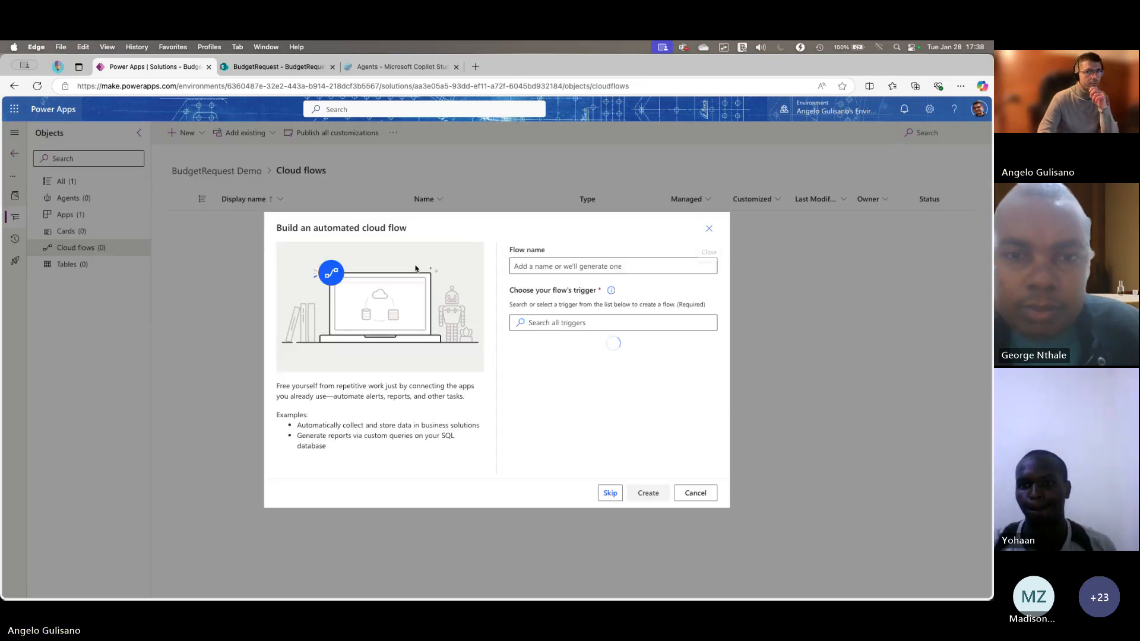
- Name the flow "Budget Request Approval Flow" and create it with the SharePoint trigger When an item is created
click(561, 267)
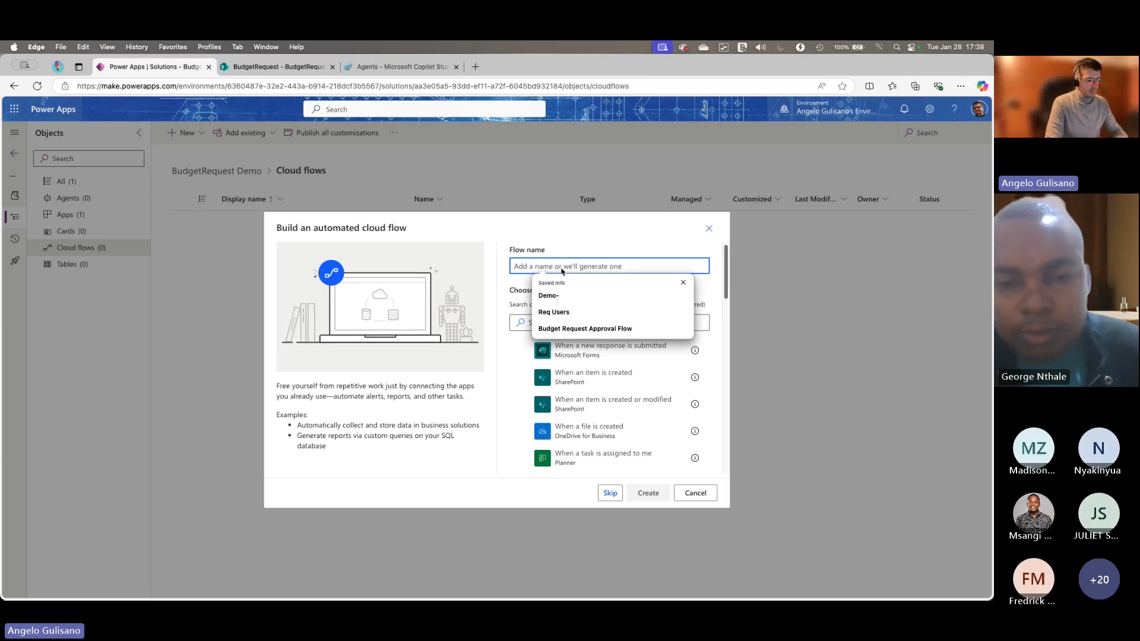
text(Budget Re)
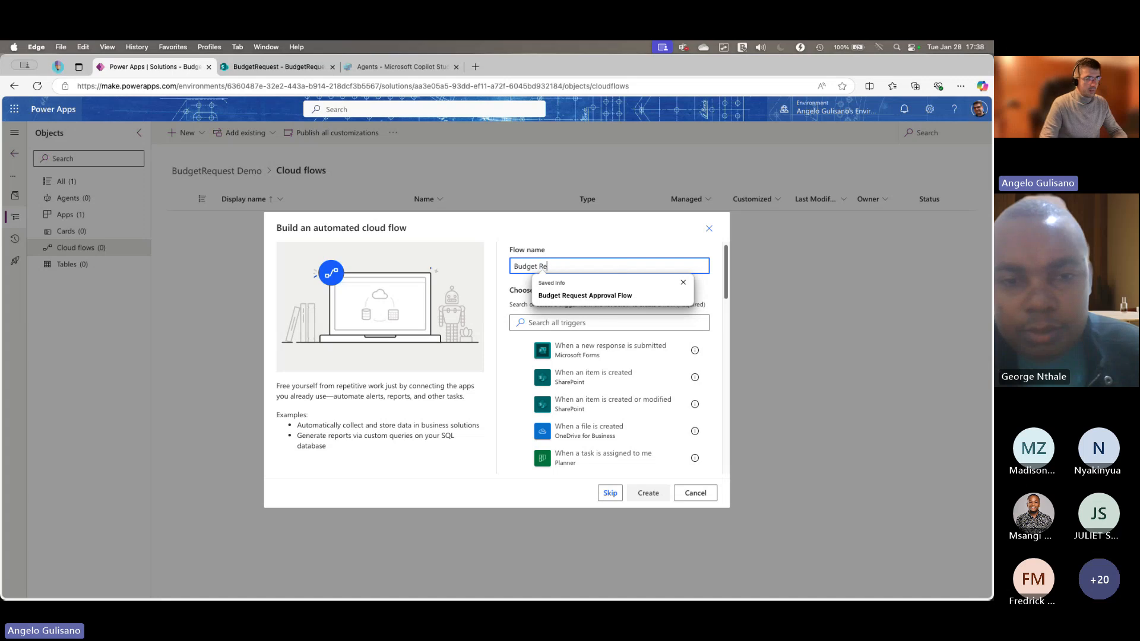
key(Tab)
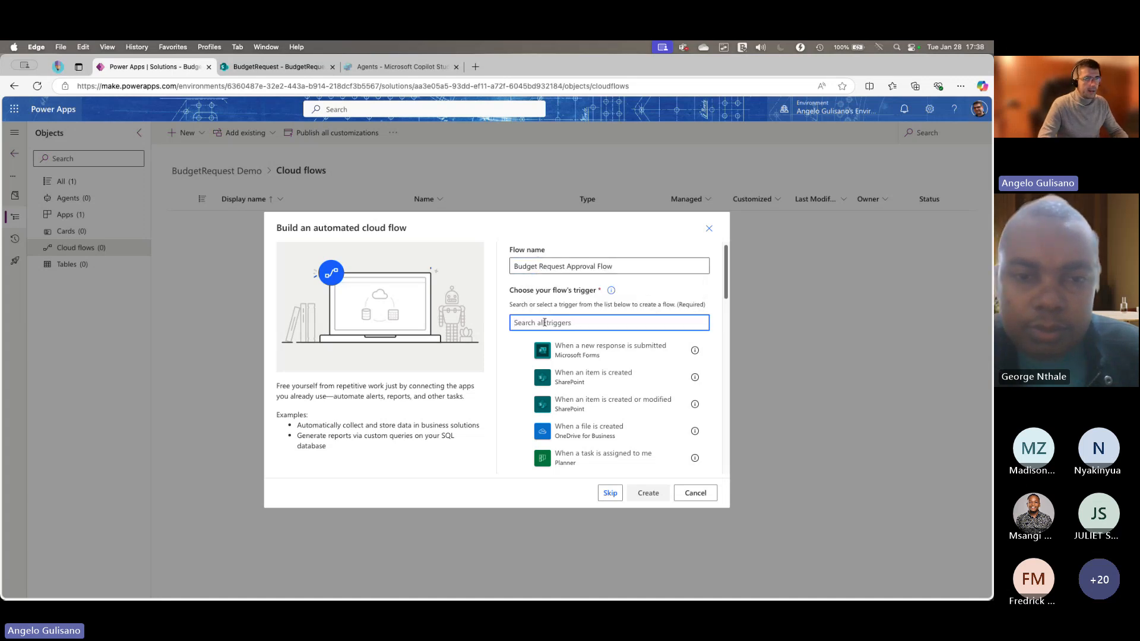
key(shift+Tab)
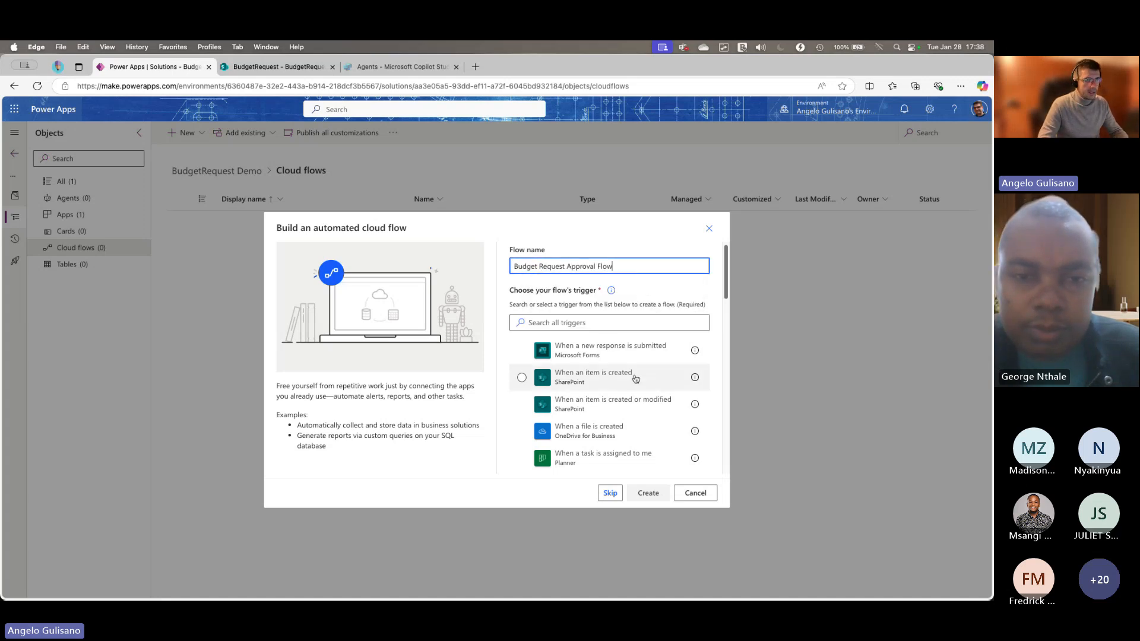
click(586, 380)
click(646, 493)
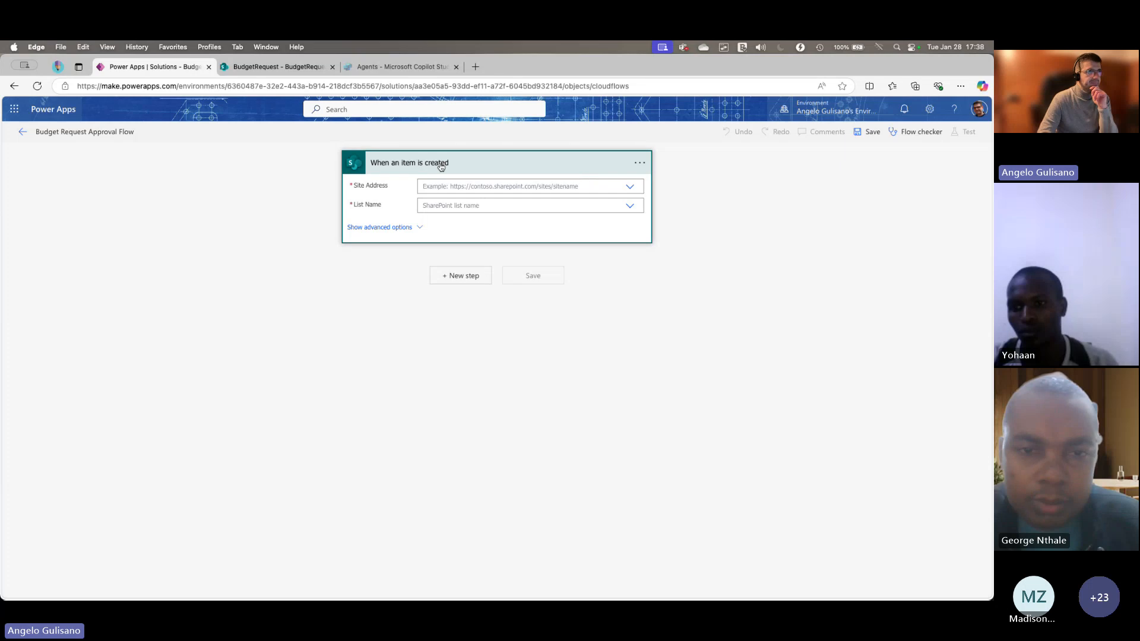
- Set the trigger's site address to the BudgetRequest site and its list name to BudgetRequest
click(634, 189)
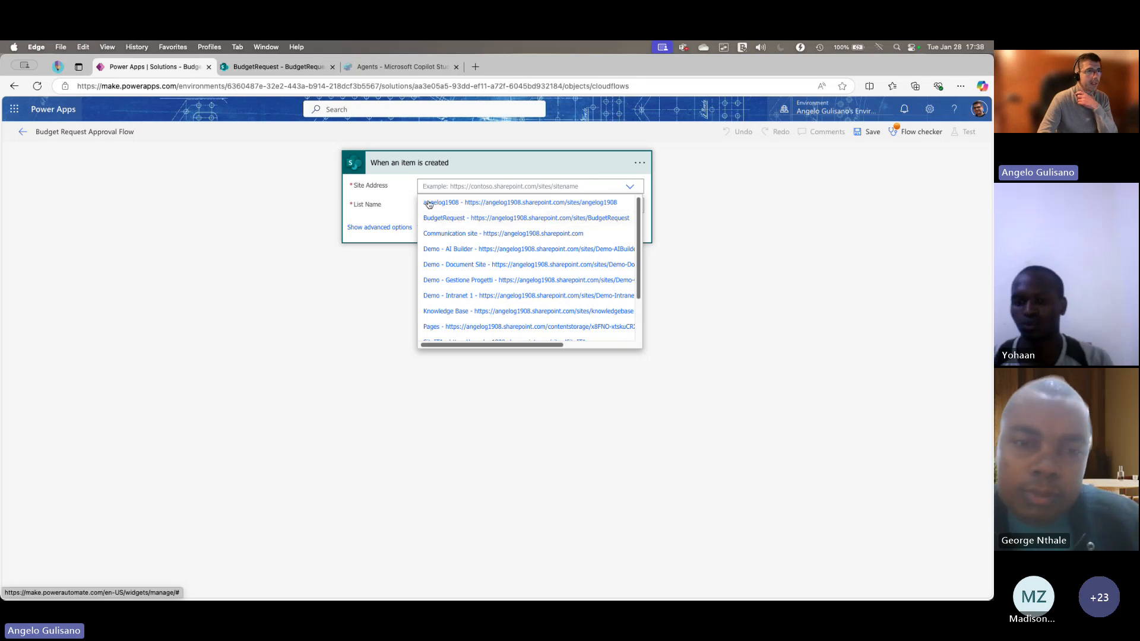
click(443, 218)
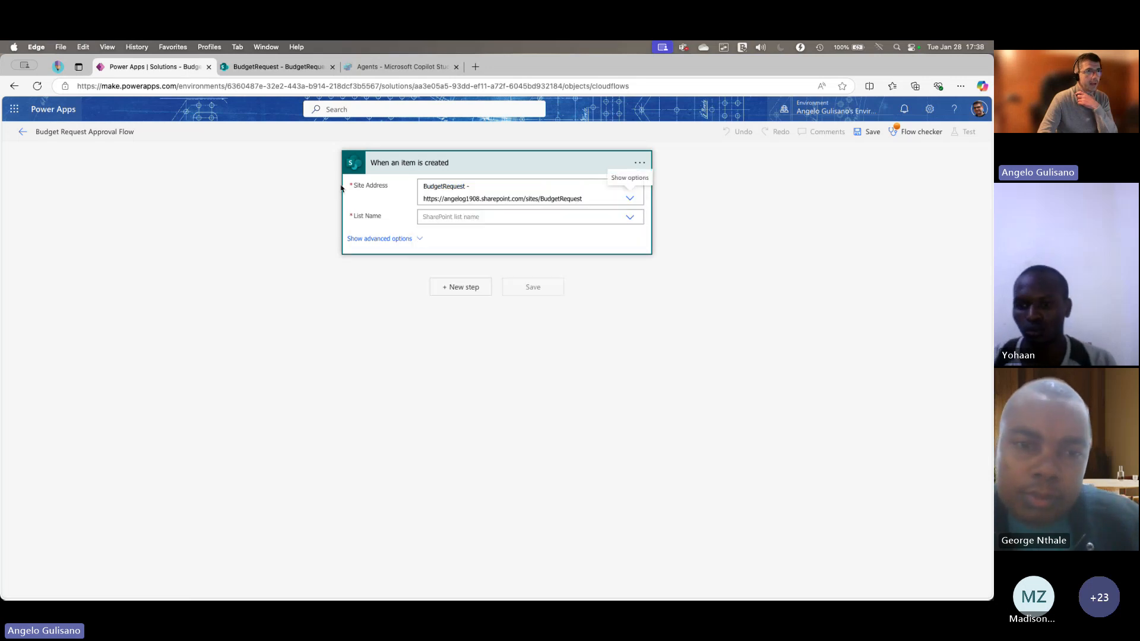
click(630, 217)
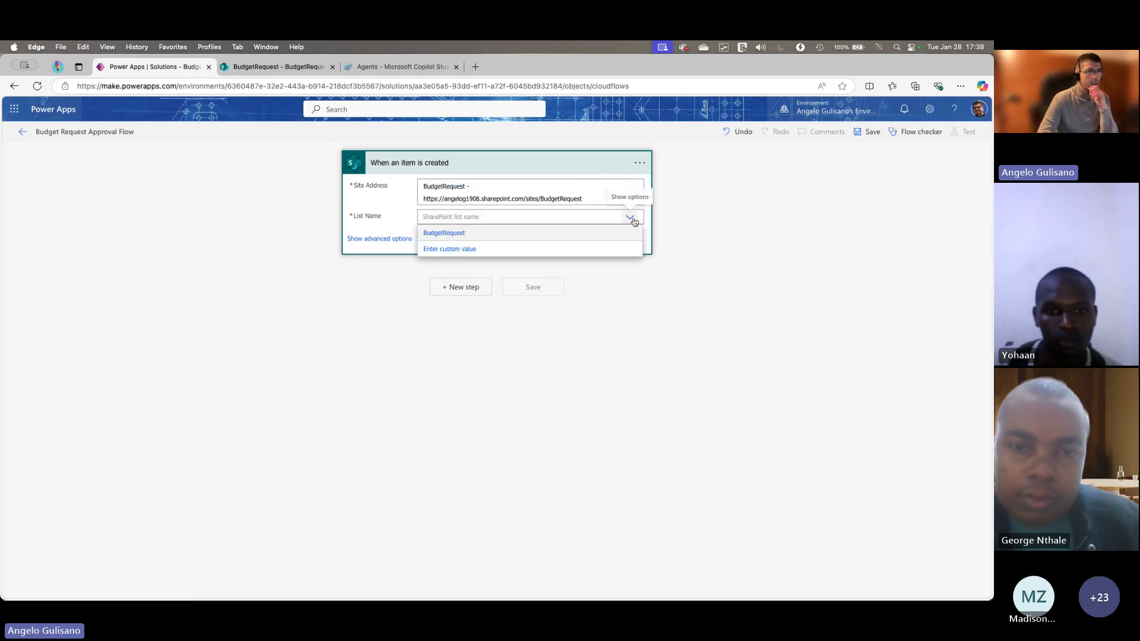
click(446, 233)
- Compare the trigger's site address and list with the BudgetRequest list in SharePoint
click(273, 66)
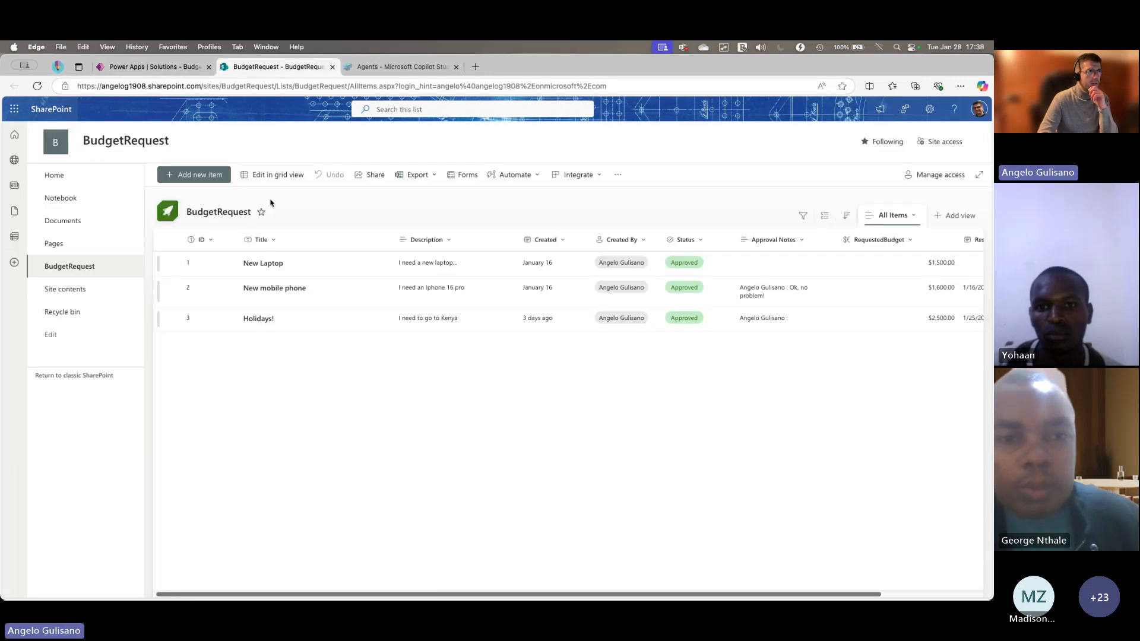
click(154, 67)
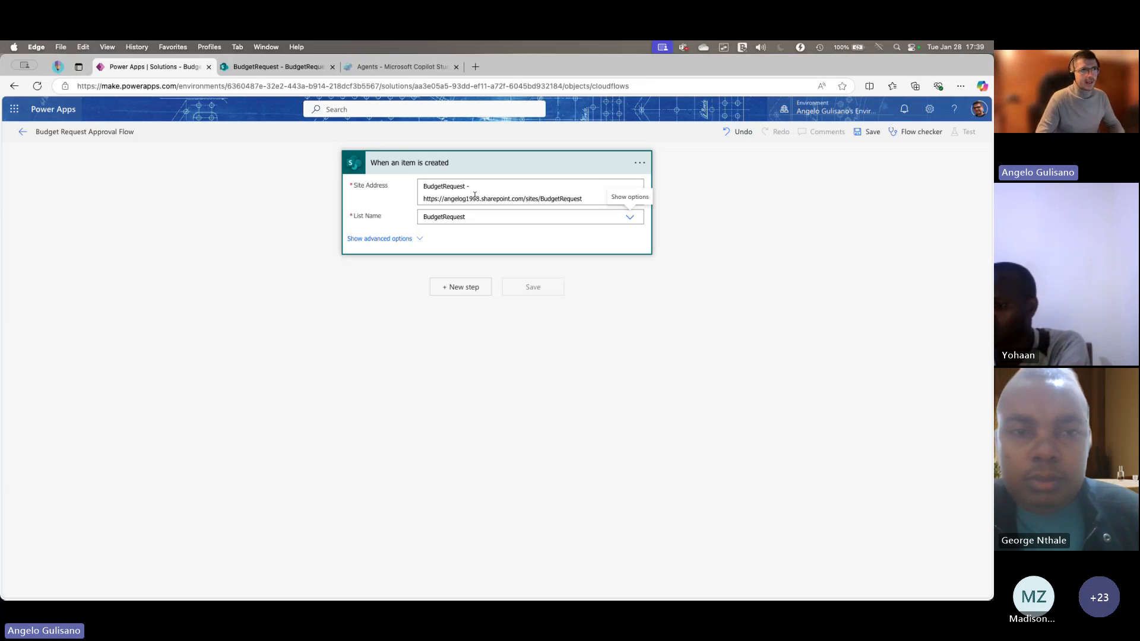
click(491, 184)
drag(491, 184, 425, 182)
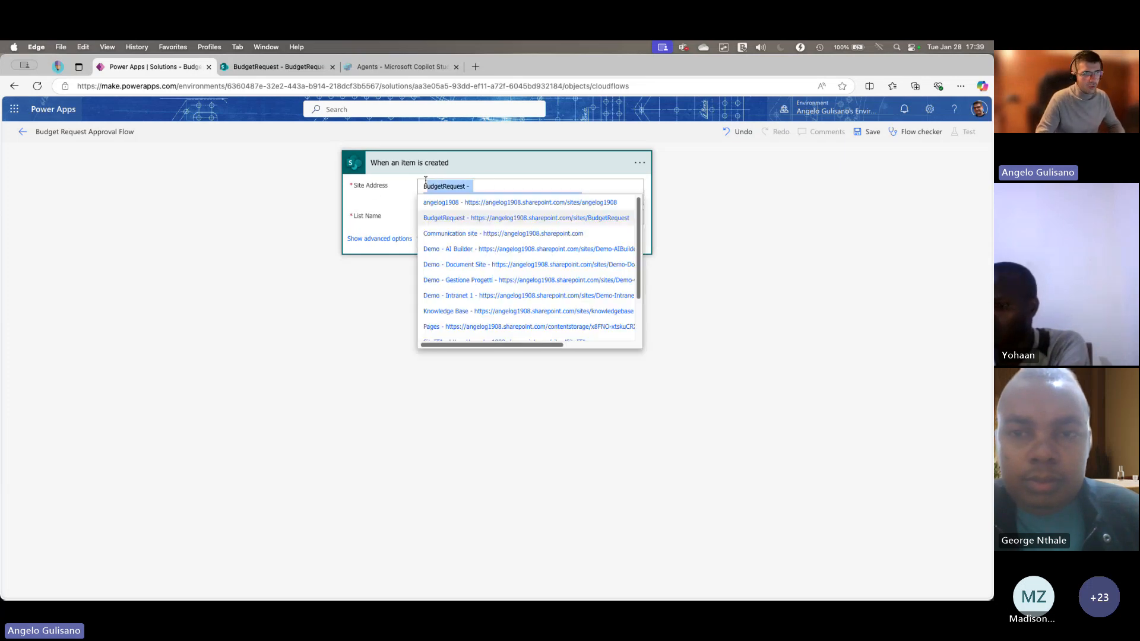
click(319, 213)
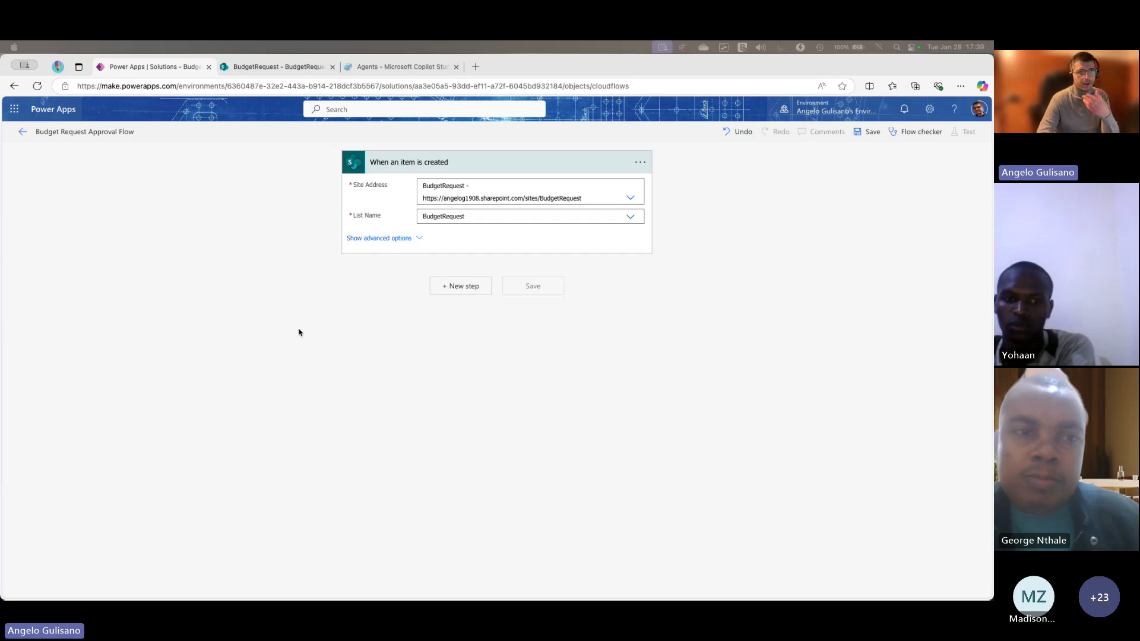
- Add the Approvals action Start and wait for an approval after the trigger
click(479, 287)
click(479, 288)
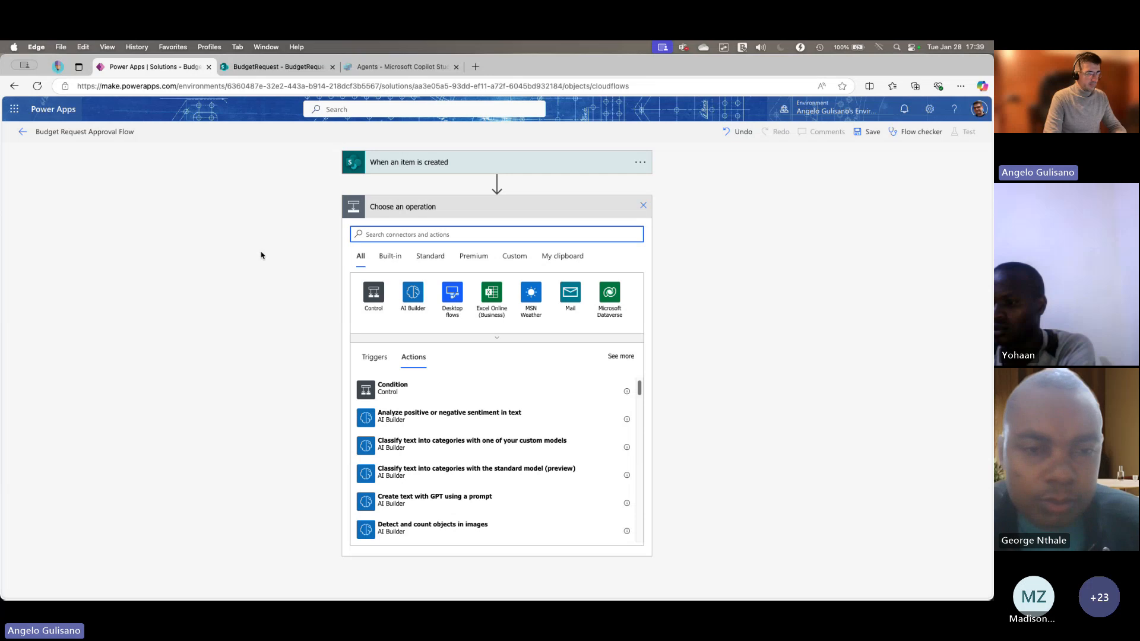
text(apr)
text(rov)
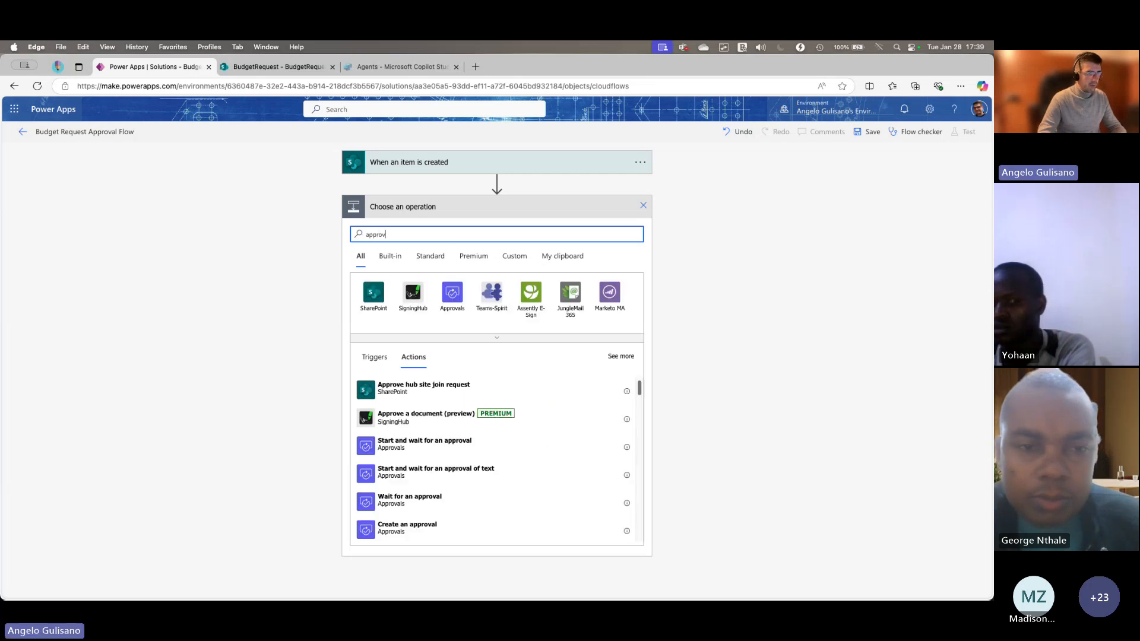
click(450, 298)
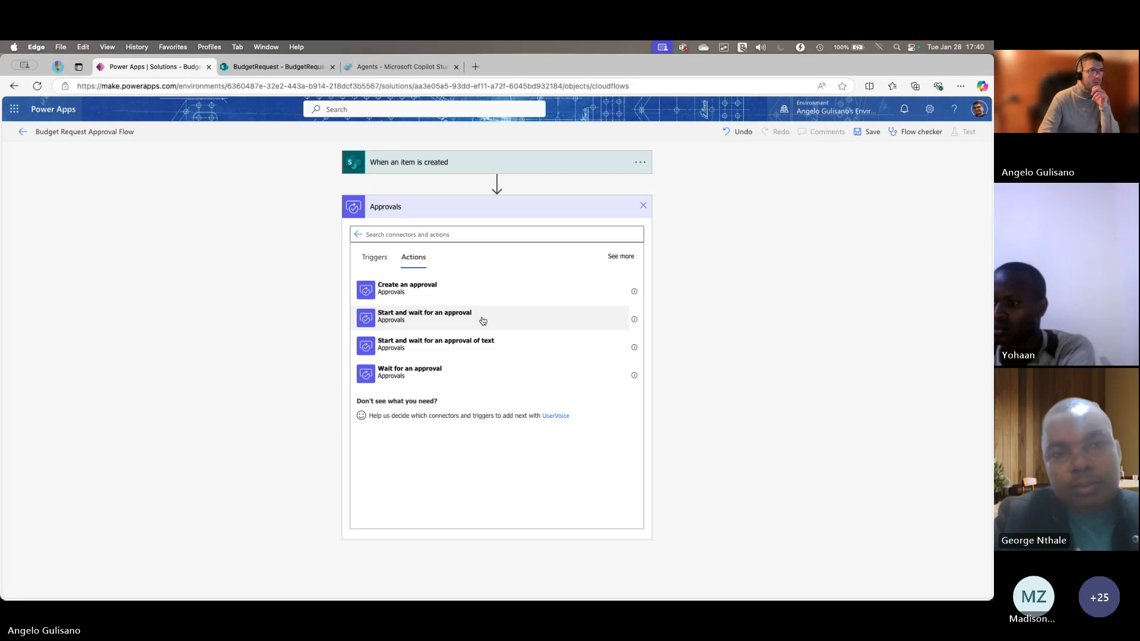
click(482, 320)
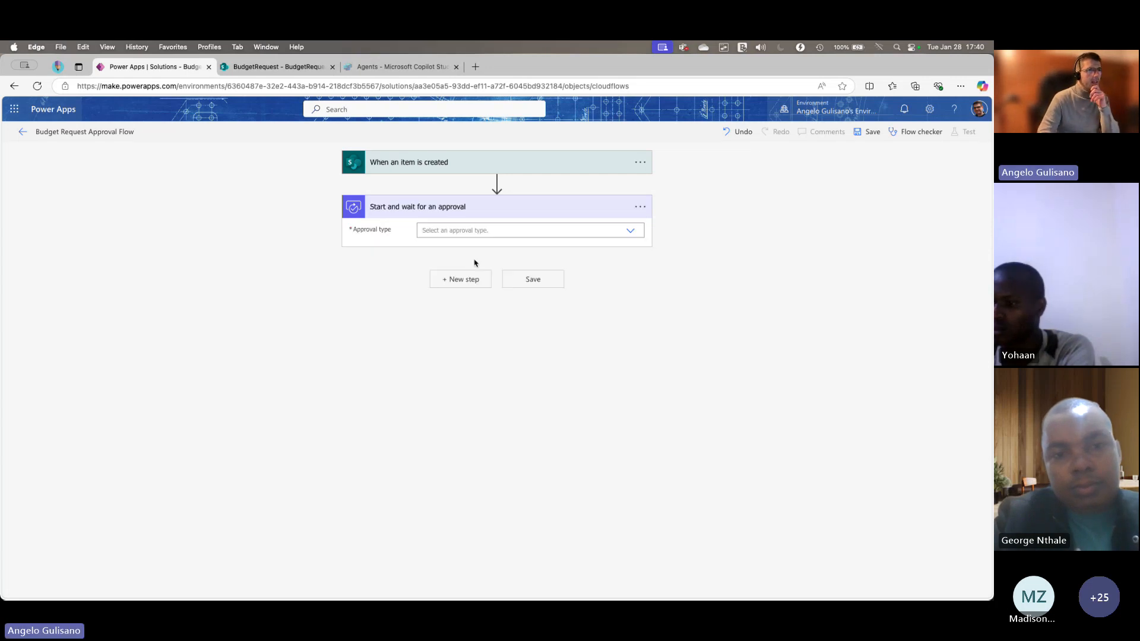
- Set the approval type to "Approve/Reject - First to respond" and enter "Budget Request by" as the approval title
click(631, 232)
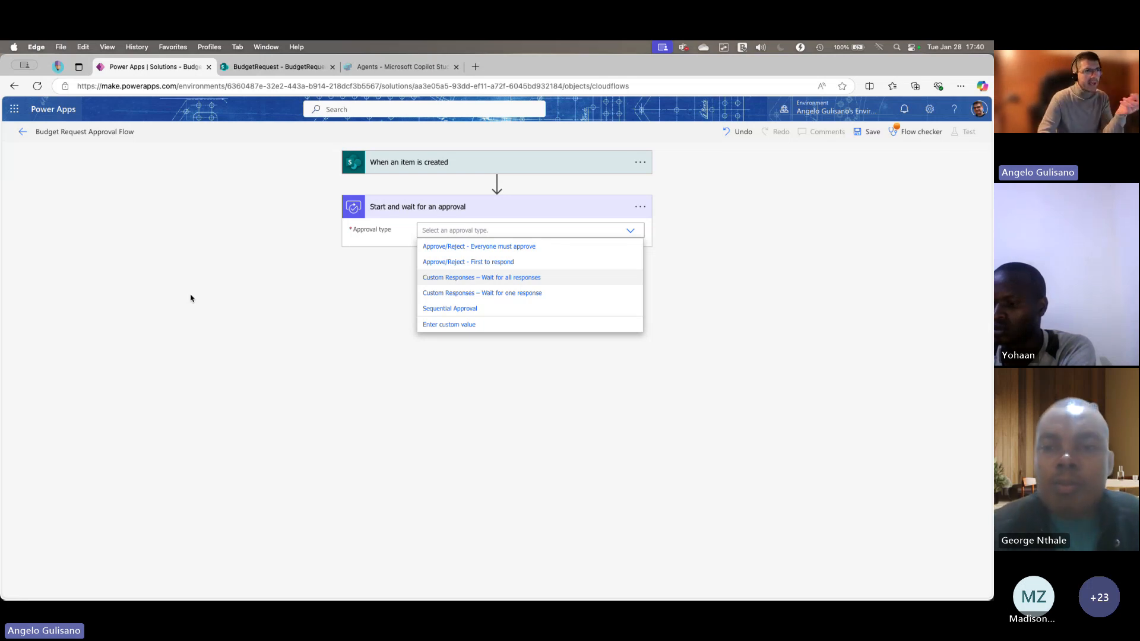
click(472, 261)
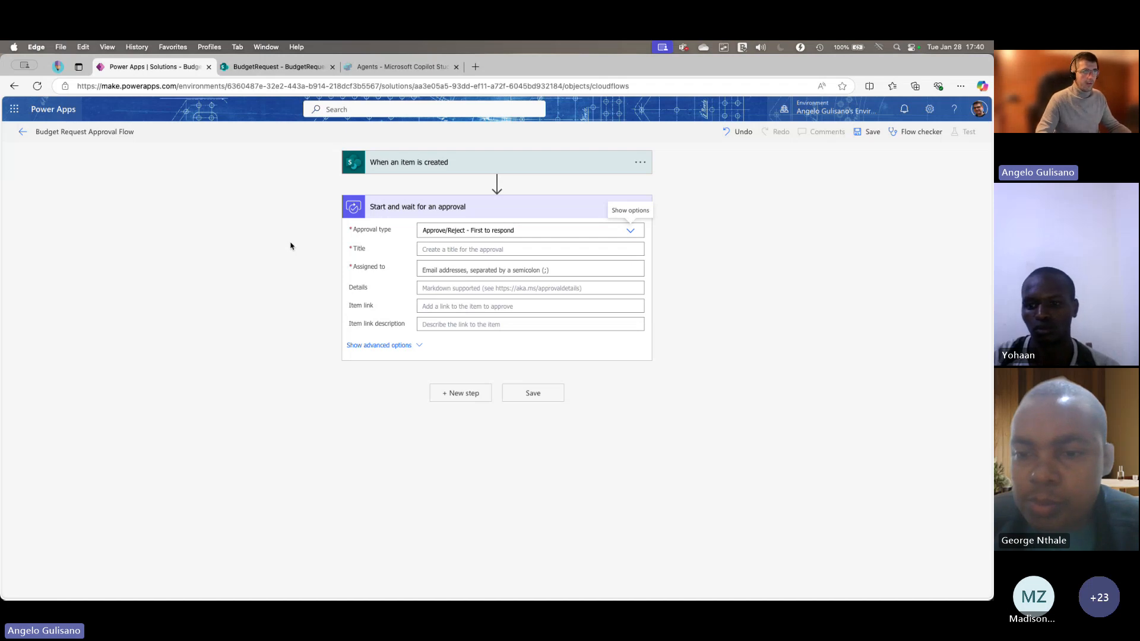
click(448, 248)
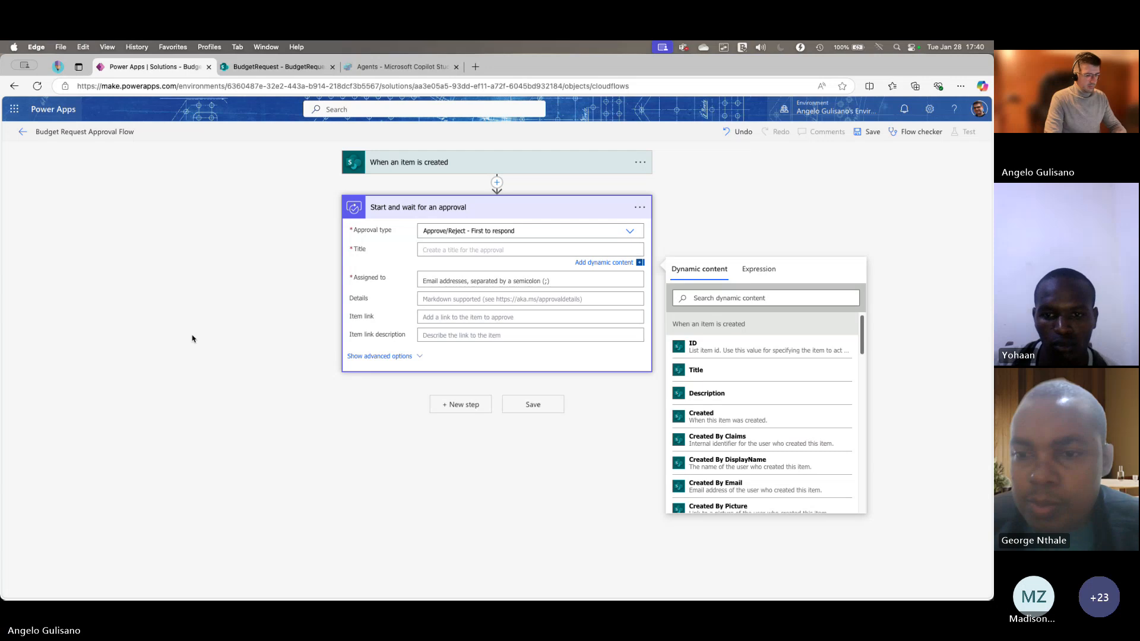
text(Bu)
key(BackSpace)
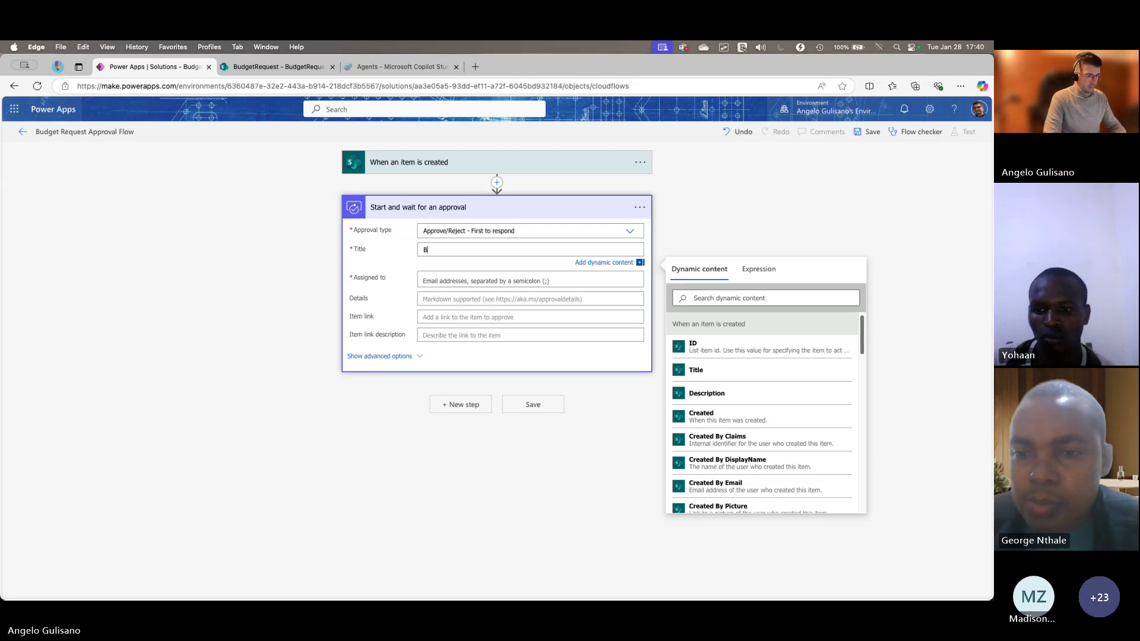
text(u)
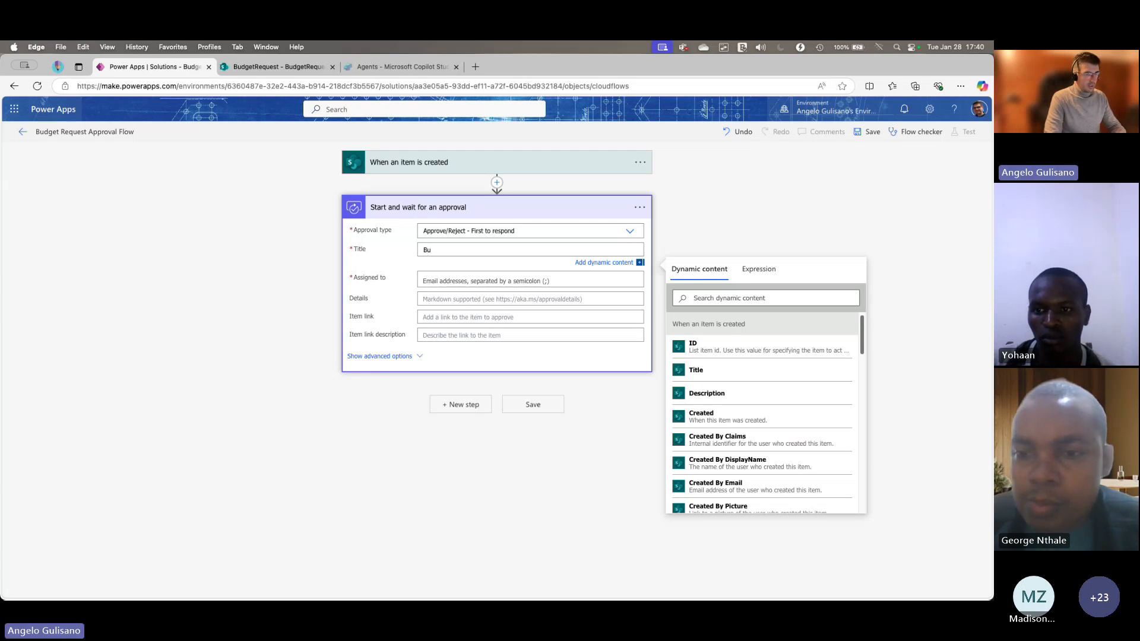
text(dget REque)
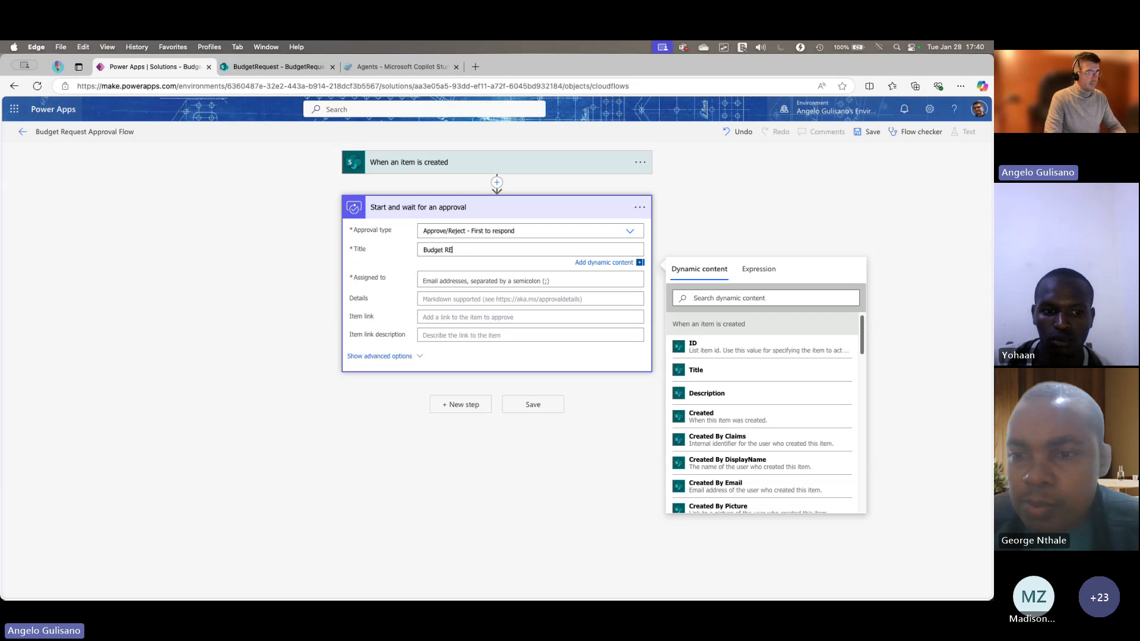
key(BackSpace)
text(e)
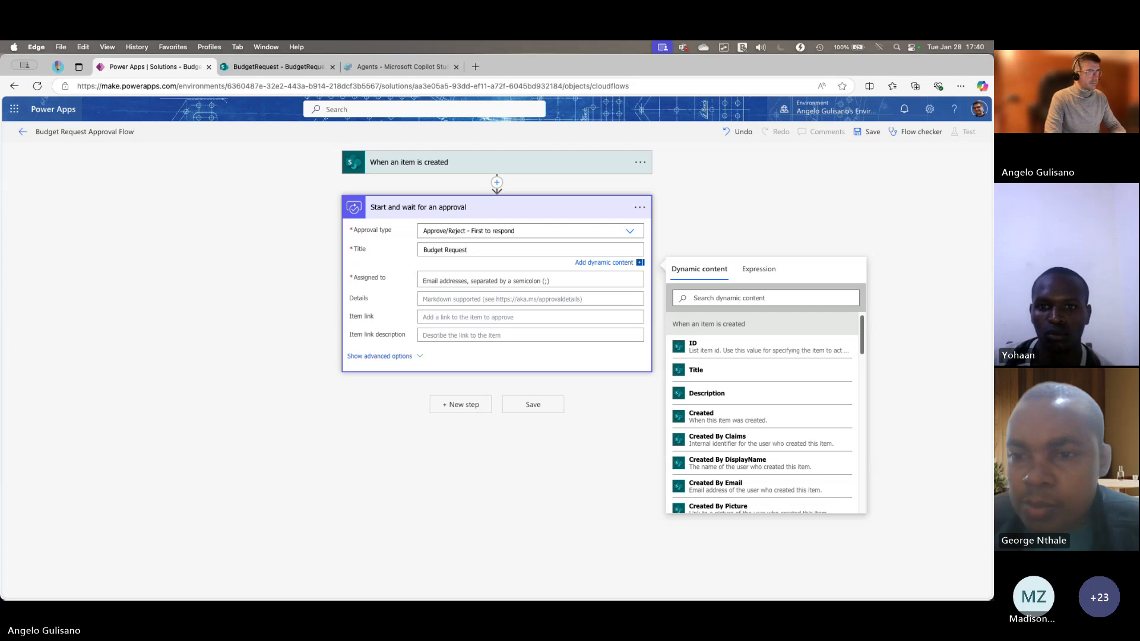
text(quest)
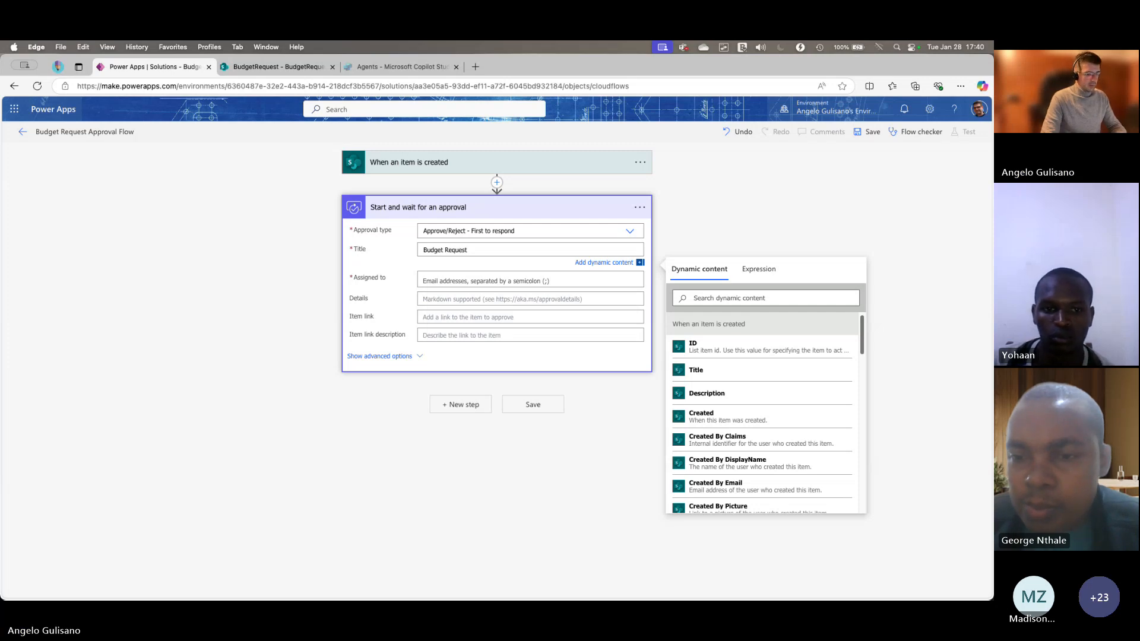
text( by)
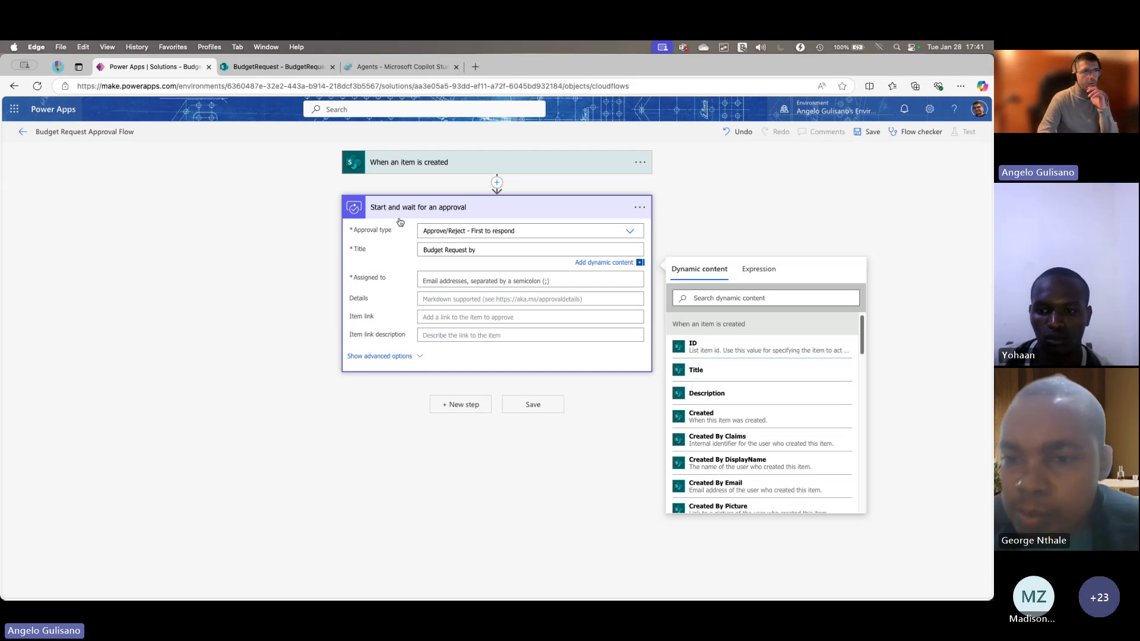
- Append the Created By DisplayName dynamic value from the SharePoint trigger to the approval title
scroll(772, 396, down, 3)
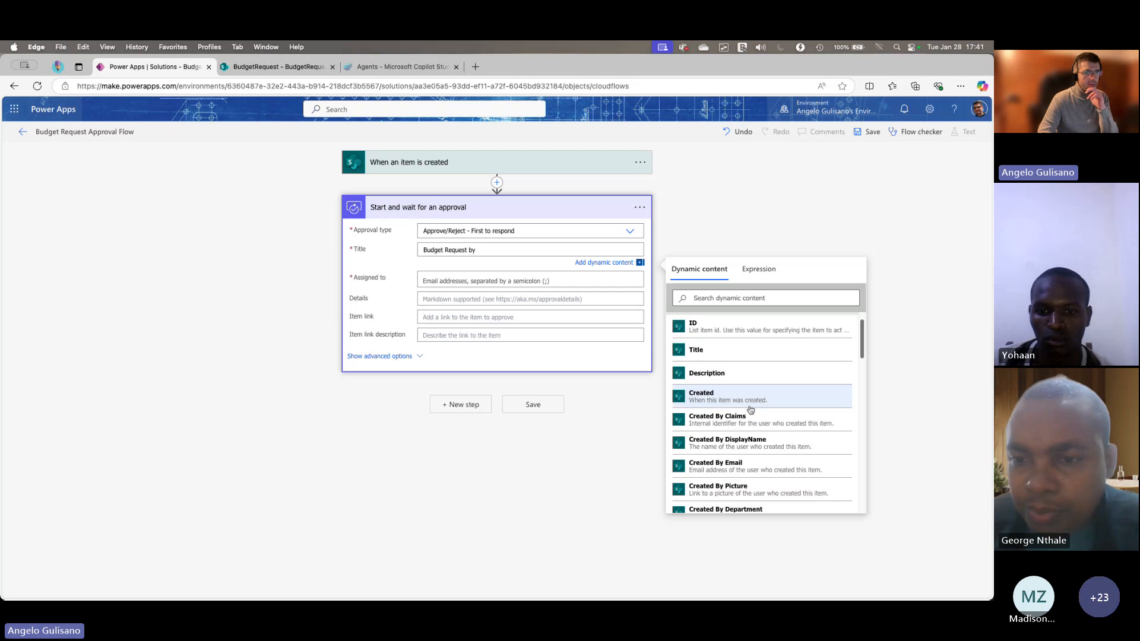
scroll(751, 409, down, 1)
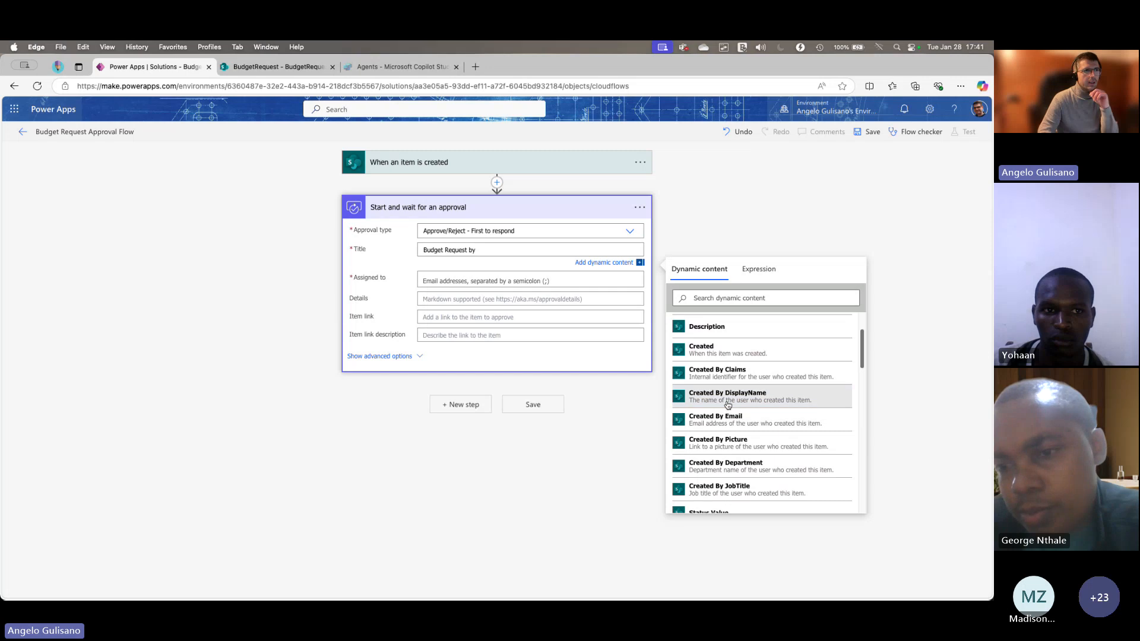
click(728, 396)
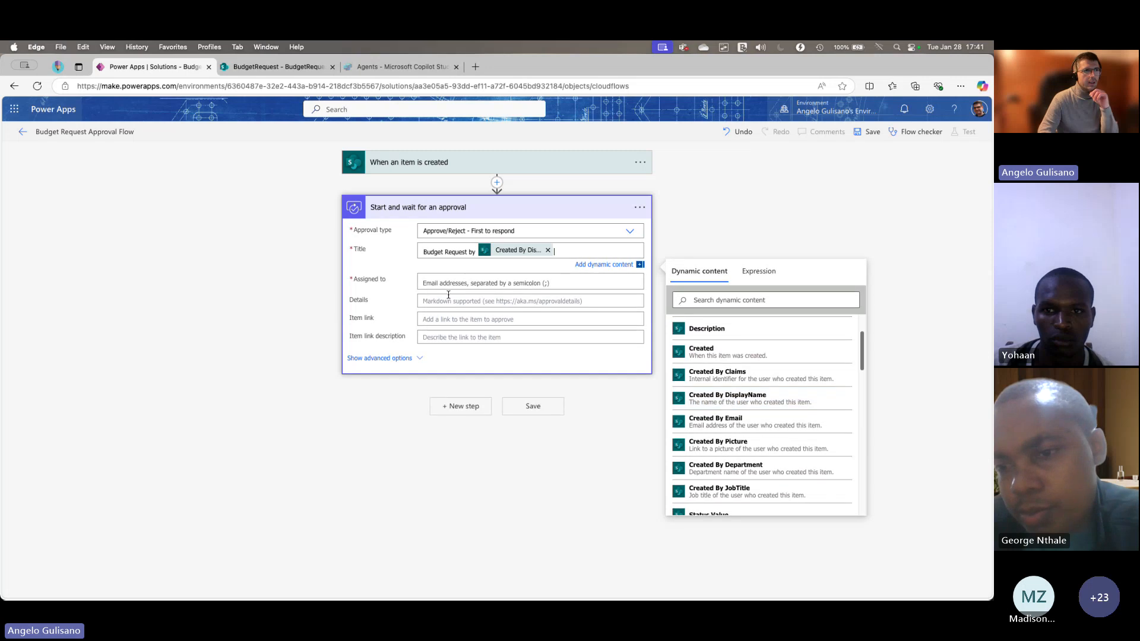
- Reword the approval title to "Budget Request from" followed by the Created By DisplayName dynamic value
double_click(473, 252)
key(BackSpace)
text(from)
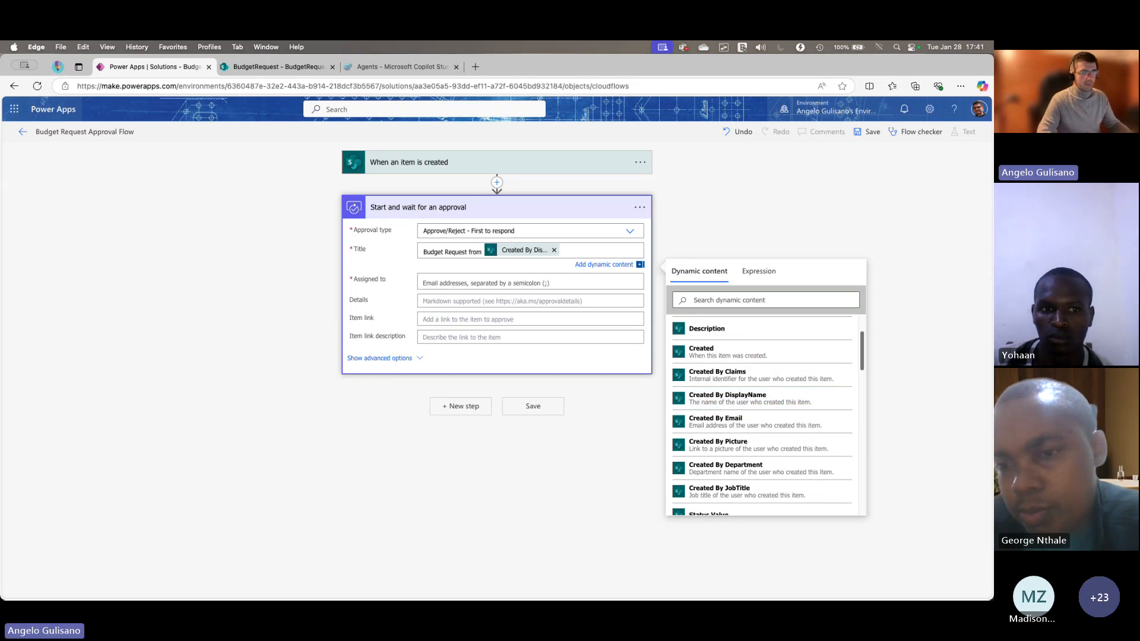
key(BackSpace)
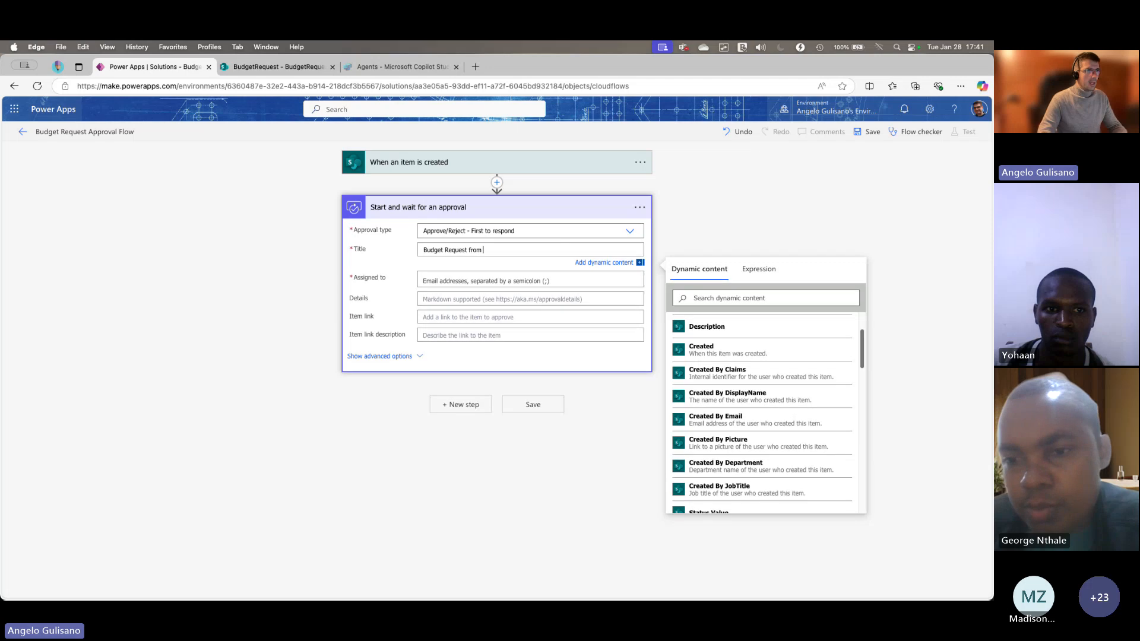
click(735, 397)
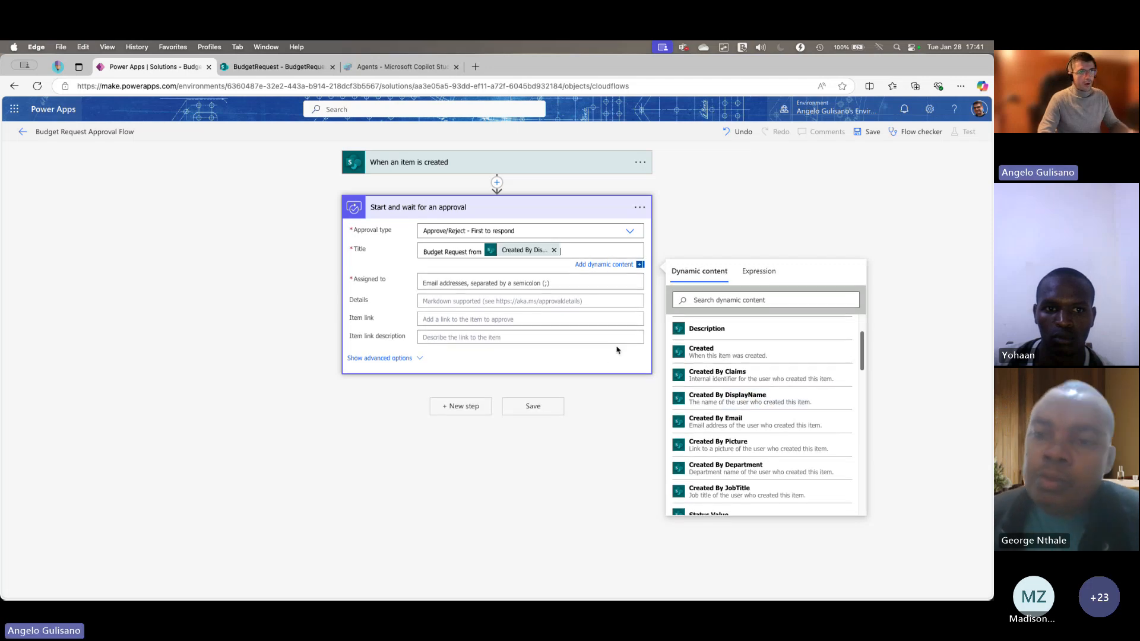
- Assign the approval by pasting the approver's e-mail address
click(479, 278)
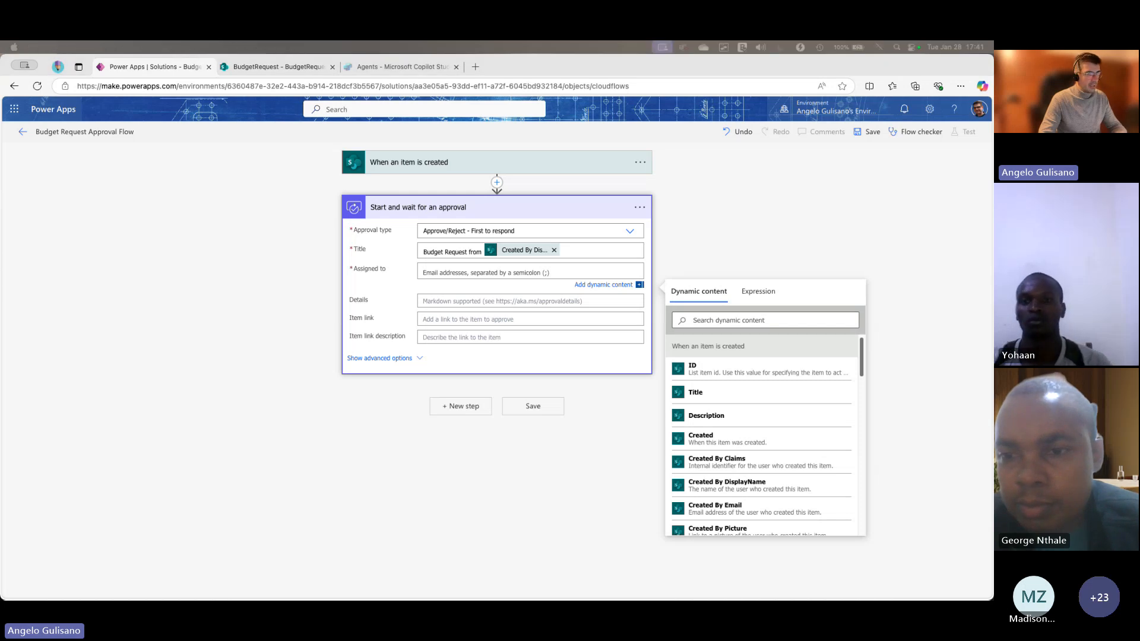
click(438, 274)
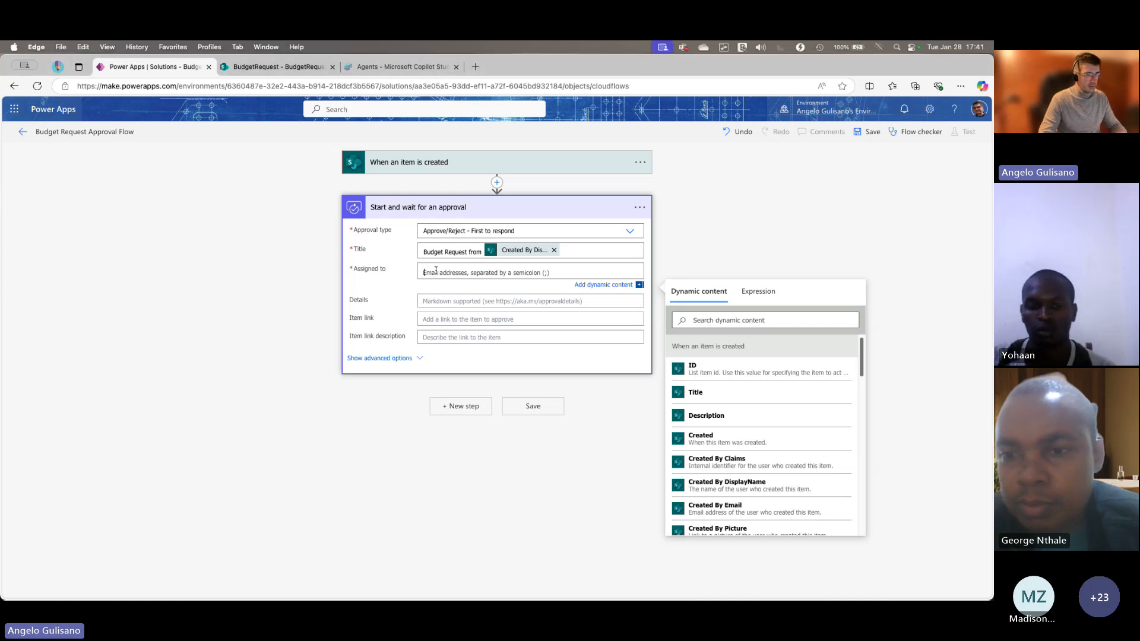
key(super+v)
click(217, 286)
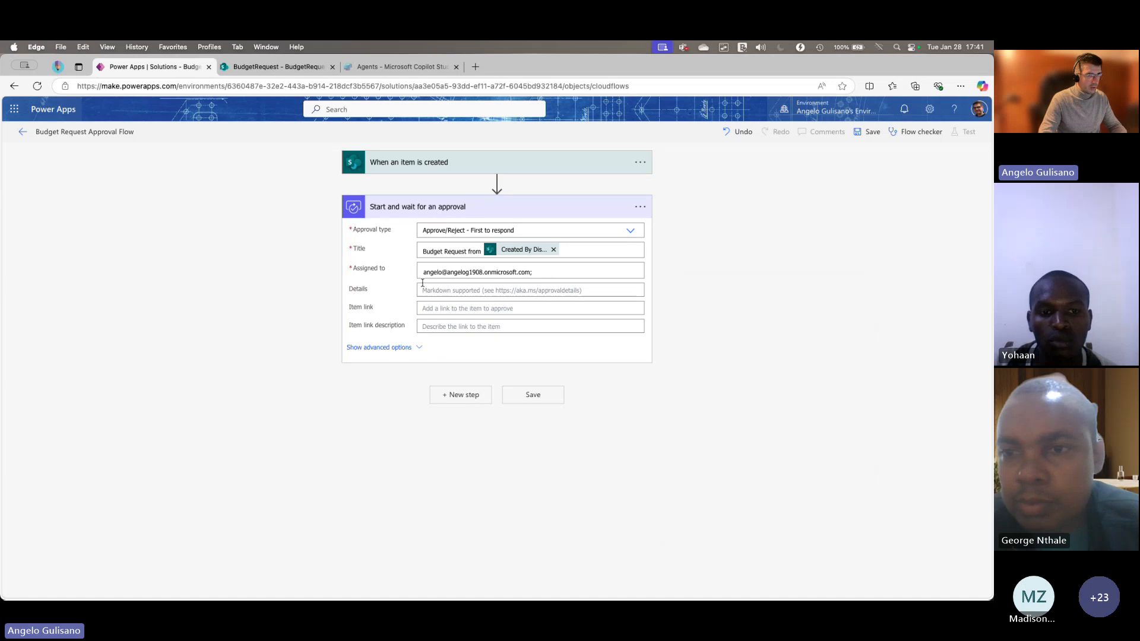
- Start the approval details with the Markdown heading "### Live demo - Budget Request" followed by blank lines
click(473, 290)
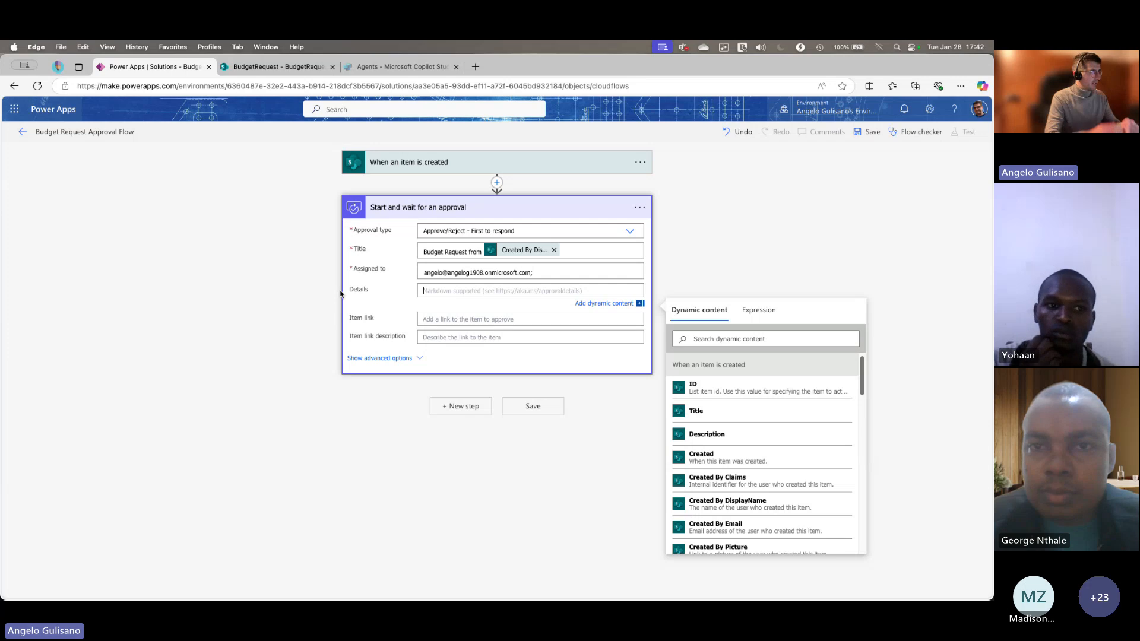
text(### Live demo - Budget Requ)
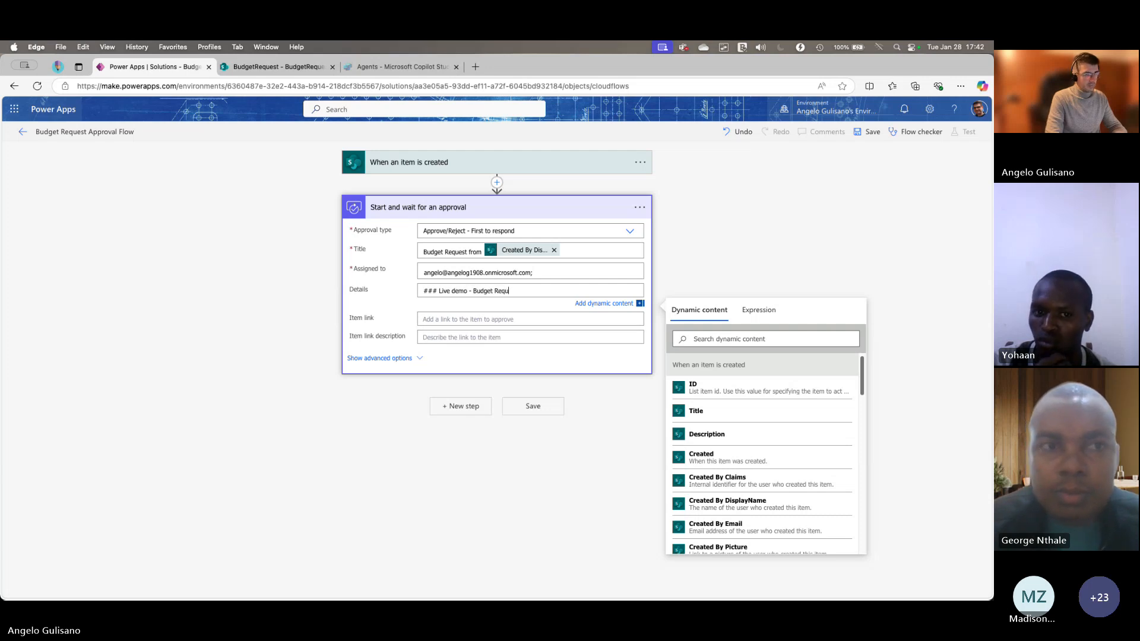
text(est)
key(Return)
key(Return)
key(Return)
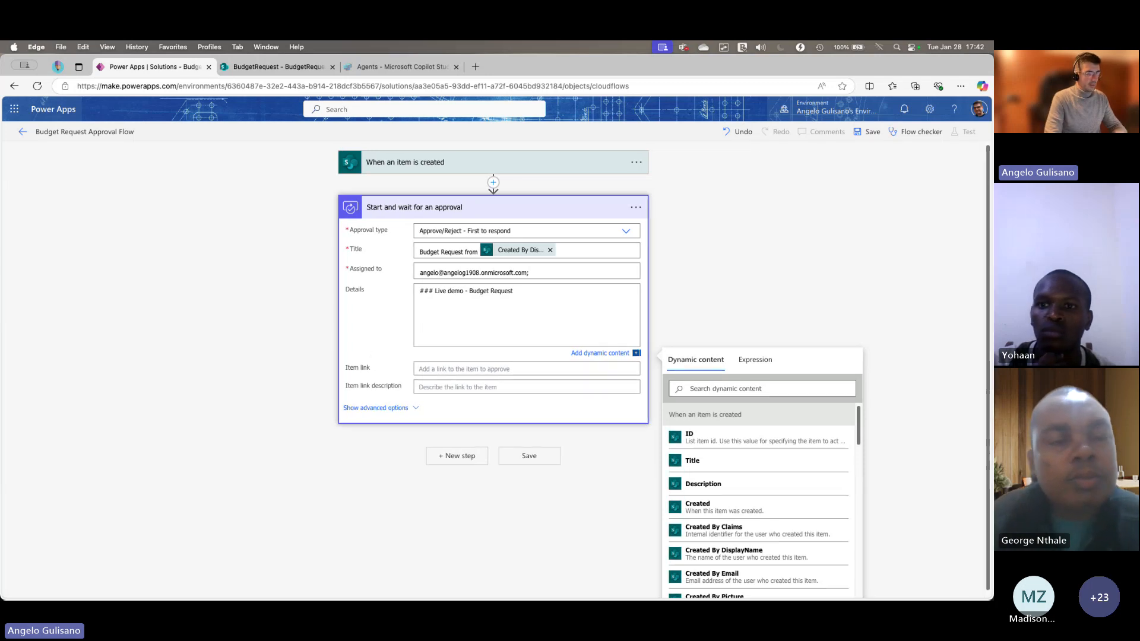
- Add "Hello!, There is a budget request from" to the details, followed by the Created By DisplayName dynamic value
text(Hello!)
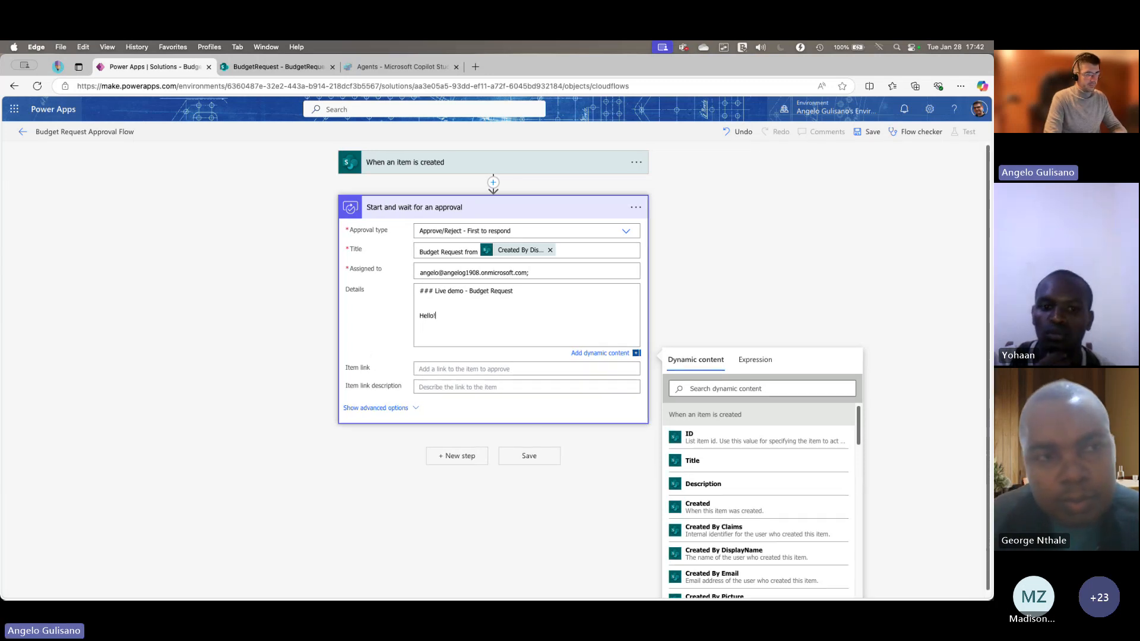
text(, There is a budge)
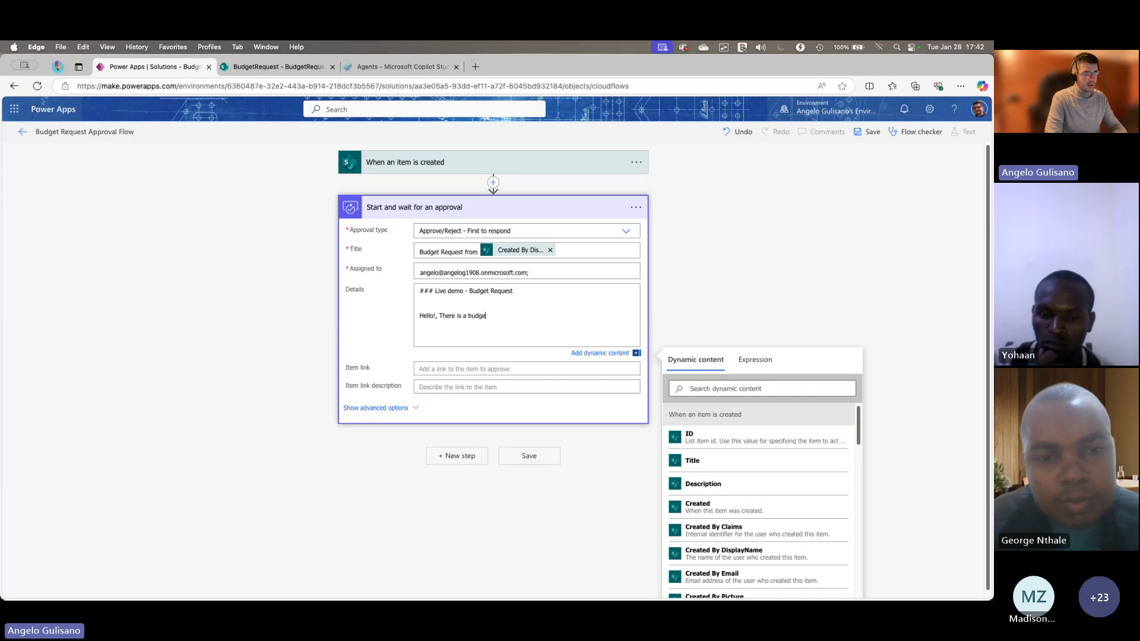
text(t reques)
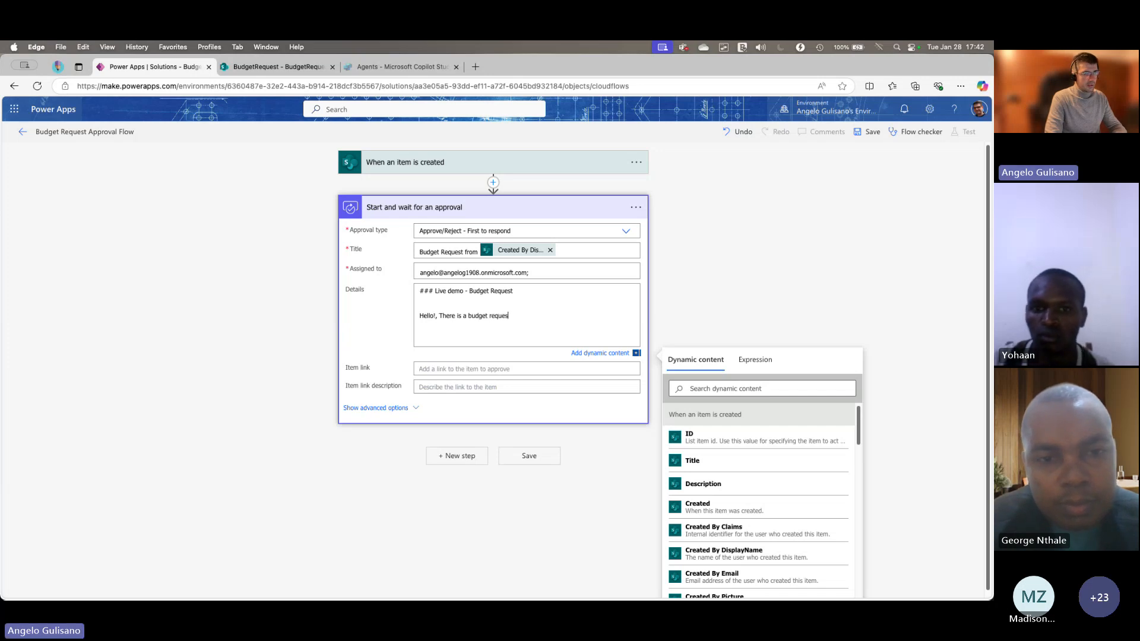
text(t from)
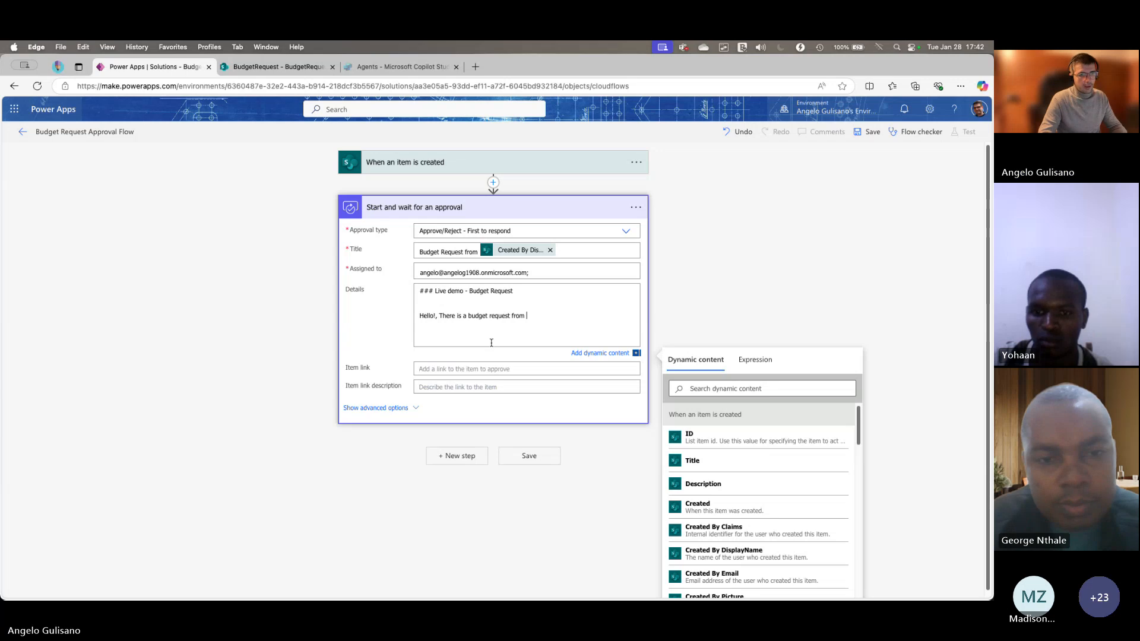
scroll(772, 528, down, 1)
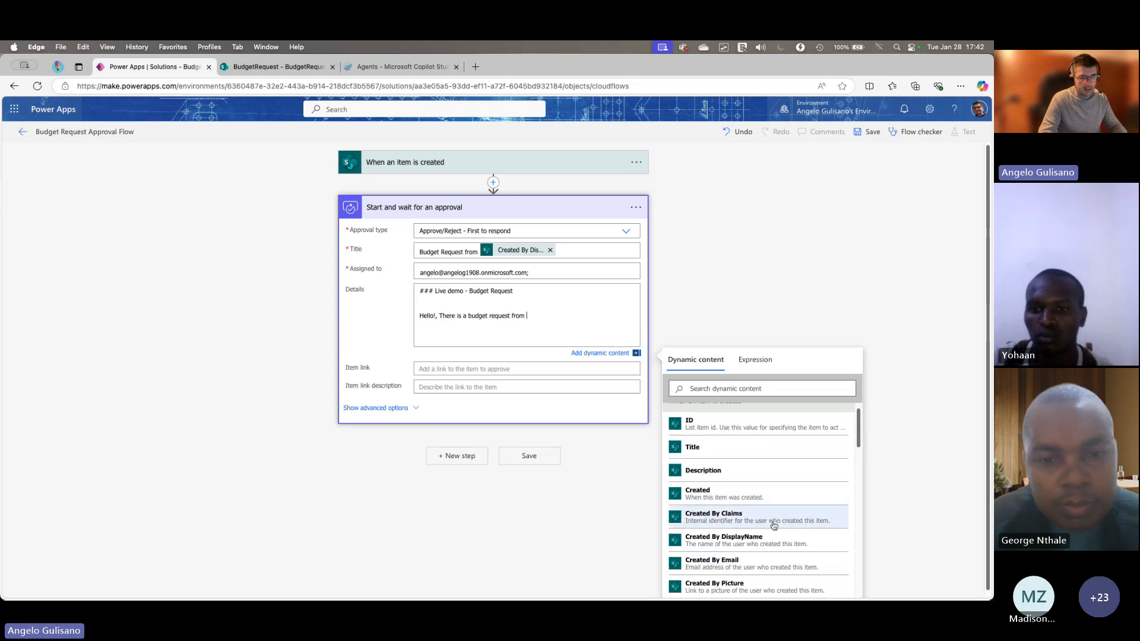
click(772, 540)
- Add a new details line reading "Requested budget is:" followed by the RequestedBudget dynamic value
key(Return)
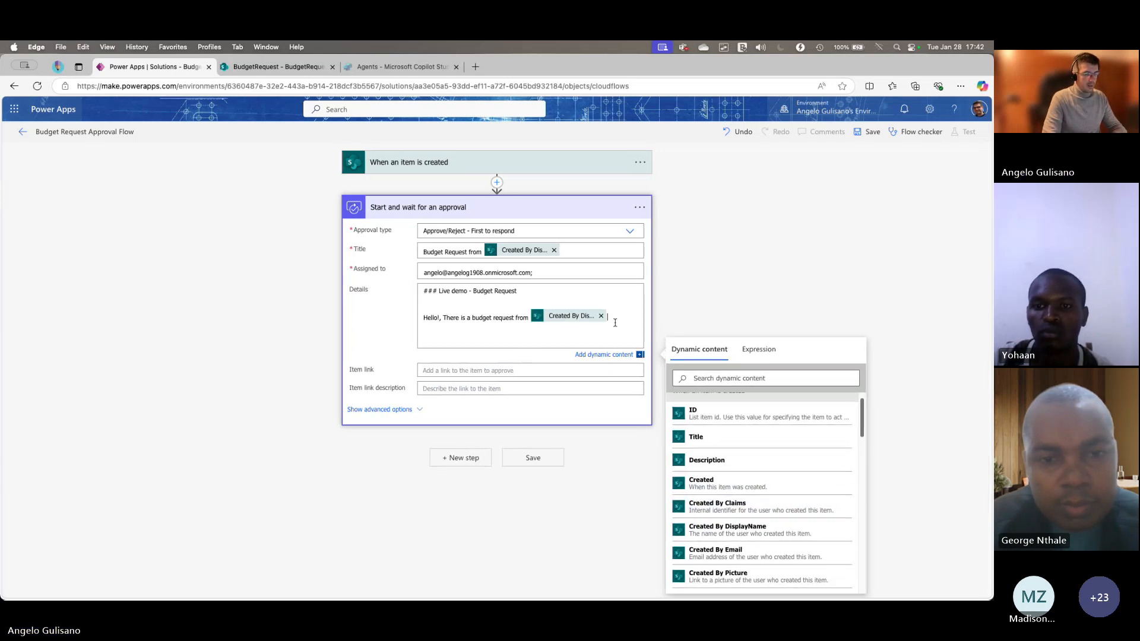
text(Request)
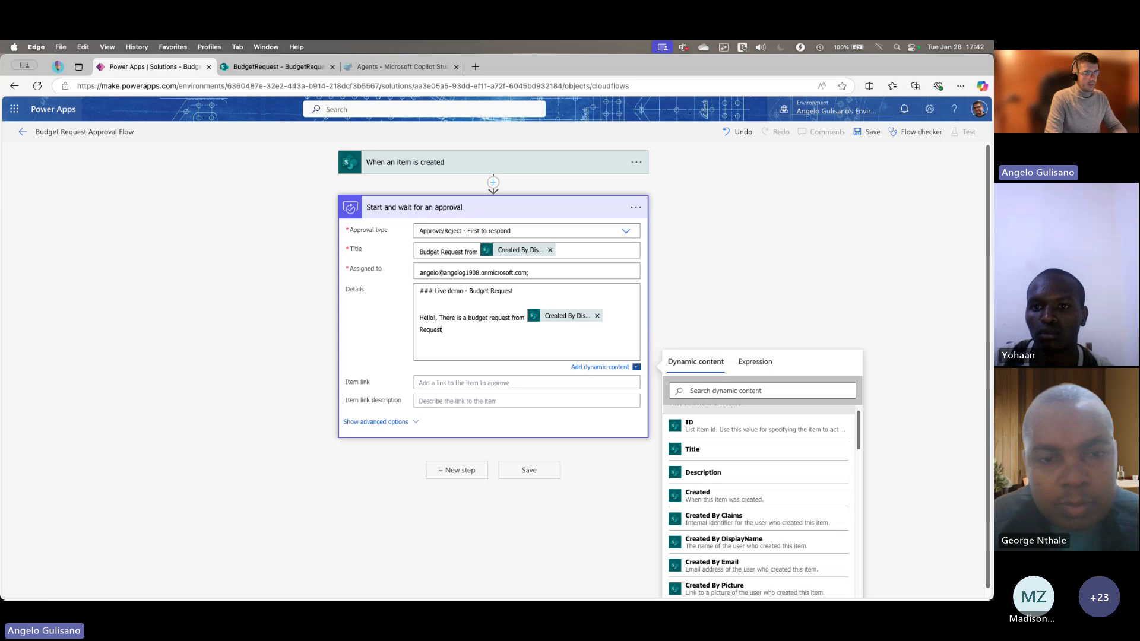
text(ed bu)
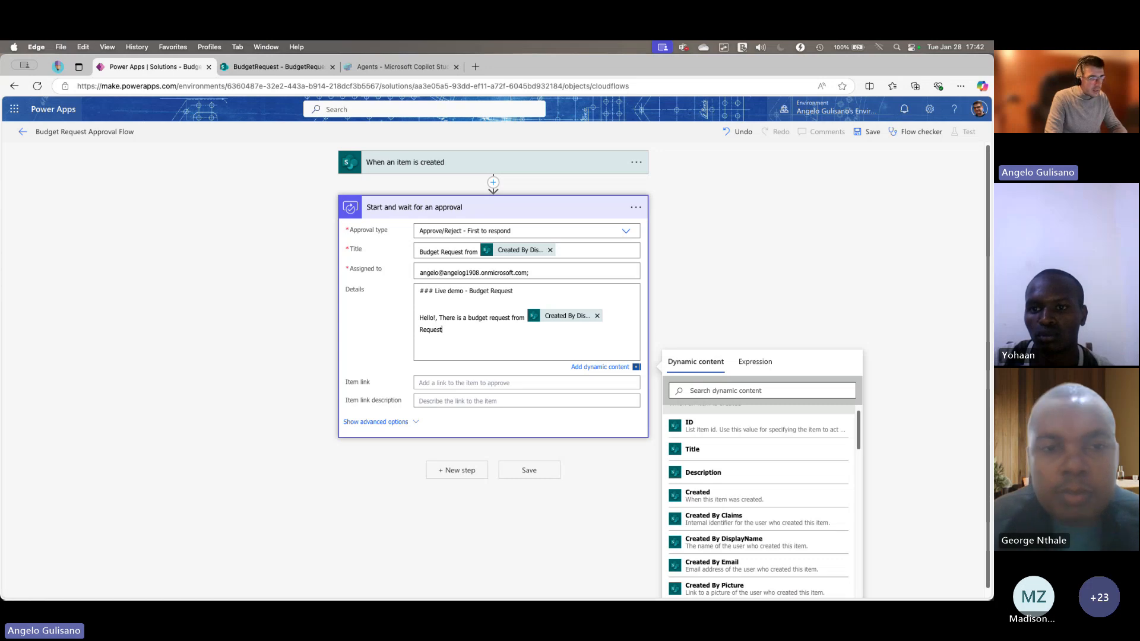
text(dget is:)
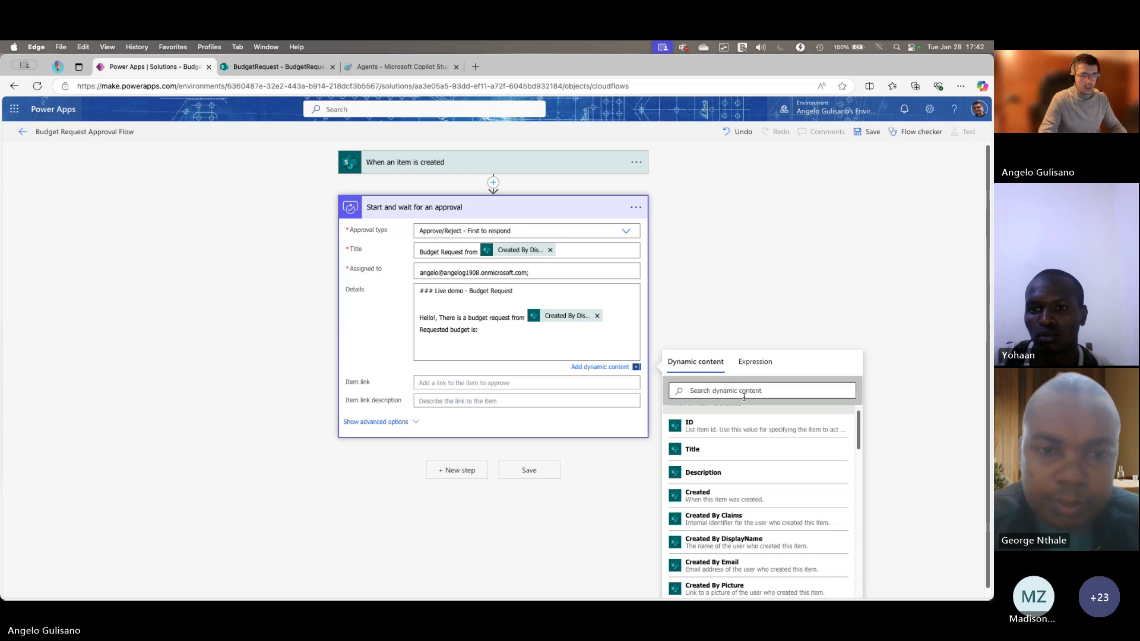
scroll(748, 486, down, 5)
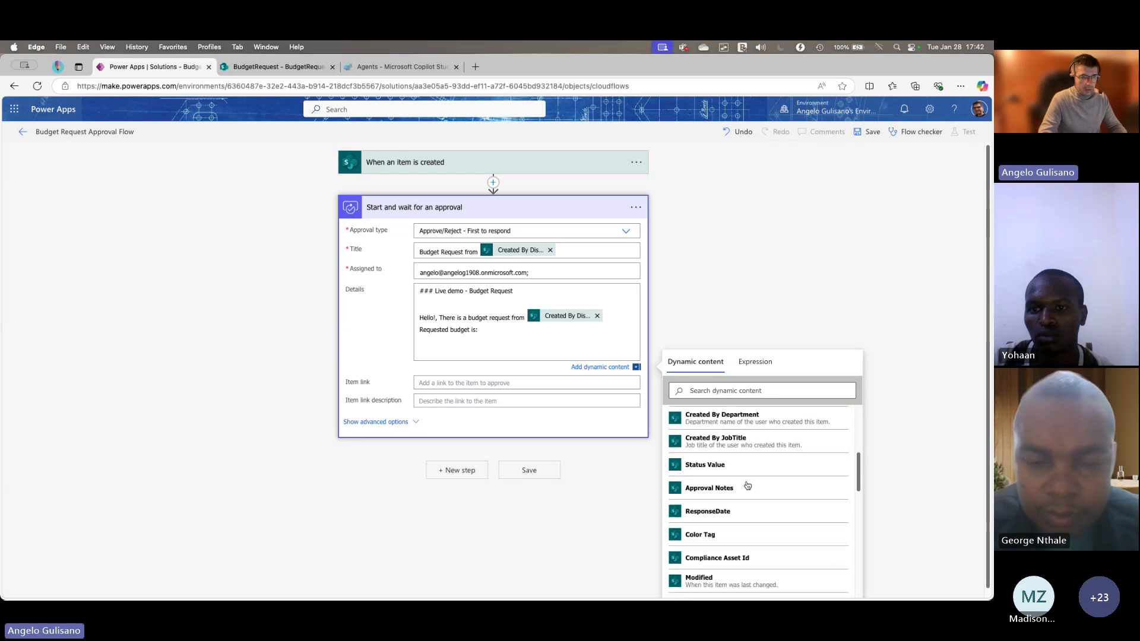
scroll(727, 484, down, 10)
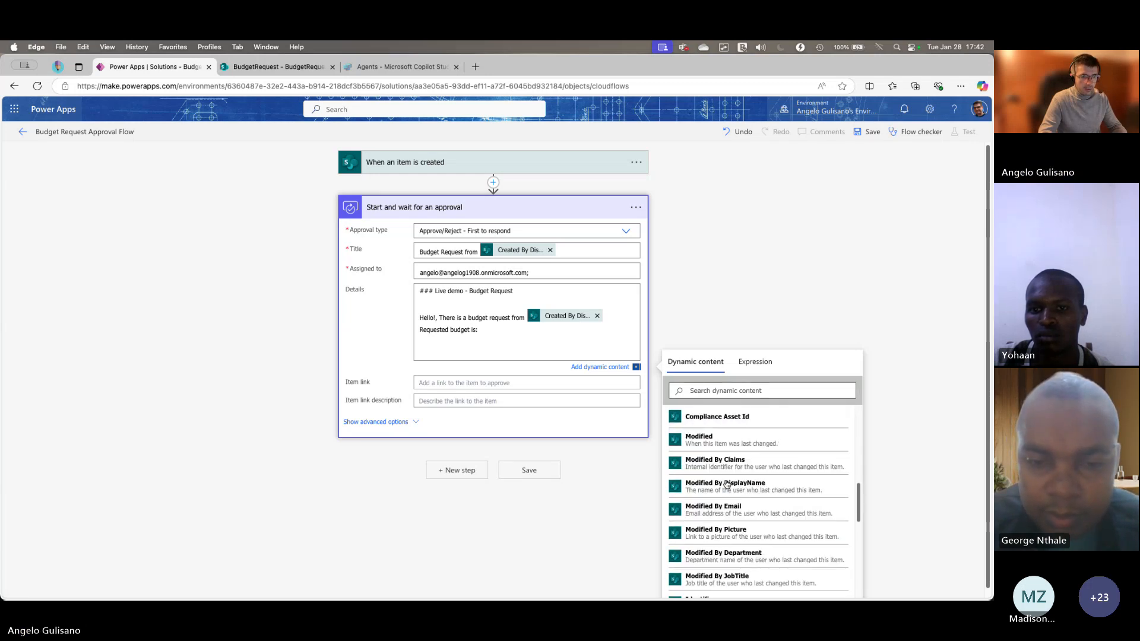
scroll(727, 484, down, 5)
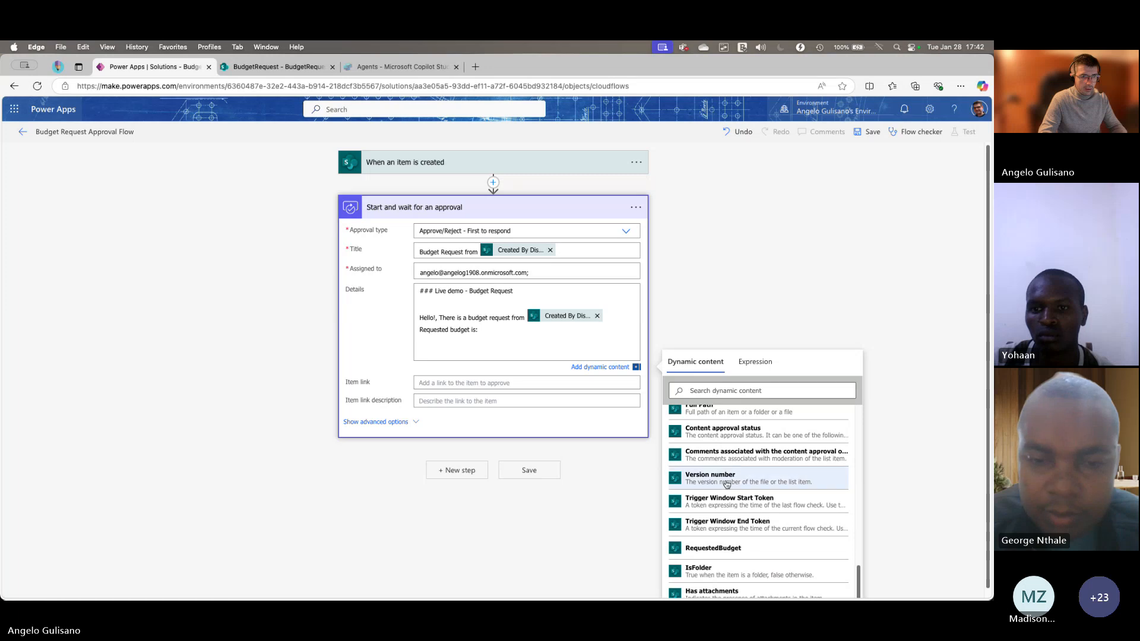
click(737, 548)
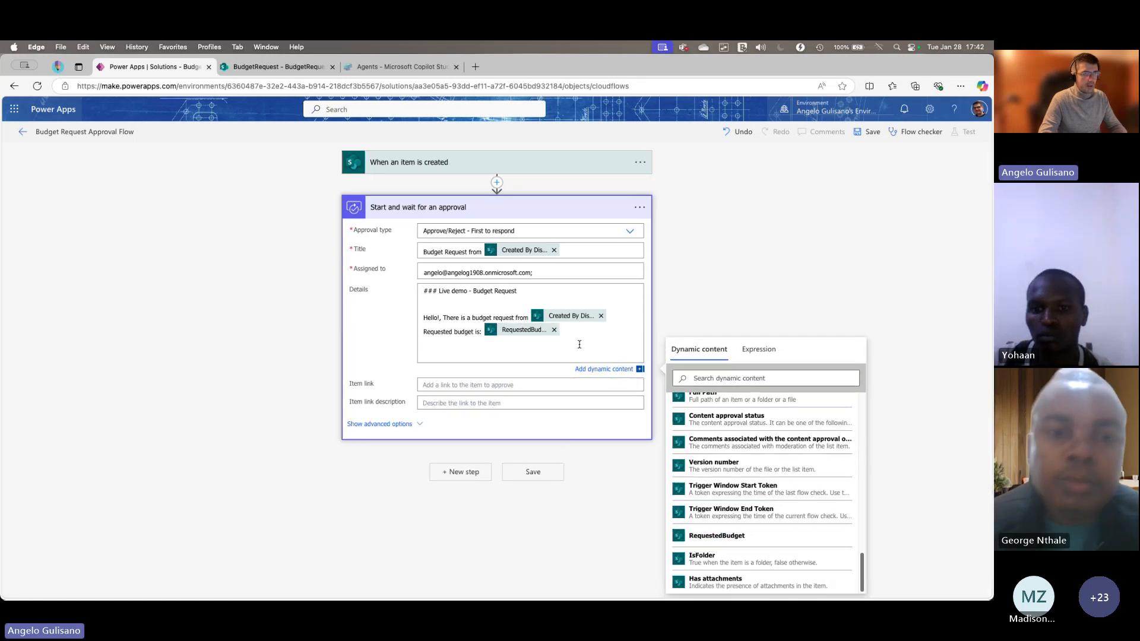
- Add a details line reading "Reason:" followed by the trigger's Title dynamic value, and close the details with "Thanks!"
key(Return)
text(Reason:)
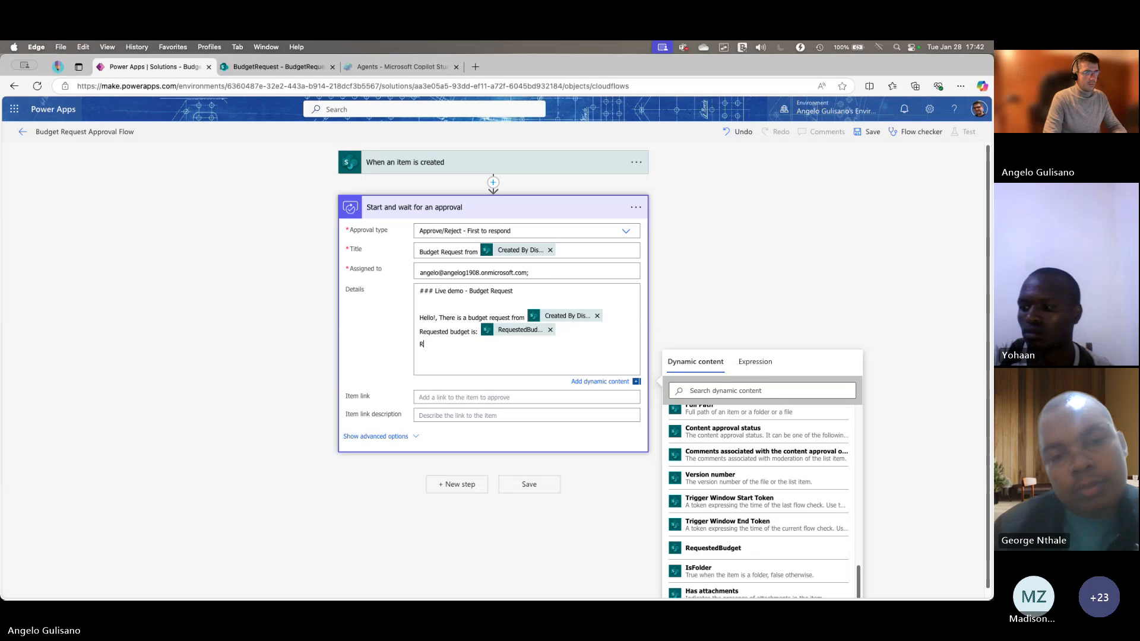
click(736, 389)
text(tit)
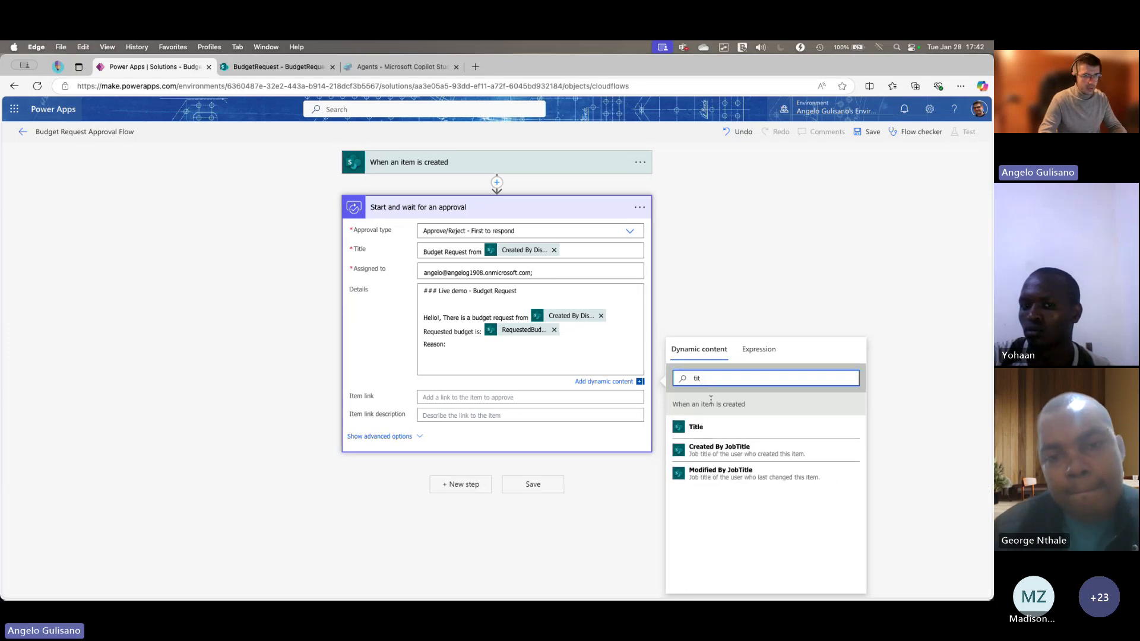
click(698, 427)
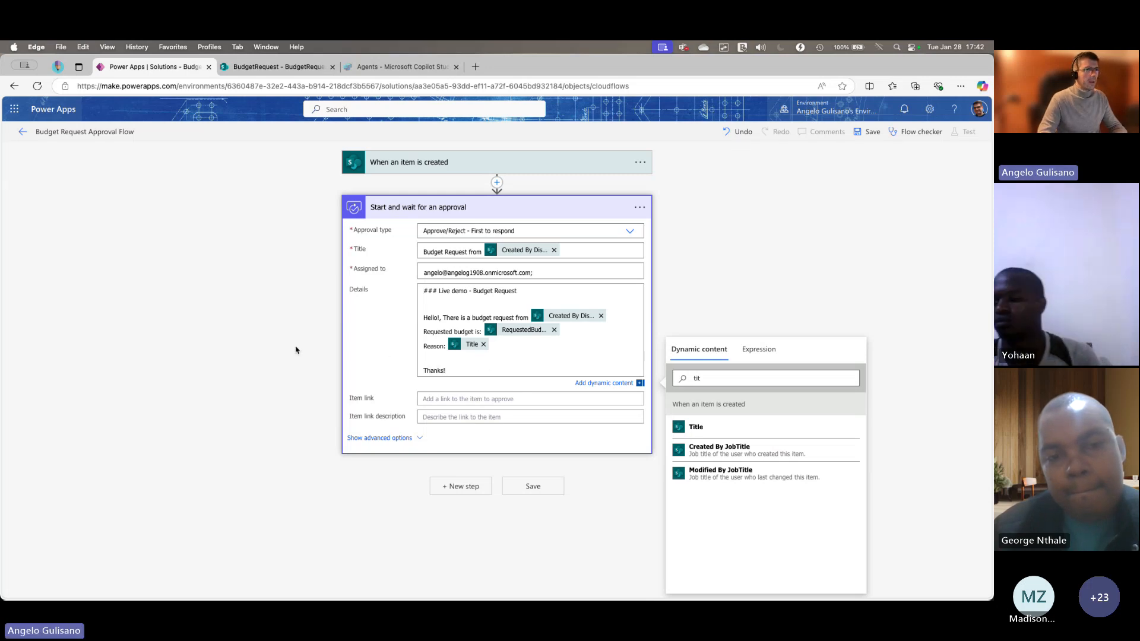
click(308, 364)
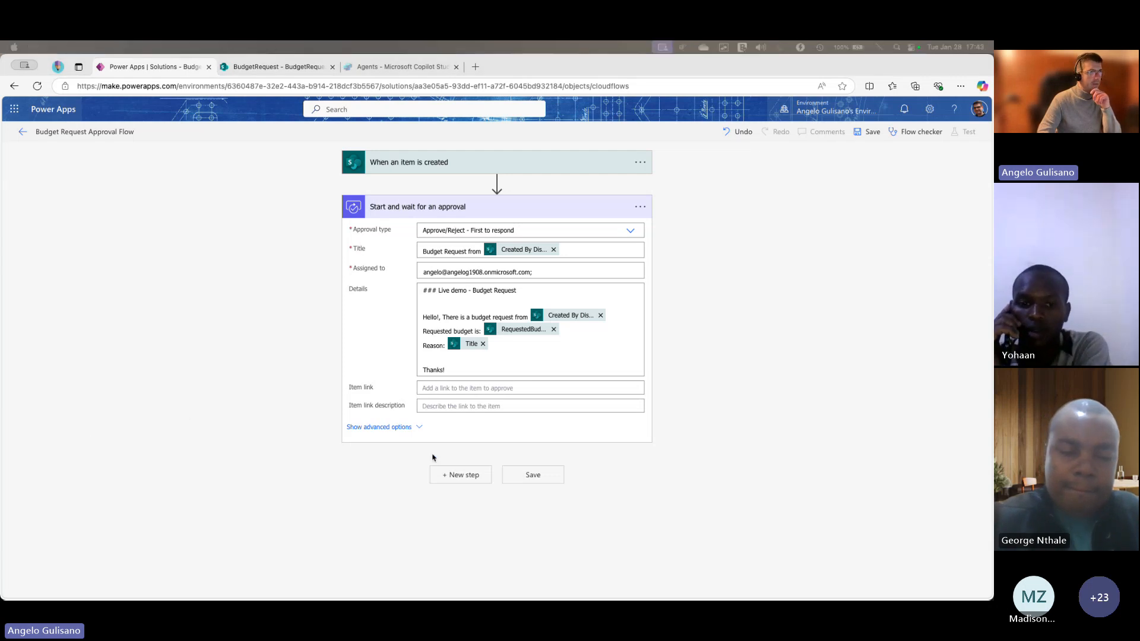
- Add a Condition control as a new step after the approval action
click(453, 474)
click(453, 474)
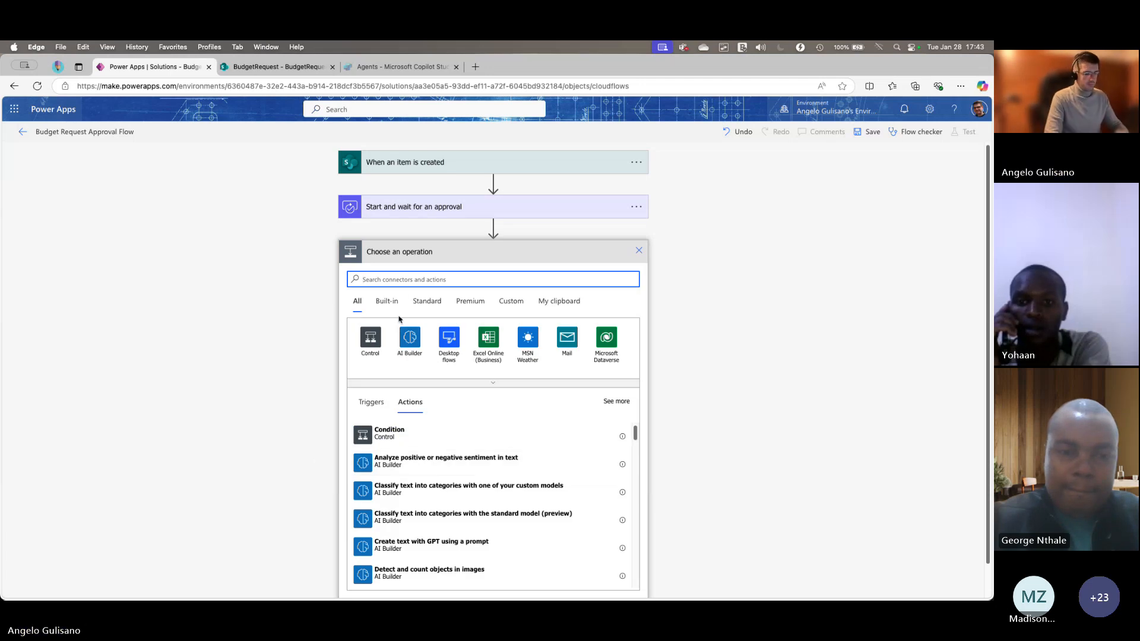
text(i)
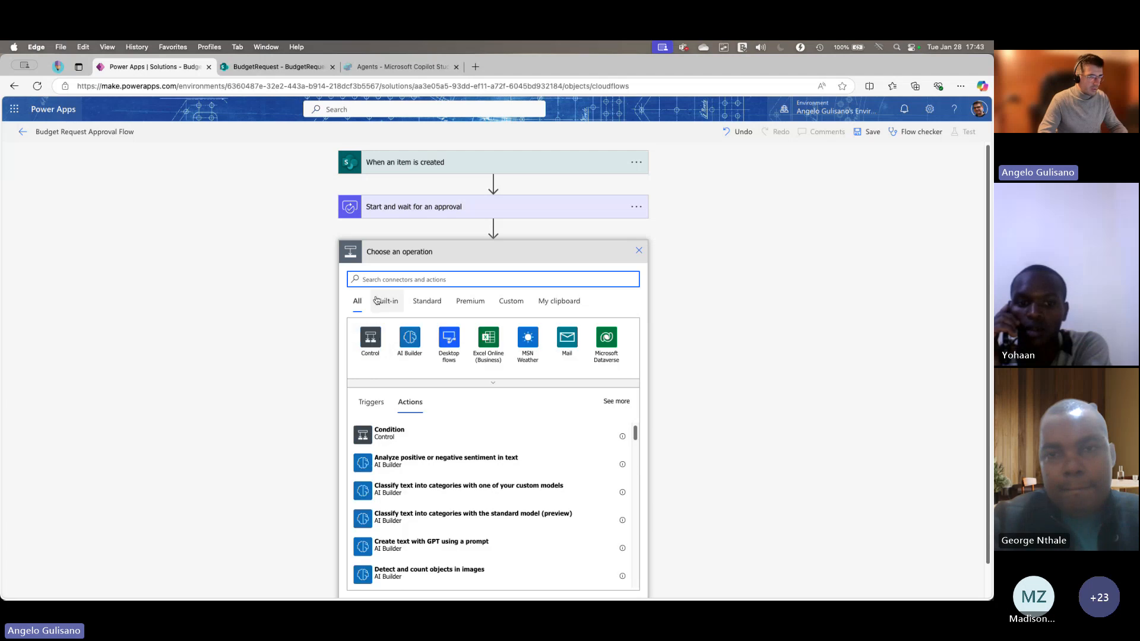
click(377, 339)
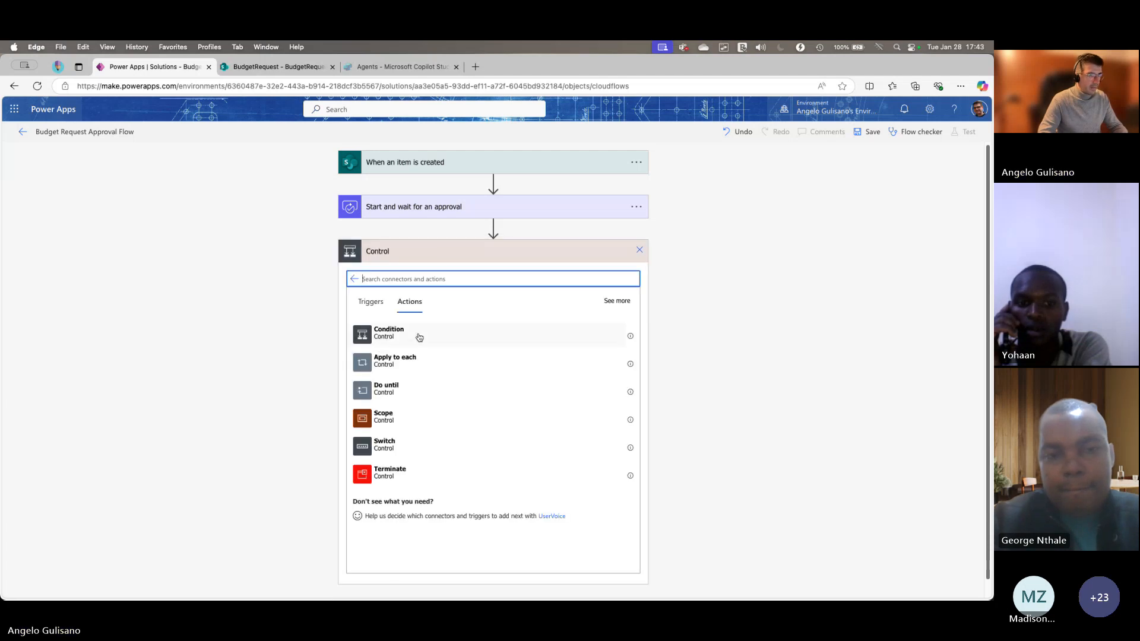
click(412, 336)
- Set the condition to check that the approval's Outcome dynamic value is equal to "Approve"
click(396, 284)
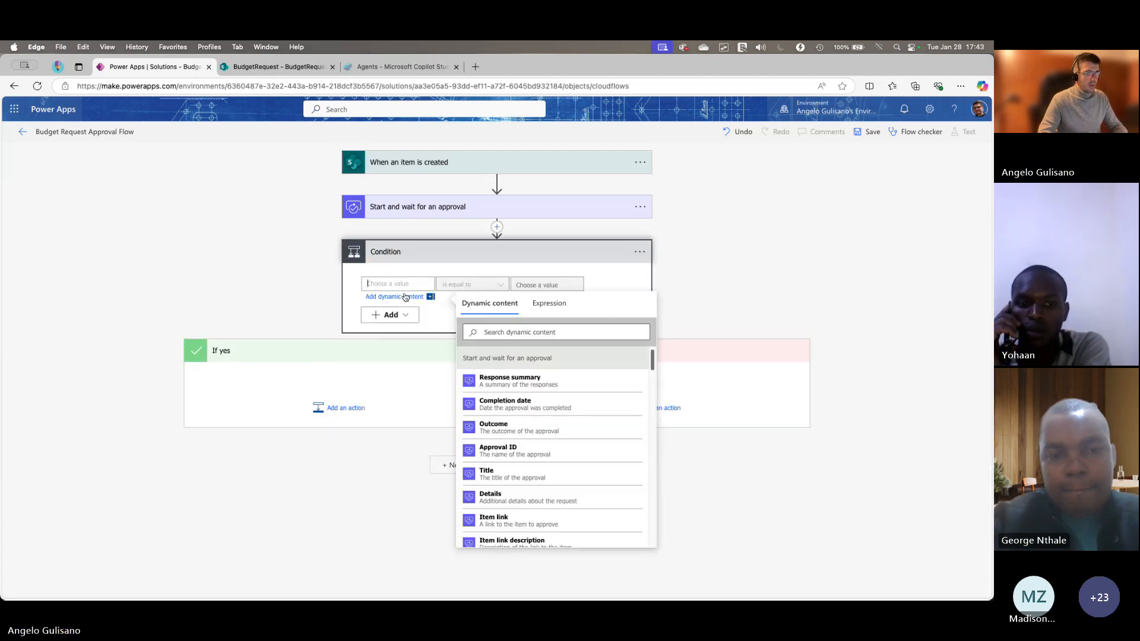
click(533, 432)
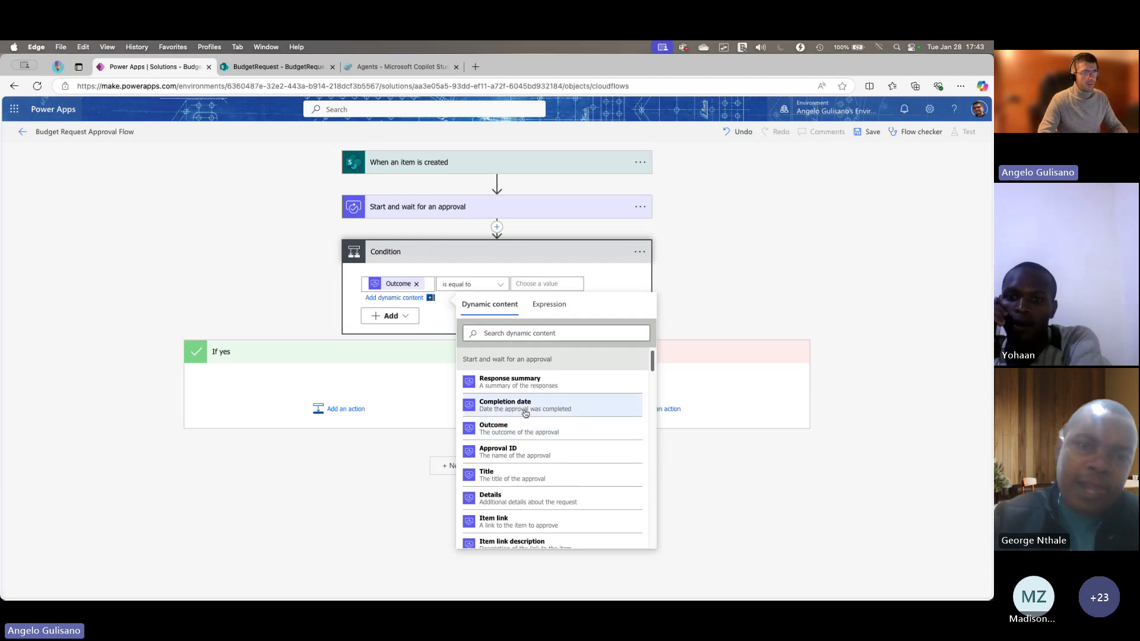
click(300, 297)
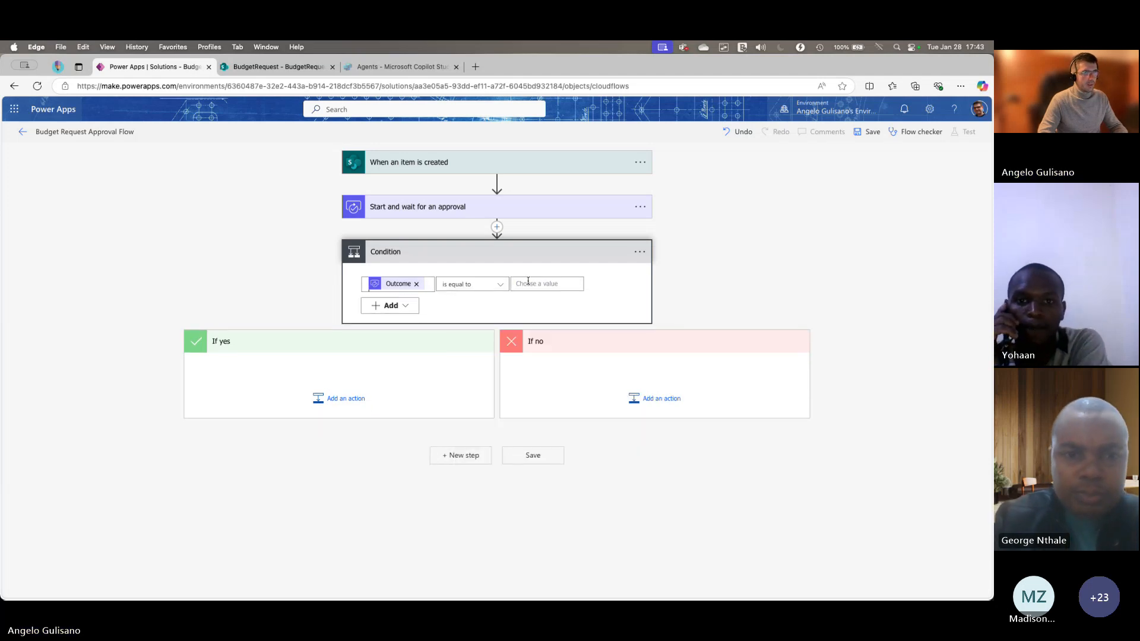
click(536, 283)
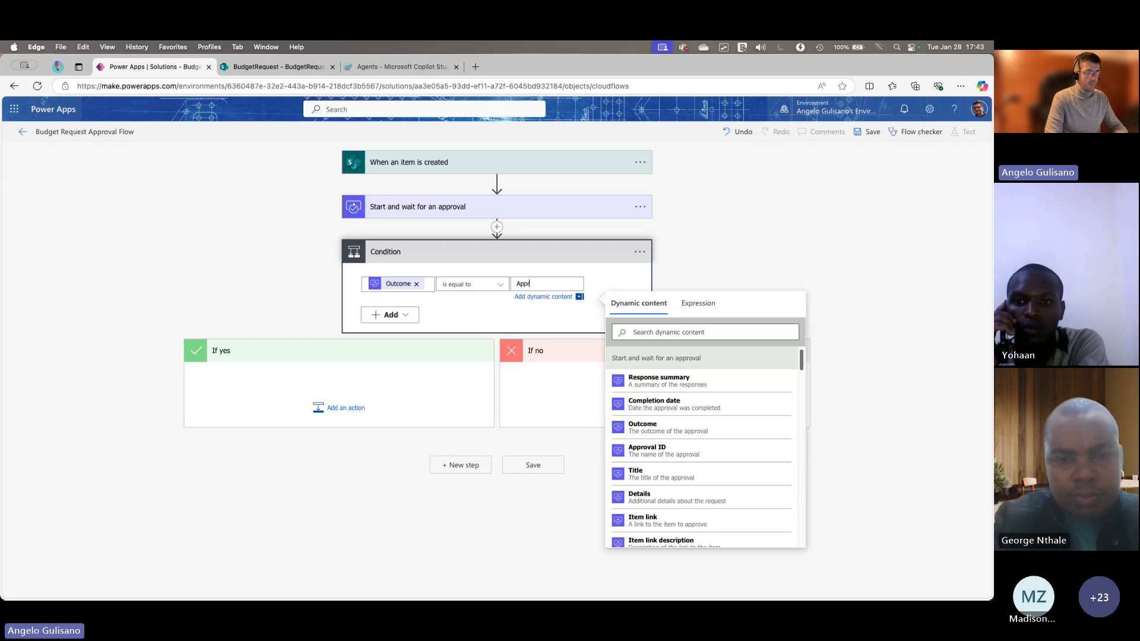
click(425, 224)
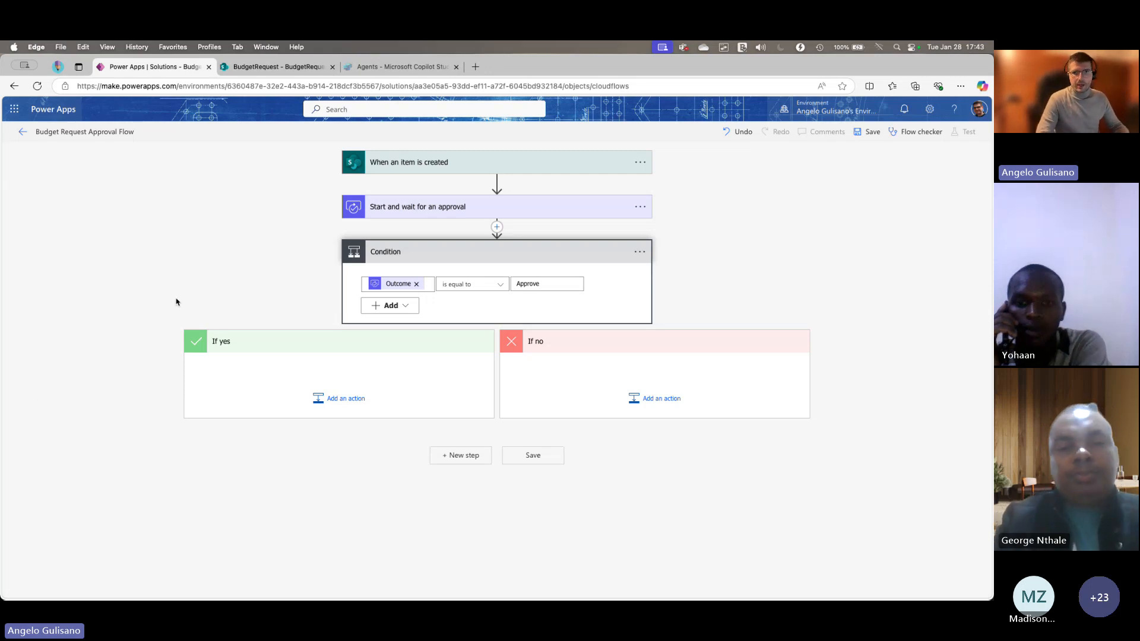
- Add the SharePoint "Update item" action to the If yes branch
click(343, 398)
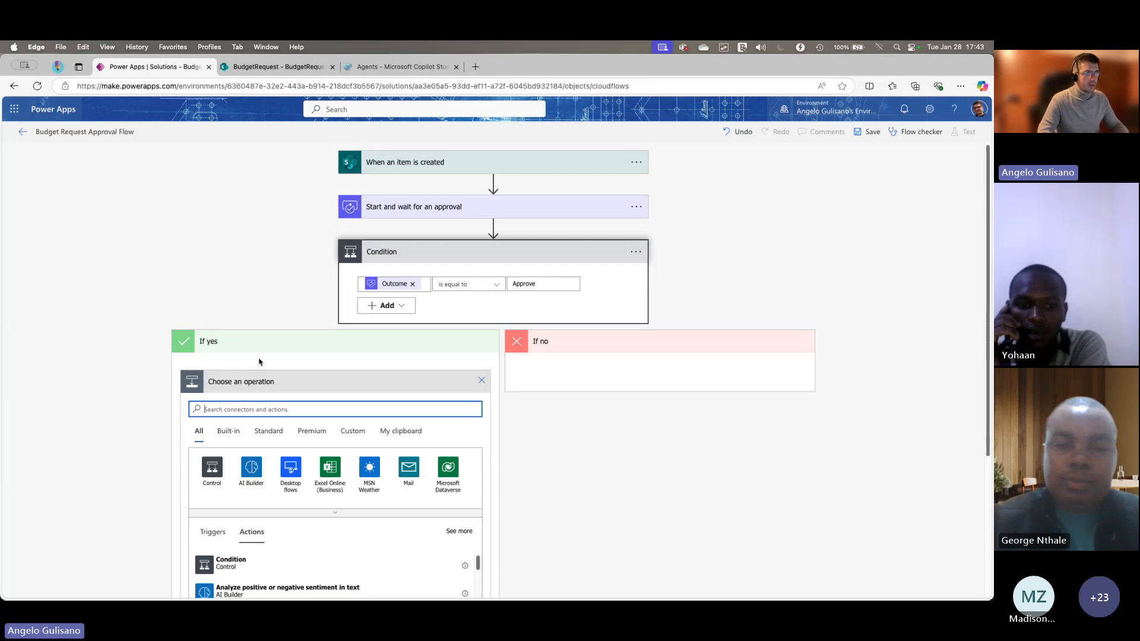
text(shar)
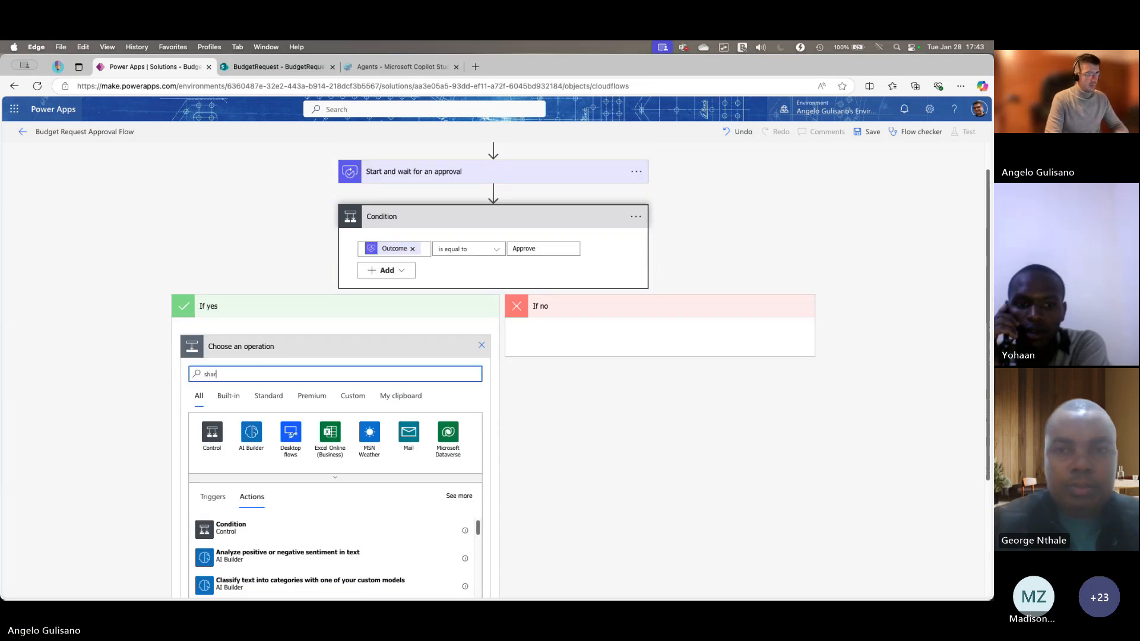
text(epoint)
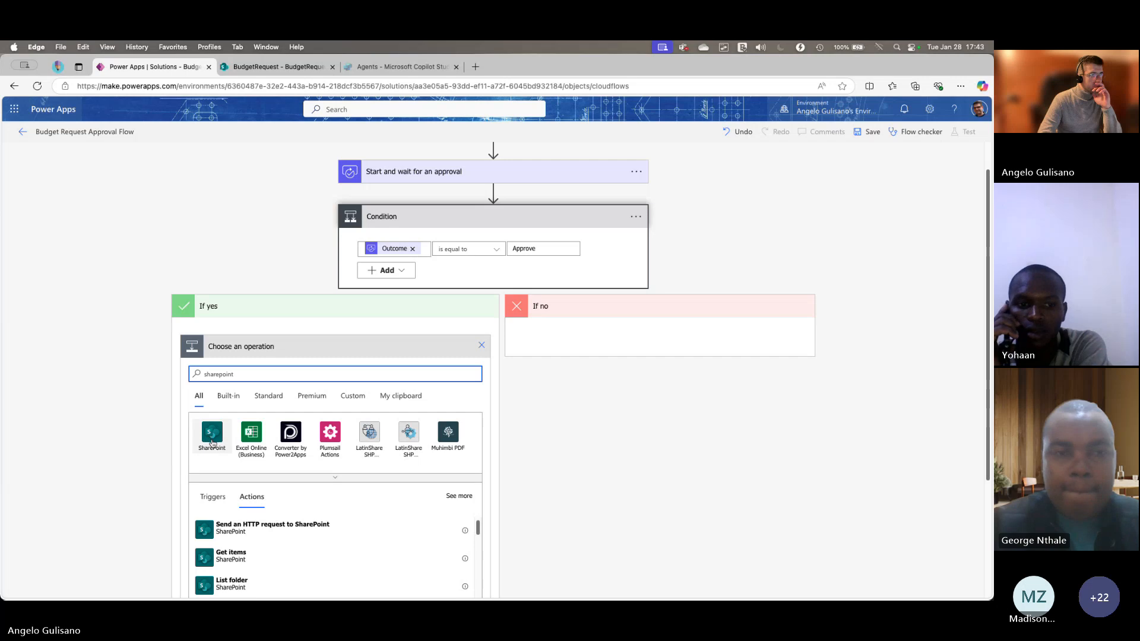
click(212, 435)
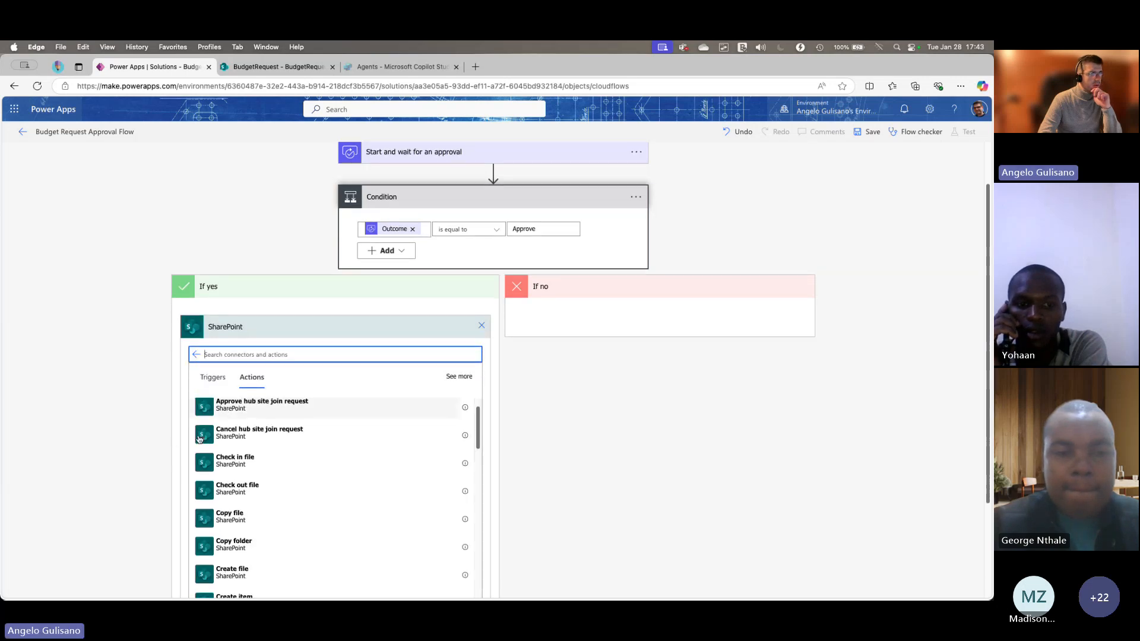
text(updat)
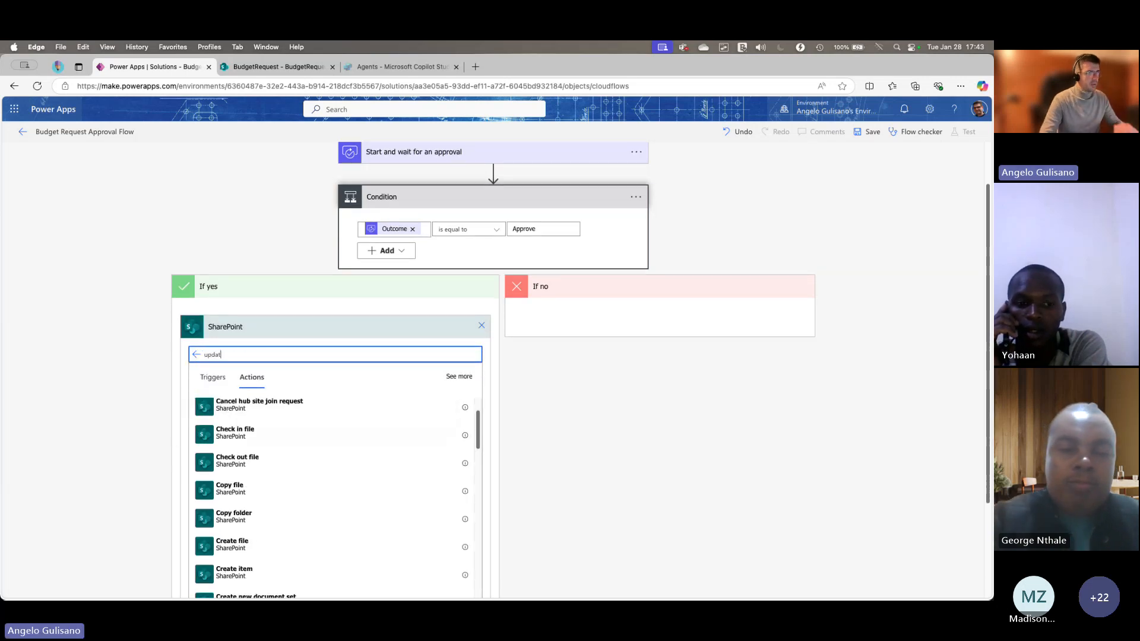
text(e)
click(266, 416)
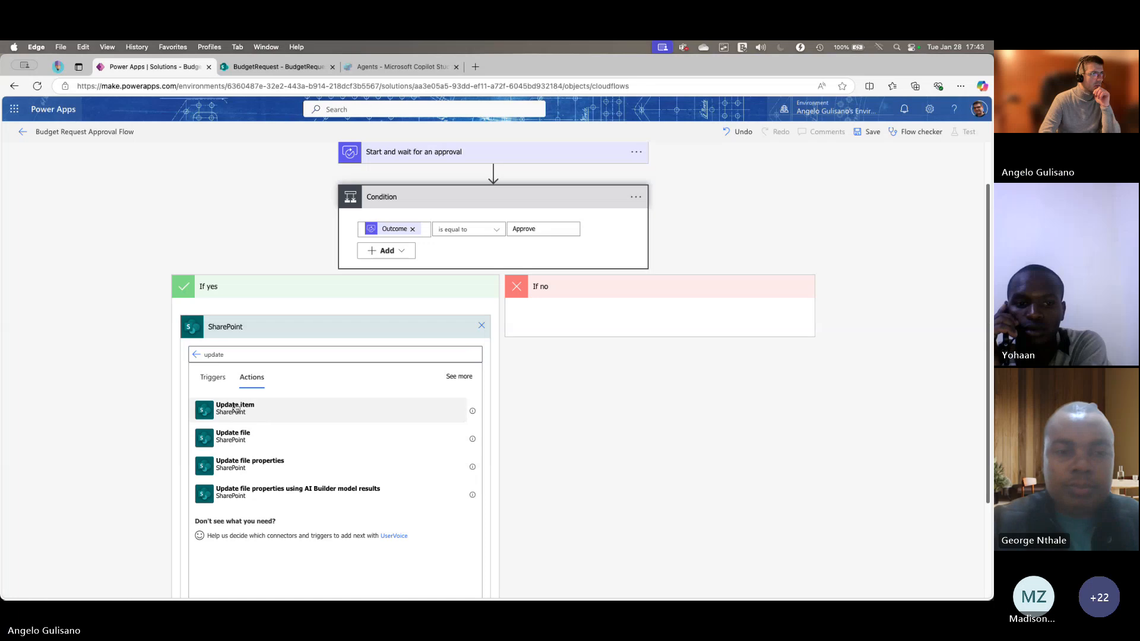
- Point the Update item action to the BudgetRequest site address and the BudgetRequest list
click(473, 406)
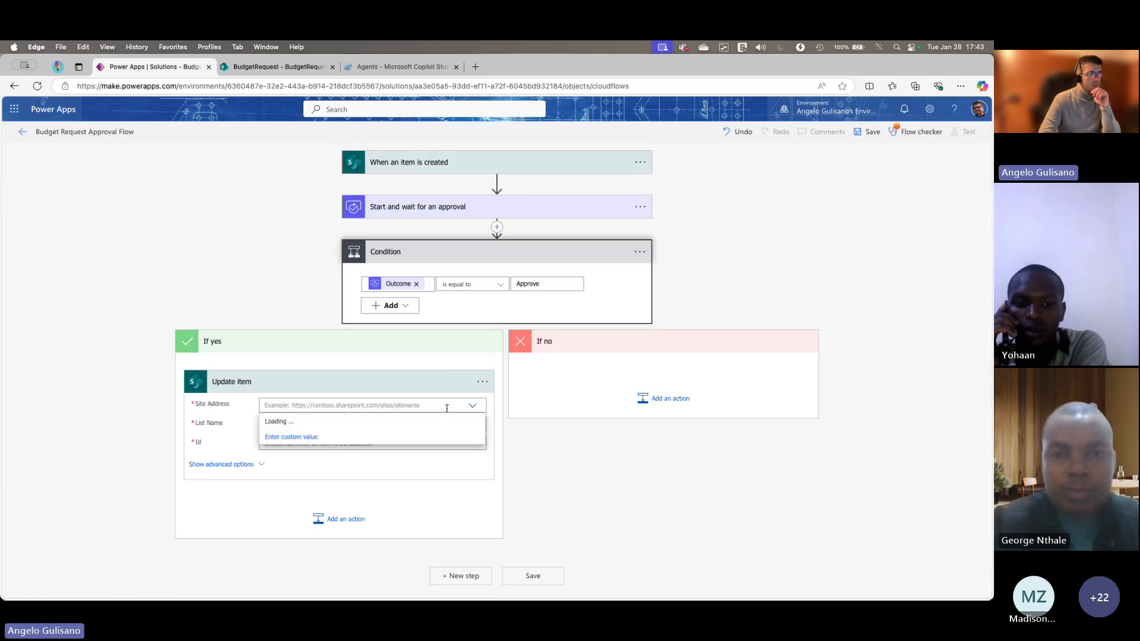
click(349, 436)
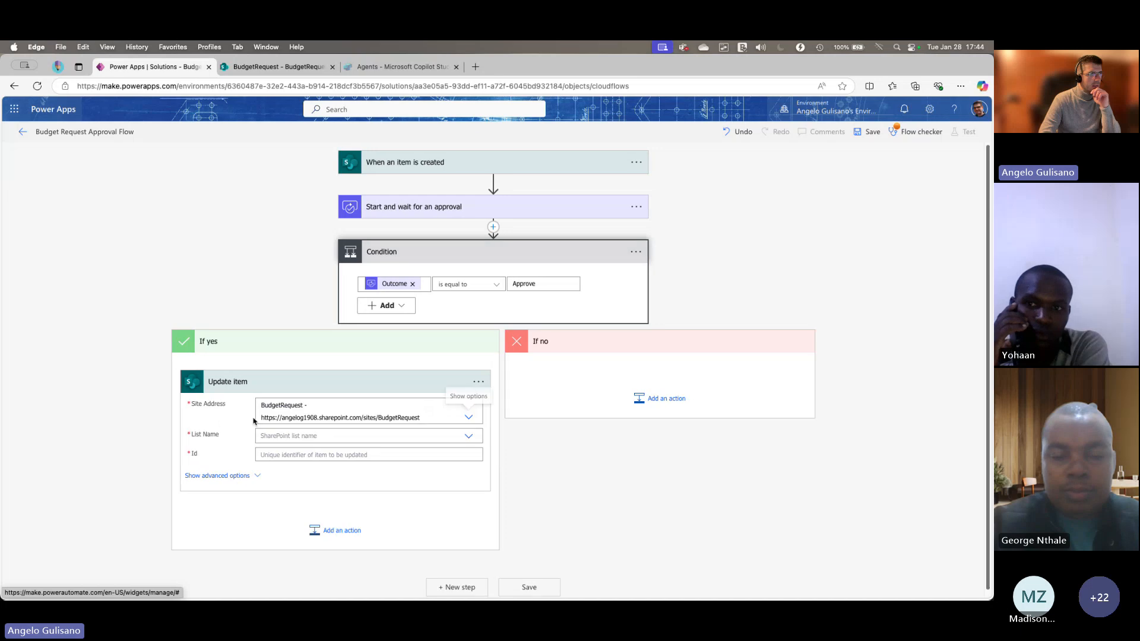
click(435, 438)
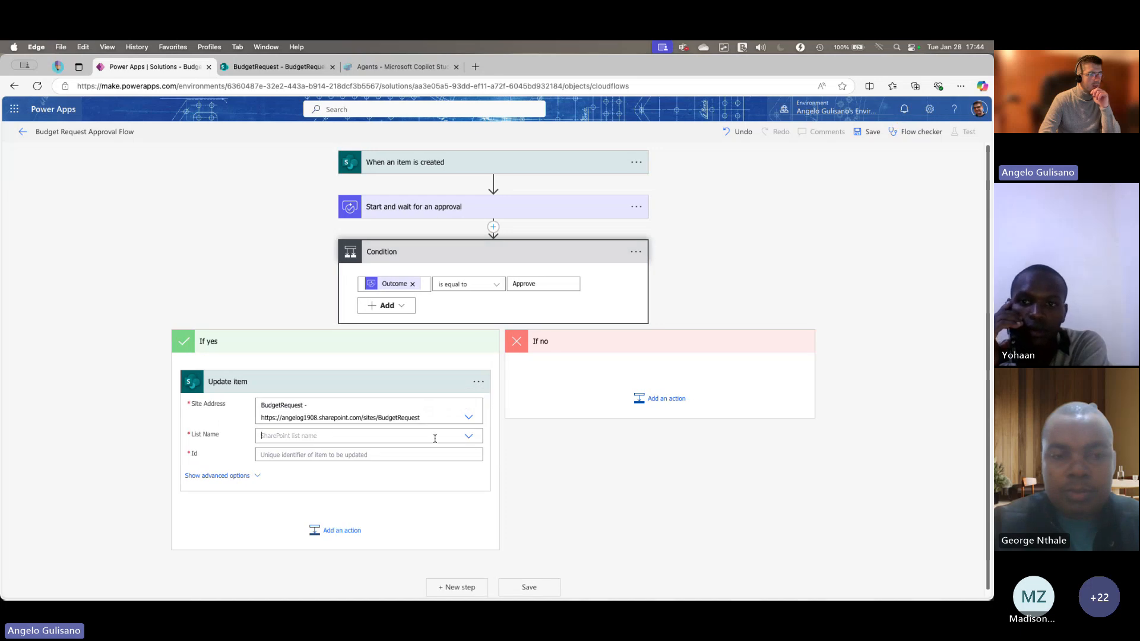
click(301, 451)
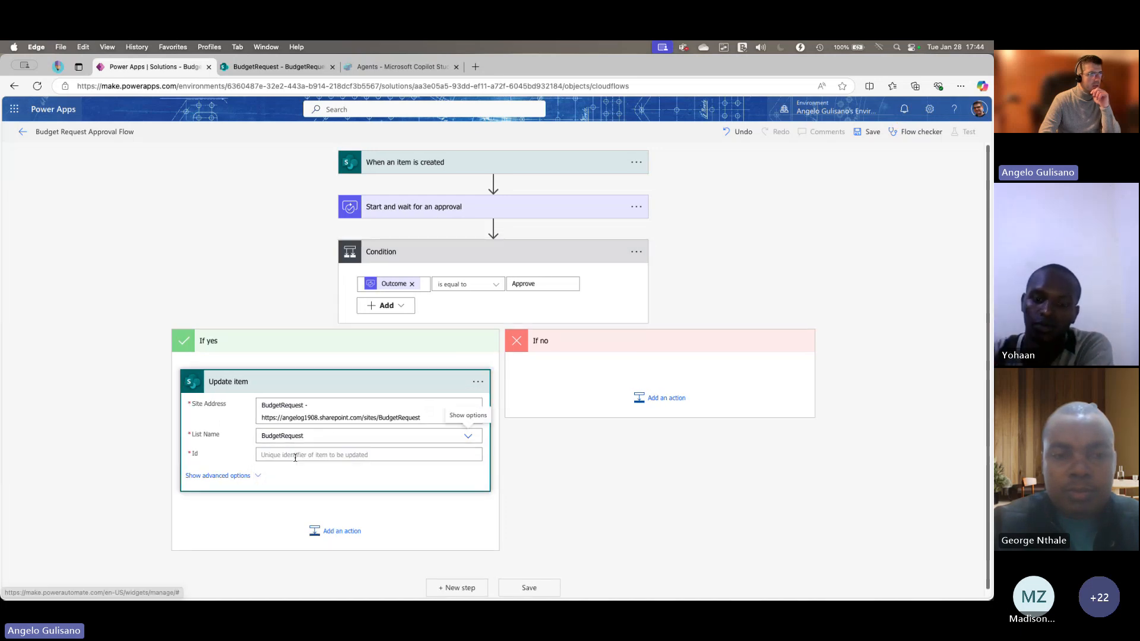
- Set the Update item action's Id to the ID dynamic value from the "When an item is created" trigger
click(294, 455)
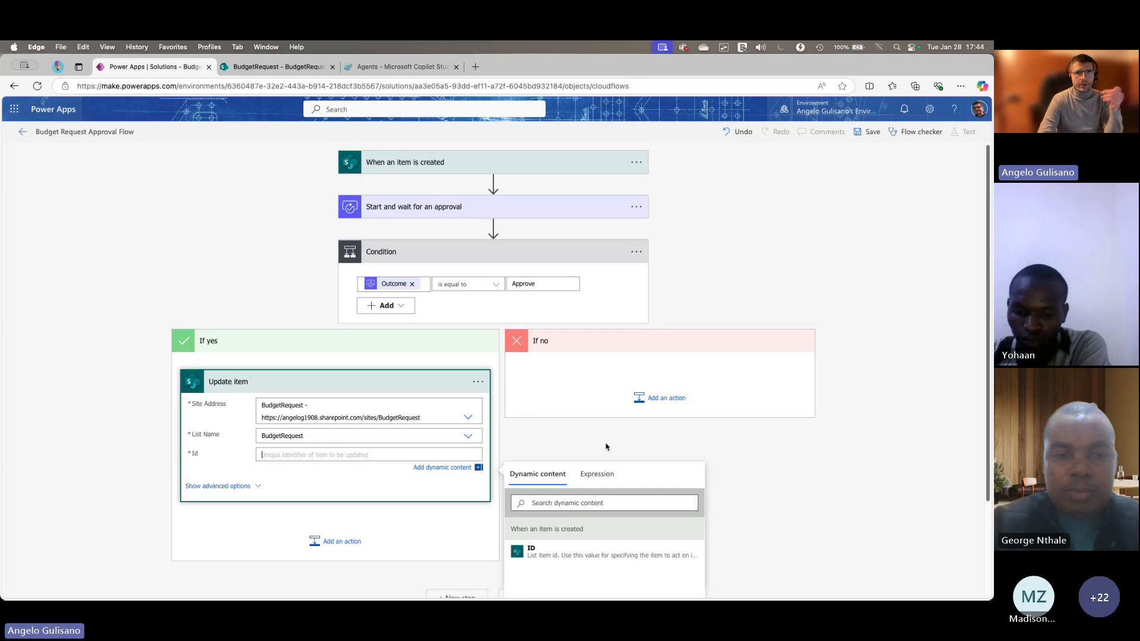
scroll(604, 445, down, 1)
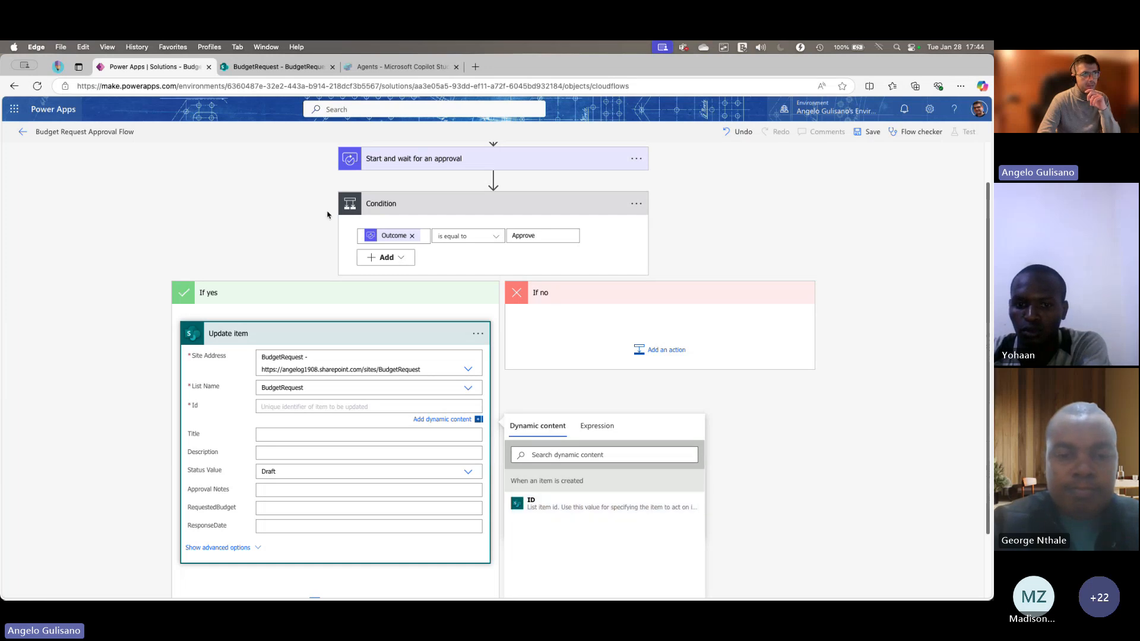
scroll(327, 214, up, 1)
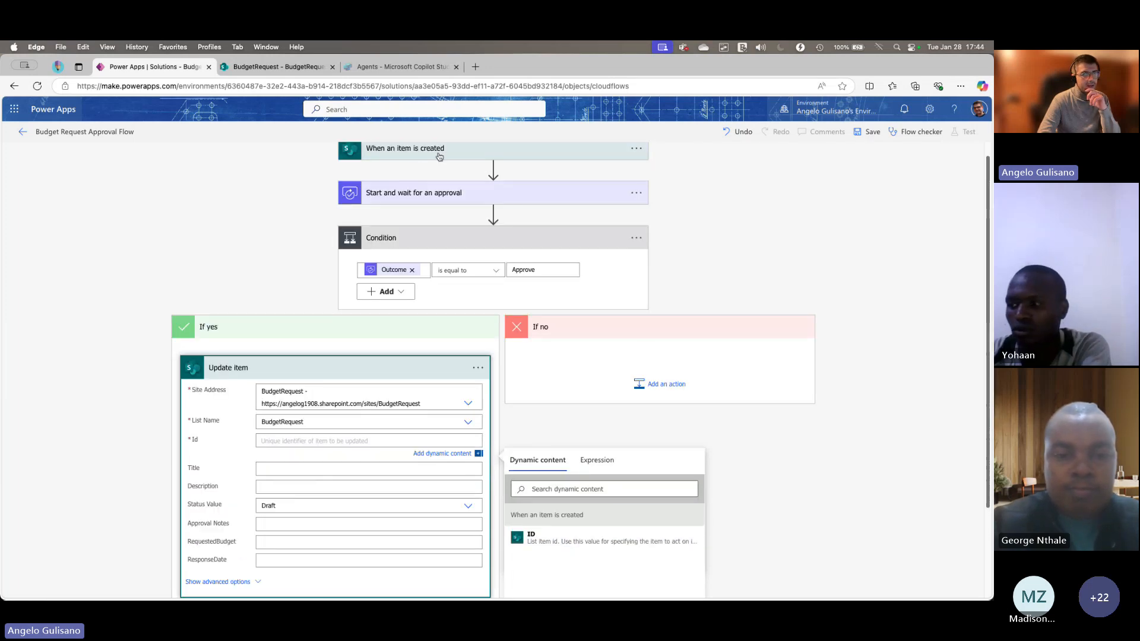
click(587, 537)
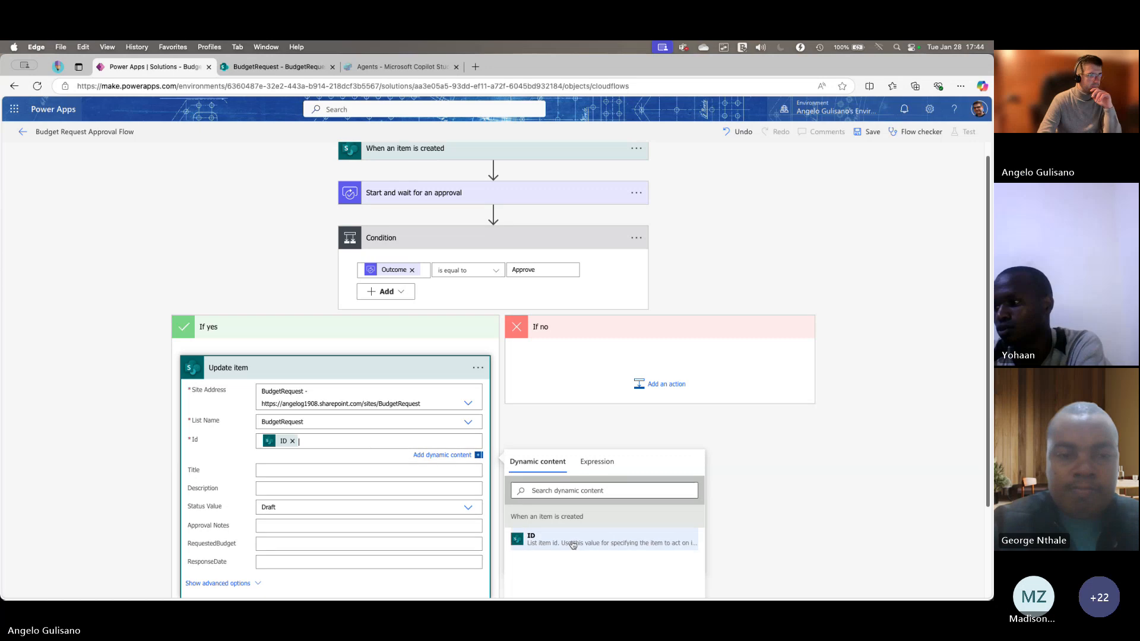
- Set the Status Value of the Update item action in the If yes branch to Approved
scroll(41, 382, down, 3)
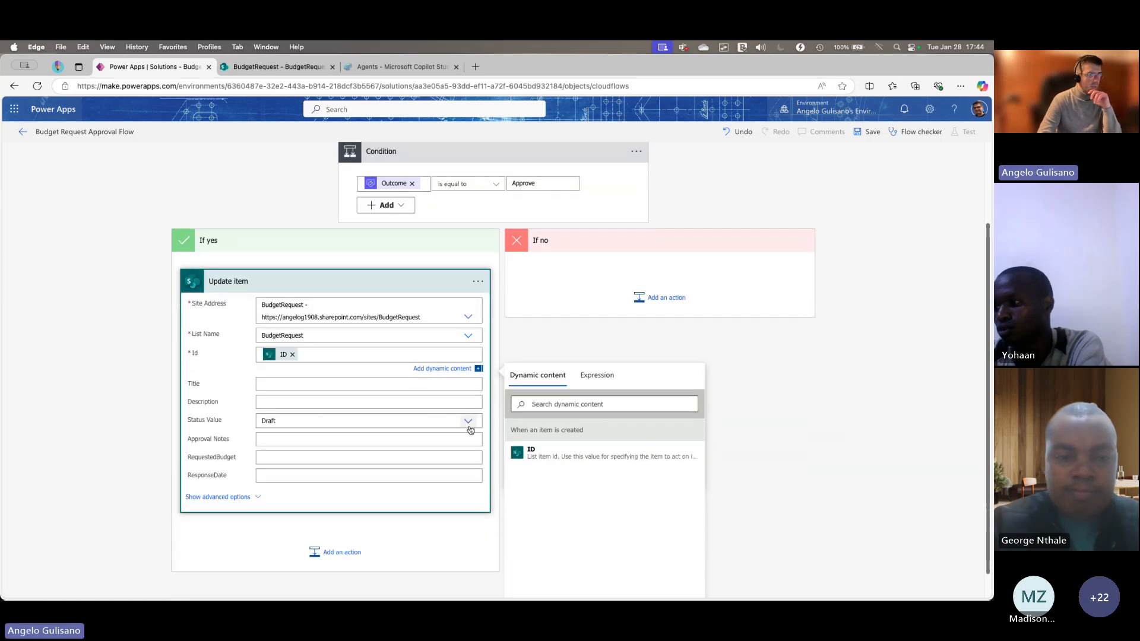
click(467, 419)
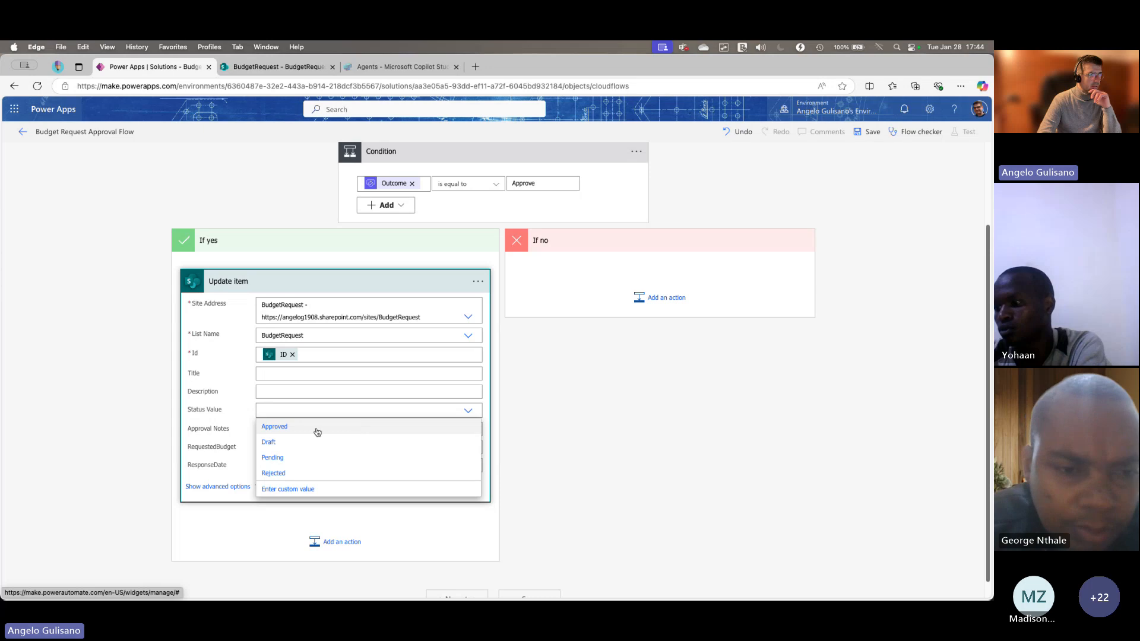
click(318, 427)
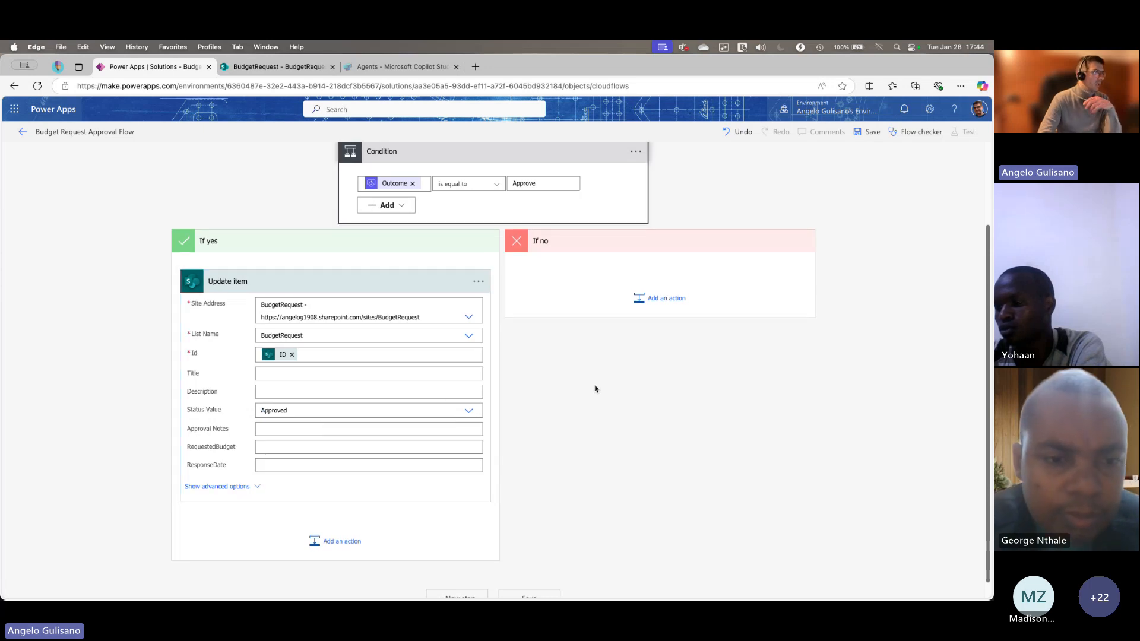
- Copy the Update item action to the clipboard and insert the copy into the If no branch
scroll(594, 388, up, 1)
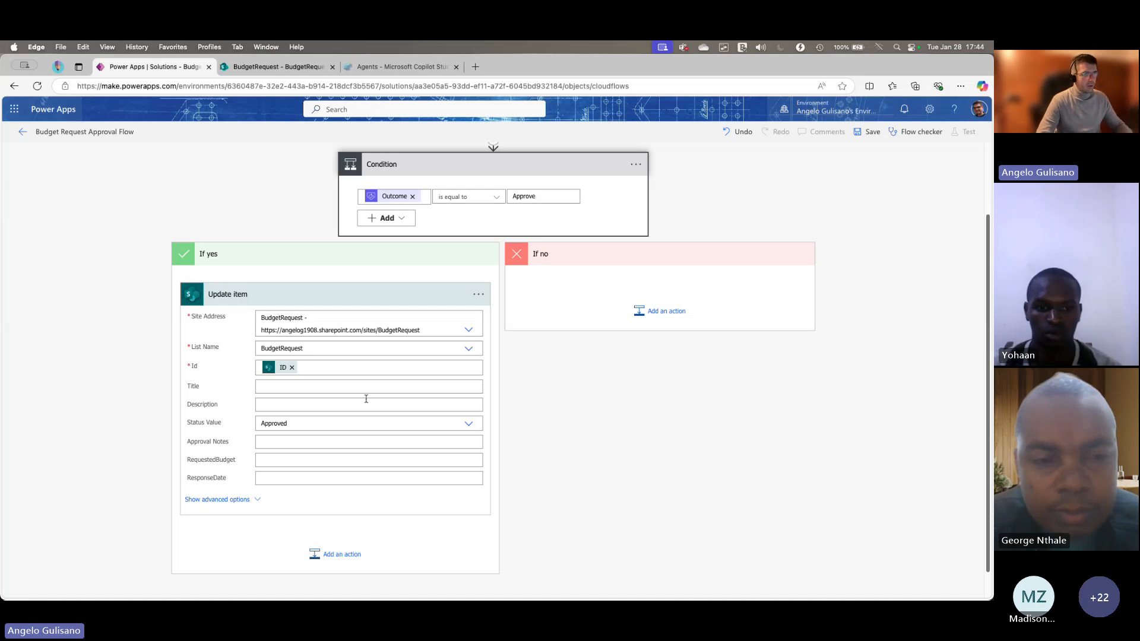
click(478, 294)
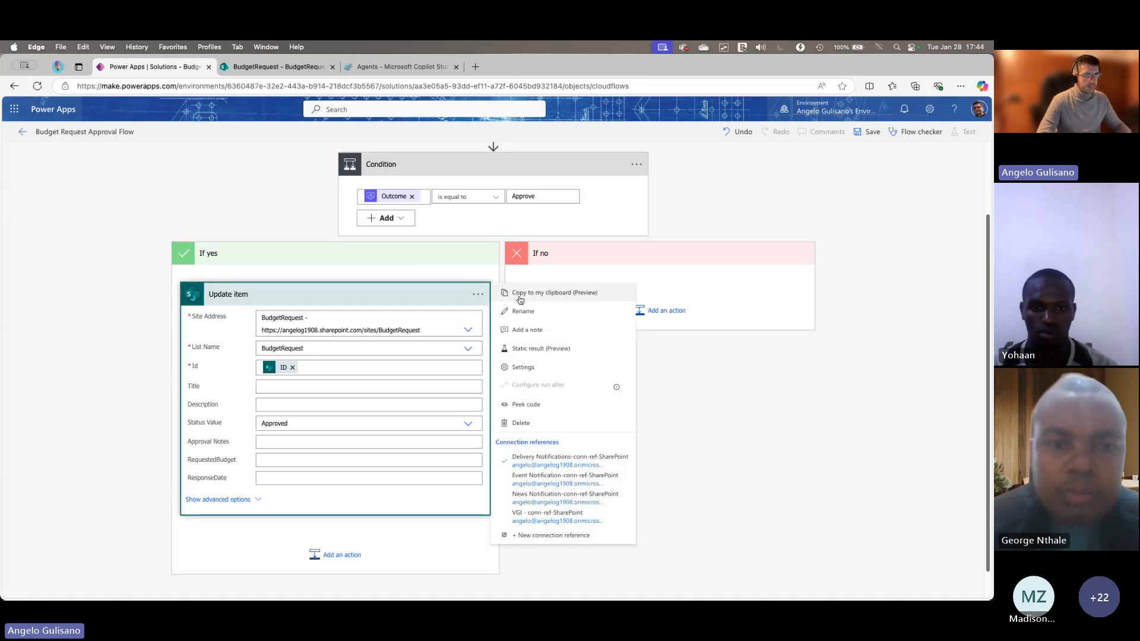
click(560, 296)
click(664, 311)
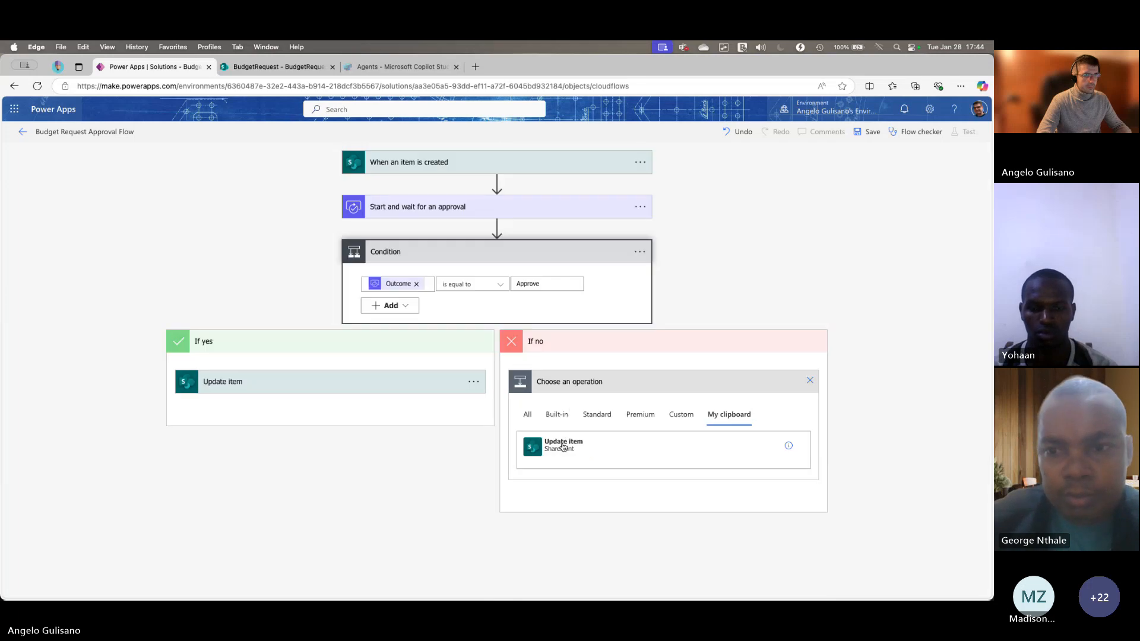
click(563, 447)
- Set the Status Value of the Update item 2 action in the If no branch to Rejected
click(428, 262)
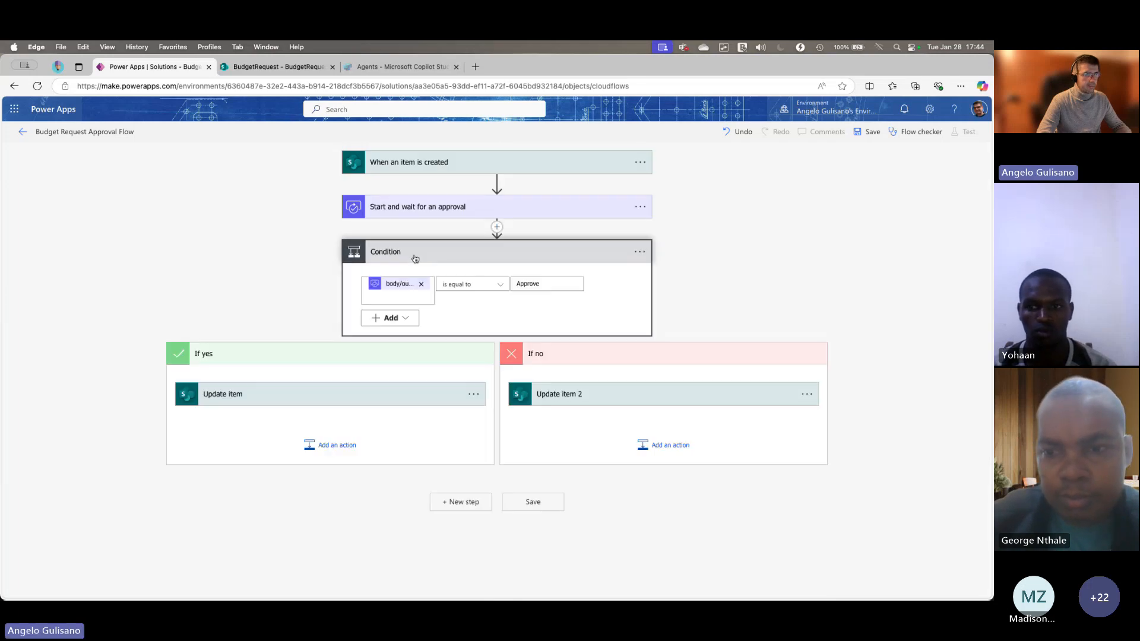
click(367, 383)
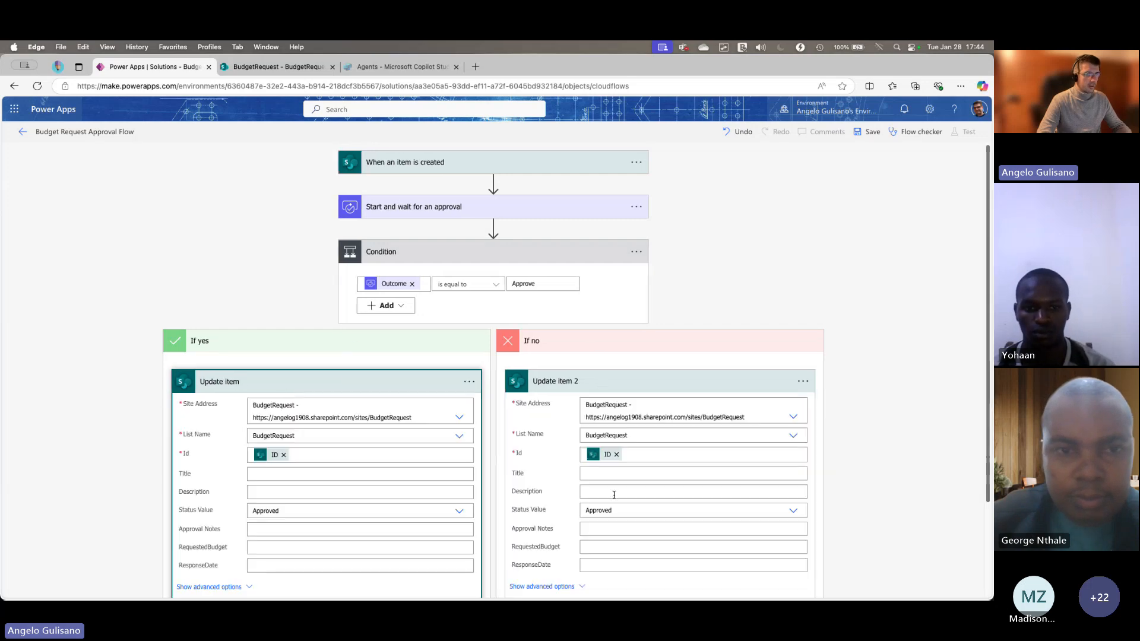
click(798, 515)
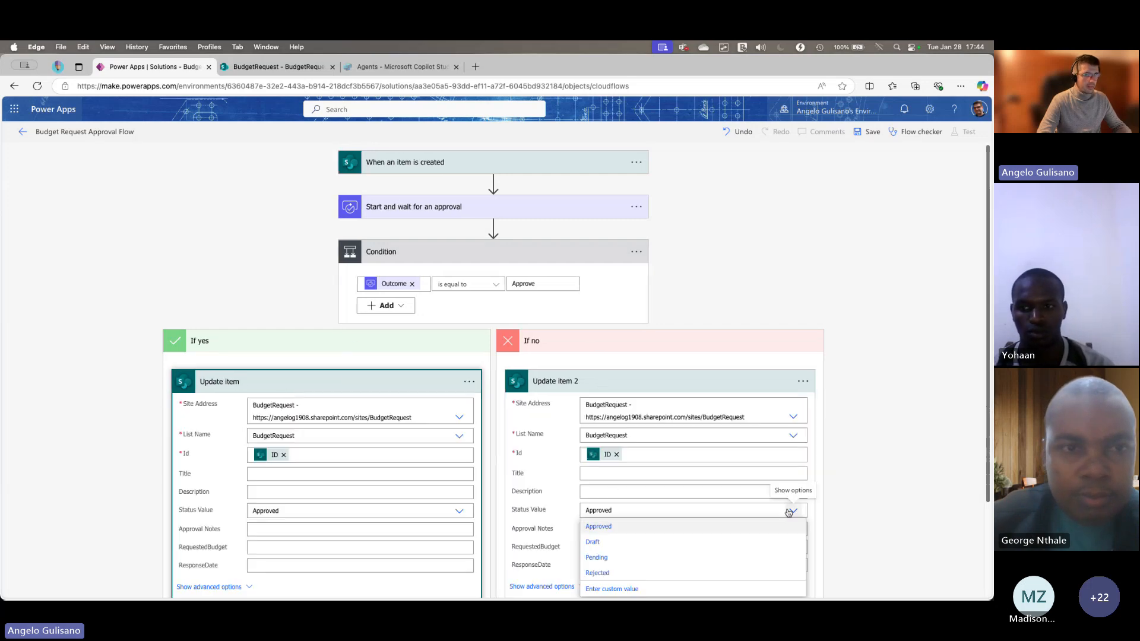
click(613, 572)
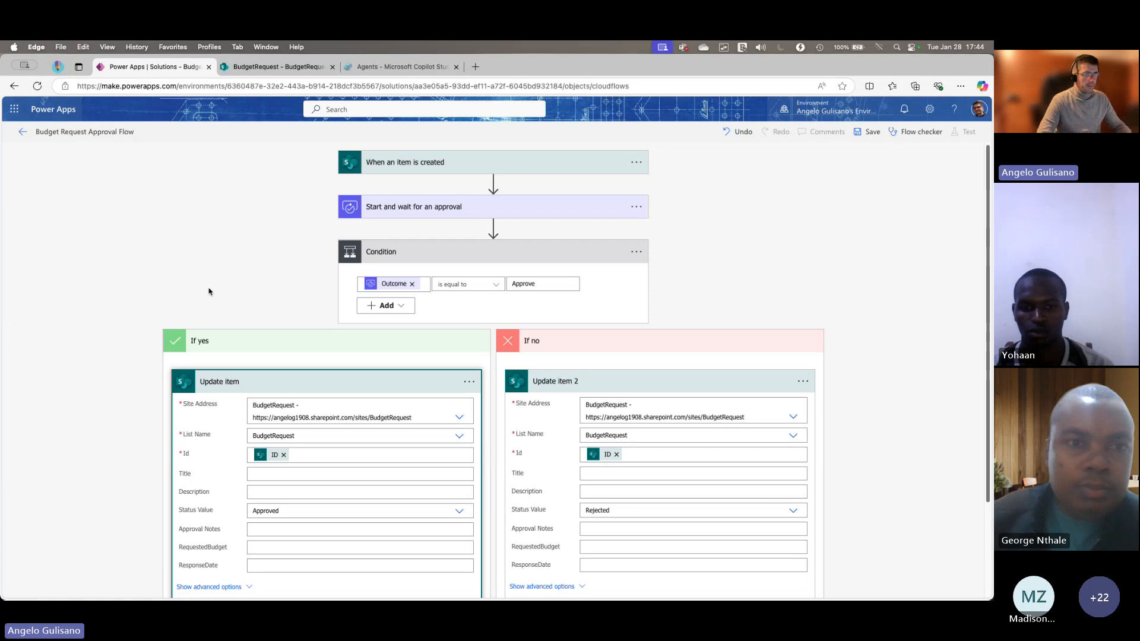
- Start a new action below Update item in the If yes branch and search the operations for "populate a micro"
scroll(209, 292, down, 1)
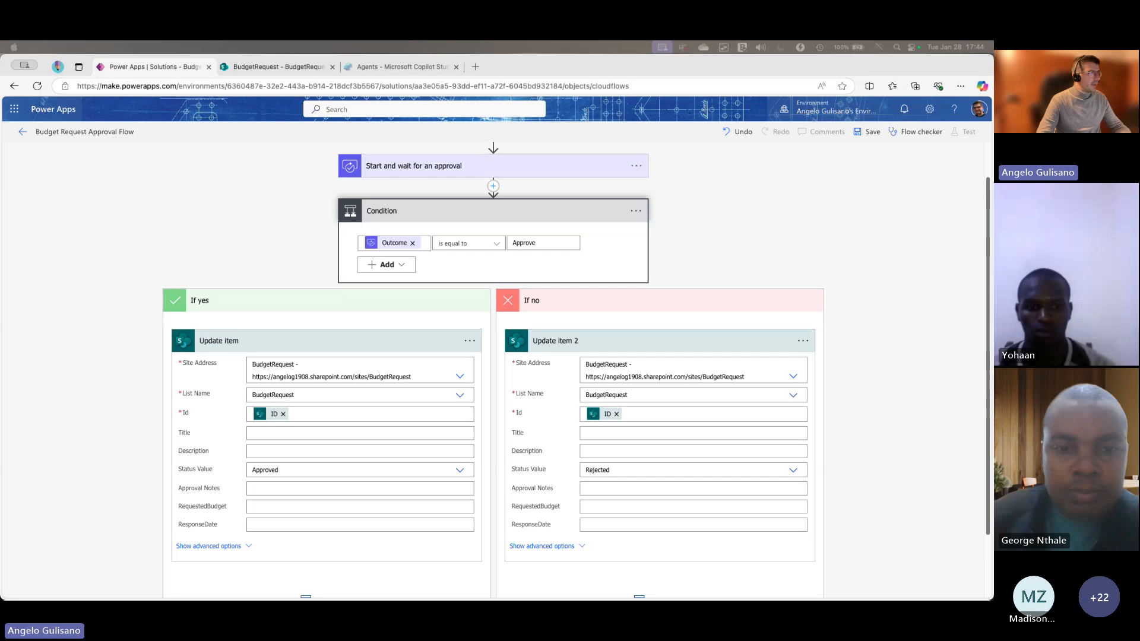
scroll(226, 266, down, 1)
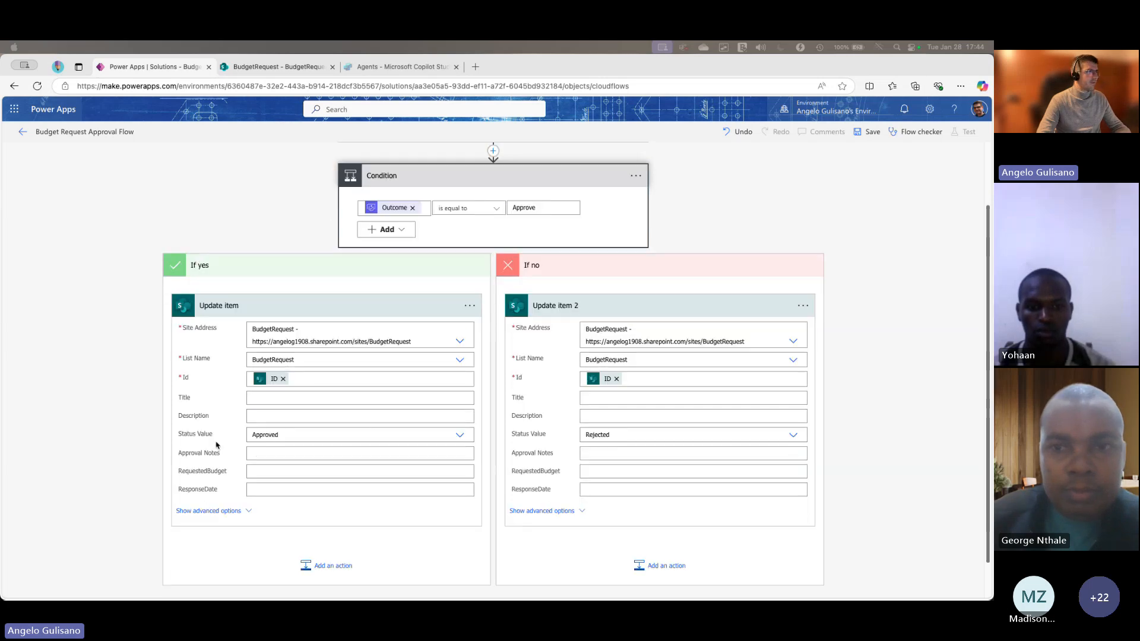
scroll(217, 445, down, 1)
click(325, 547)
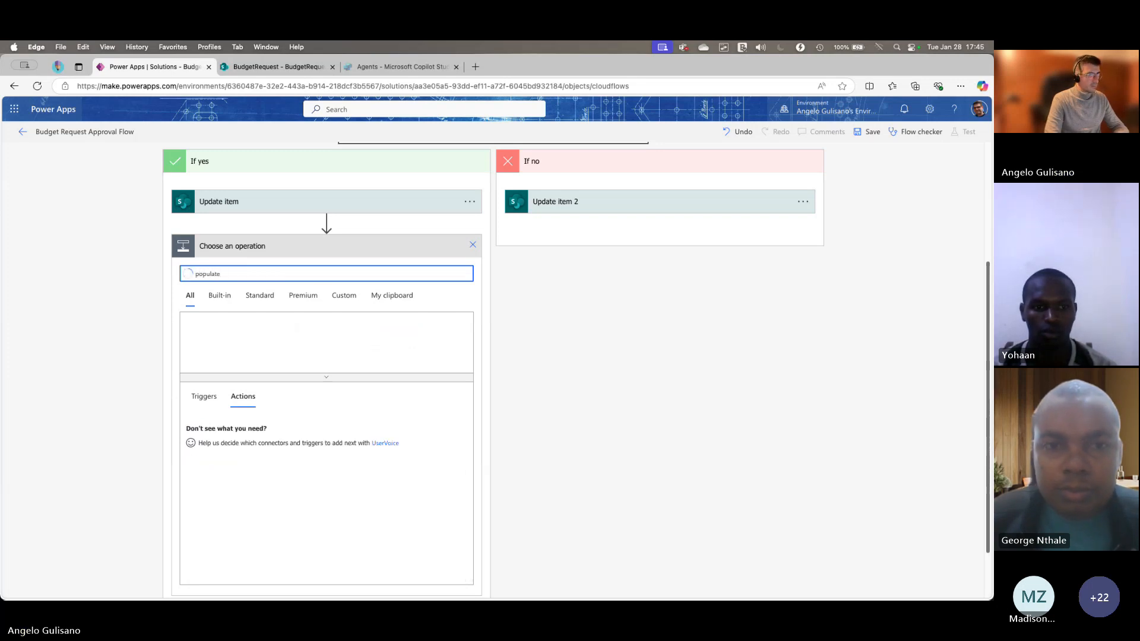
text(a micro)
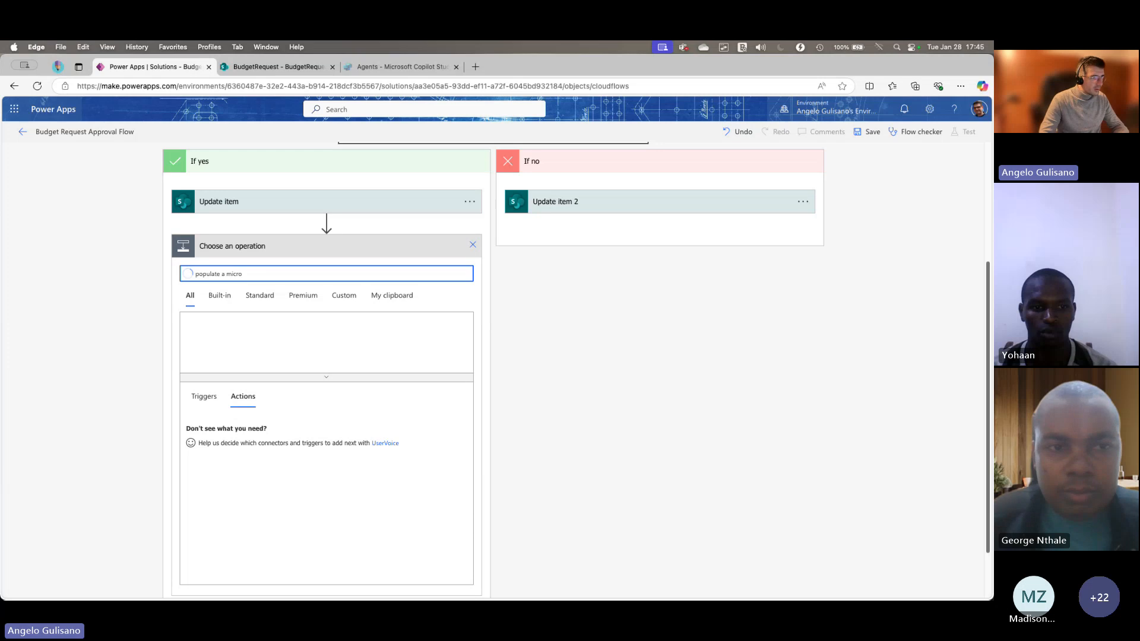
scroll(376, 437, down, 10)
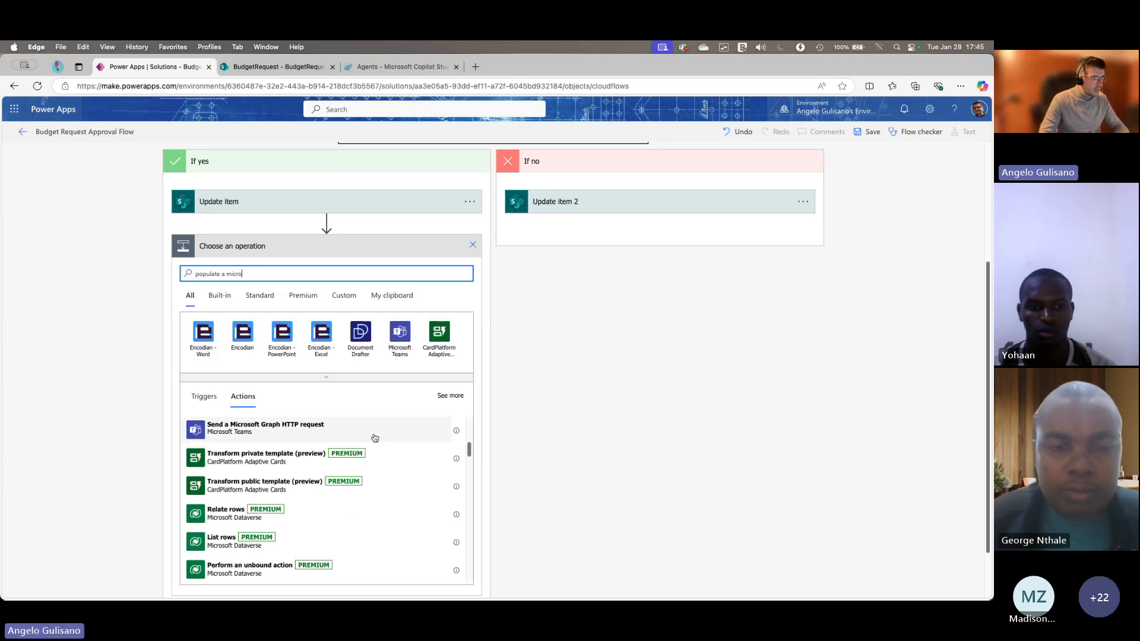
- Search the operations for "Word" and look through the built-in and standard results for an action that populates a Word template
drag(244, 273, 166, 270)
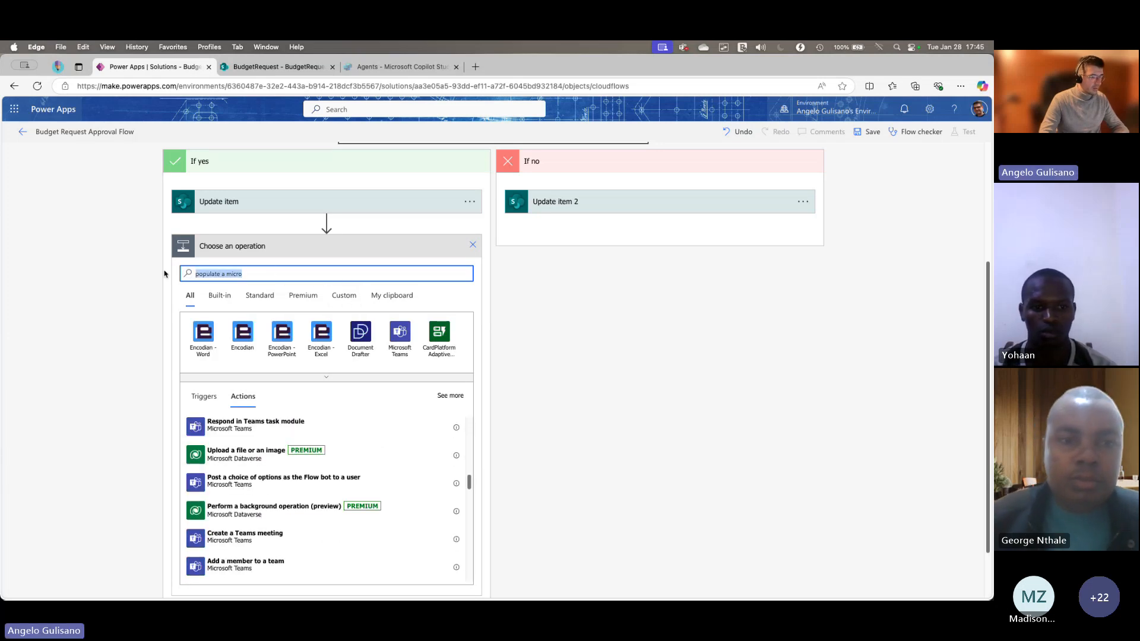
text(Word)
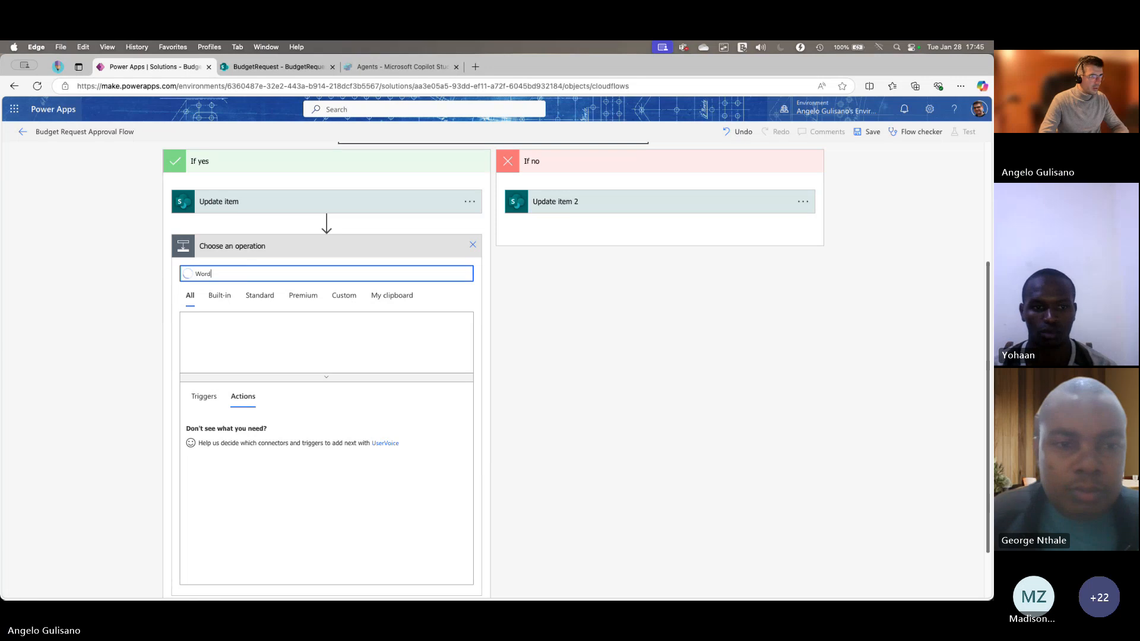
scroll(141, 325, up, 2)
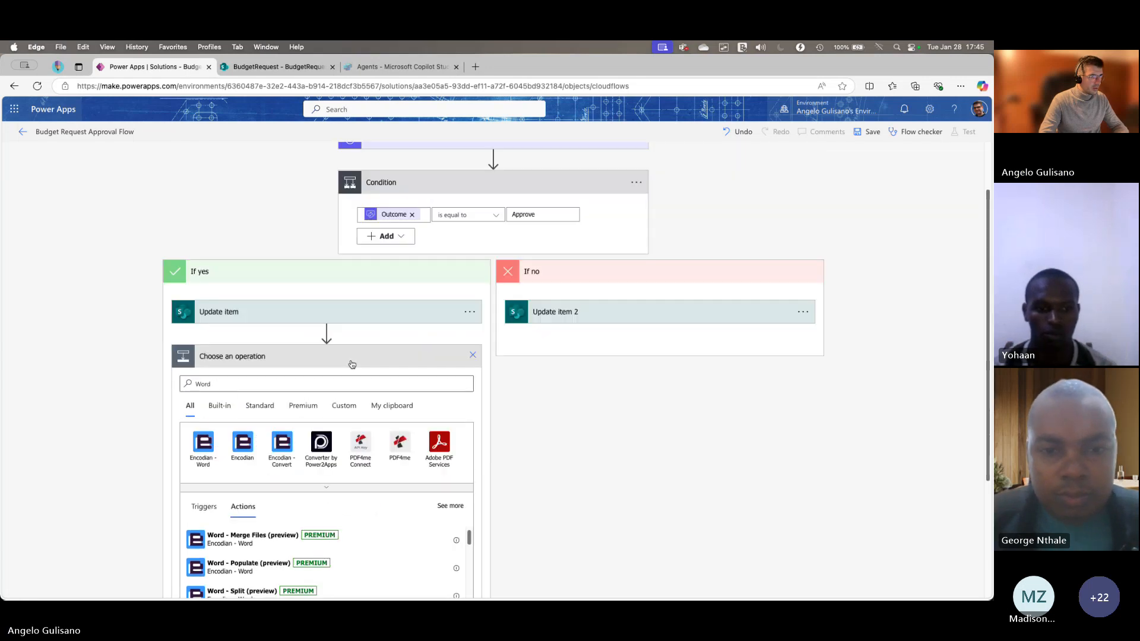
click(220, 406)
scroll(158, 410, down, 1)
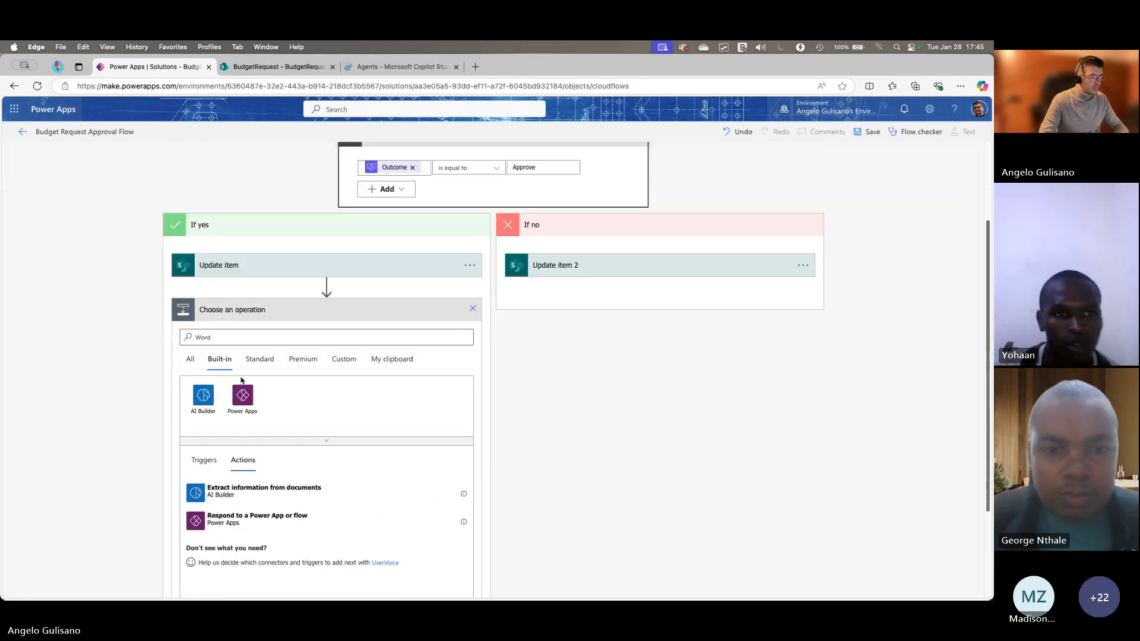
click(260, 359)
scroll(149, 406, down, 1)
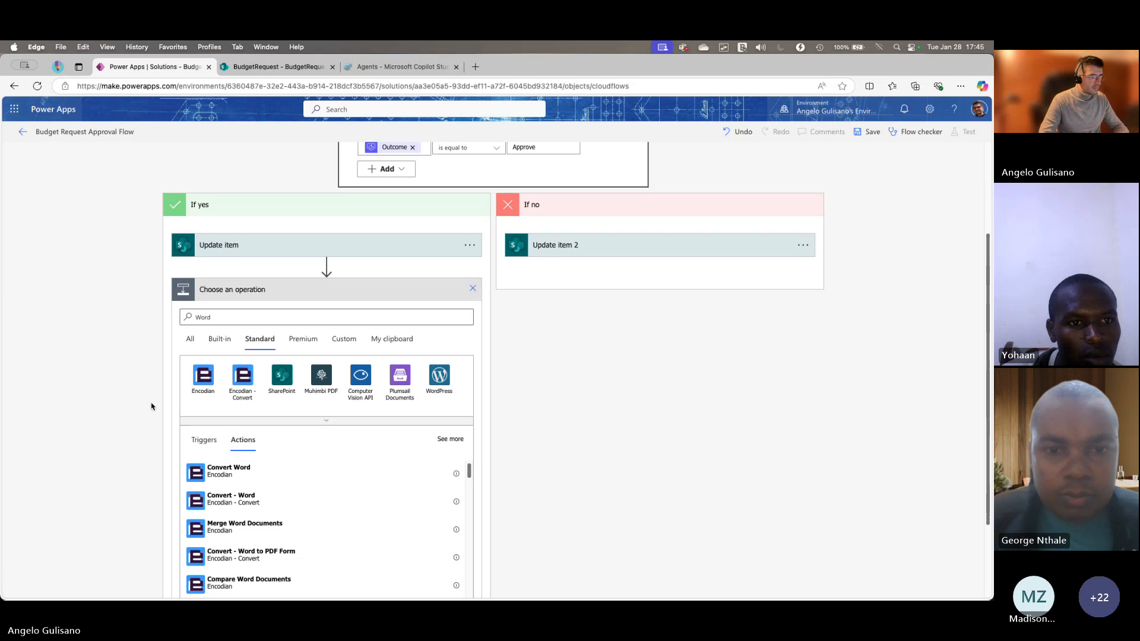
scroll(390, 400, down, 3)
scroll(338, 423, down, 4)
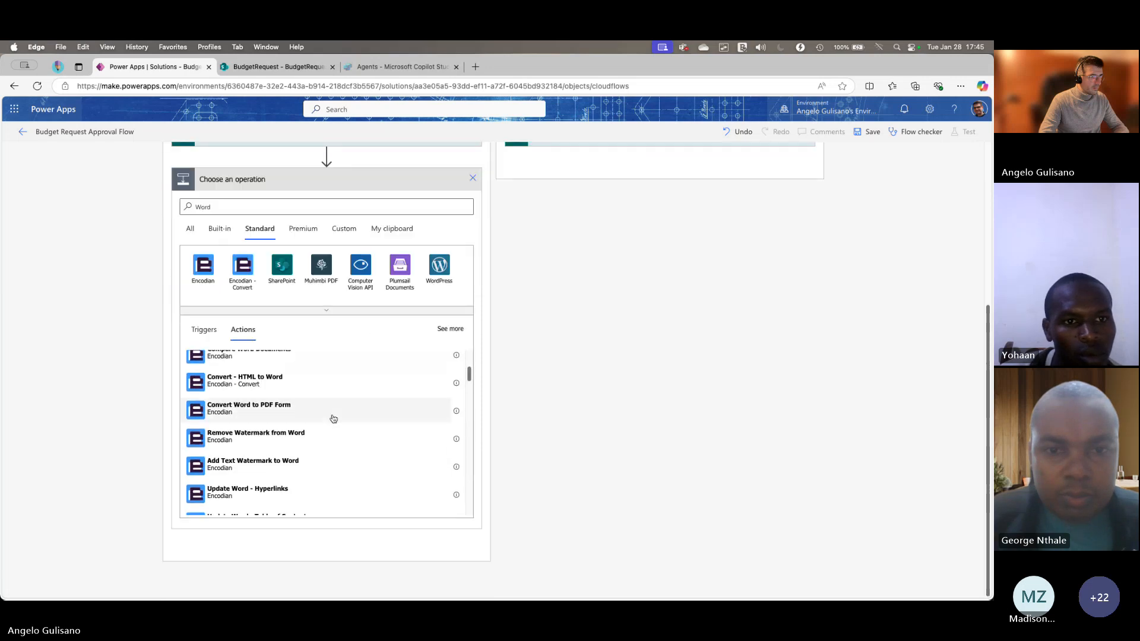
scroll(334, 418, down, 15)
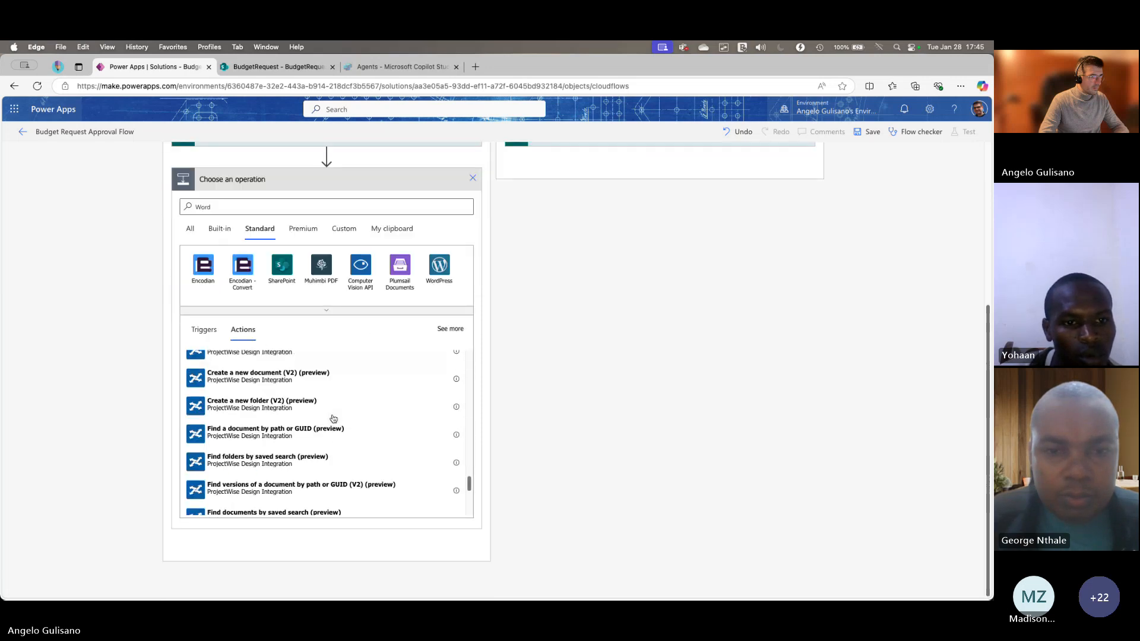
scroll(334, 419, down, 3)
scroll(335, 414, up, 6)
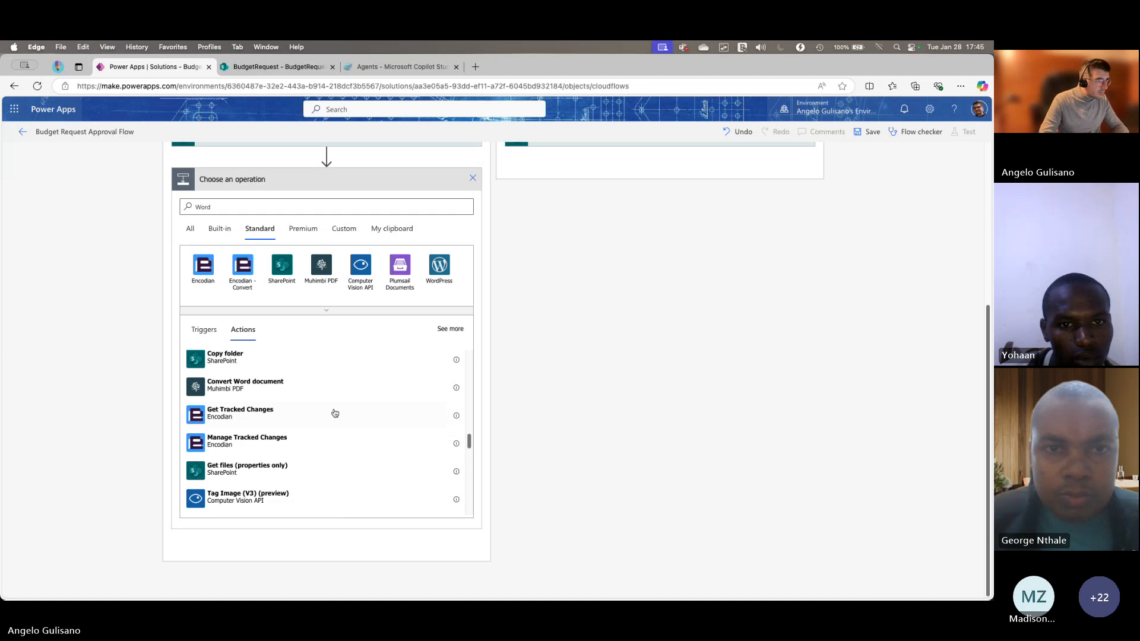
scroll(335, 414, up, 1)
scroll(335, 414, down, 2)
scroll(335, 414, up, 5)
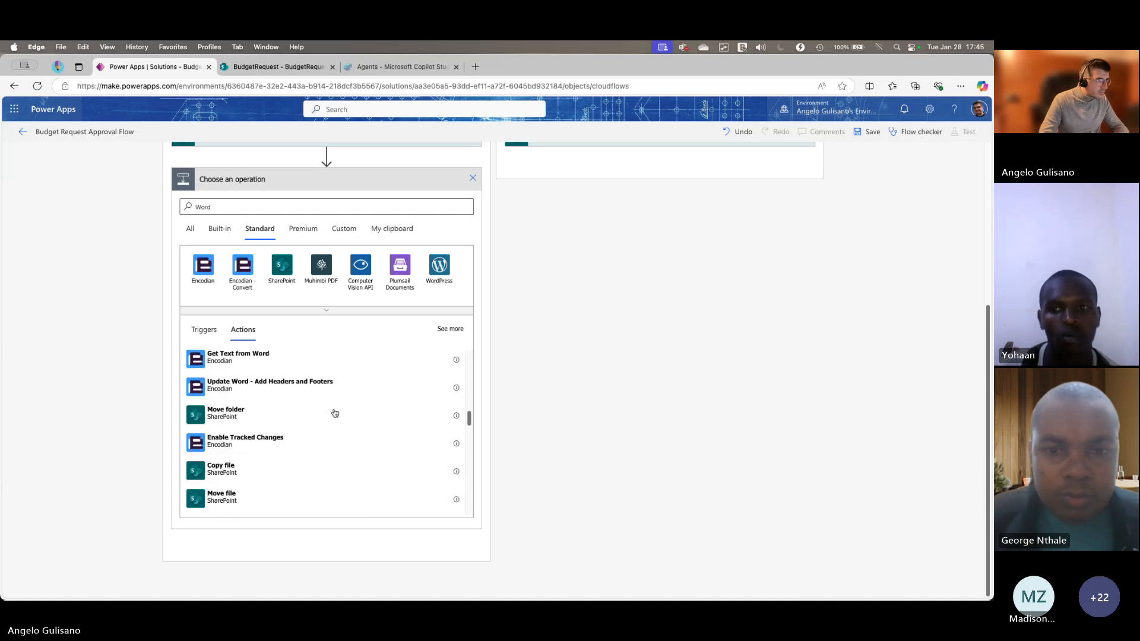
scroll(335, 414, up, 6)
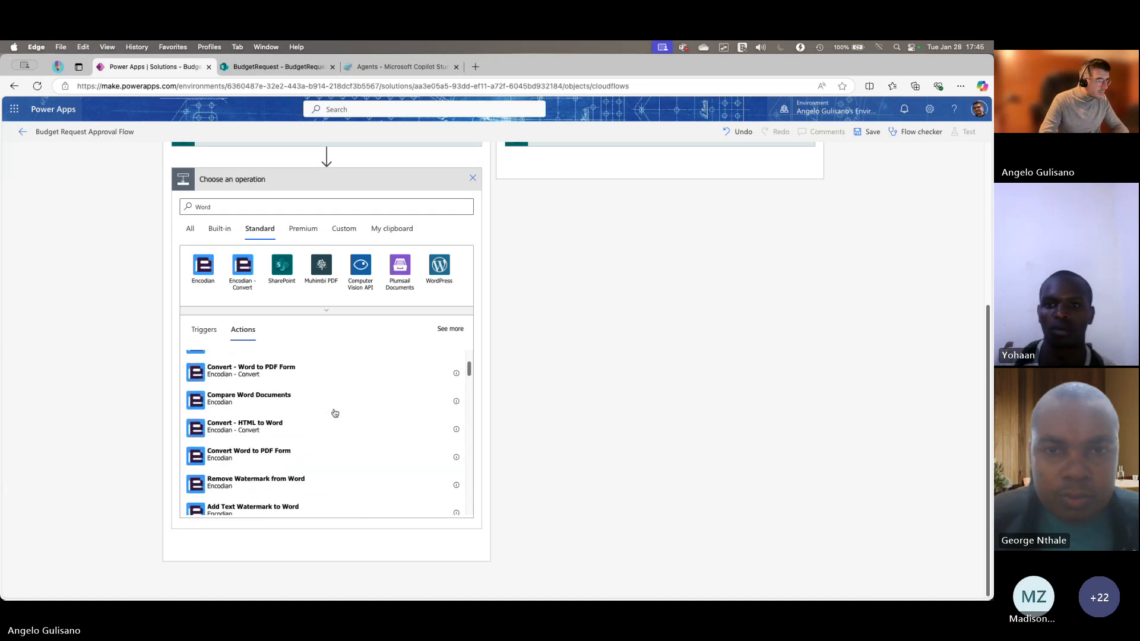
- Add the premium Populate a Microsoft Word template action from Word Online (Business) to the If yes branch
click(311, 231)
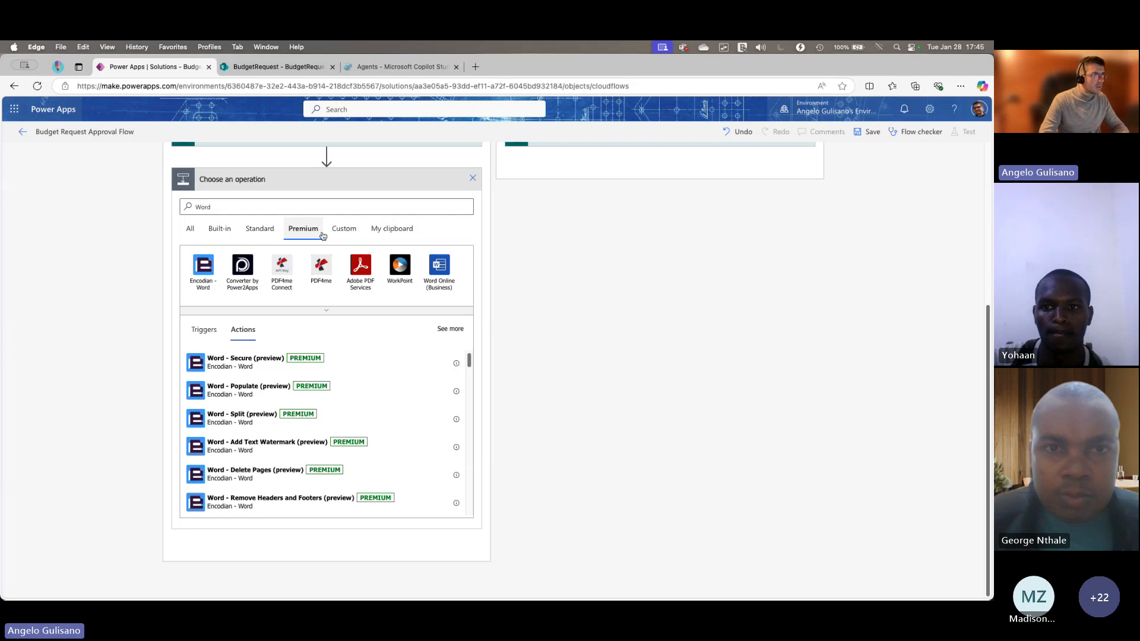
drag(469, 360, 466, 506)
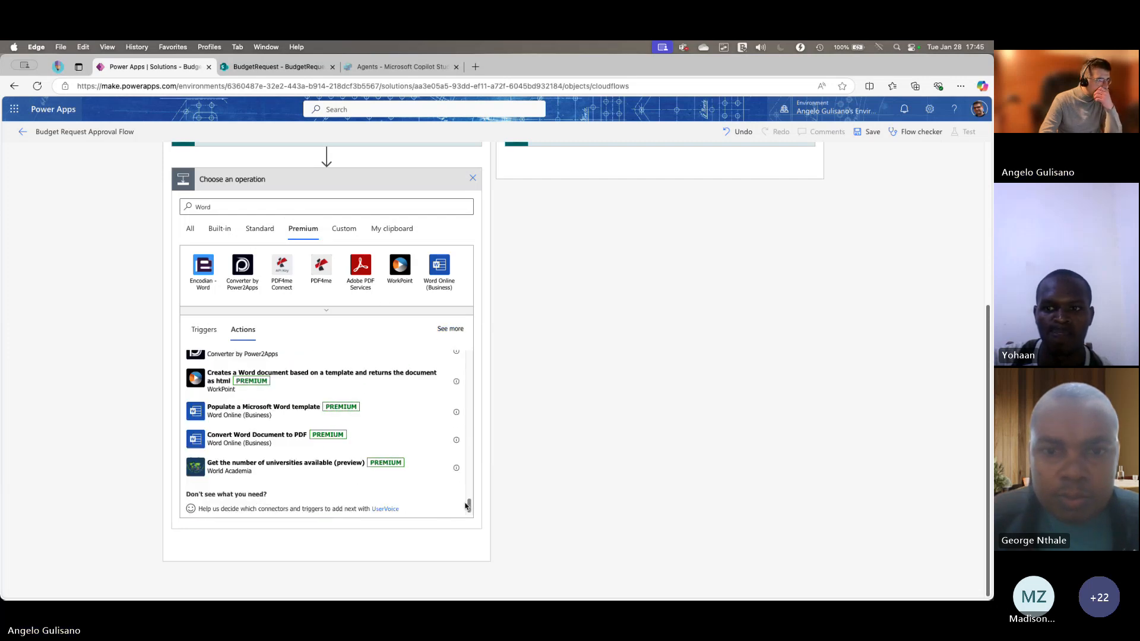
click(255, 416)
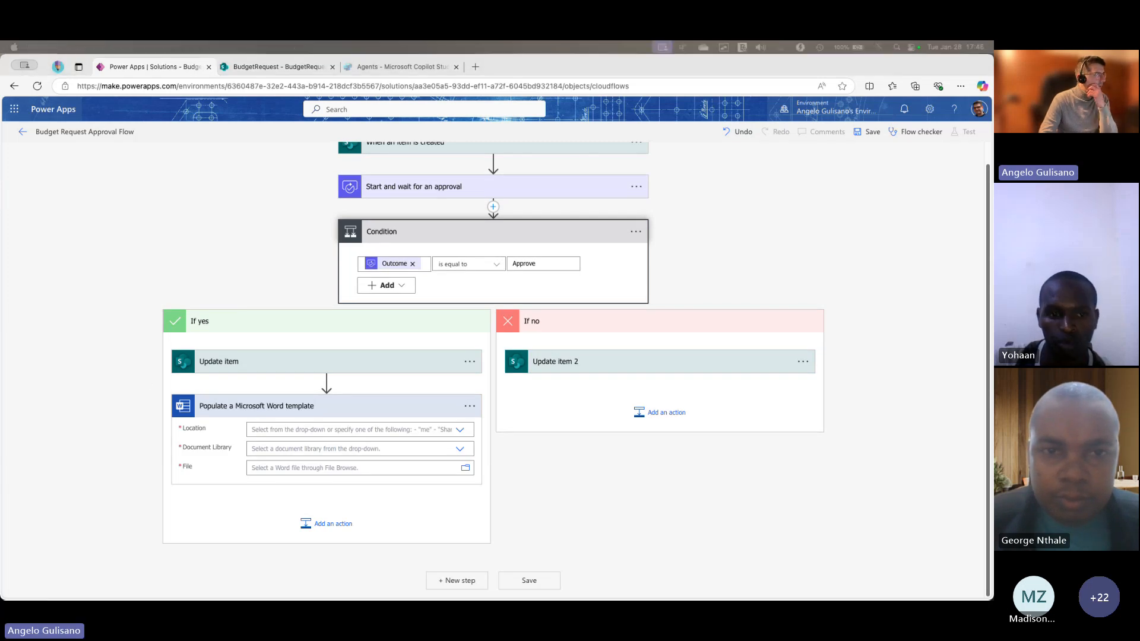
- Set the Word template action's Location to OneDrive for Business and its Document Library to OneDrive
click(460, 430)
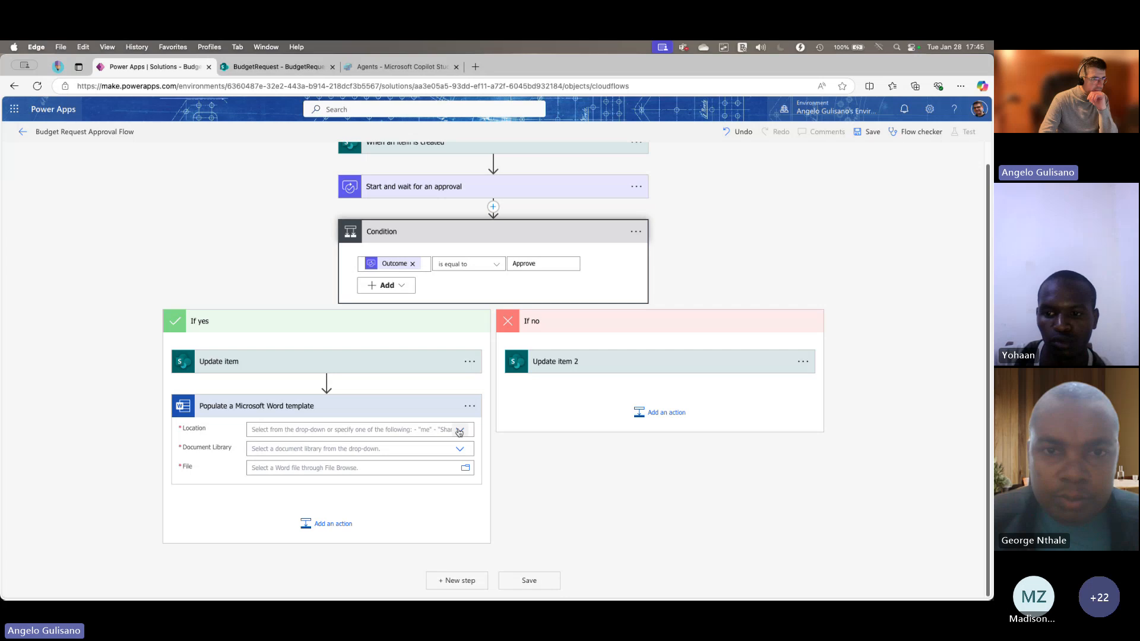
click(285, 446)
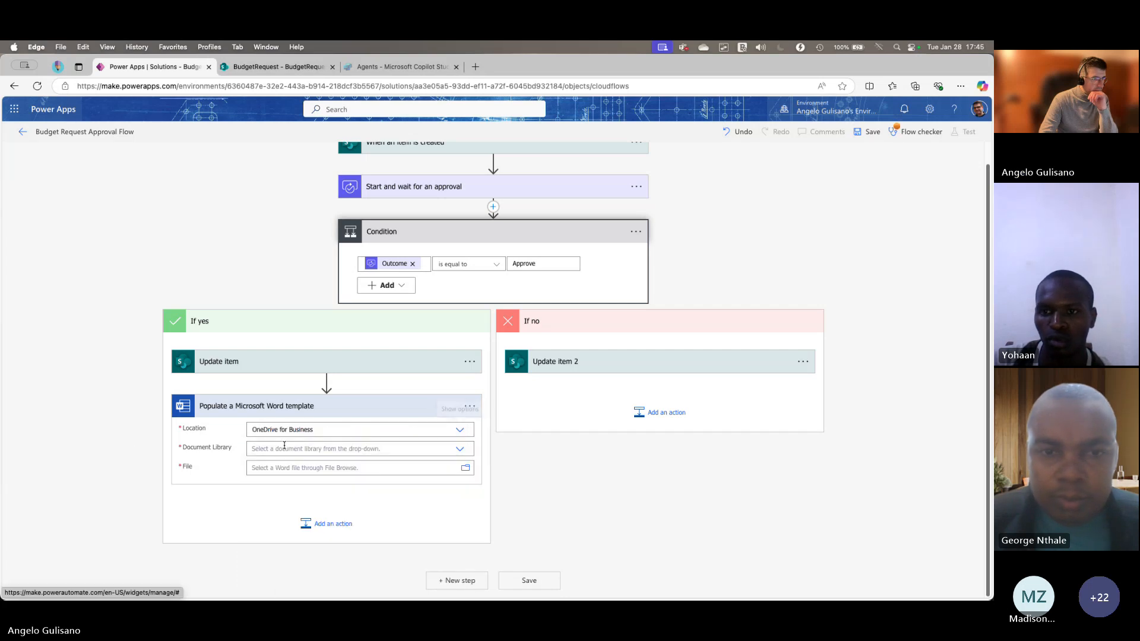
click(462, 450)
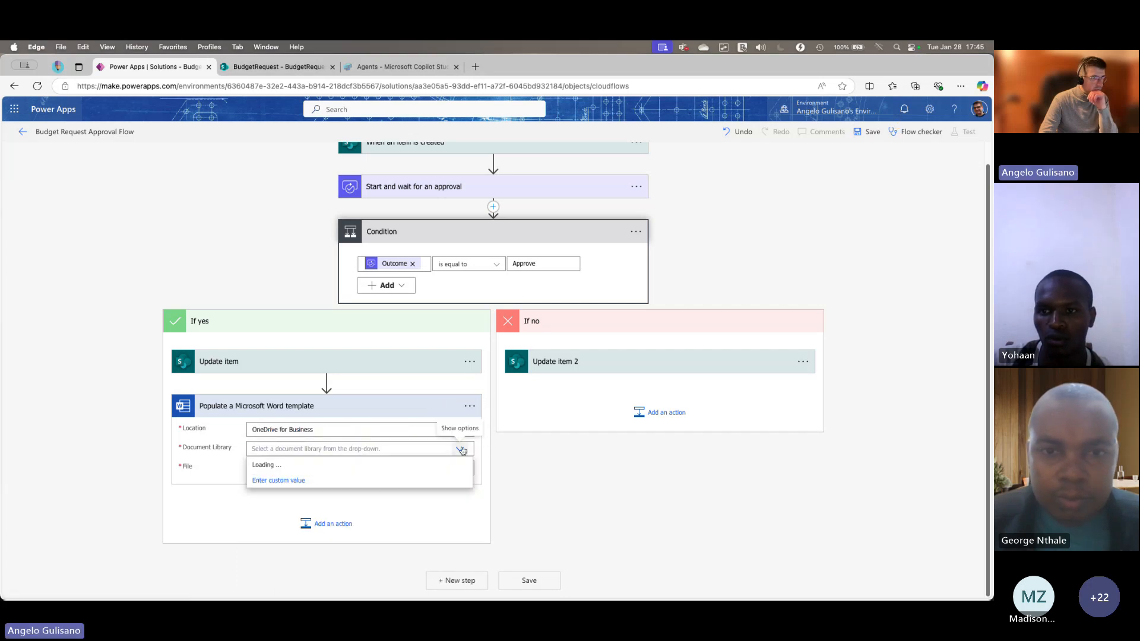
click(319, 465)
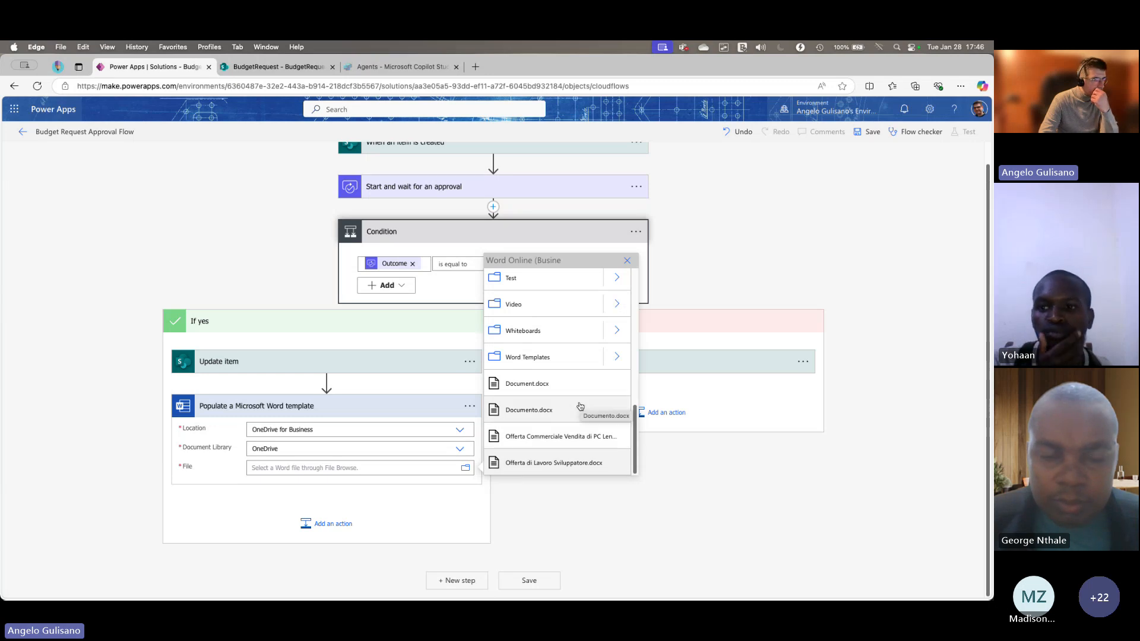
- Choose Budget Request template.docx from the Word Templates folder as the File of the Word template action
scroll(580, 407, up, 1)
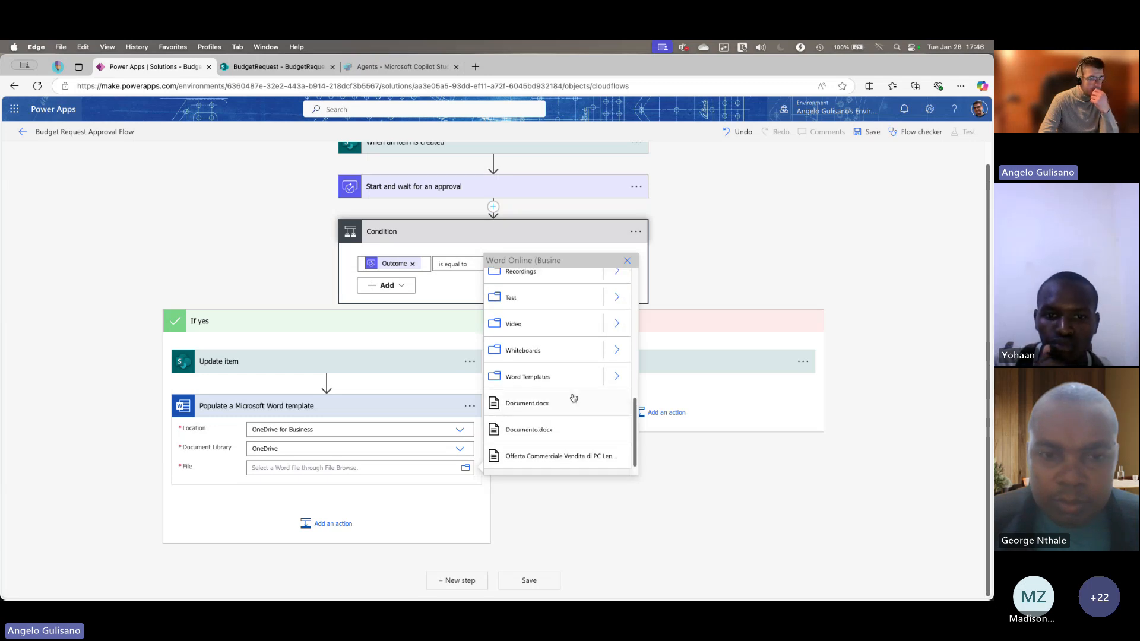
click(561, 378)
click(551, 463)
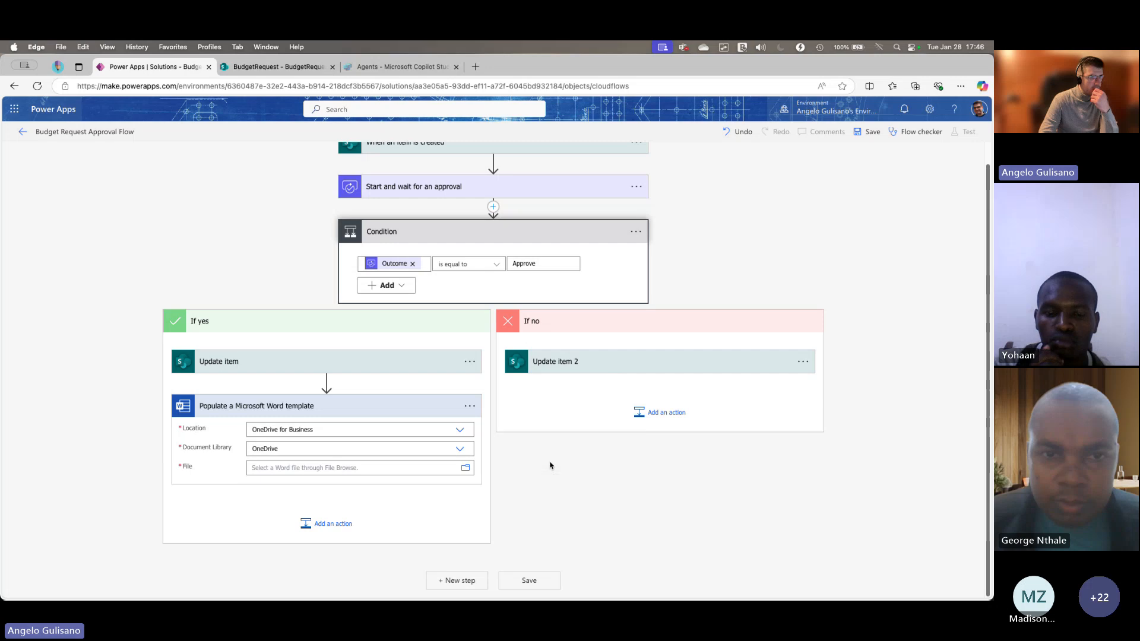
scroll(107, 439, down, 2)
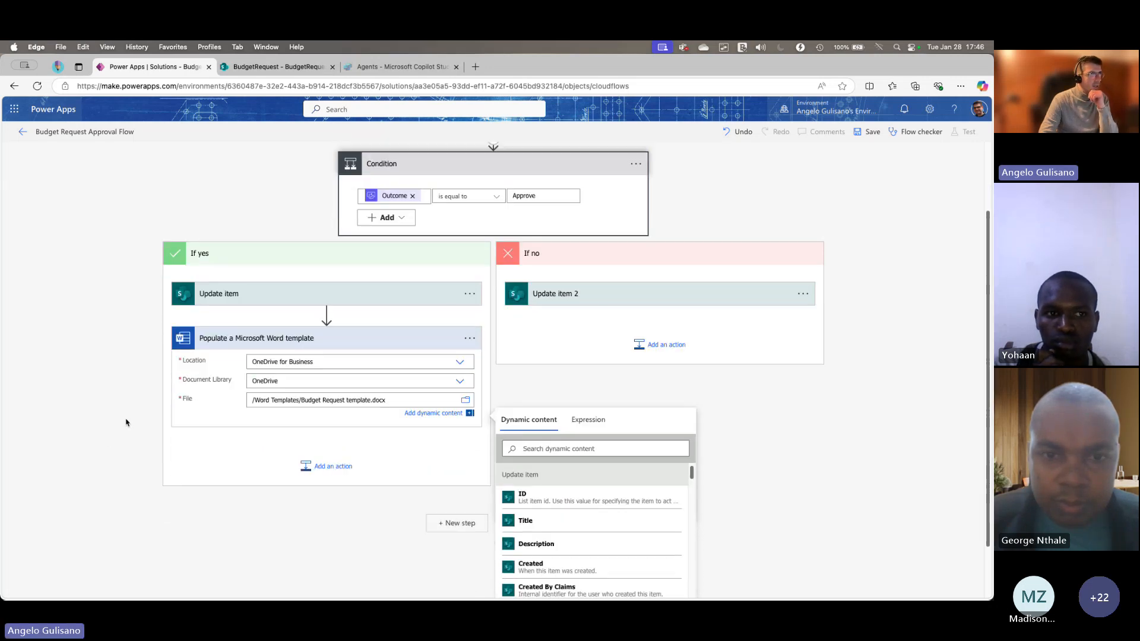
- Switch to OneDrive, open Budget Request template.docx from the Word Templates folder to examine its fillable fields, and close the document
click(14, 109)
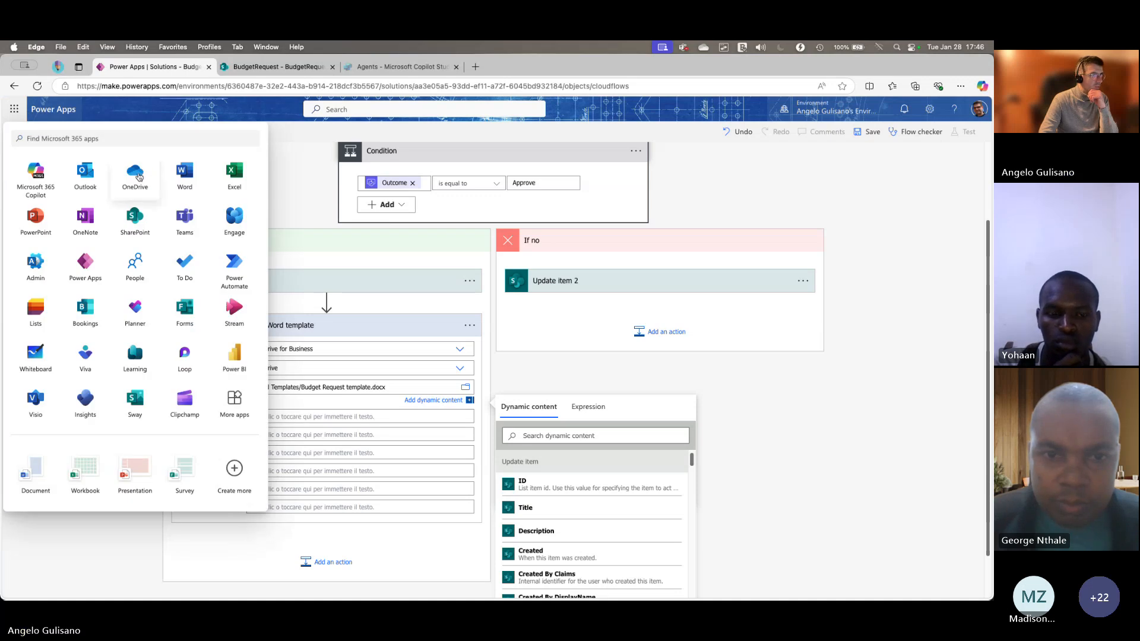
click(135, 174)
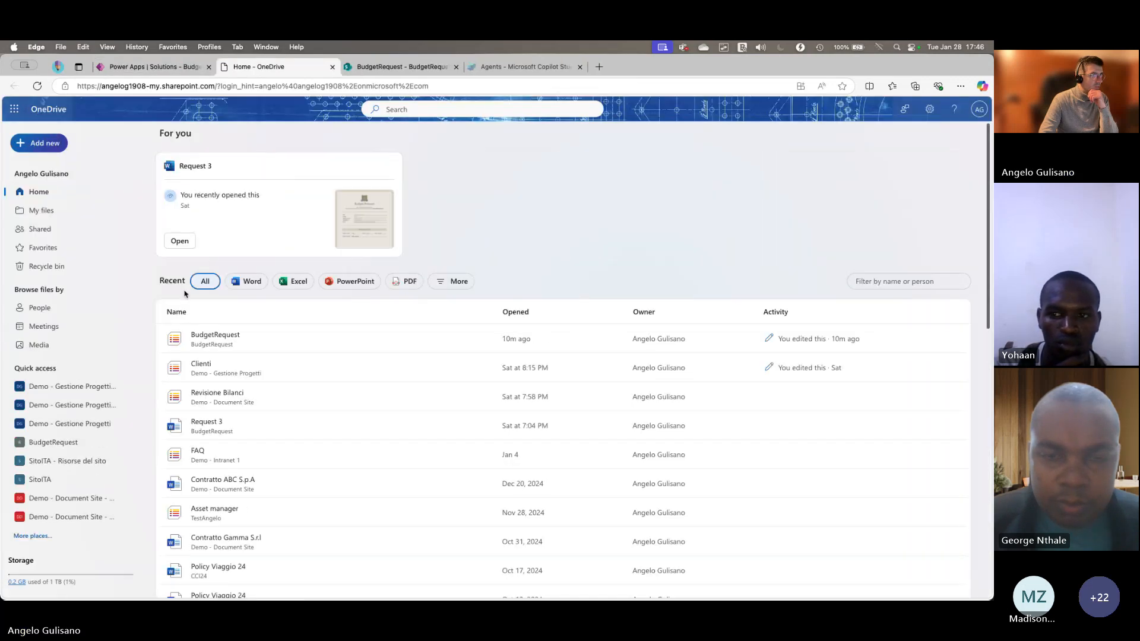
click(52, 219)
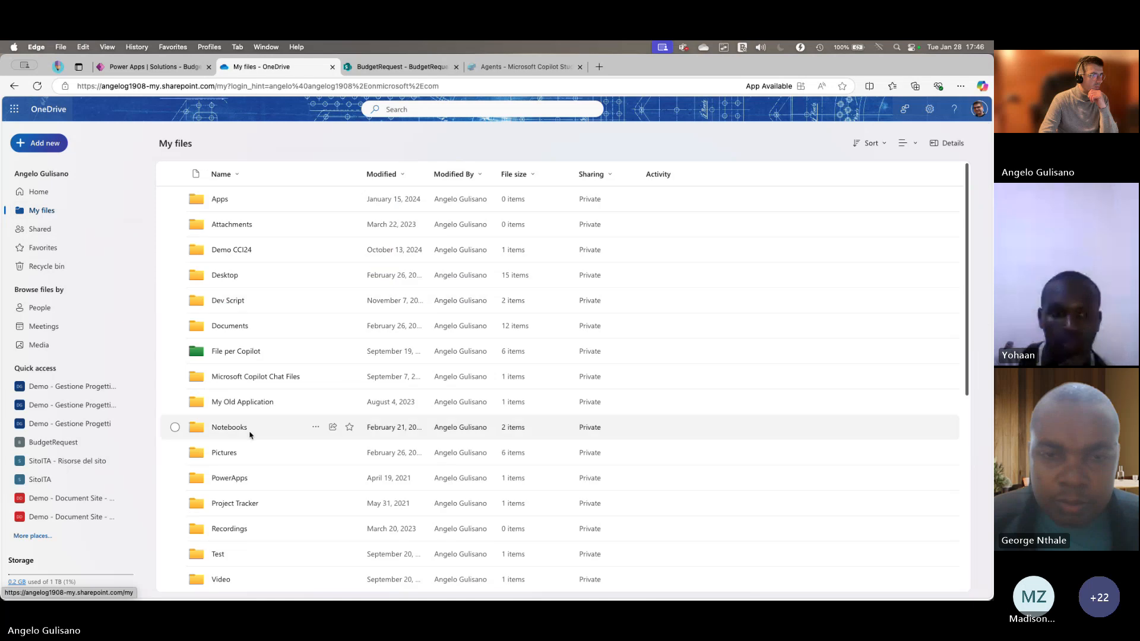
scroll(238, 434, down, 3)
click(238, 527)
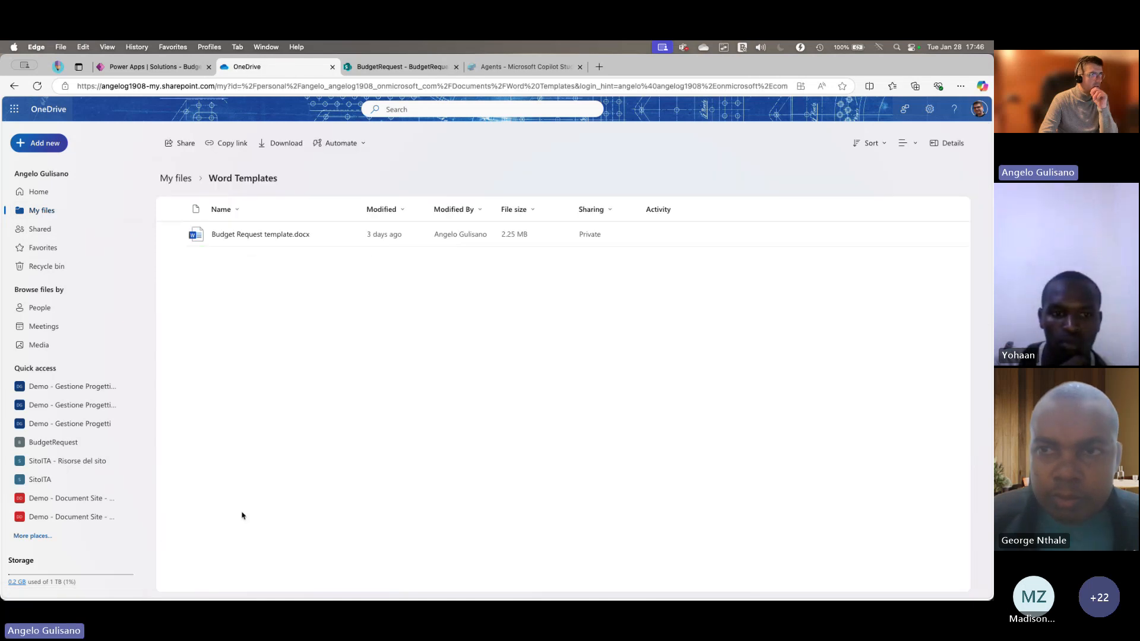
click(259, 237)
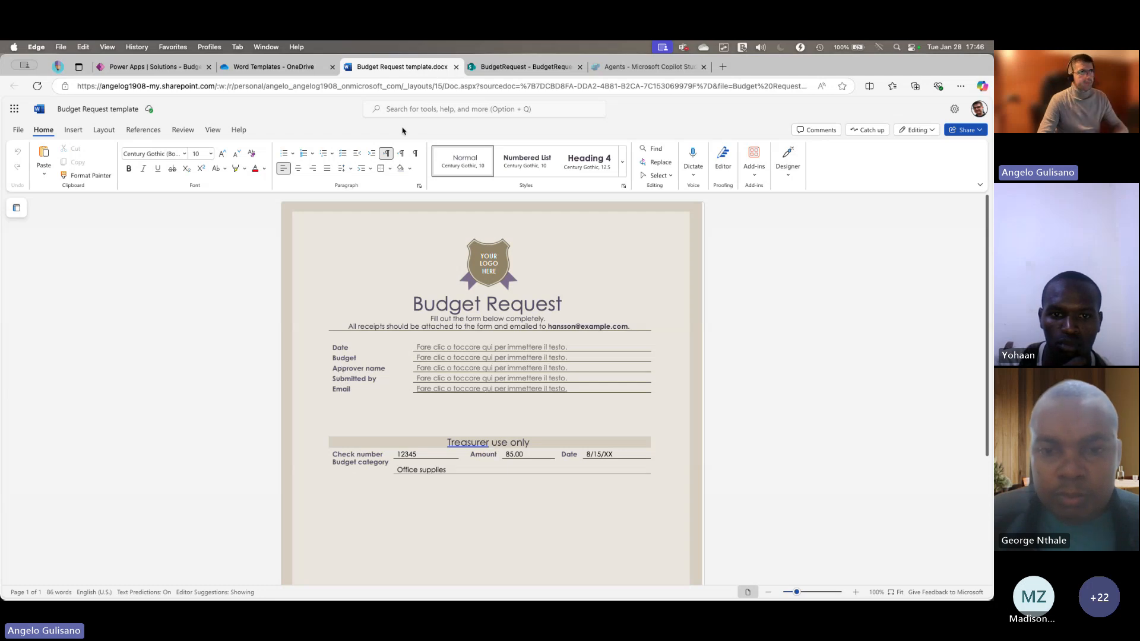
key(super+w)
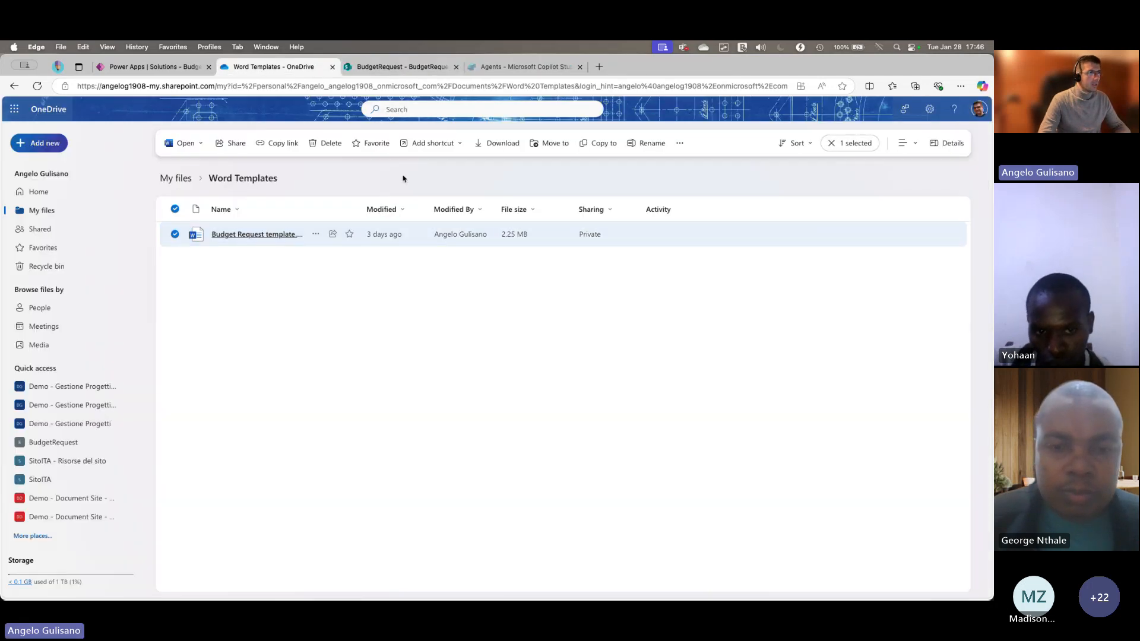
- Return to the flow in Power Apps, close the OneDrive page, and map the Word template's Budget field to Update item's RequestedBudget
click(152, 67)
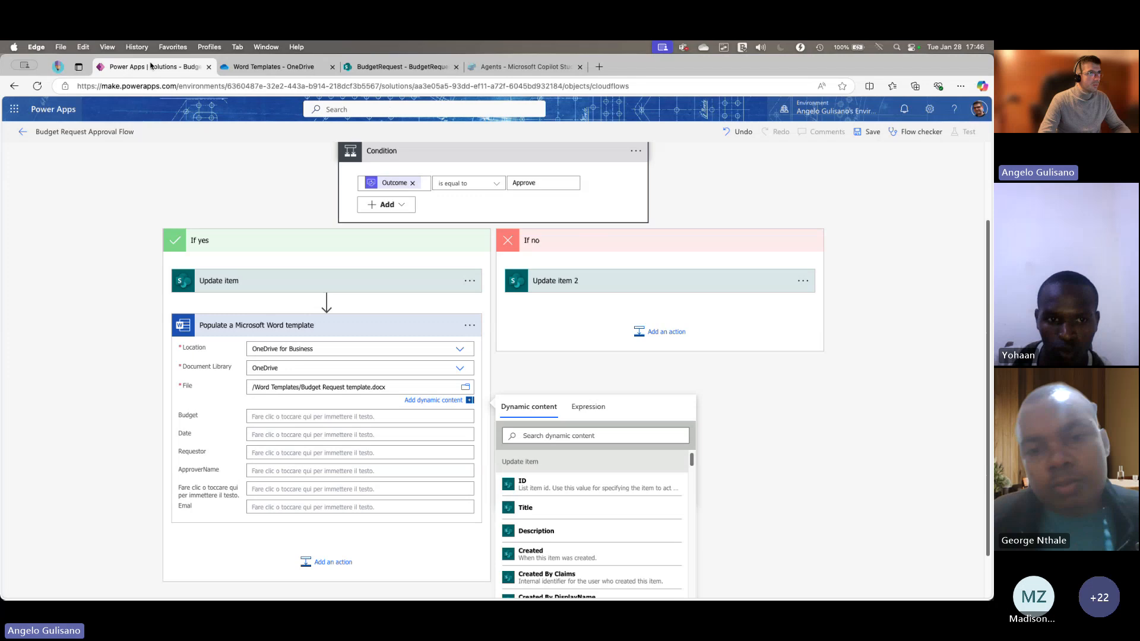
click(332, 67)
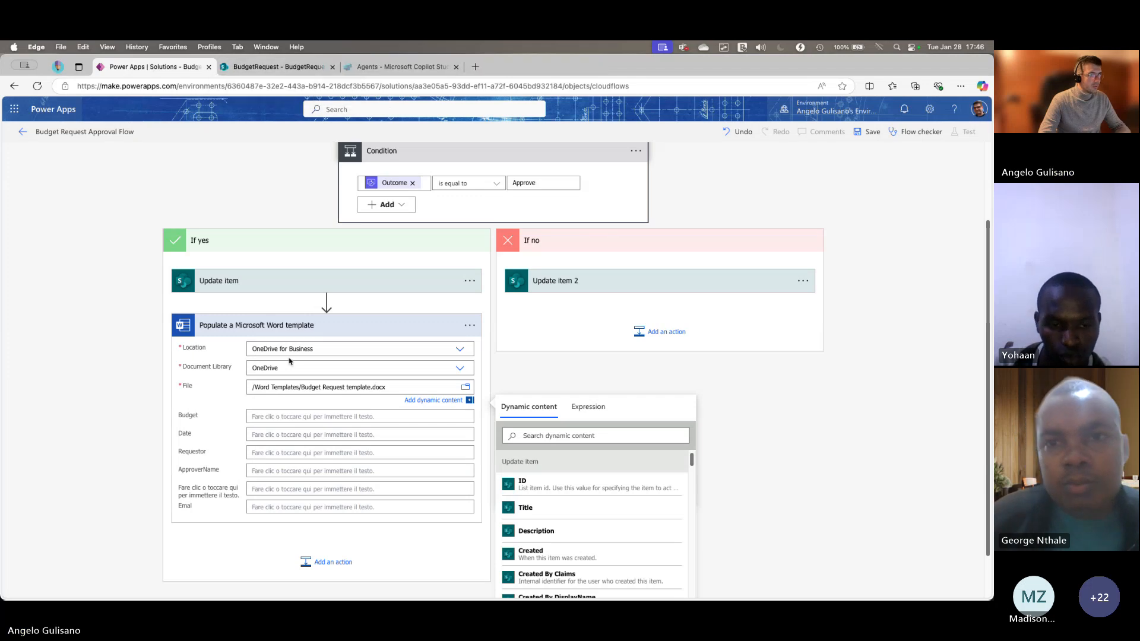
click(297, 416)
scroll(151, 400, down, 2)
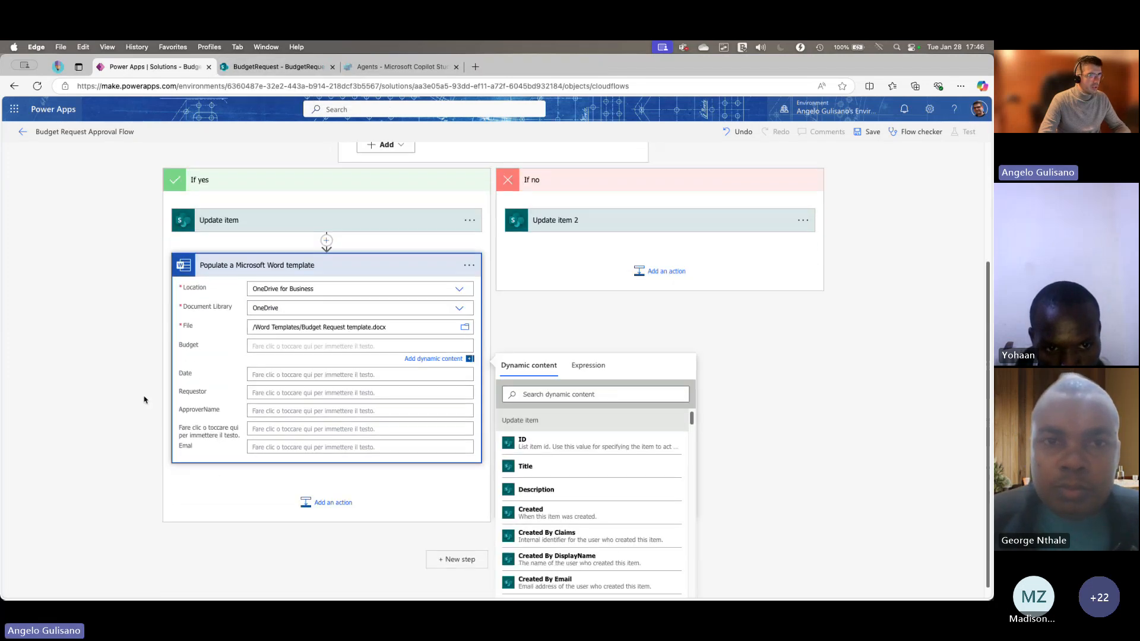
click(555, 397)
text(bud)
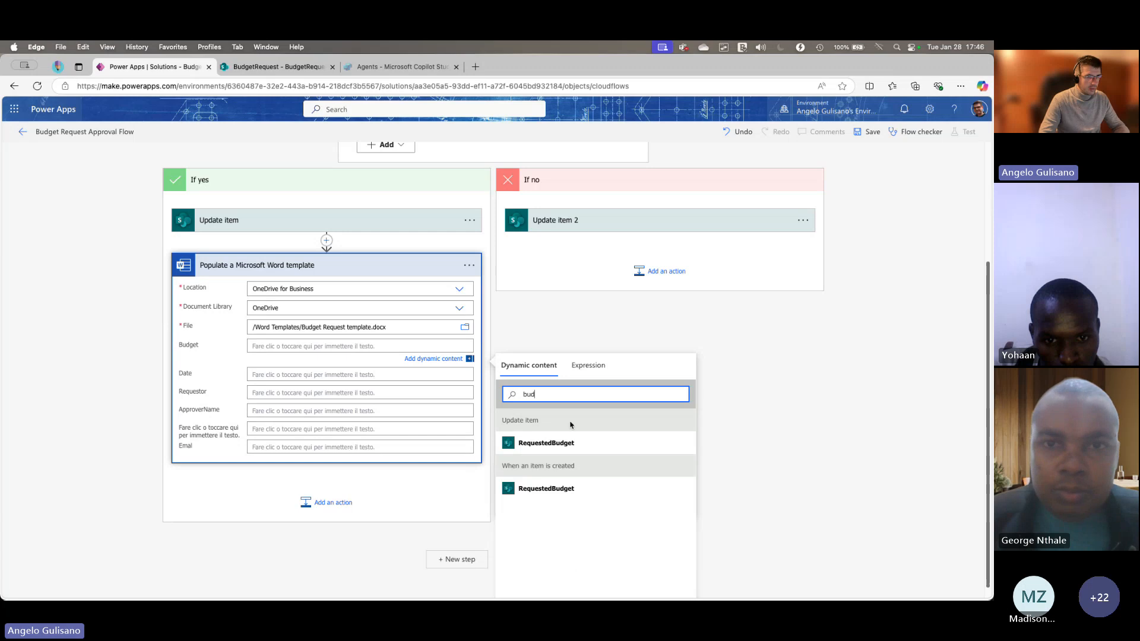
click(546, 443)
- Map the Word template's Date field to Update item's Created and its Requestor field to Created By DisplayName
click(299, 376)
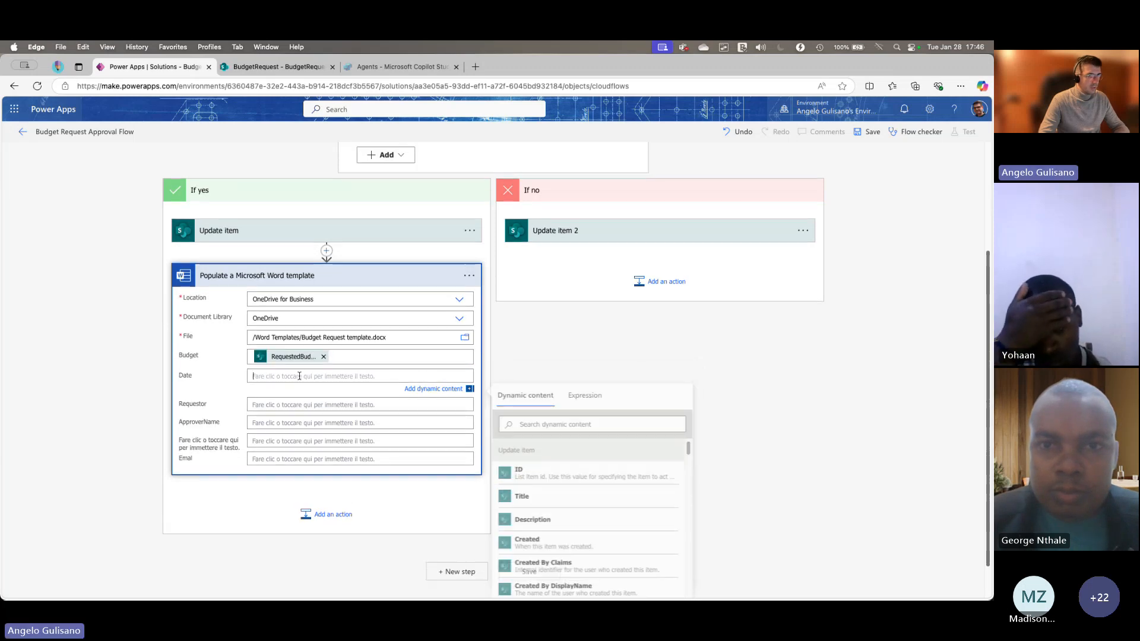
click(577, 425)
text(cre)
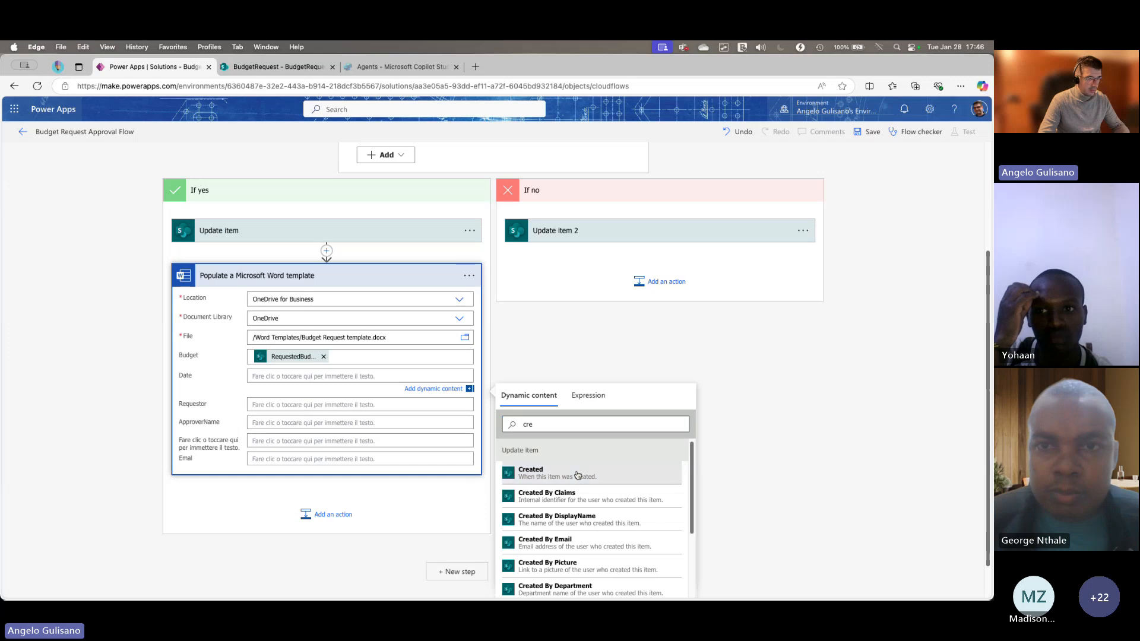
click(578, 475)
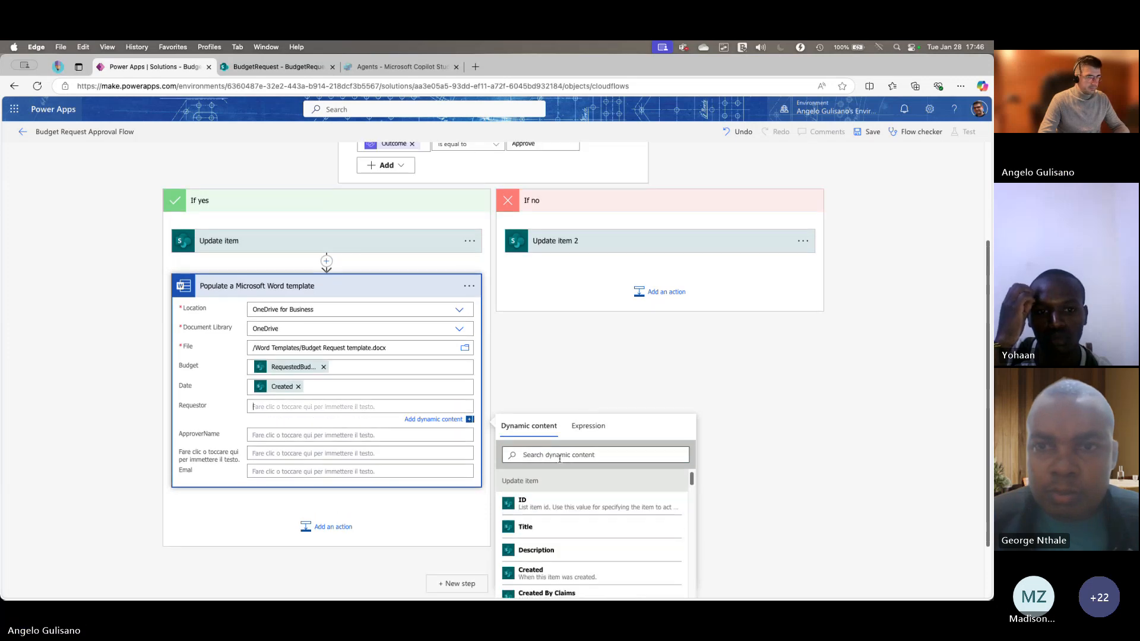
click(560, 458)
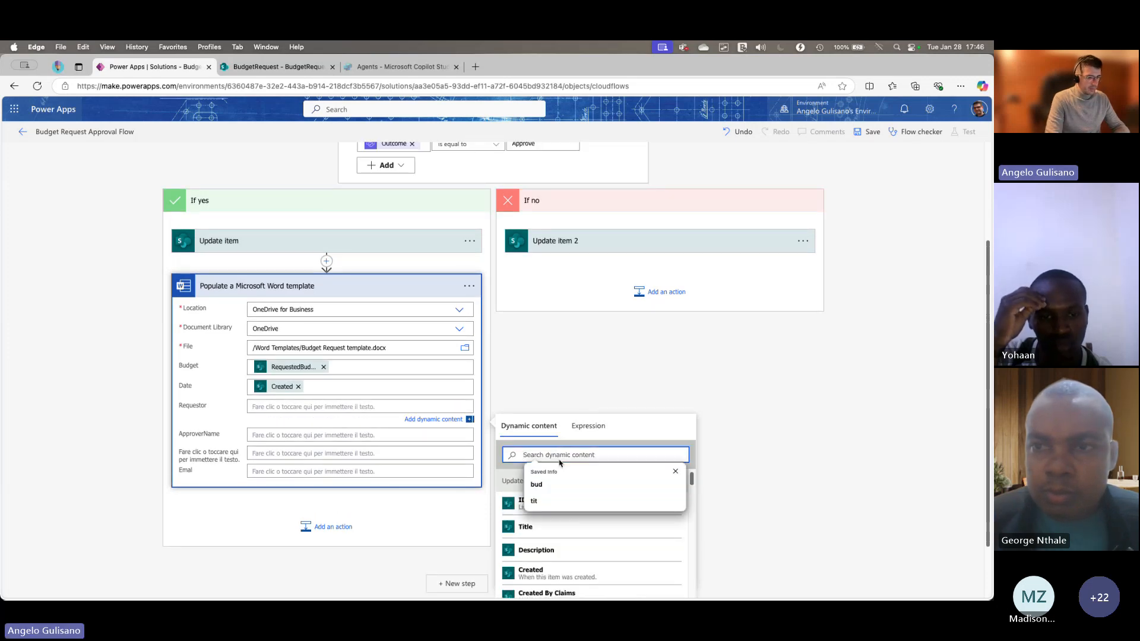
text(rea)
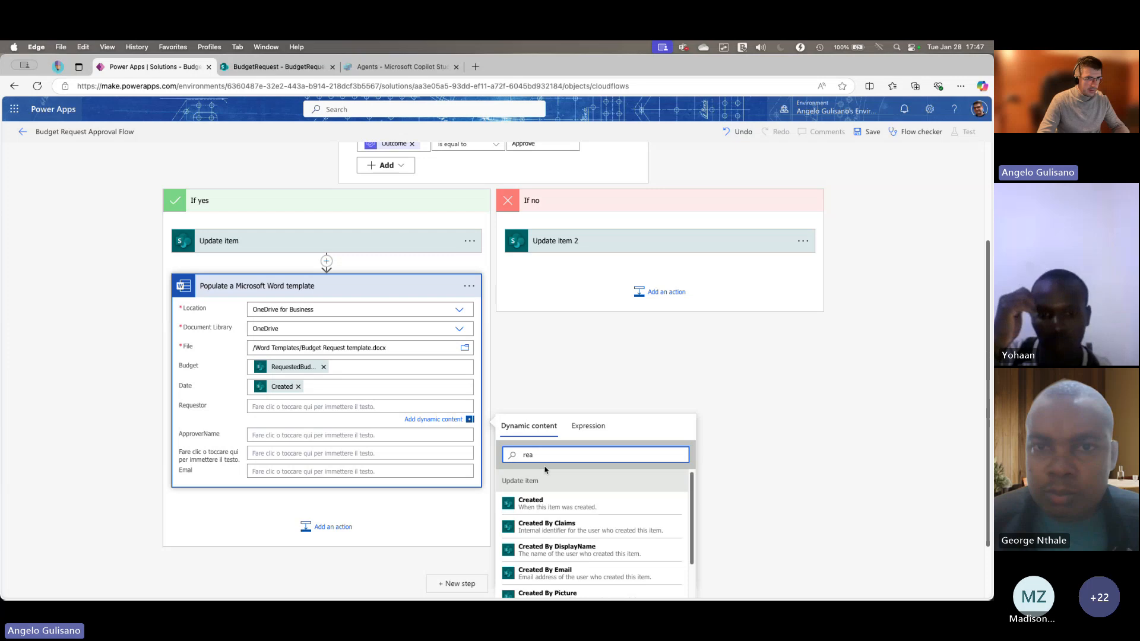
click(582, 554)
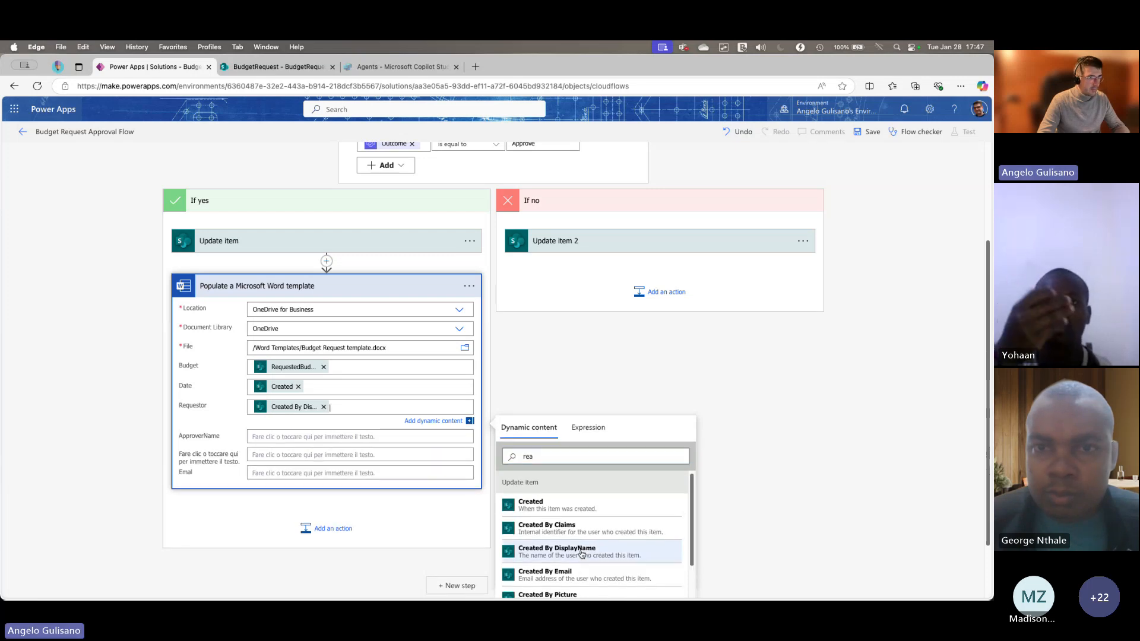
- Copy the approver's e-mail from Assigned to in the Start and wait for an approval action into the Word template's ApproverName field
click(271, 437)
scroll(418, 168, up, 3)
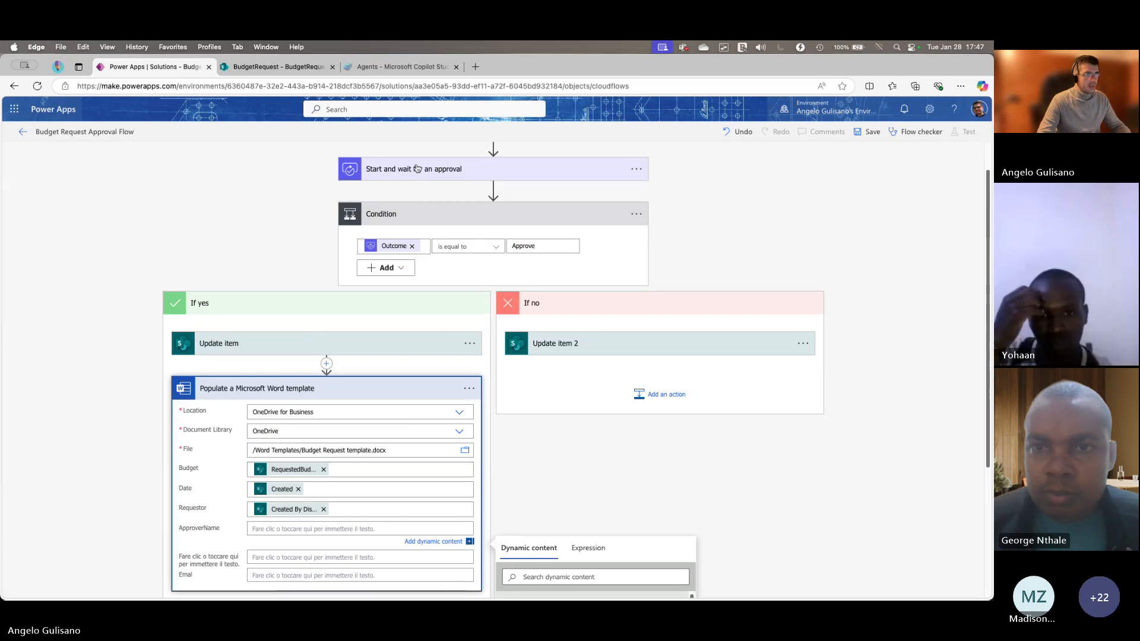
click(417, 169)
drag(537, 237, 408, 236)
key(cmd+c)
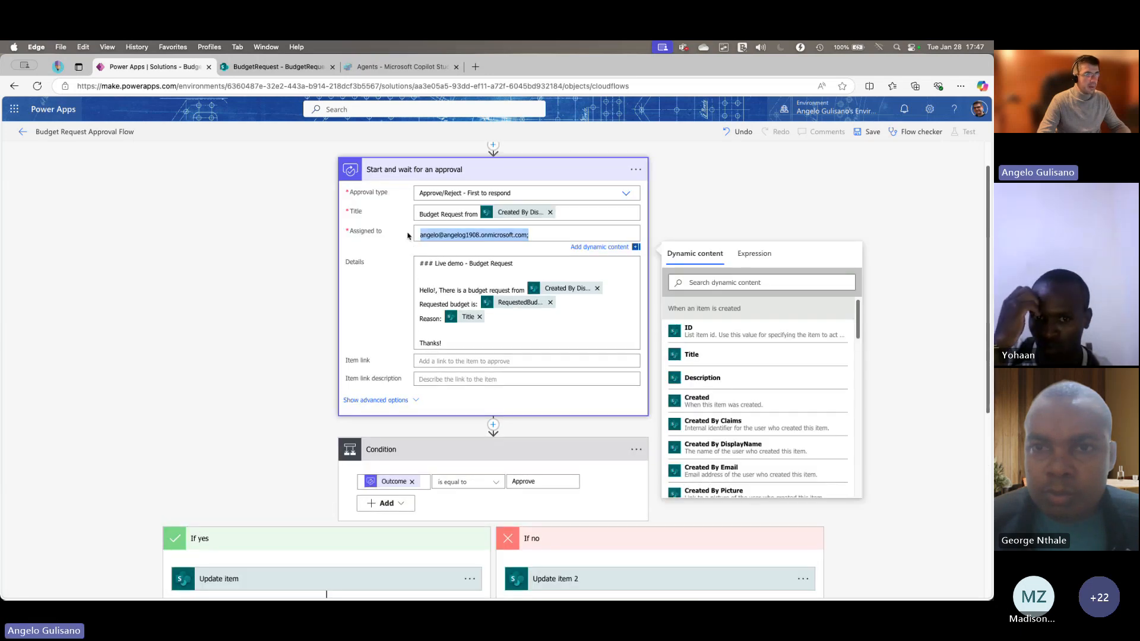
click(243, 281)
scroll(226, 320, down, 5)
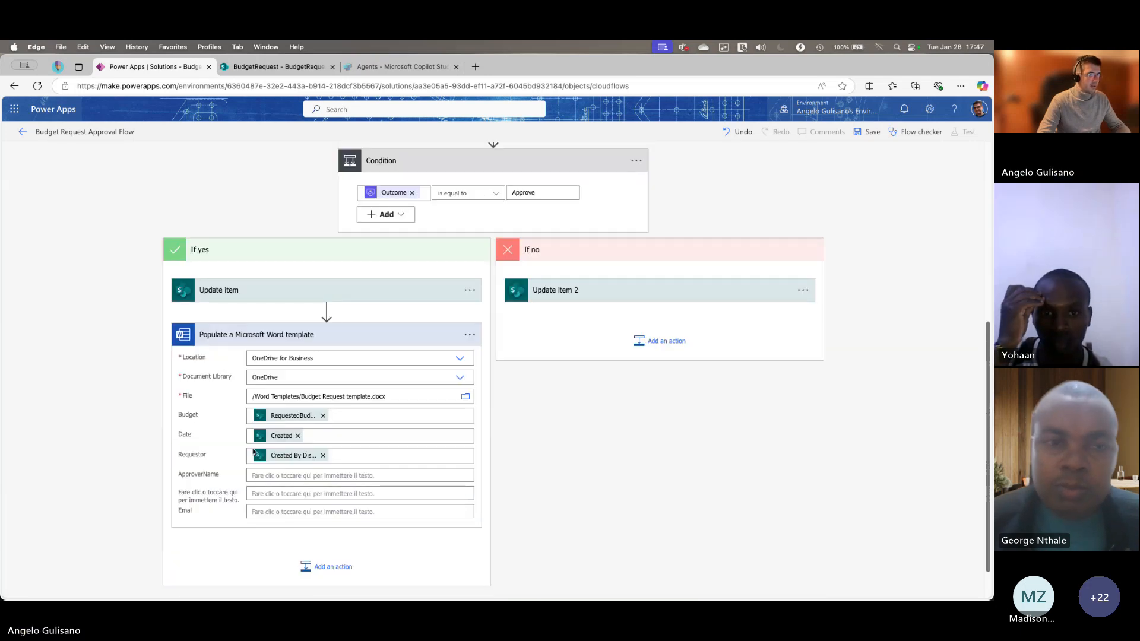
click(263, 475)
key(cmd+v)
click(129, 414)
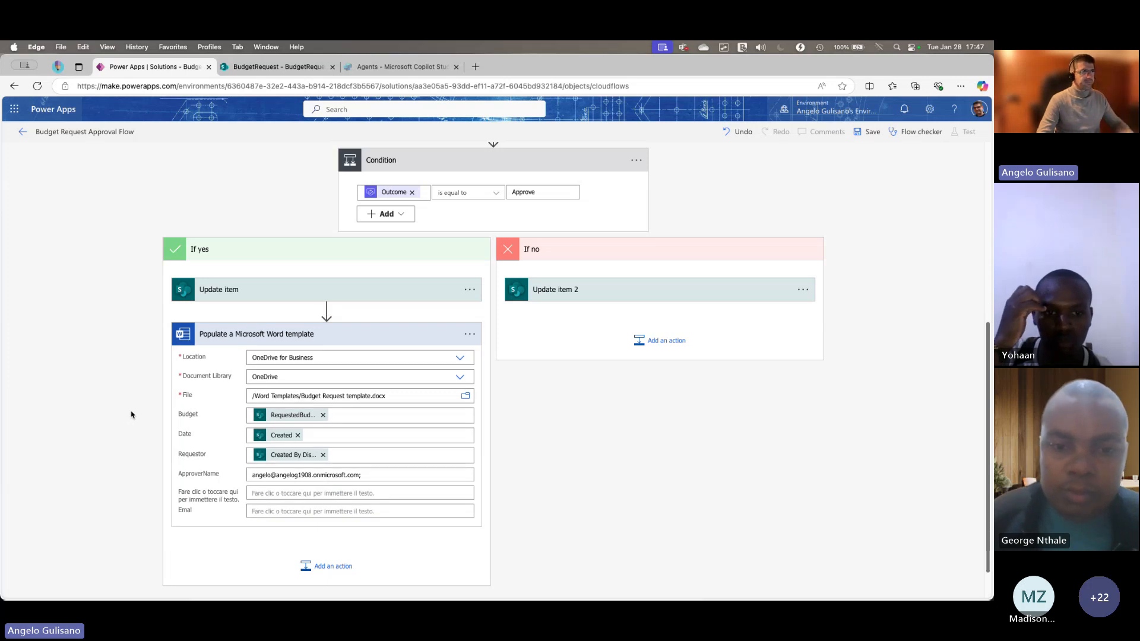
- Add a SharePoint Create file action after the Word template action in the If yes branch, with Site Address set to BudgetRequest
scroll(129, 410, down, 1)
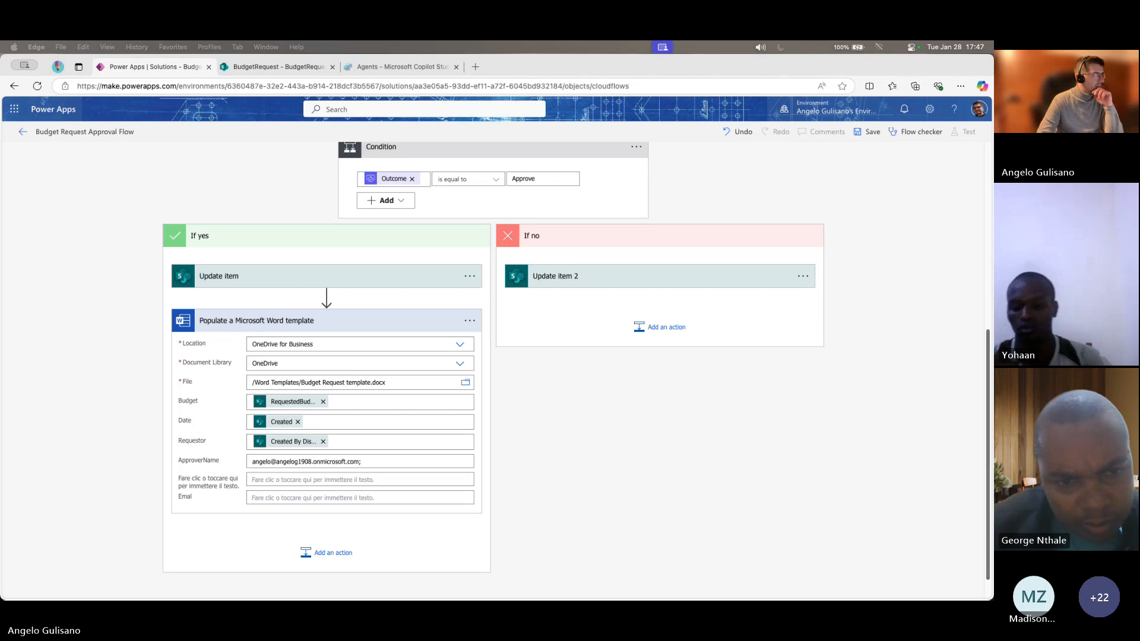
scroll(95, 455, down, 1)
click(249, 308)
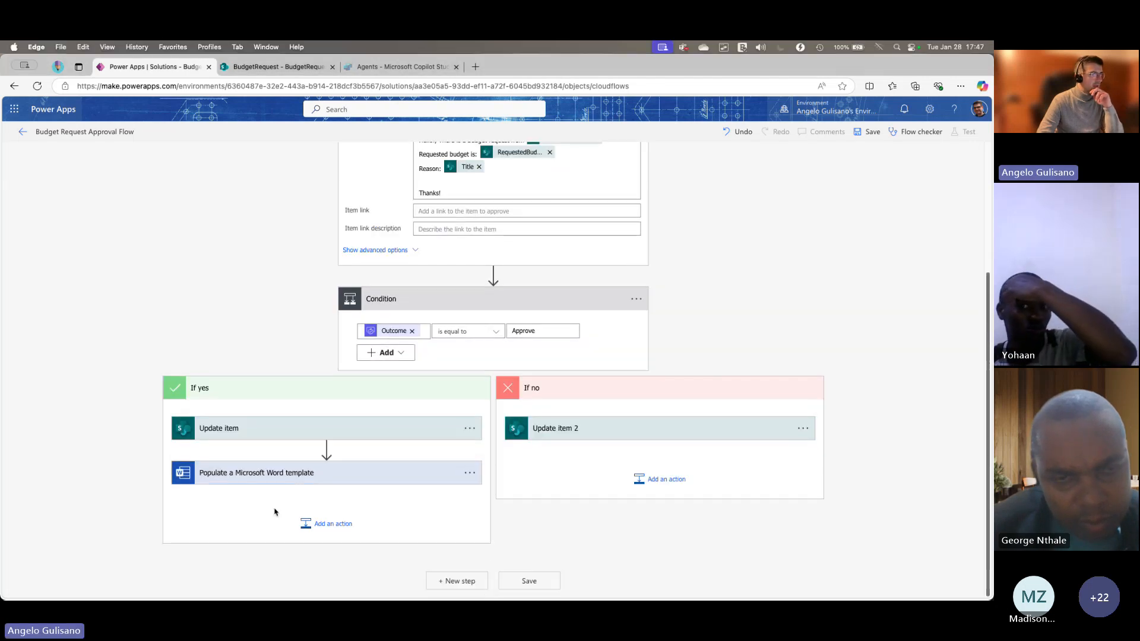
click(324, 524)
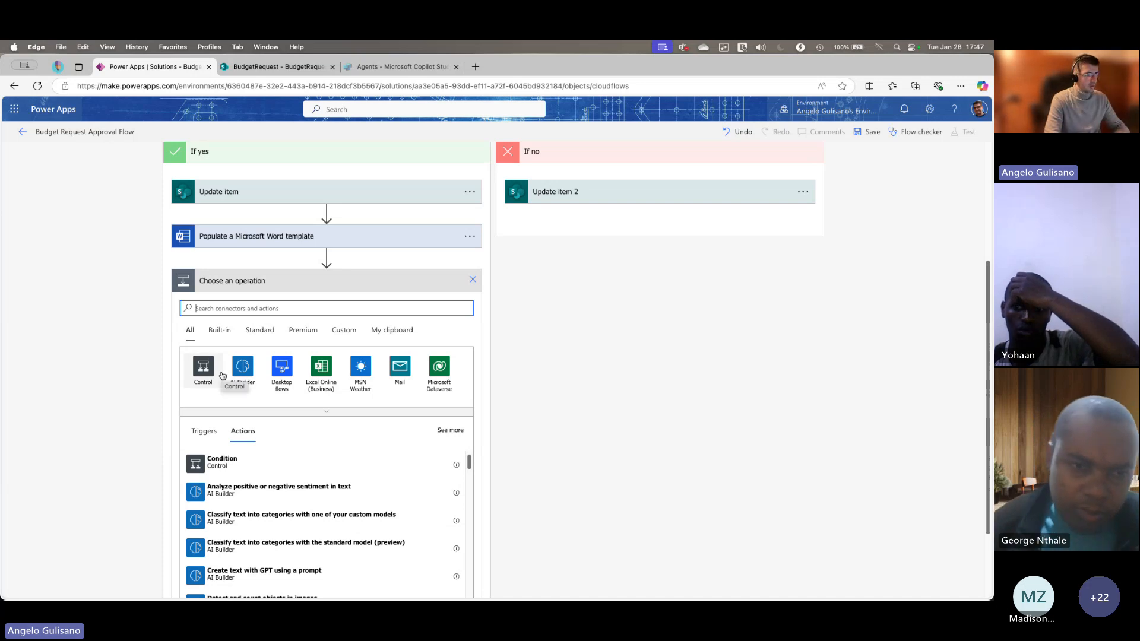
text(create file)
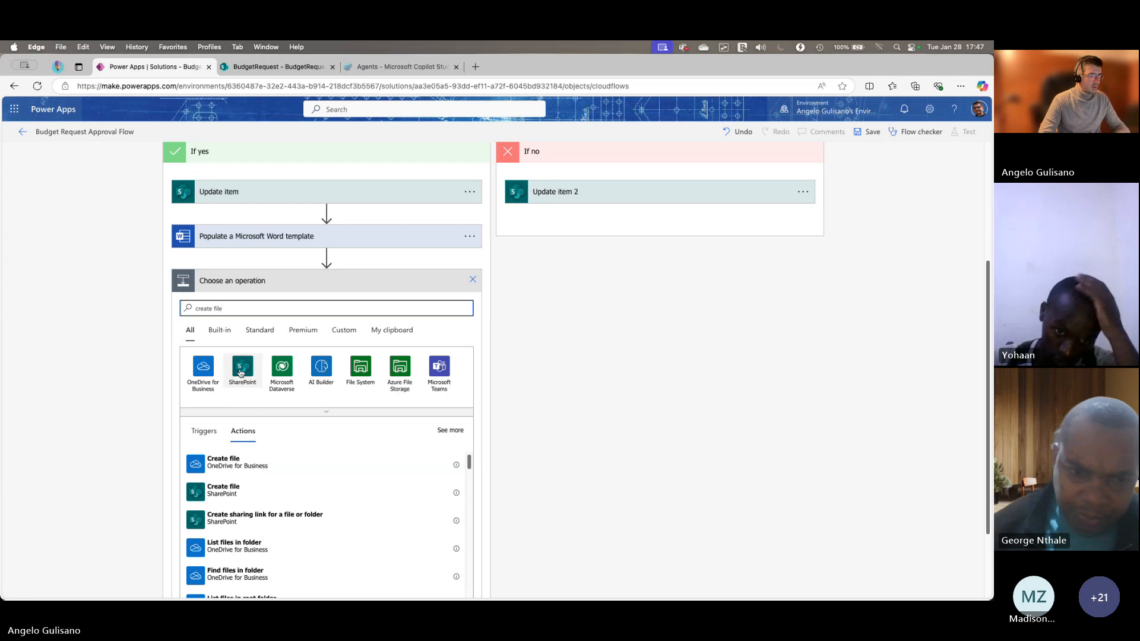
click(223, 490)
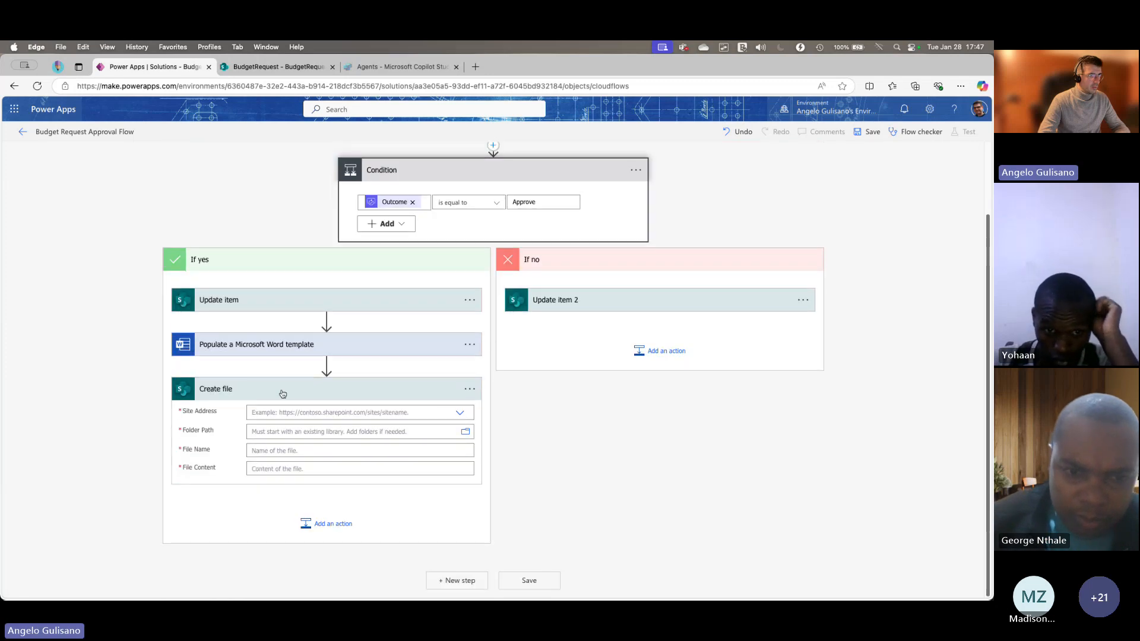
click(461, 414)
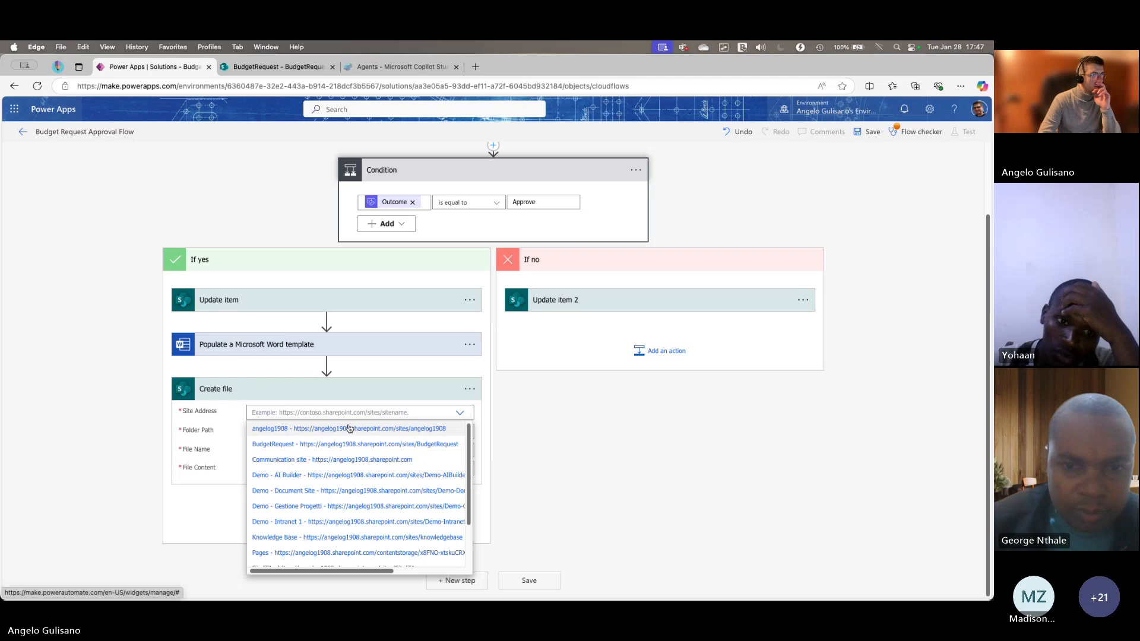
click(280, 444)
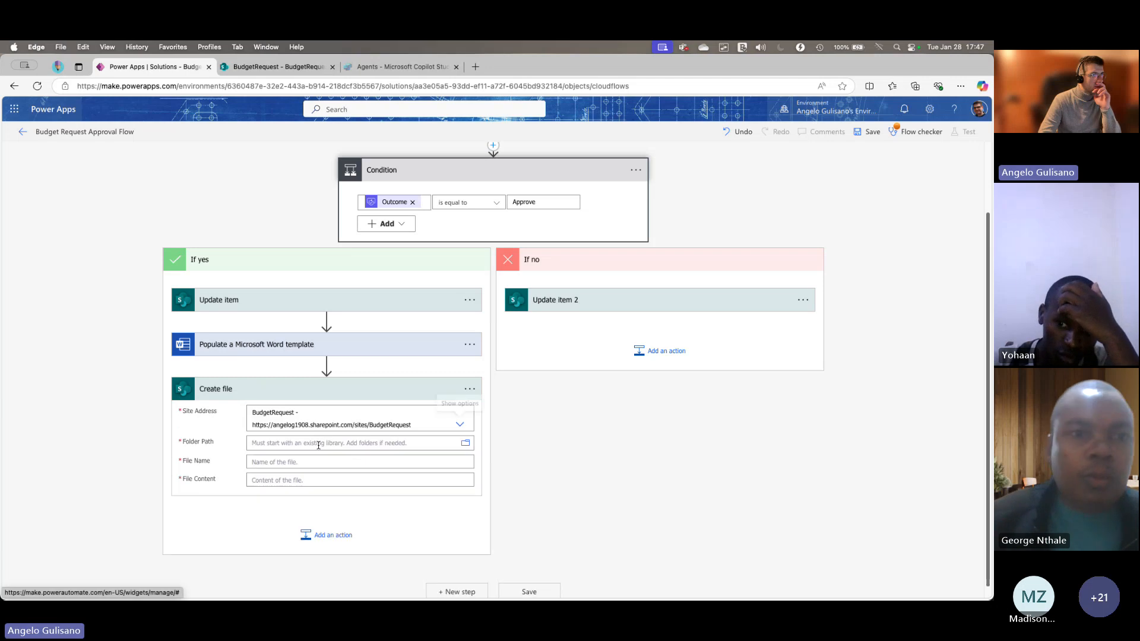
- Check the Documents library on the BudgetRequest SharePoint site, and set the Create file action's Folder Path to /Shared Documents in the flow
click(277, 67)
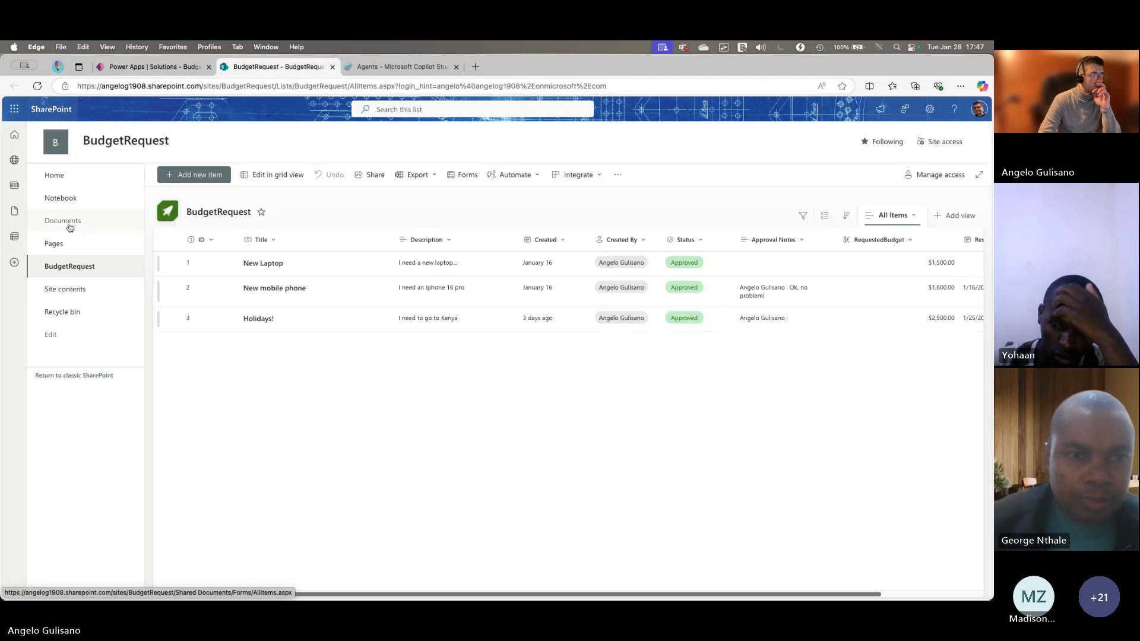
click(70, 291)
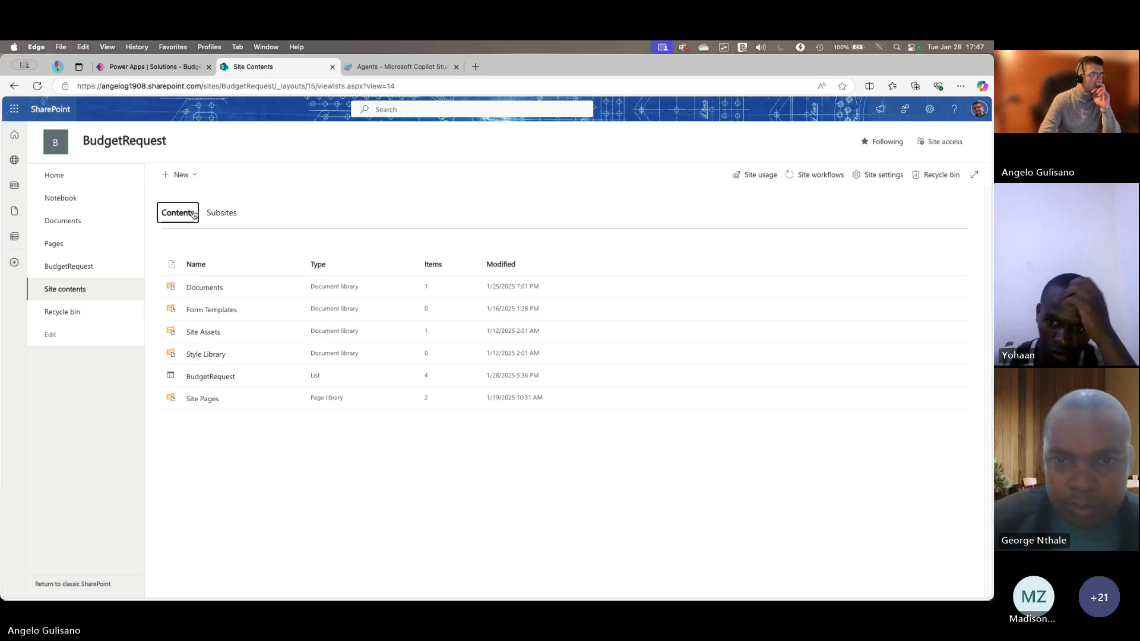
click(207, 288)
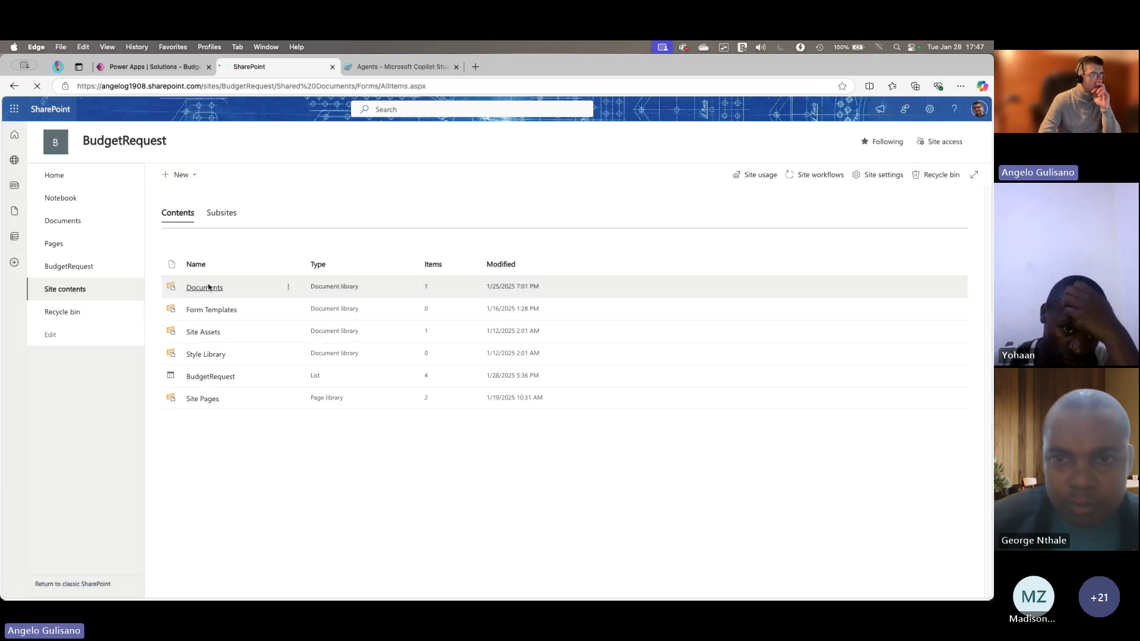
click(152, 66)
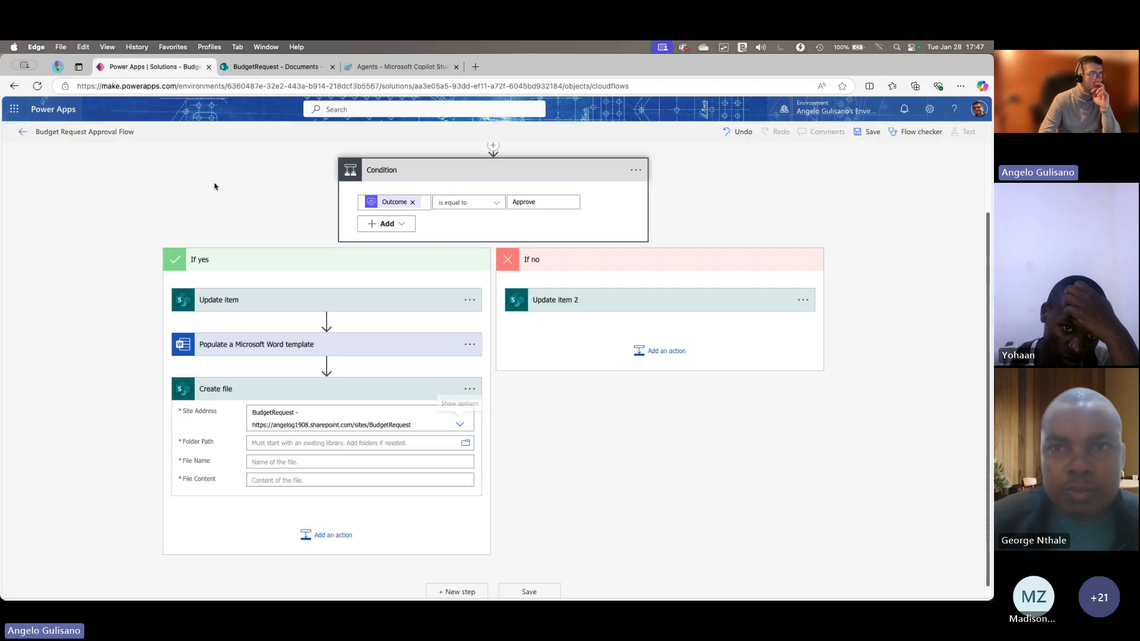
click(464, 443)
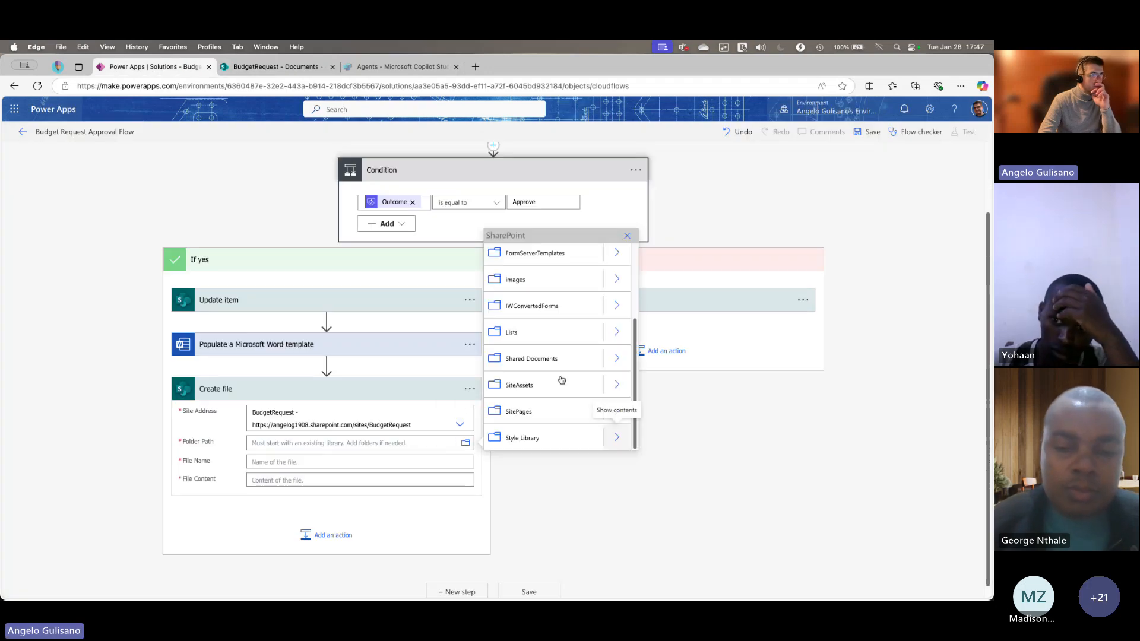
click(532, 359)
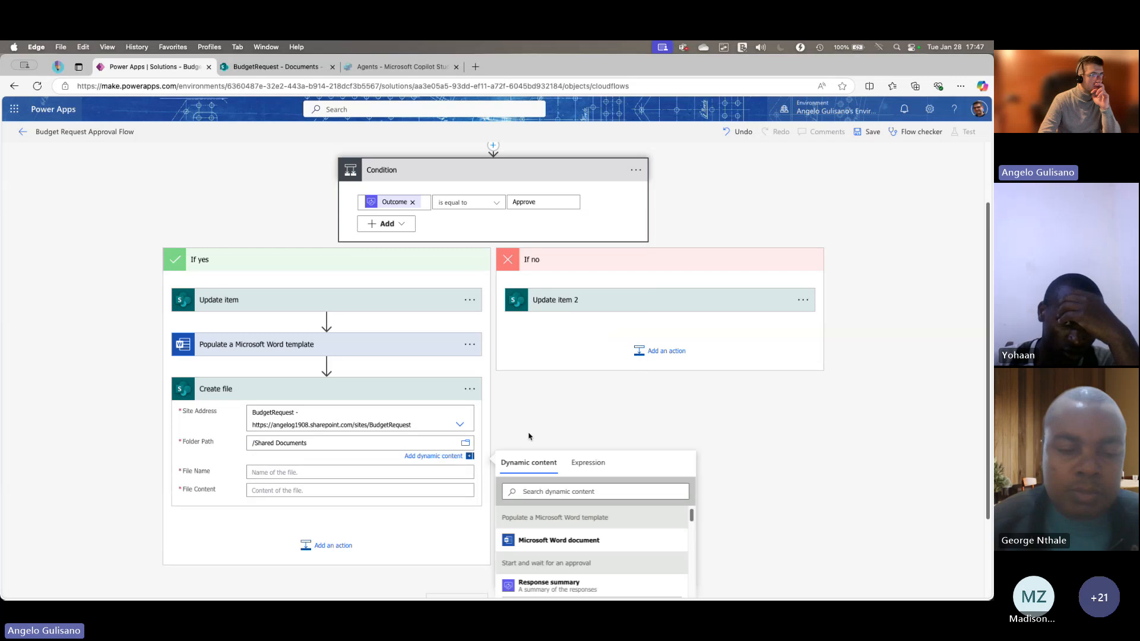
- Set the Create file action's File Name to Request followed by Update item's ID and the .docx extension
click(315, 472)
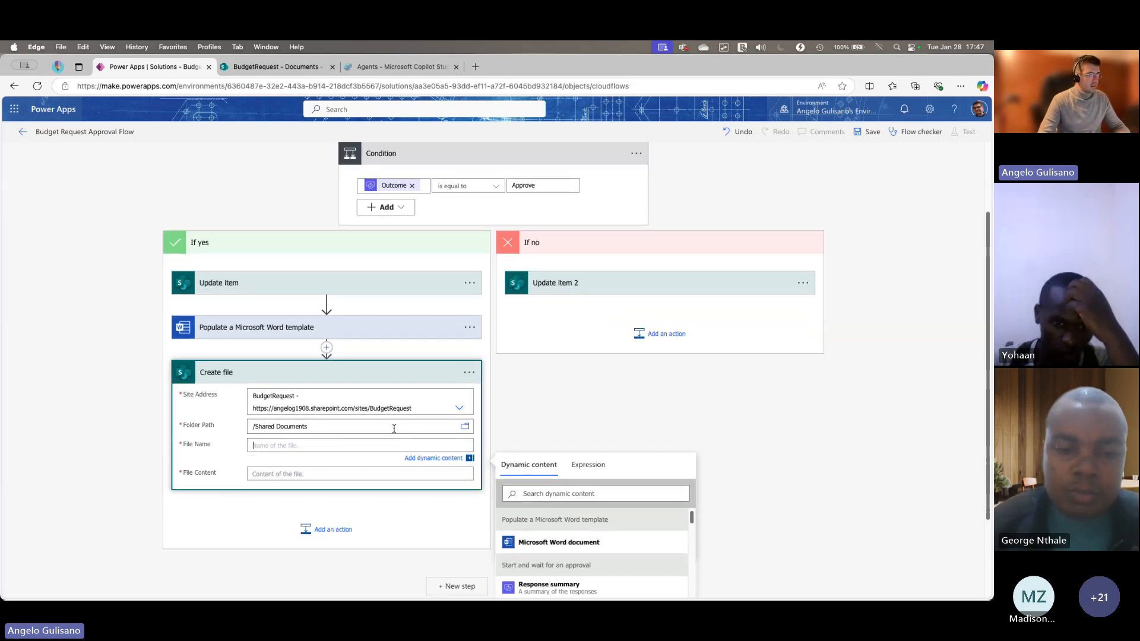
scroll(362, 433, down, 1)
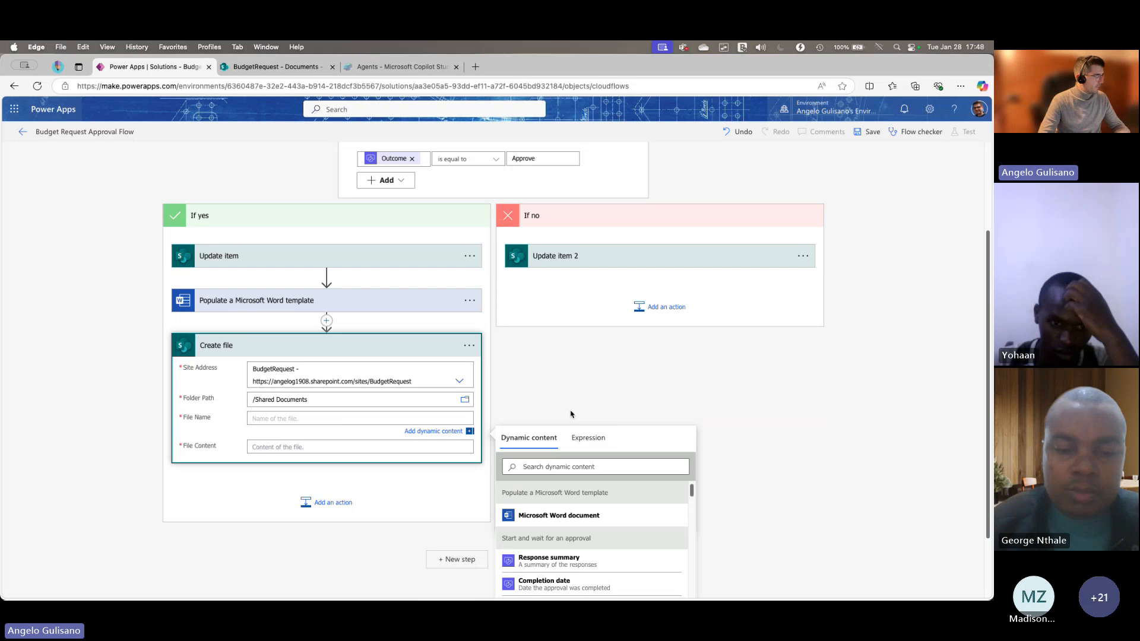
text(R)
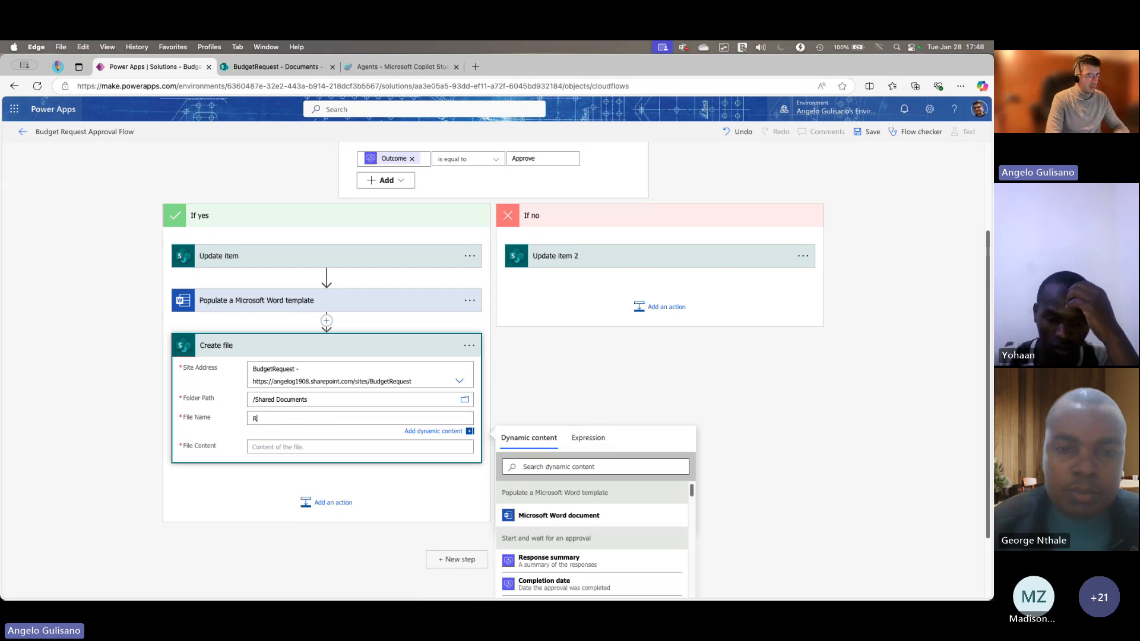
text(equest)
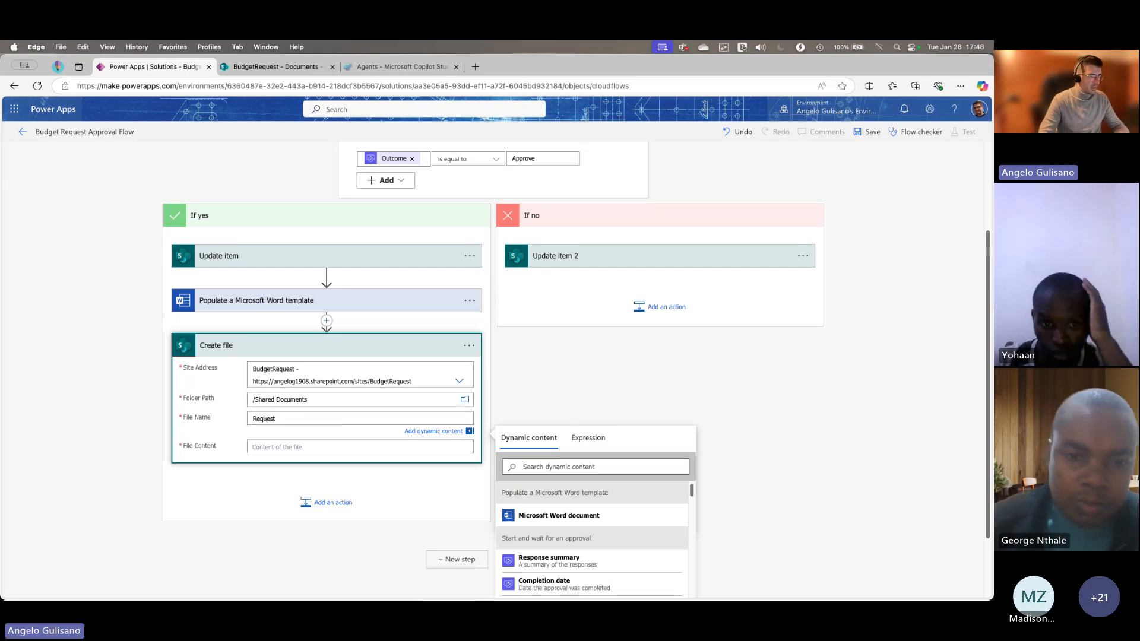
click(559, 464)
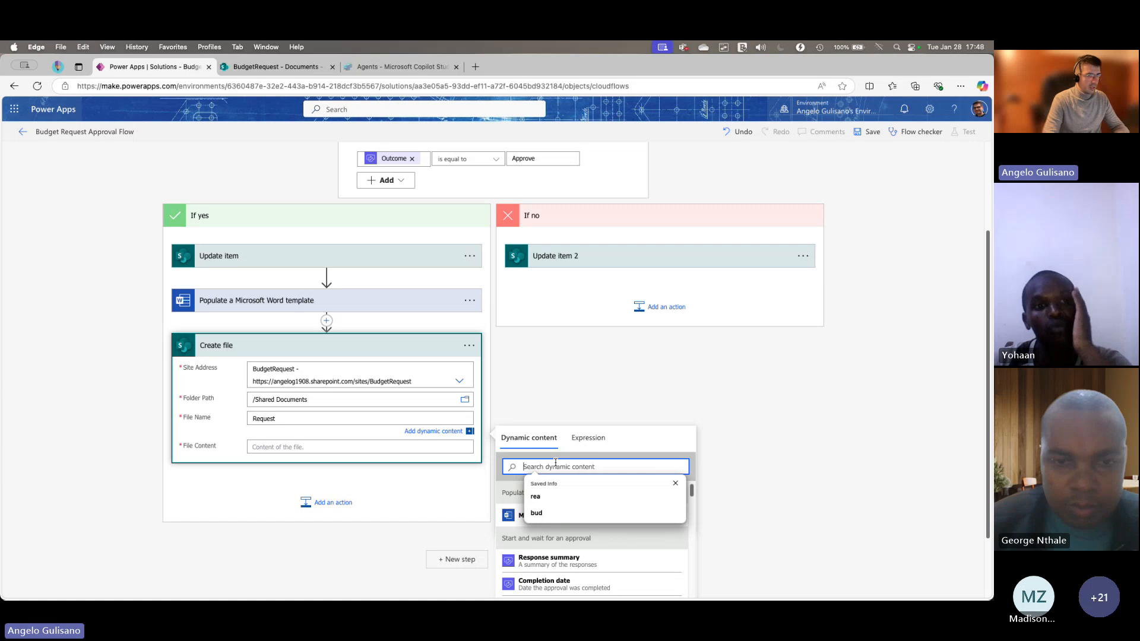
text(id)
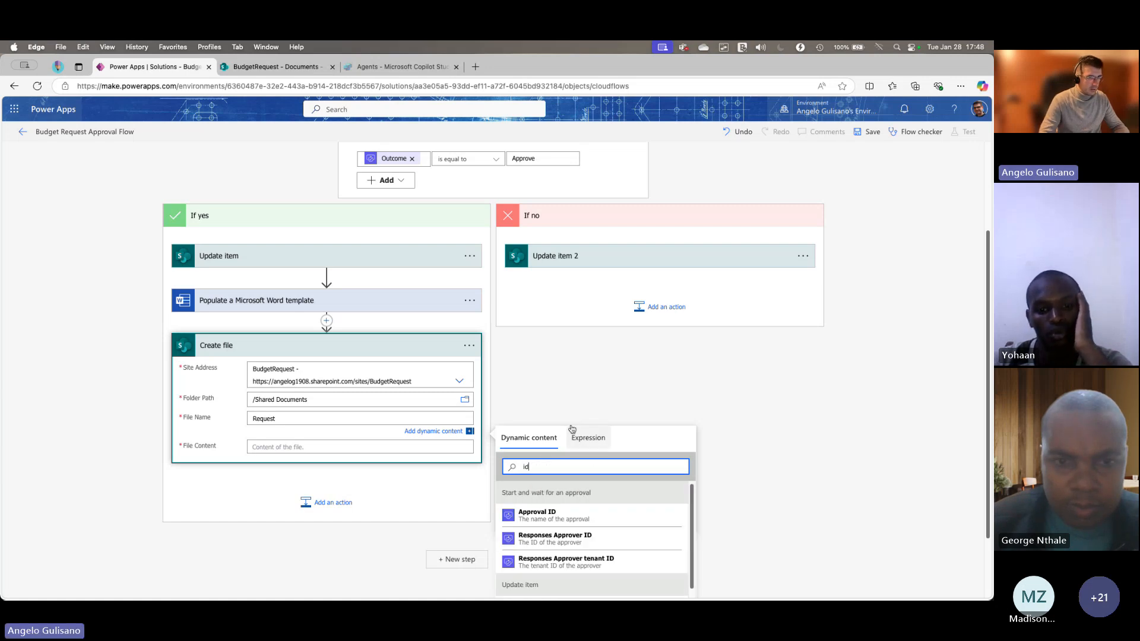
scroll(570, 432, down, 2)
click(561, 522)
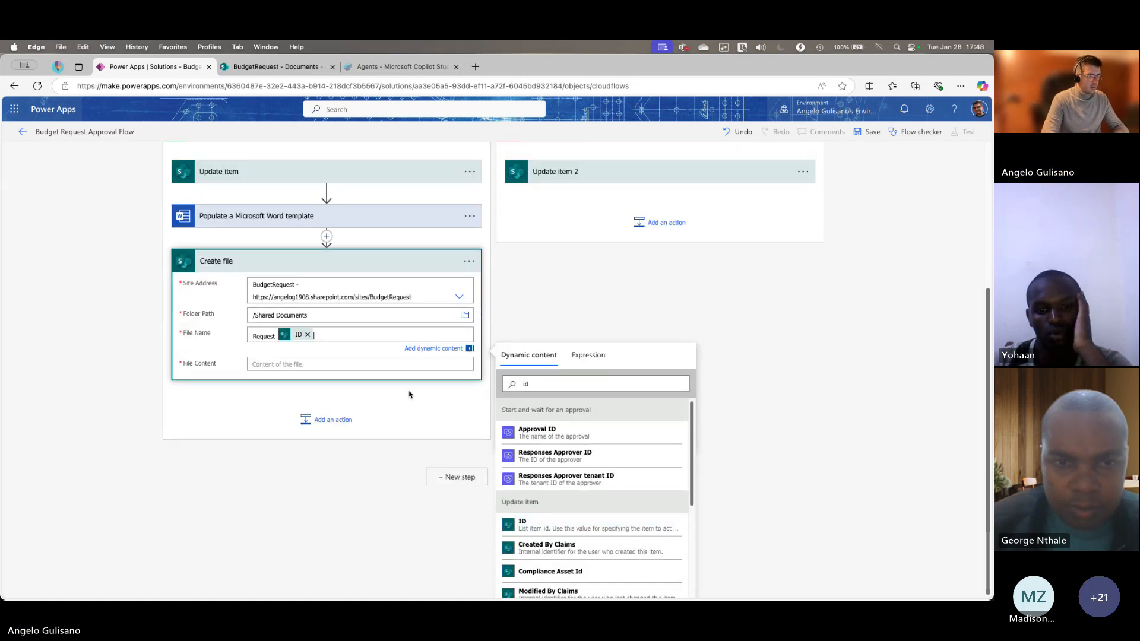
text(.do)
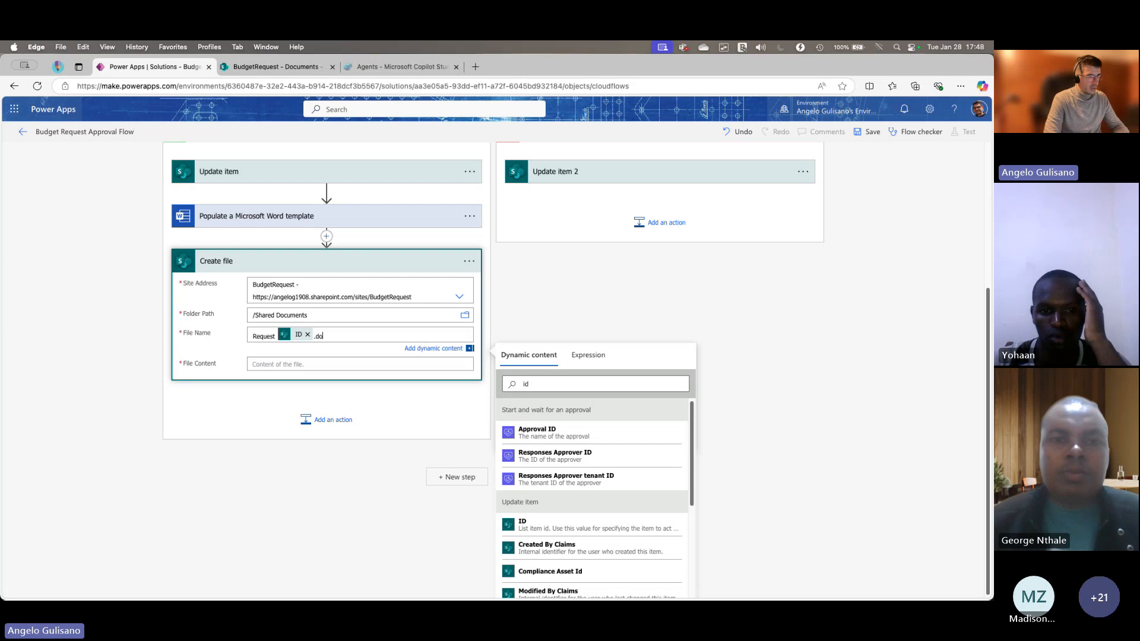
text(cx)
- Set the Create file action's File Content to the Microsoft Word document output of the template action, and collapse the action
click(297, 364)
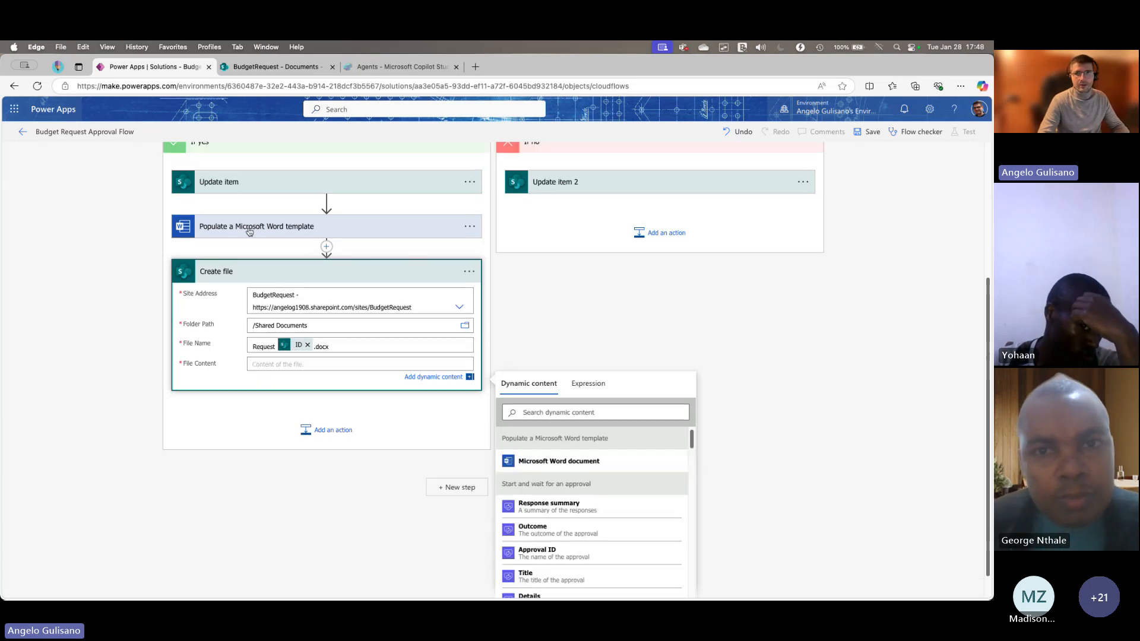
click(558, 459)
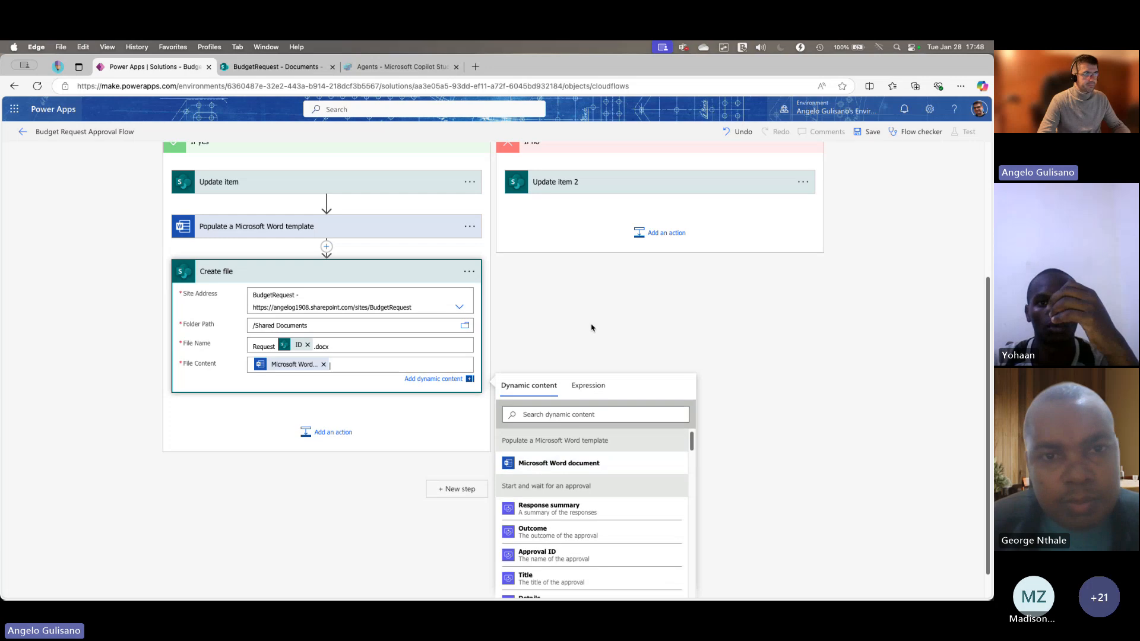
scroll(596, 315, up, 2)
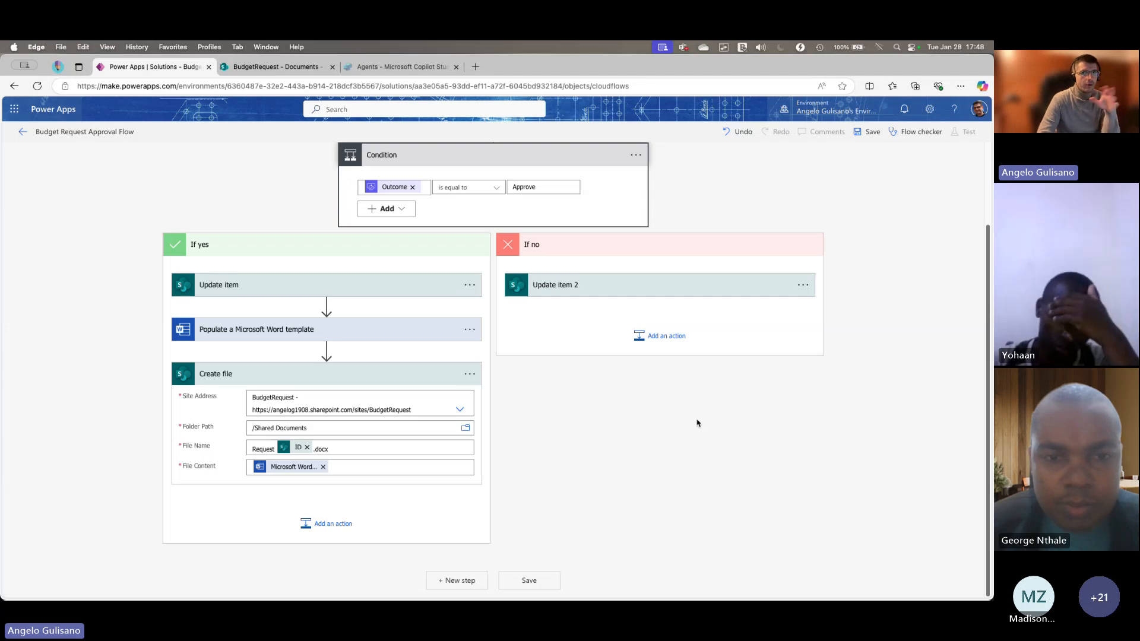
click(354, 370)
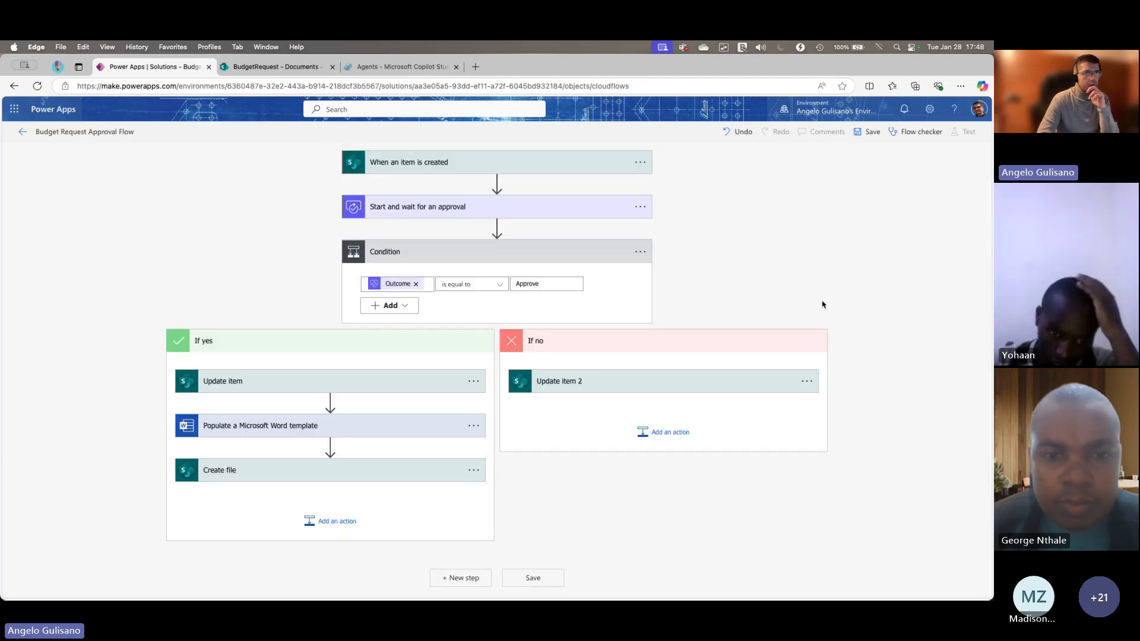
- Save the Budget Request Approval Flow and start a manual test run
click(870, 135)
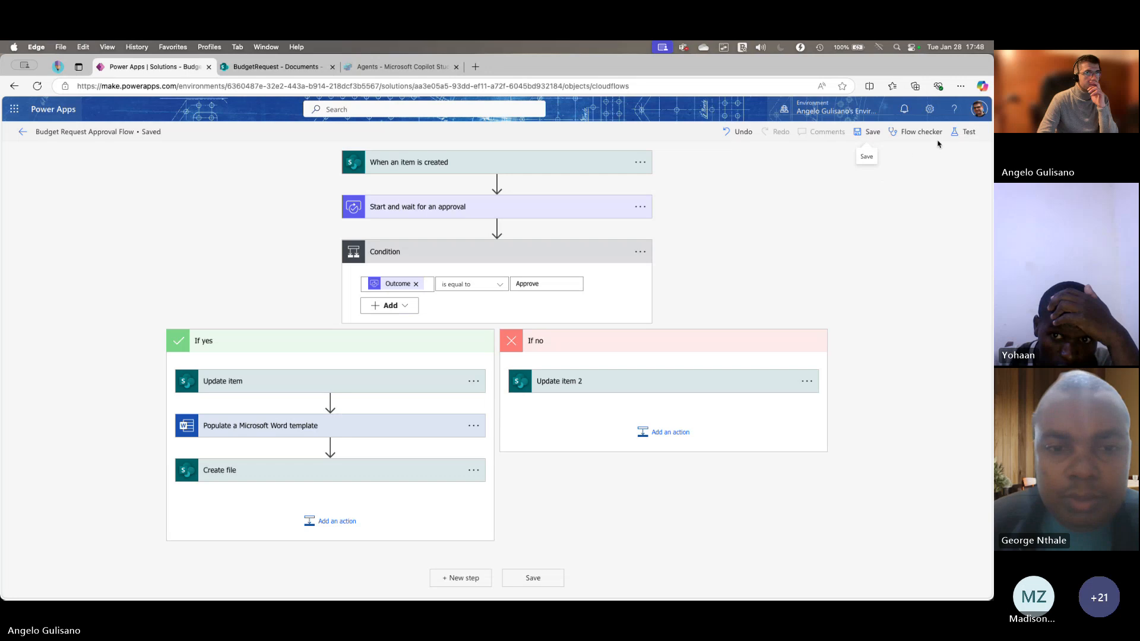
click(967, 132)
click(821, 161)
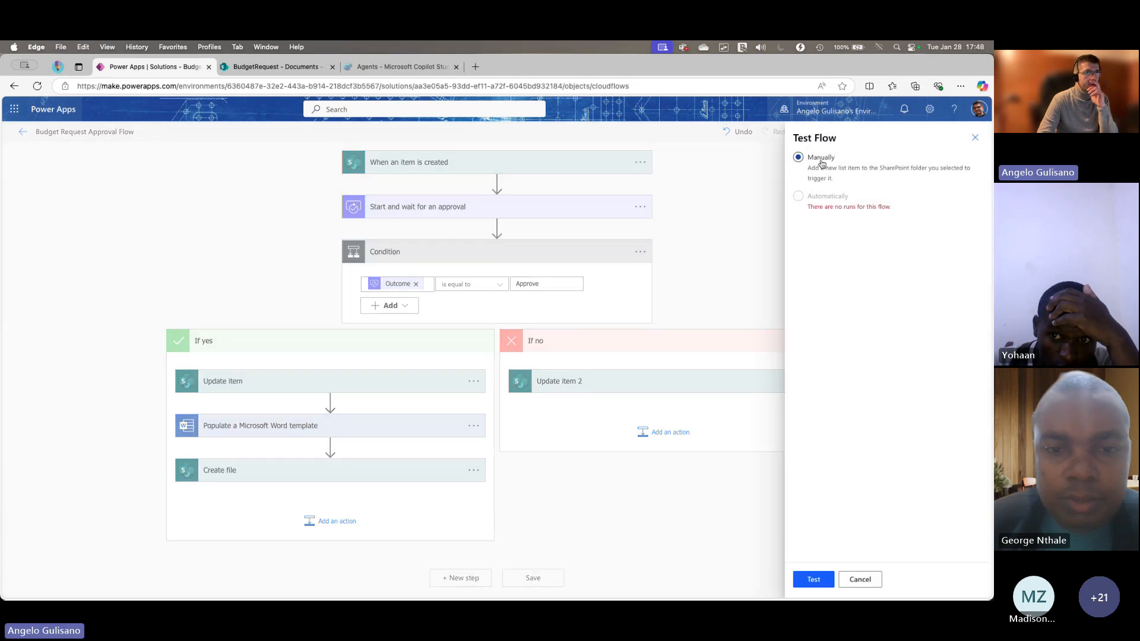
click(811, 579)
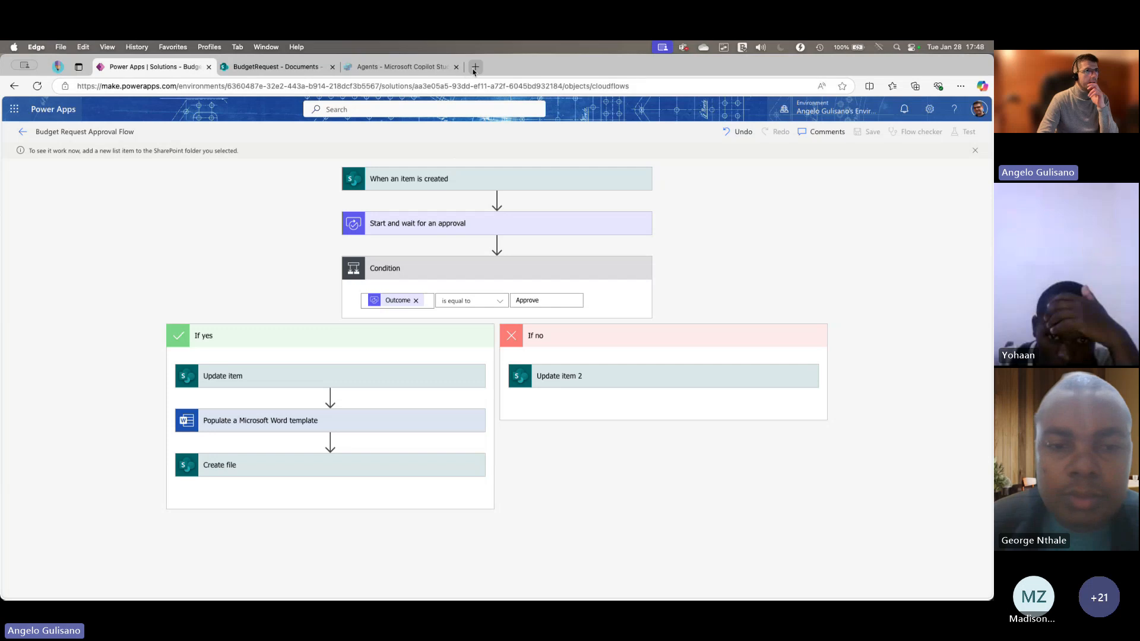
- Open the Microsoft 365 home page separately in the browser and launch Outlook from it
click(475, 66)
text(offi)
key(Return)
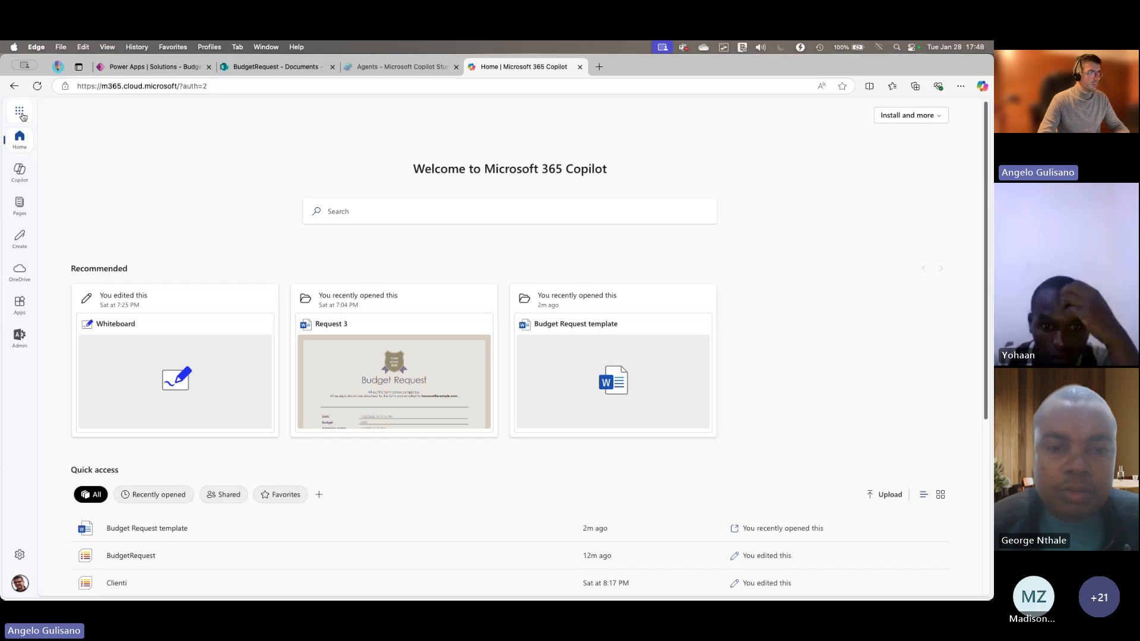
click(20, 113)
click(83, 177)
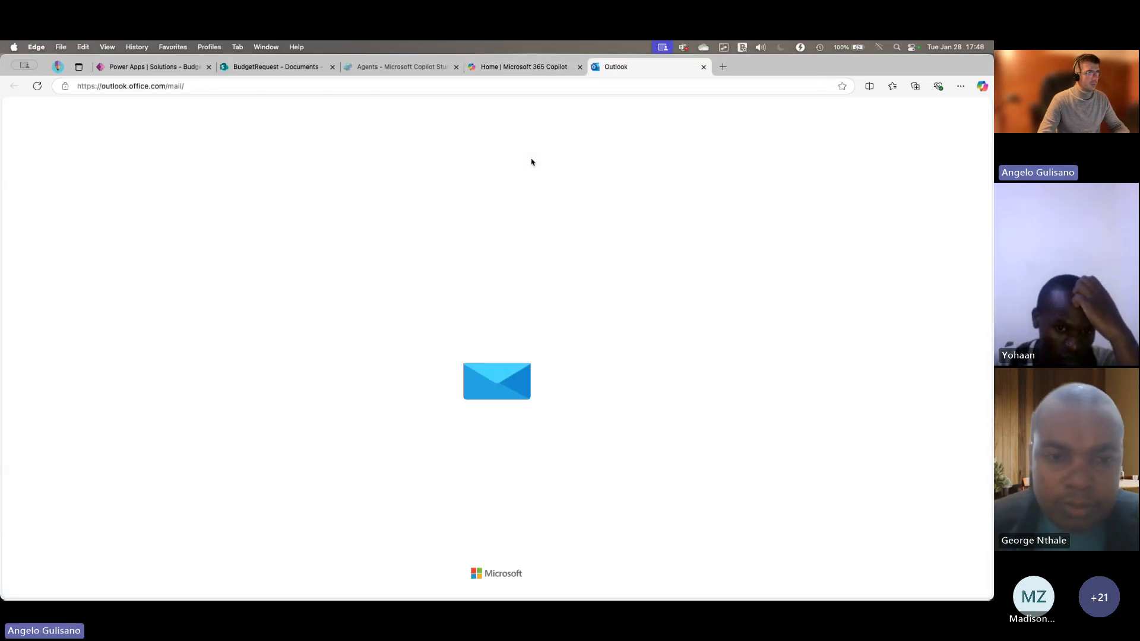
- Delete all messages in Outlook's Focused inbox and close the Microsoft 365 home page
click(235, 232)
key(super+a)
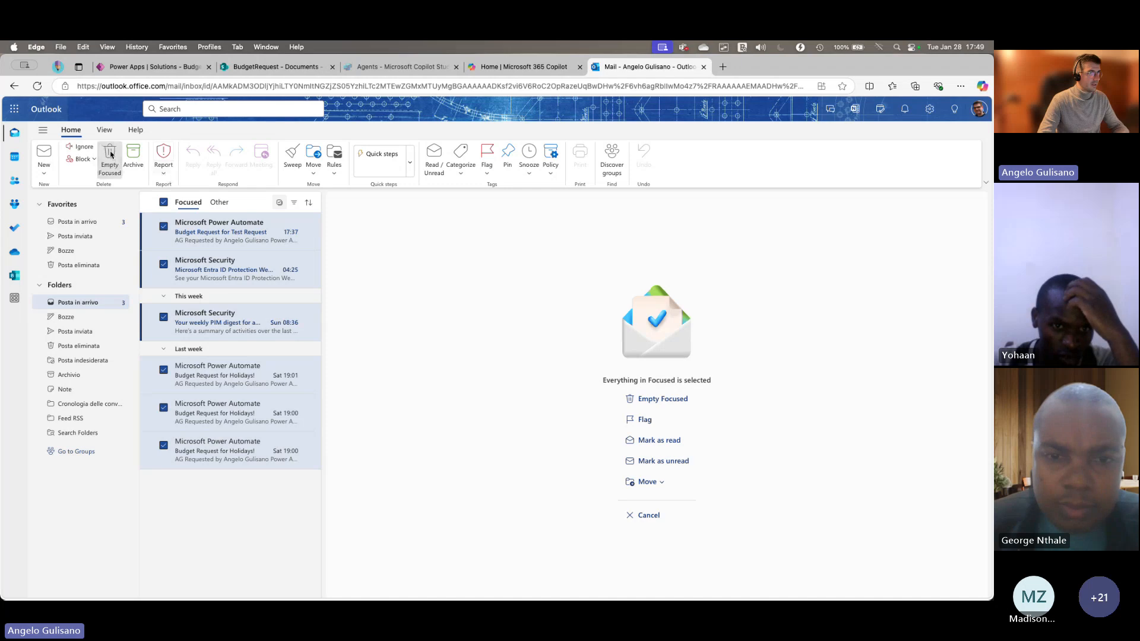
click(110, 155)
click(557, 370)
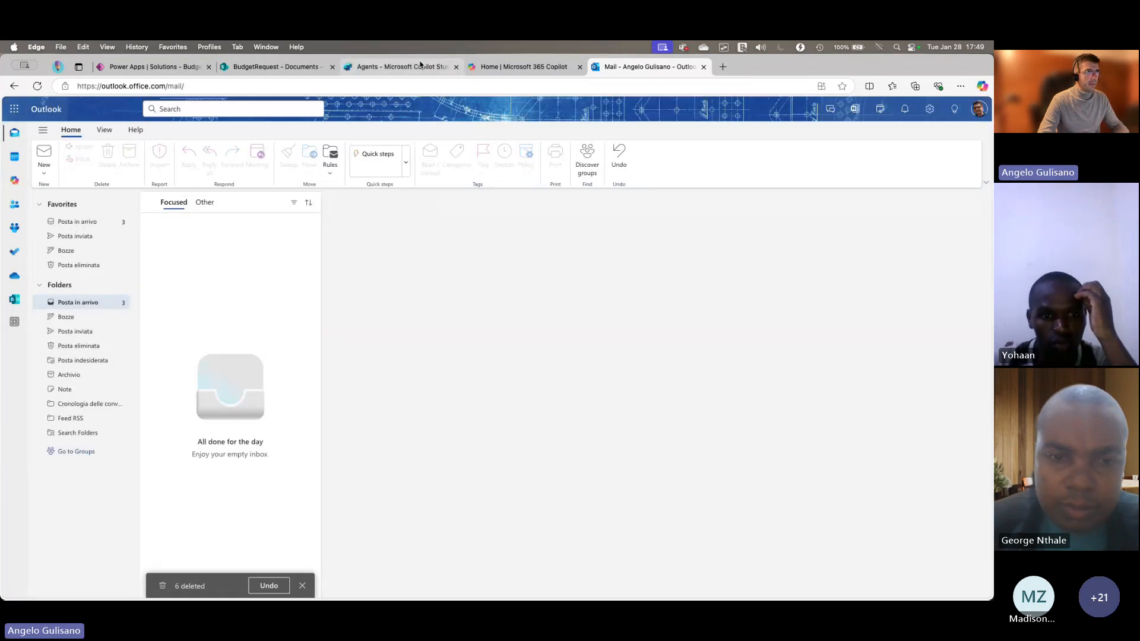
click(520, 68)
click(580, 67)
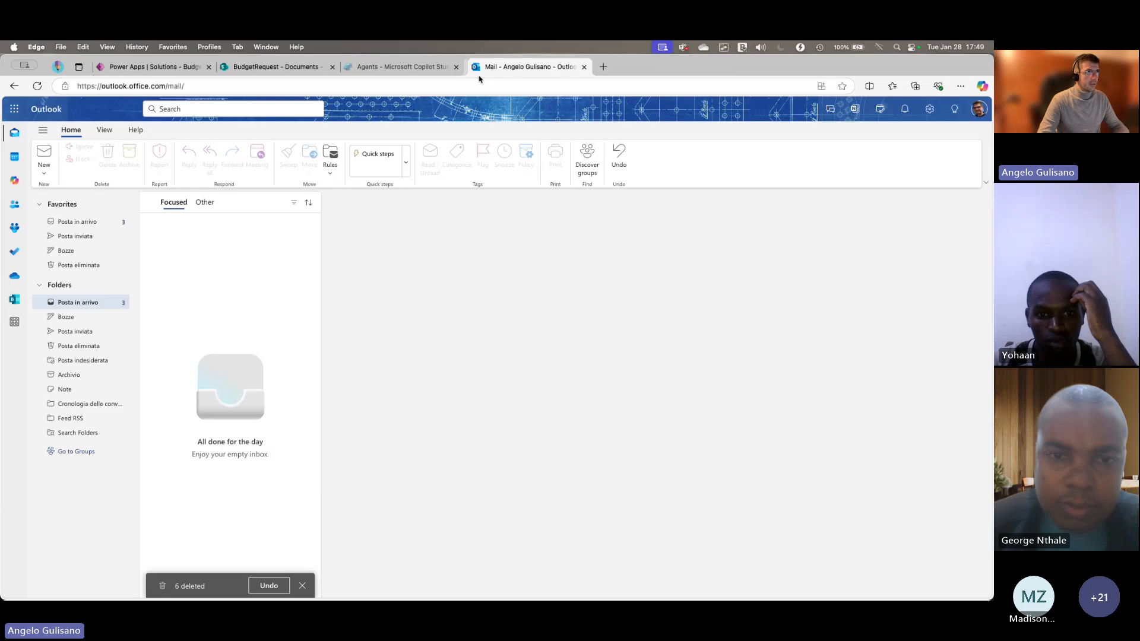
- Return to the flow's page, copy the environment portion of its URL, and open that Power Apps environment's home page separately
click(400, 70)
click(252, 71)
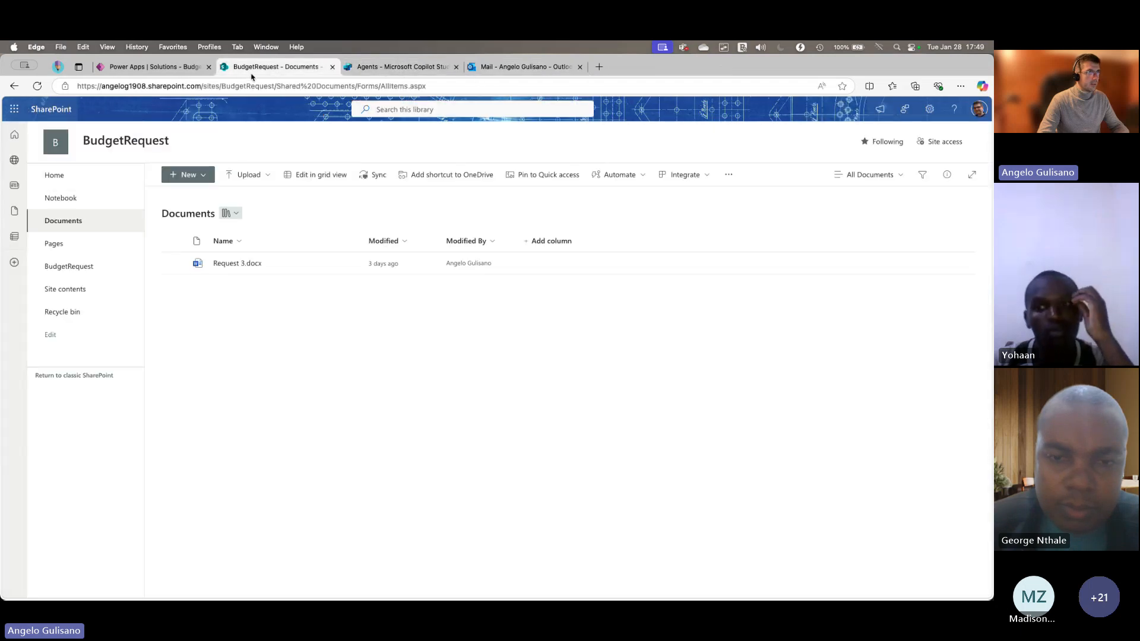
click(151, 70)
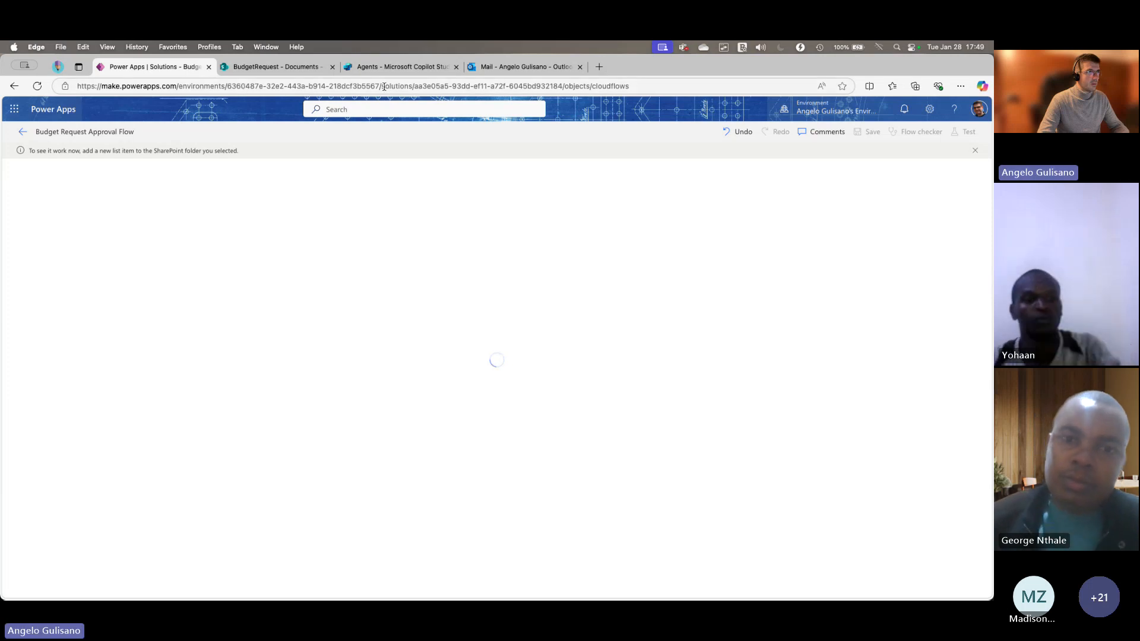
drag(381, 87, 76, 87)
key(ctrl+c)
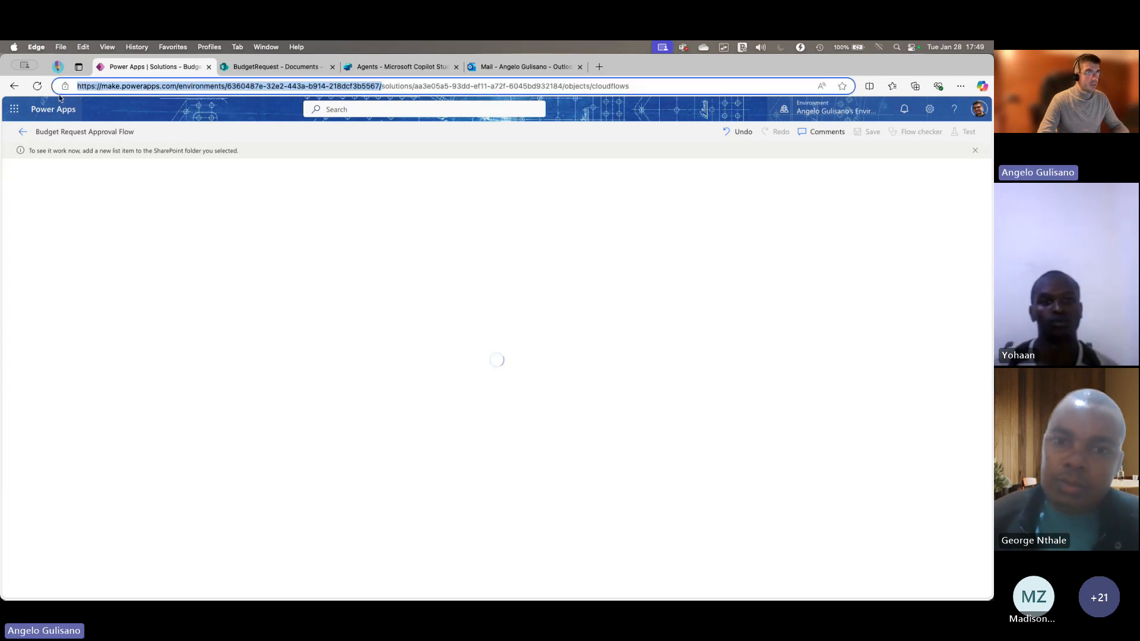
click(599, 66)
key(ctrl+v)
key(Return)
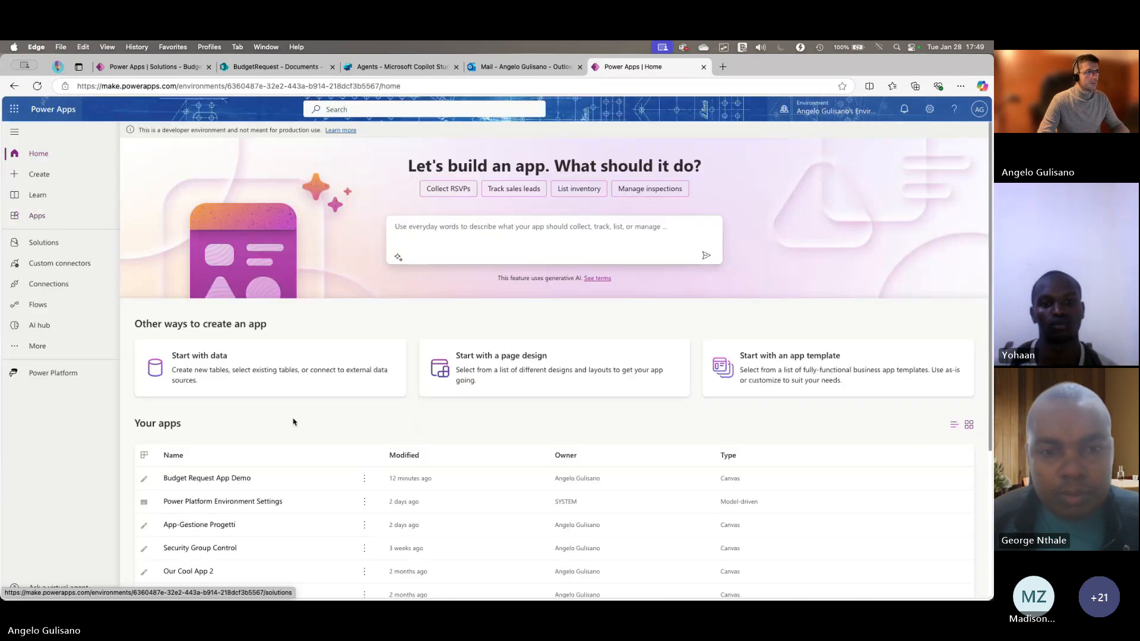
- Launch Budget Request App Demo, close the Power Apps home page, and allow the app's SharePoint permissions
click(244, 479)
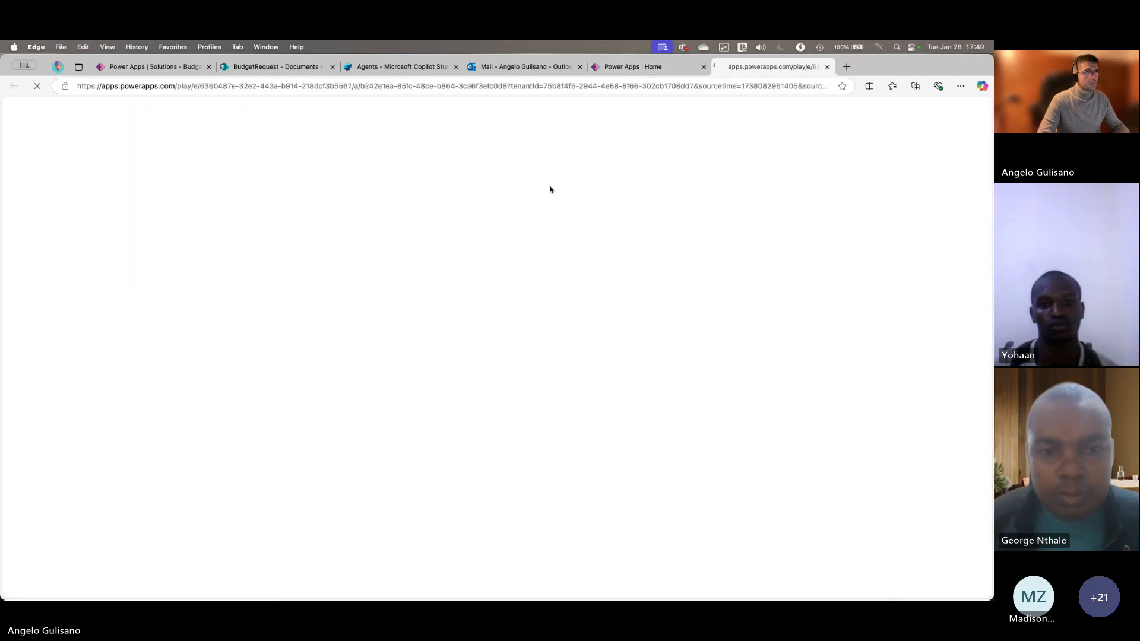
click(703, 67)
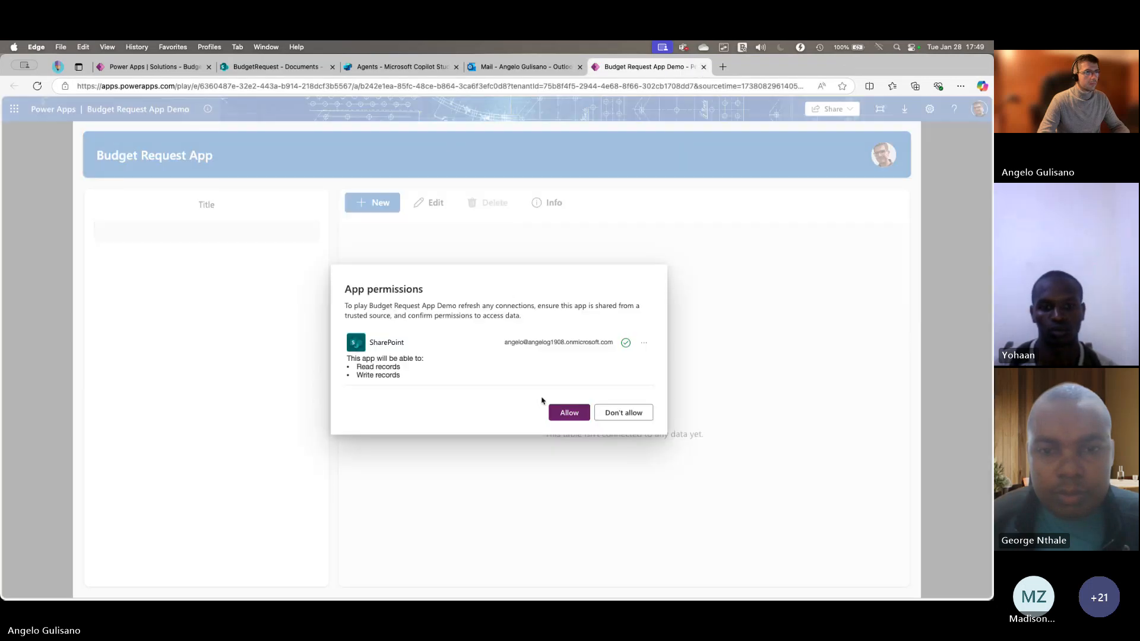
click(561, 415)
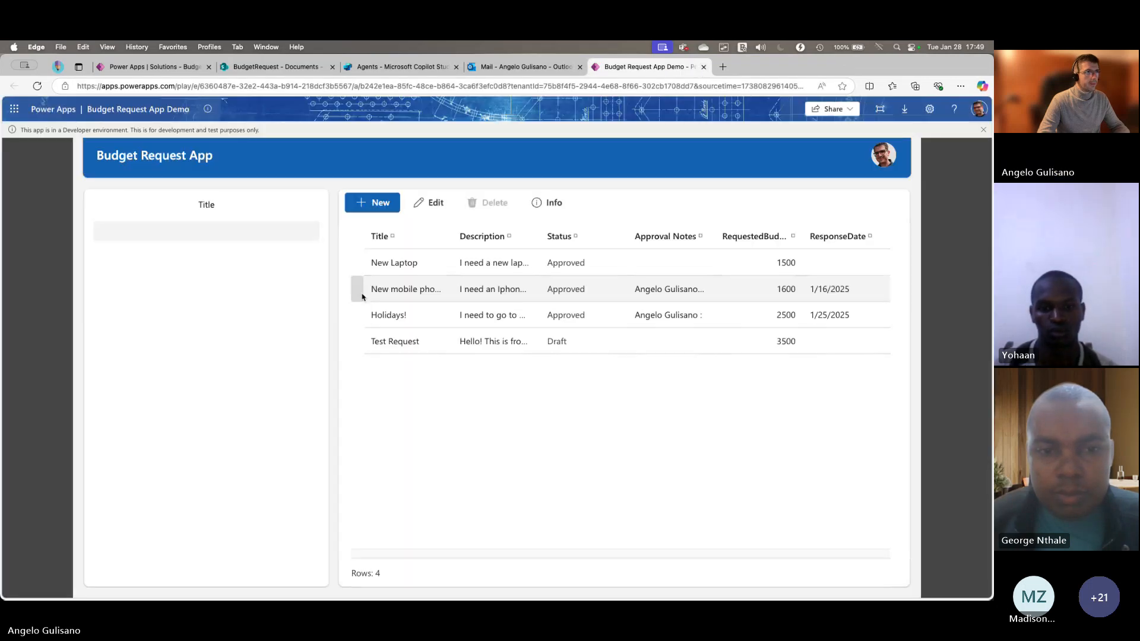
- Start a new request in the Budget Request App with the title New Laptop
click(369, 204)
click(190, 218)
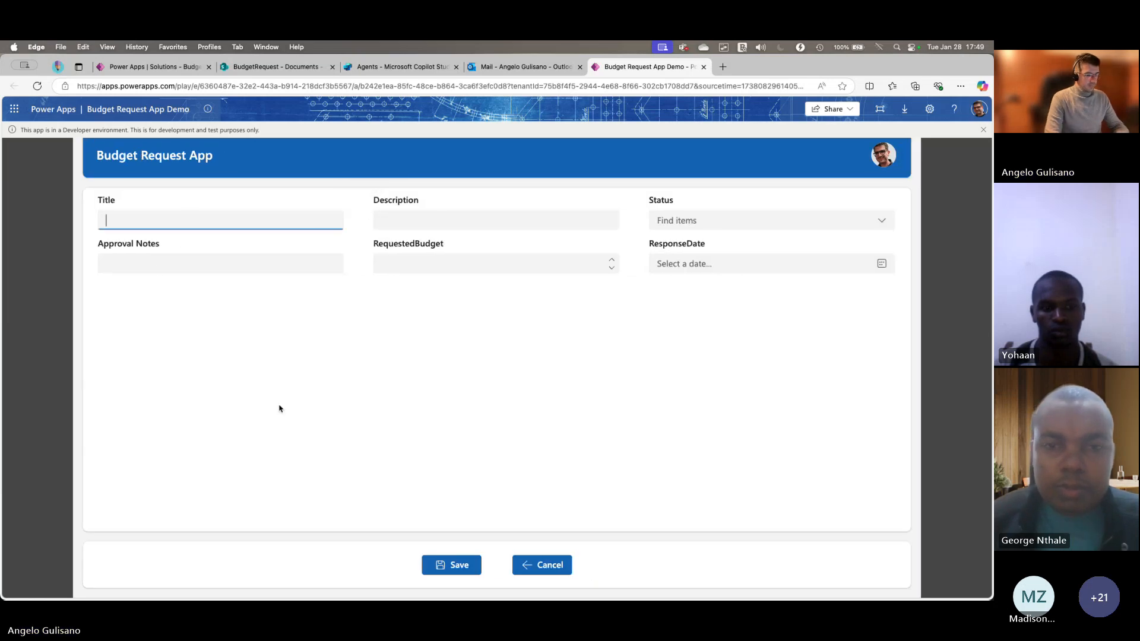
text(Fir)
key(BackSpace)
key(BackSpace)
key(BackSpace)
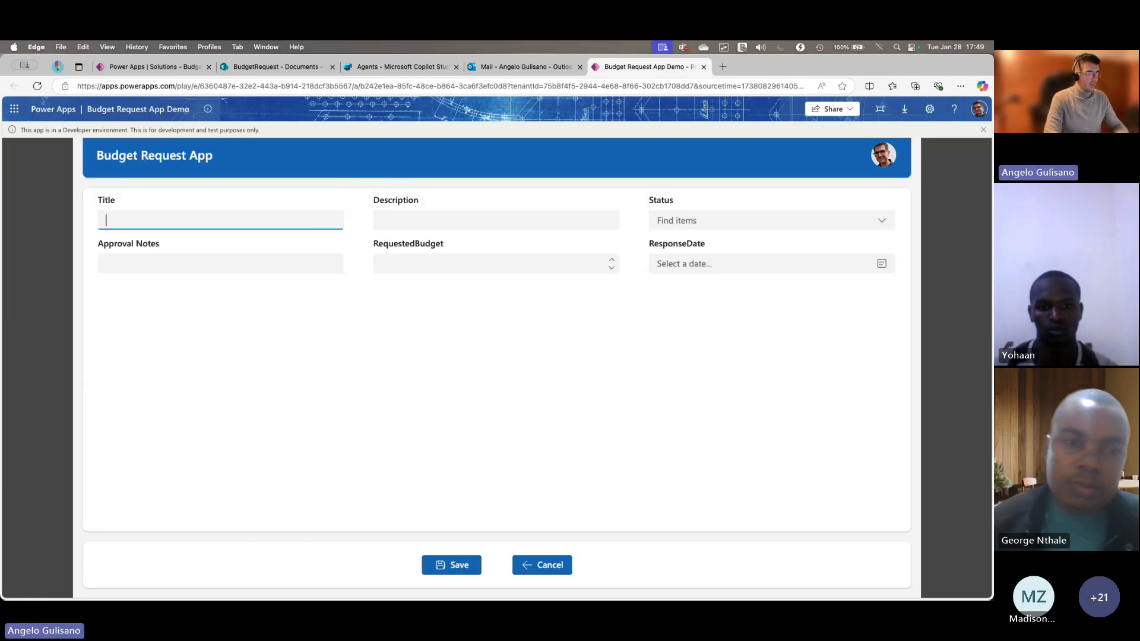
text(New Laptop)
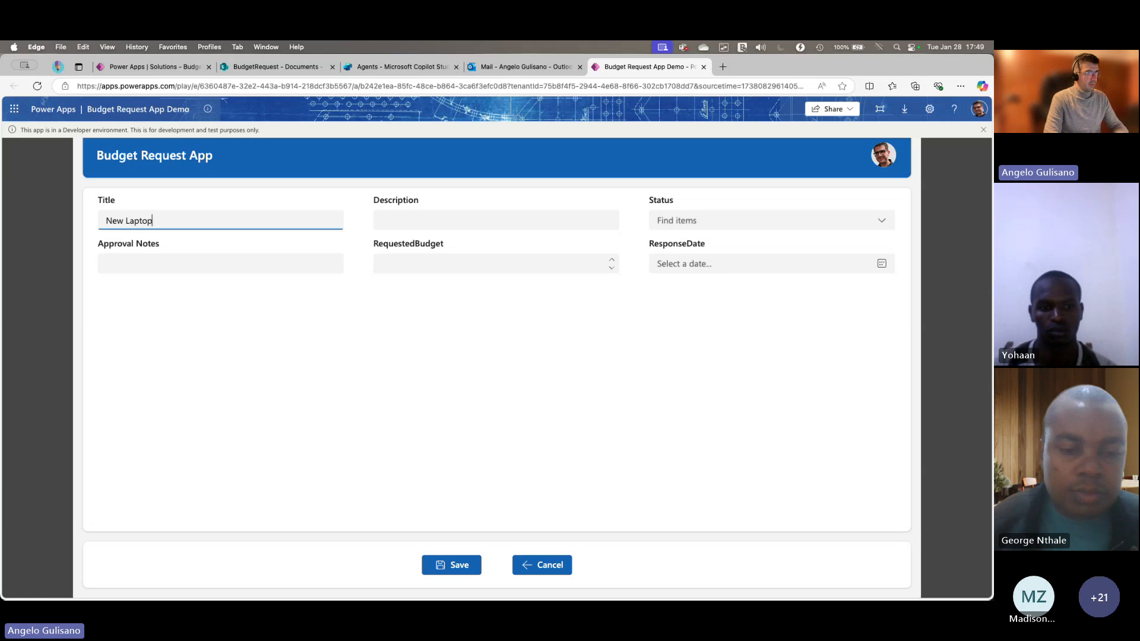
- Enter the description "I need a new laptop" and a RequestedBudget of 1500, and save the request
key(Tab)
text(I)
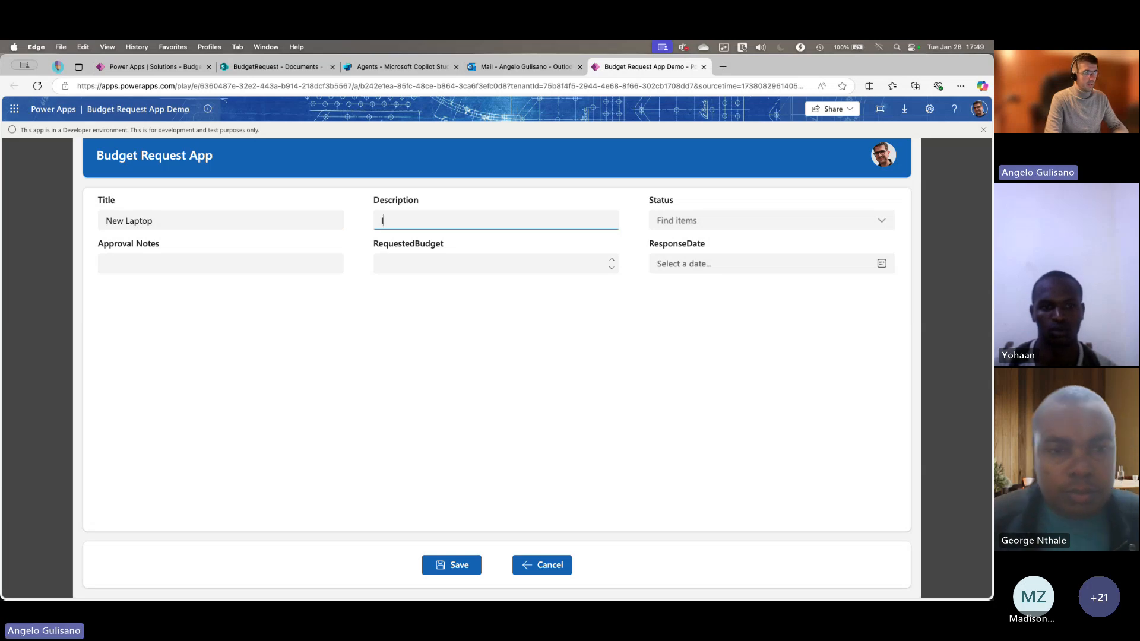
text( need a new la)
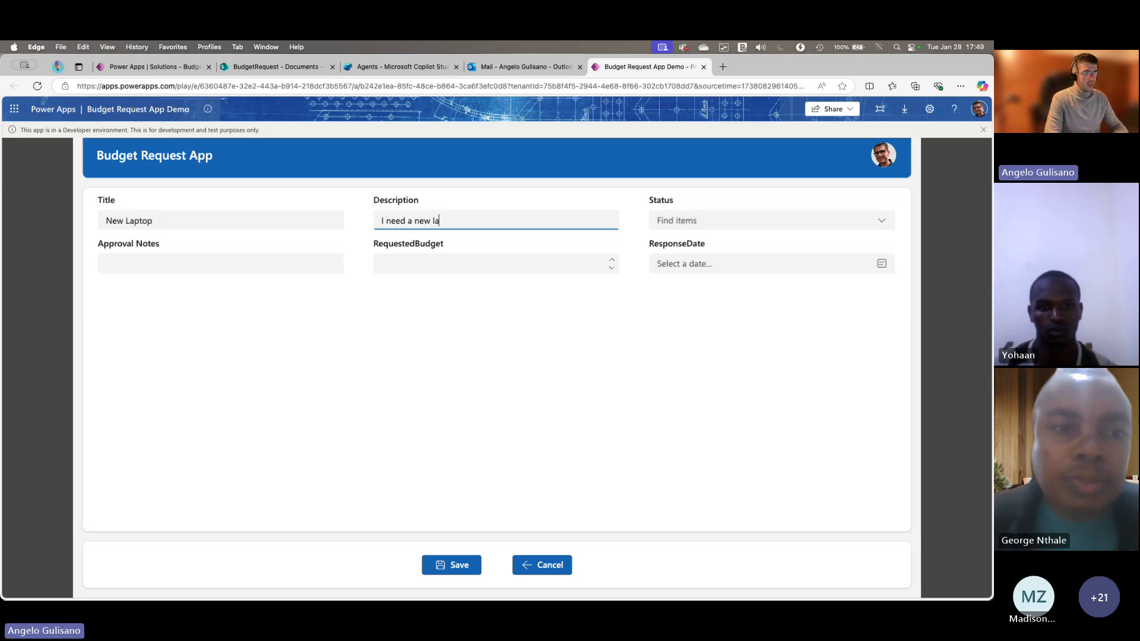
text(ptop)
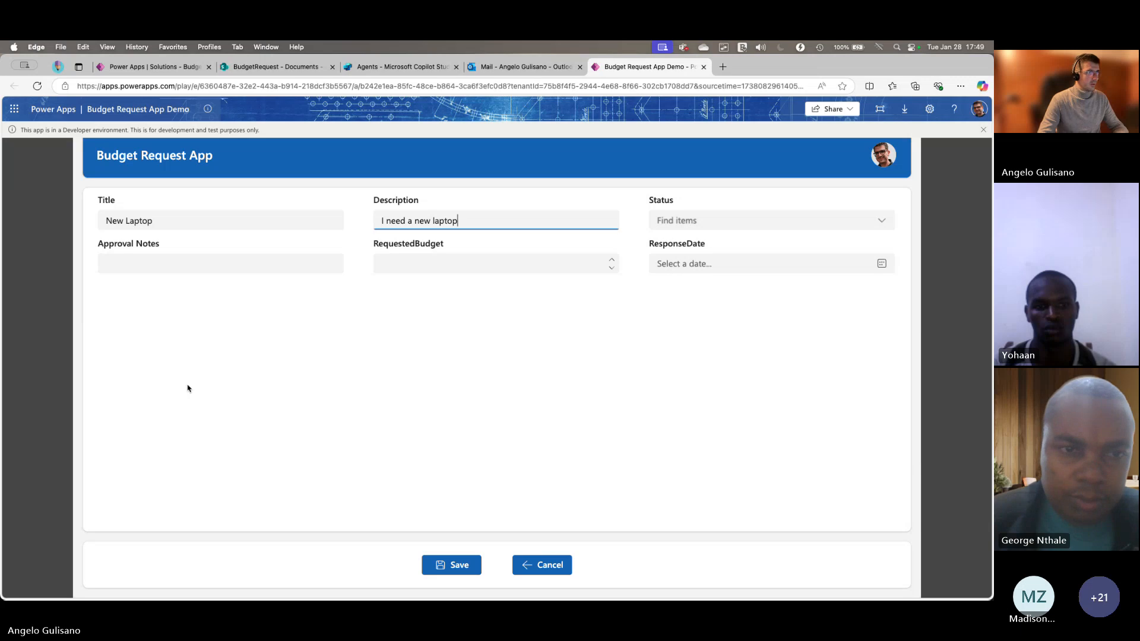
click(380, 264)
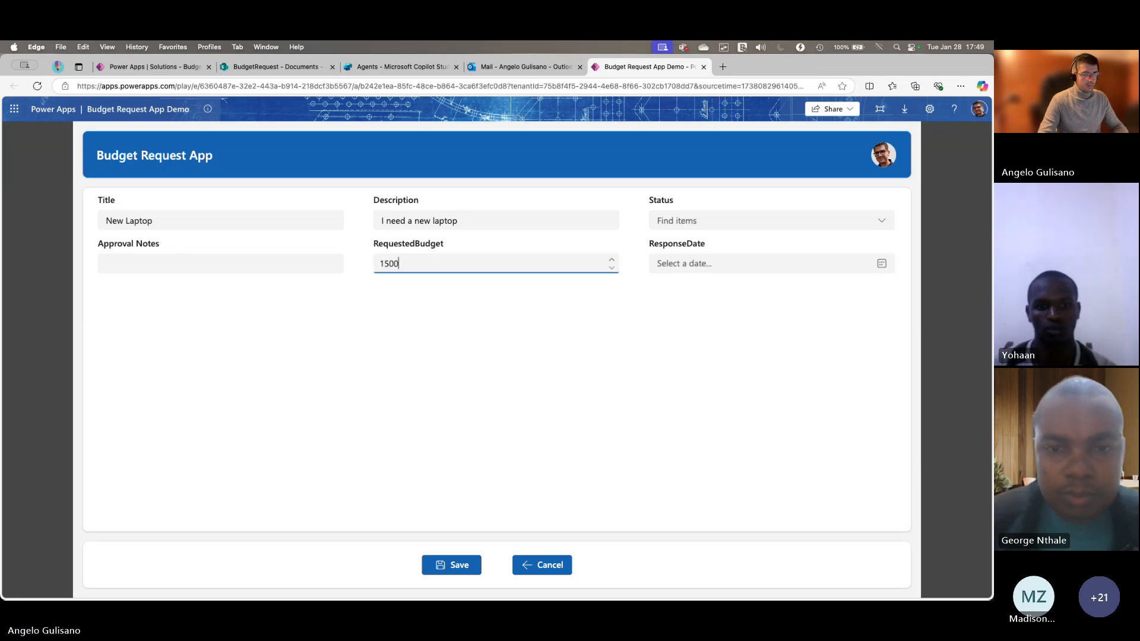
click(448, 564)
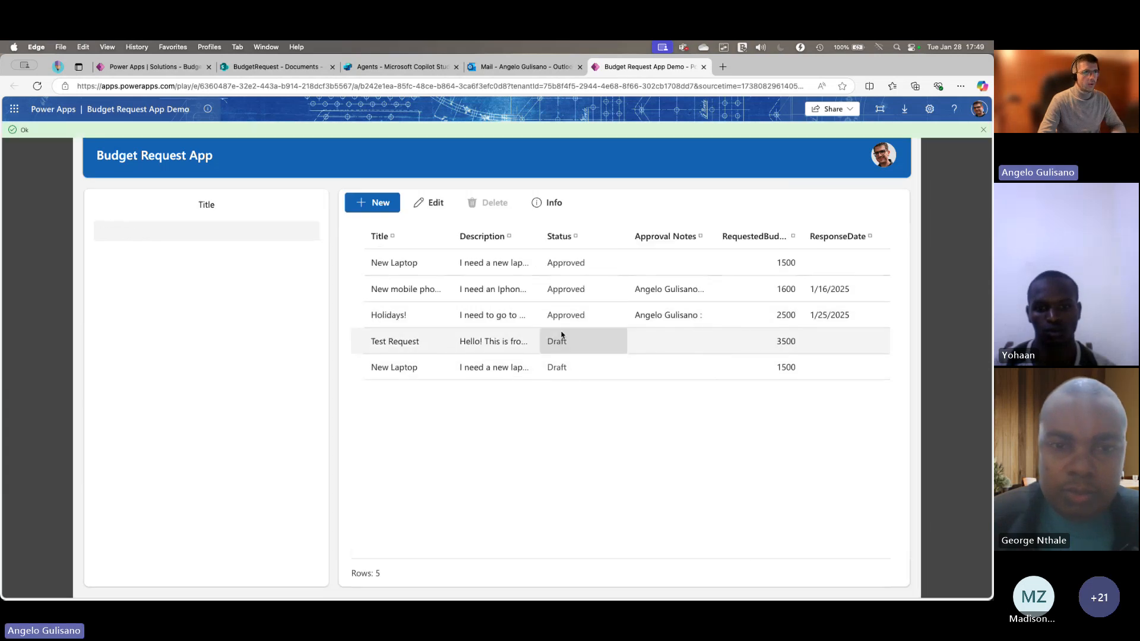
- Inspect the raw outputs of the When an item is created trigger in the running flow, formatted for readability, and close them
click(297, 69)
click(141, 67)
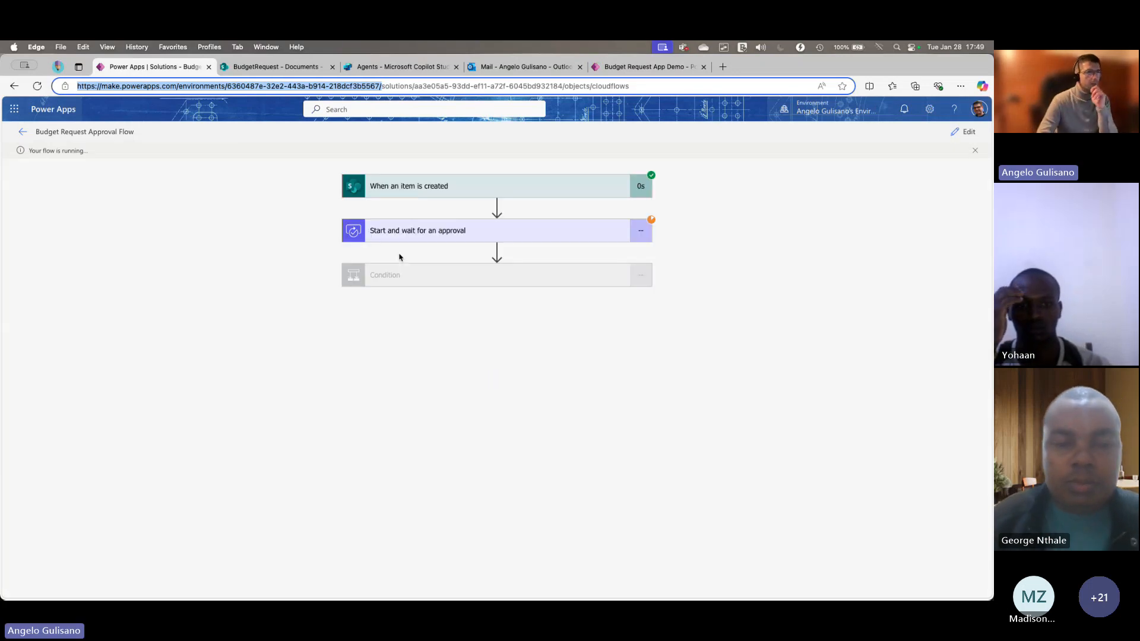
click(402, 188)
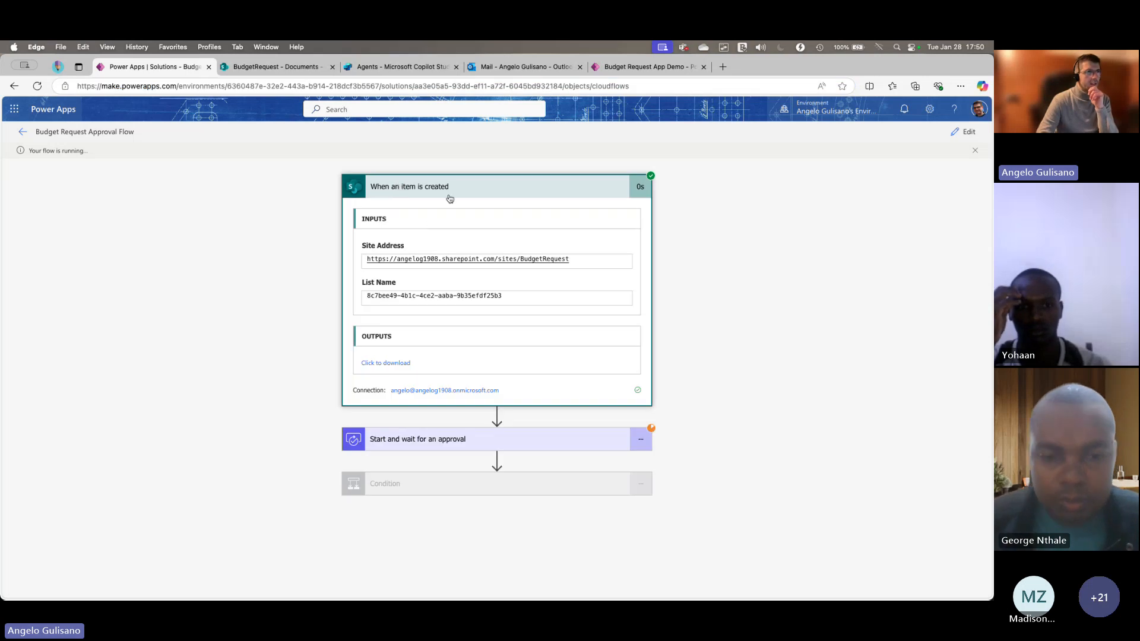
click(393, 364)
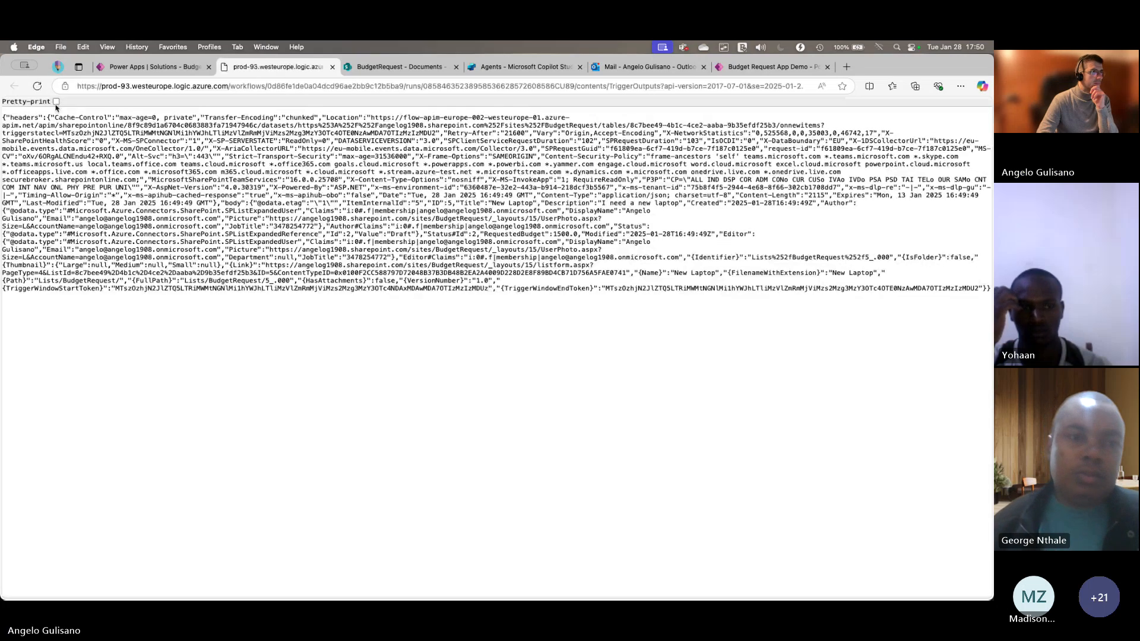
click(56, 102)
scroll(41, 219, down, 5)
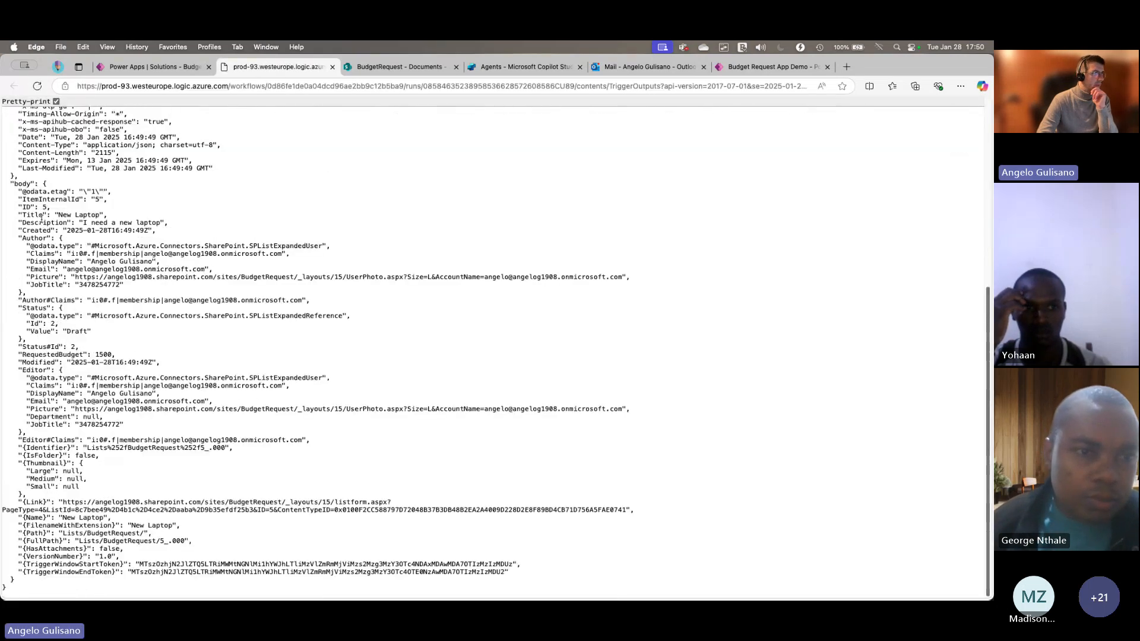
drag(13, 184, 66, 193)
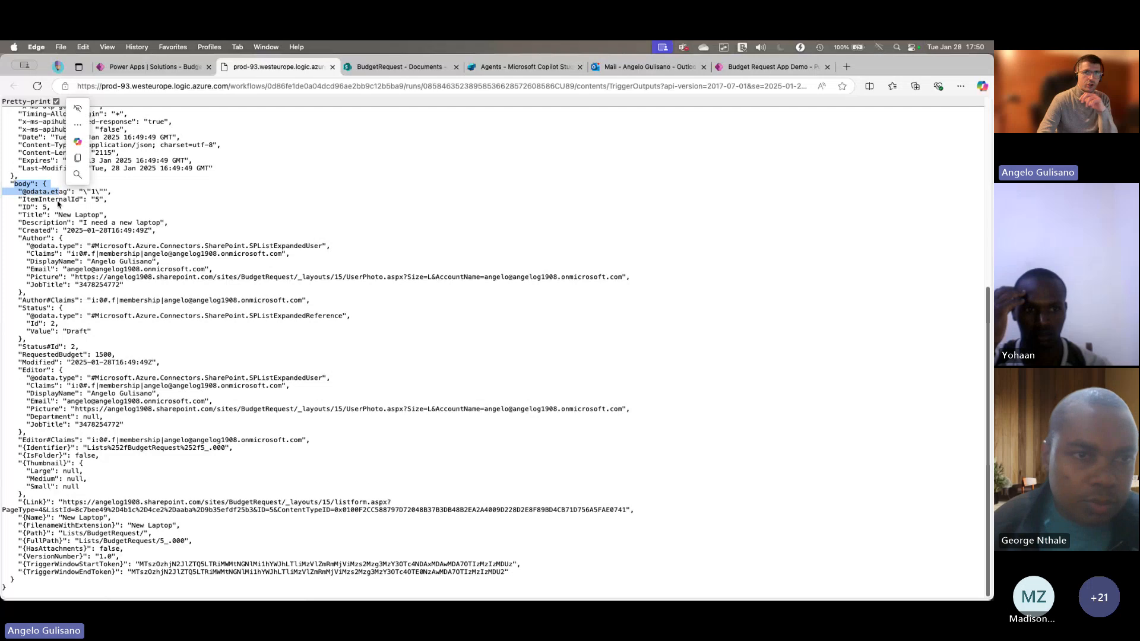
click(332, 67)
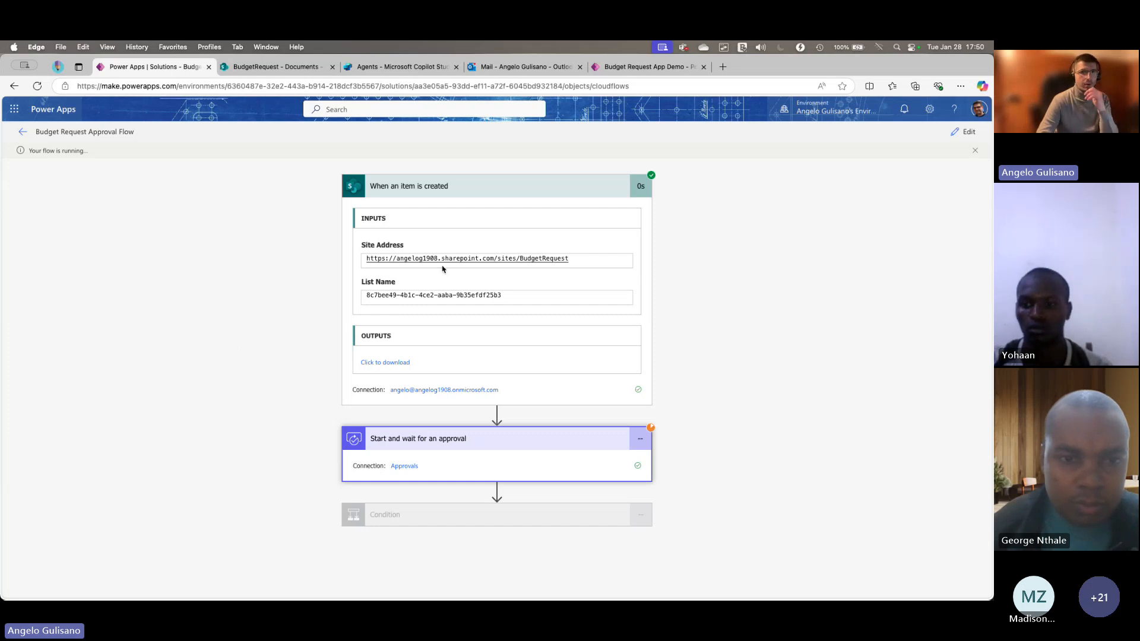
- Open the budget request approval e-mail in Outlook, check the budget and reason, and submit an approval without comments
click(504, 66)
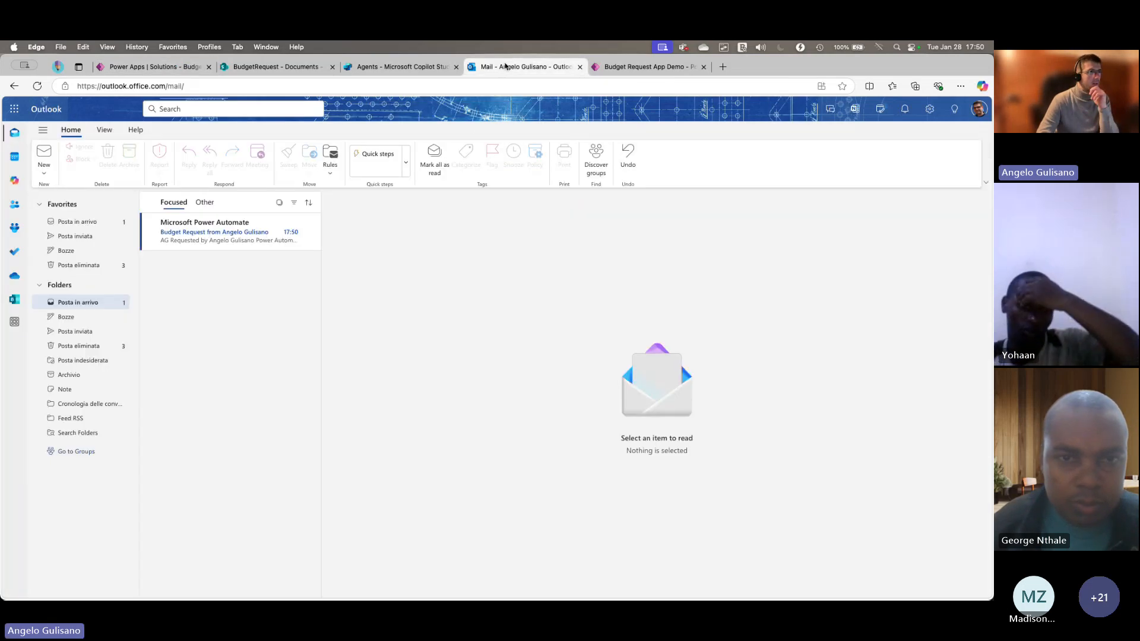
click(204, 232)
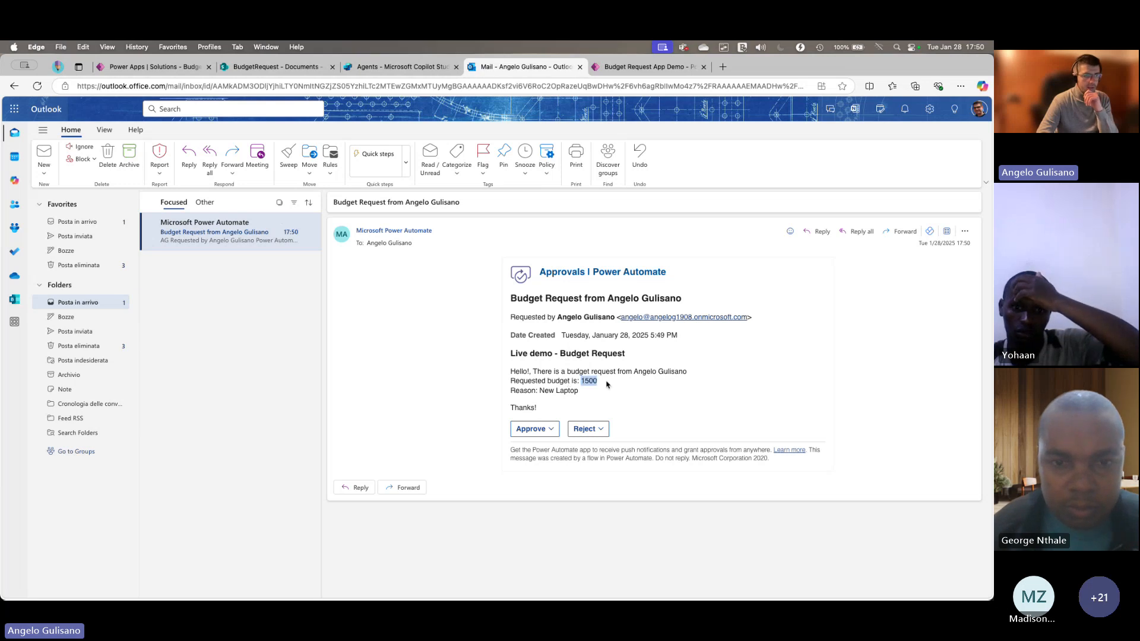
drag(534, 392, 579, 392)
click(535, 429)
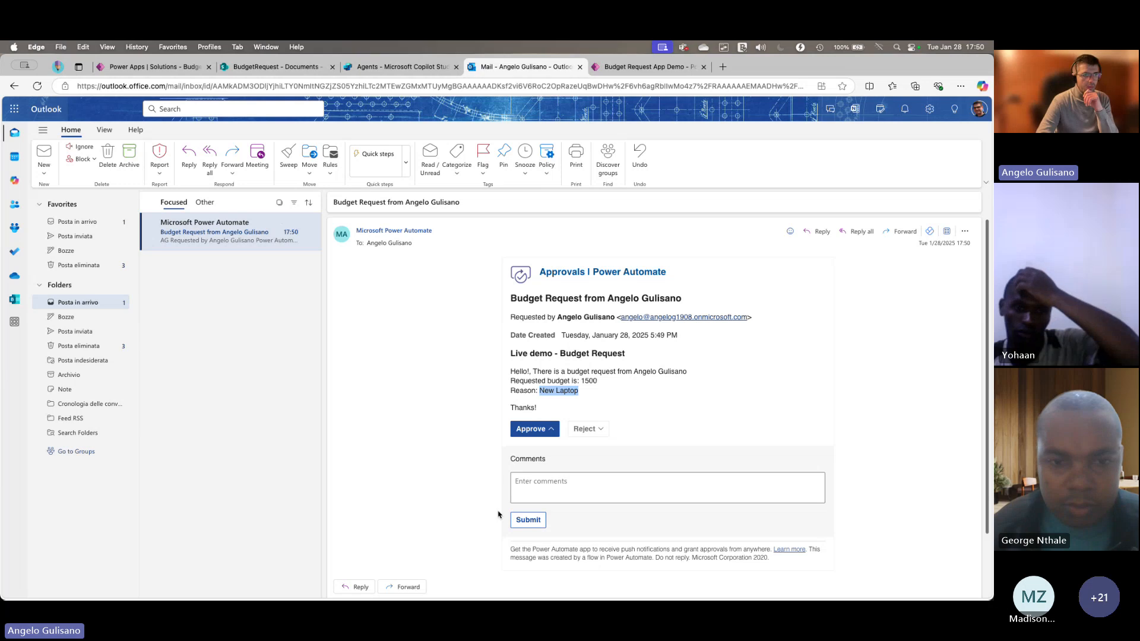
click(528, 520)
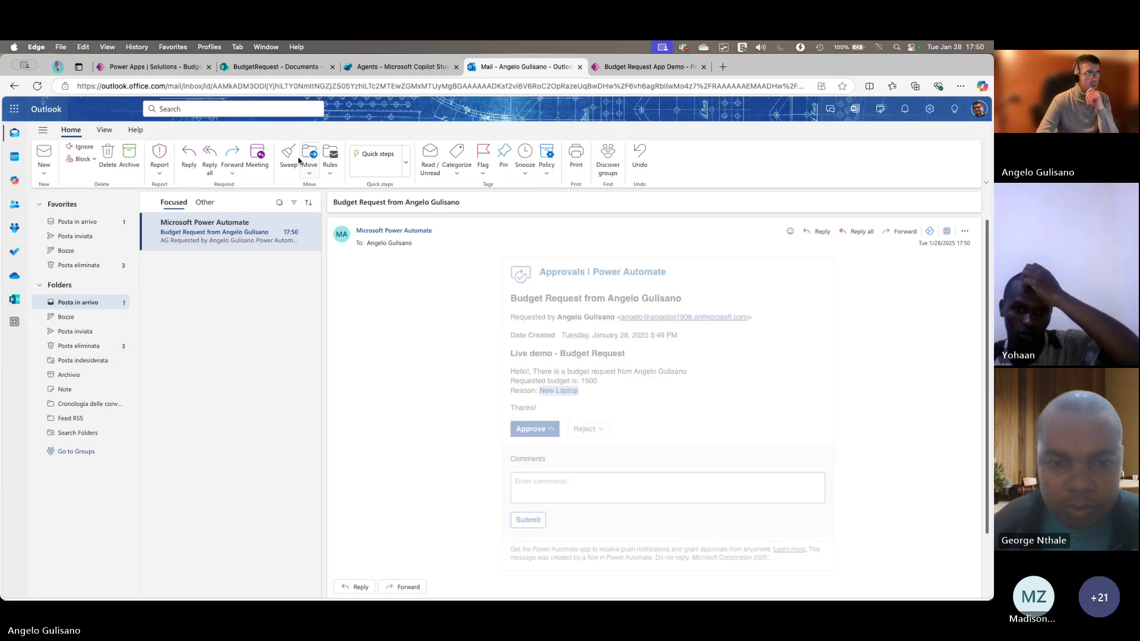
- Return to the flow run and examine the results of the approval, the condition and the Create file action
click(270, 66)
click(167, 67)
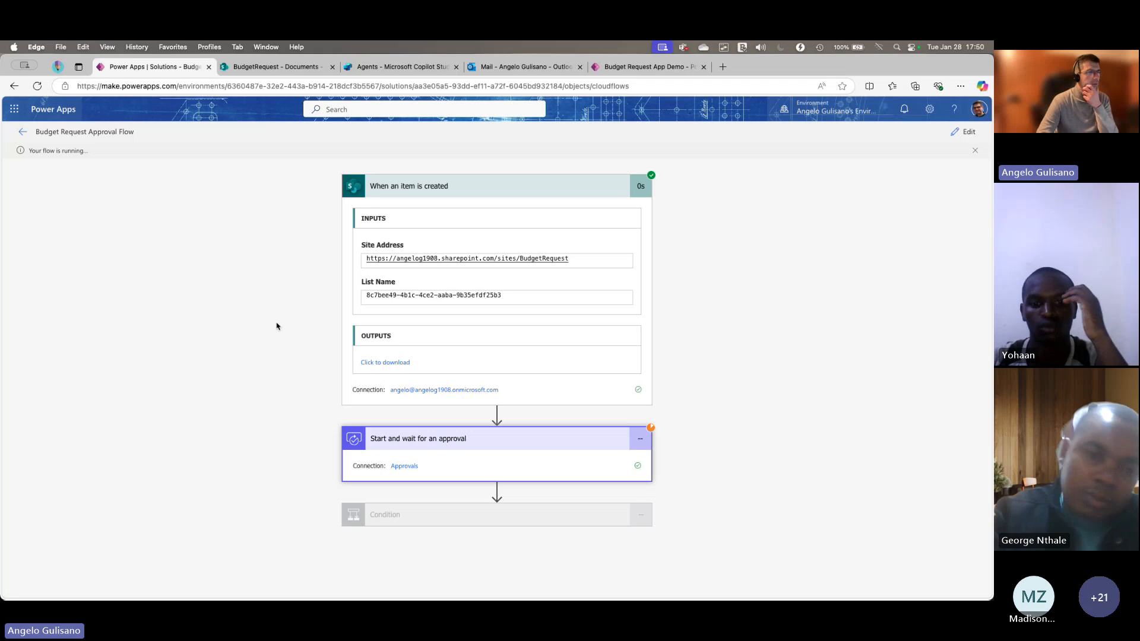
scroll(349, 326, down, 3)
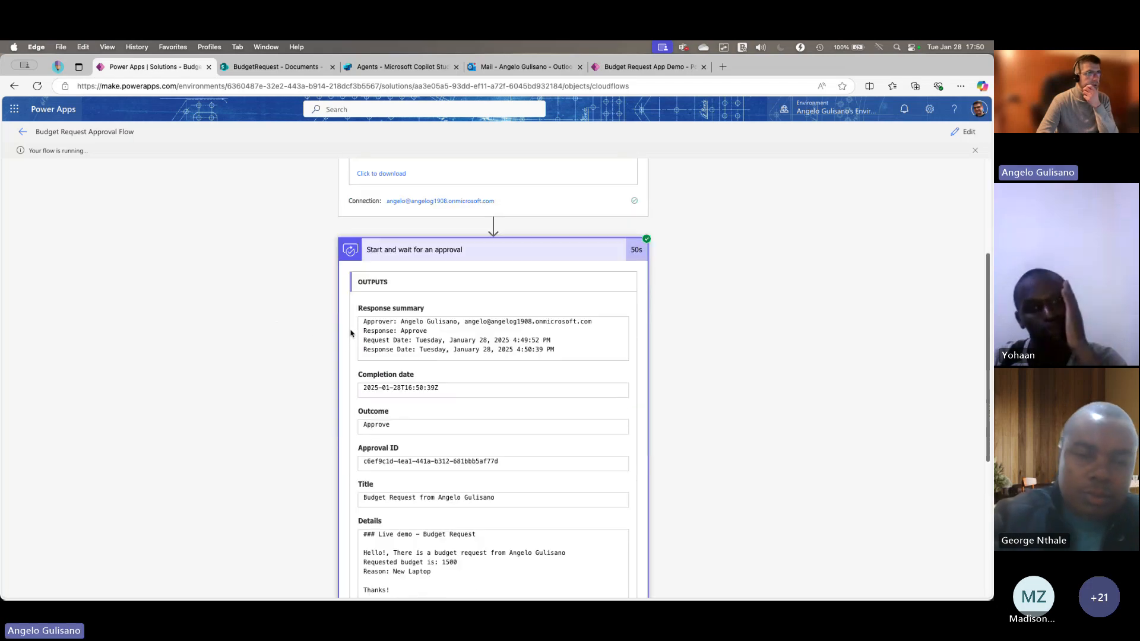
click(458, 250)
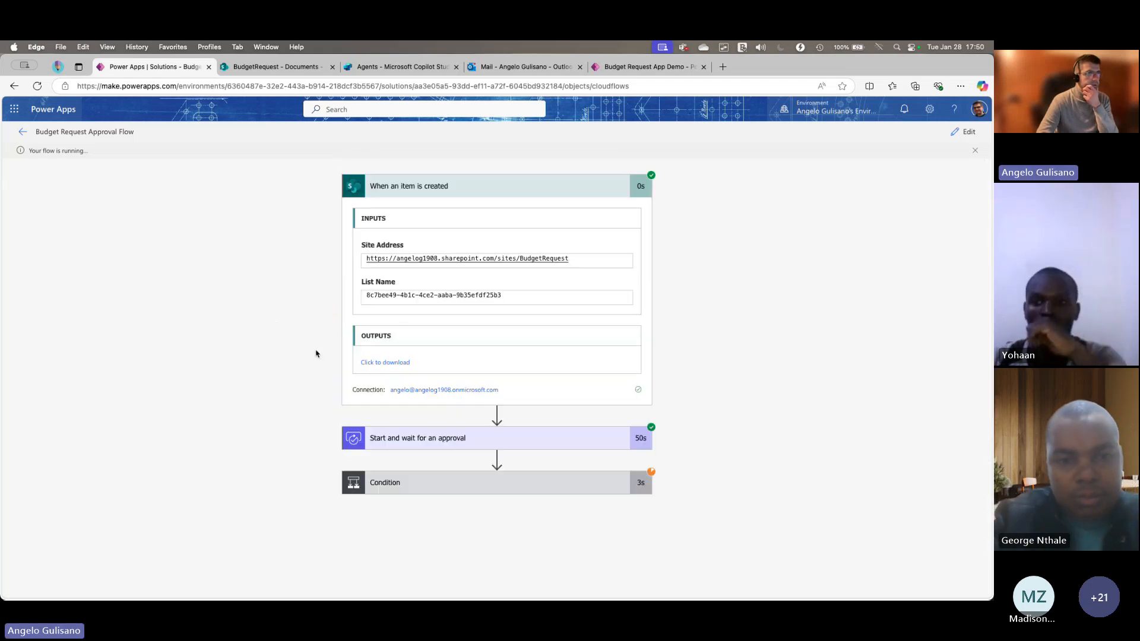
click(406, 481)
scroll(234, 401, down, 3)
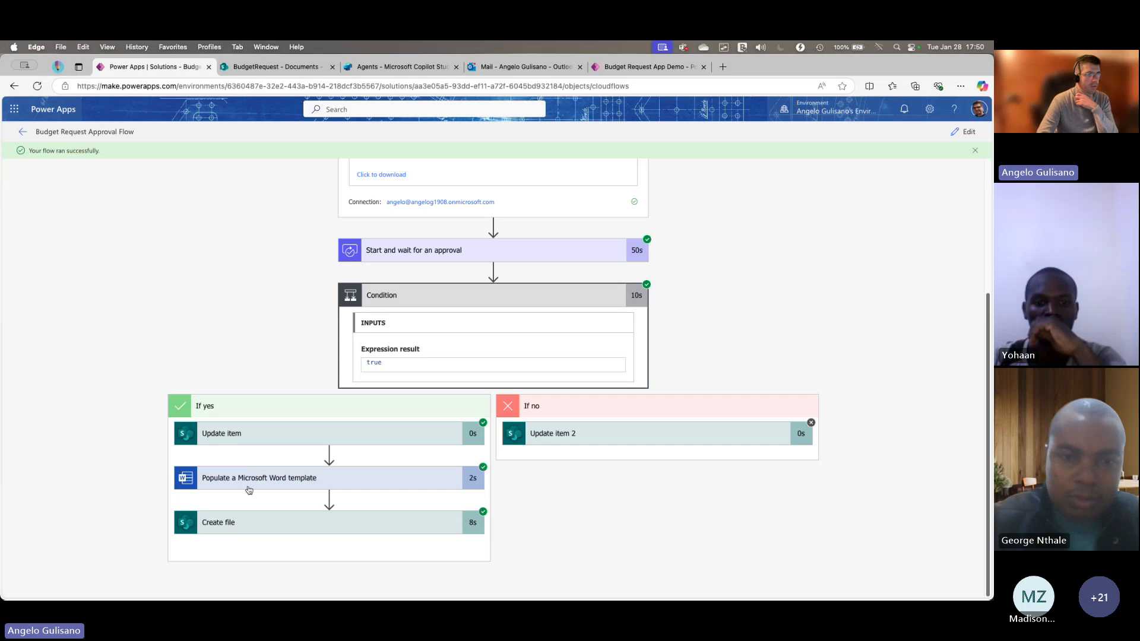
click(250, 522)
scroll(287, 356, down, 5)
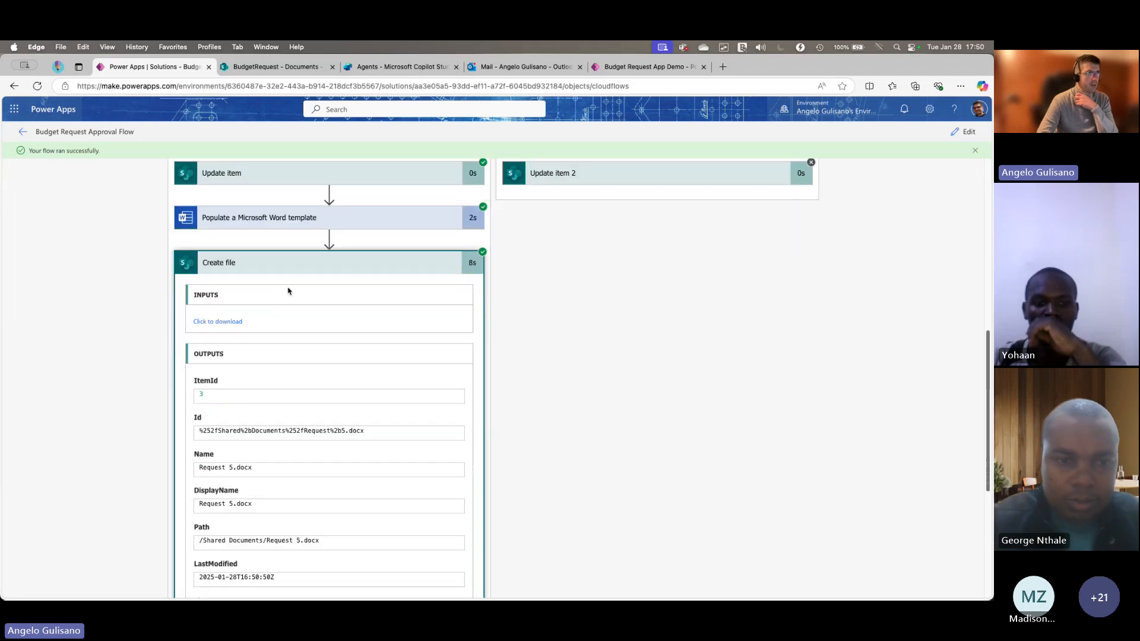
click(285, 260)
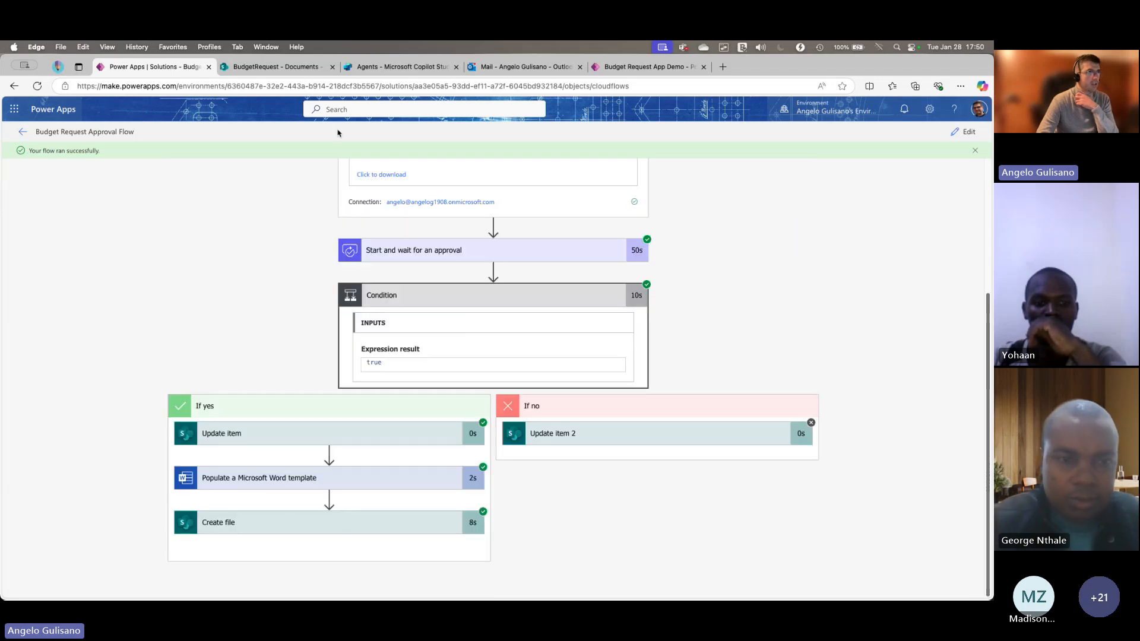
- Refresh the BudgetRequest document library in SharePoint, open Request 5.docx to review the populated fields, and close it
click(279, 66)
click(39, 86)
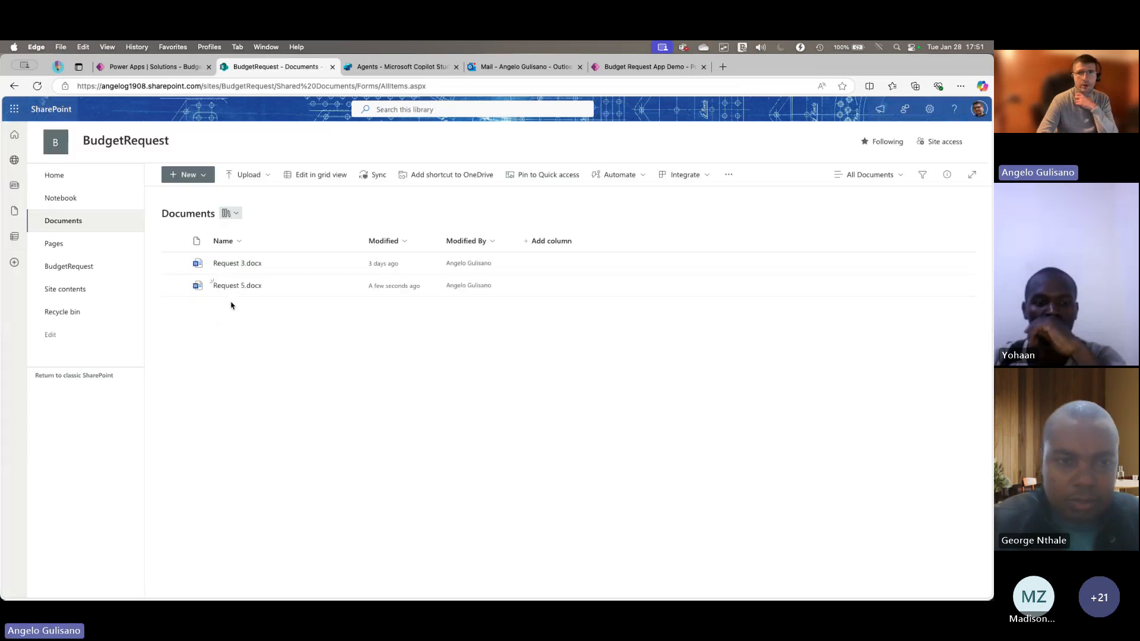
click(232, 287)
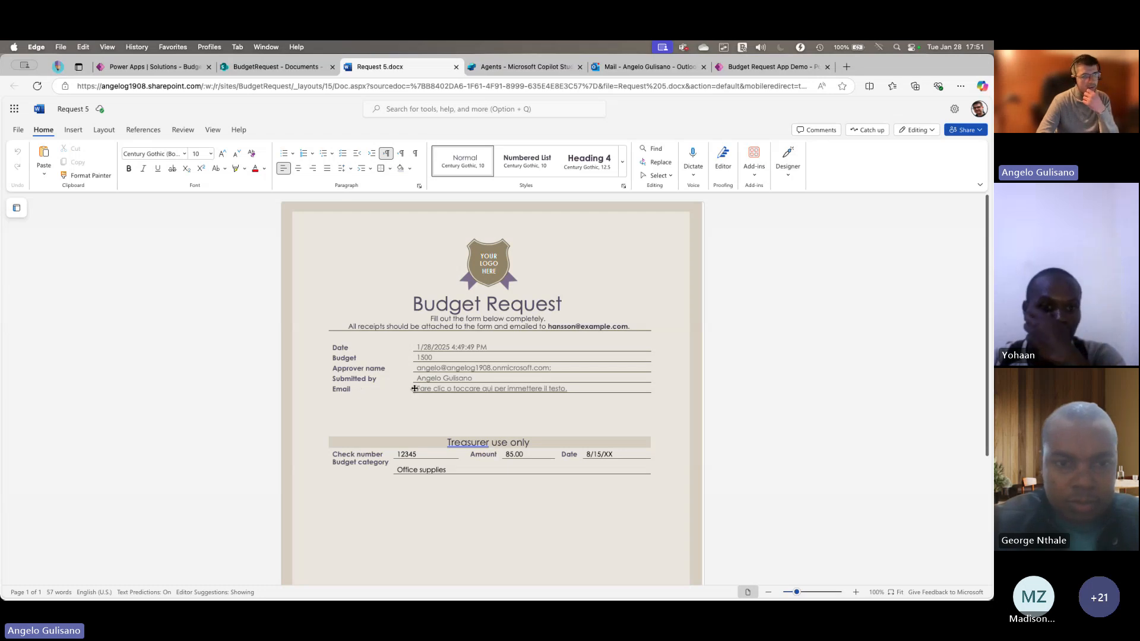
click(455, 67)
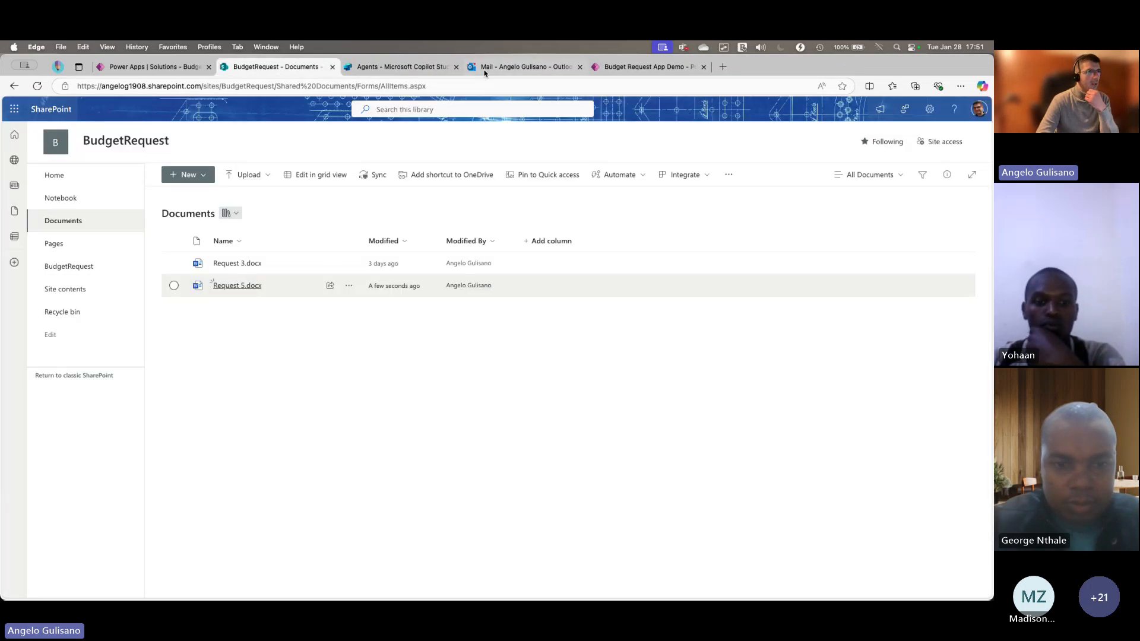
- Compare the new Budget Request for New Laptop e-mail with the already answered approval e-mail in Outlook
click(484, 68)
click(212, 233)
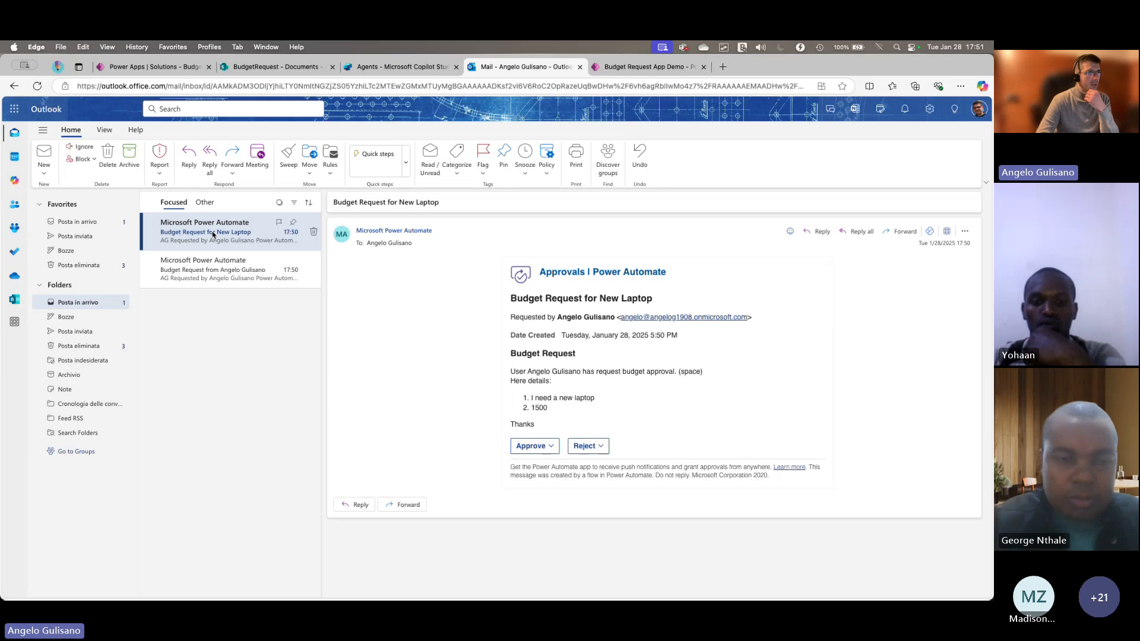
click(216, 268)
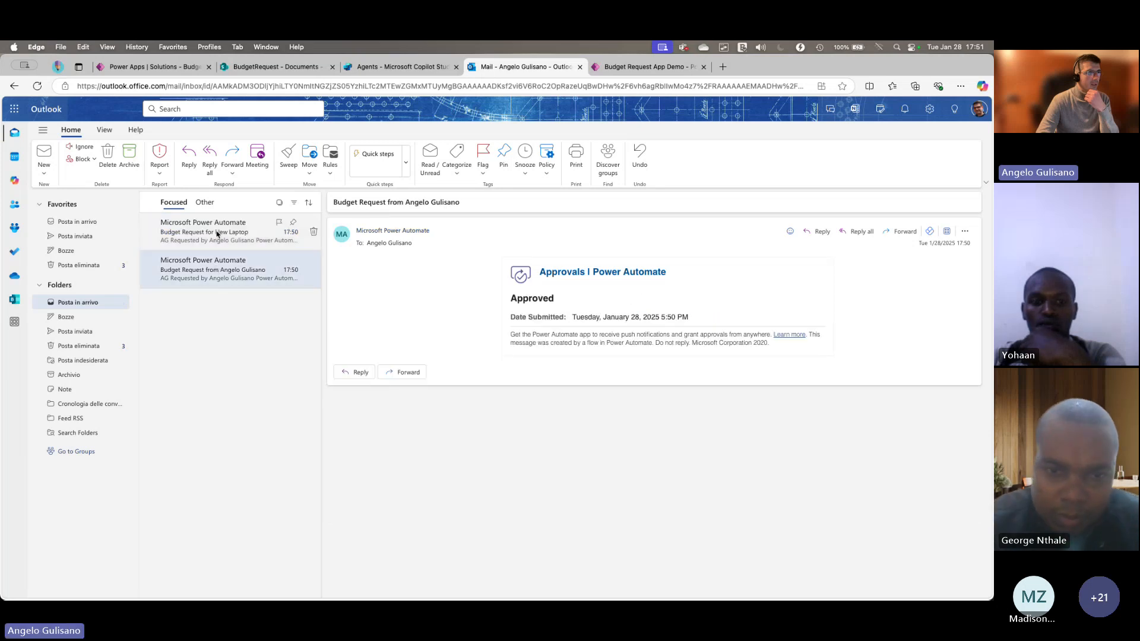
click(218, 234)
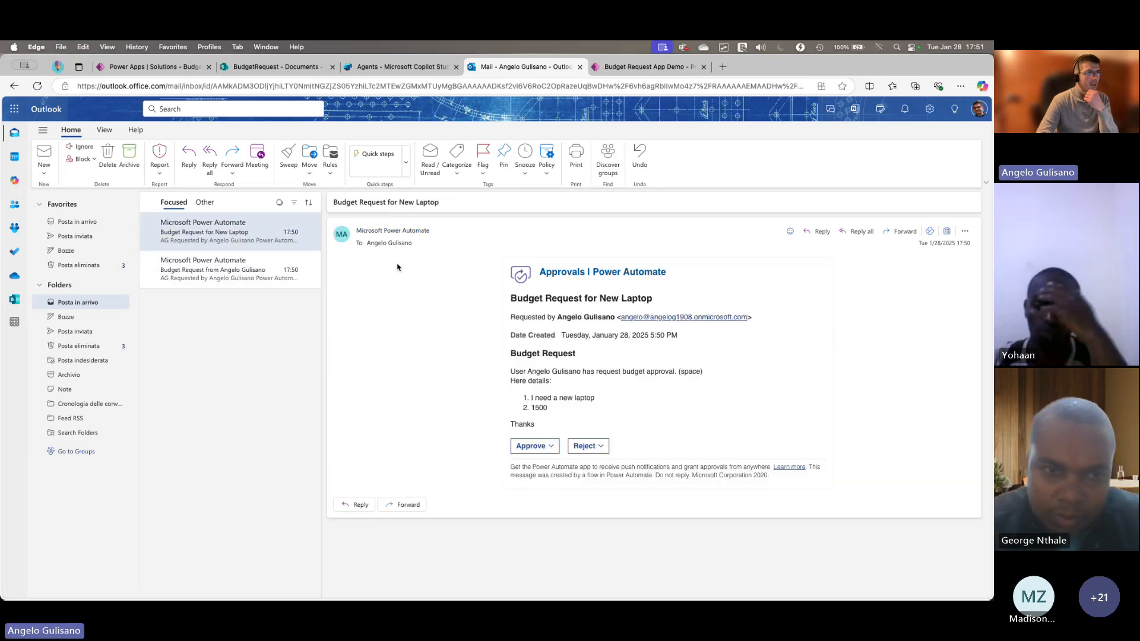
click(233, 262)
click(224, 234)
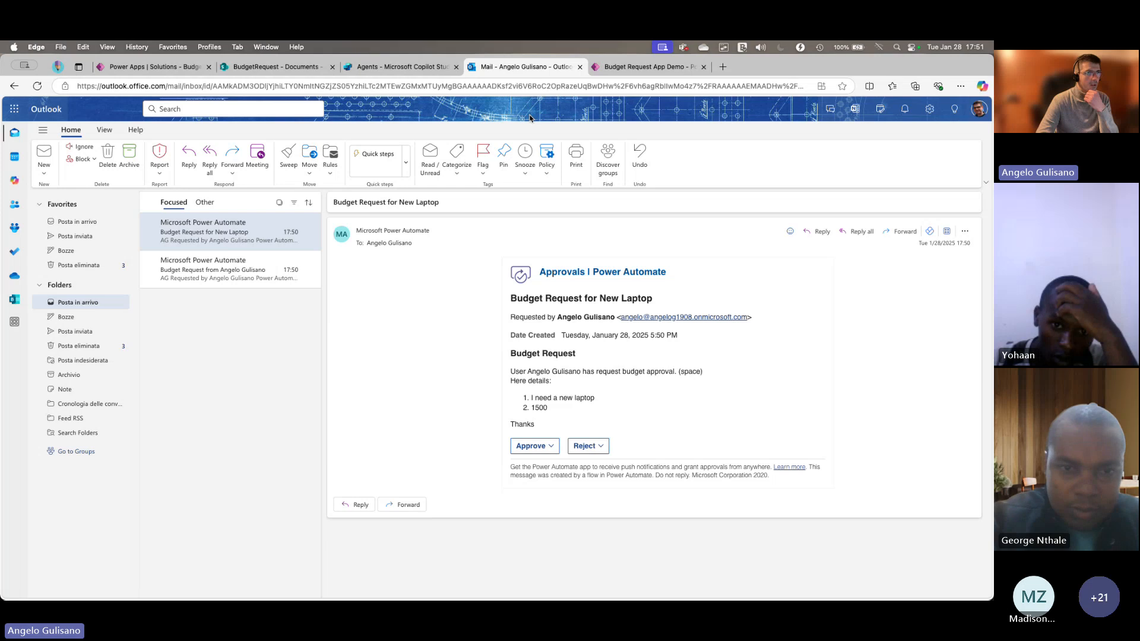
- Reload the Budget Request App and check the status of the latest New Laptop request
click(630, 67)
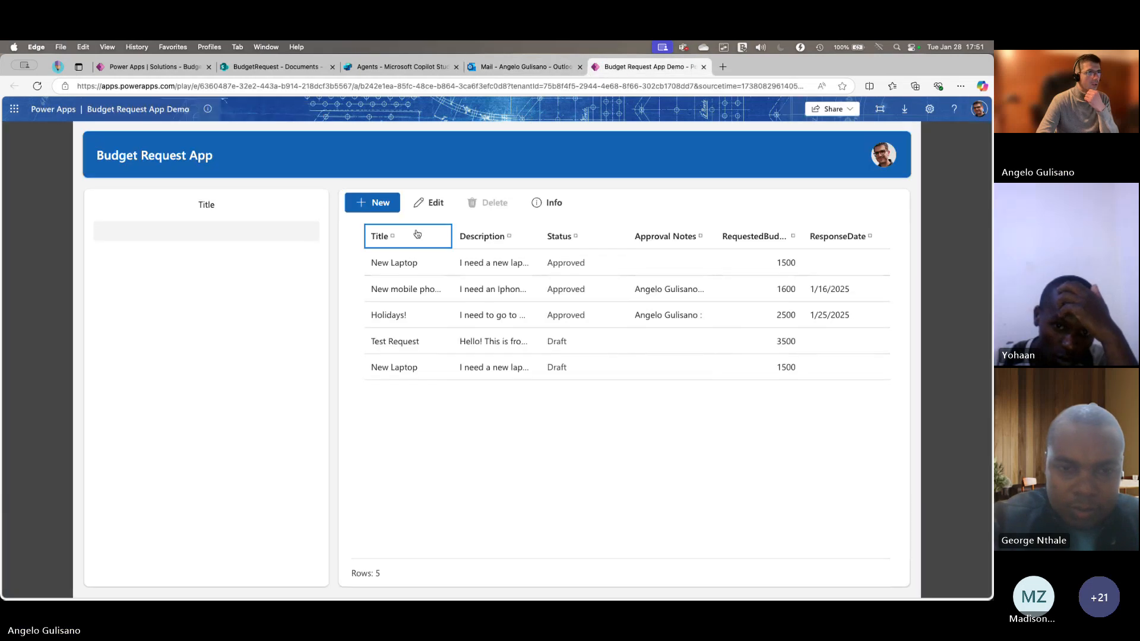
click(394, 367)
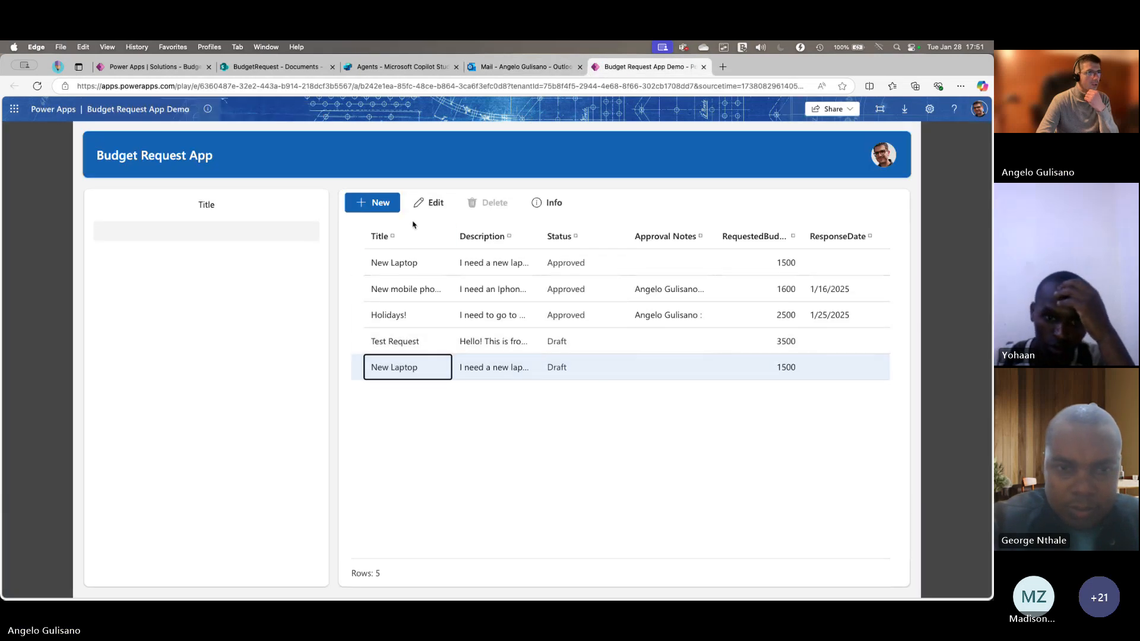
click(38, 86)
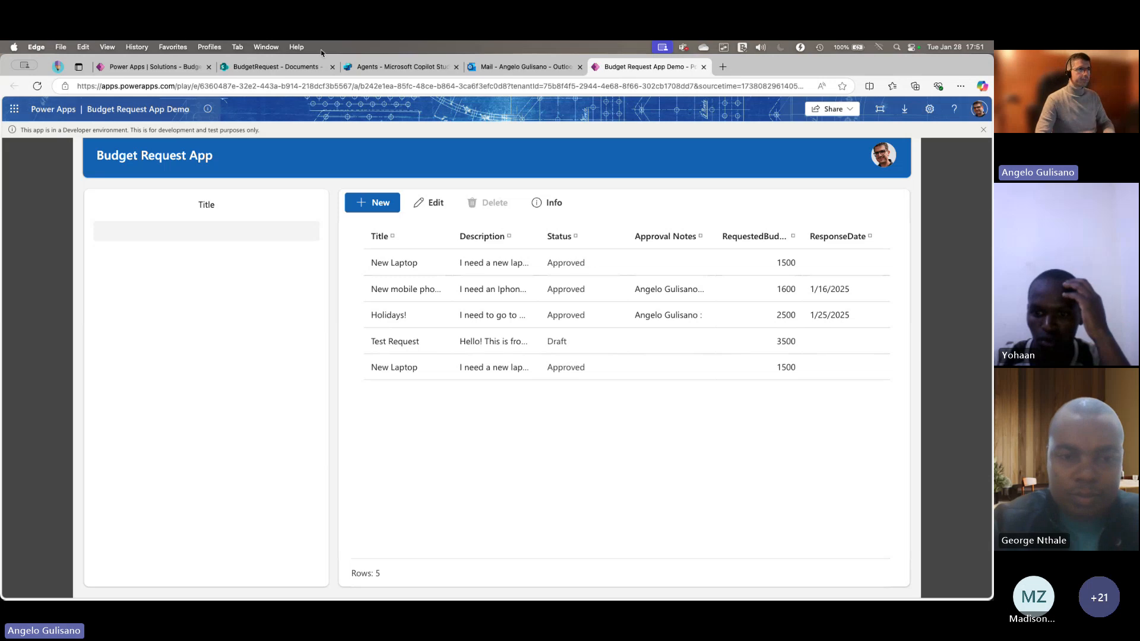
- Go back to the Budget Request Approval Flow run and collapse the details of its trigger and condition
click(165, 69)
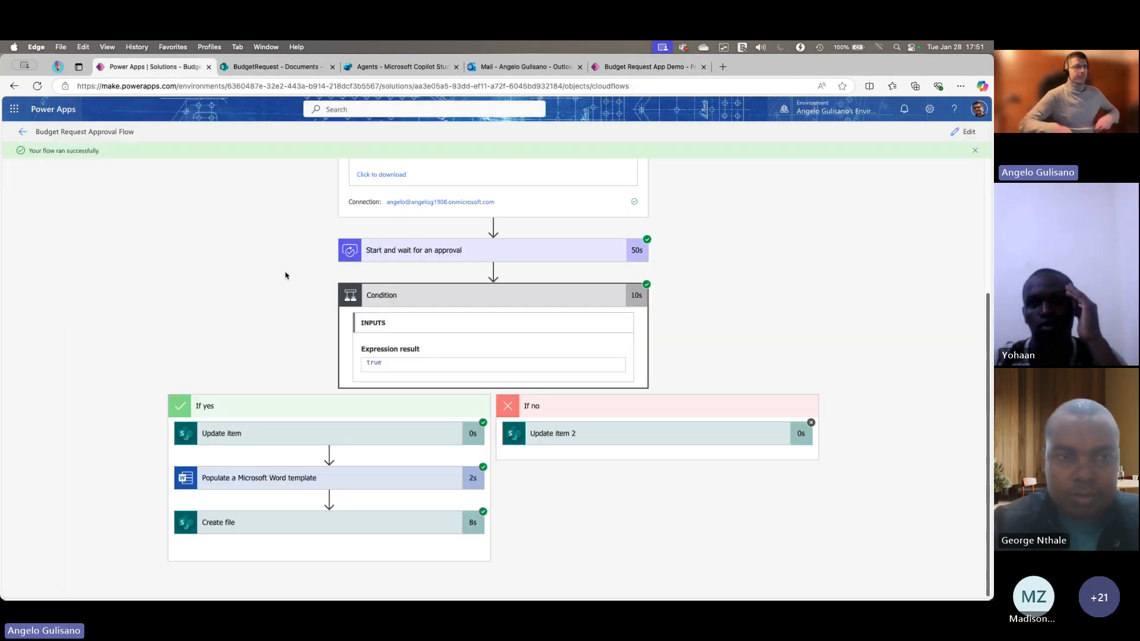
scroll(285, 275, up, 3)
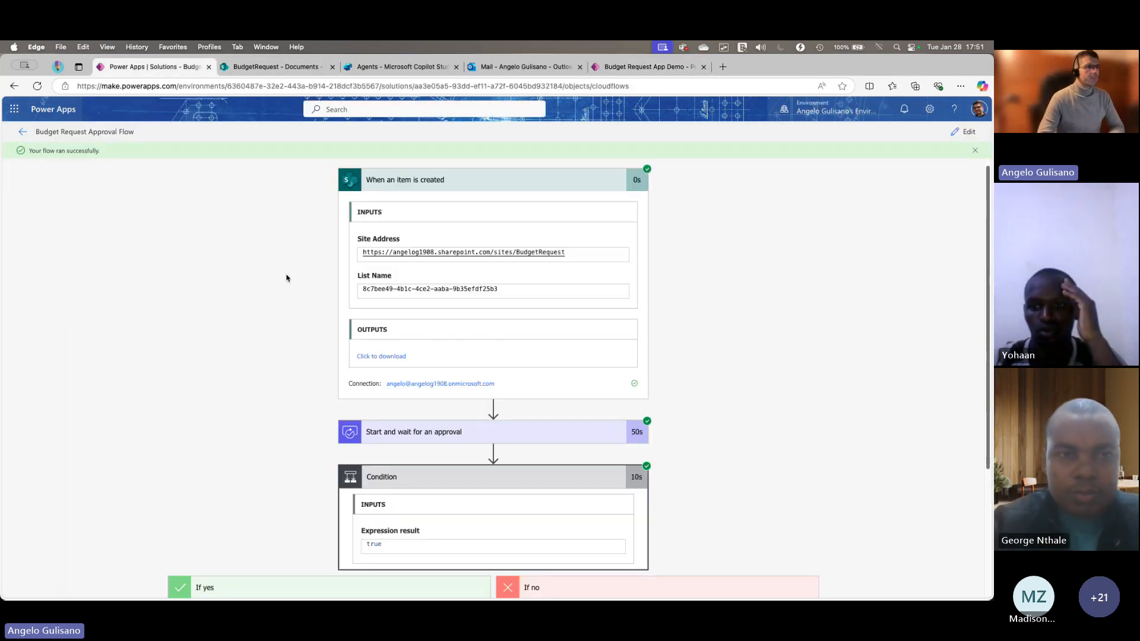
click(417, 194)
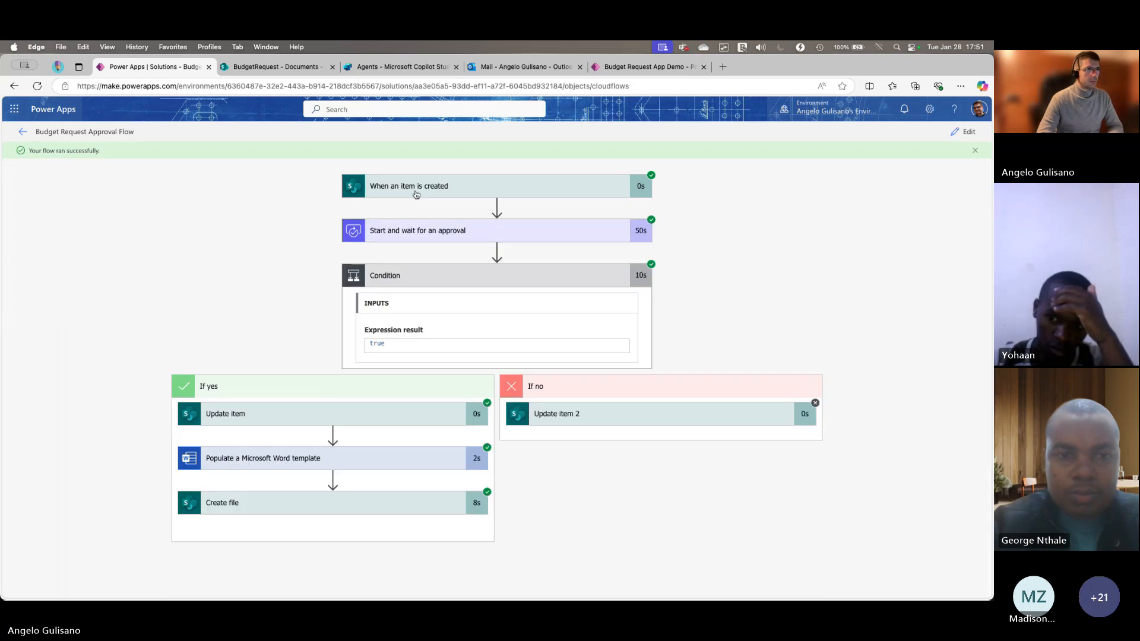
click(400, 277)
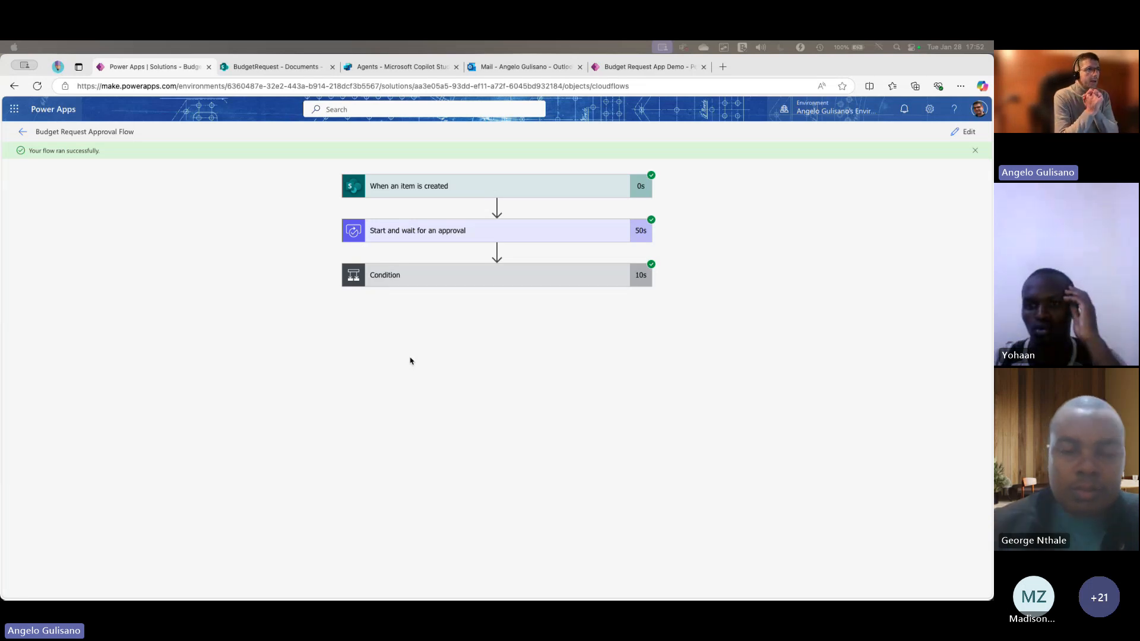
- Return to the BudgetRequest Demo solution's cloud flows and start a new agent in Copilot Studio from the solution
click(402, 67)
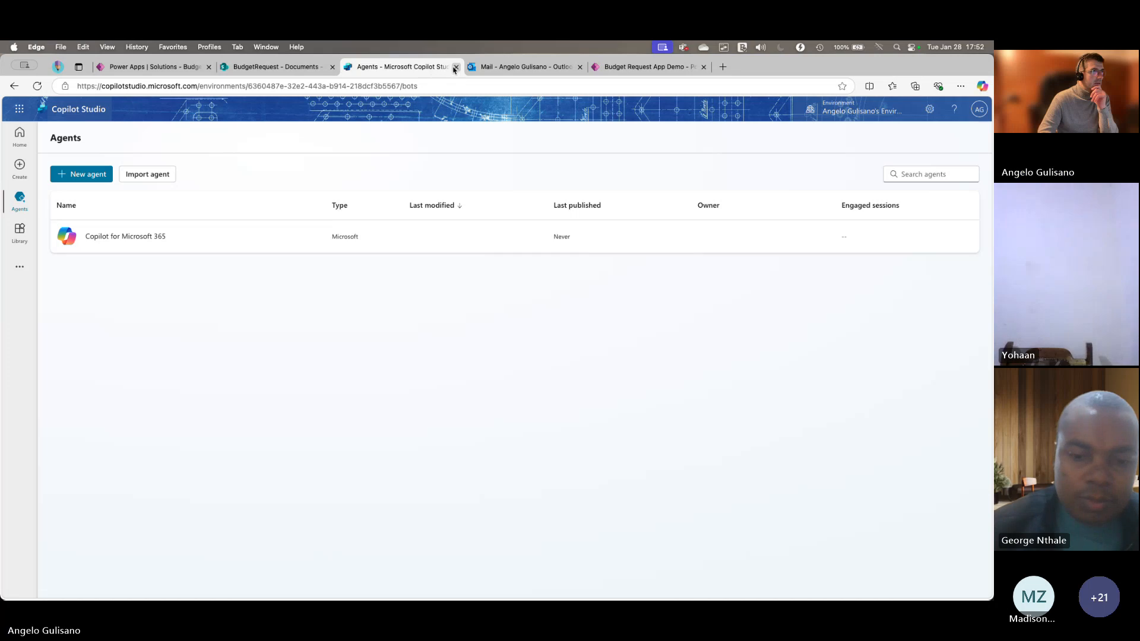
click(273, 67)
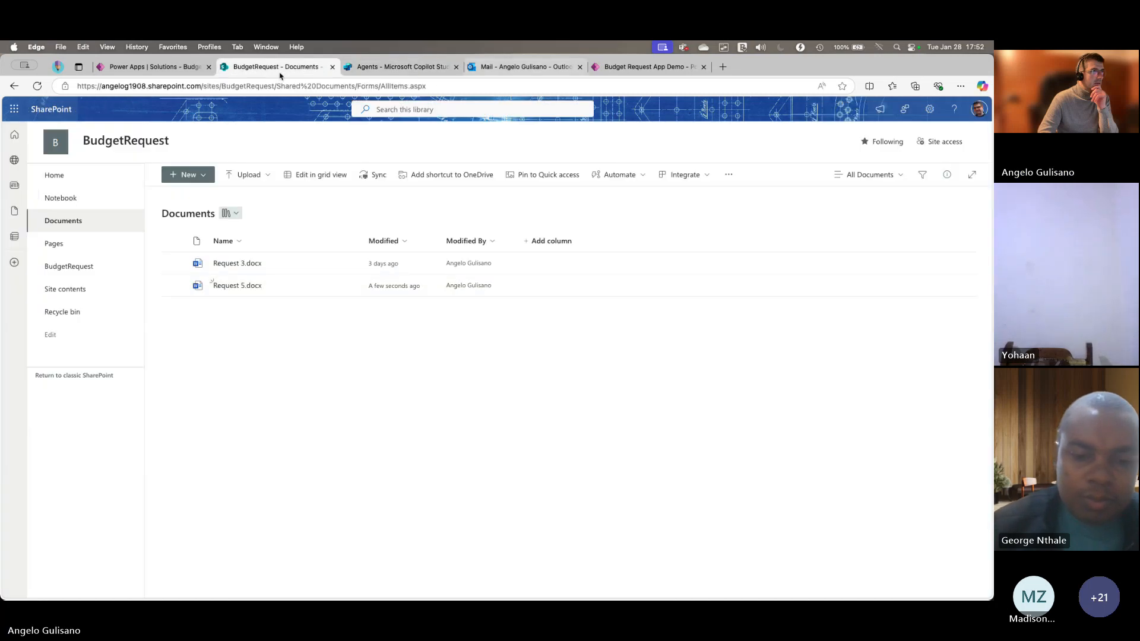
click(155, 69)
click(22, 137)
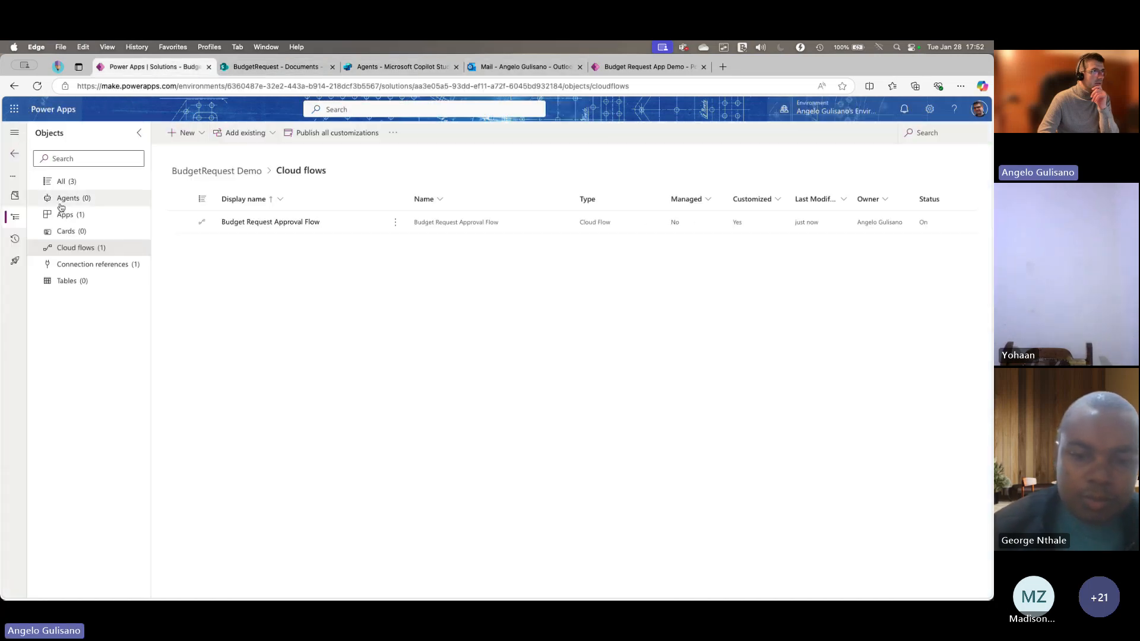
click(187, 133)
mouse_move(234, 153)
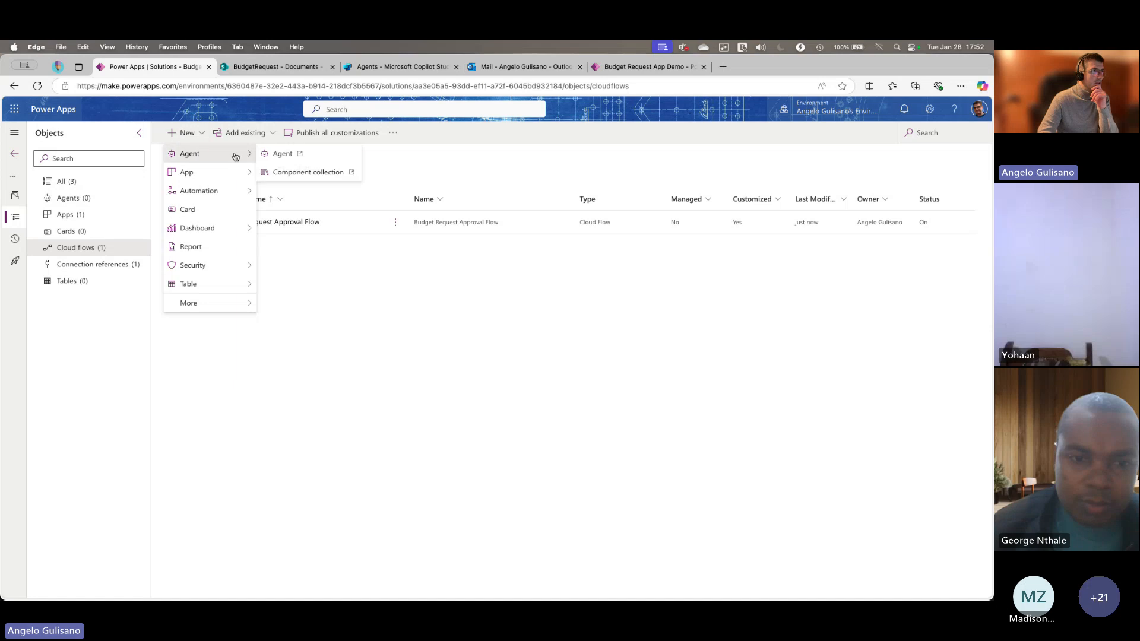
click(279, 153)
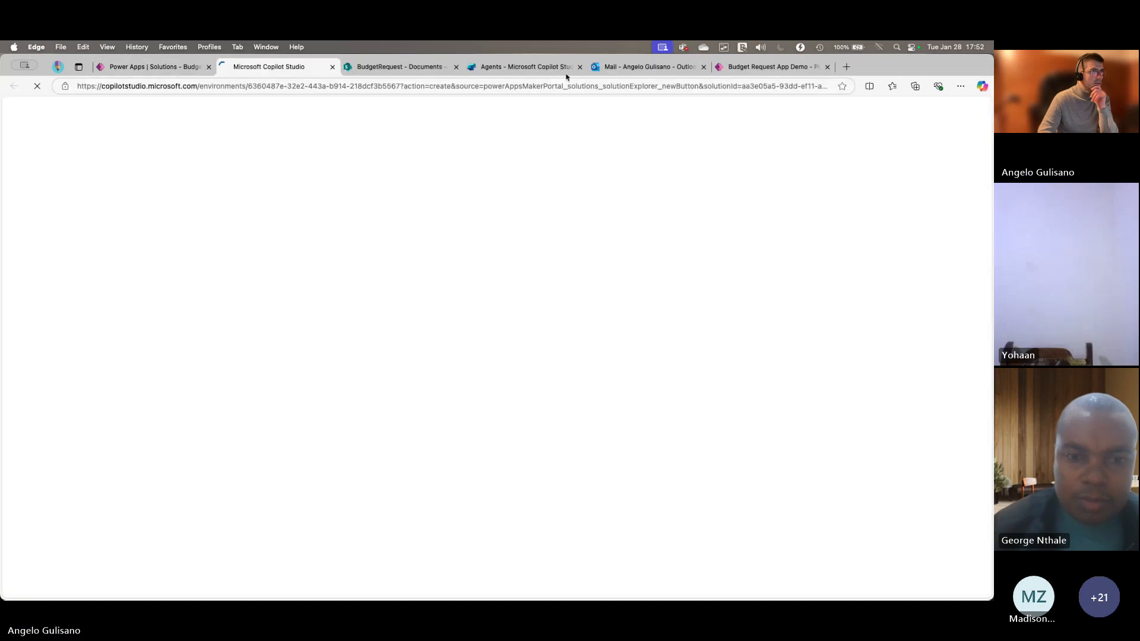
- Close the separate Copilot Studio Agents page and name the new agent "Budget Approval Agent"
click(580, 66)
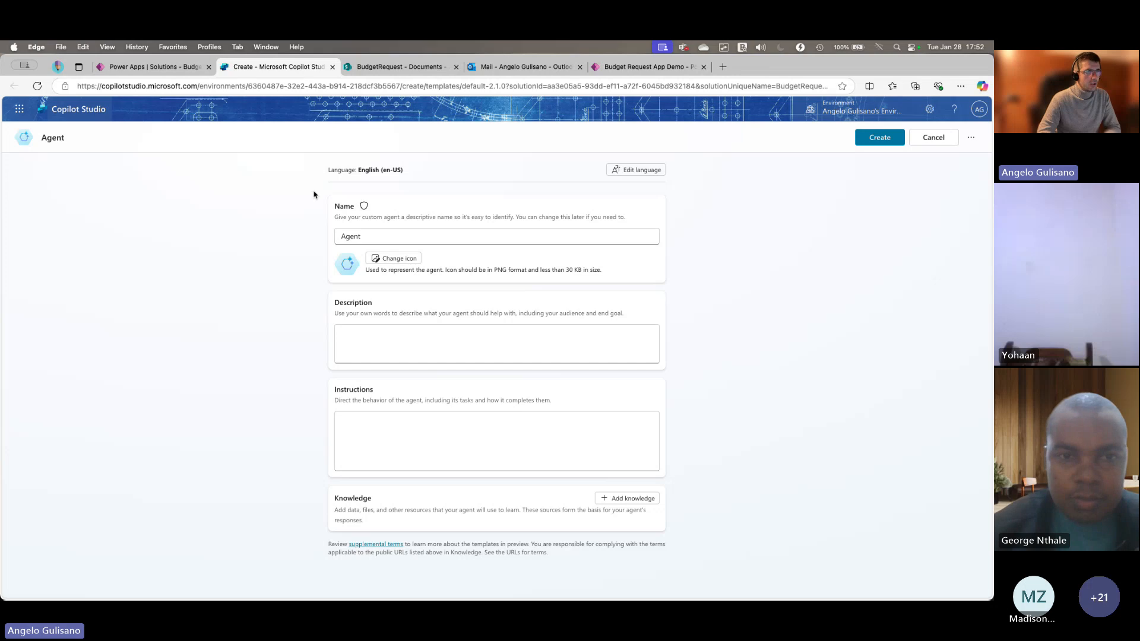
click(338, 237)
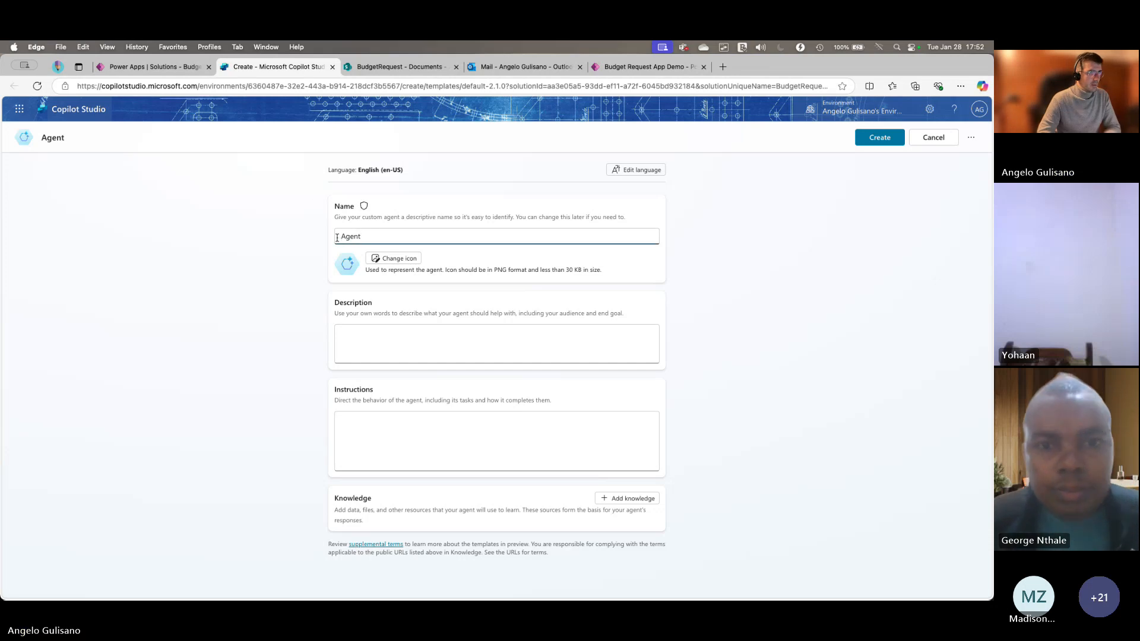
text(Bu)
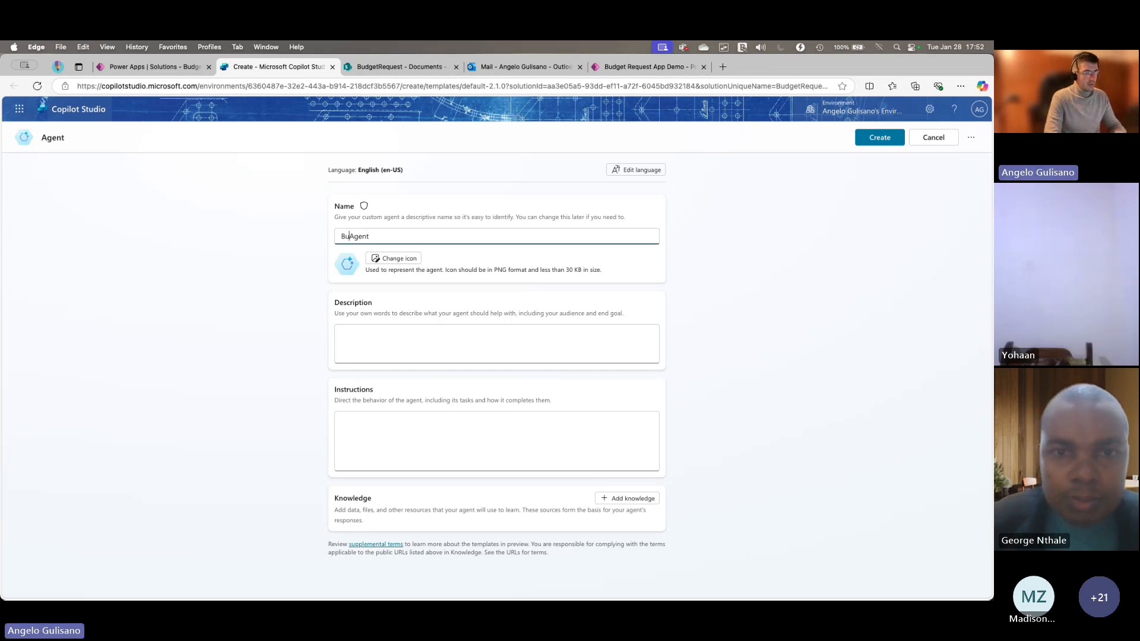
text(dget Approval)
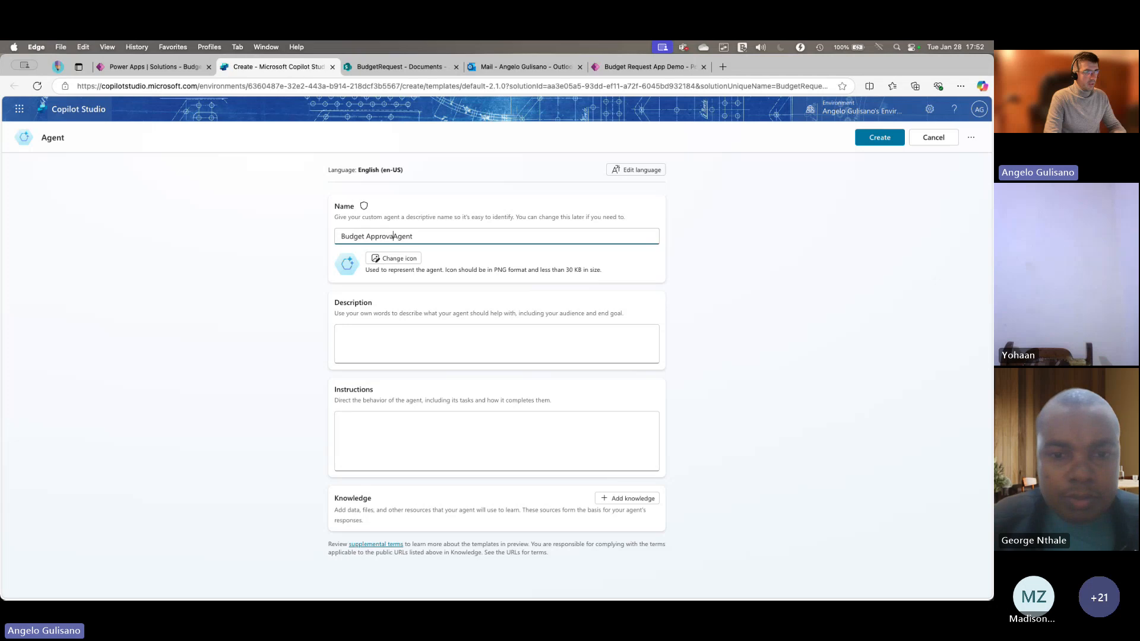
click(250, 296)
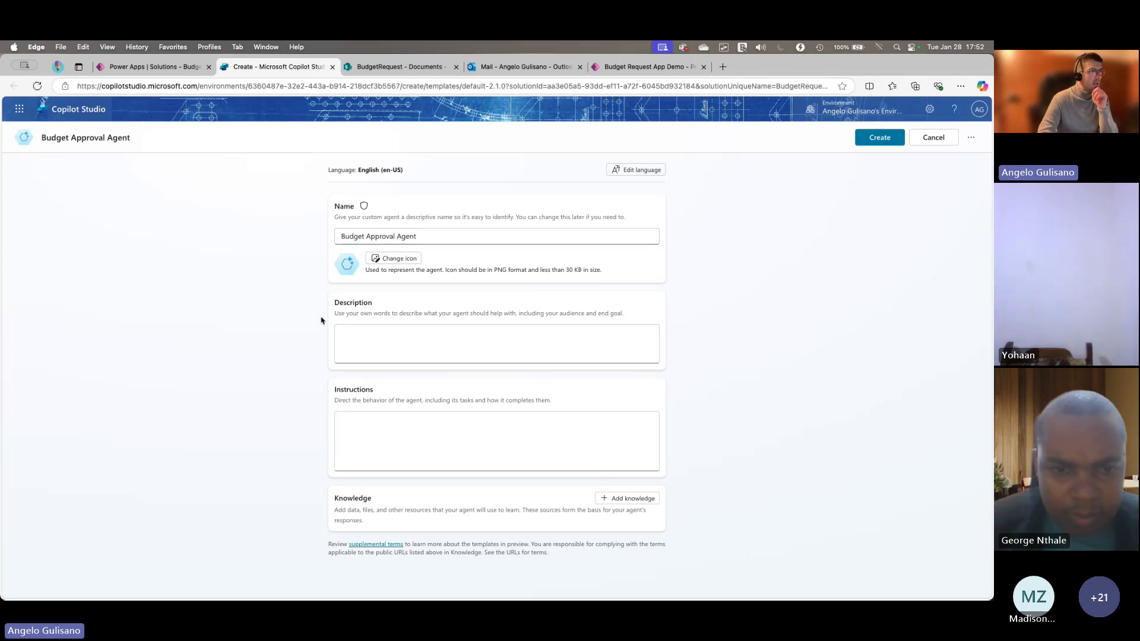
- Enter the description "You are friendly bot who help users to find informations regarding their budget request stored in SharePoint."
click(382, 349)
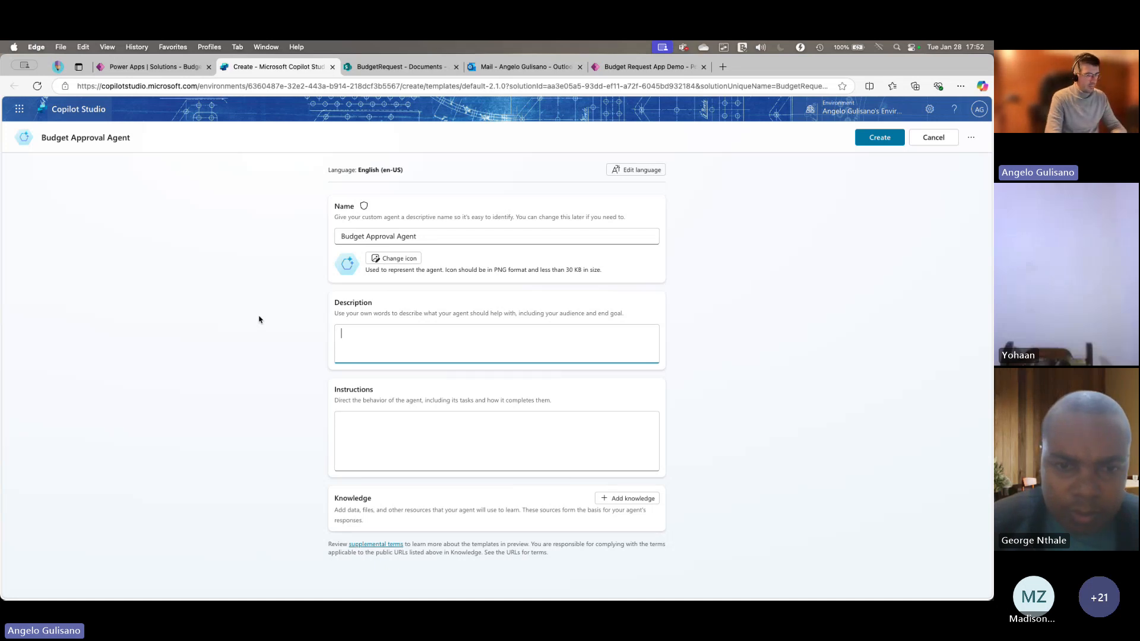
text(You are friendly bo)
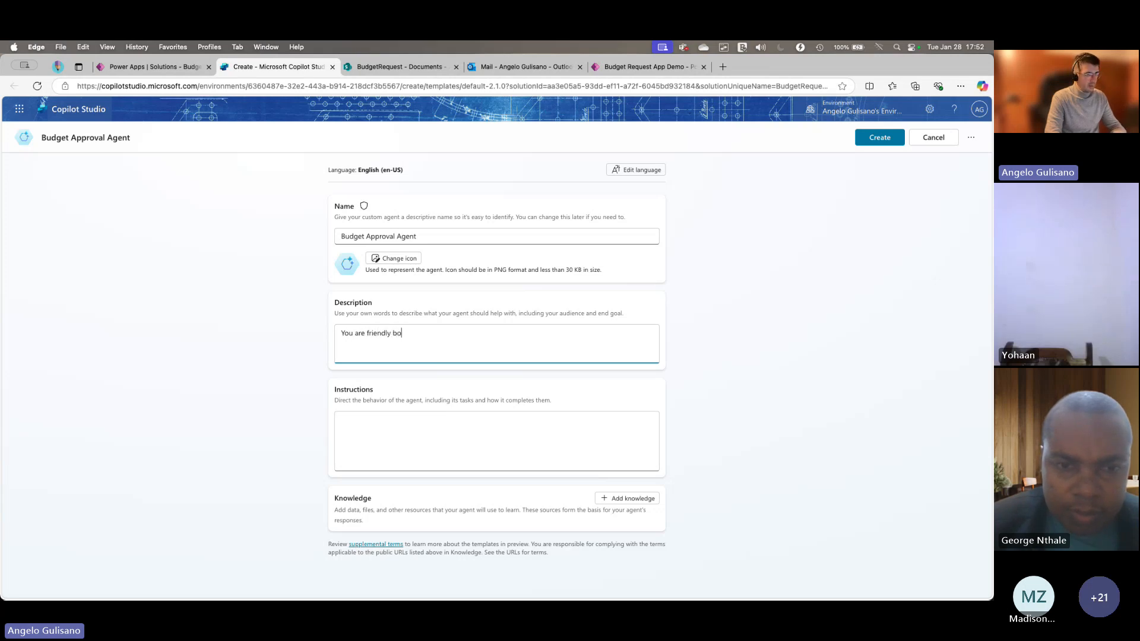
text(t who)
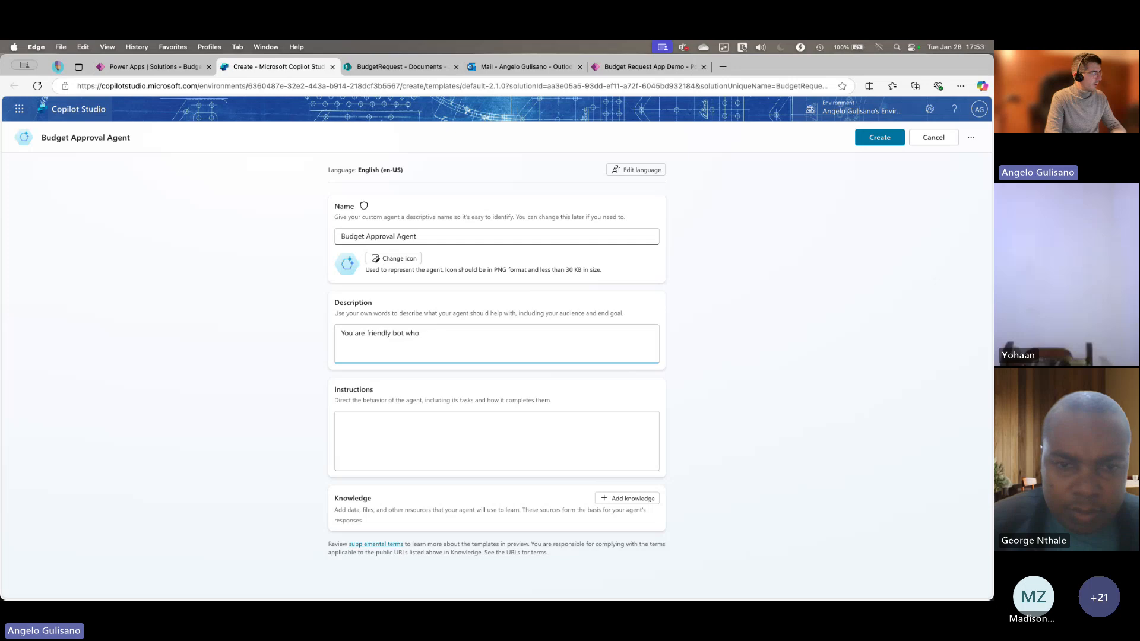
text( hel)
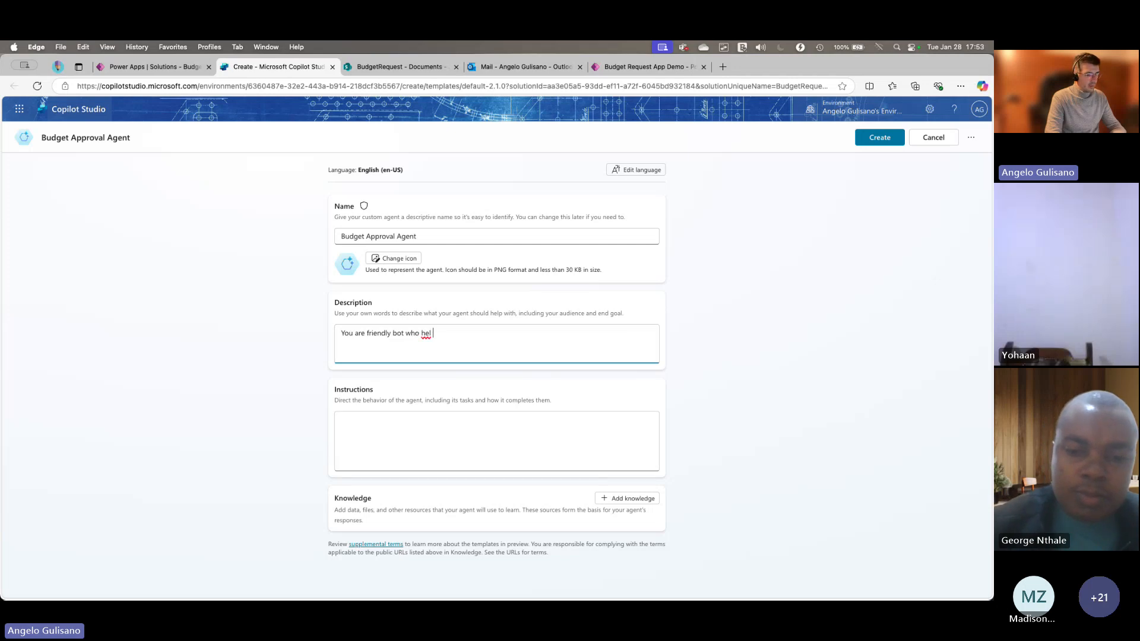
text(p users)
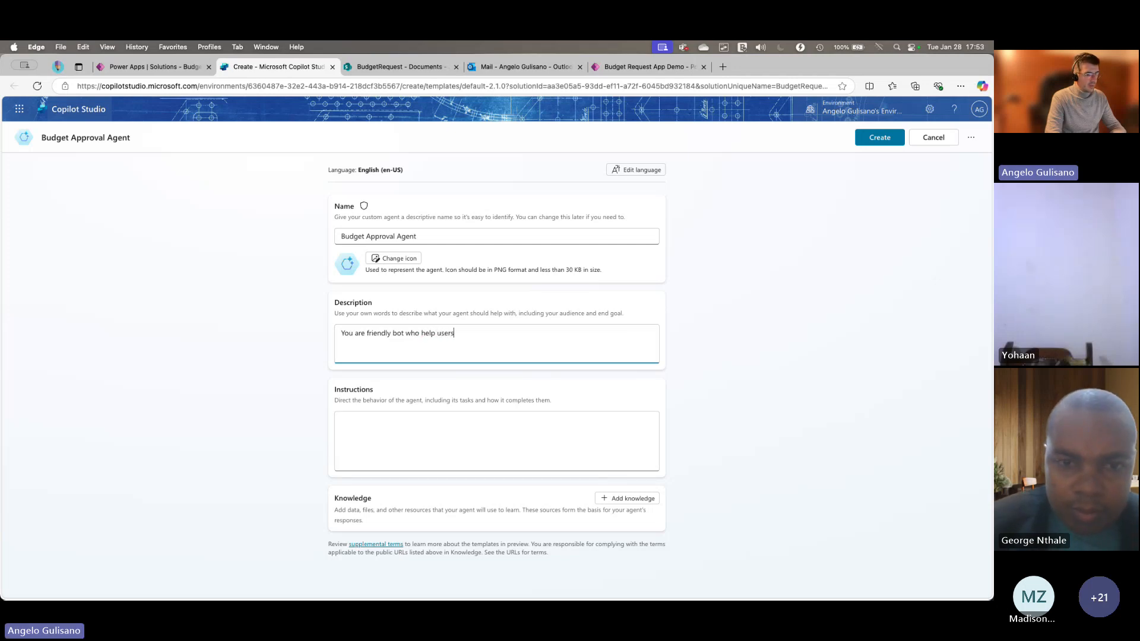
text( to find in)
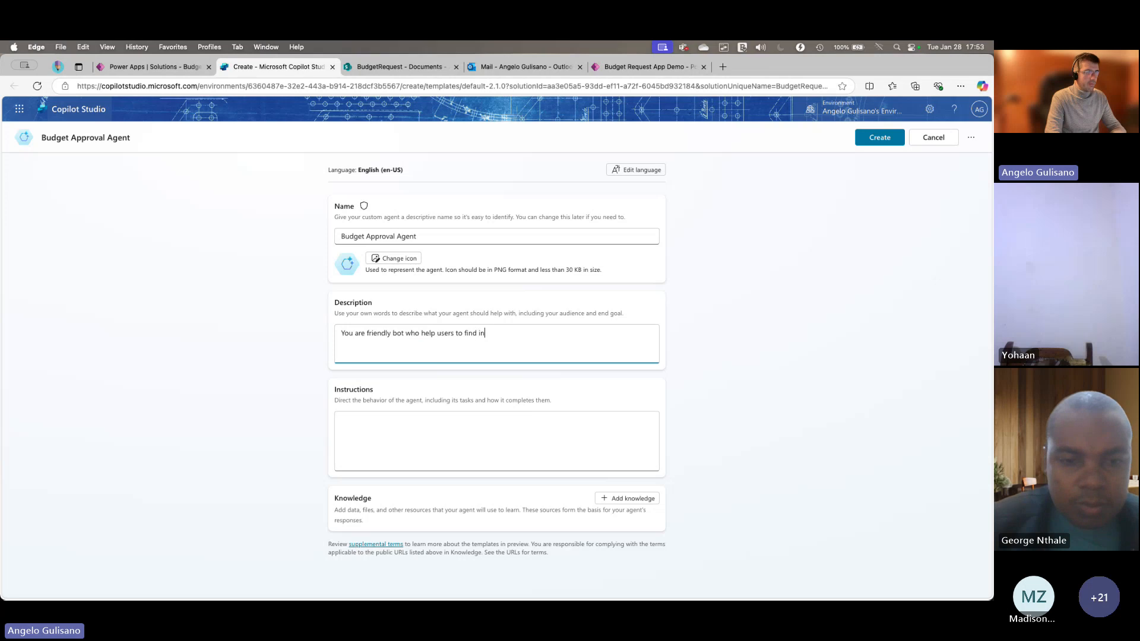
text(formations)
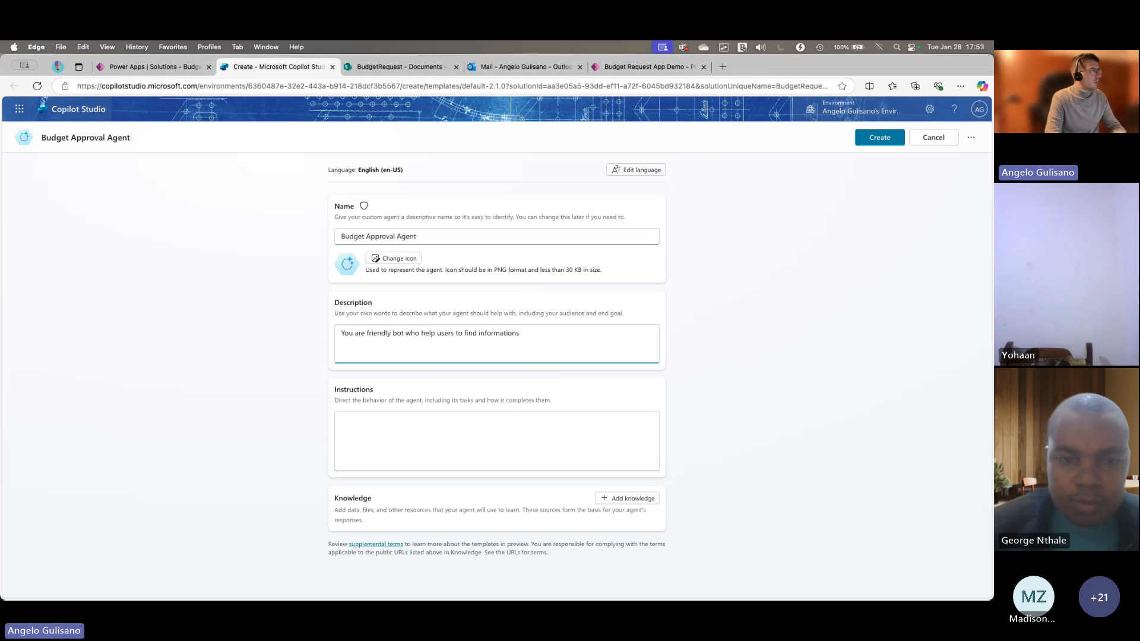
text( regardin)
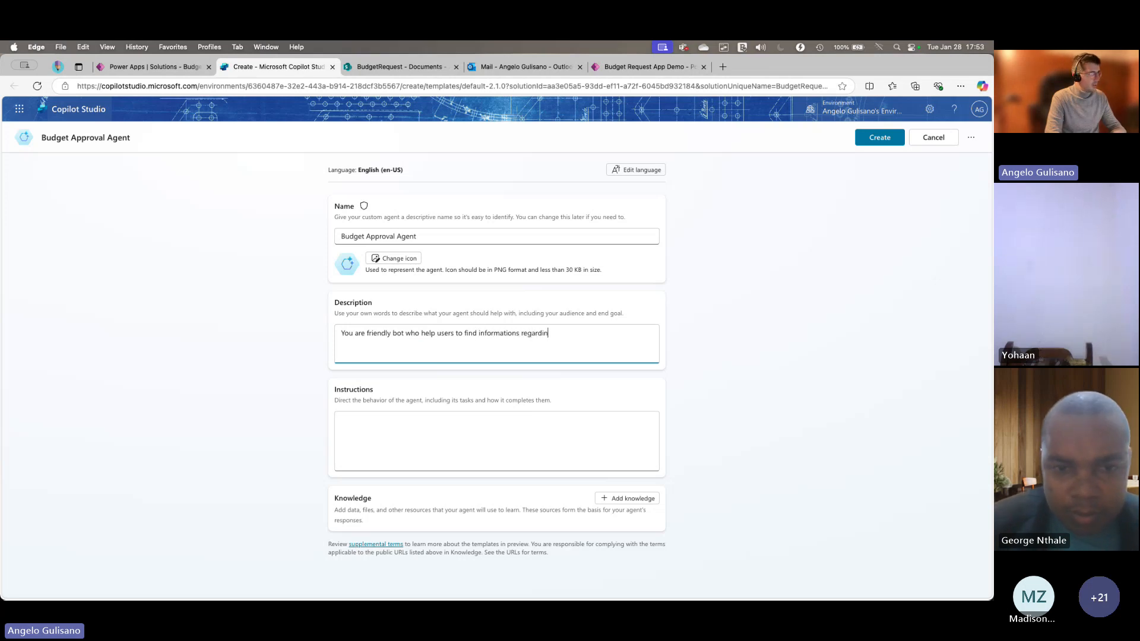
text(g th)
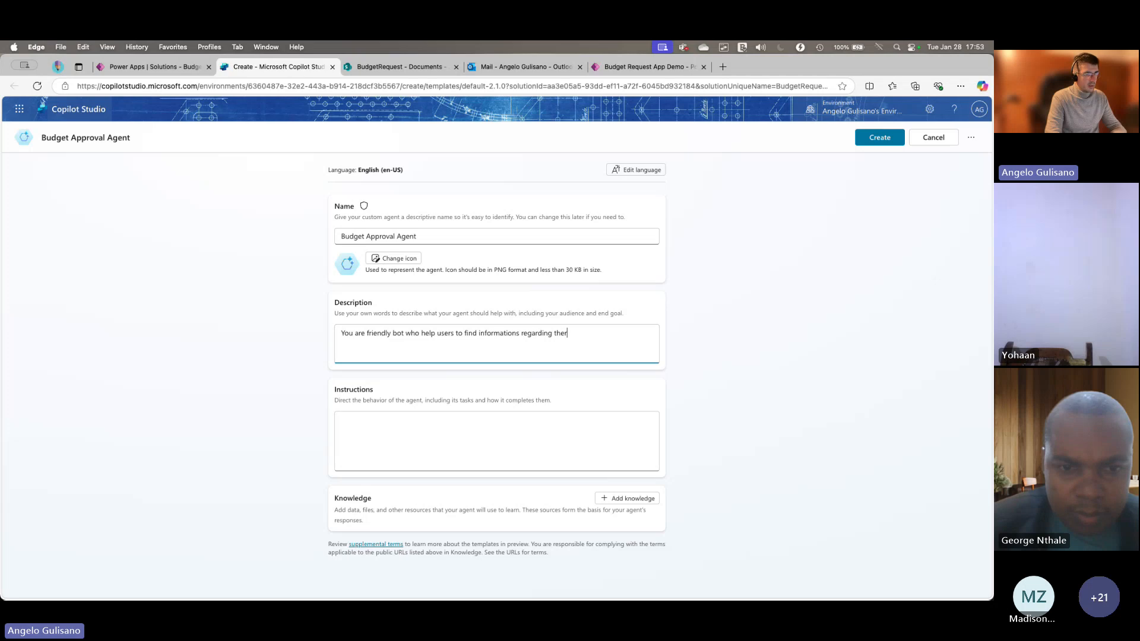
text(ery)
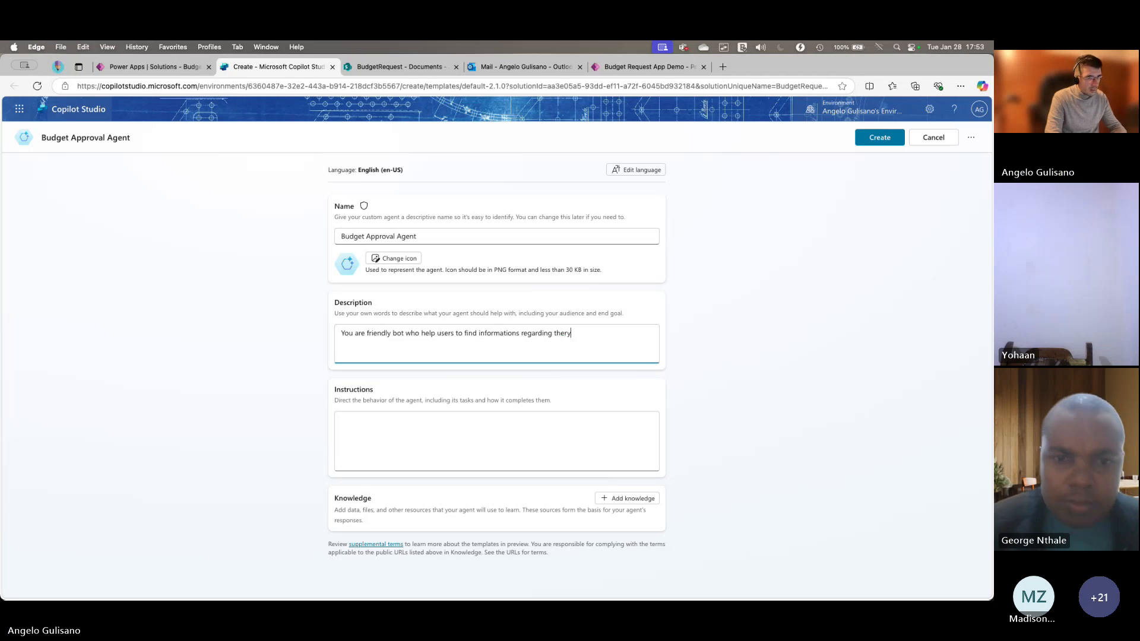
text(ir)
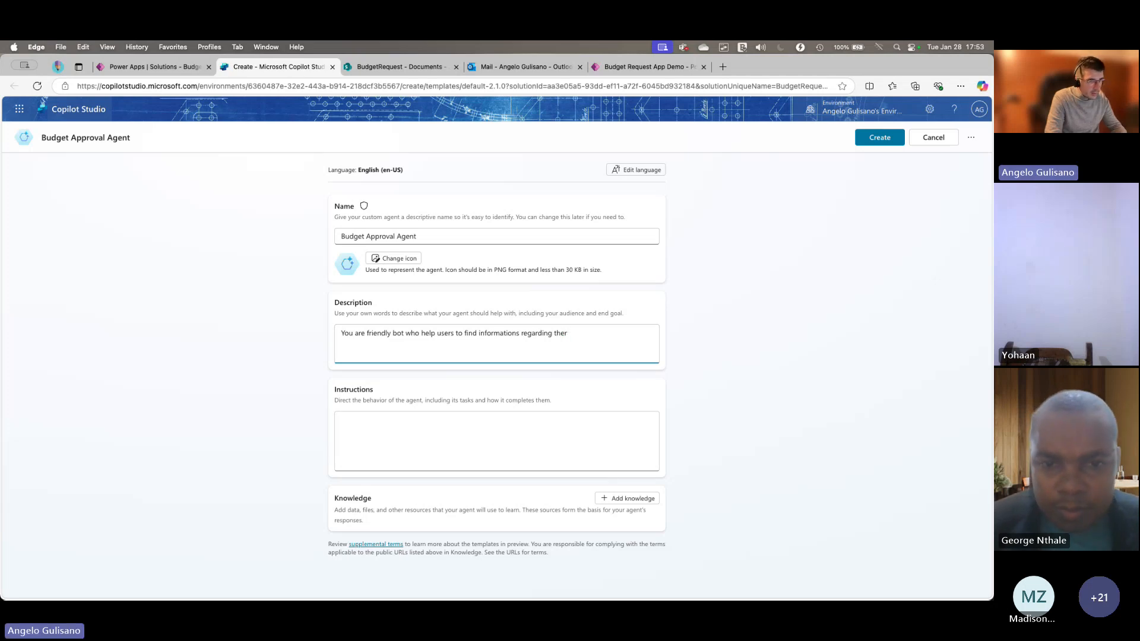
text(ir budget requeste)
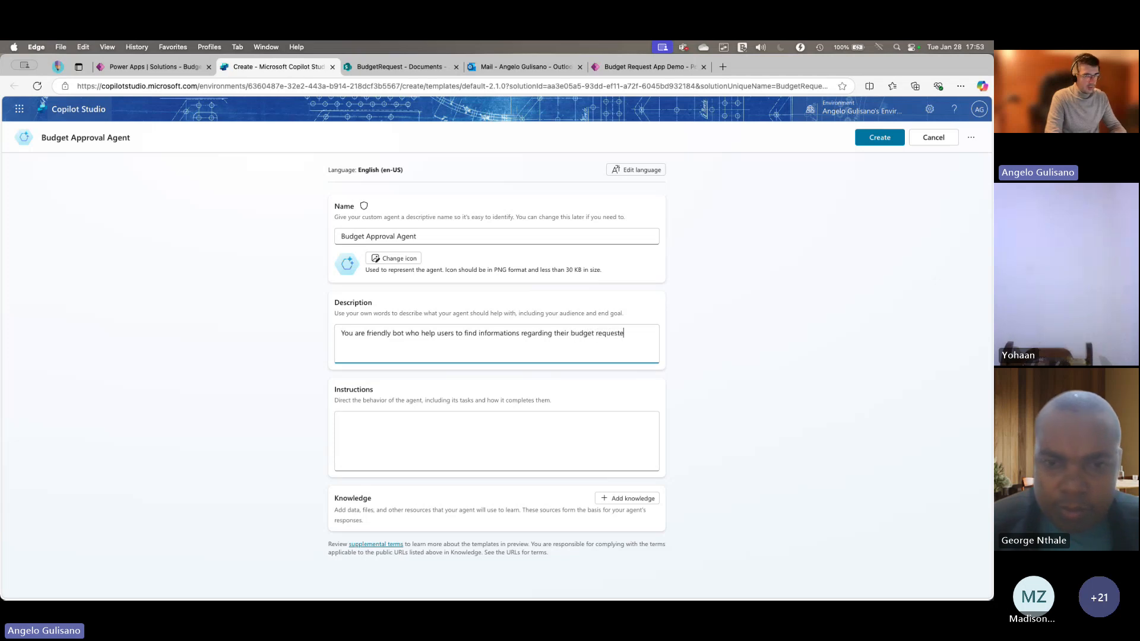
key(BackSpace)
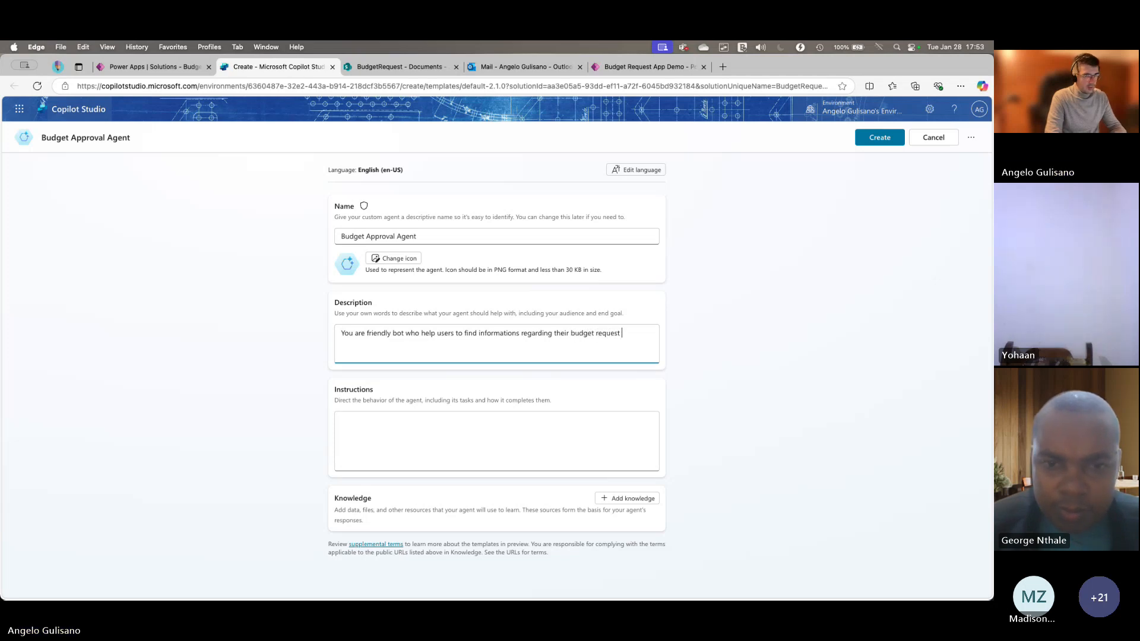
text(stored in Shar)
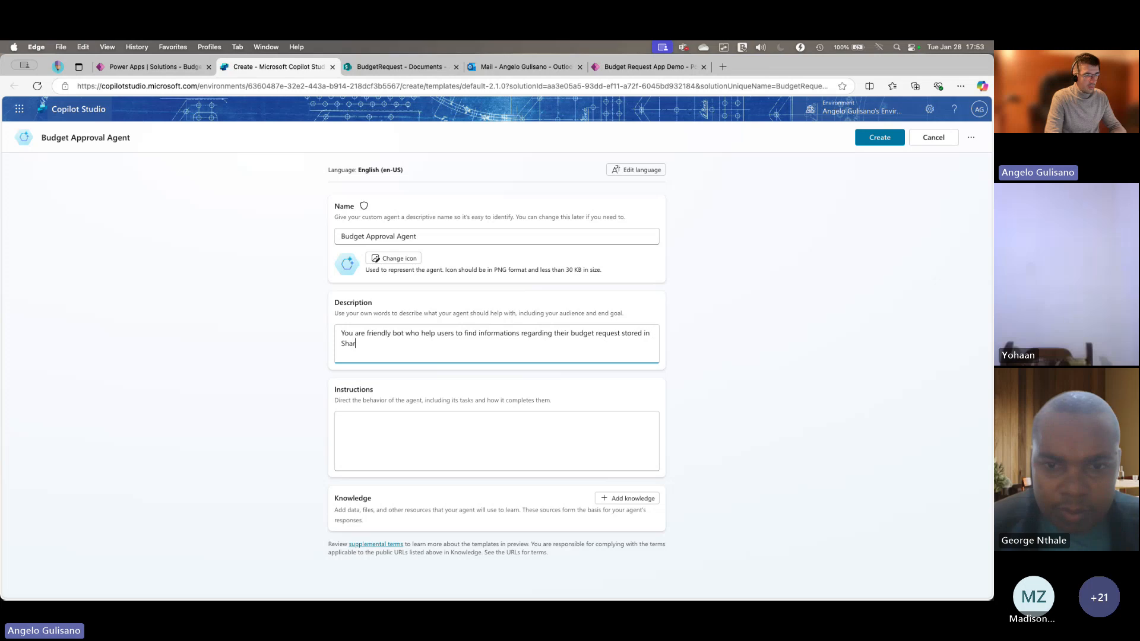
text(ePoint.)
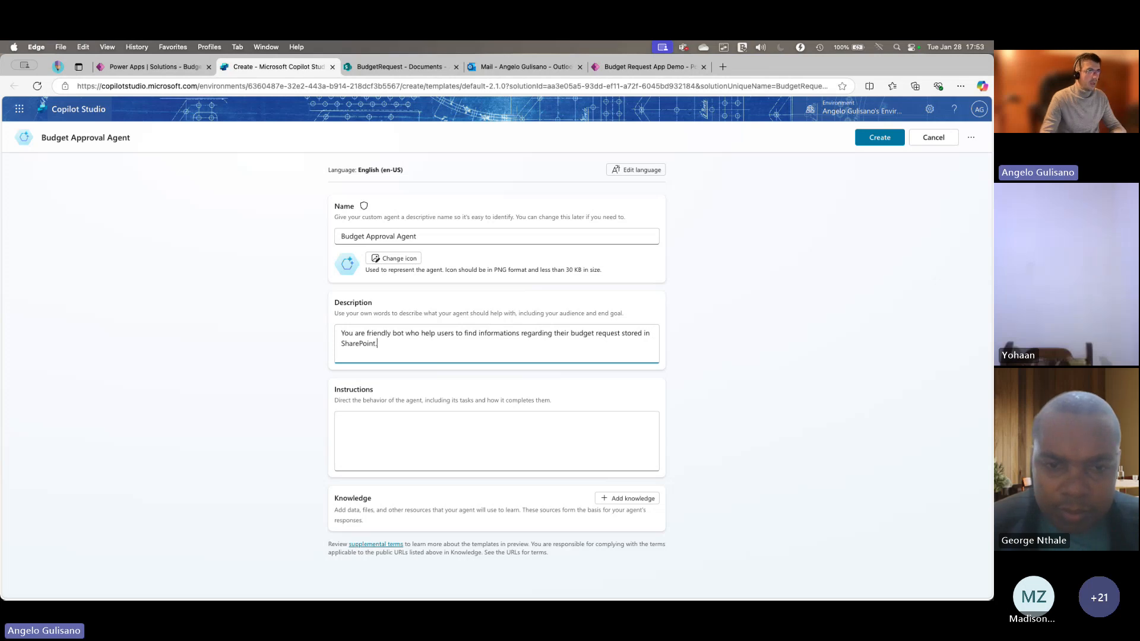
click(225, 291)
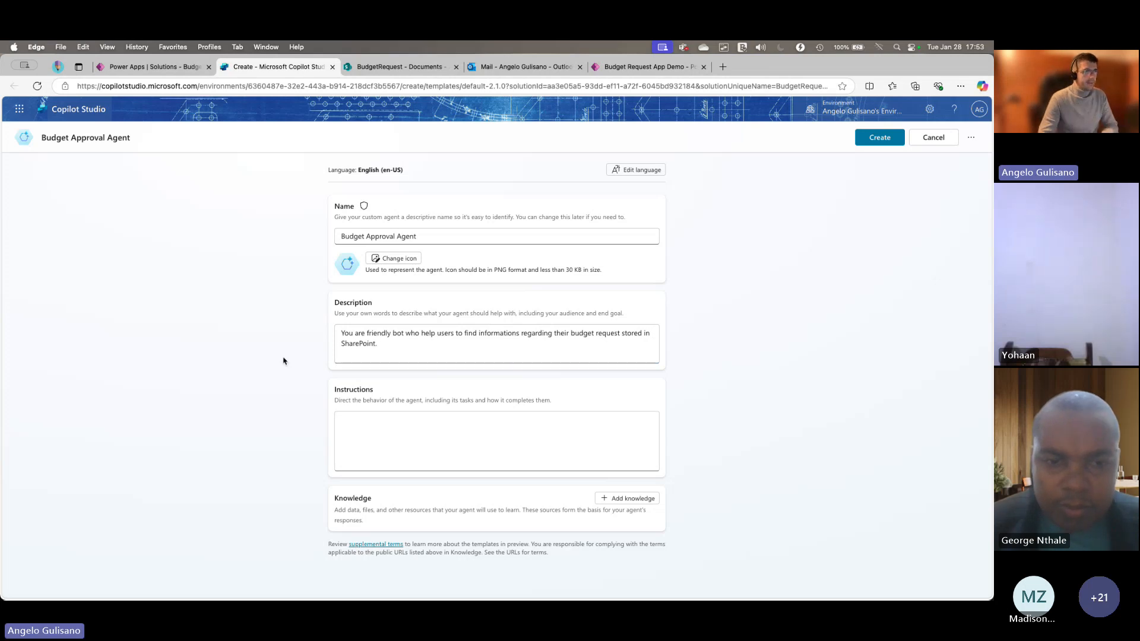
- Begin the agent's instructions with "Give informations about budget request document stored in SharePoint."
click(355, 440)
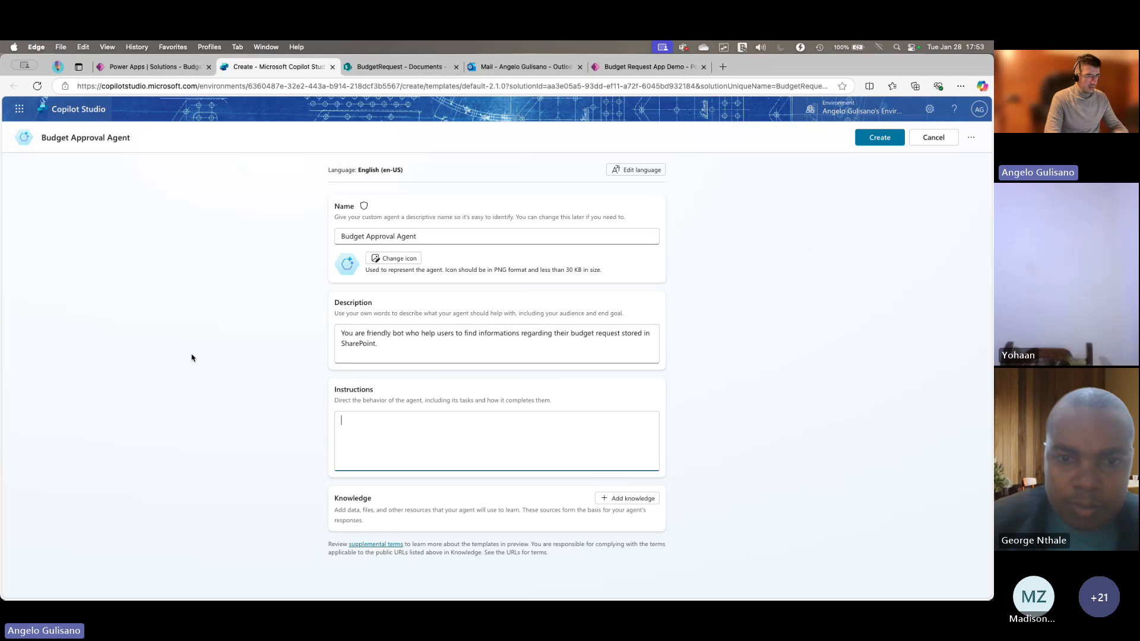
text(Give)
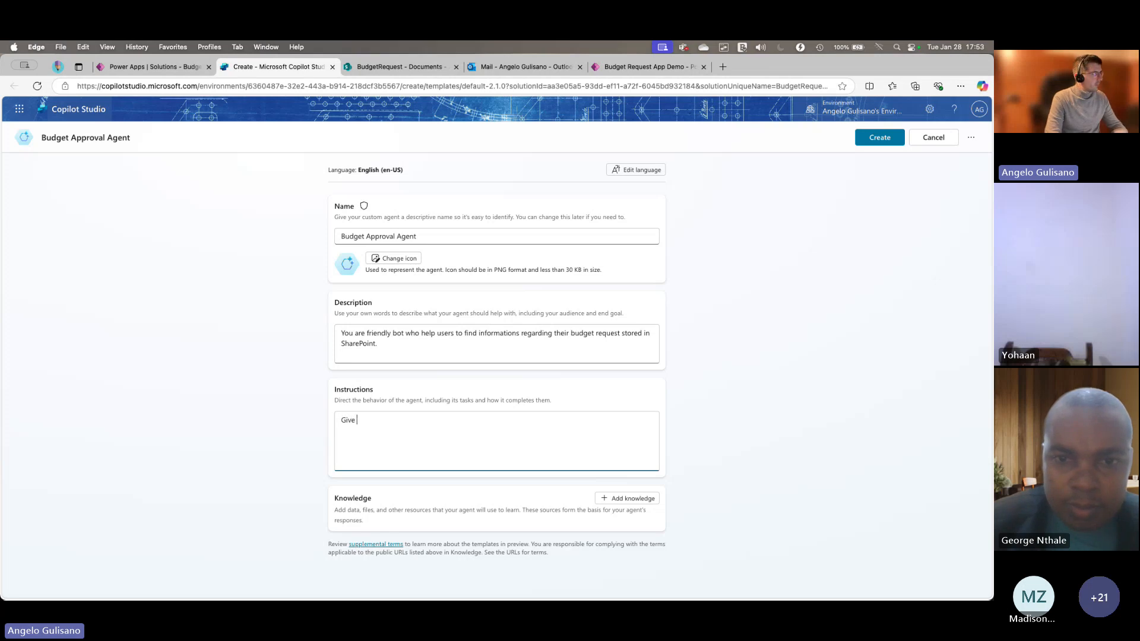
text( informations about bud)
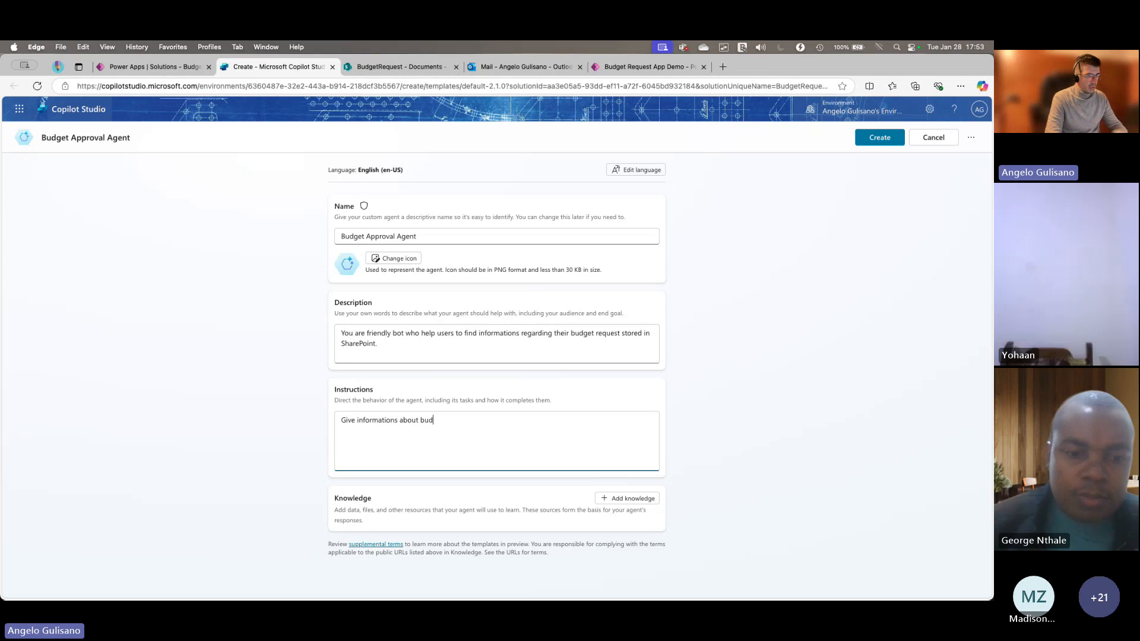
text(get request document sto)
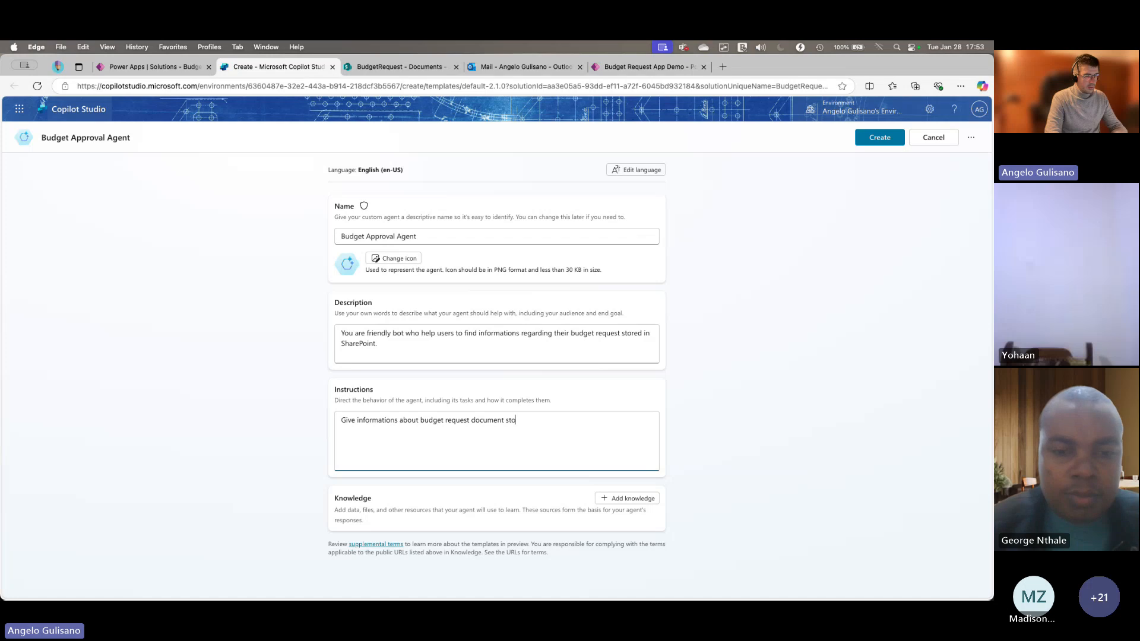
text(red in ShareP)
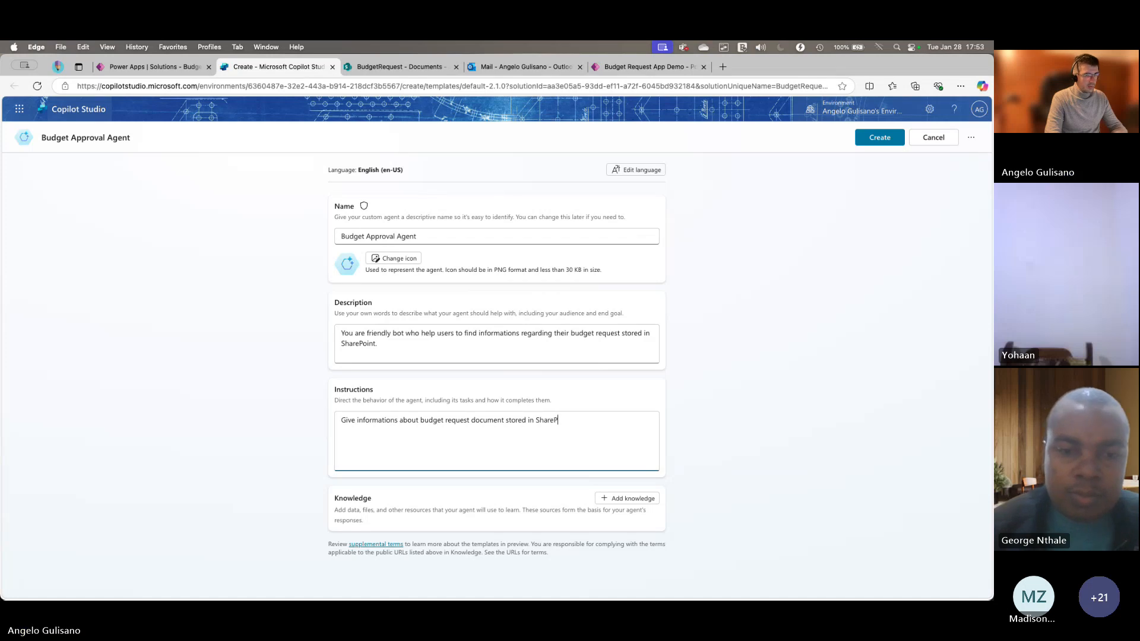
text(oint. )
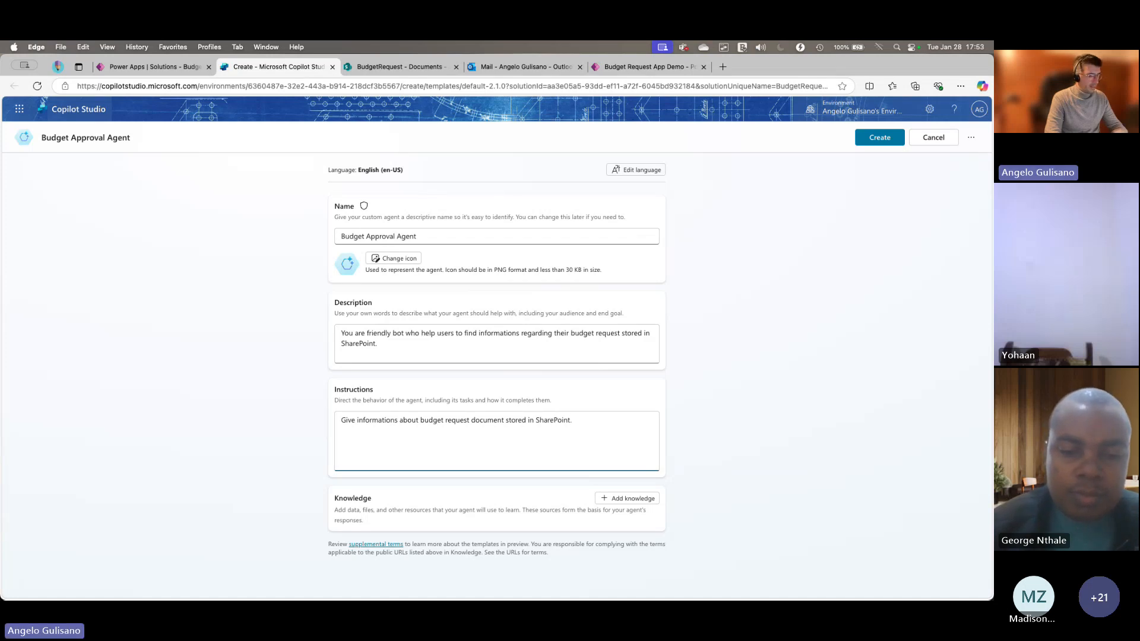
- Add the instruction "Provide these informations if you found them:" followed by a blank line and the lines Title, Request budget and Approver name
text(Provide thes)
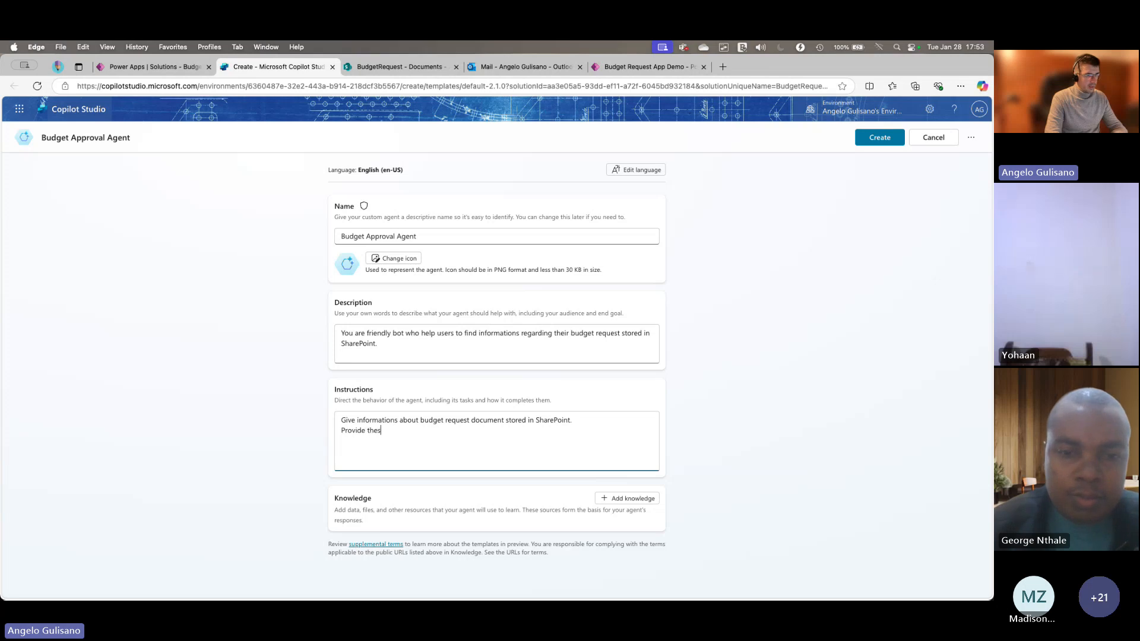
text(e information)
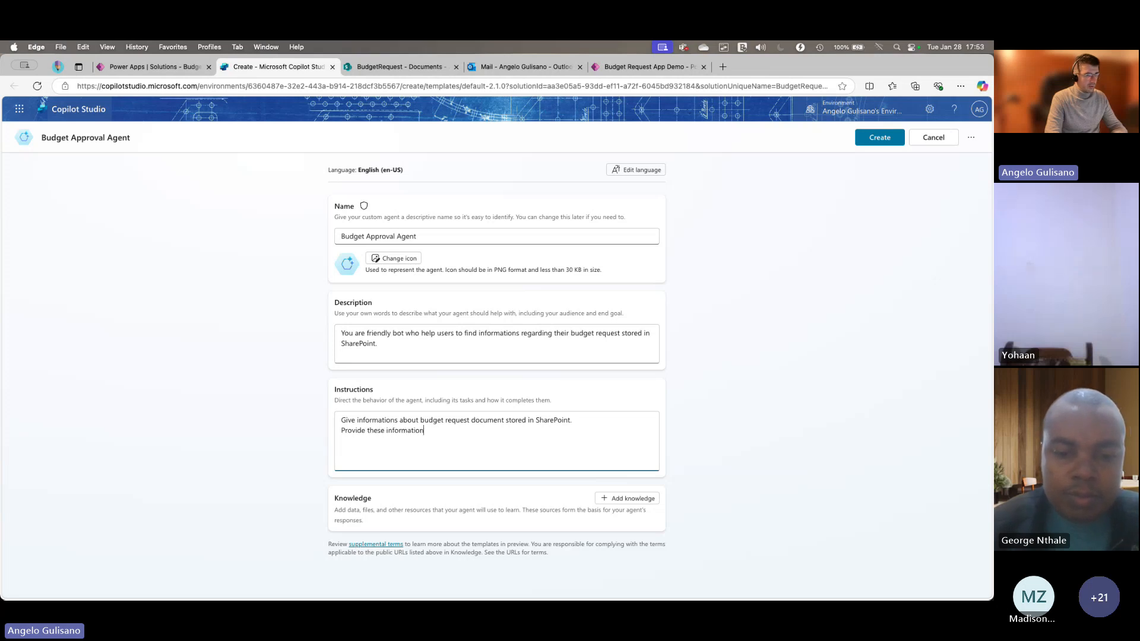
text(s if)
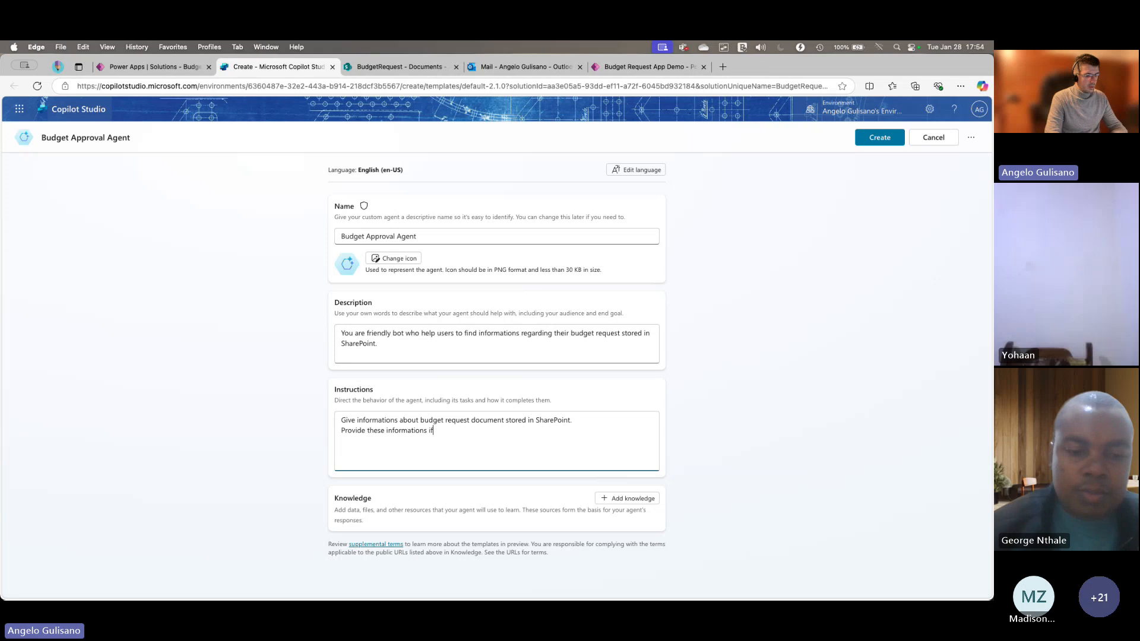
text( you found)
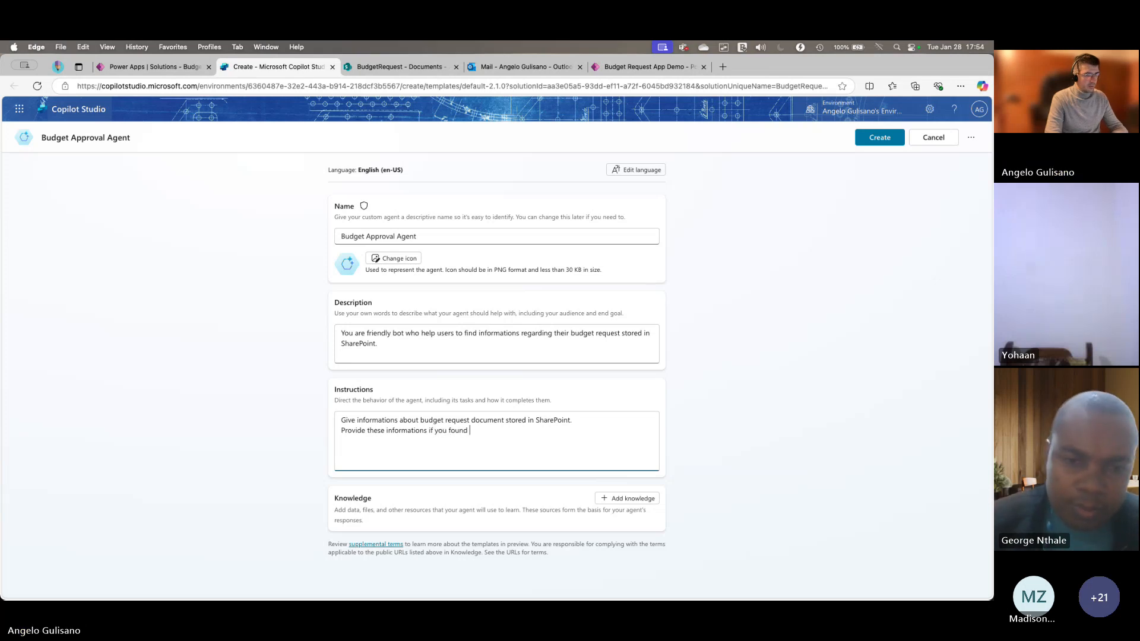
text( them:)
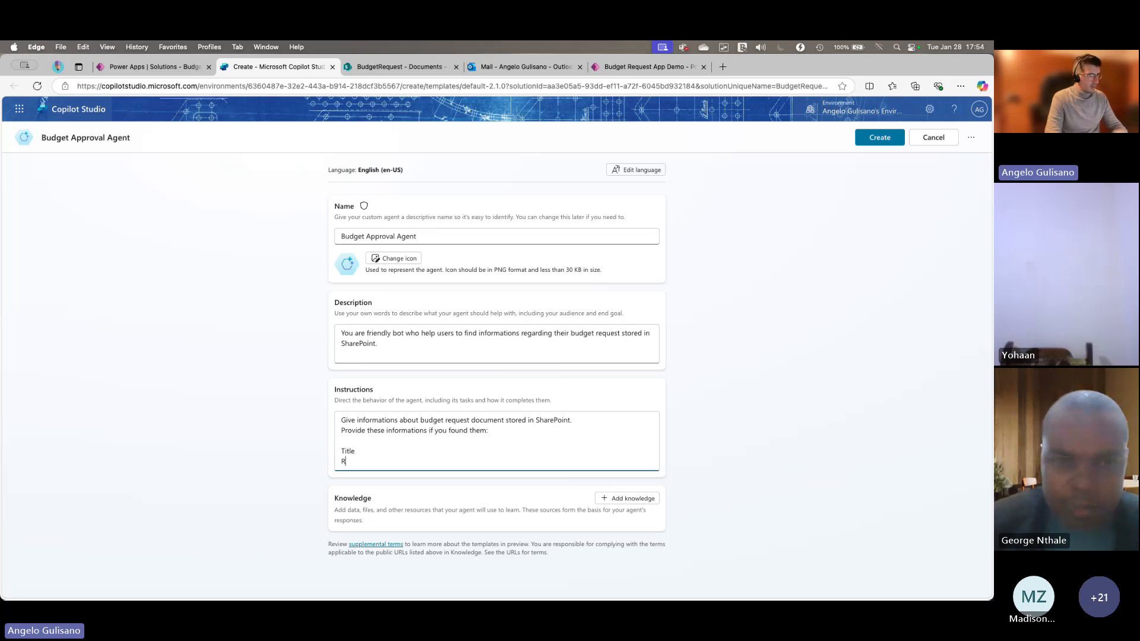
text(st bu)
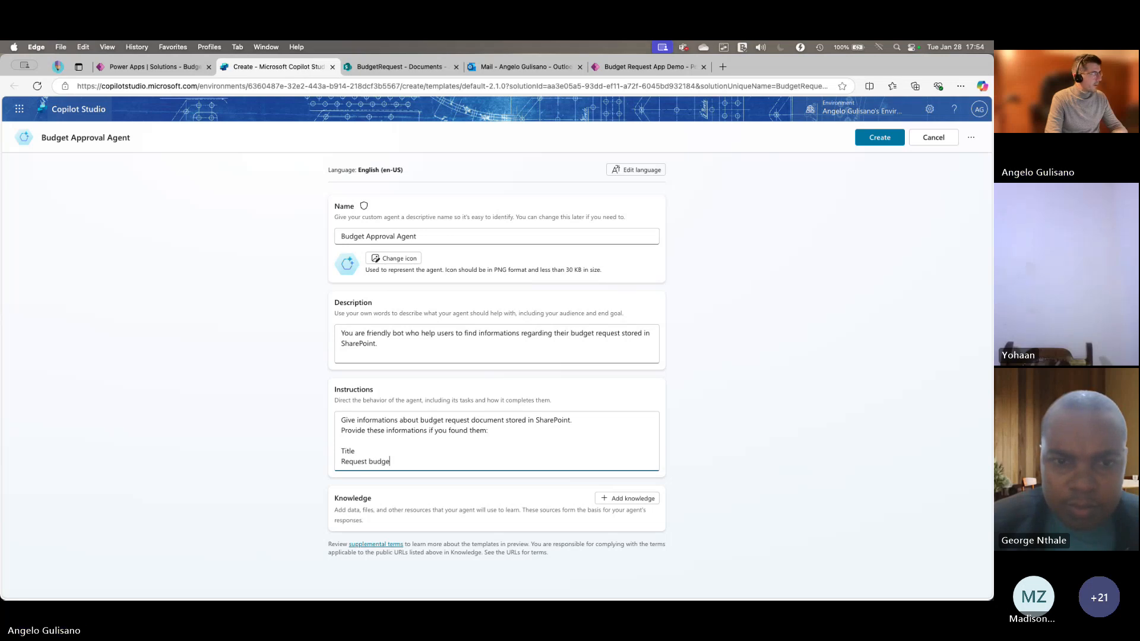
text(dge)
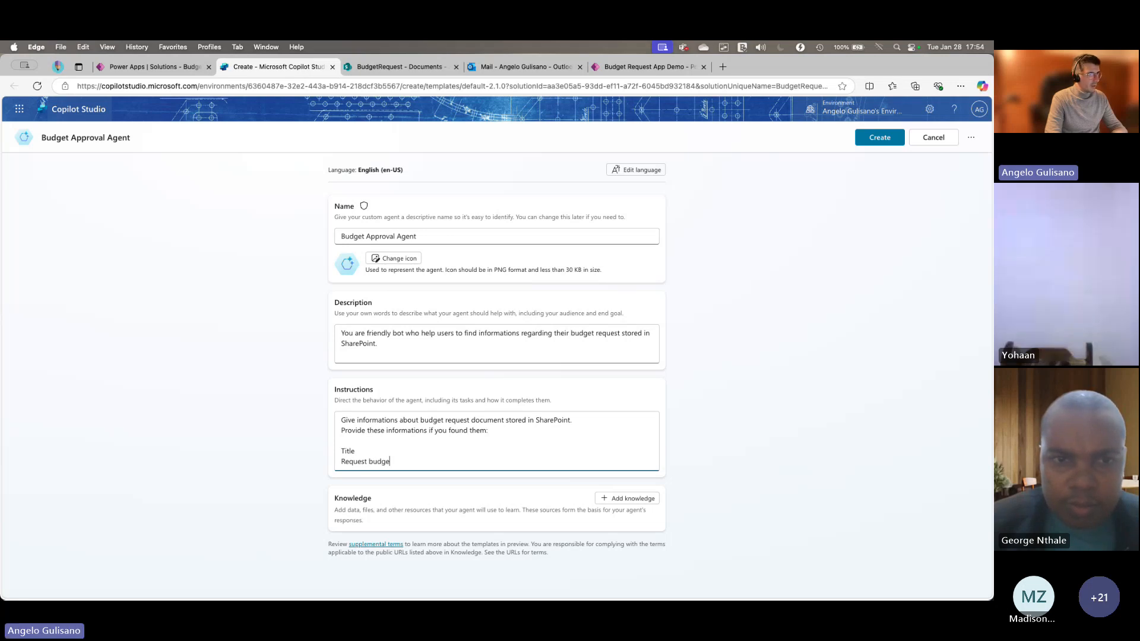
text(t)
key(Return)
text(Approver name)
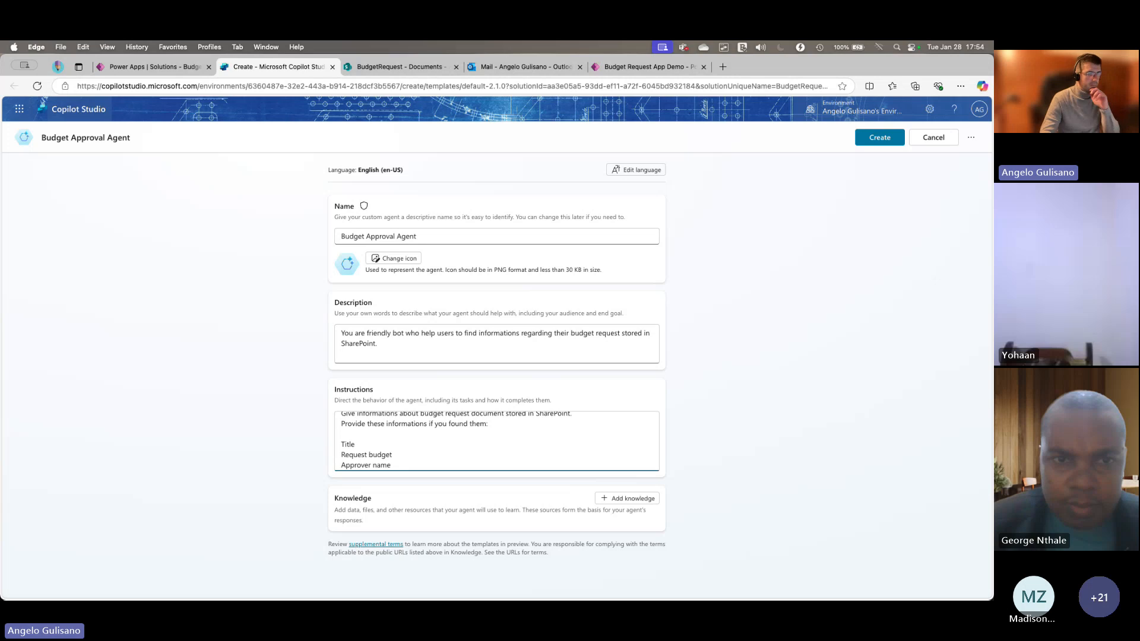
- Start adding a SharePoint knowledge source and copy the BudgetRequest site's URL, ending at /sites/BudgetRequest, from its document library page
key(Return)
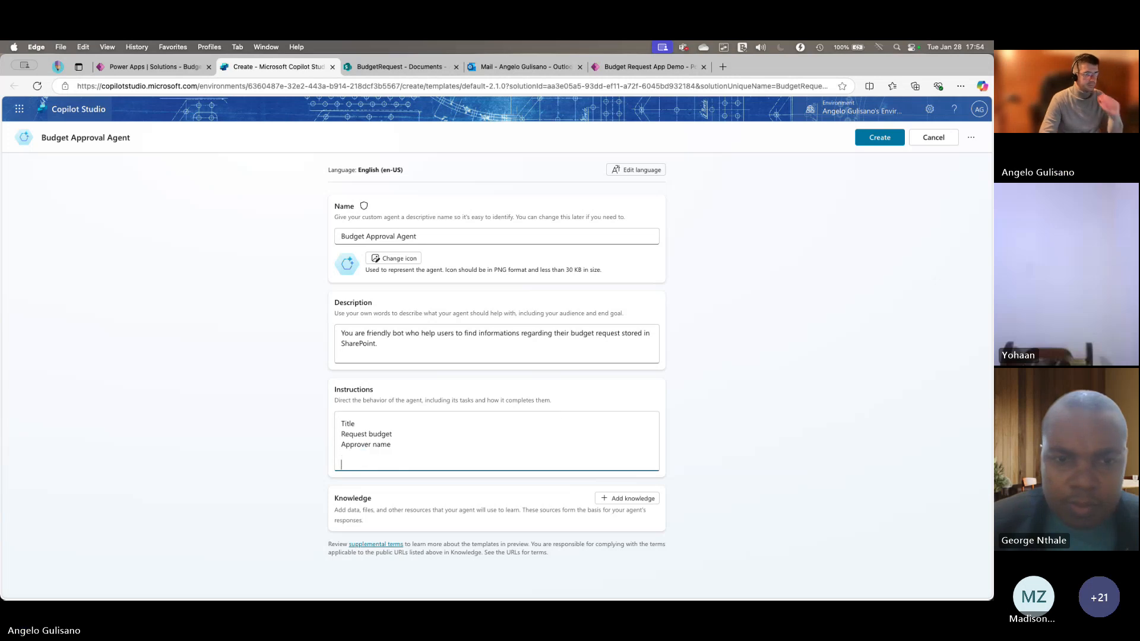
key(BackSpace)
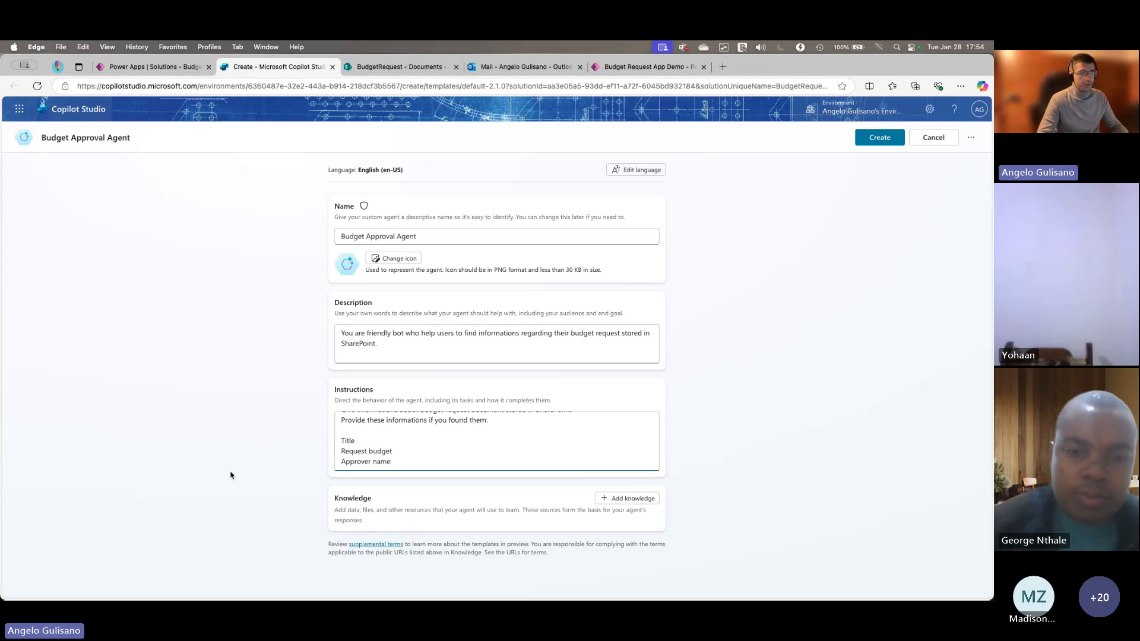
click(627, 499)
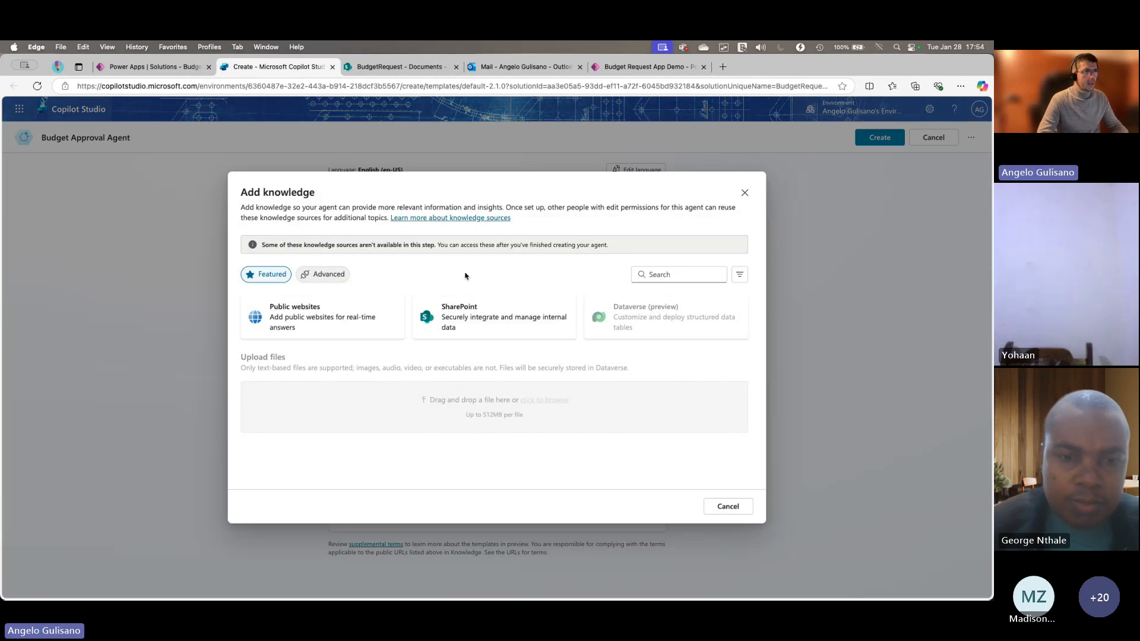
click(469, 311)
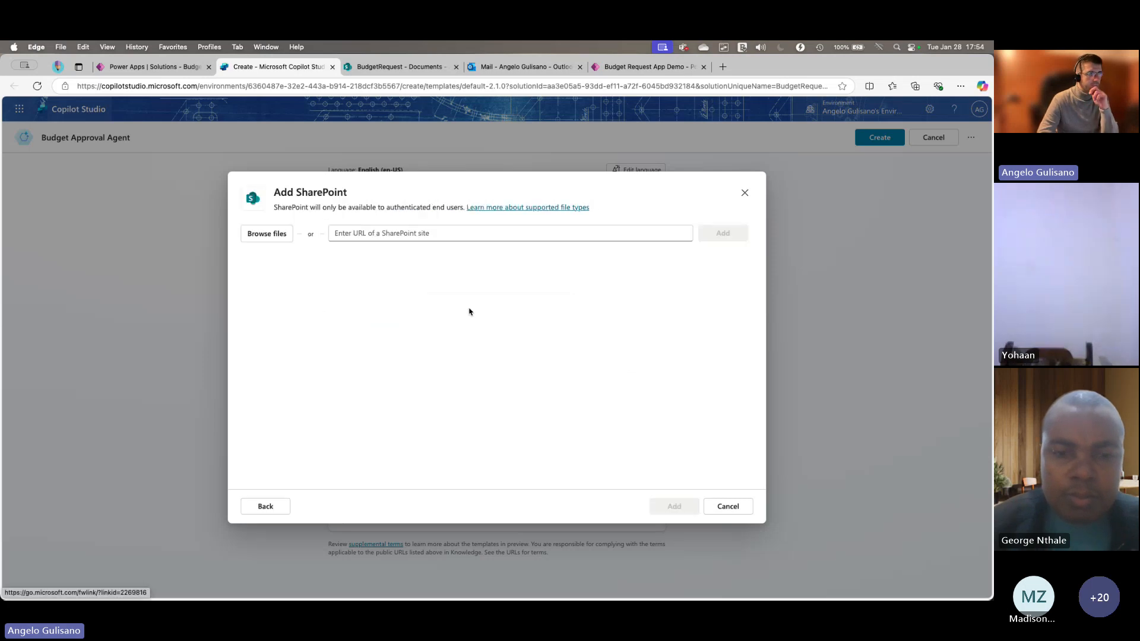
click(364, 70)
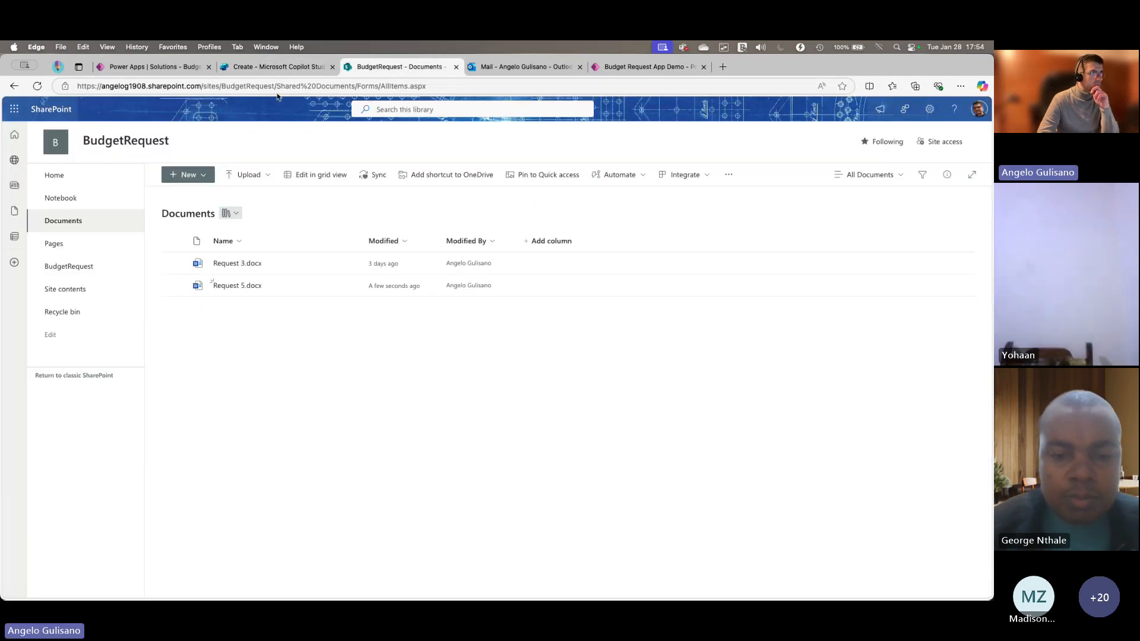
drag(275, 86, 76, 87)
key(super+c)
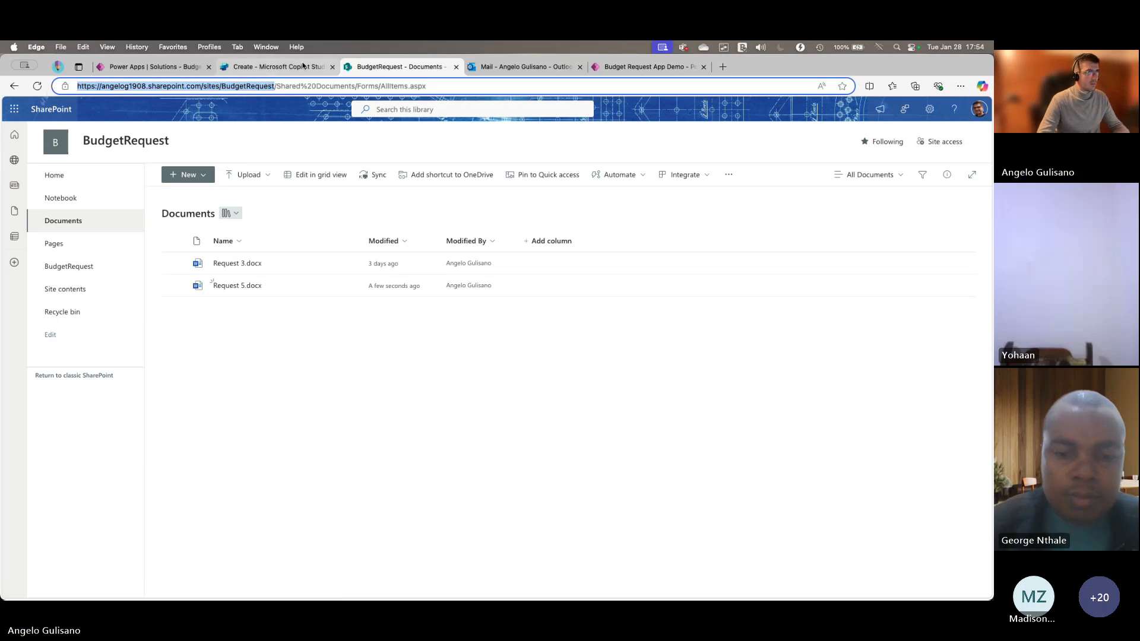
- Add the copied BudgetRequest site URL as a SharePoint knowledge source and create the agent
click(303, 65)
click(434, 236)
key(super+v)
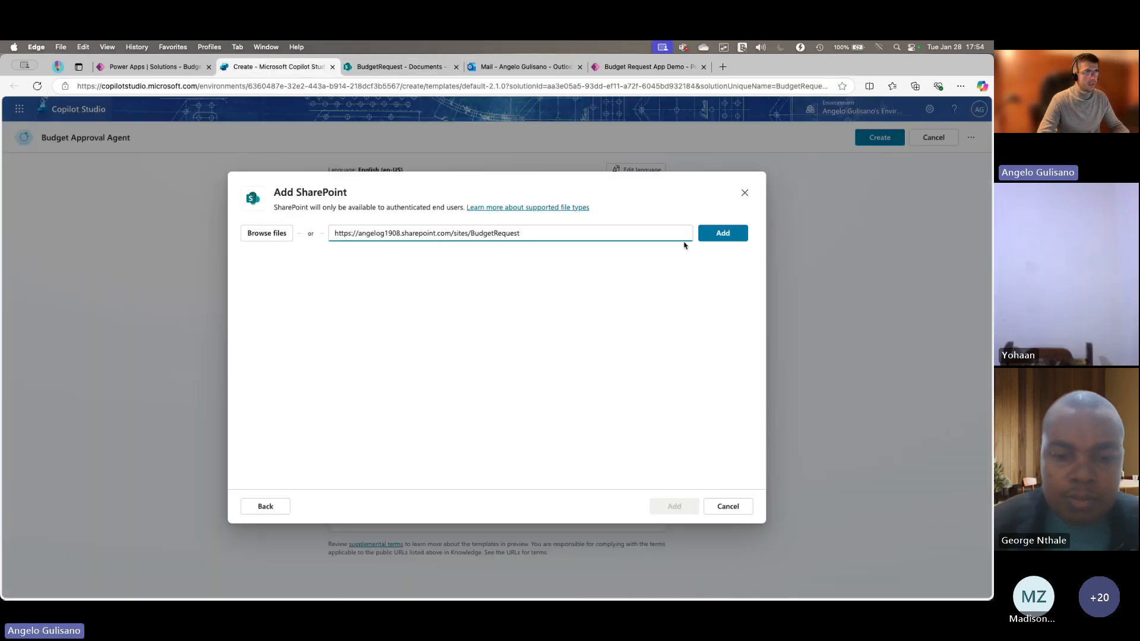
click(718, 233)
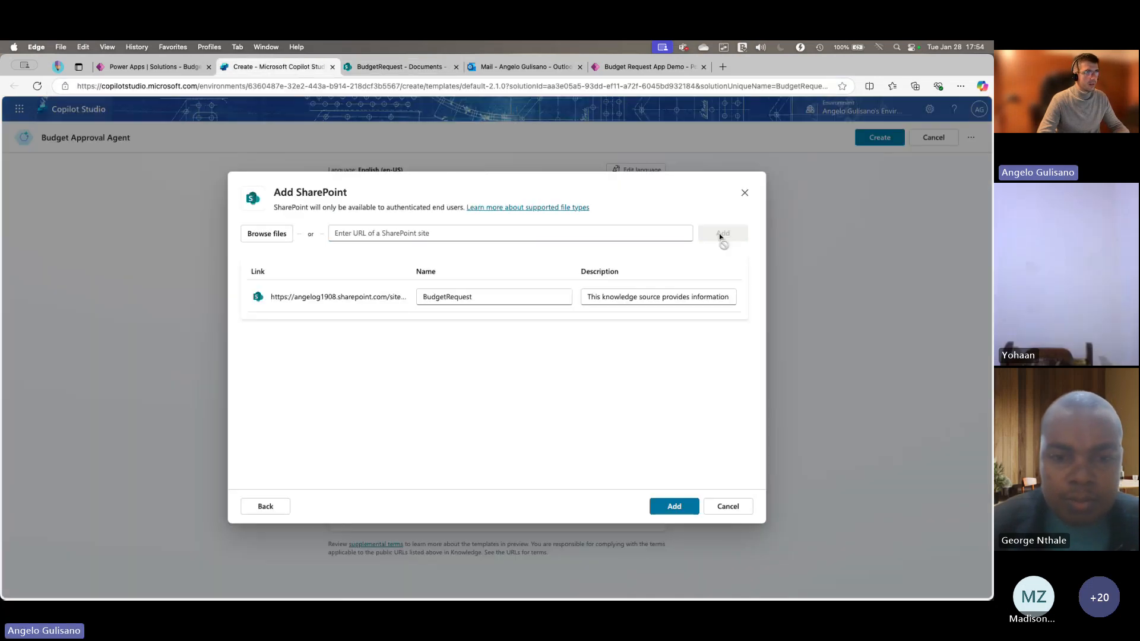
click(665, 508)
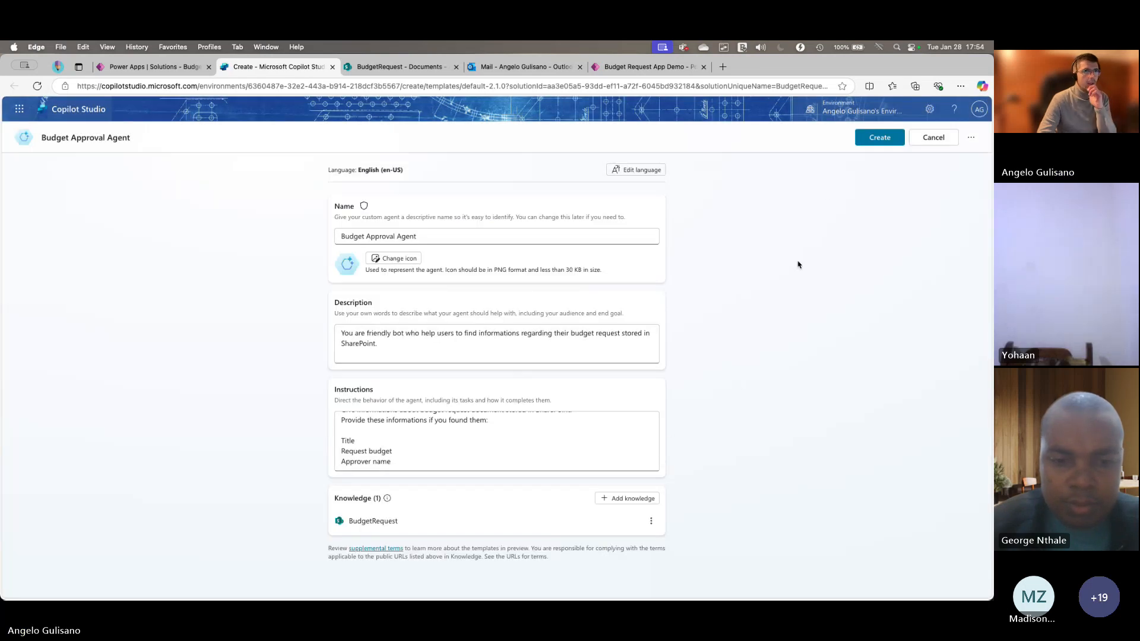
click(877, 141)
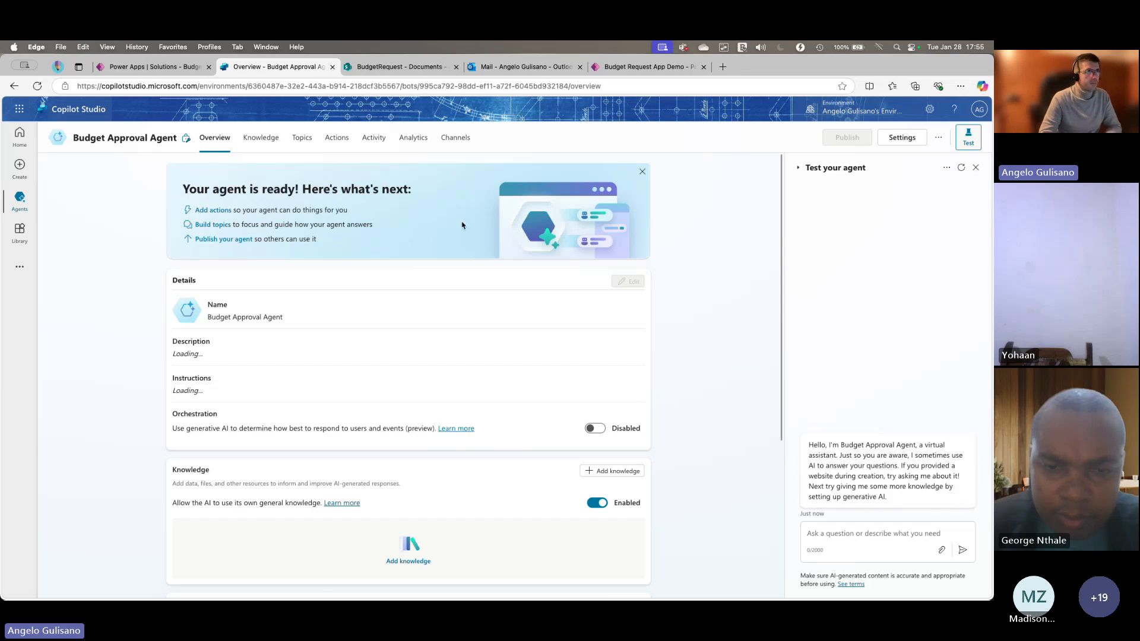
- Check the request document names in the BudgetRequest library and ask the test agent "What about my approval request 5?"
click(871, 532)
scroll(735, 324, down, 1)
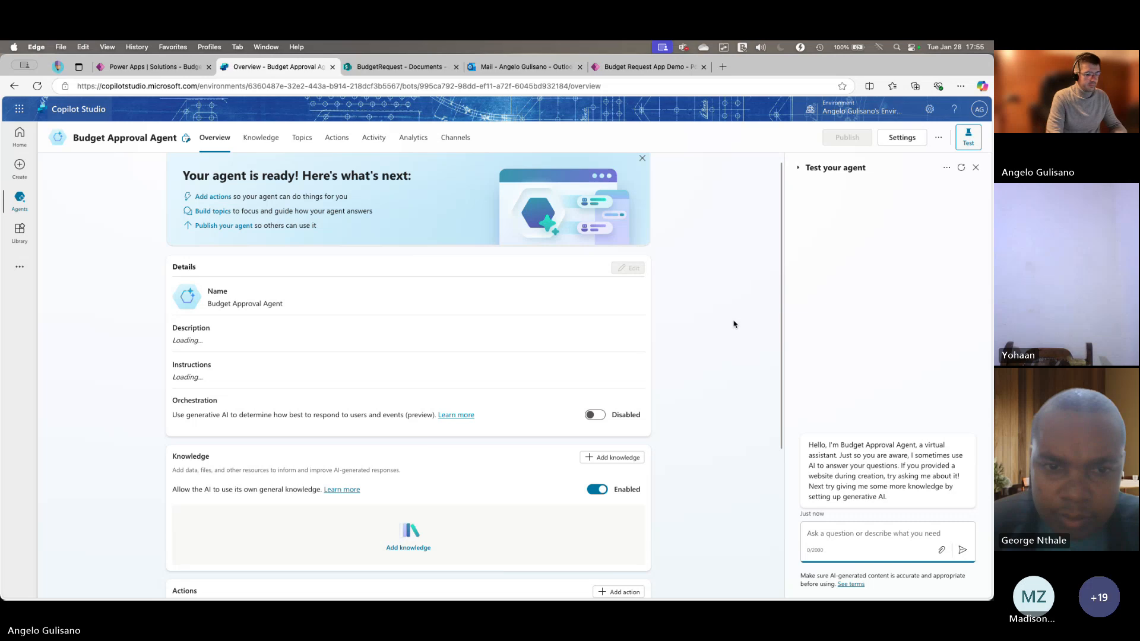
text(What abo)
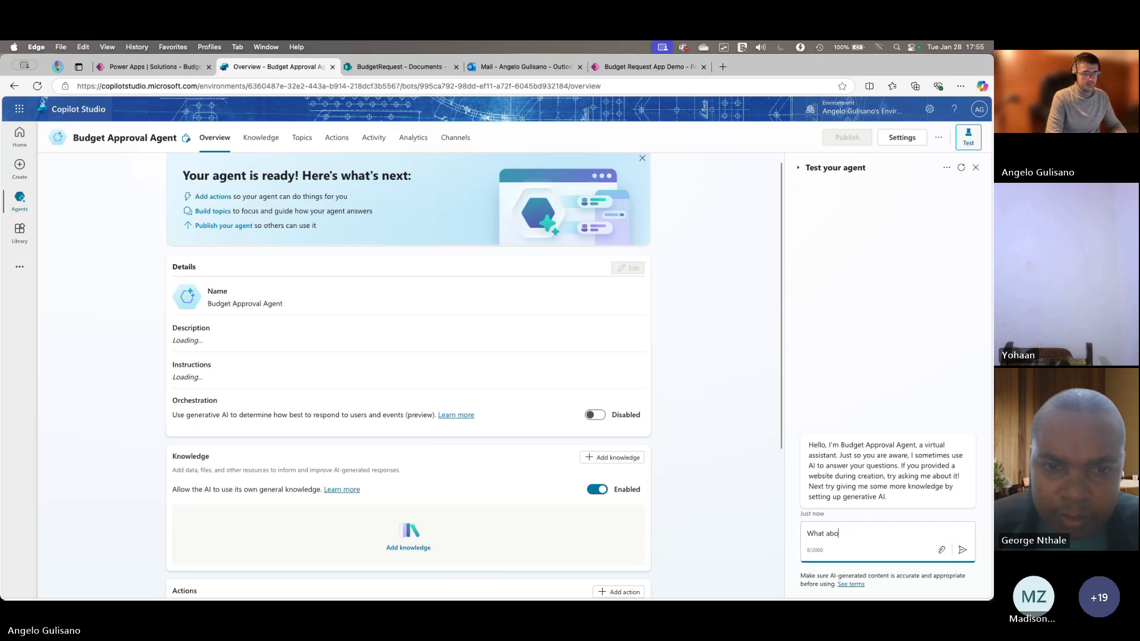
text(ut my approval re)
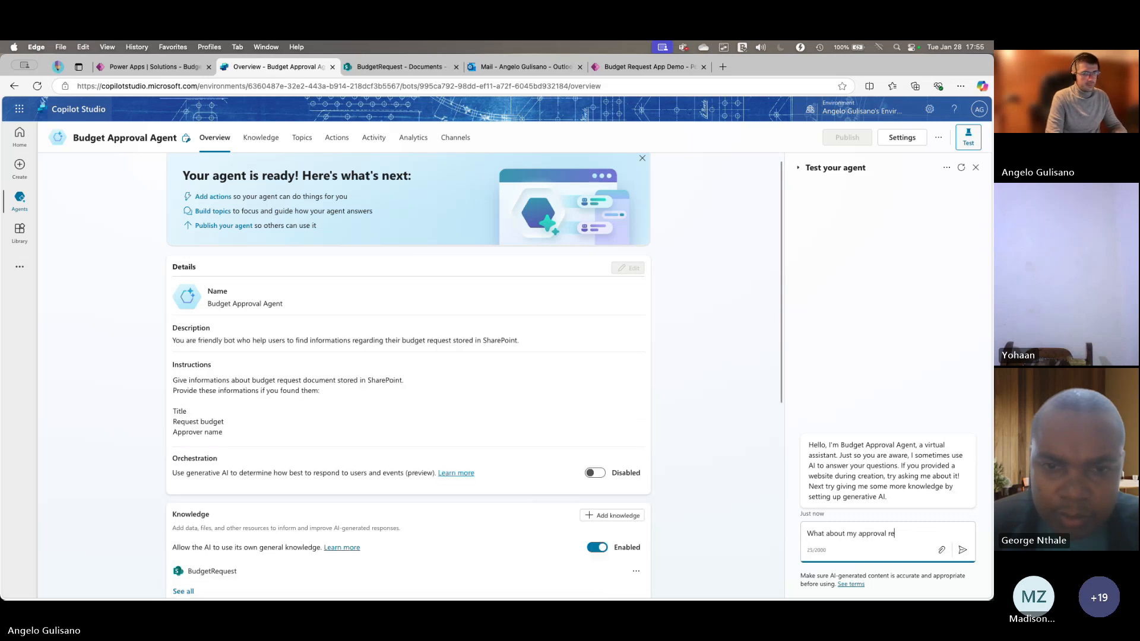
text(quest)
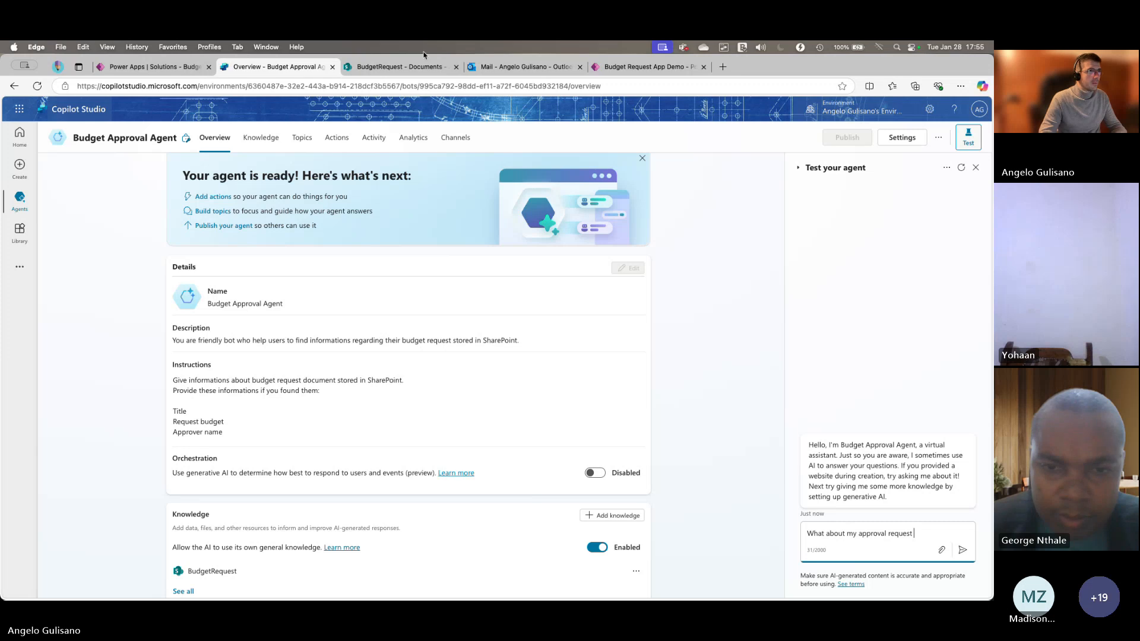
click(395, 68)
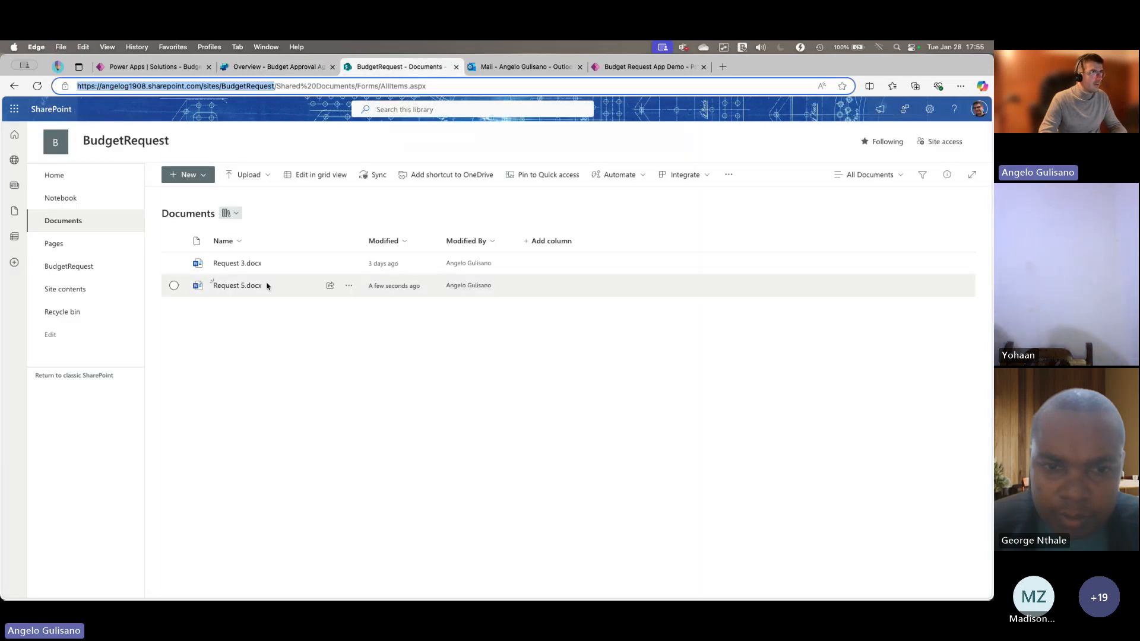
click(285, 66)
text(5)
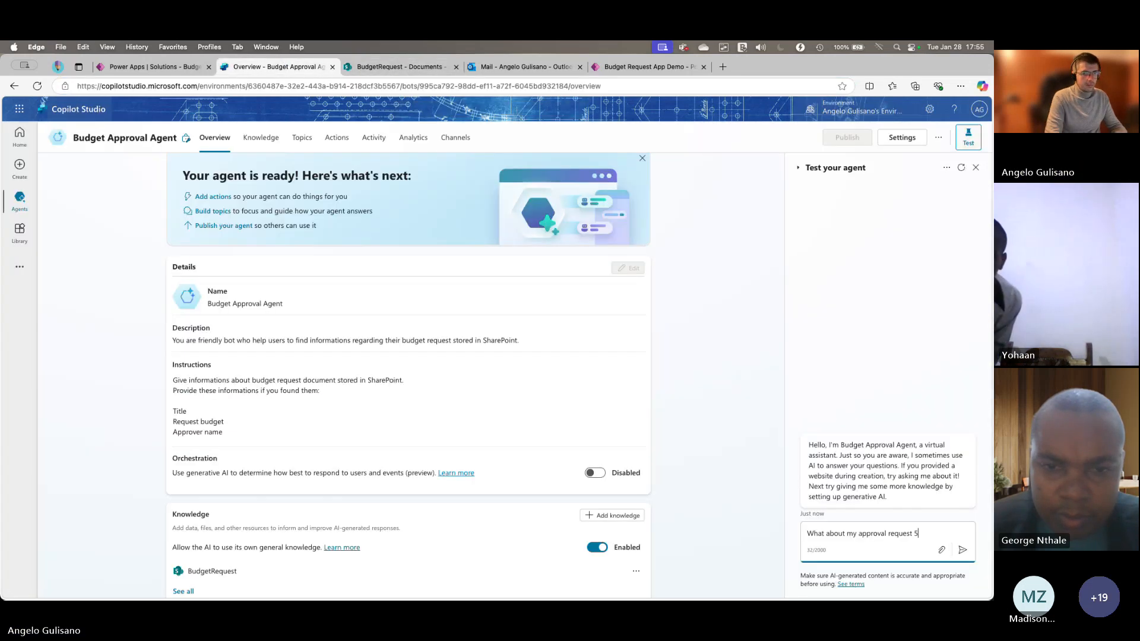
text(?)
key(Return)
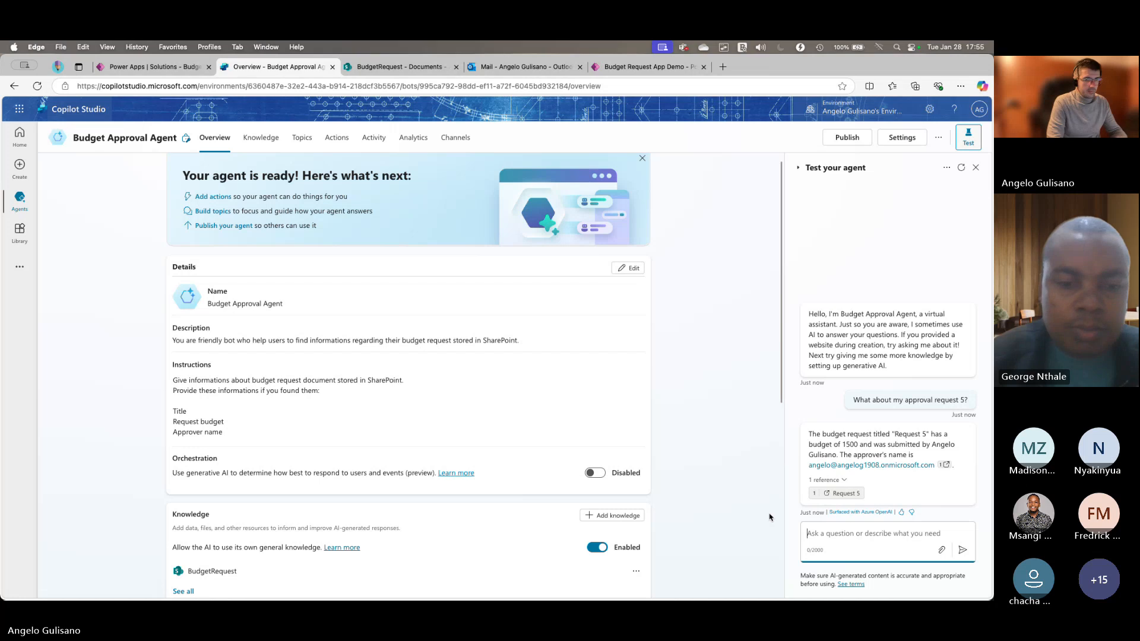
- Ask the test agent "Is this request approved?" and collapse the reference under its answer
text(Is thi)
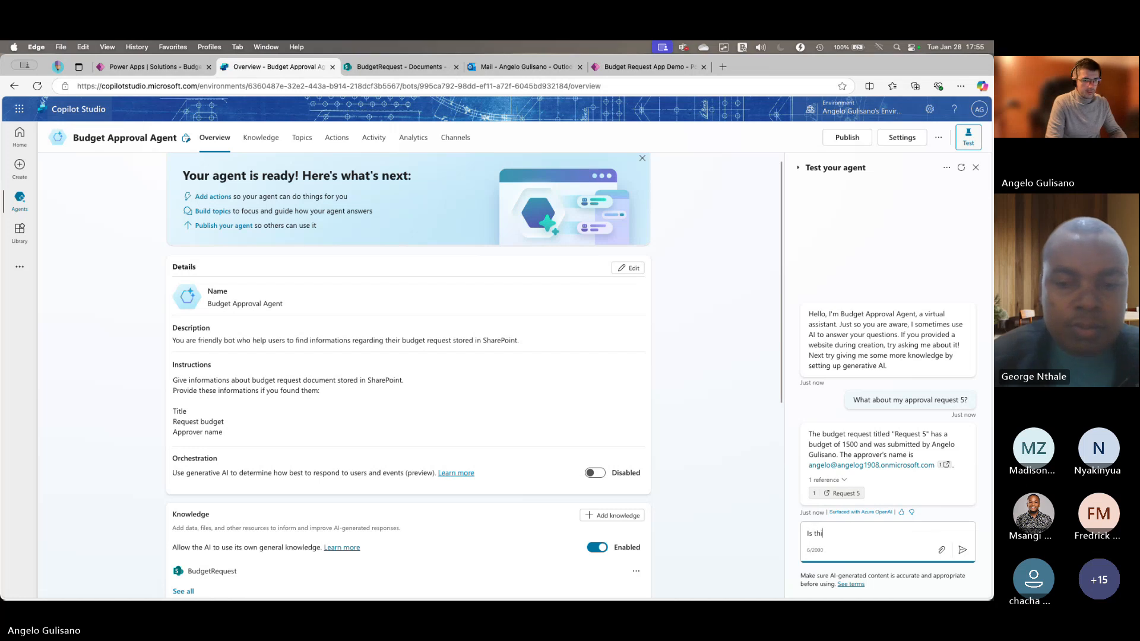
text(s request )
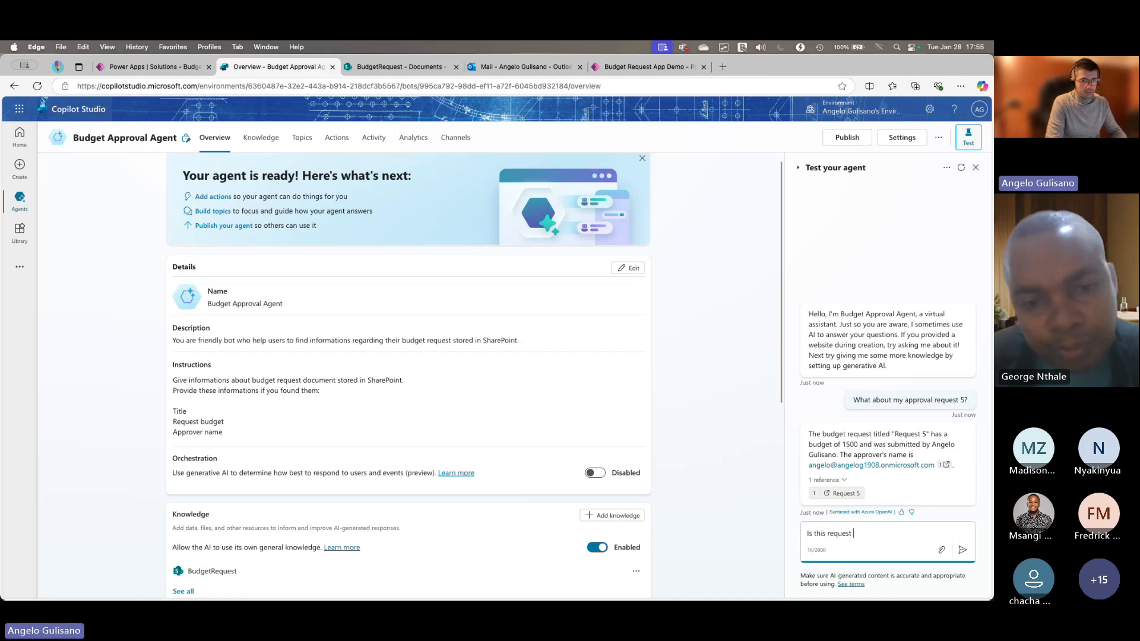
text(approved?)
key(Return)
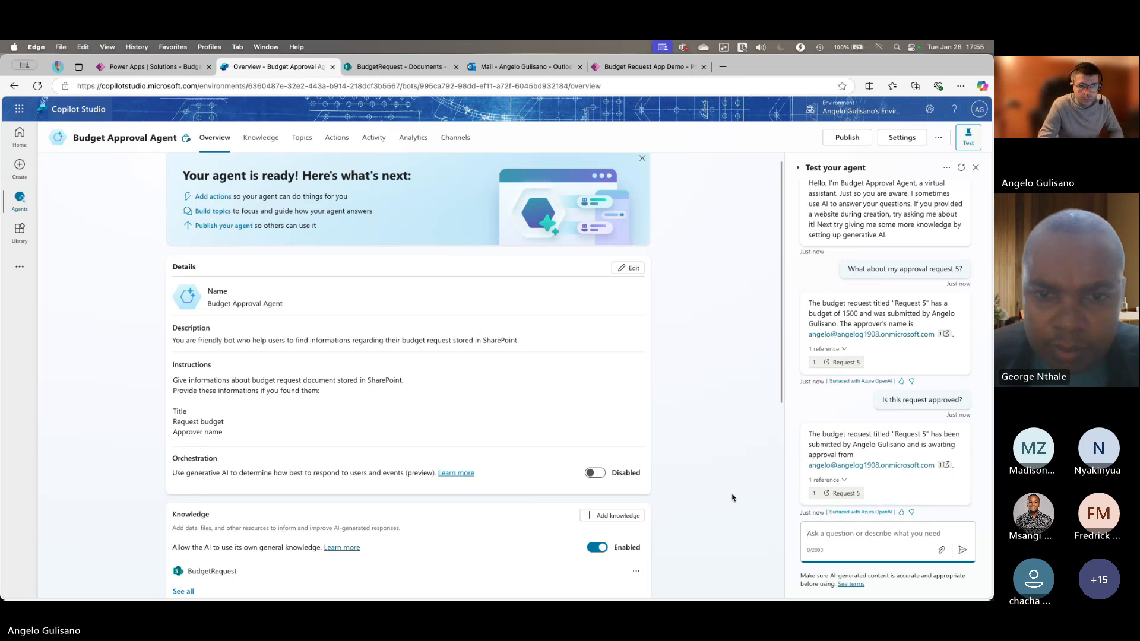
click(843, 481)
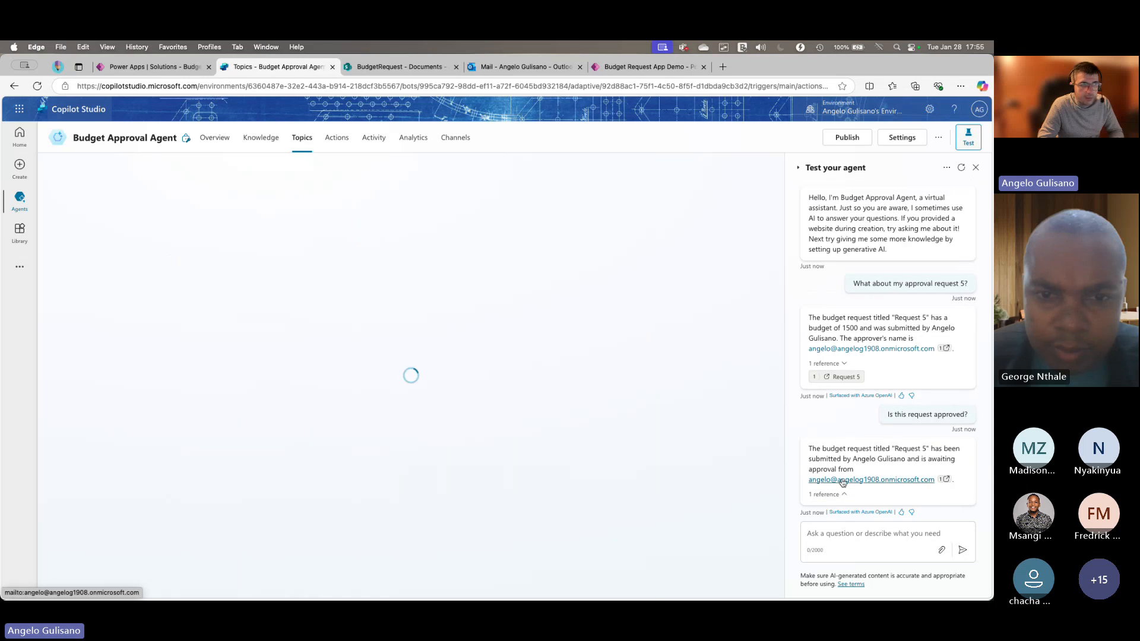
- Return to the agent's overview and open its details for editing at the end of the instructions
click(215, 141)
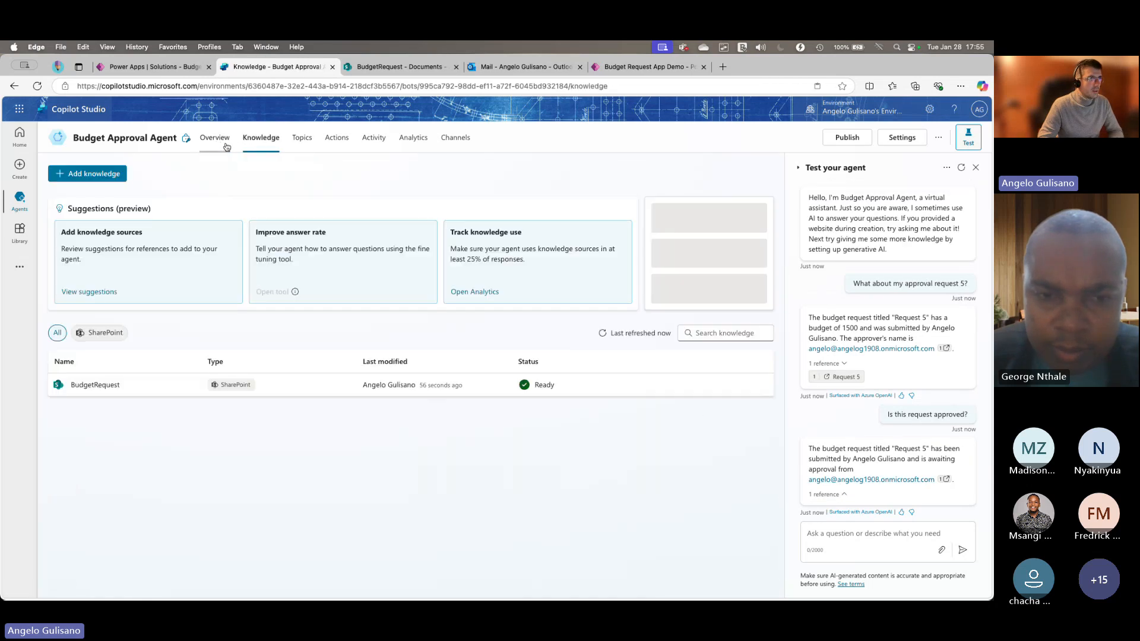
click(219, 142)
scroll(416, 400, down, 3)
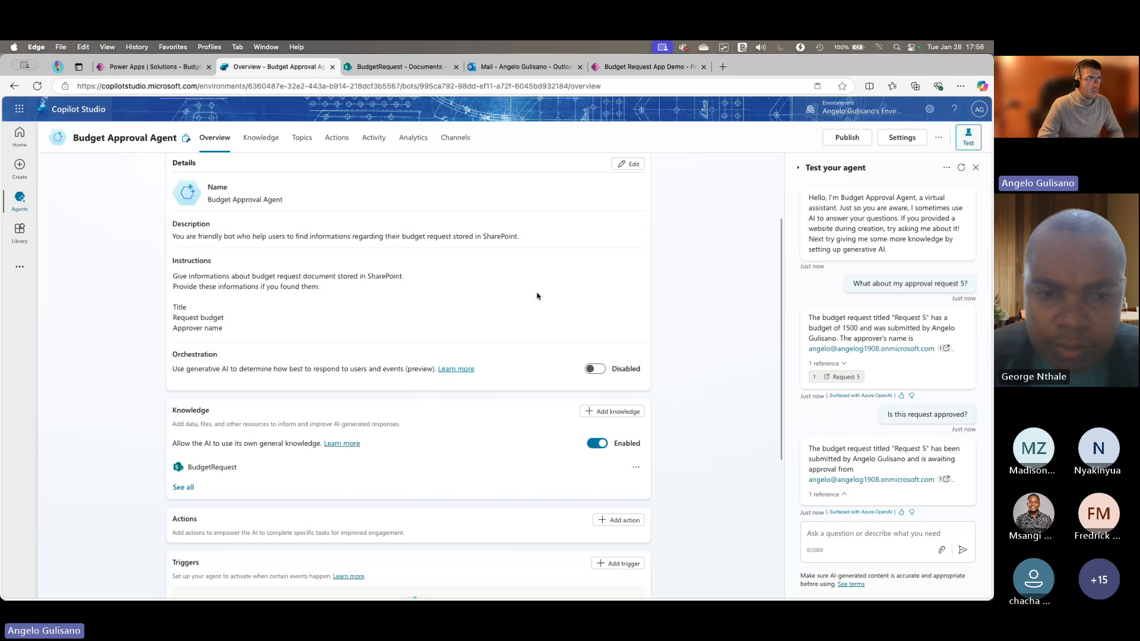
click(620, 172)
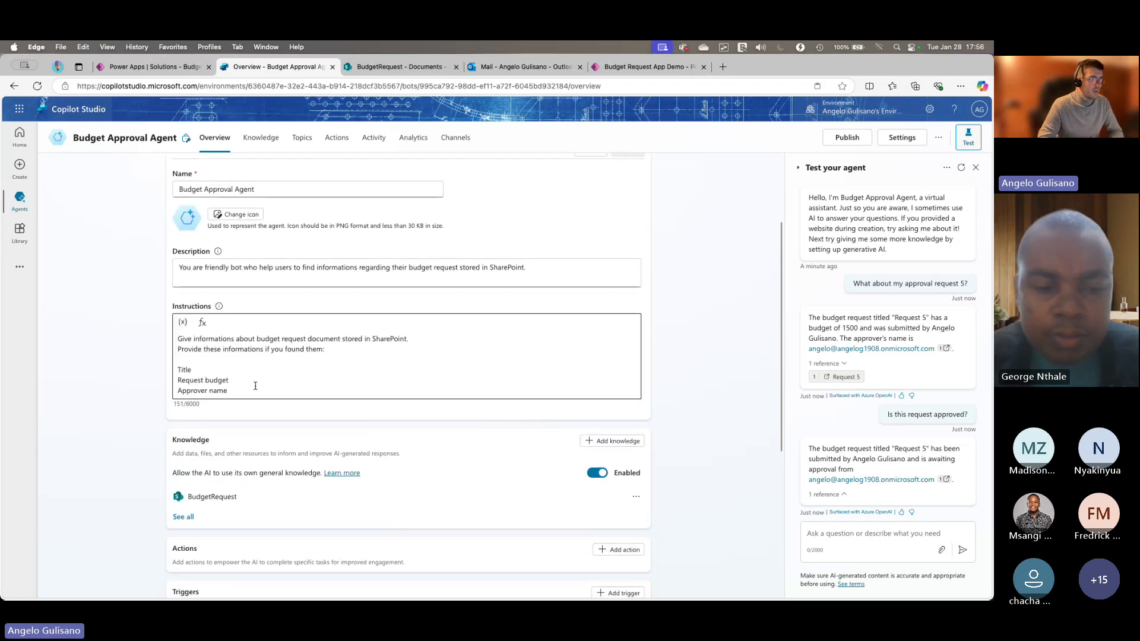
click(255, 386)
key(Return)
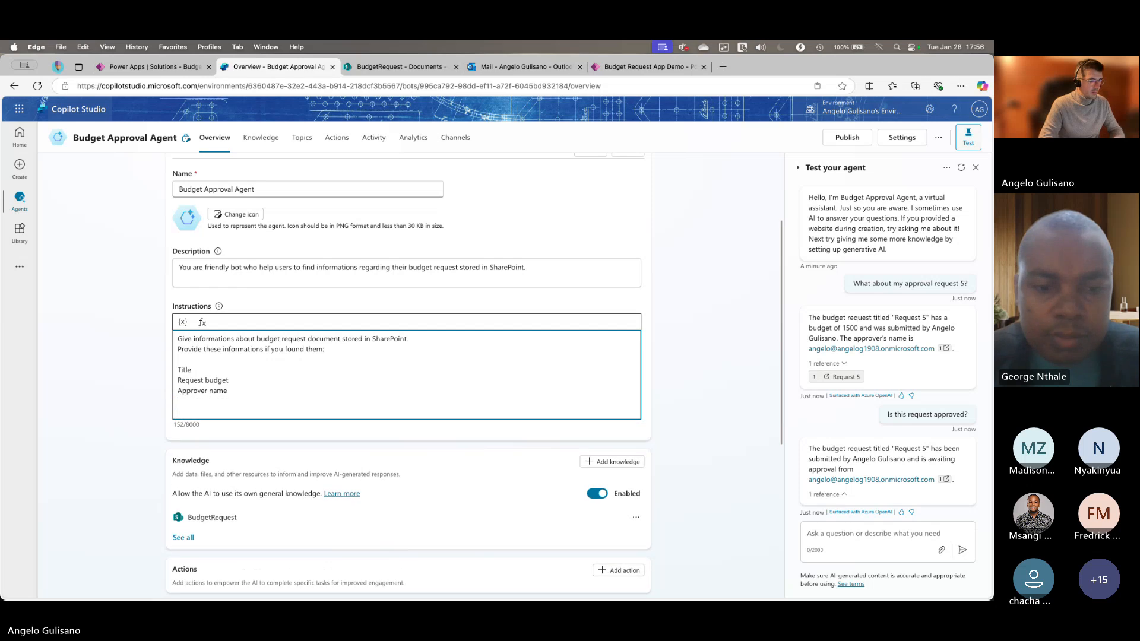
text(Give also information)
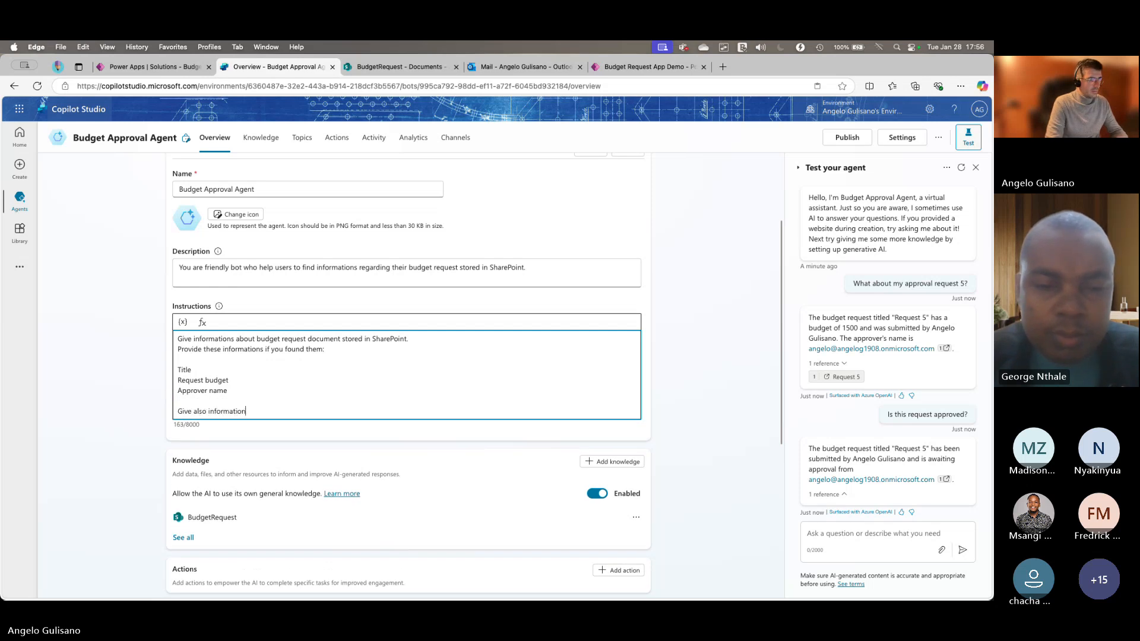
text( if)
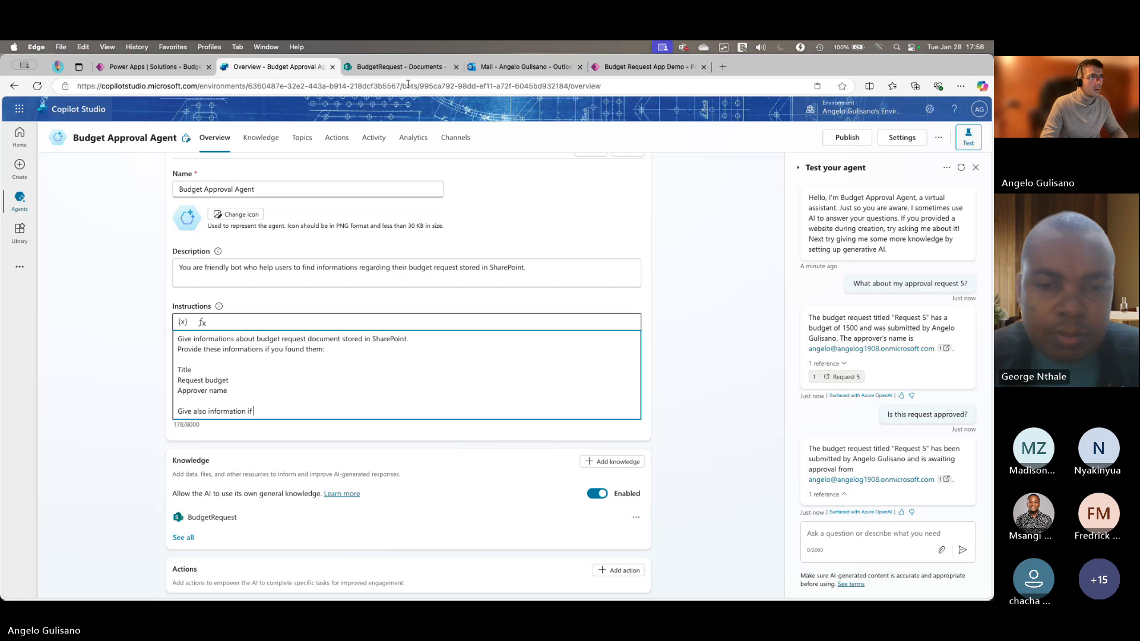
- Open Request 5.docx from the BudgetRequest library, examine the form's fields, and return to the agent
click(418, 68)
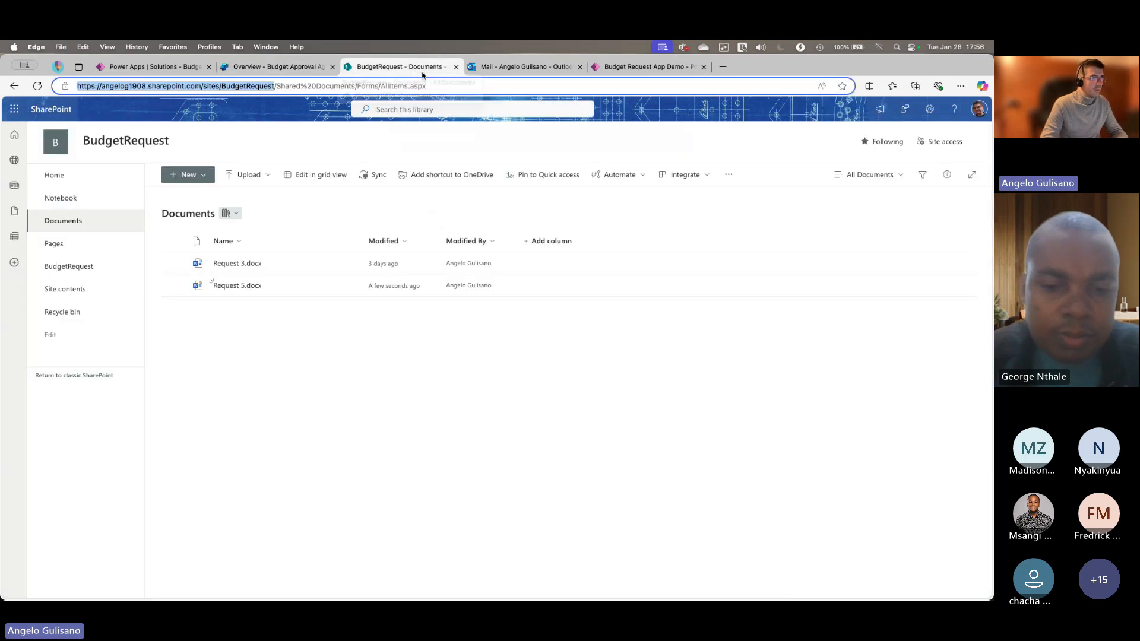
click(241, 286)
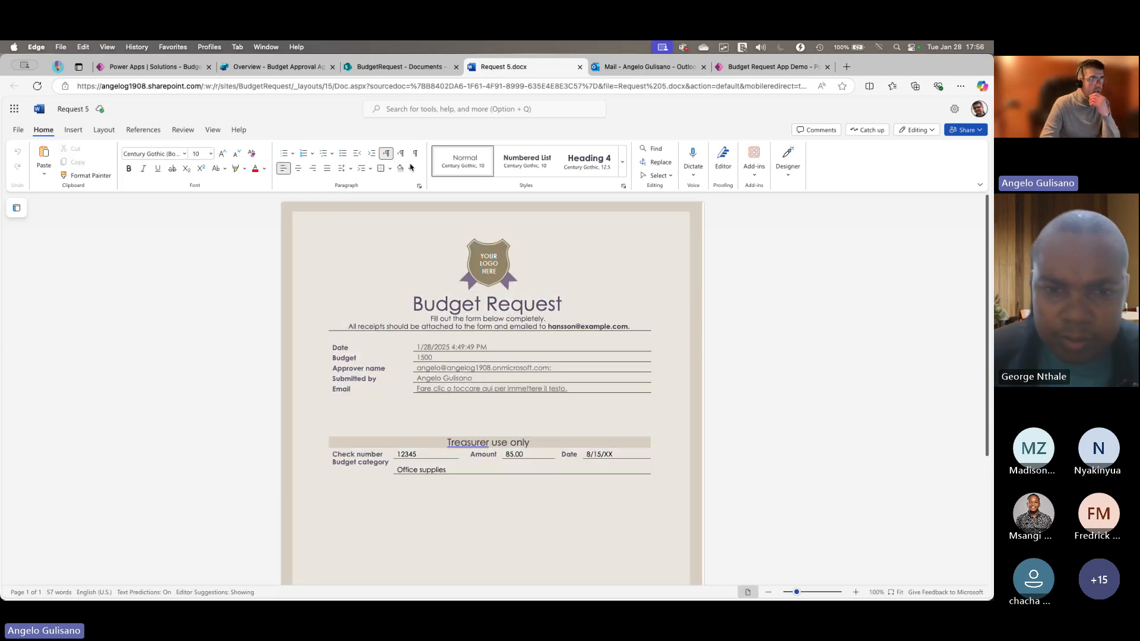
click(395, 66)
click(280, 69)
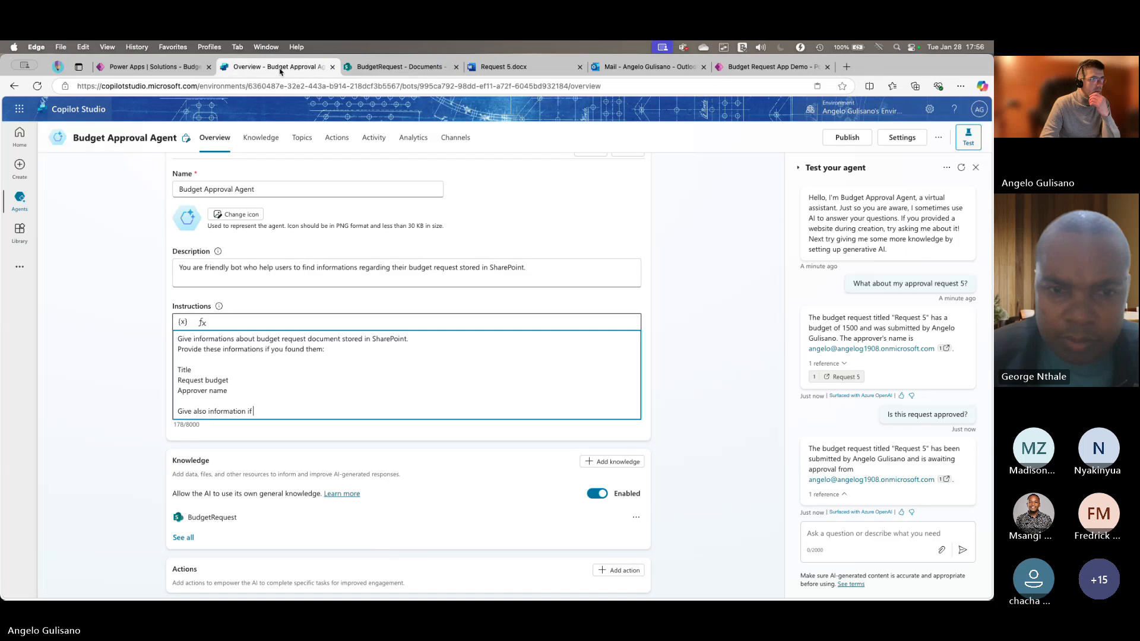
- Make "Date" the line directly below Approver name in the instructions, replacing anything after it, and save the agent details
drag(254, 411, 215, 401)
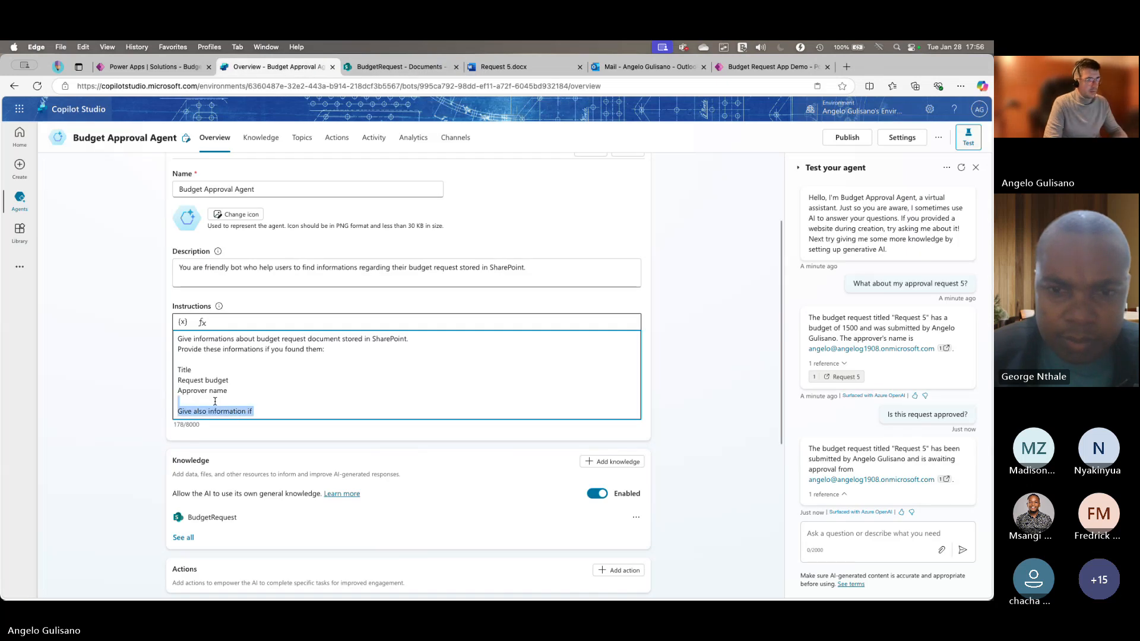
text(Date)
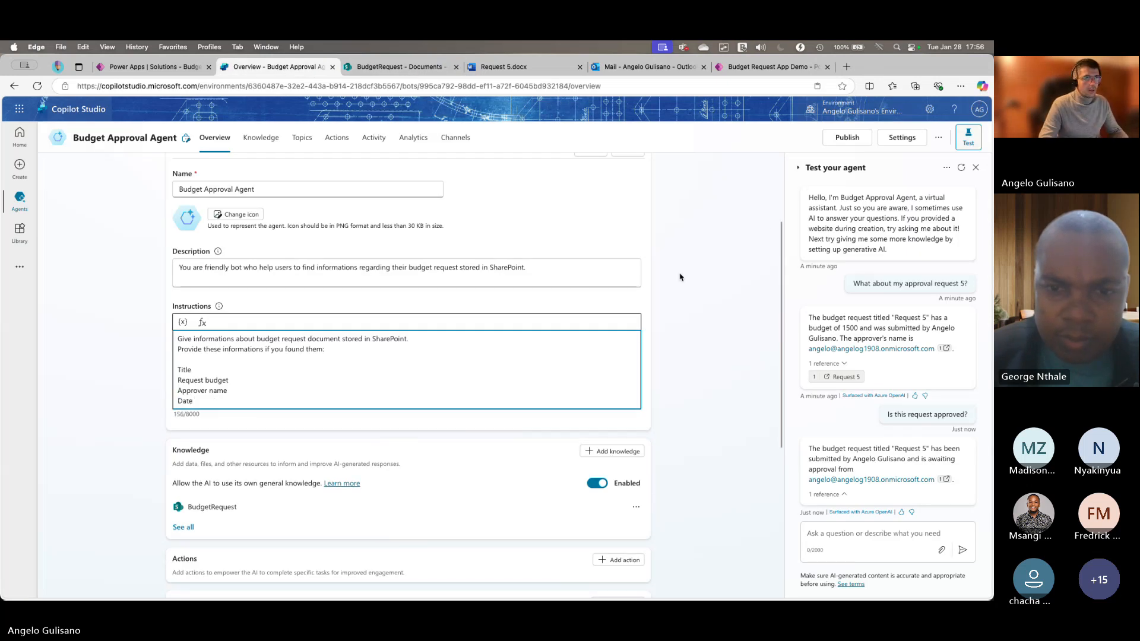
scroll(679, 253, up, 3)
click(628, 280)
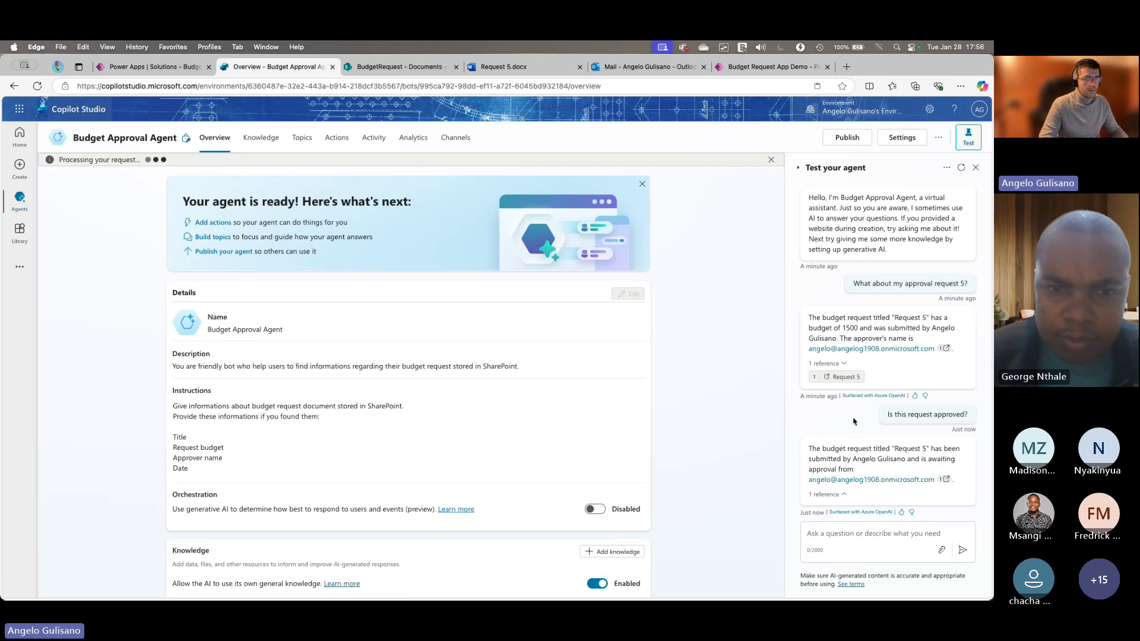
- Ask the test agent "What is request date?"
click(854, 532)
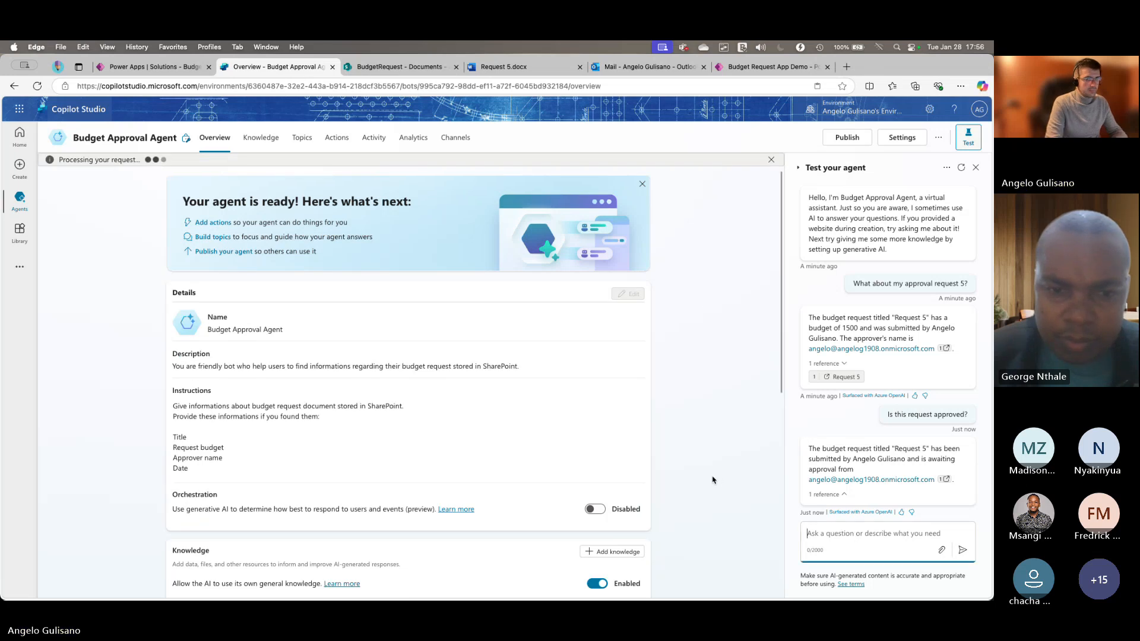
text(What is t)
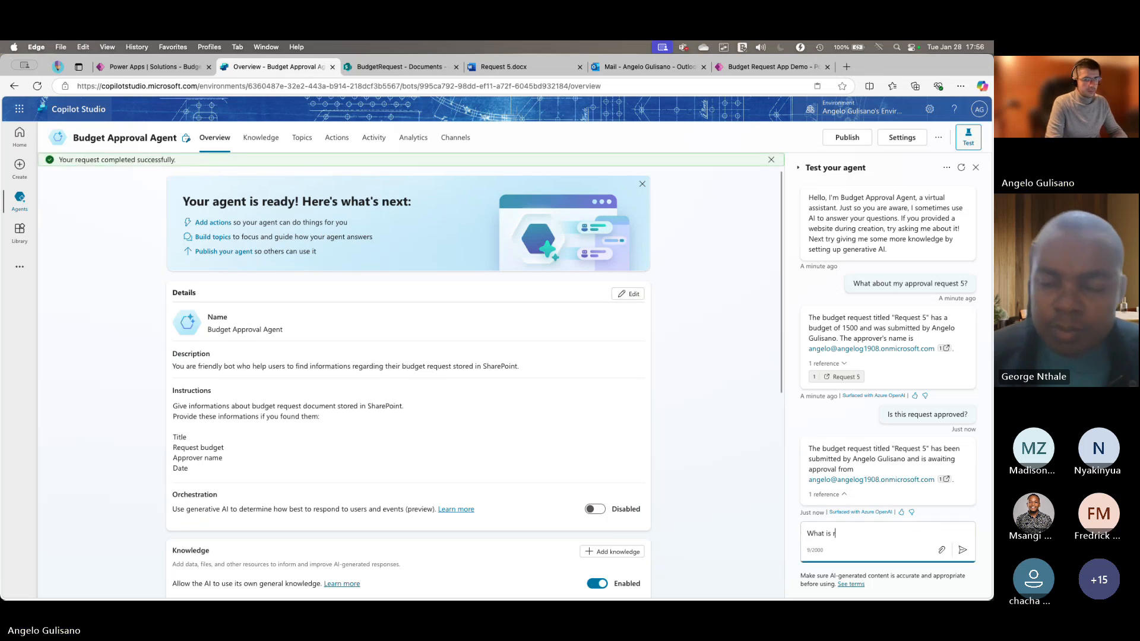
key(BackSpace)
text(request date?)
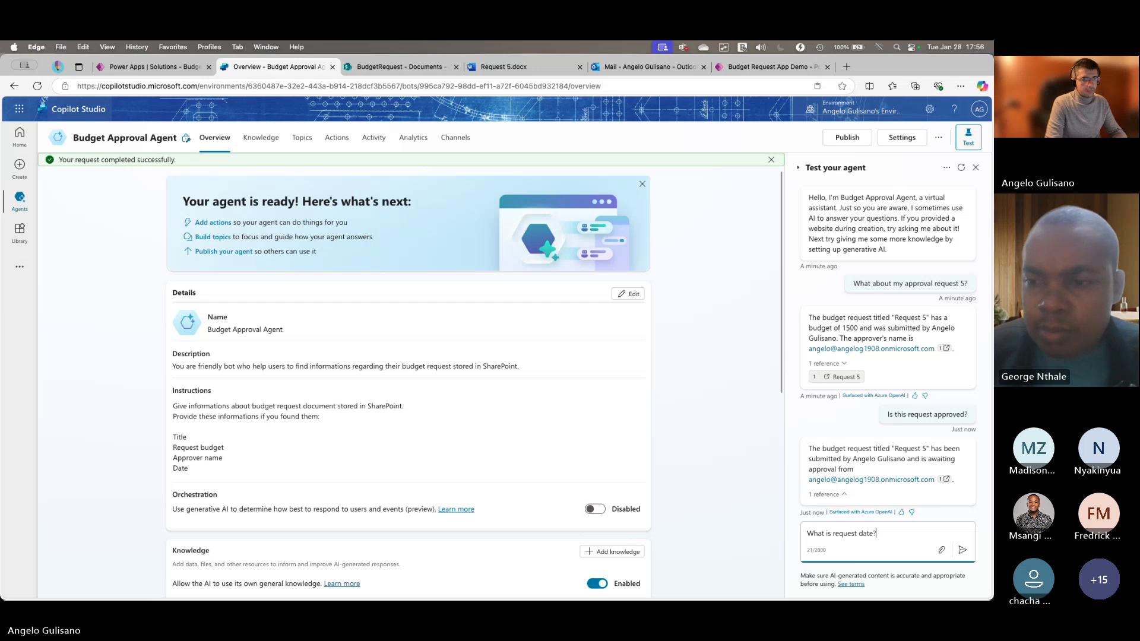
key(Return)
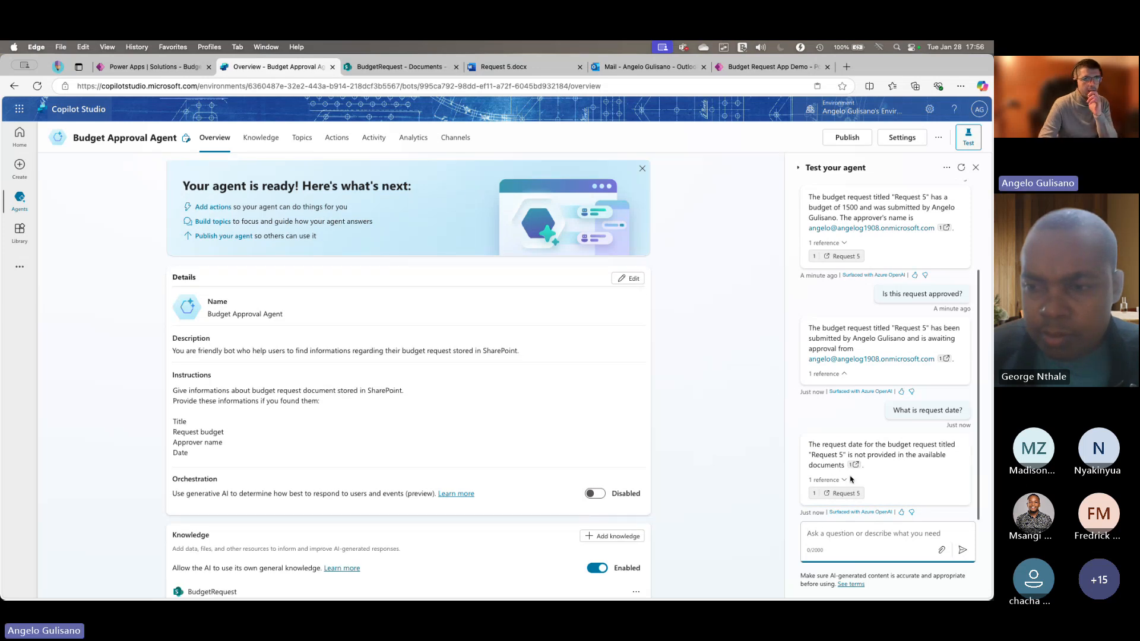
- Copy the request date question from the test conversation and send it to the agent again
drag(890, 414, 965, 414)
key(super+c)
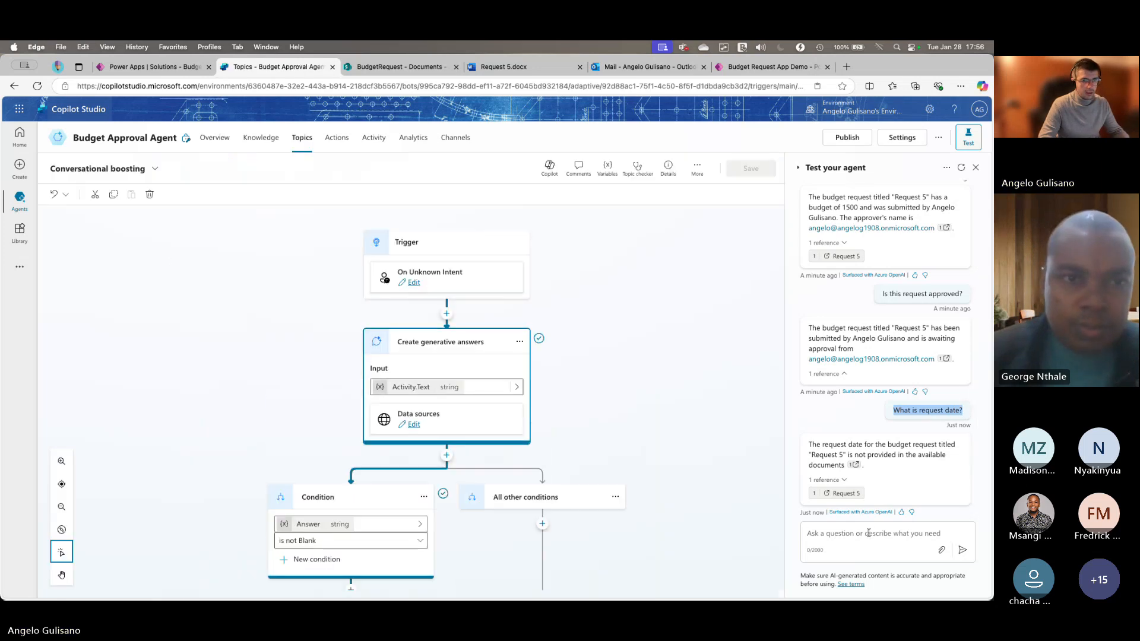
click(861, 533)
key(super+v)
key(Return)
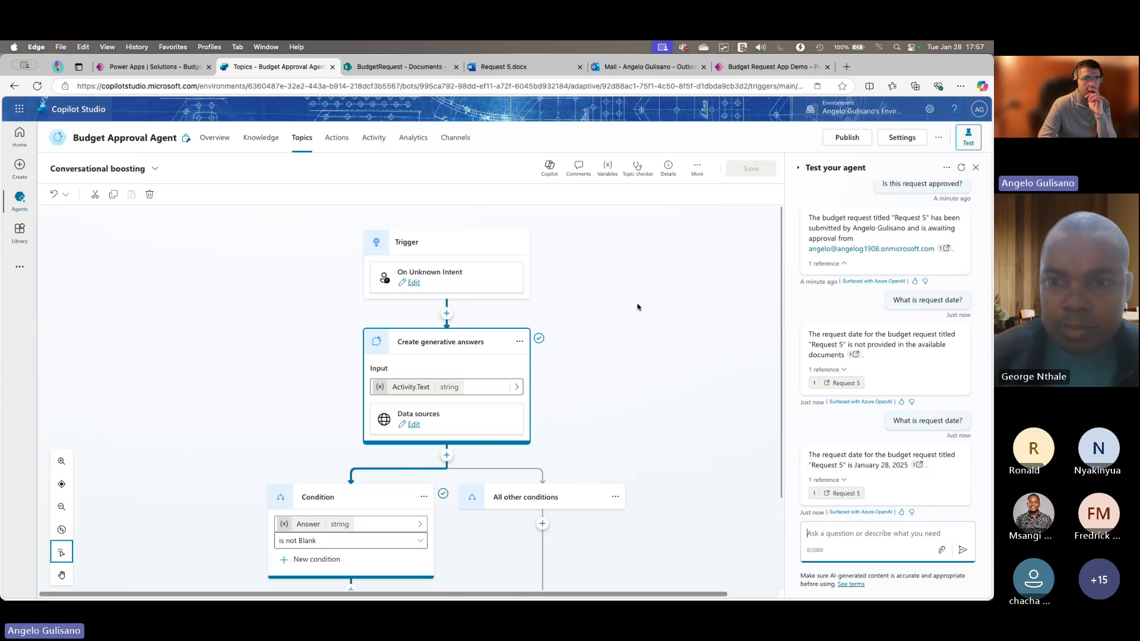
- Review the agent's available channels with the test pane closed, and return to the overview and dismiss its next-steps banner
click(215, 139)
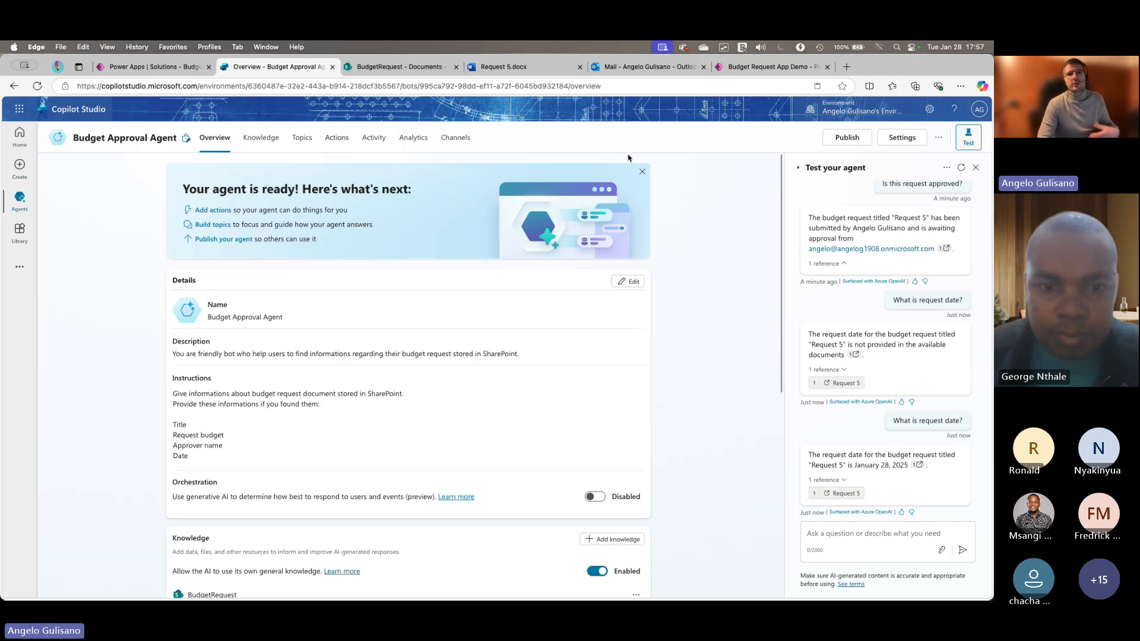
click(455, 138)
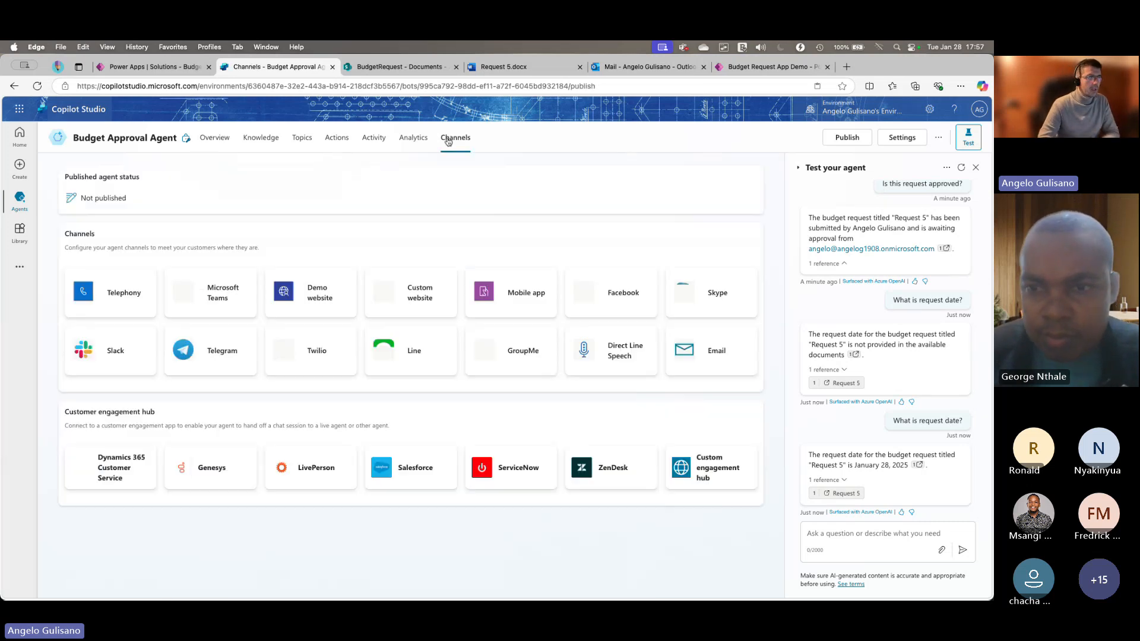
click(976, 168)
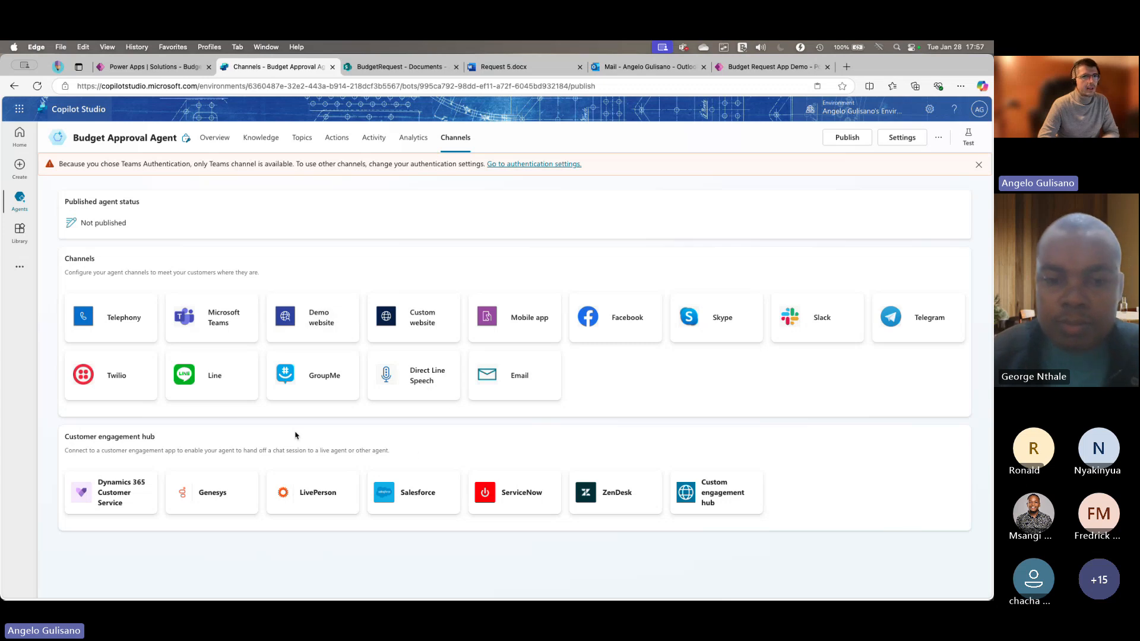
click(201, 149)
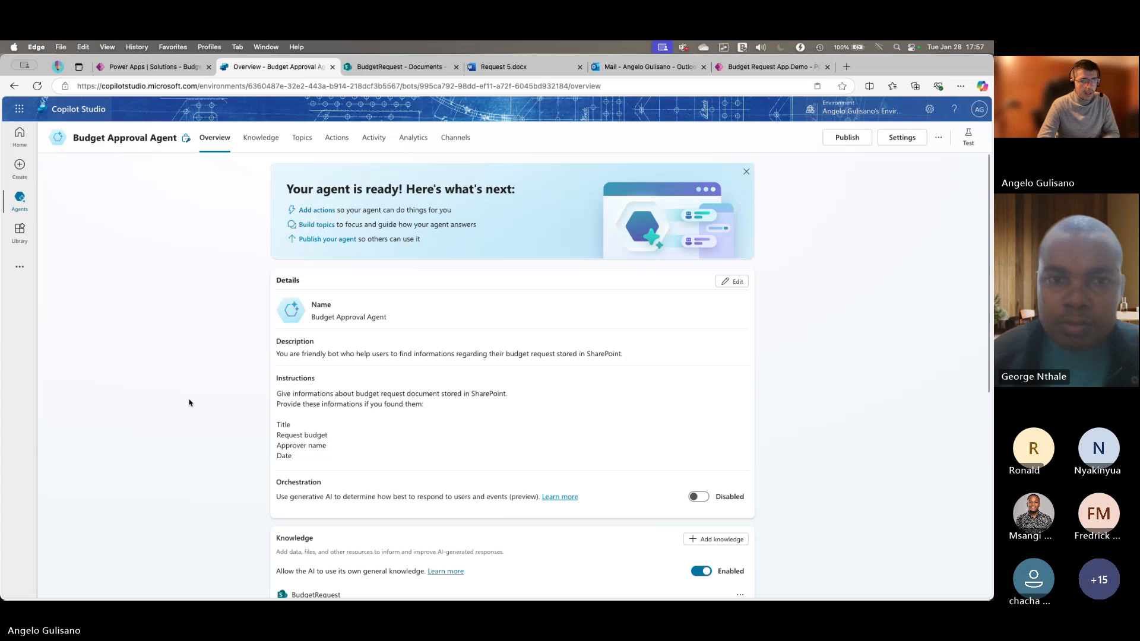
click(747, 172)
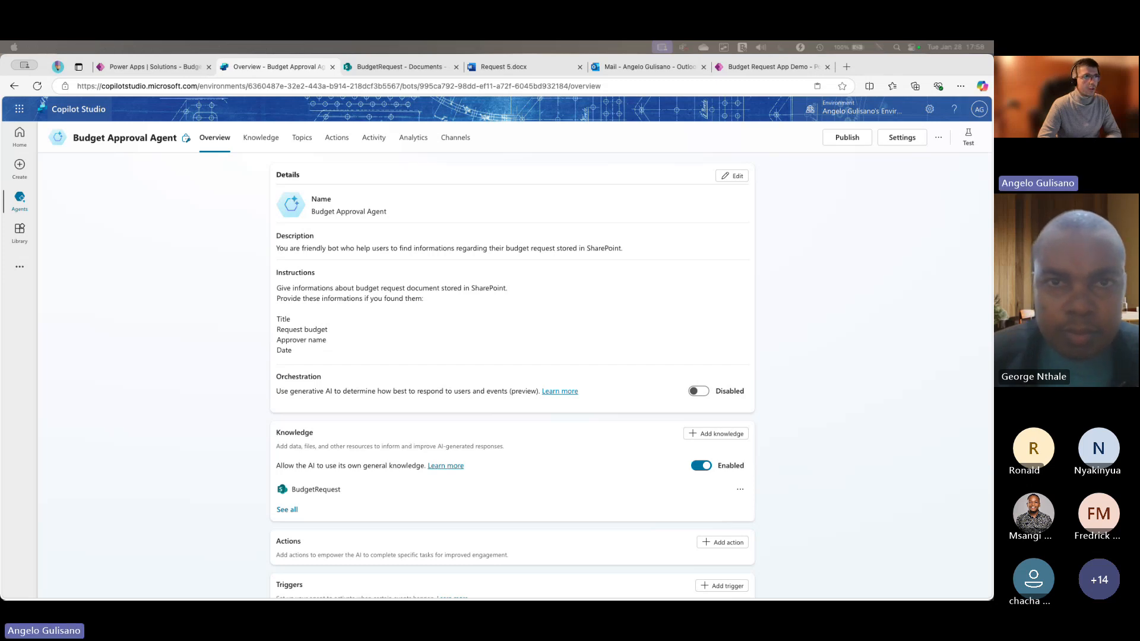
- Switch to PowerPoint and present the Low-Code Revolution deck starting from the Idea slide
key(super+Tab)
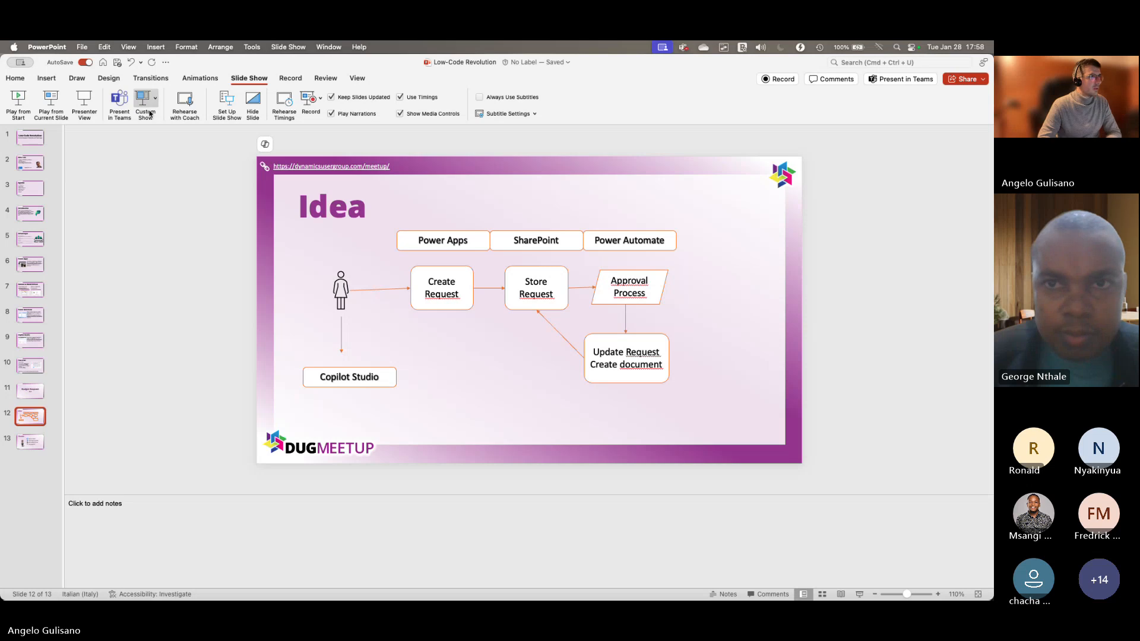
click(50, 102)
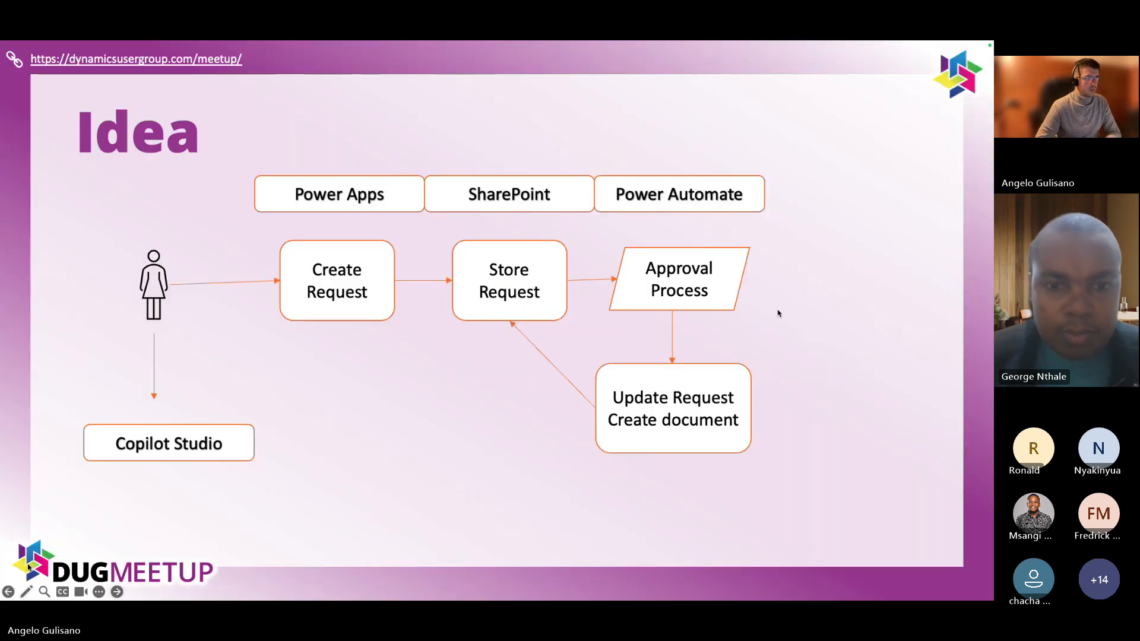
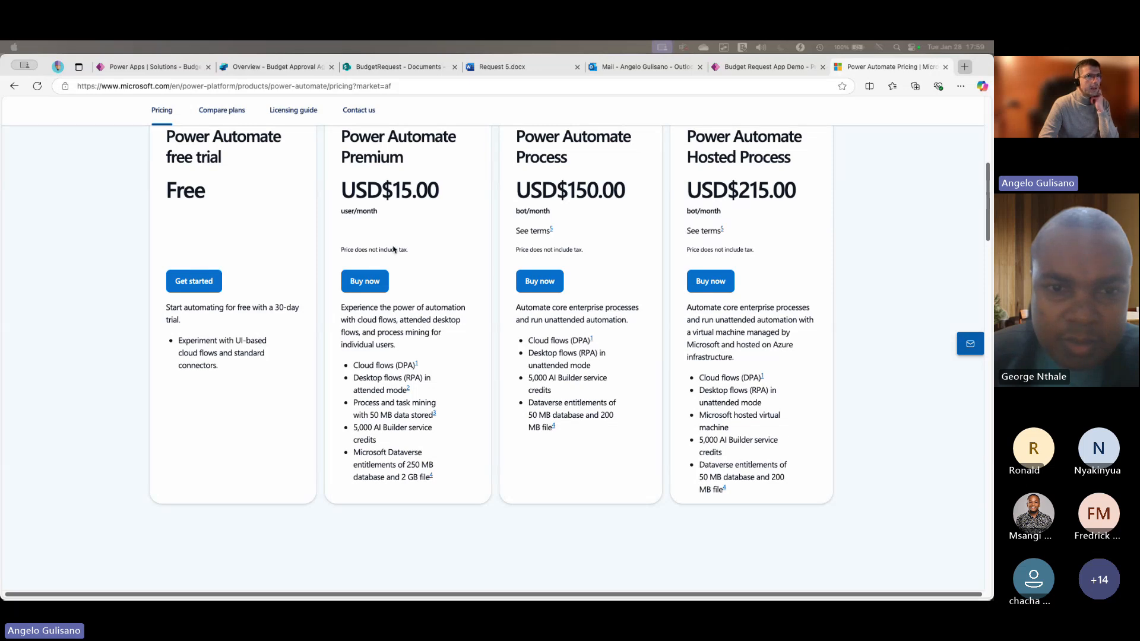
- Examine the Power Automate plans on the pricing page, and look over the Budget Request App and the agent overview
click(741, 68)
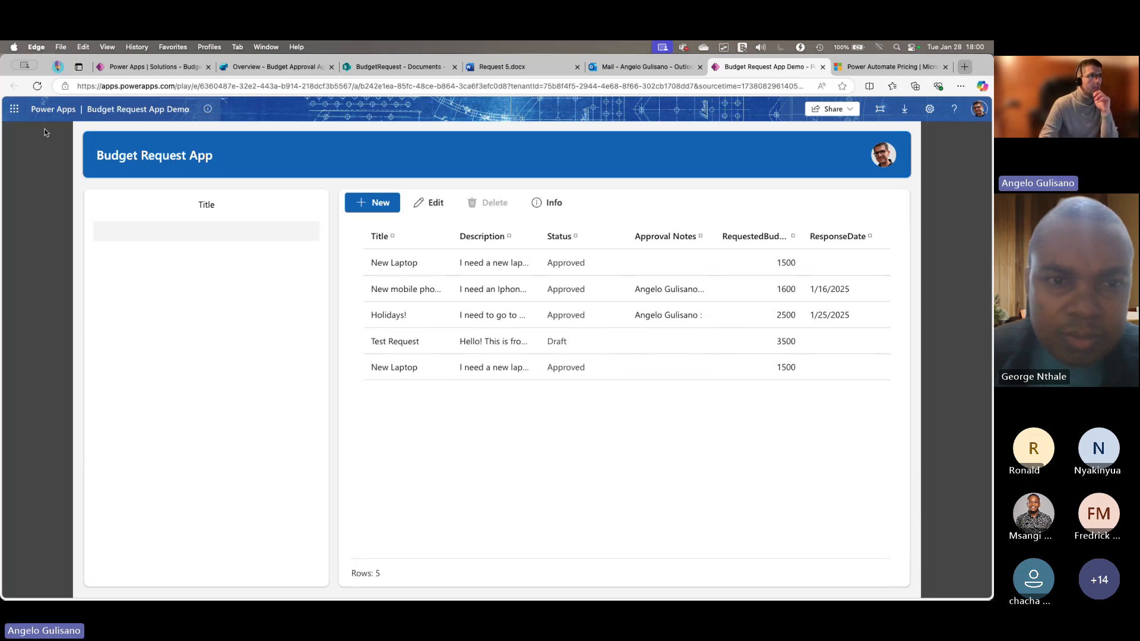
click(270, 66)
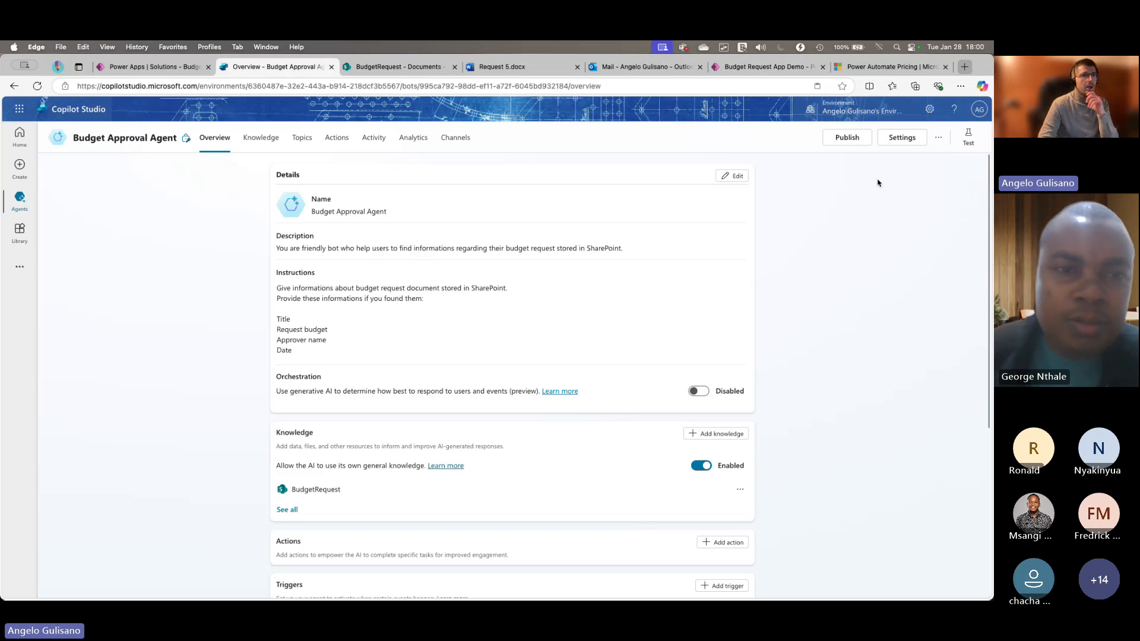
click(861, 69)
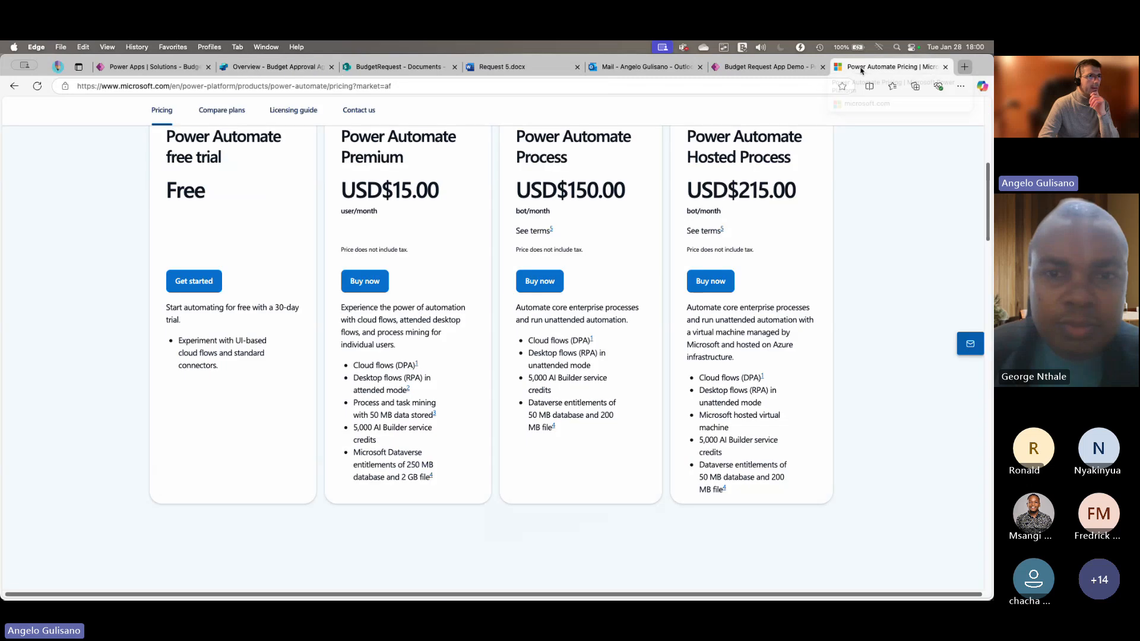
scroll(412, 310, up, 2)
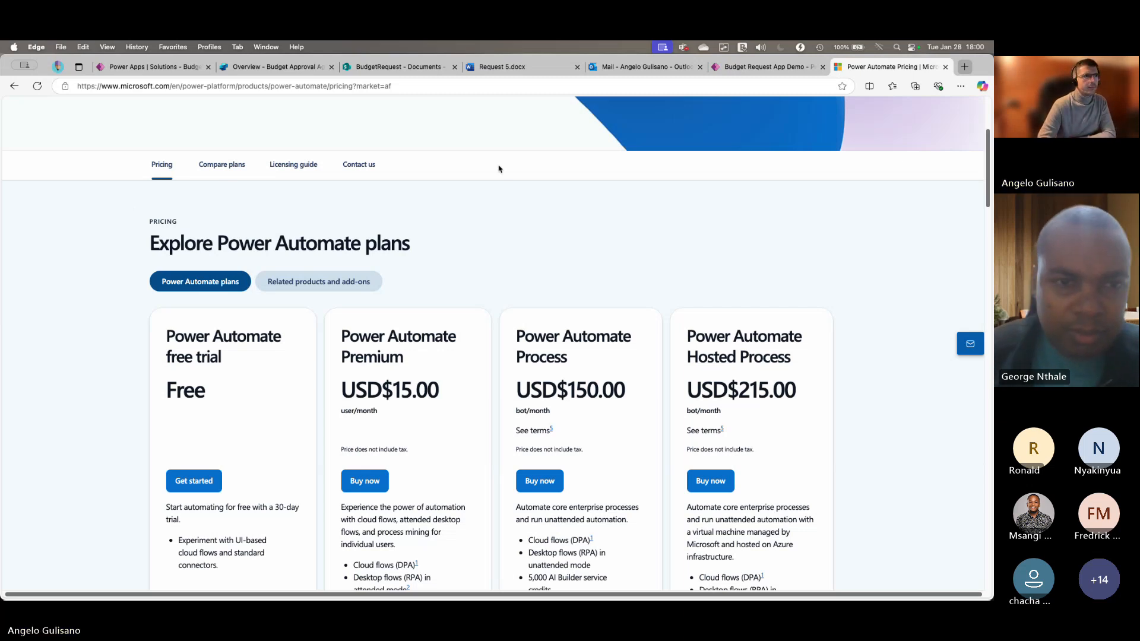
click(259, 68)
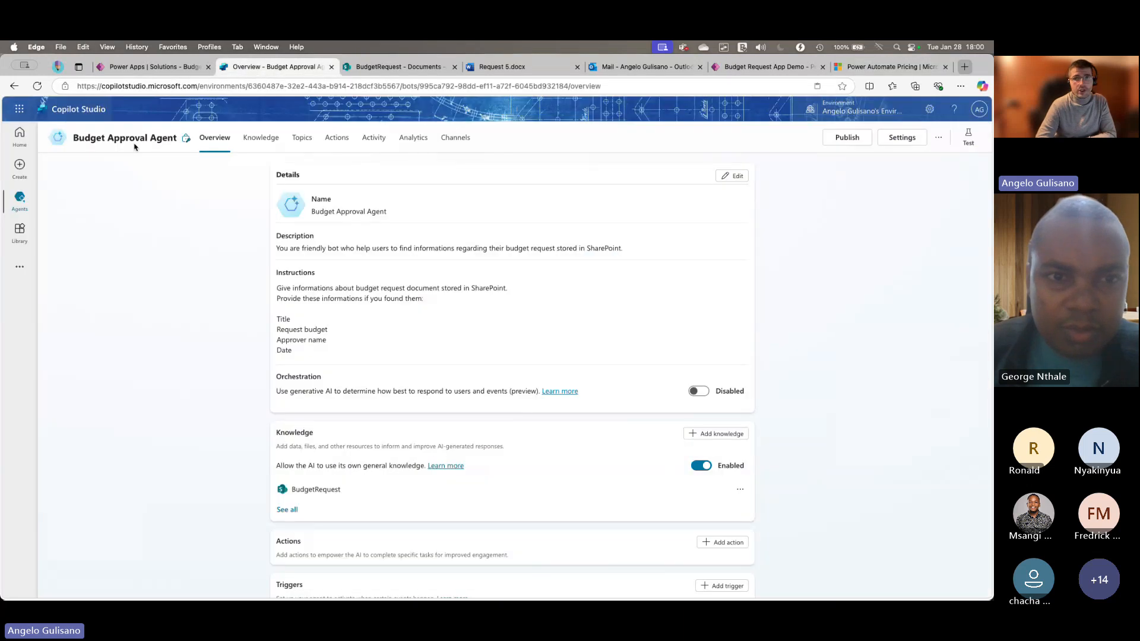
click(765, 66)
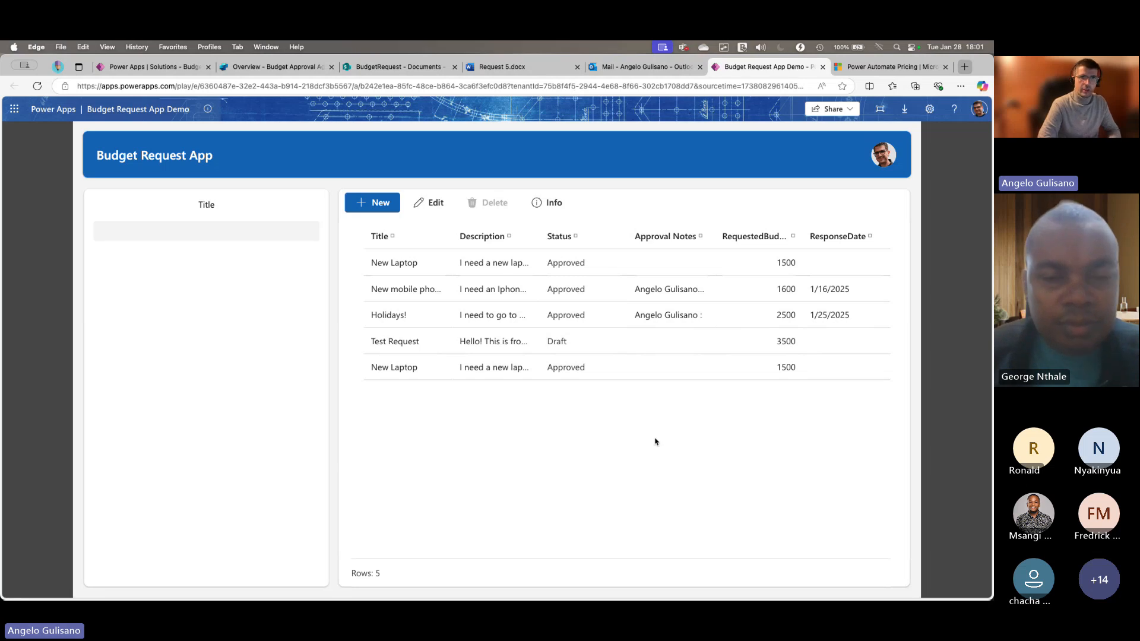
click(878, 63)
scroll(224, 356, down, 1)
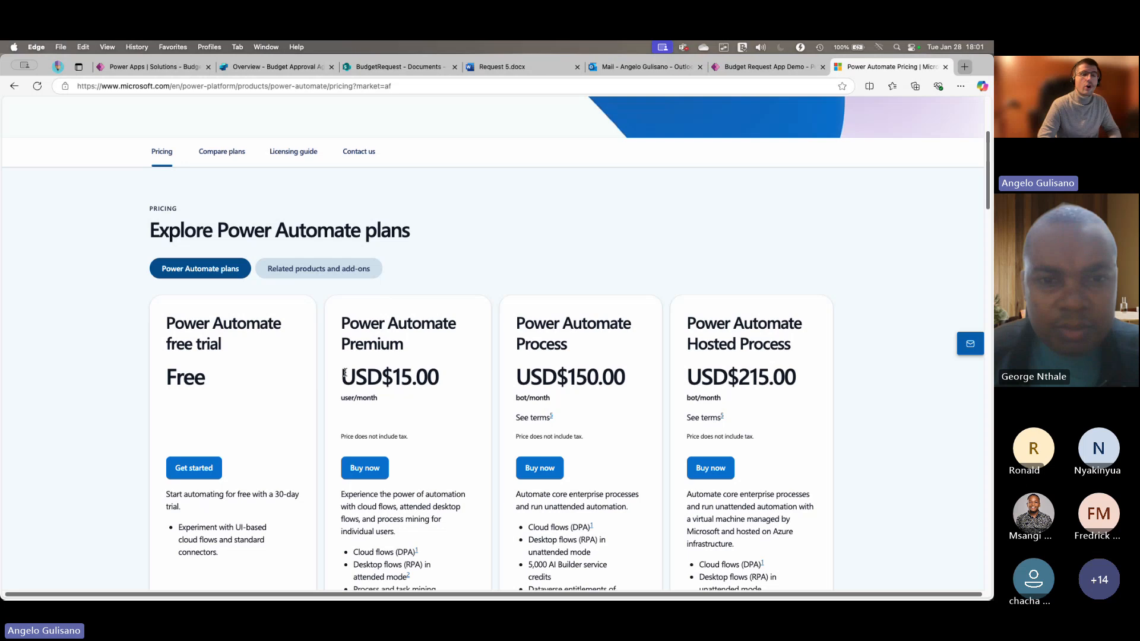
scroll(244, 392, down, 3)
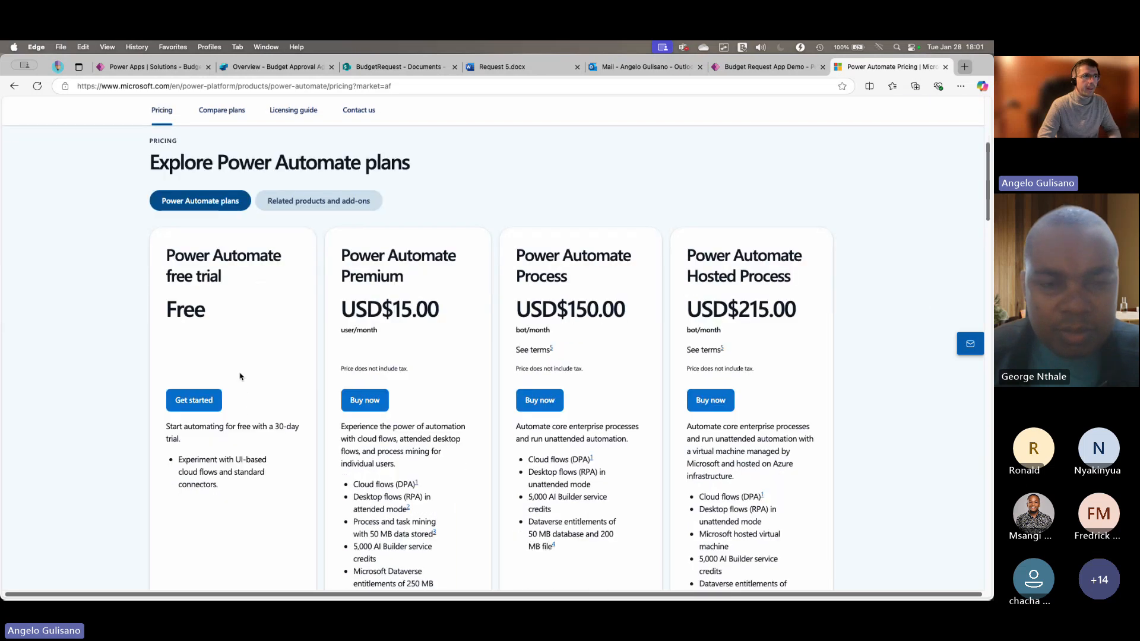
- View the Request 5.docx form, close the document, and return to the running Budget Request App
click(493, 67)
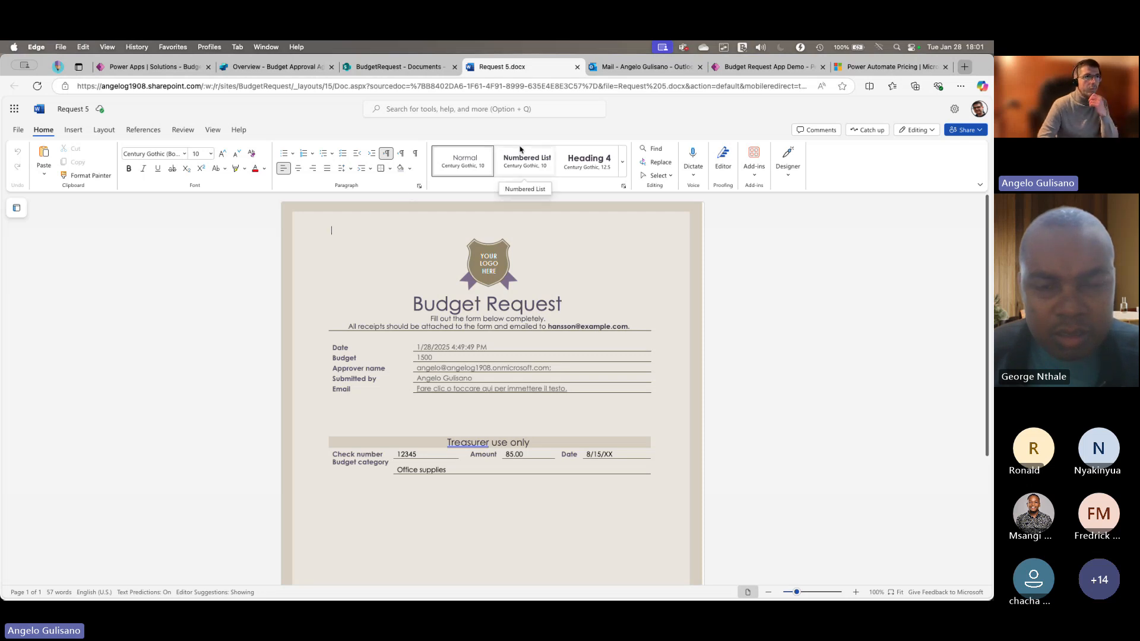
click(576, 69)
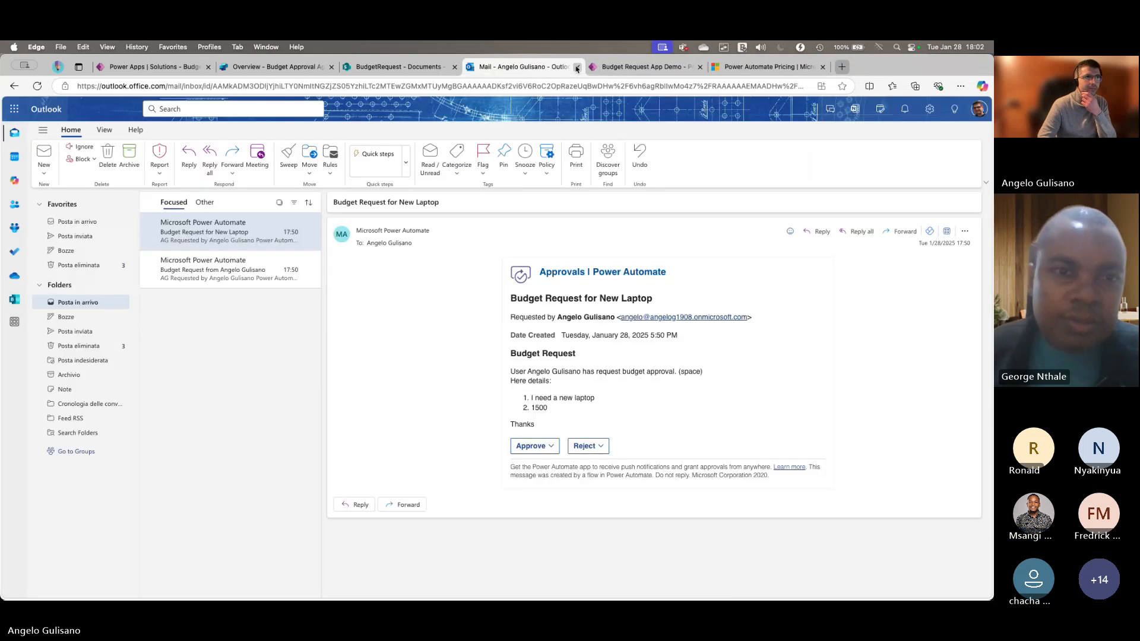
click(630, 66)
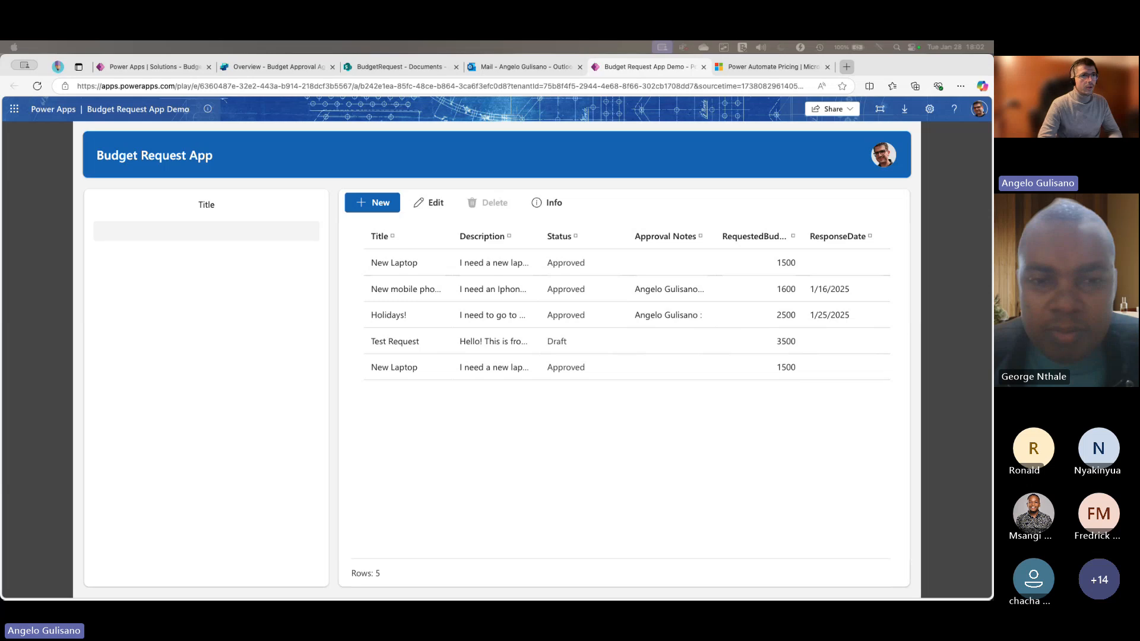
- Leave the cloud flow and open the Budget Request App Demo for editing from the BudgetRequest Demo solution's apps
click(186, 68)
click(566, 380)
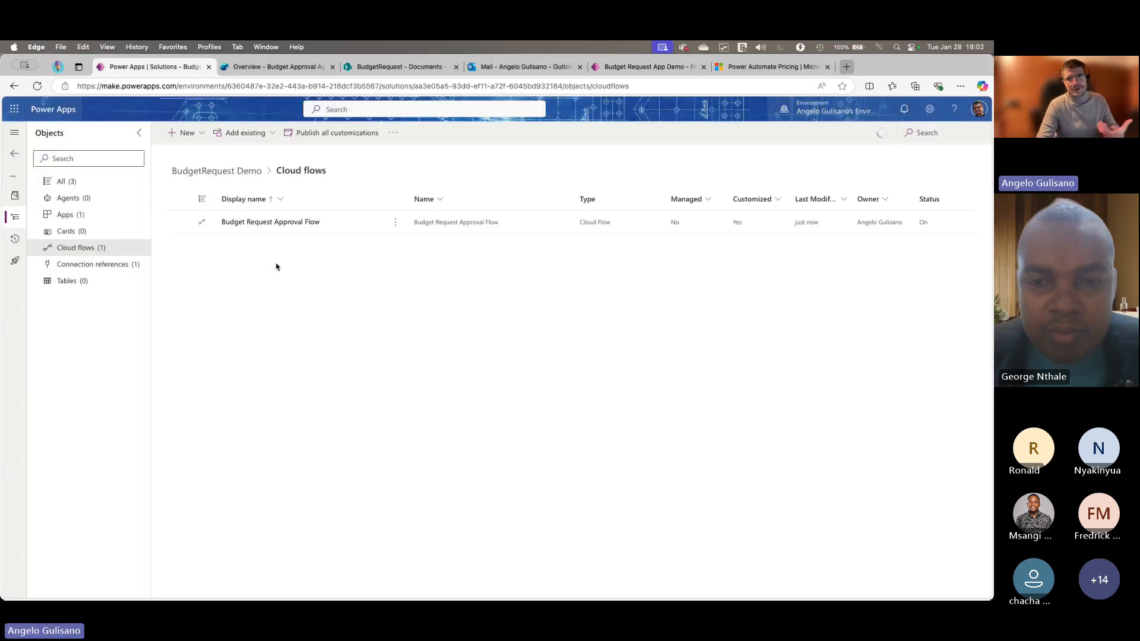
click(108, 216)
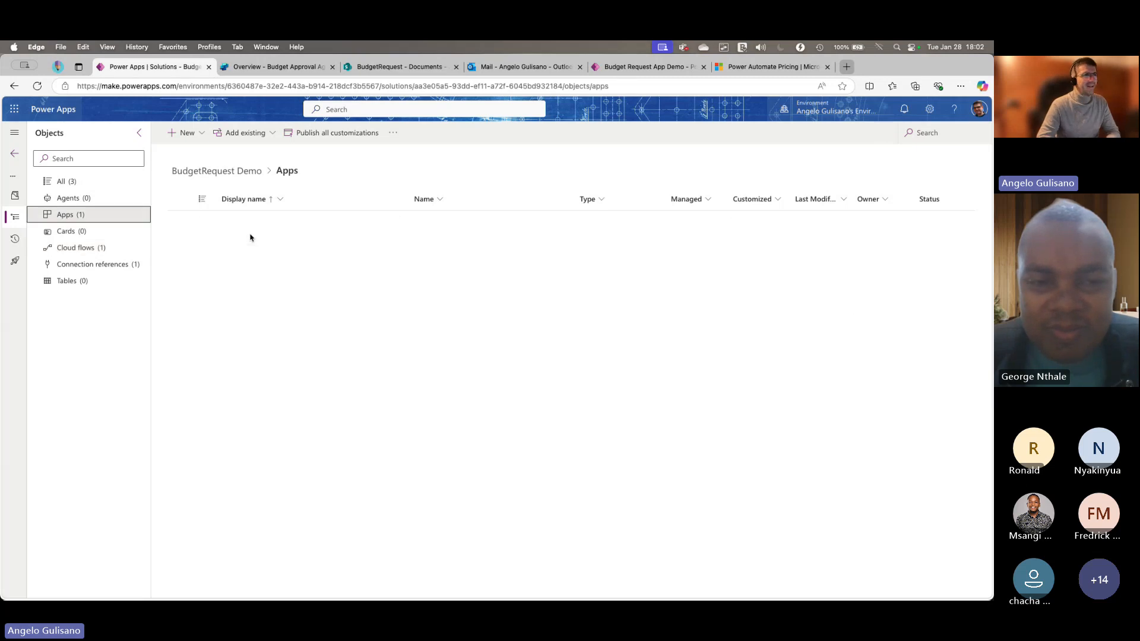
click(256, 225)
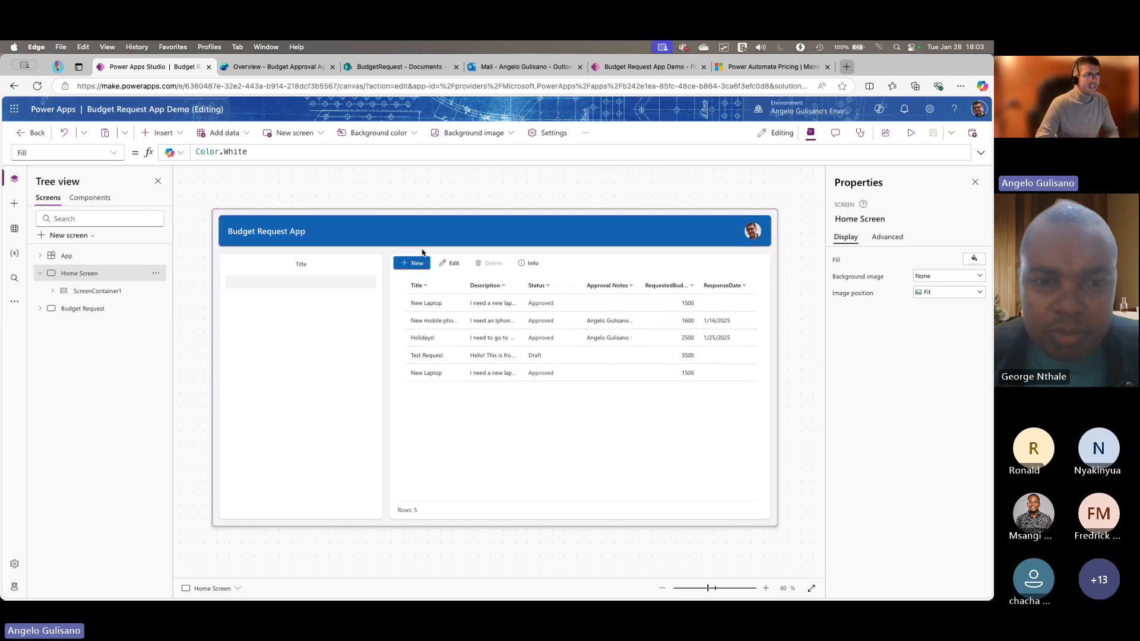
- Select the requests table on the Home Screen and examine its full Items filter formula in the enlarged formula bar
click(500, 408)
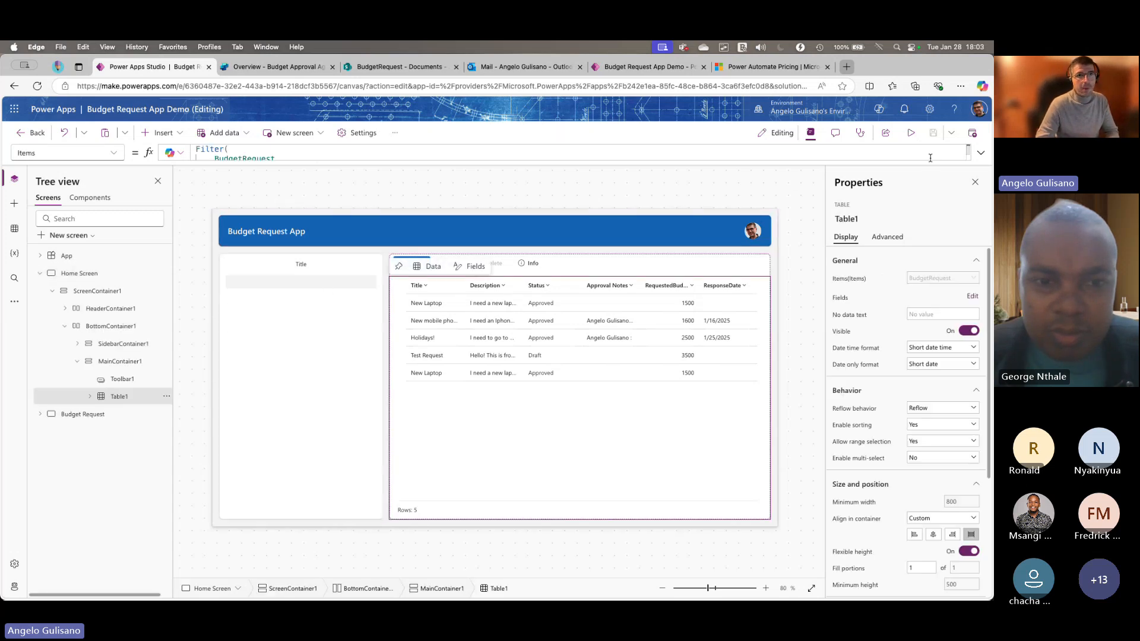
click(981, 153)
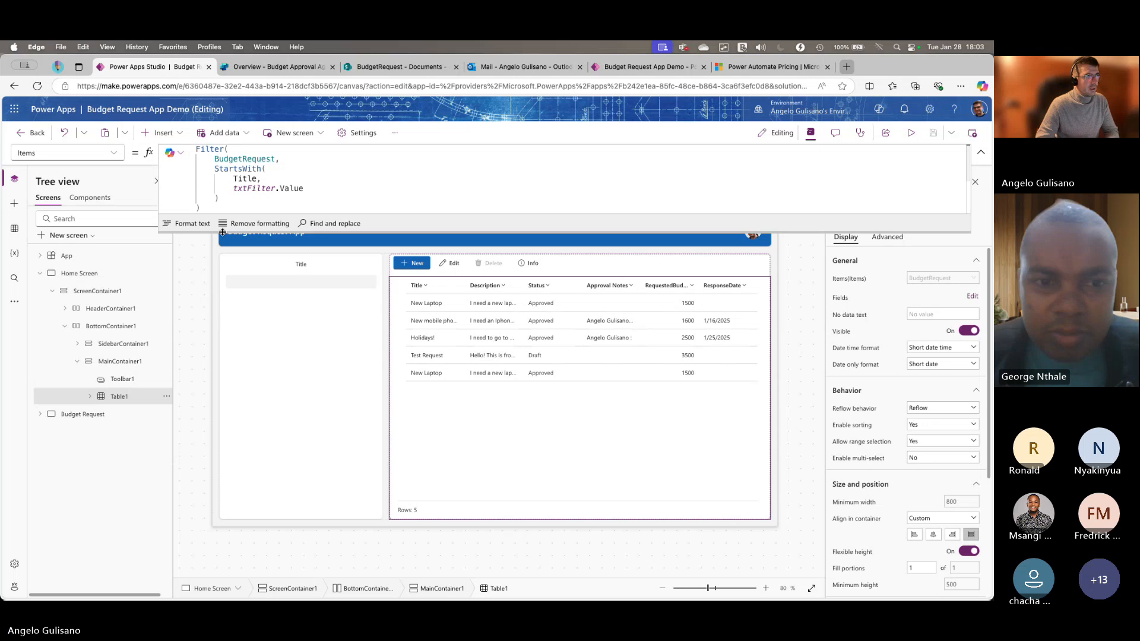
drag(223, 232, 223, 309)
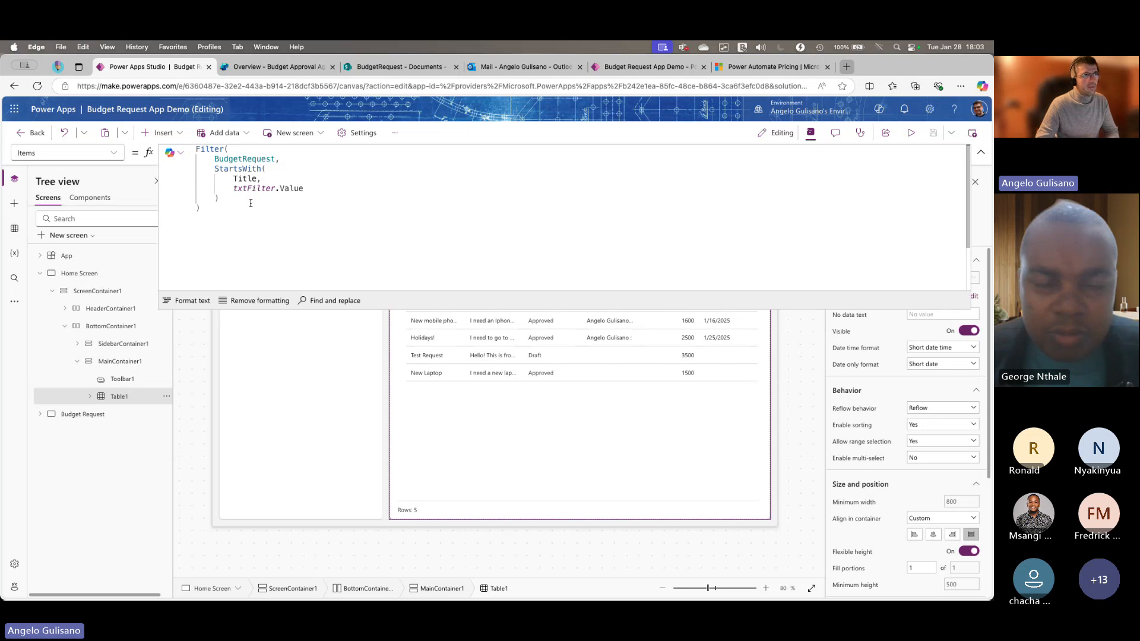
drag(251, 201, 194, 158)
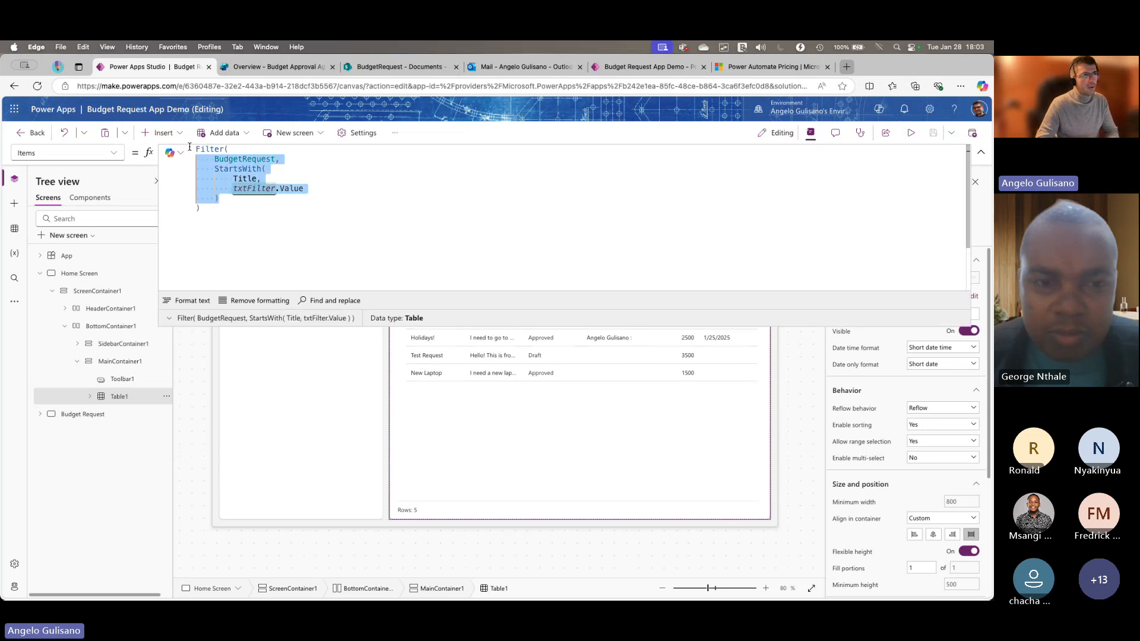
click(346, 192)
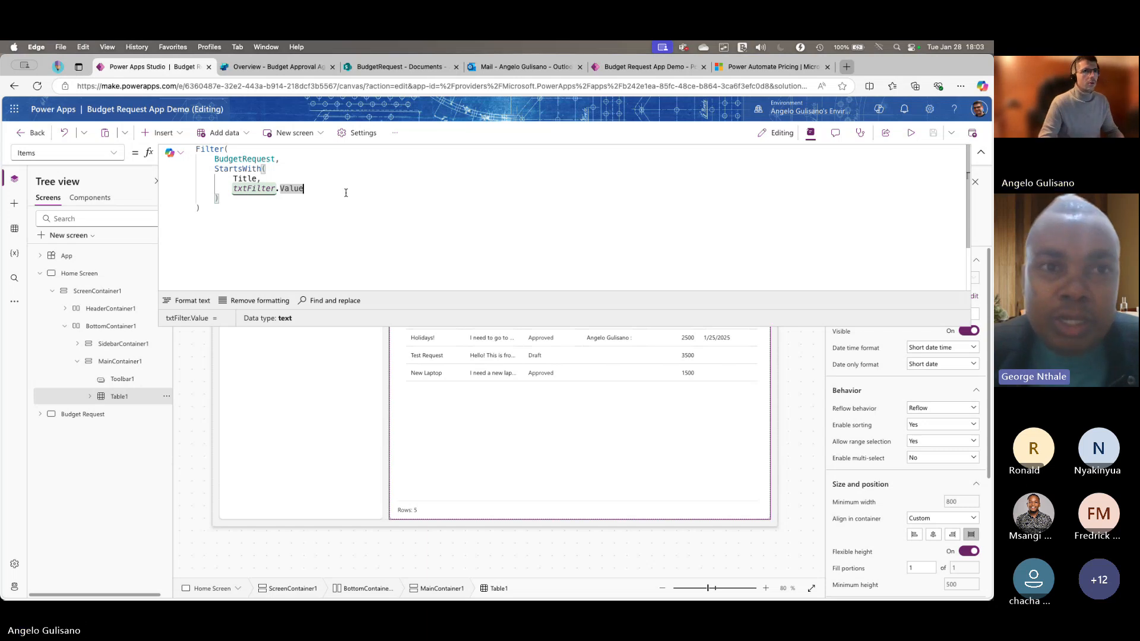
click(304, 217)
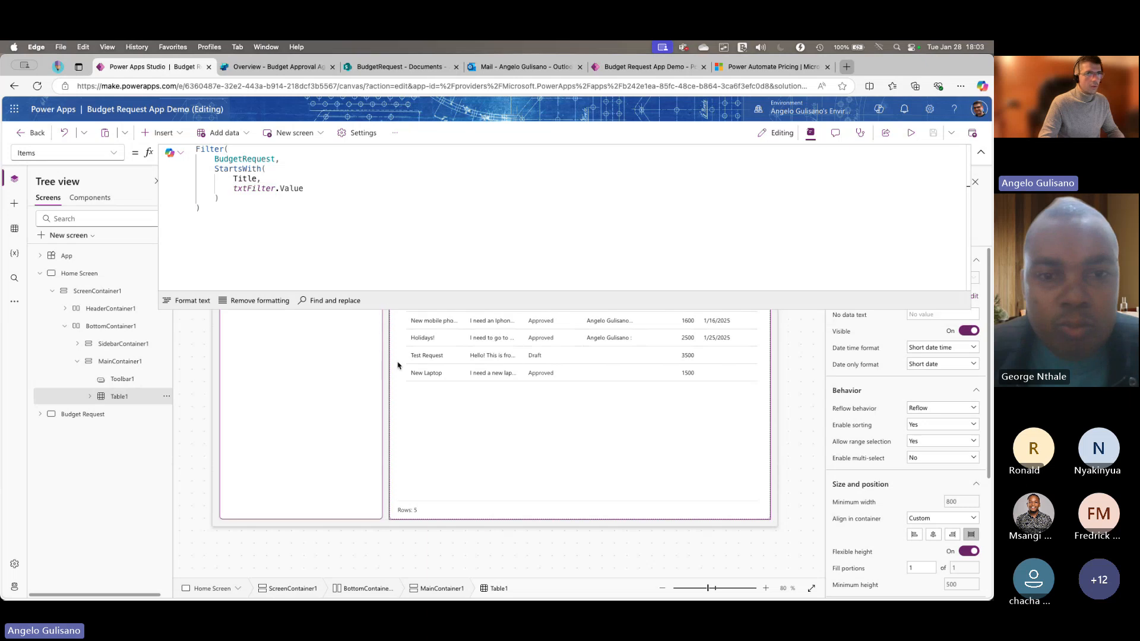
click(981, 152)
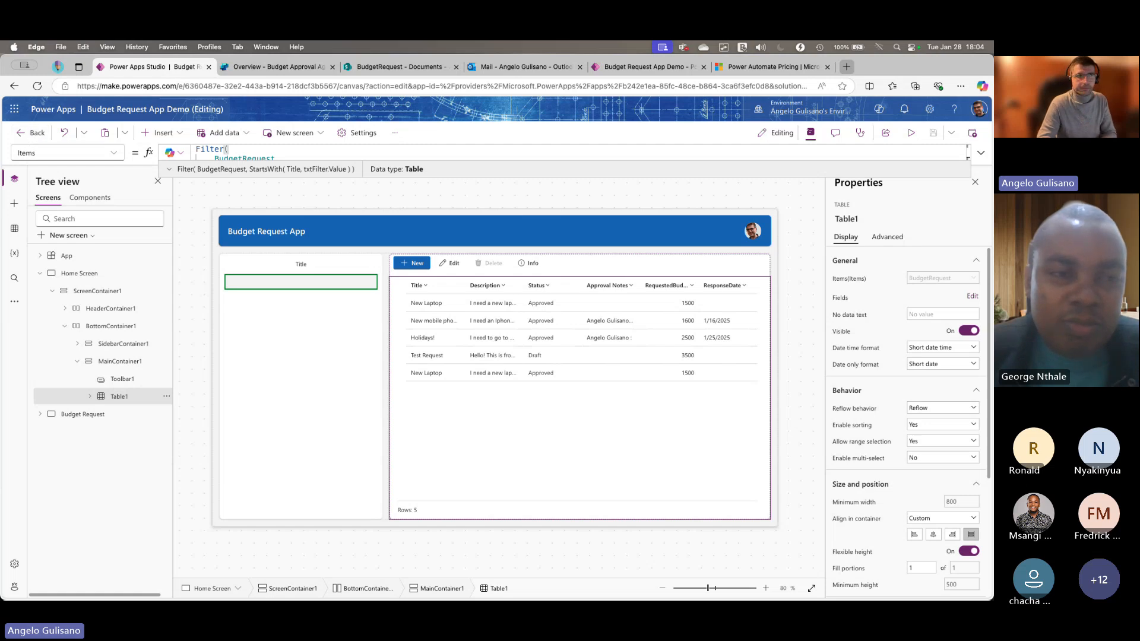
- Copy the try-free web address from the Free trial slide in PowerPoint and return to the app editor in the browser
key(super+Tab)
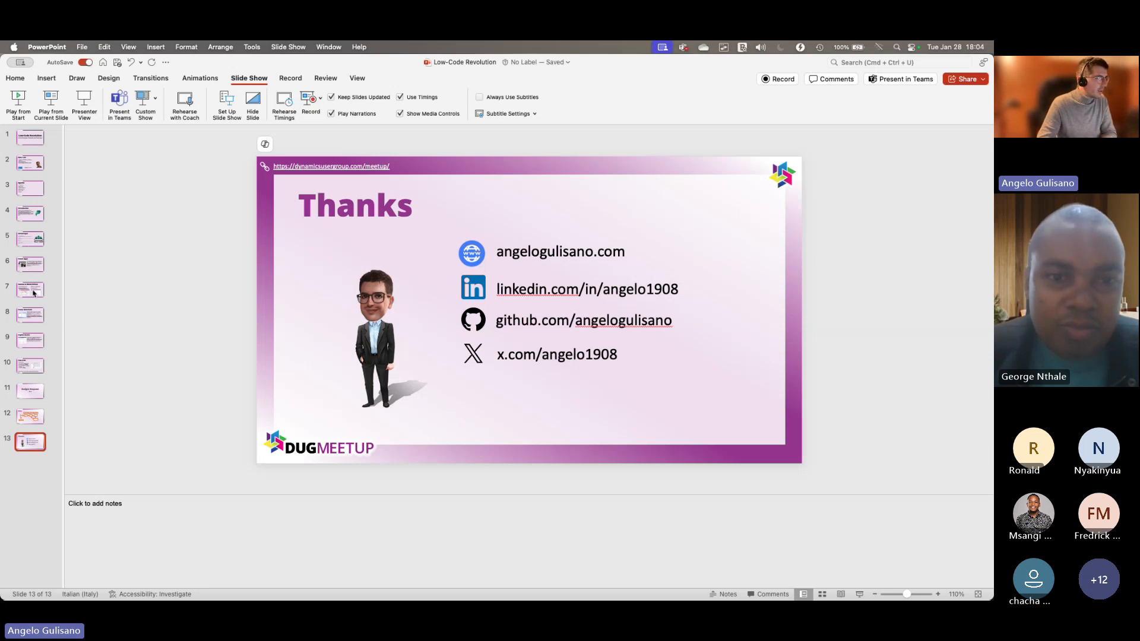
click(32, 346)
click(30, 378)
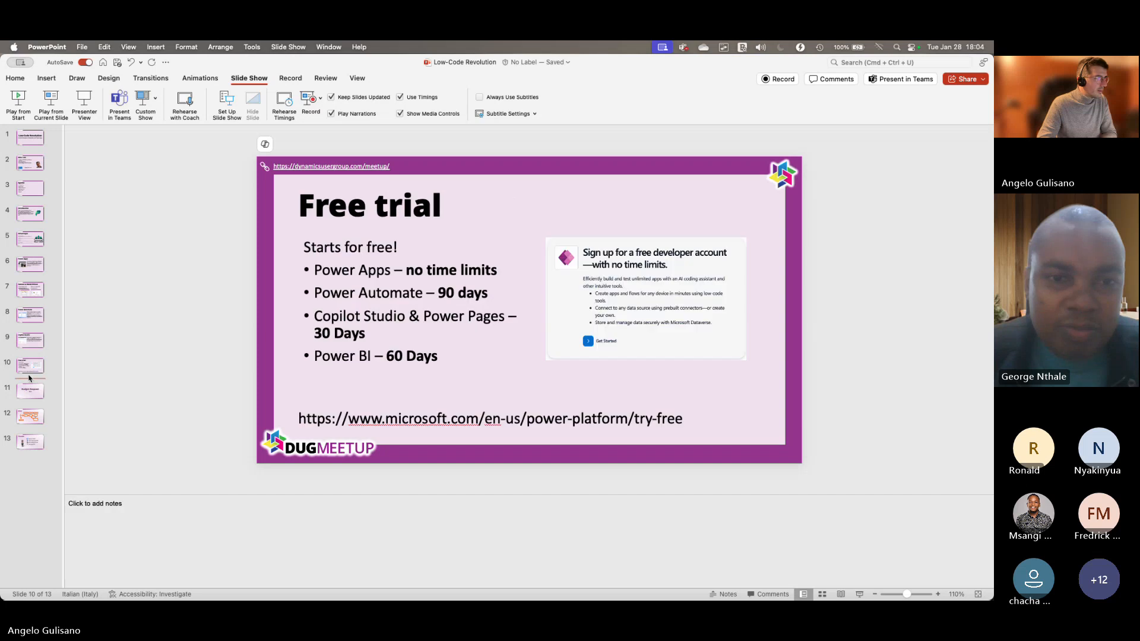
drag(683, 418, 306, 410)
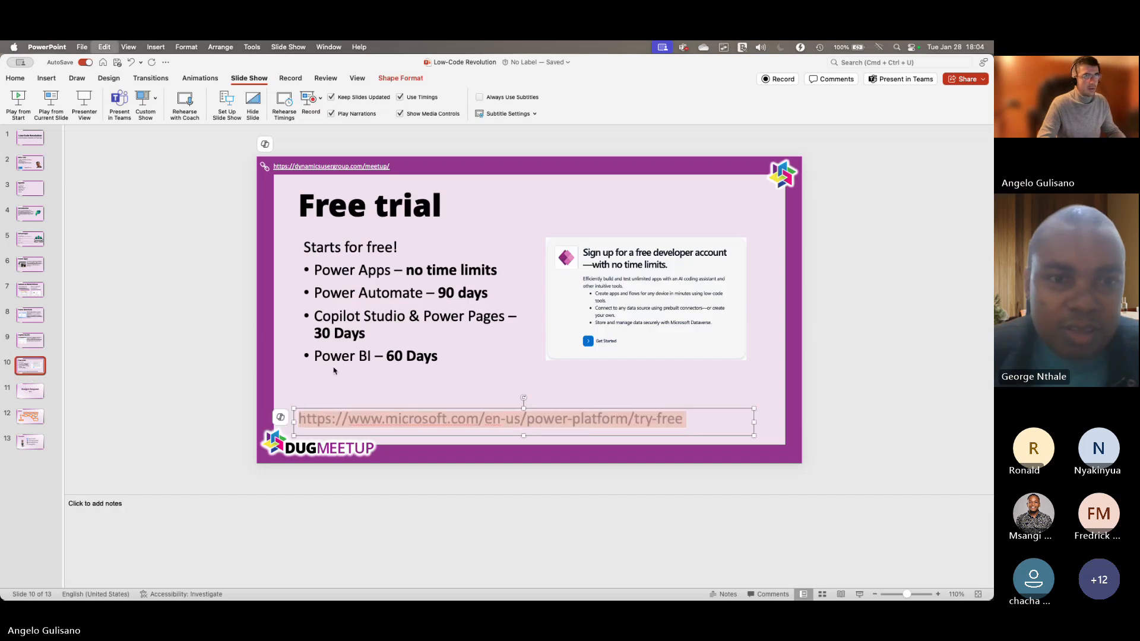
key(super+Tab)
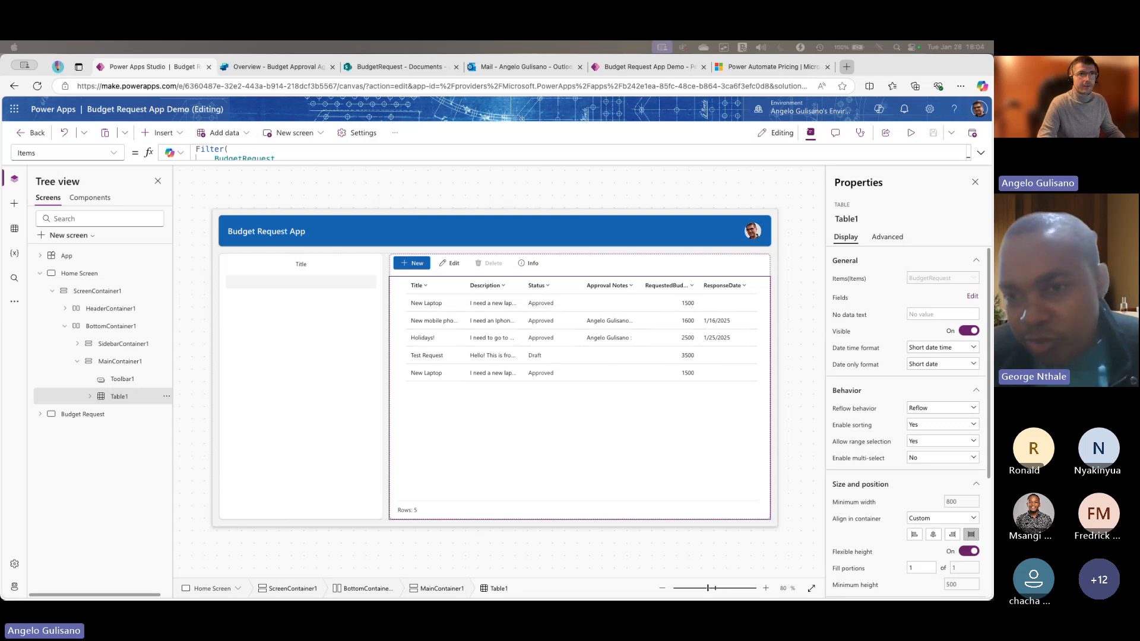
click(890, 66)
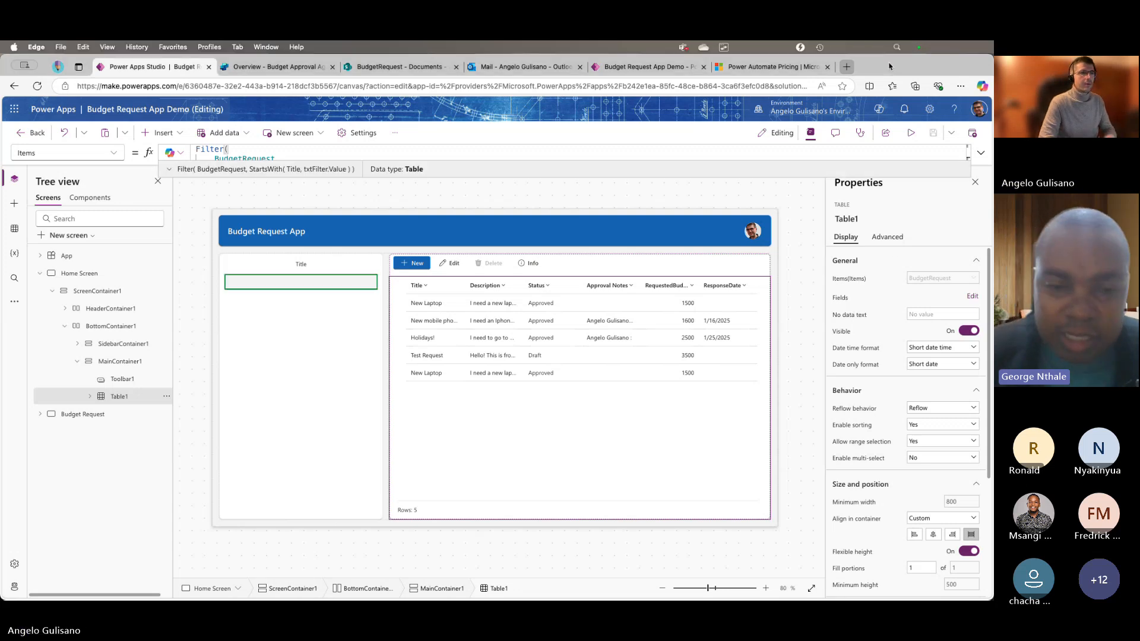